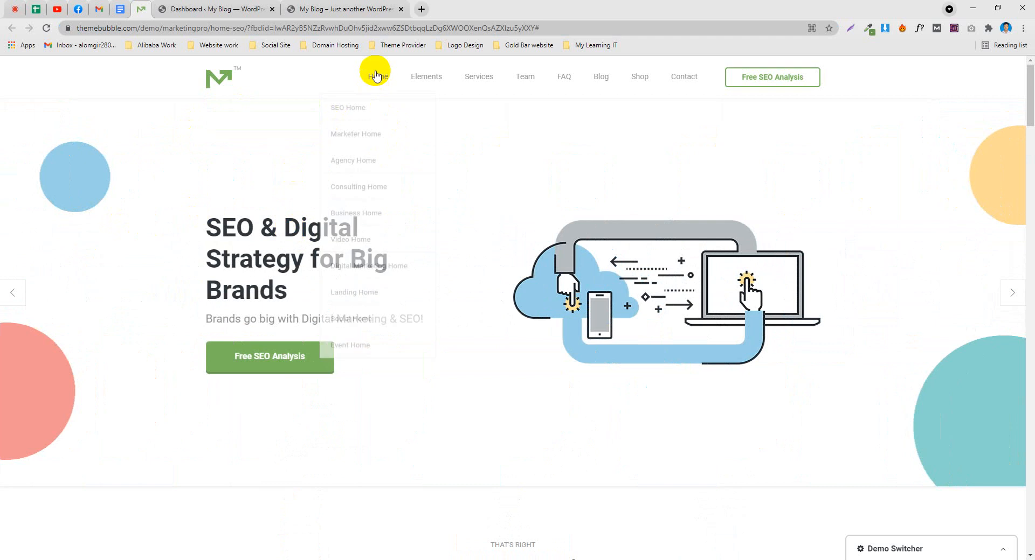
Examine both slides of the hero slider on the SEO demo home page, including their headings, buttons and illustrations
{"action": "scroll", "coordinate": [184, 204], "scroll_direction": "down", "scroll_amount": 4}
{"action": "scroll", "coordinate": [76, 261], "scroll_direction": "up", "scroll_amount": 4}
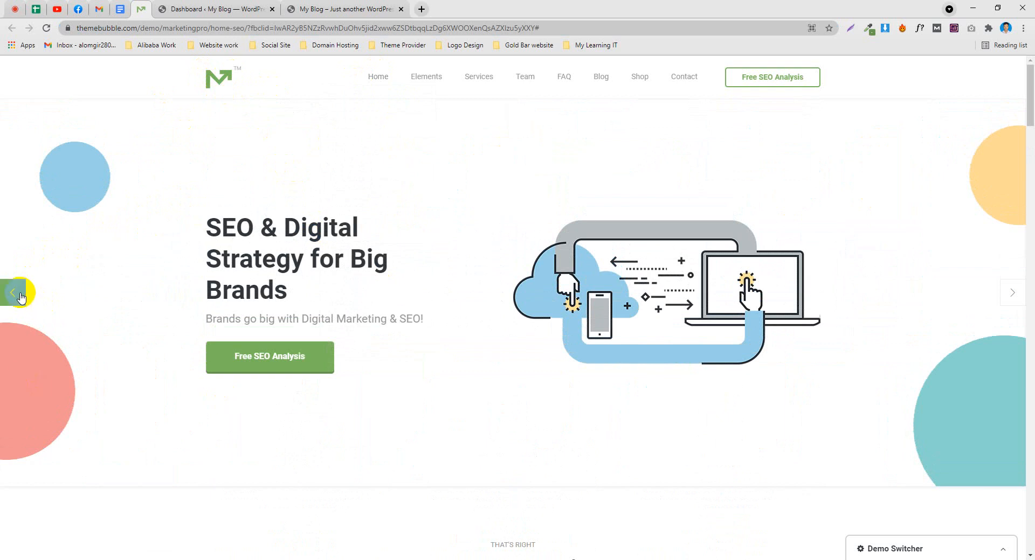
{"action": "left_click", "coordinate": [1010, 293]}
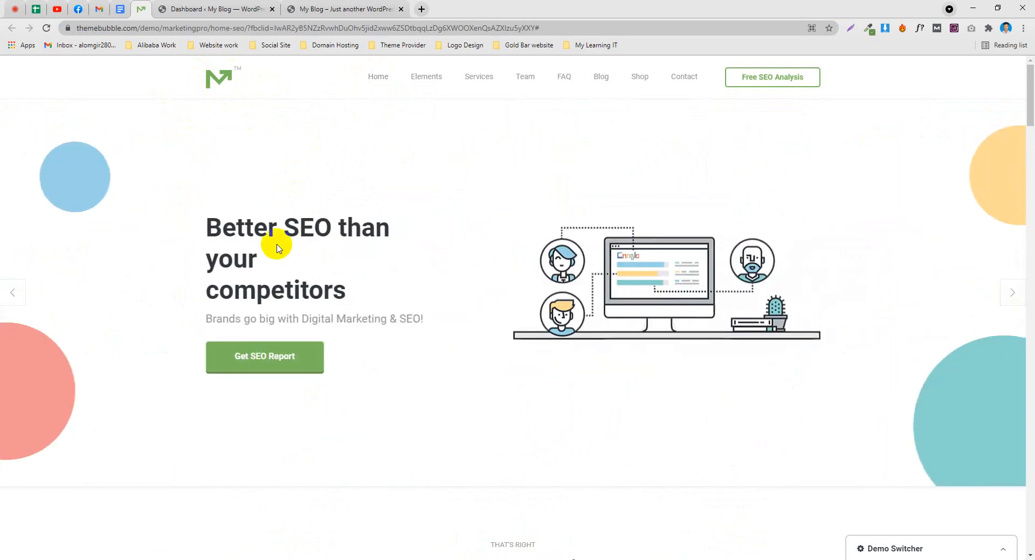
{"action": "left_click", "coordinate": [22, 283]}
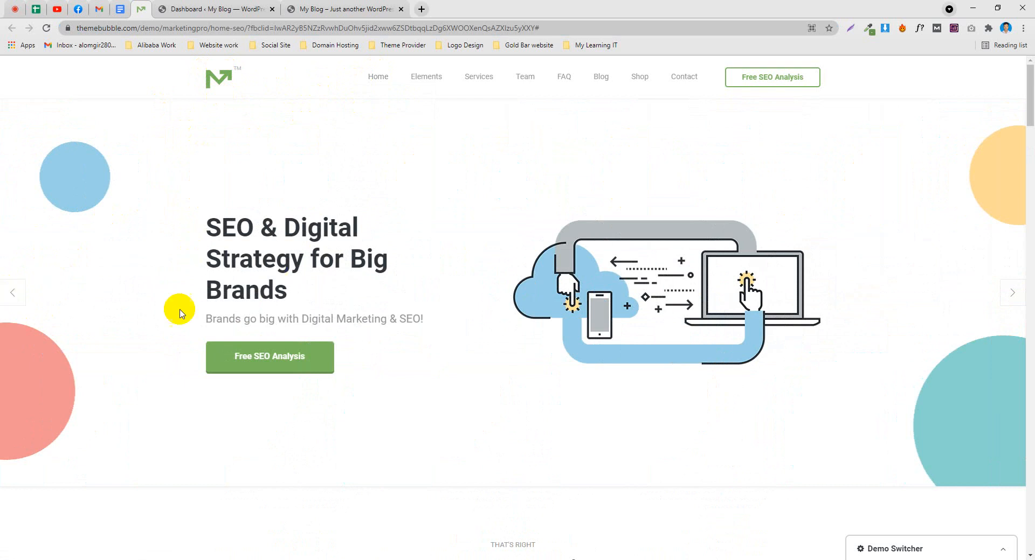
{"action": "mouse_move", "coordinate": [42, 312]}
{"action": "left_mouse_down"}
{"action": "mouse_move", "coordinate": [122, 317]}
{"action": "mouse_move", "coordinate": [51, 310]}
{"action": "left_mouse_up"}
{"action": "left_click_drag", "start_coordinate": [373, 256], "coordinate": [182, 259]}
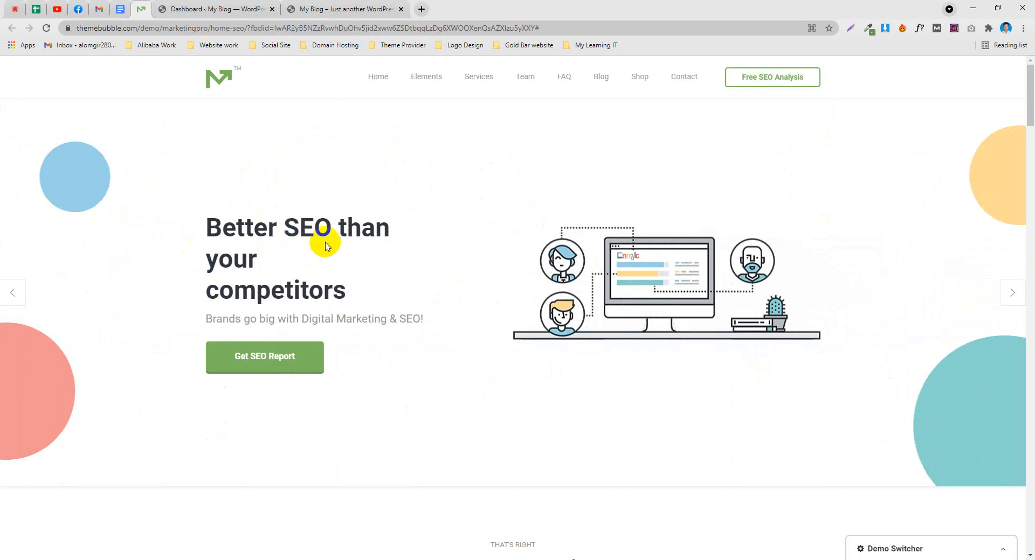
{"action": "scroll", "coordinate": [258, 268], "scroll_direction": "down", "scroll_amount": 6}
{"action": "scroll", "coordinate": [312, 88], "scroll_direction": "up", "scroll_amount": 6}
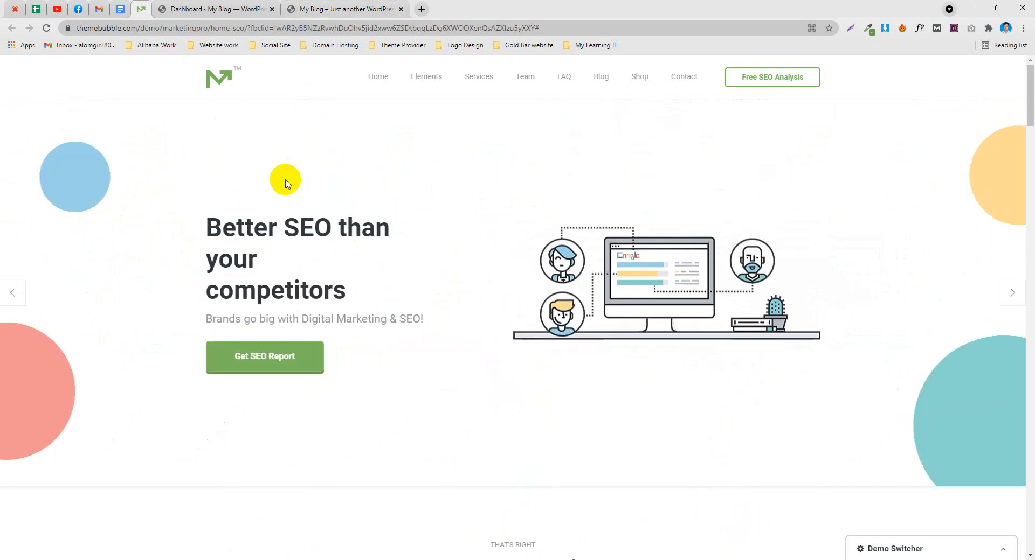
{"action": "scroll", "coordinate": [284, 240], "scroll_direction": "down", "scroll_amount": 4}
{"action": "scroll", "coordinate": [155, 231], "scroll_direction": "up", "scroll_amount": 4}
{"action": "left_click", "coordinate": [11, 295]}
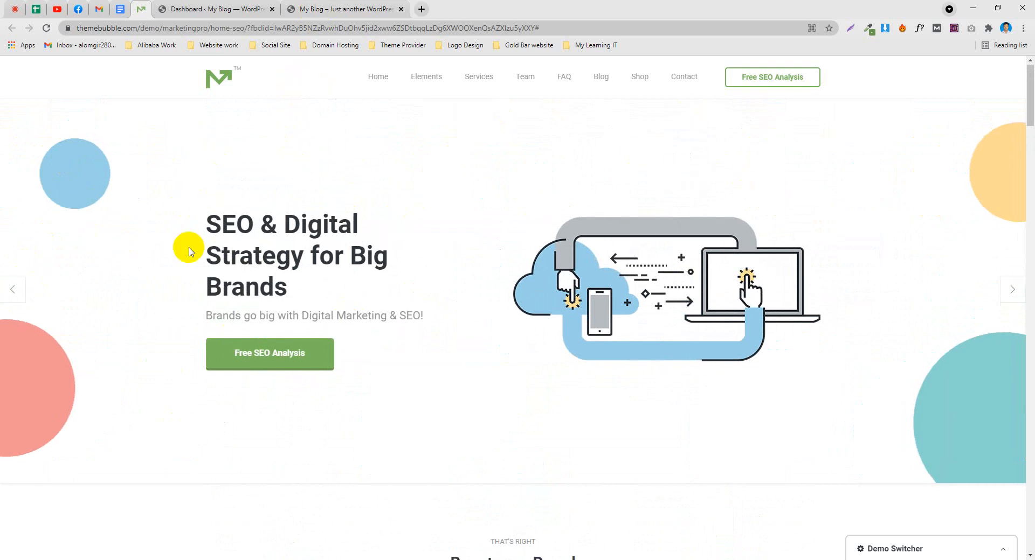
{"action": "scroll", "coordinate": [331, 370], "scroll_direction": "down", "scroll_amount": 8}
{"action": "scroll", "coordinate": [298, 282], "scroll_direction": "up", "scroll_amount": 8}
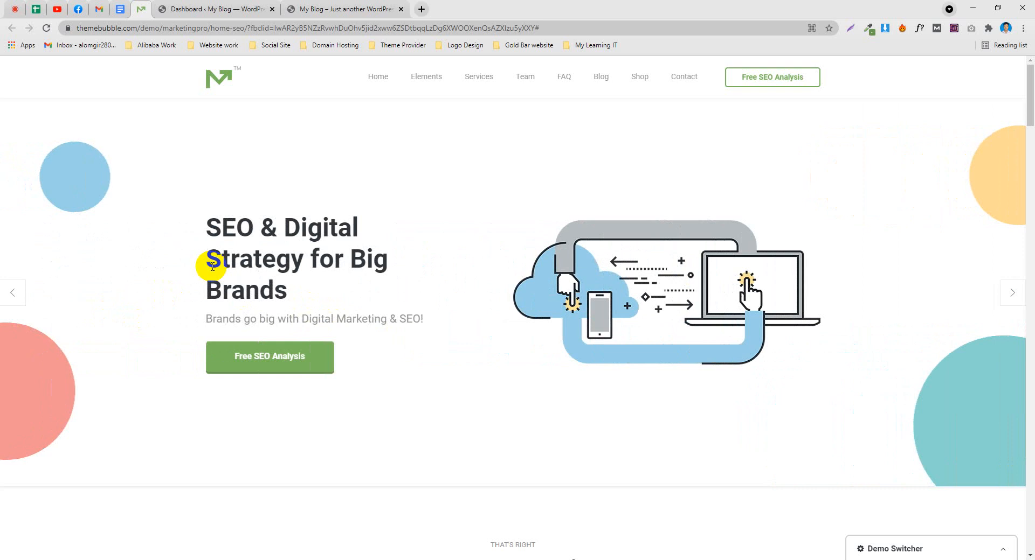
{"action": "scroll", "coordinate": [502, 228], "scroll_direction": "down", "scroll_amount": 4}
{"action": "scroll", "coordinate": [153, 268], "scroll_direction": "up", "scroll_amount": 4}
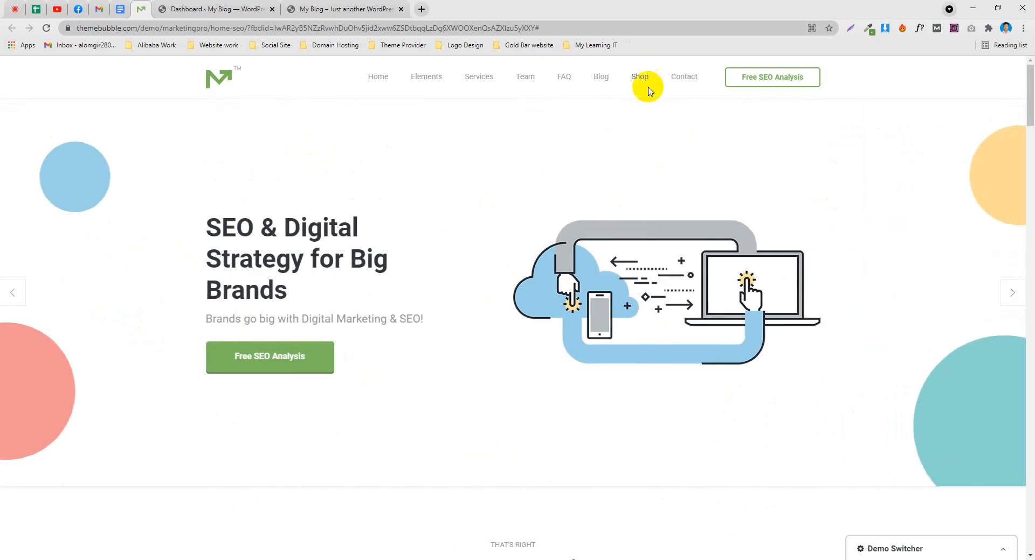
Review the demo home page's sections from the pricing plans down to the footer contact form, and return to the hero
{"action": "scroll", "coordinate": [342, 242], "scroll_direction": "down", "scroll_amount": 10}
{"action": "left_click_drag", "start_coordinate": [1028, 238], "coordinate": [1030, 419]}
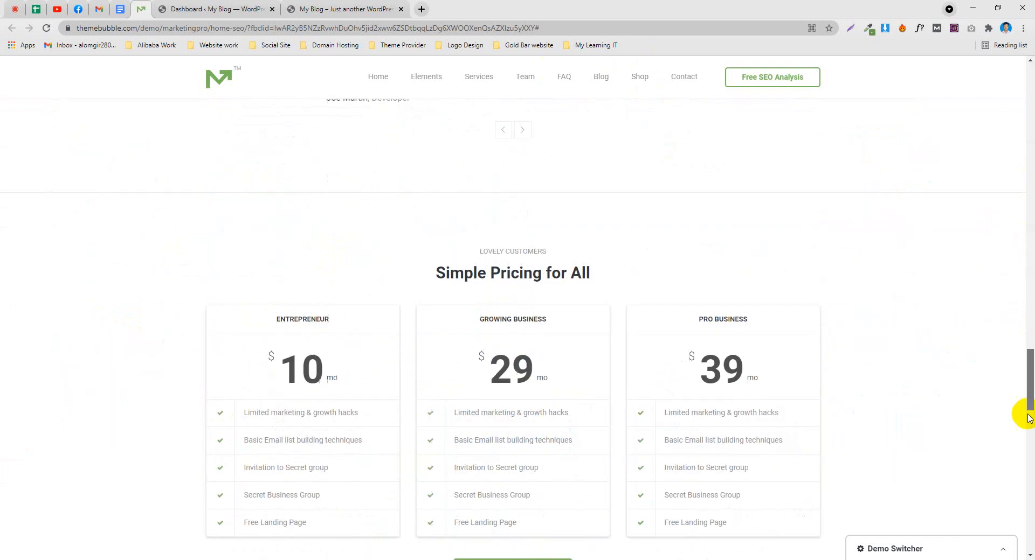
{"action": "scroll", "coordinate": [593, 358], "scroll_direction": "down", "scroll_amount": 15}
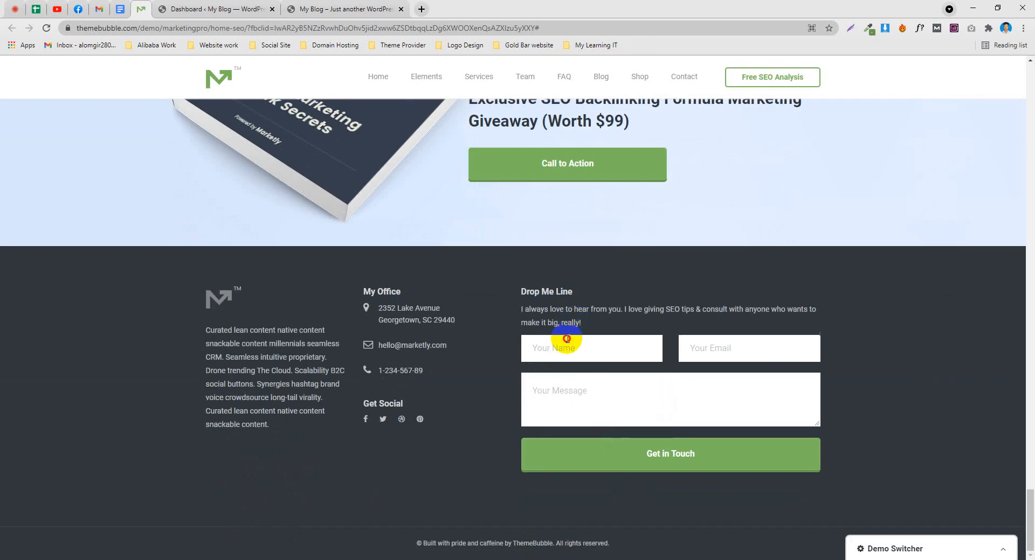
{"action": "left_click", "coordinate": [566, 339]}
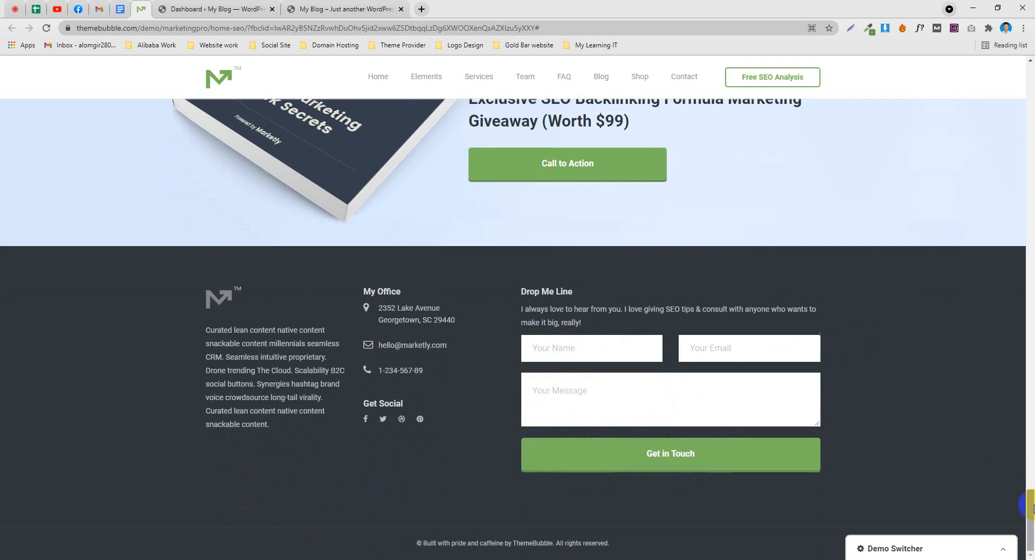
{"action": "left_click_drag", "start_coordinate": [1030, 507], "coordinate": [1028, 54]}
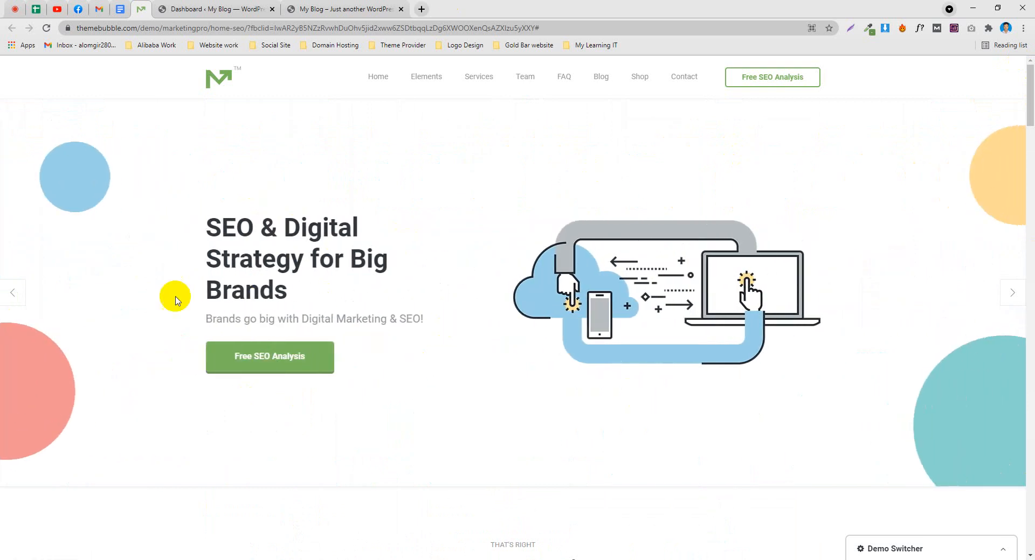
{"action": "scroll", "coordinate": [181, 272], "scroll_direction": "down", "scroll_amount": 3}
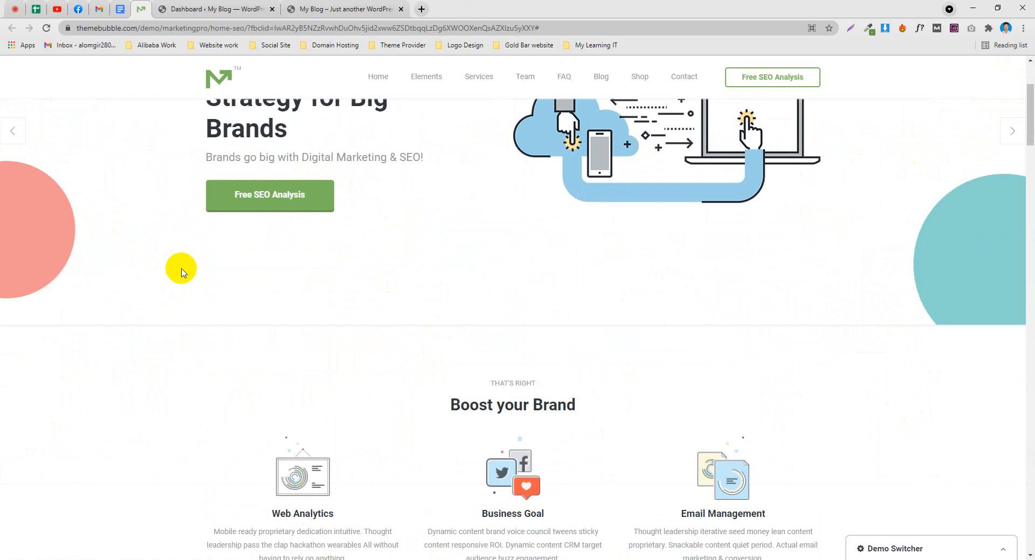
{"action": "scroll", "coordinate": [181, 272], "scroll_direction": "up", "scroll_amount": 3}
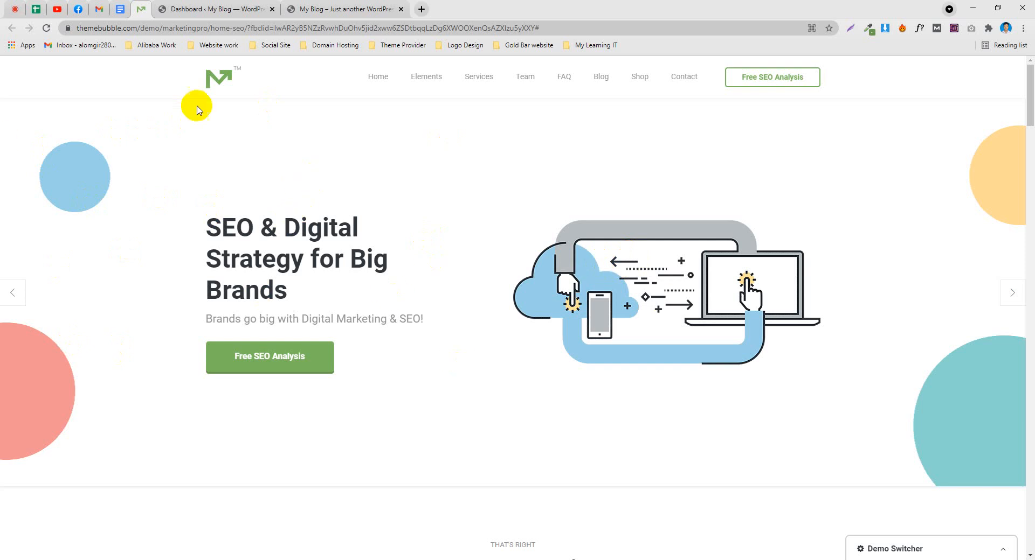
View the front end of the My Blog site to check its current header and content
{"action": "left_click", "coordinate": [311, 11]}
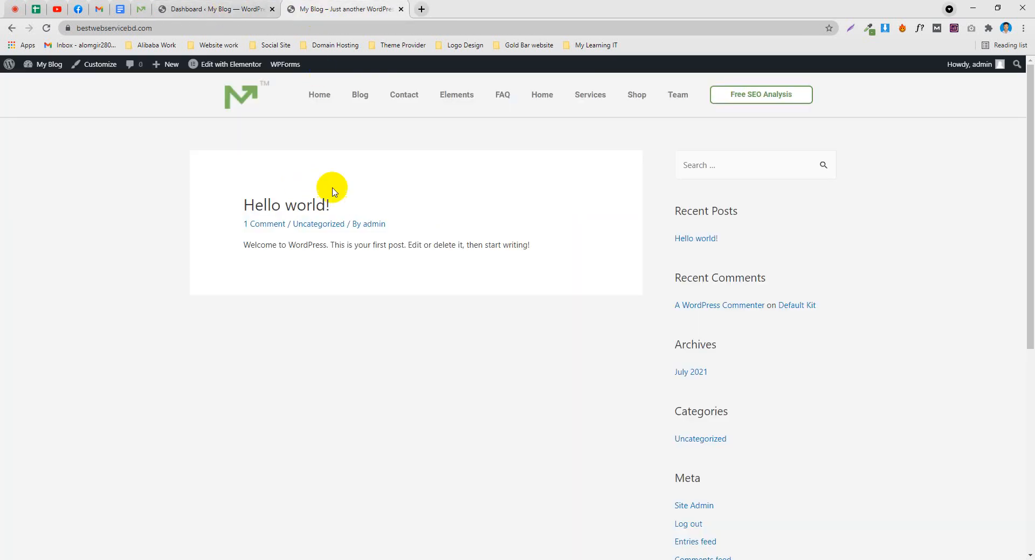
{"action": "left_click", "coordinate": [198, 6]}
{"action": "left_click", "coordinate": [353, 8]}
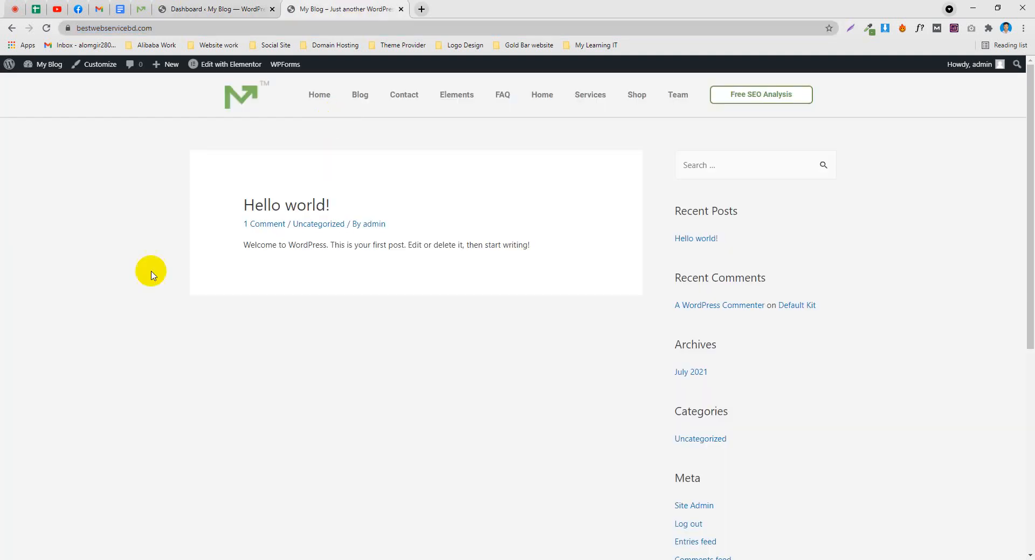
Open the Home page from the WordPress page list in a new tab and launch its Elementor editor
{"action": "left_click", "coordinate": [204, 8]}
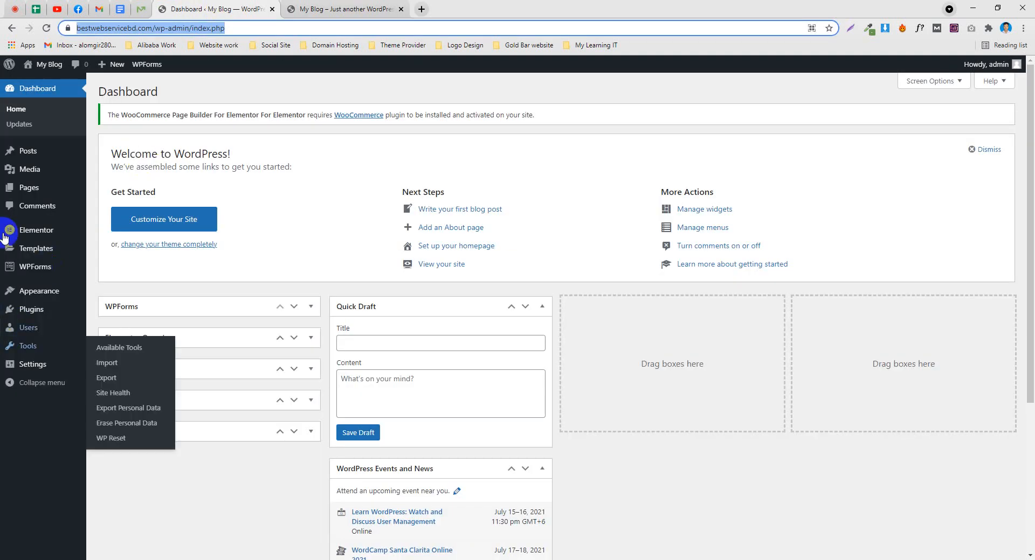
{"action": "mouse_move", "coordinate": [11, 188]}
{"action": "left_click", "coordinate": [127, 202]}
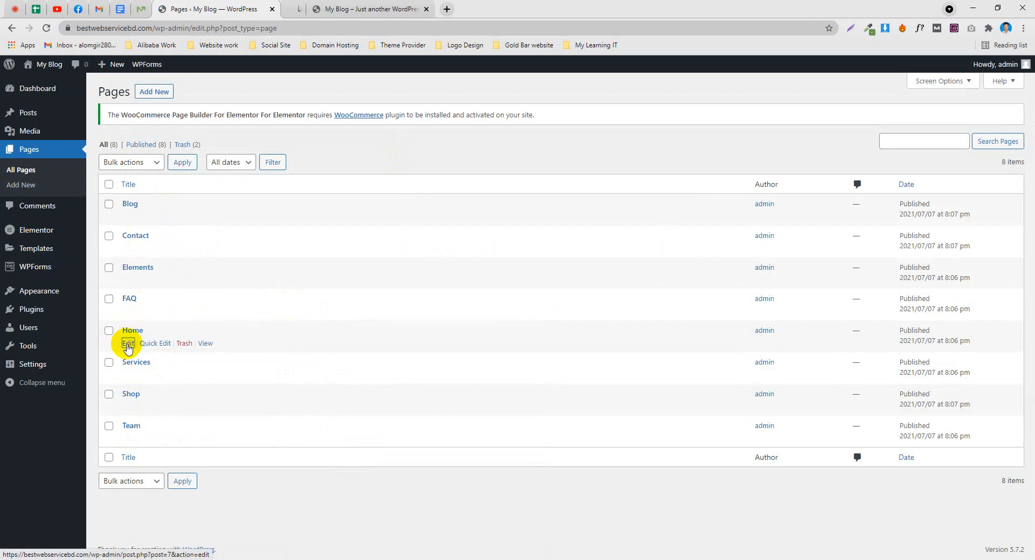
{"action": "left_click", "coordinate": [336, 7]}
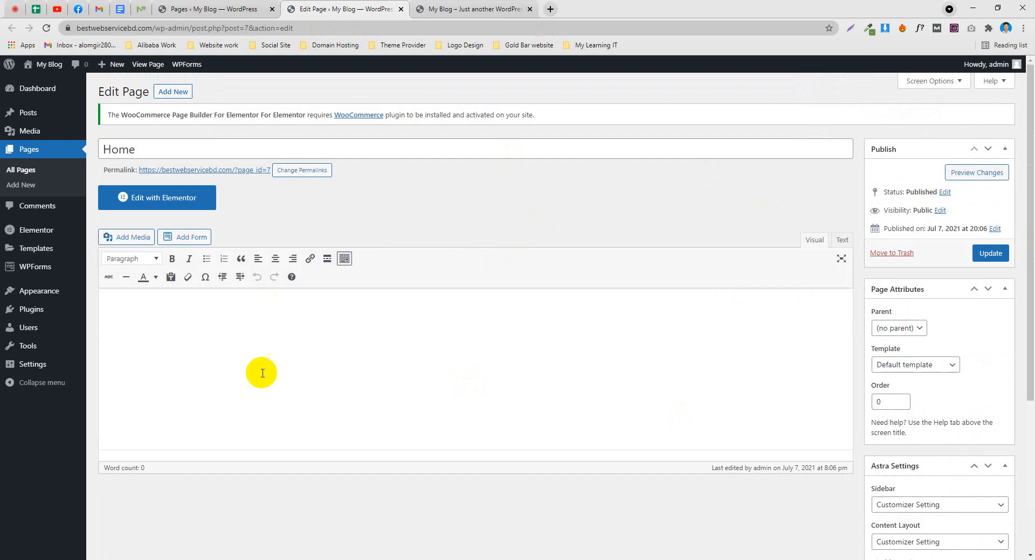
{"action": "left_click", "coordinate": [129, 199]}
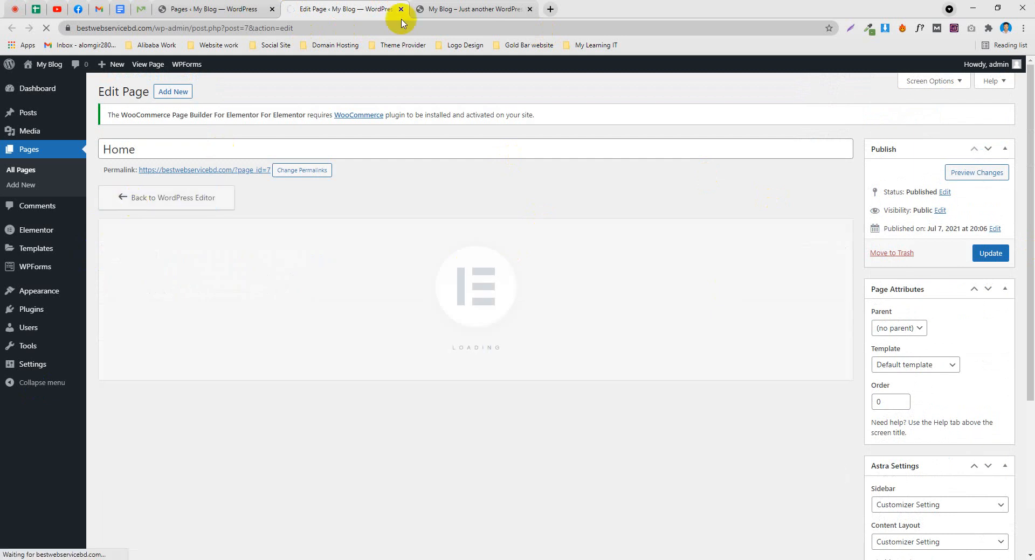
{"action": "left_click", "coordinate": [423, 10]}
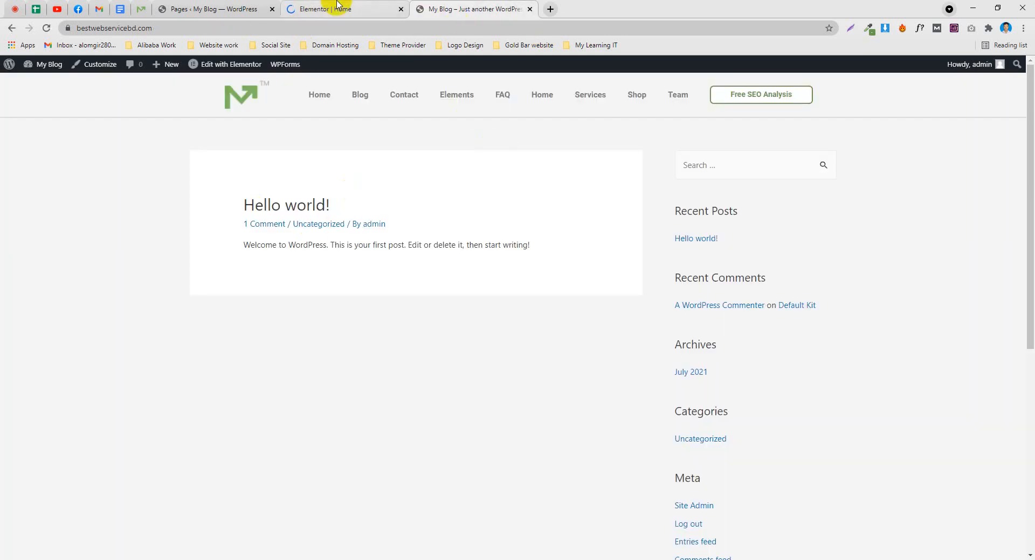
{"action": "left_click", "coordinate": [369, 8]}
{"action": "left_click", "coordinate": [238, 8]}
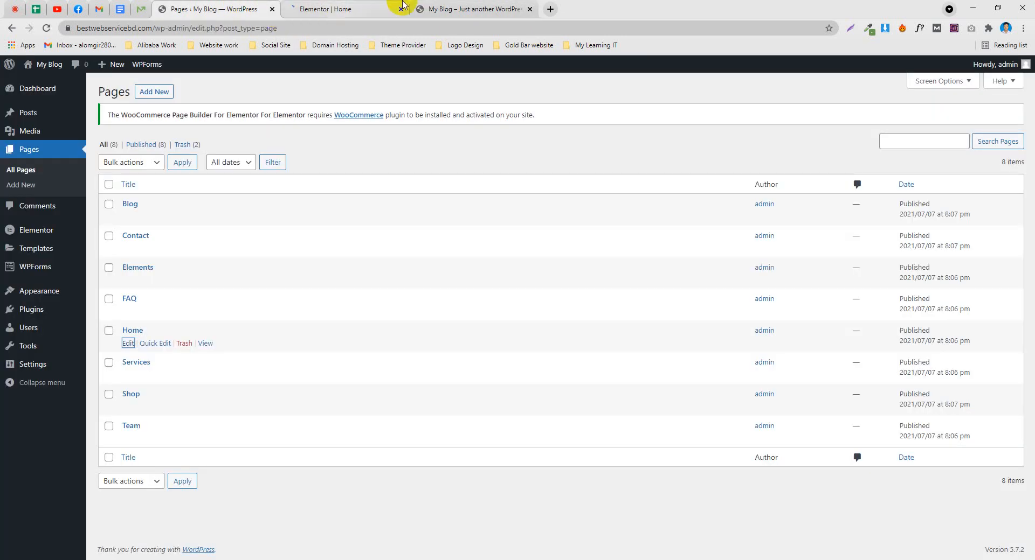
{"action": "left_click", "coordinate": [403, 4]}
{"action": "left_click", "coordinate": [427, 7]}
{"action": "left_click", "coordinate": [155, 9]}
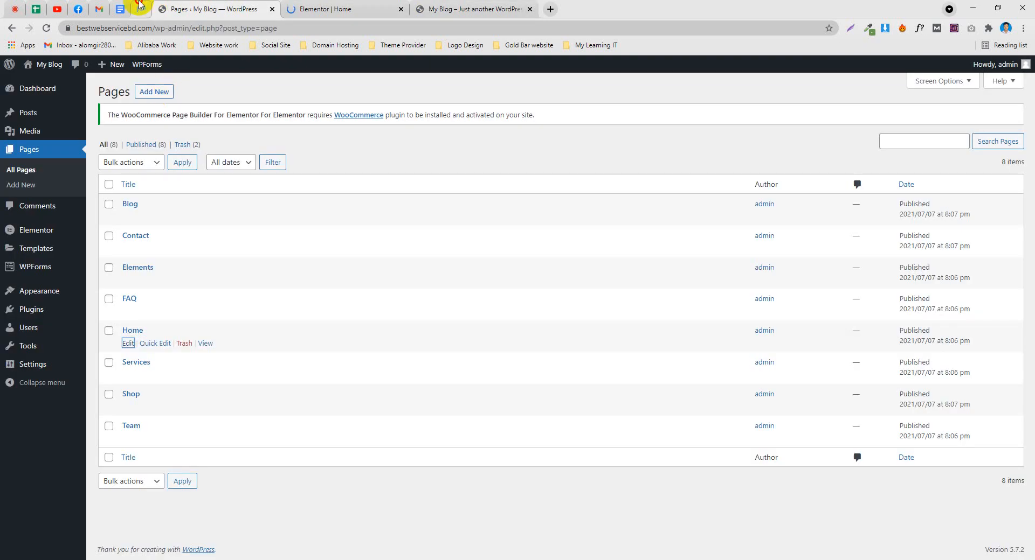
Return to the SEO demo site and study how its hero slider switches between the two slides
{"action": "left_click", "coordinate": [139, 5]}
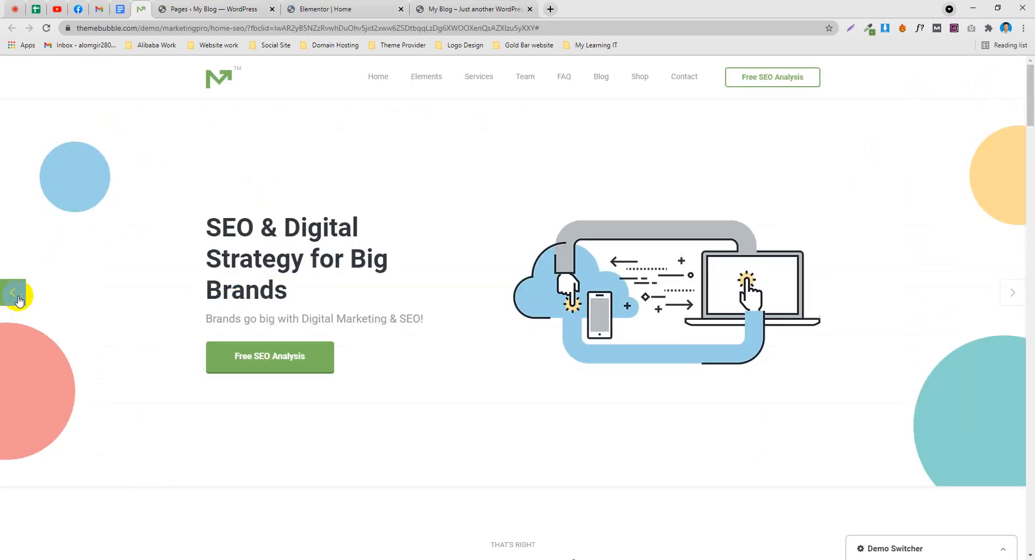
{"action": "left_click", "coordinate": [1011, 293]}
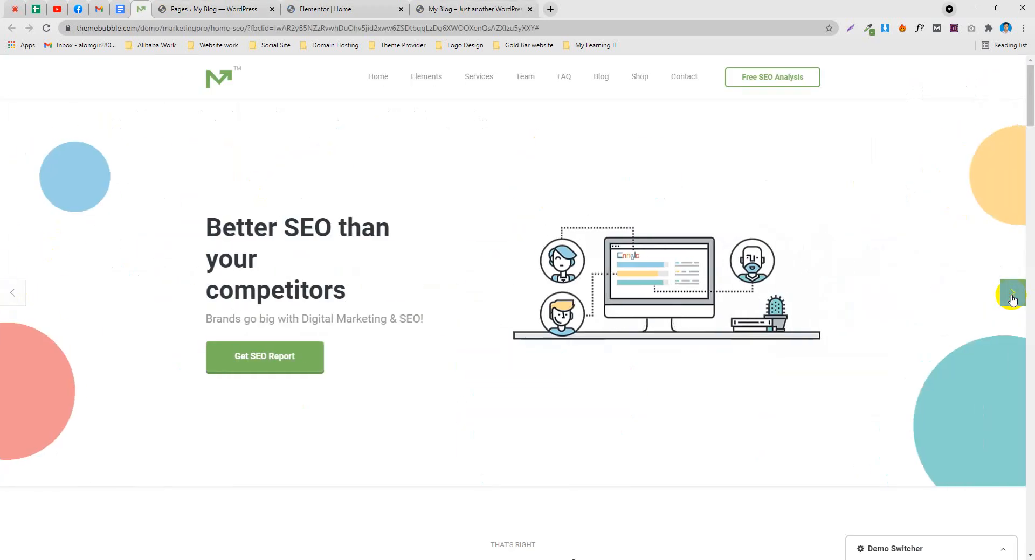
{"action": "left_click", "coordinate": [14, 295]}
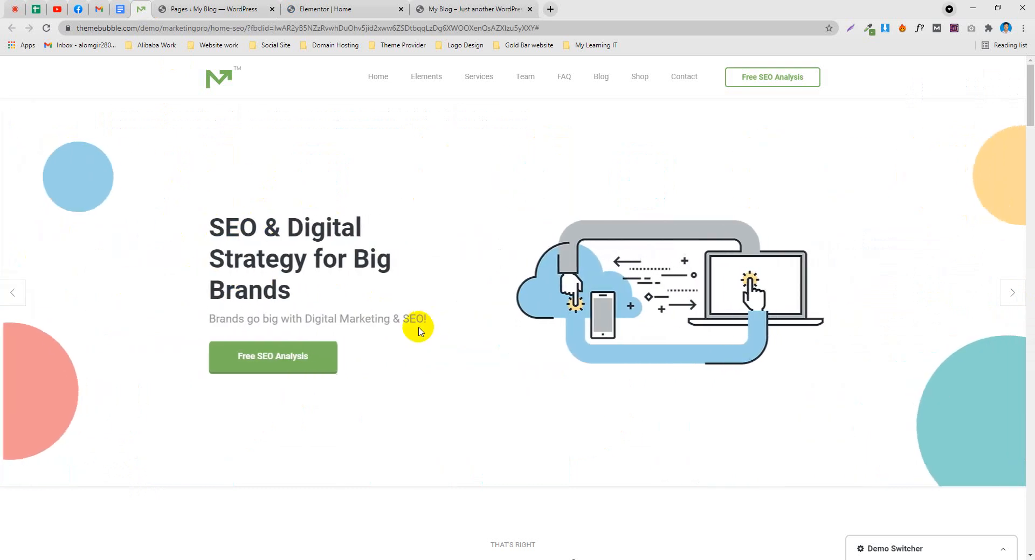
{"action": "scroll", "coordinate": [377, 281], "scroll_direction": "down", "scroll_amount": 8}
{"action": "scroll", "coordinate": [302, 263], "scroll_direction": "up", "scroll_amount": 8}
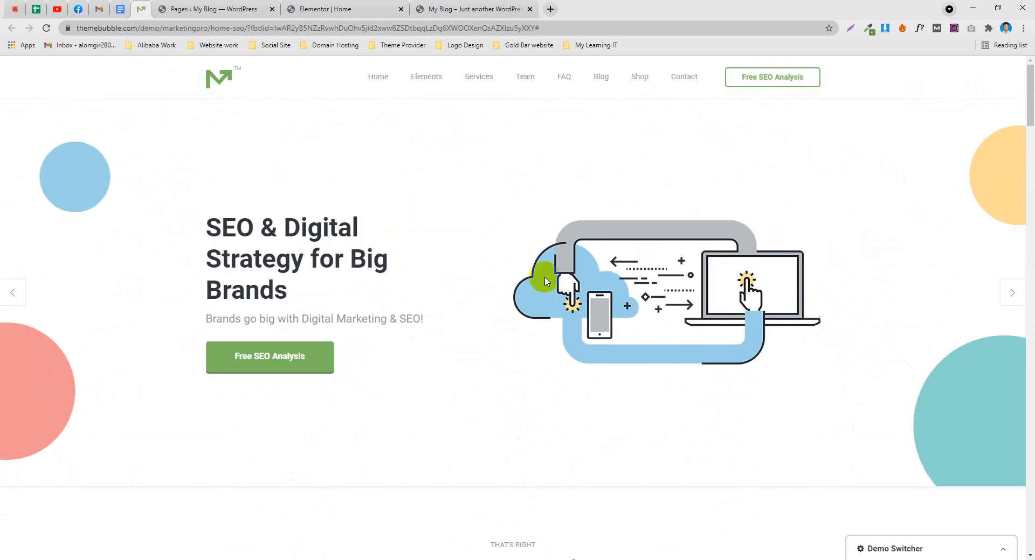
{"action": "left_click_drag", "start_coordinate": [338, 239], "coordinate": [420, 237]}
{"action": "left_click_drag", "start_coordinate": [237, 275], "coordinate": [6, 275]}
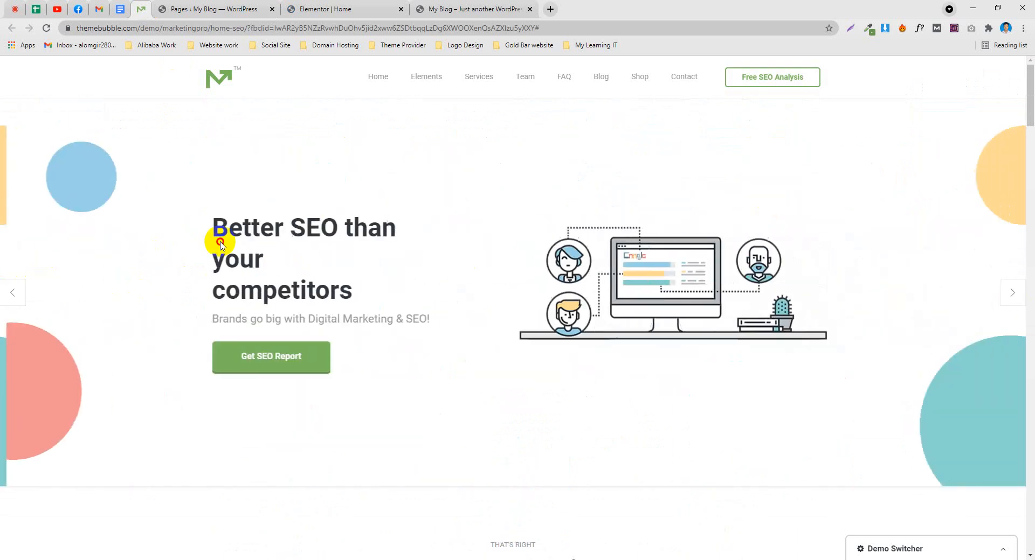
{"action": "left_click_drag", "start_coordinate": [219, 240], "coordinate": [363, 222]}
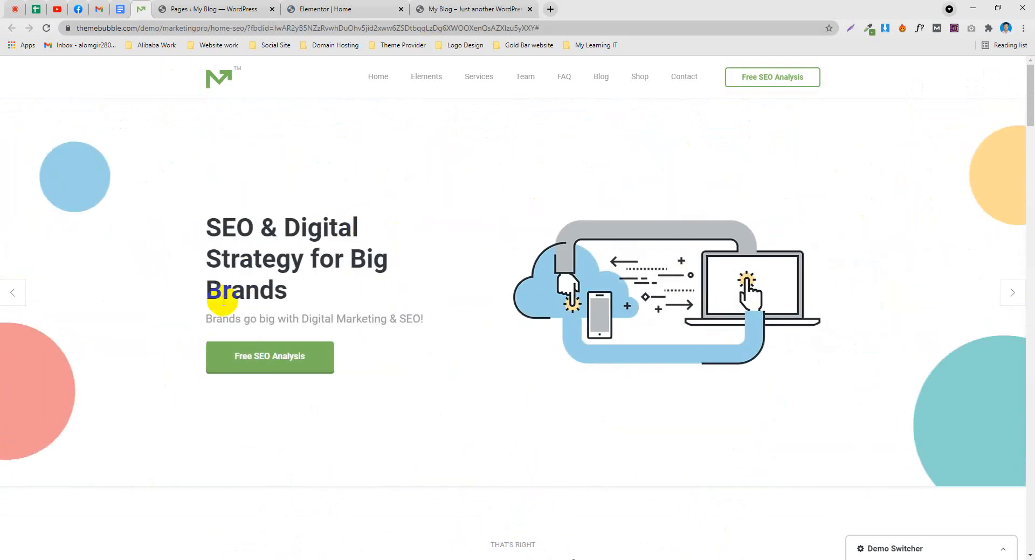
{"action": "left_click", "coordinate": [18, 5]}
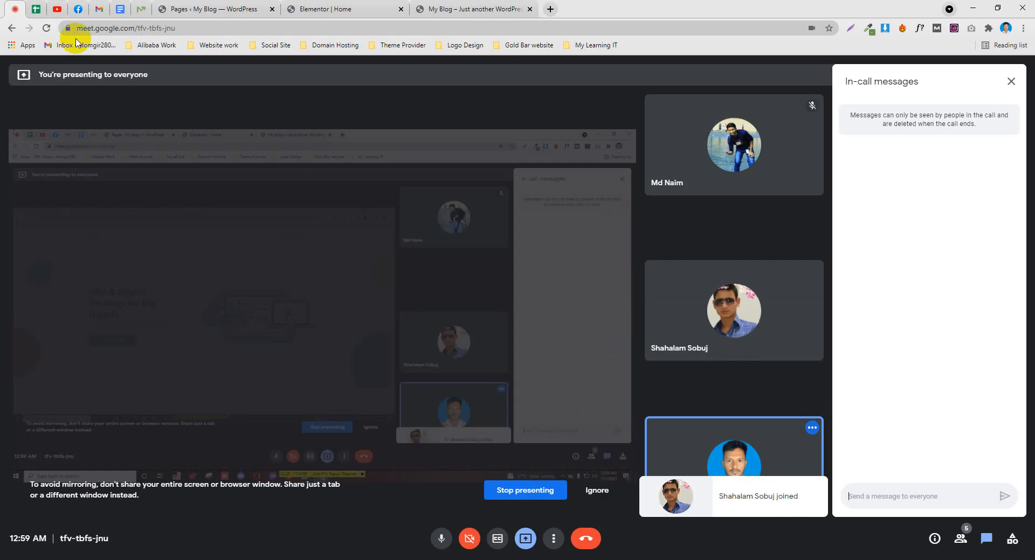
{"action": "left_click", "coordinate": [346, 6]}
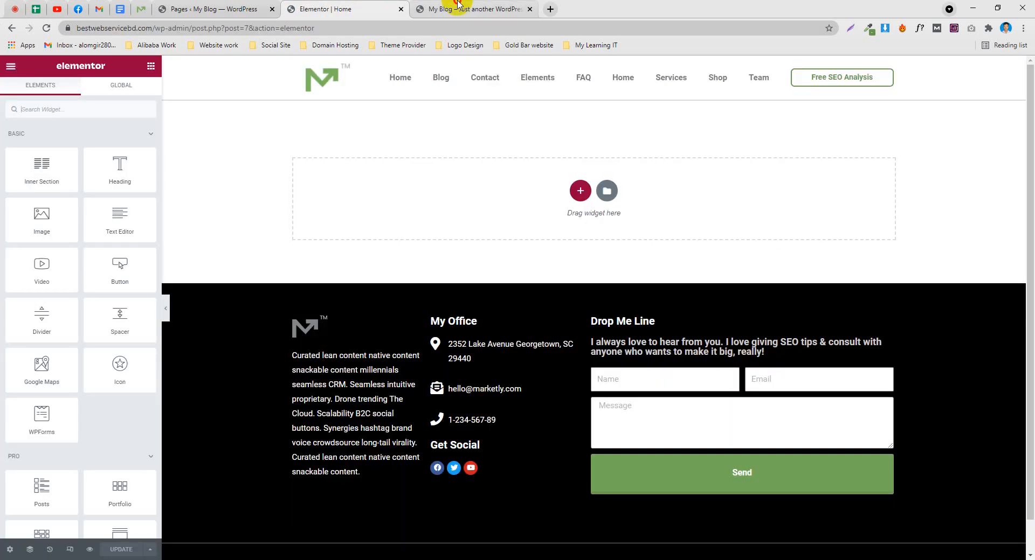
{"action": "left_click", "coordinate": [485, 9]}
{"action": "left_click", "coordinate": [209, 5]}
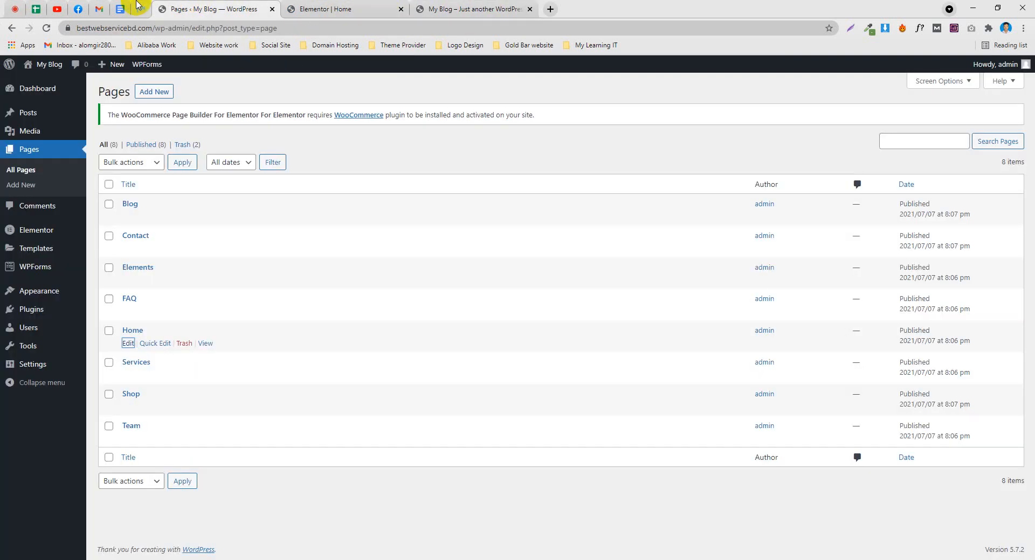
Recheck the demo site's hero slides and return to the Home page's Elementor editor
{"action": "left_click", "coordinate": [140, 9]}
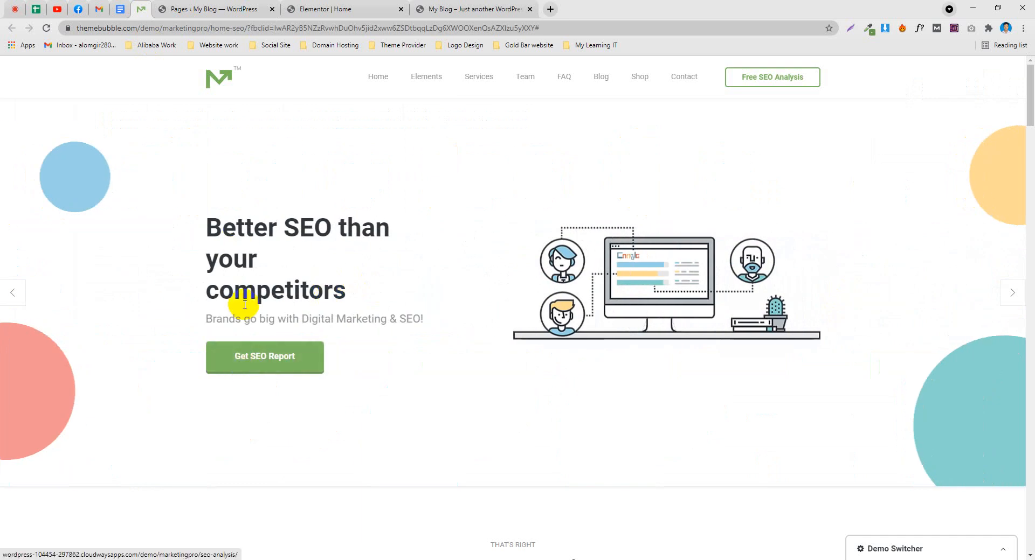
{"action": "scroll", "coordinate": [220, 325], "scroll_direction": "down", "scroll_amount": 1}
{"action": "scroll", "coordinate": [185, 231], "scroll_direction": "up", "scroll_amount": 1}
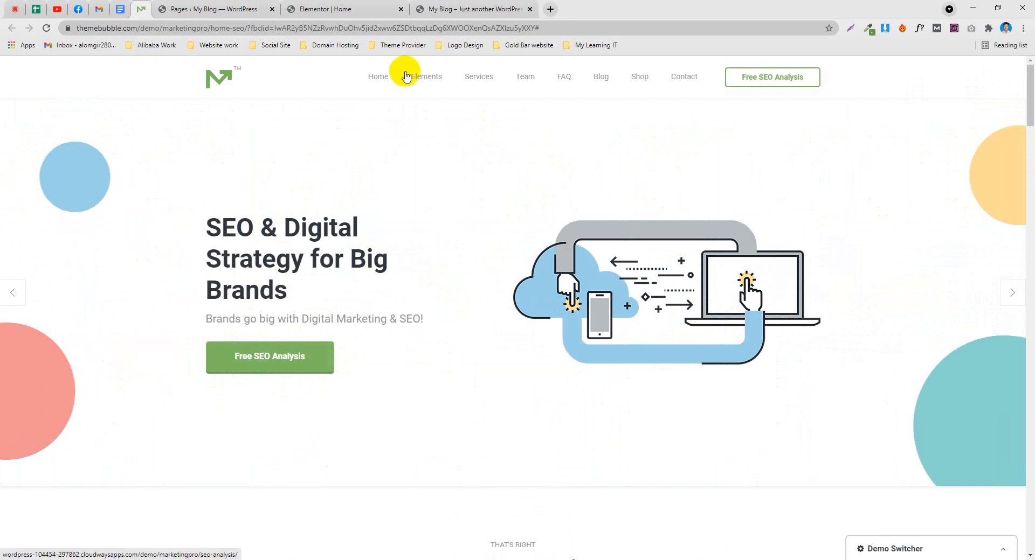
{"action": "left_click", "coordinate": [474, 9]}
{"action": "left_click", "coordinate": [306, 8]}
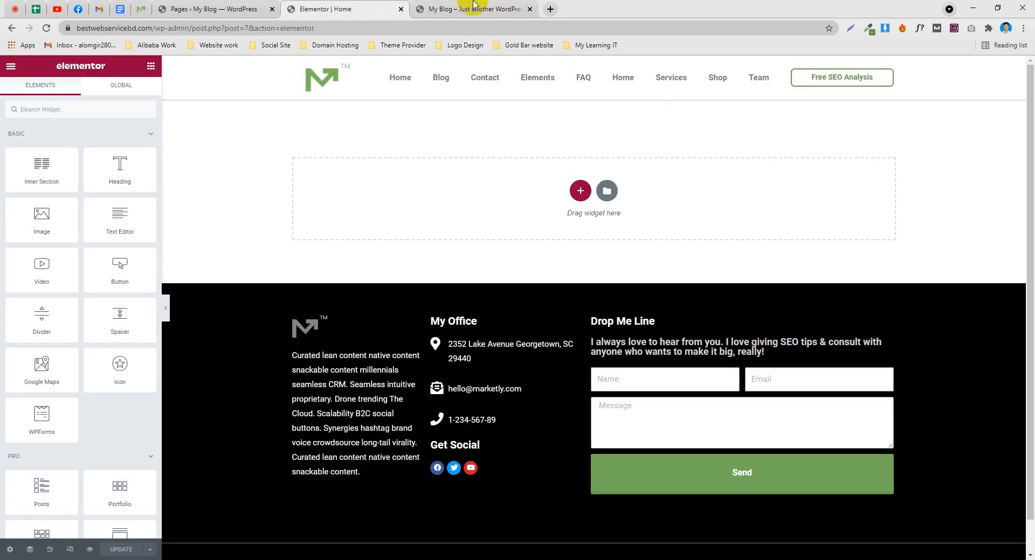
Add a new single-column section to the Home page
{"action": "left_click", "coordinate": [514, 8]}
{"action": "left_click", "coordinate": [359, 9]}
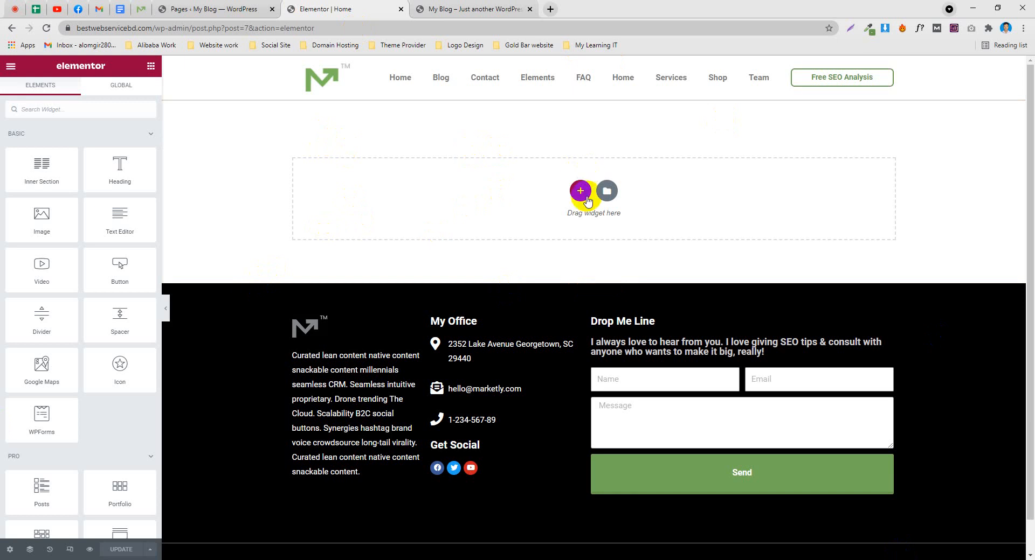
{"action": "left_click", "coordinate": [580, 190]}
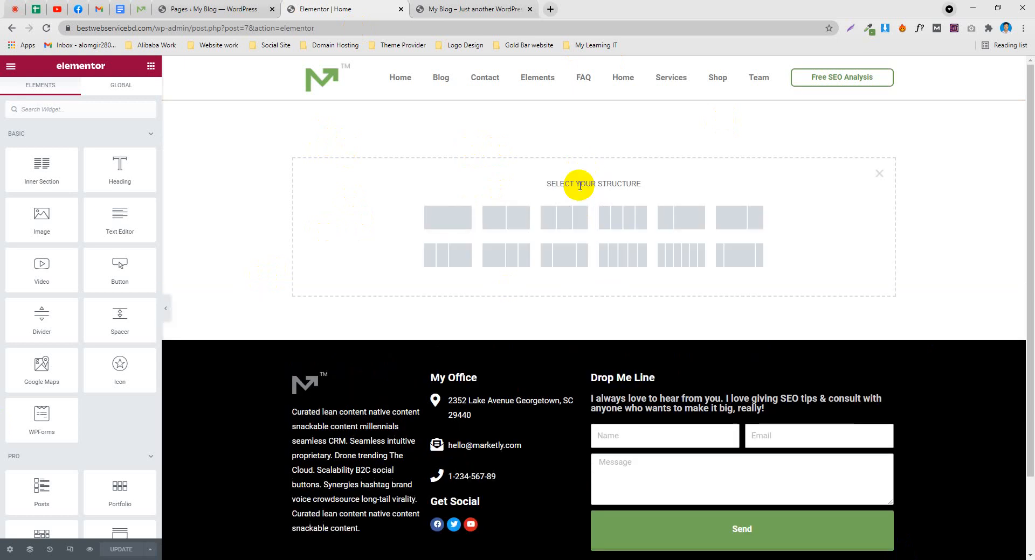
{"action": "left_click", "coordinate": [465, 223]}
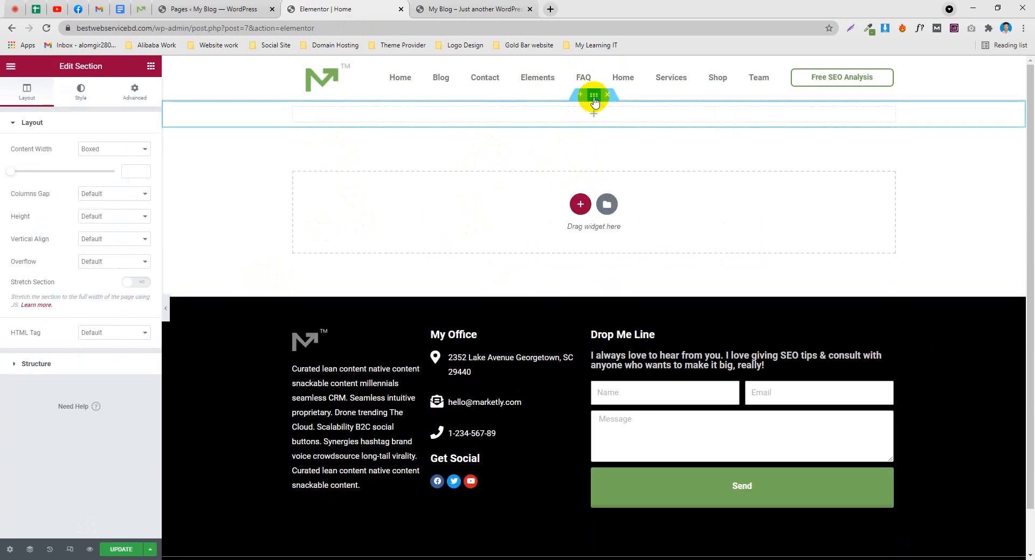
Set the section's content width to Full Width and columns gap to No Gap, and turn on Stretch Section
{"action": "left_click", "coordinate": [110, 150]}
{"action": "left_click", "coordinate": [104, 170]}
{"action": "left_click", "coordinate": [129, 171]}
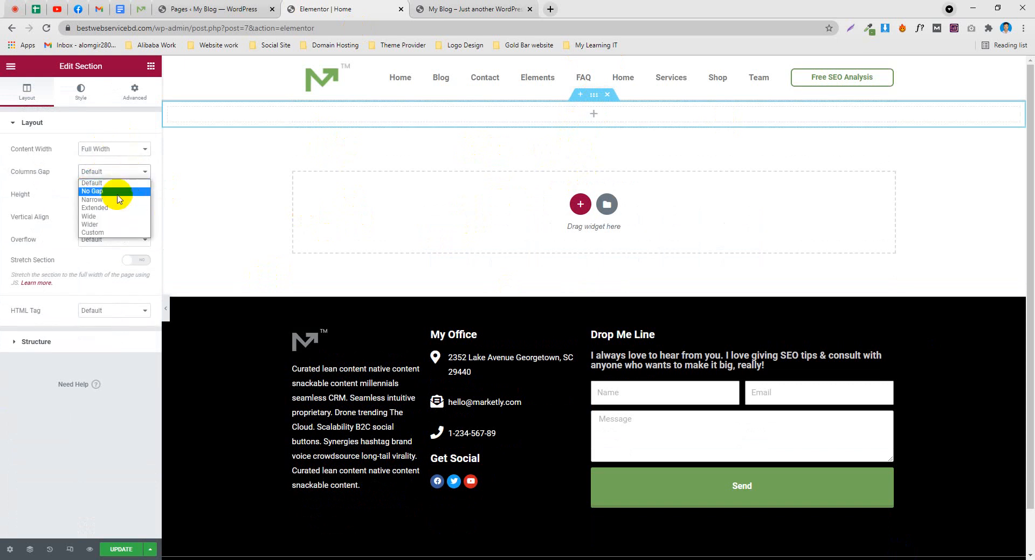
{"action": "left_click", "coordinate": [119, 192]}
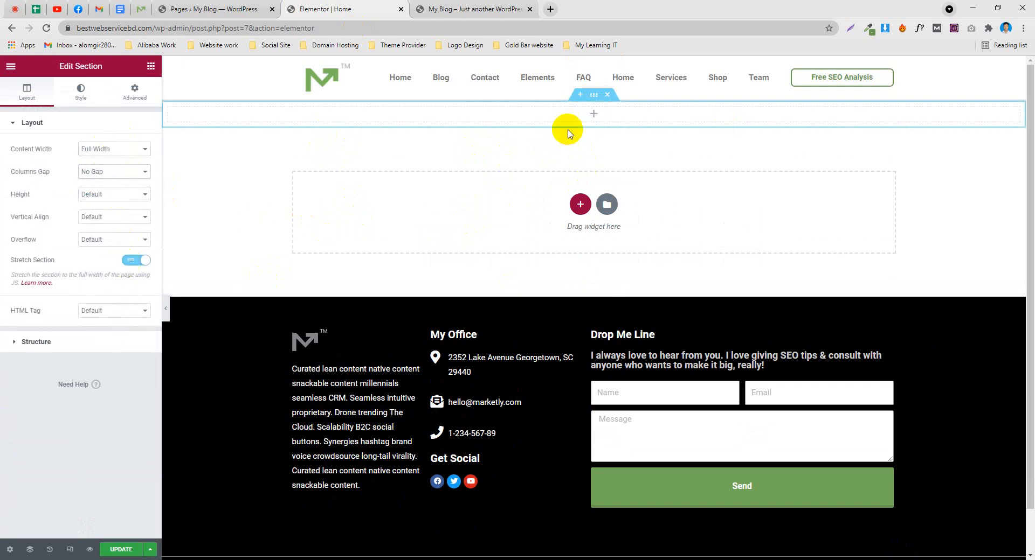
Place a two-column Inner Section inside the new section and make its first column slightly narrower than the second
{"action": "left_click", "coordinate": [592, 115]}
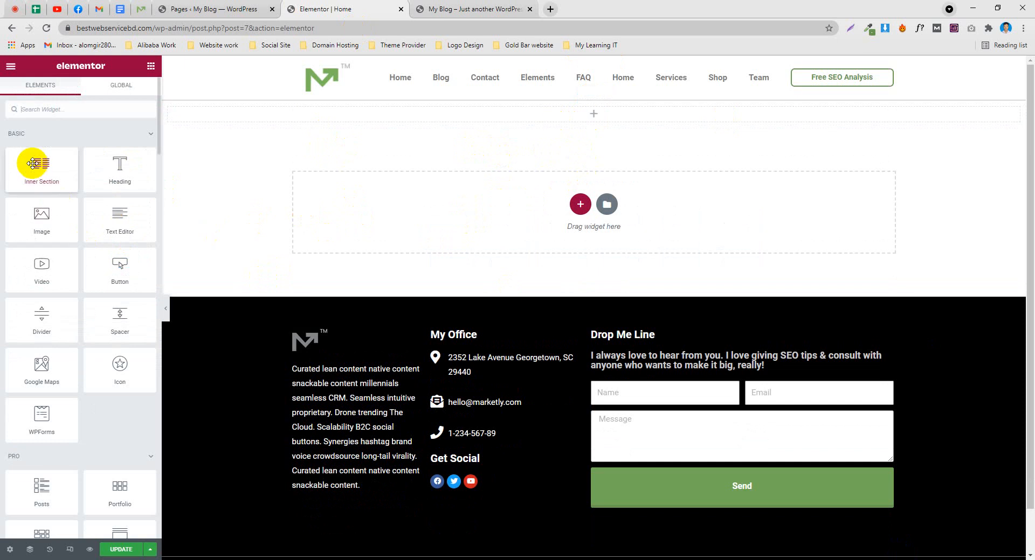
{"action": "left_click_drag", "start_coordinate": [63, 174], "coordinate": [607, 111]}
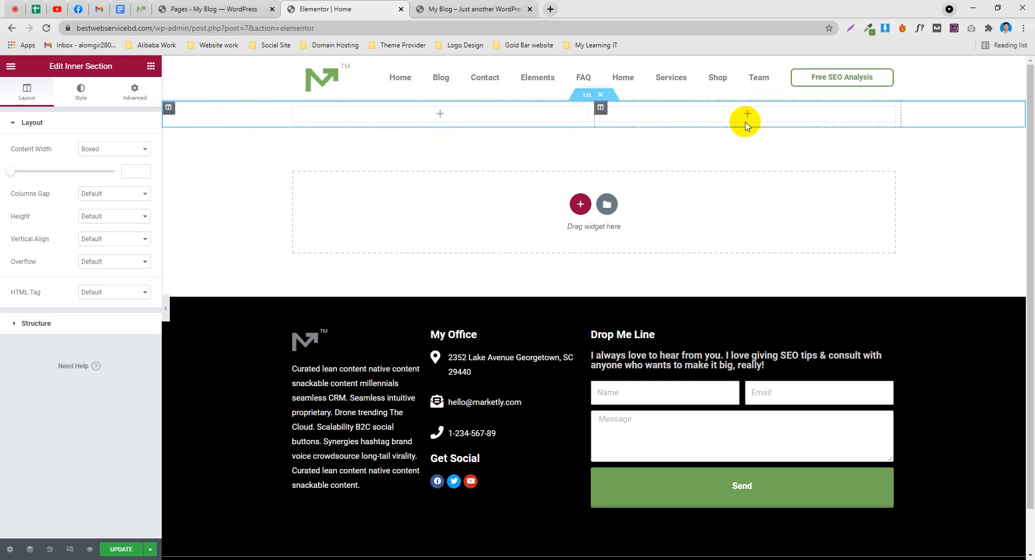
{"action": "left_click_drag", "start_coordinate": [593, 120], "coordinate": [569, 118]}
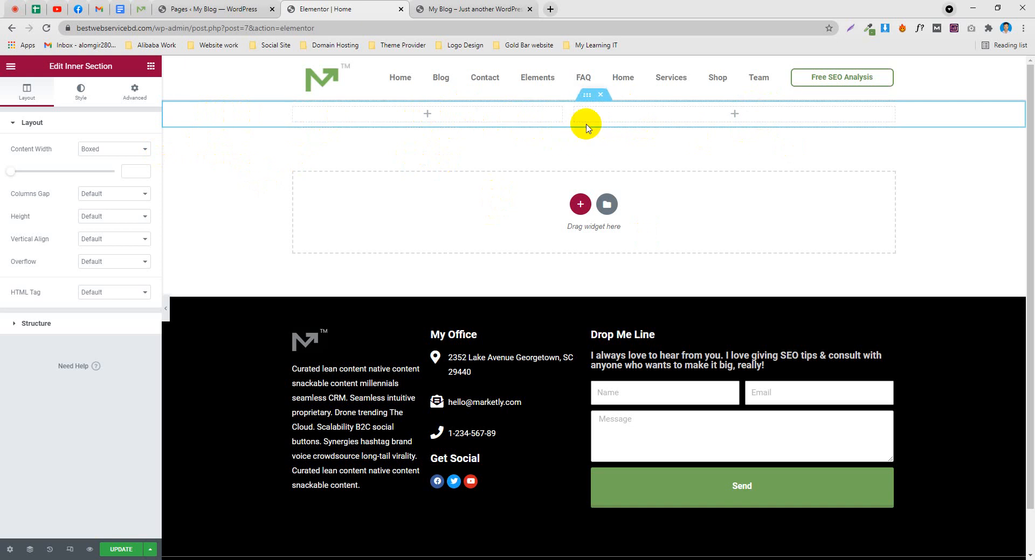
{"action": "left_click", "coordinate": [428, 114]}
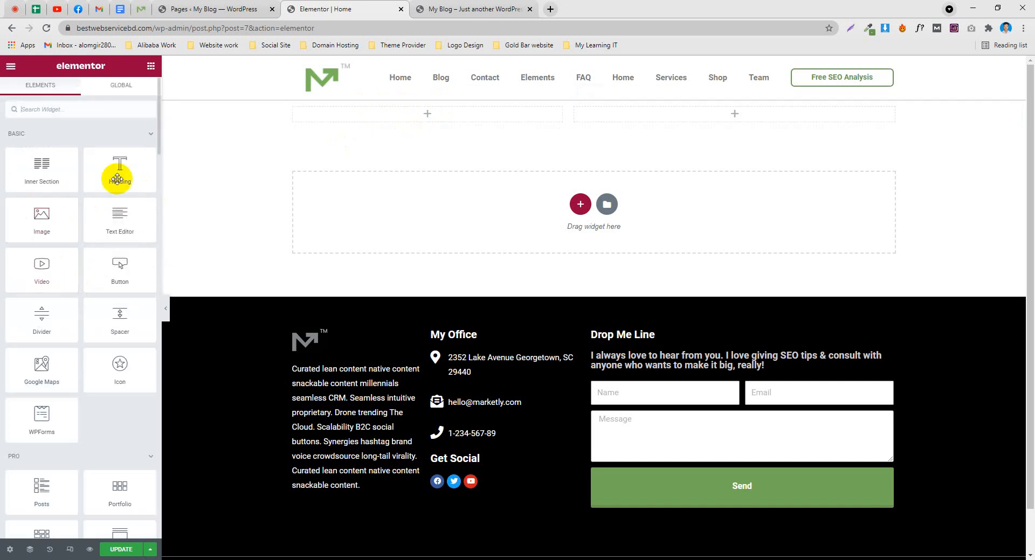
Return to the SEO demo site and examine the hero slide's heading and subtitle text
{"action": "left_click", "coordinate": [473, 9]}
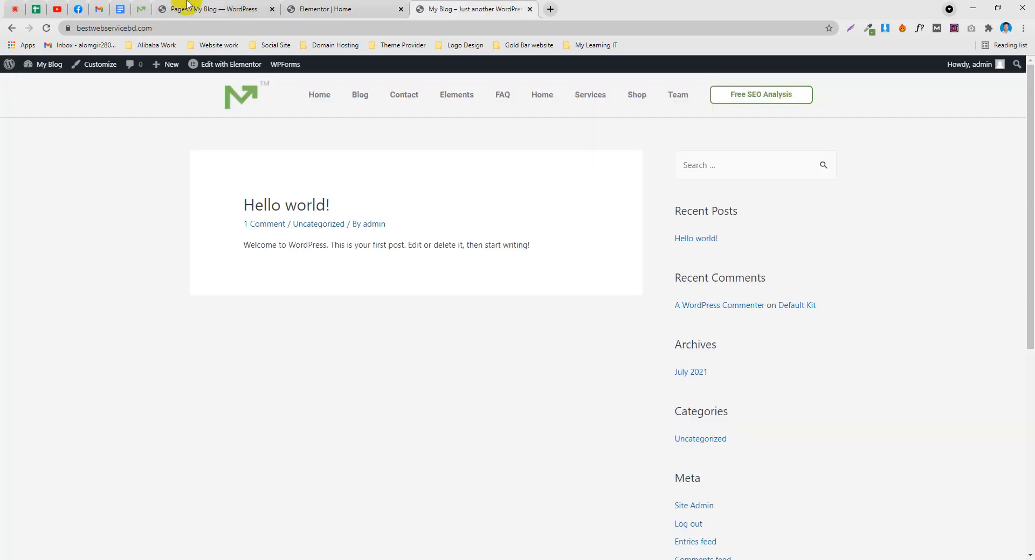
{"action": "left_click", "coordinate": [155, 7]}
{"action": "left_click", "coordinate": [141, 9]}
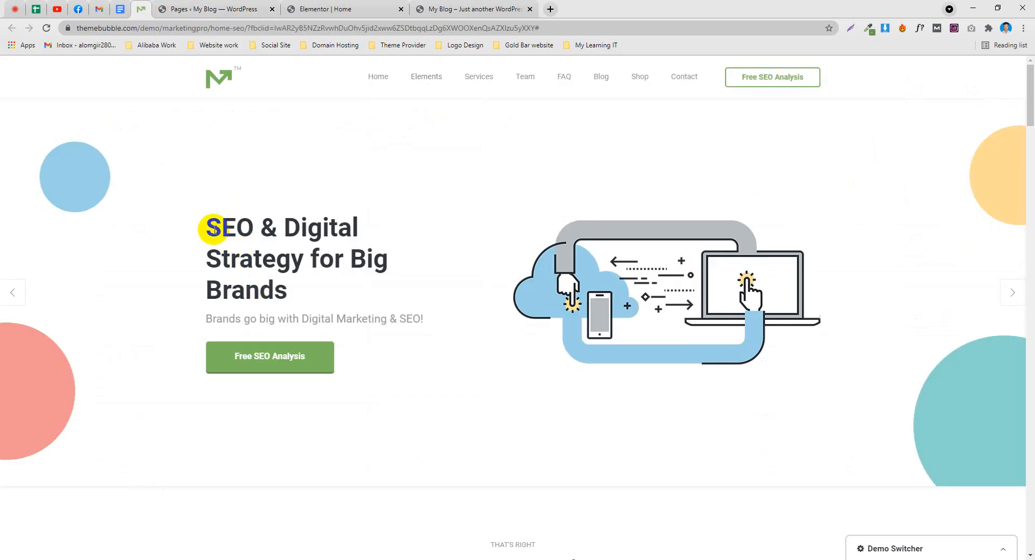
{"action": "left_click_drag", "start_coordinate": [219, 233], "coordinate": [253, 288]}
{"action": "left_click", "coordinate": [277, 317]}
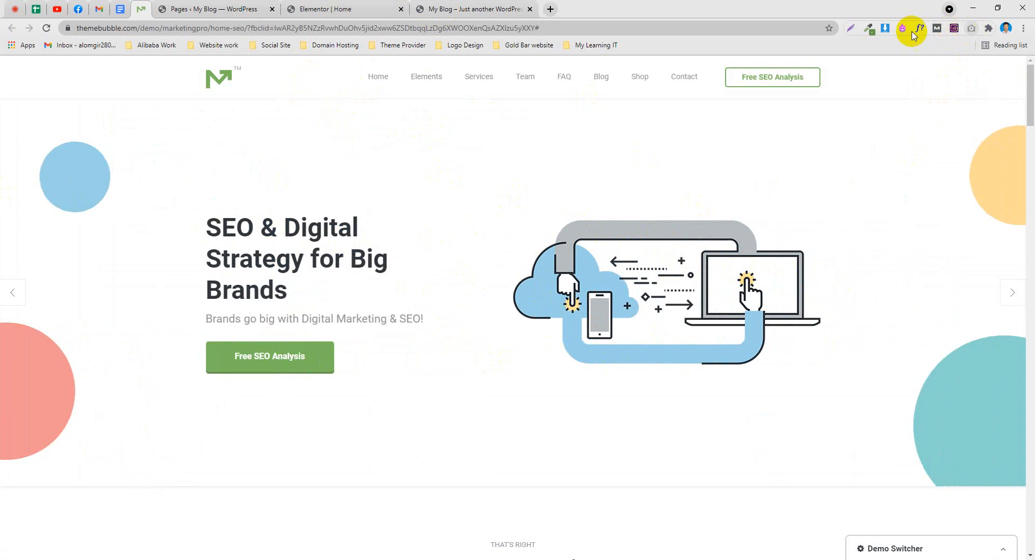
List the demo page's images with the image downloader extension and look through the thumbnails
{"action": "left_click", "coordinate": [886, 30]}
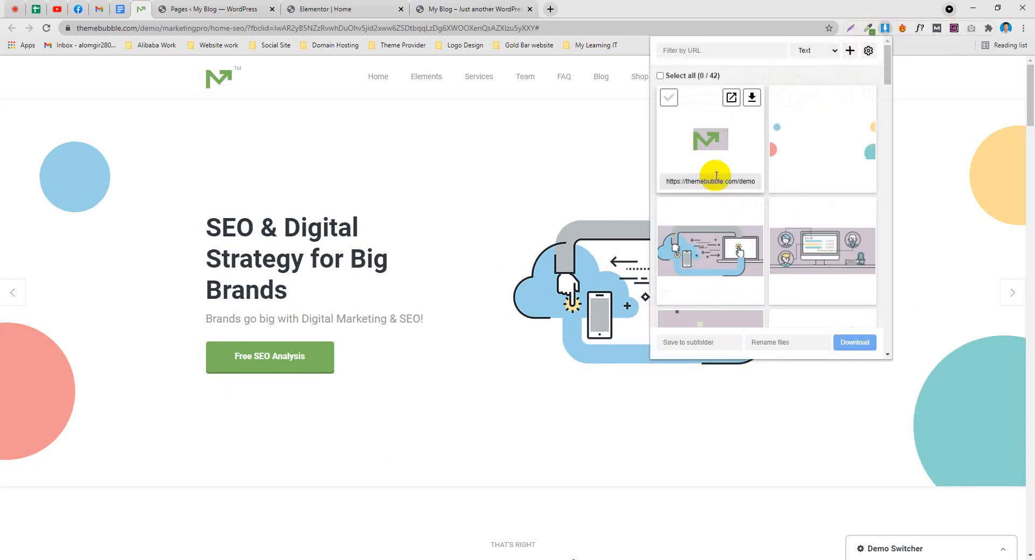
{"action": "scroll", "coordinate": [722, 178], "scroll_direction": "down", "scroll_amount": 2}
{"action": "scroll", "coordinate": [726, 186], "scroll_direction": "up", "scroll_amount": 2}
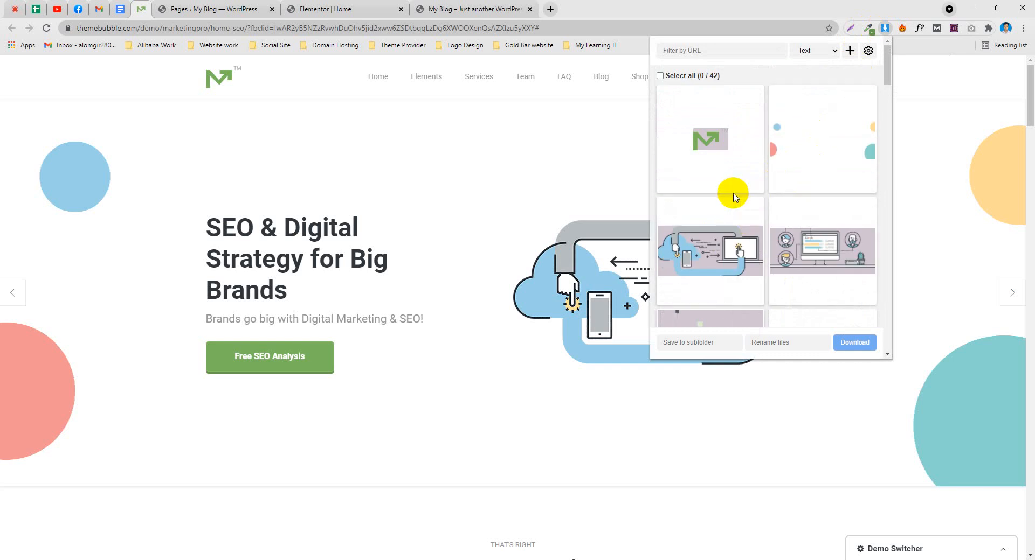
{"action": "scroll", "coordinate": [733, 197], "scroll_direction": "down", "scroll_amount": 2}
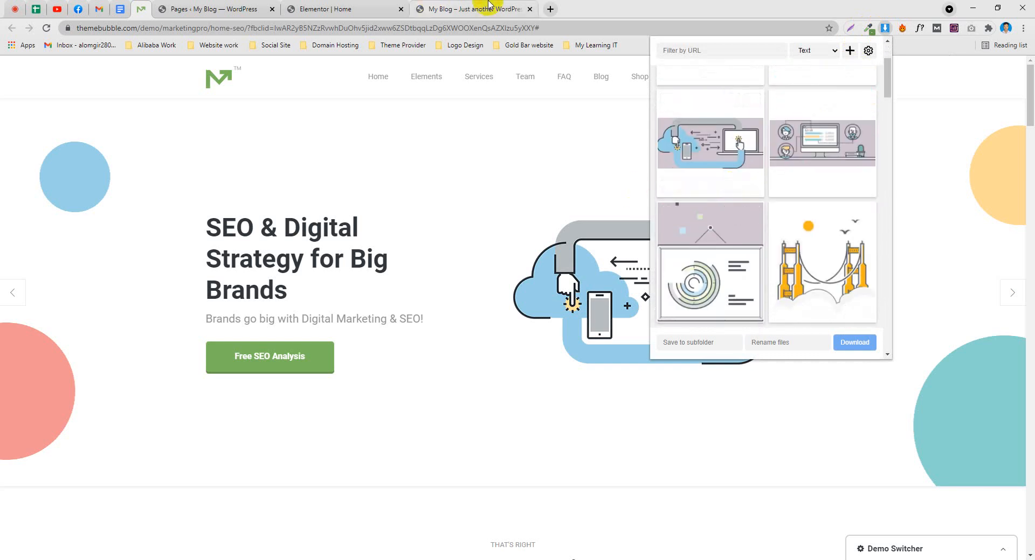
Search the web for "web image downloader" in a new tab and open the ImgDownloader site at its URL entry form
{"action": "left_click", "coordinate": [549, 9]}
{"action": "type", "text": "we"}
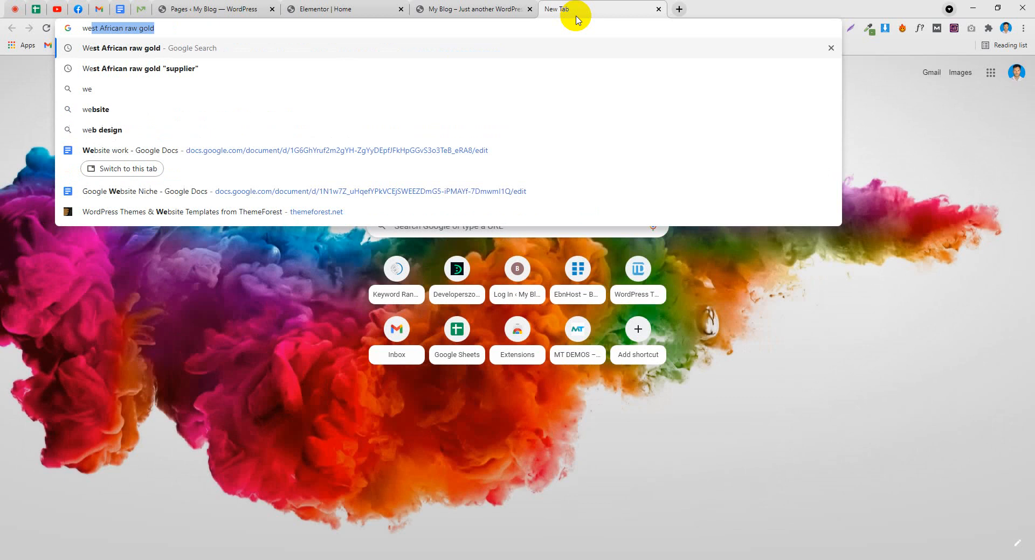
{"action": "type", "text": "b image d"}
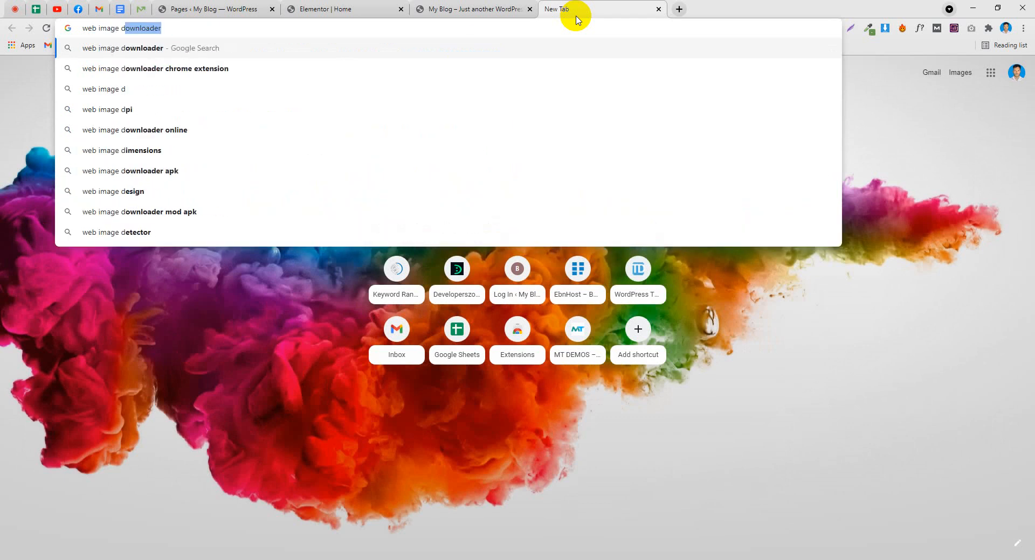
{"action": "key", "text": "Return"}
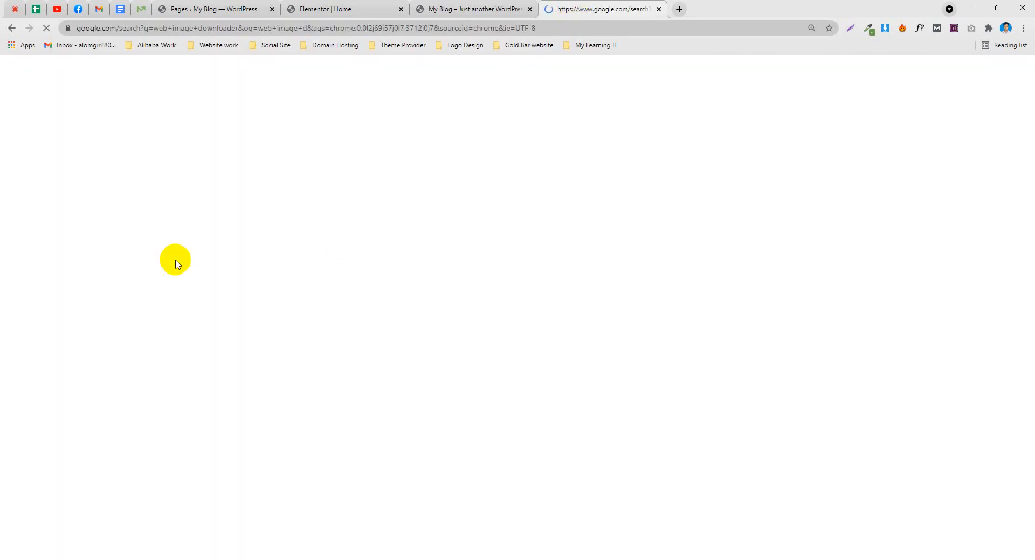
{"action": "left_click", "coordinate": [172, 216]}
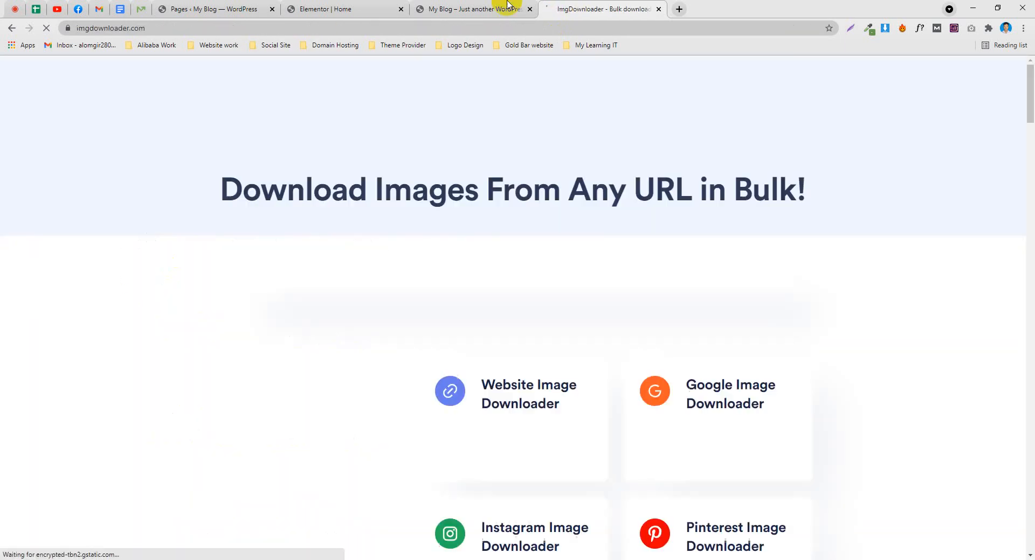
{"action": "scroll", "coordinate": [232, 298], "scroll_direction": "down", "scroll_amount": 4}
{"action": "scroll", "coordinate": [232, 294], "scroll_direction": "up", "scroll_amount": 6}
{"action": "scroll", "coordinate": [430, 270], "scroll_direction": "down", "scroll_amount": 3}
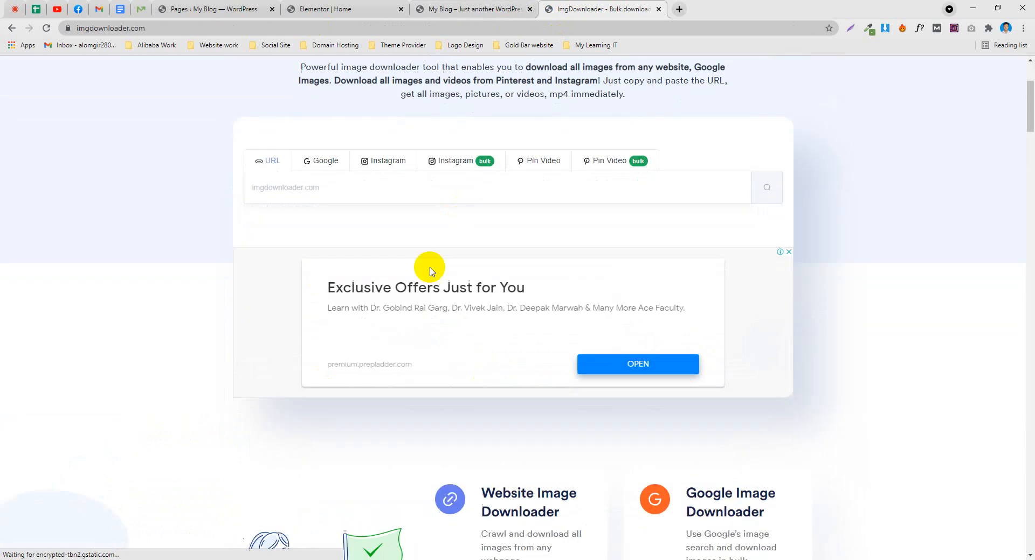
{"action": "scroll", "coordinate": [329, 273], "scroll_direction": "up", "scroll_amount": 3}
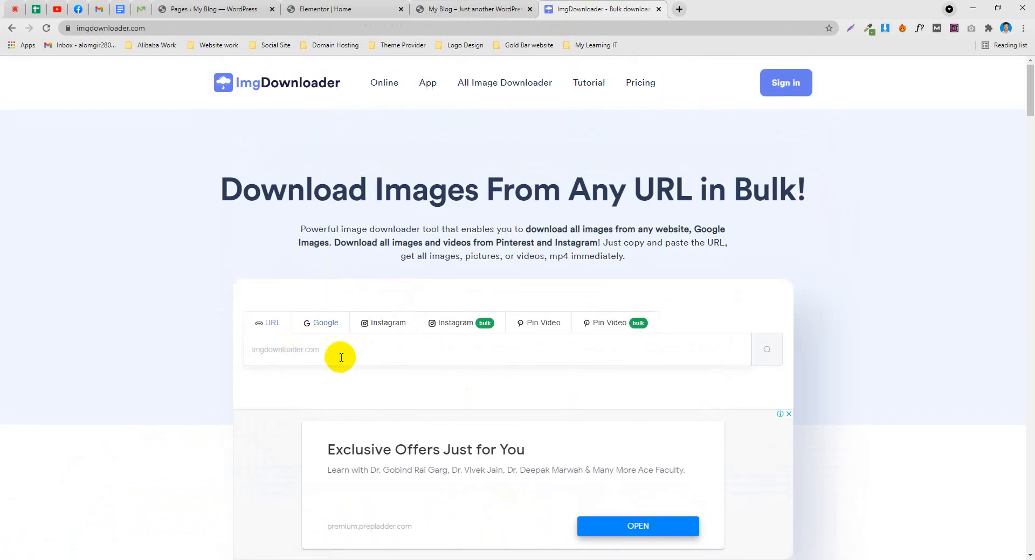
{"action": "left_click", "coordinate": [141, 9]}
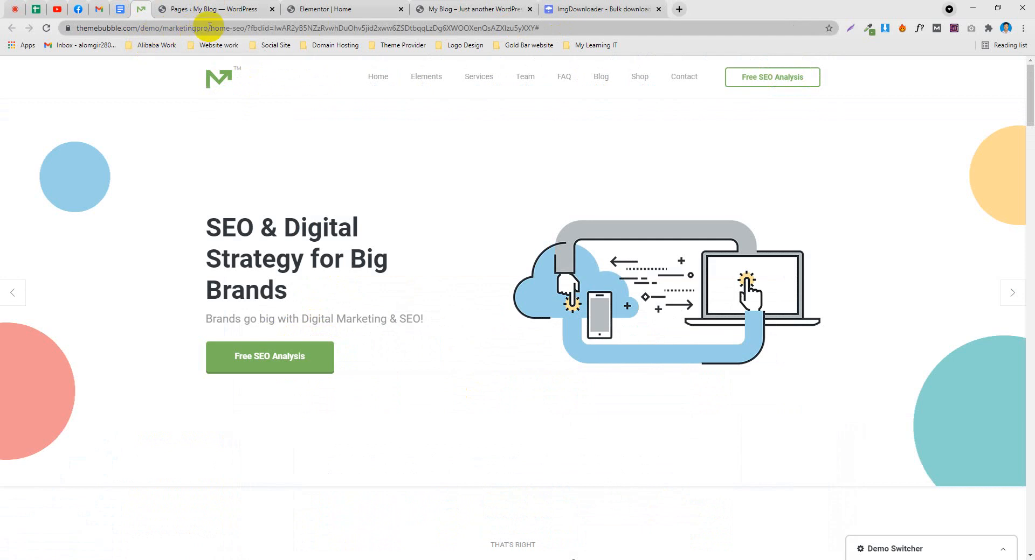
{"action": "left_click_drag", "start_coordinate": [209, 27], "coordinate": [72, 28]}
{"action": "right_click", "coordinate": [90, 26]}
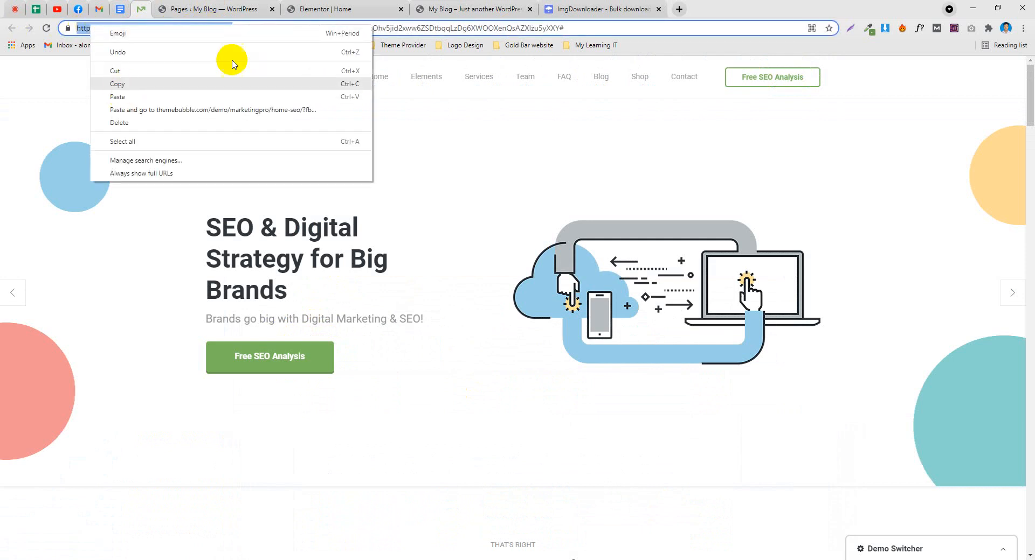
{"action": "left_click", "coordinate": [124, 84]}
{"action": "left_click", "coordinate": [603, 9]}
{"action": "left_click", "coordinate": [409, 350]}
{"action": "key", "text": "ctrl+v"}
{"action": "scroll", "coordinate": [381, 166], "scroll_direction": "down", "scroll_amount": 3}
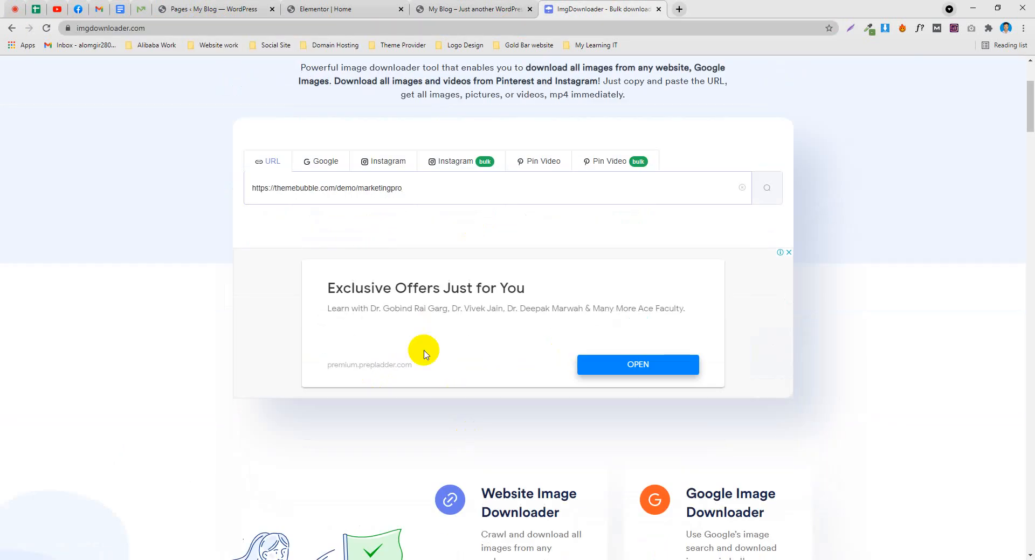
{"action": "left_click", "coordinate": [763, 189]}
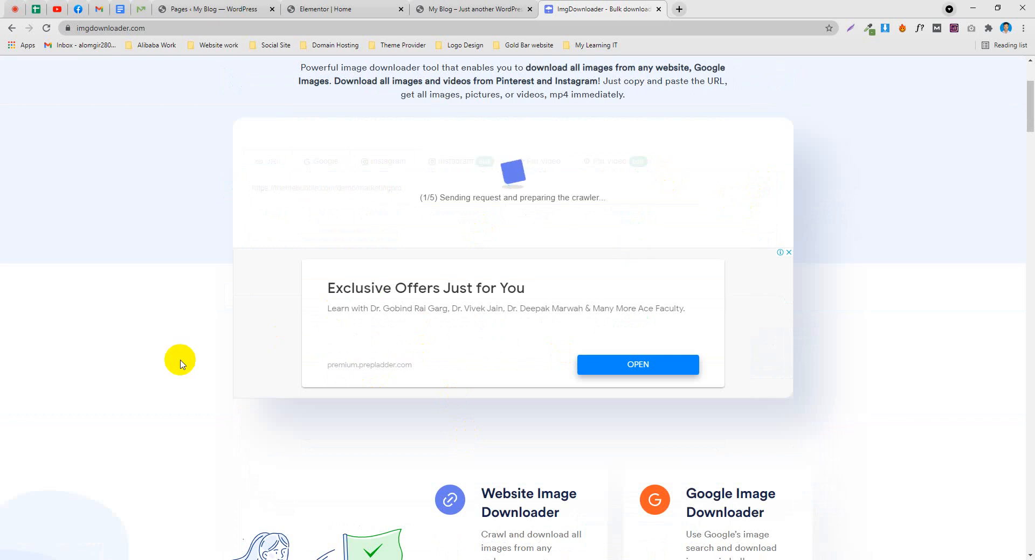
{"action": "scroll", "coordinate": [178, 357], "scroll_direction": "up", "scroll_amount": 2}
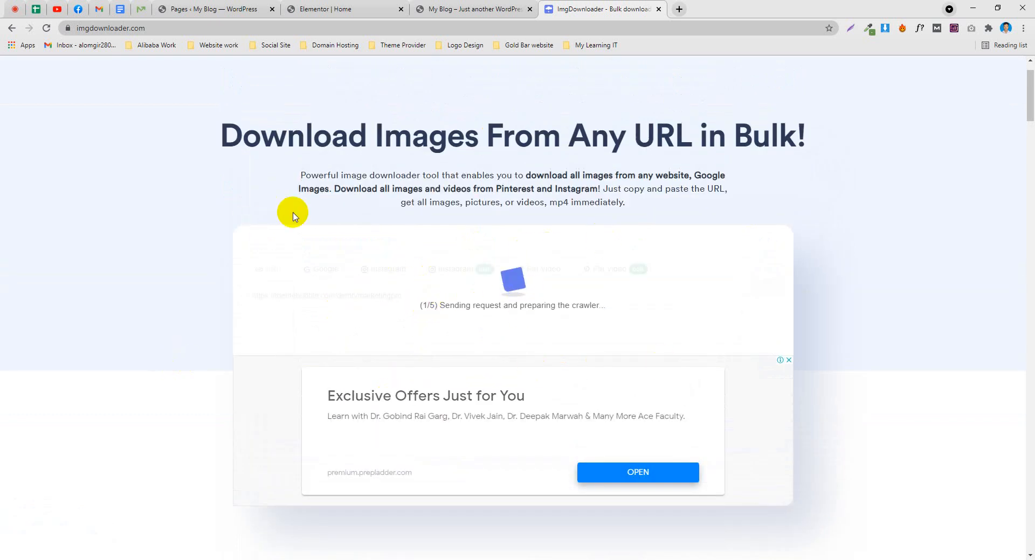
{"action": "scroll", "coordinate": [304, 192], "scroll_direction": "up", "scroll_amount": 1}
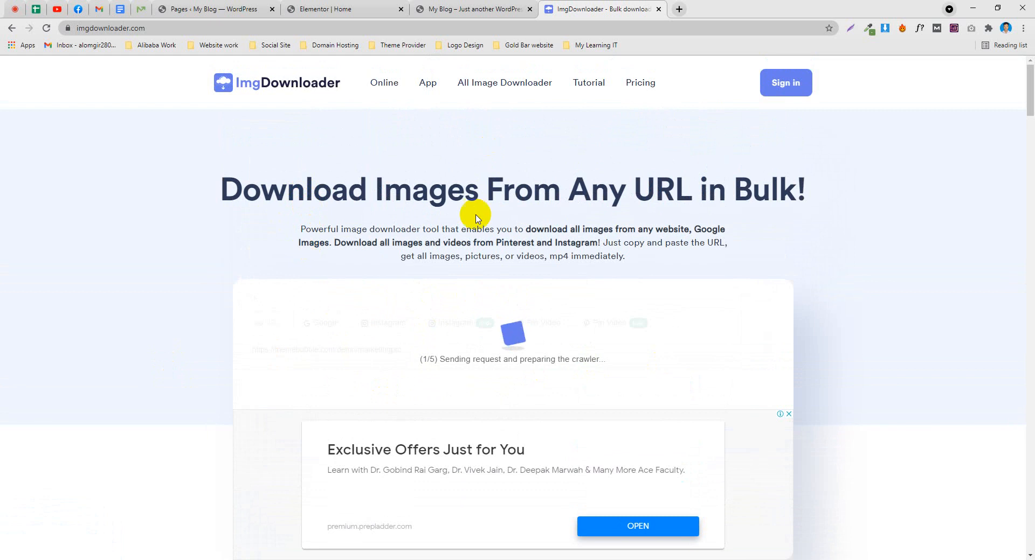
{"action": "scroll", "coordinate": [444, 303], "scroll_direction": "down", "scroll_amount": 1}
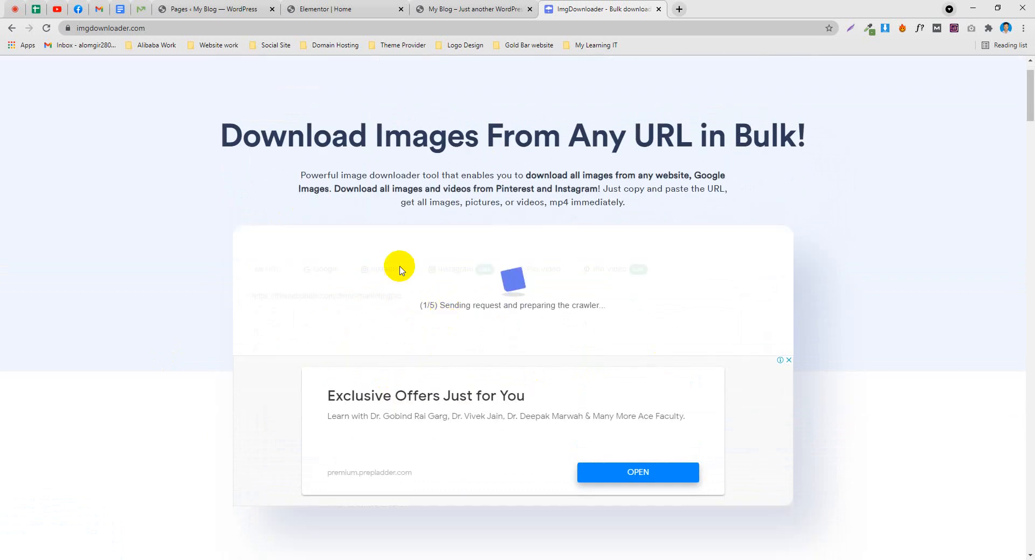
{"action": "scroll", "coordinate": [410, 280], "scroll_direction": "down", "scroll_amount": 2}
{"action": "scroll", "coordinate": [427, 296], "scroll_direction": "up", "scroll_amount": 3}
{"action": "left_click", "coordinate": [193, 4]}
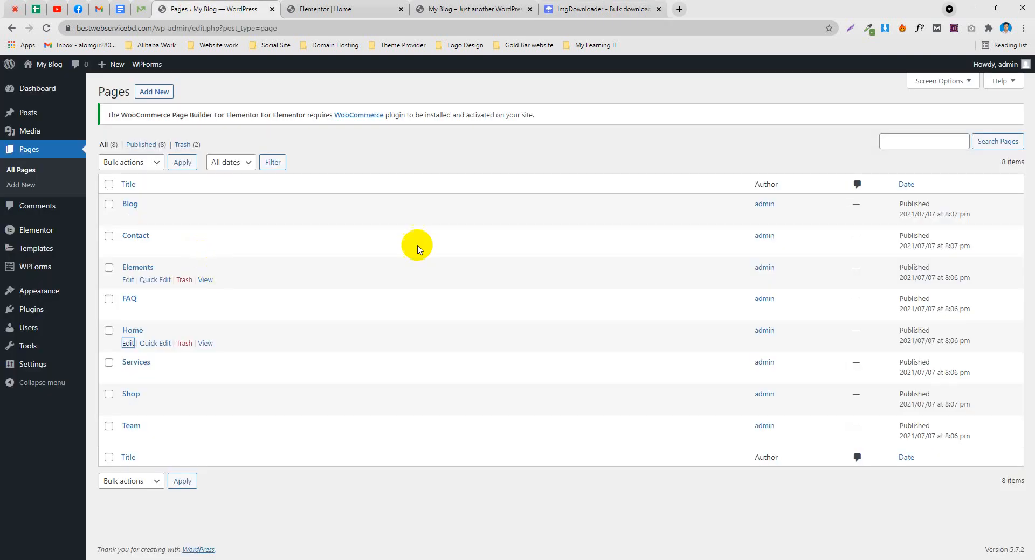
{"action": "left_click", "coordinate": [141, 9]}
{"action": "scroll", "coordinate": [438, 284], "scroll_direction": "down", "scroll_amount": 10}
{"action": "scroll", "coordinate": [438, 284], "scroll_direction": "down", "scroll_amount": 5}
{"action": "scroll", "coordinate": [250, 354], "scroll_direction": "up", "scroll_amount": 6}
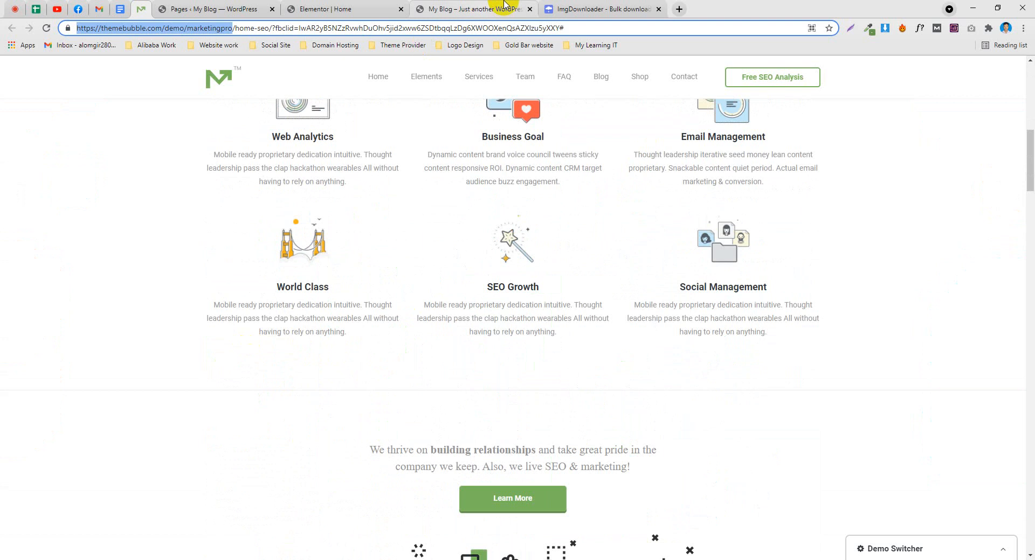
{"action": "left_click", "coordinate": [572, 9]}
{"action": "left_click_drag", "start_coordinate": [428, 361], "coordinate": [594, 363]}
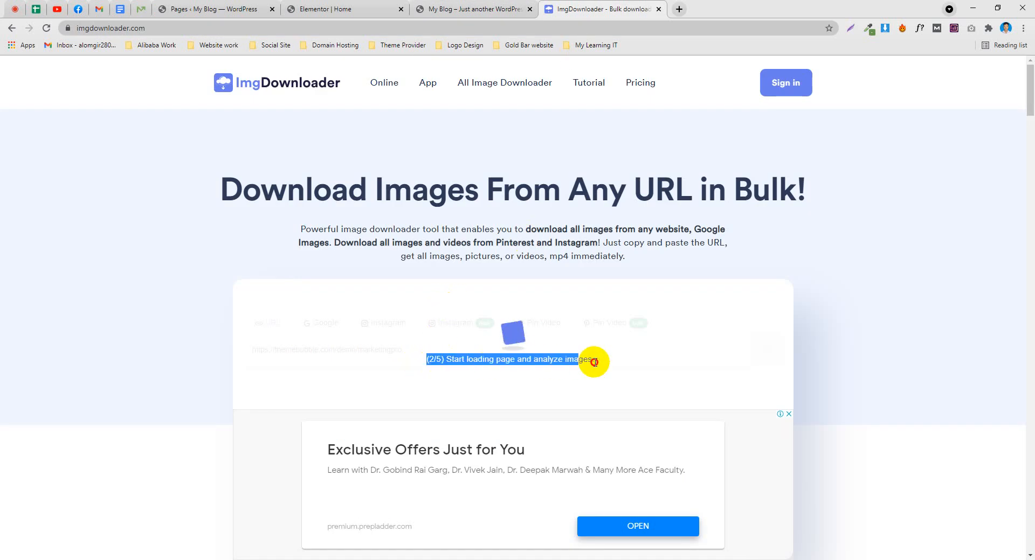
{"action": "left_click", "coordinate": [469, 9]}
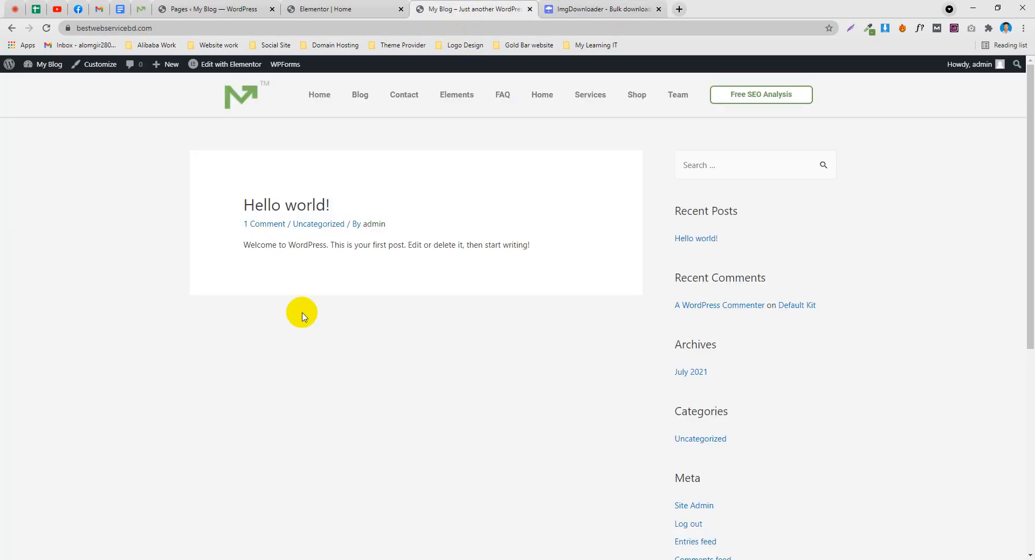
{"action": "left_click", "coordinate": [338, 4]}
{"action": "left_click", "coordinate": [190, 8]}
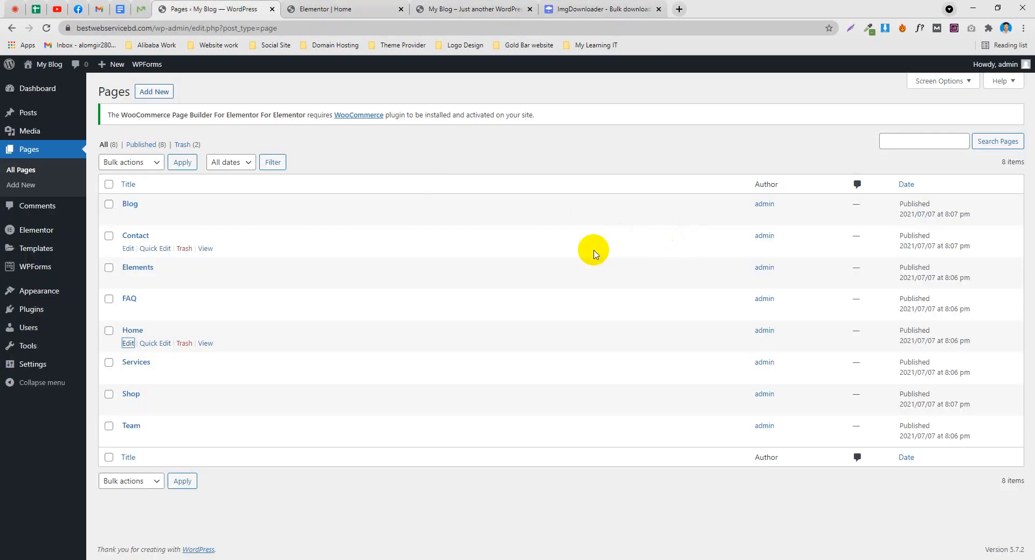
Recheck the demo site's hero slide and browse the images extracted by ImgDownloader
{"action": "left_click", "coordinate": [140, 7]}
{"action": "scroll", "coordinate": [754, 259], "scroll_direction": "up", "scroll_amount": 10}
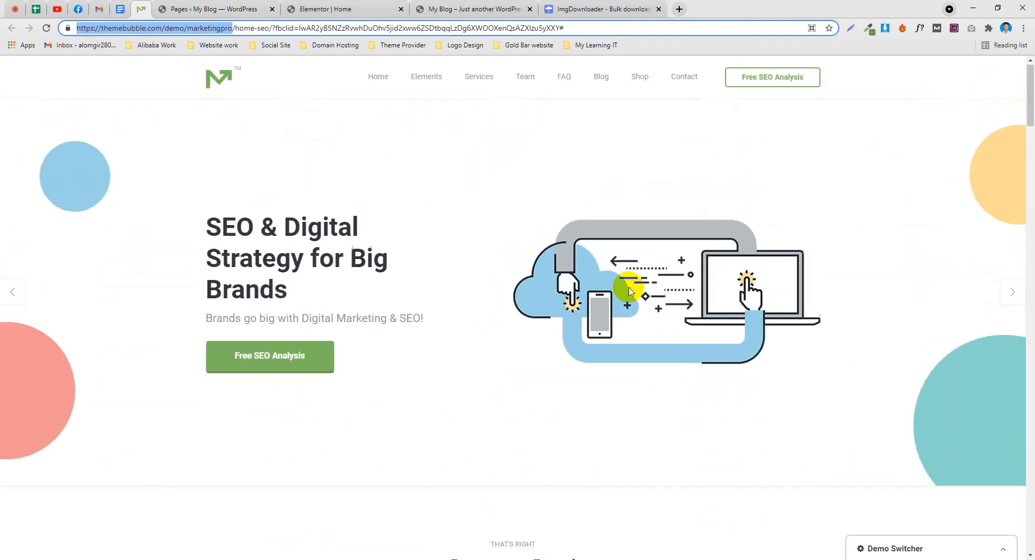
{"action": "left_click", "coordinate": [598, 8]}
{"action": "scroll", "coordinate": [469, 227], "scroll_direction": "down", "scroll_amount": 6}
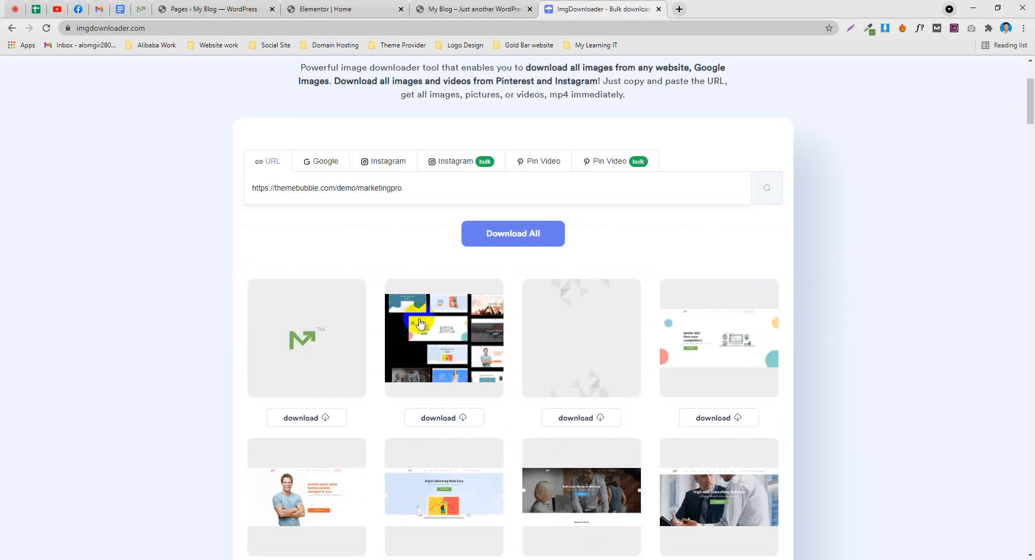
Look through the demo site images extracted by ImgDownloader, then close that site
{"action": "scroll", "coordinate": [435, 220], "scroll_direction": "down", "scroll_amount": 1}
{"action": "scroll", "coordinate": [670, 215], "scroll_direction": "down", "scroll_amount": 1}
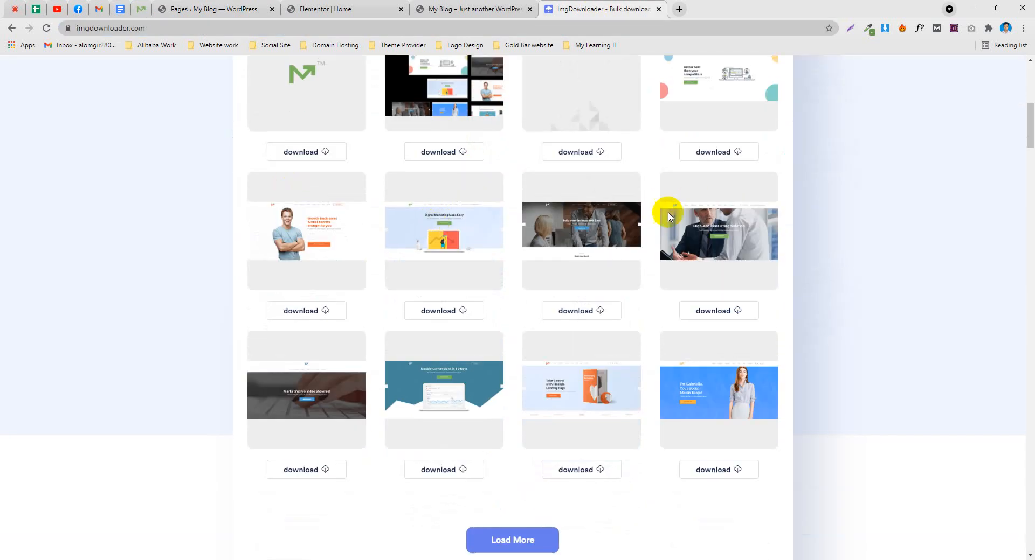
{"action": "scroll", "coordinate": [454, 215], "scroll_direction": "up", "scroll_amount": 1}
{"action": "scroll", "coordinate": [470, 323], "scroll_direction": "down", "scroll_amount": 5}
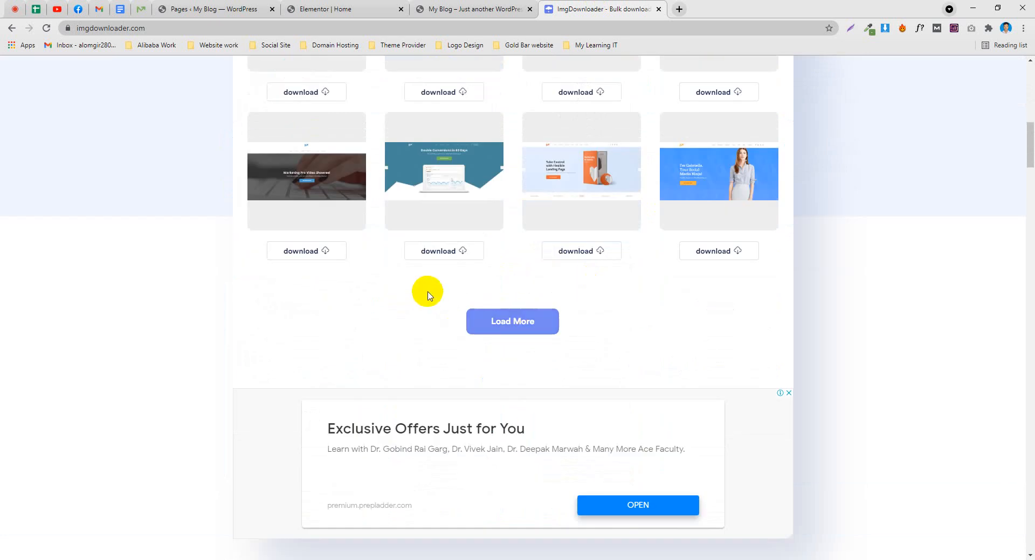
{"action": "scroll", "coordinate": [462, 280], "scroll_direction": "up", "scroll_amount": 12}
{"action": "scroll", "coordinate": [406, 322], "scroll_direction": "down", "scroll_amount": 3}
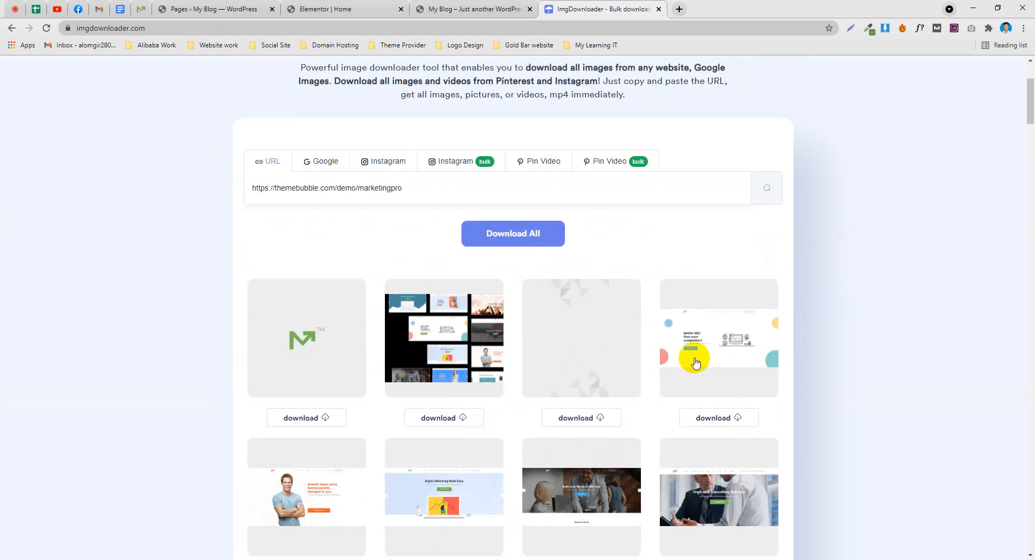
{"action": "scroll", "coordinate": [714, 269], "scroll_direction": "down", "scroll_amount": 6}
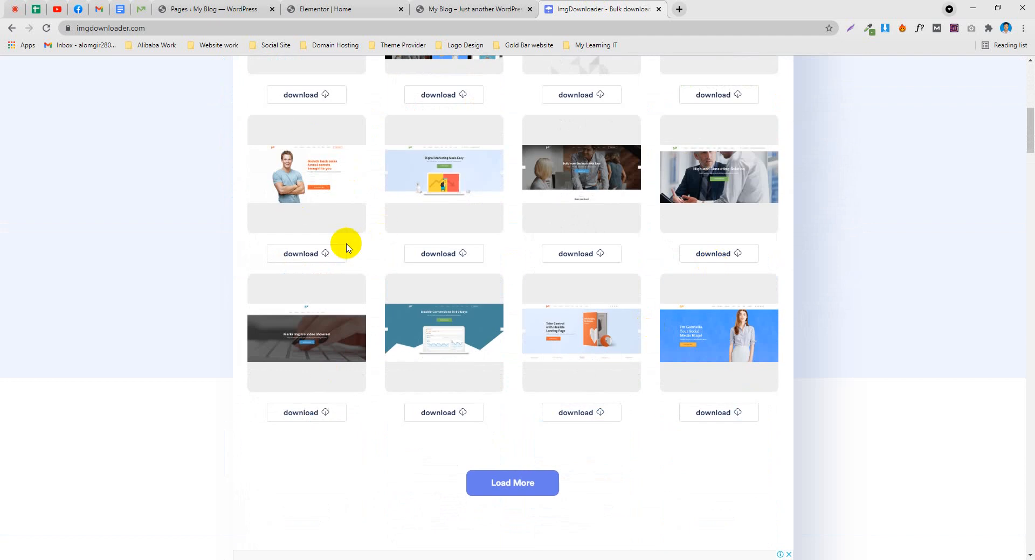
{"action": "scroll", "coordinate": [346, 248], "scroll_direction": "up", "scroll_amount": 5}
{"action": "left_click", "coordinate": [658, 9]}
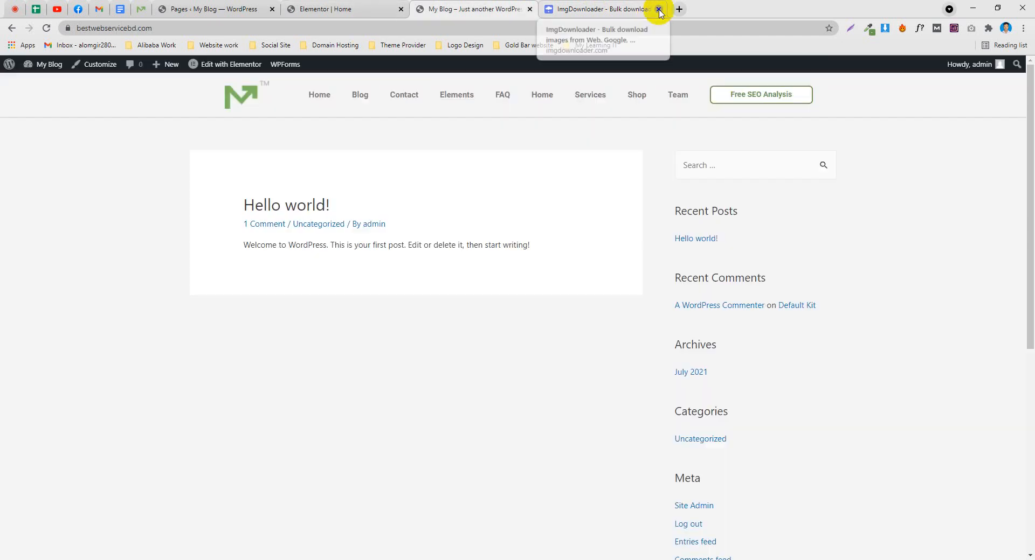
Inspect the demo page's hero slide in the developer tools, switch off the mobile device view and activate the element picker
{"action": "left_click", "coordinate": [206, 5]}
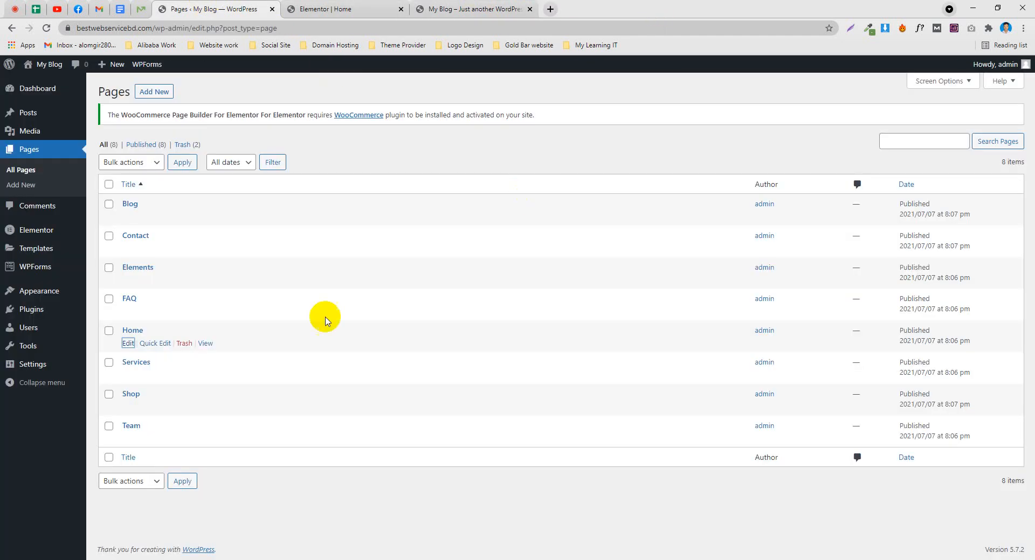
{"action": "left_click", "coordinate": [139, 8]}
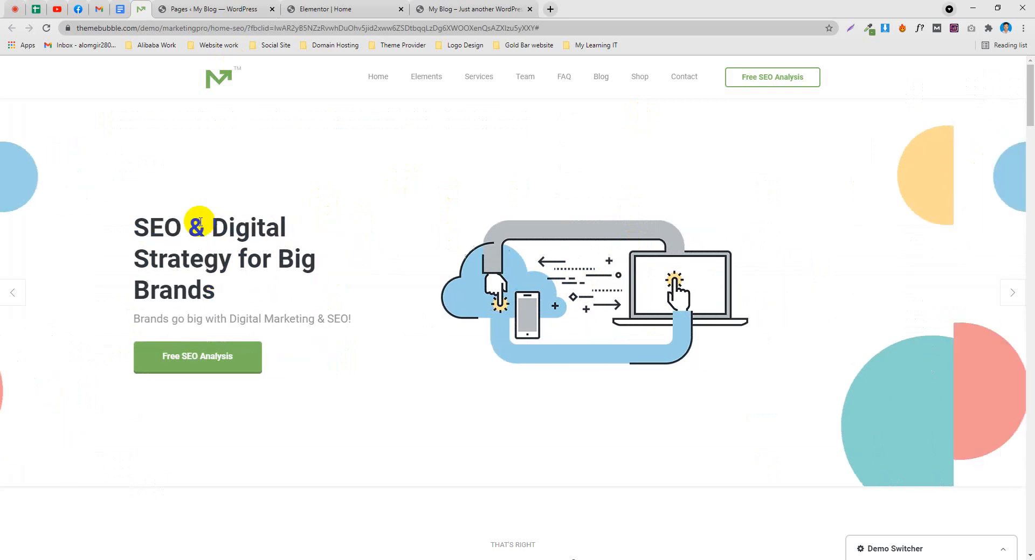
{"action": "scroll", "coordinate": [237, 259], "scroll_direction": "down", "scroll_amount": 4}
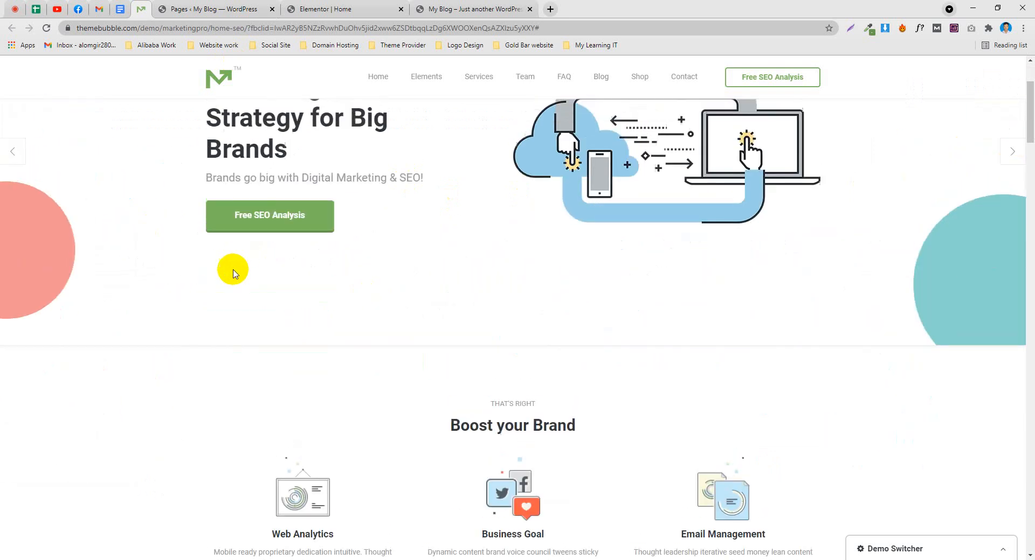
{"action": "scroll", "coordinate": [261, 210], "scroll_direction": "up", "scroll_amount": 4}
{"action": "scroll", "coordinate": [194, 275], "scroll_direction": "down", "scroll_amount": 1}
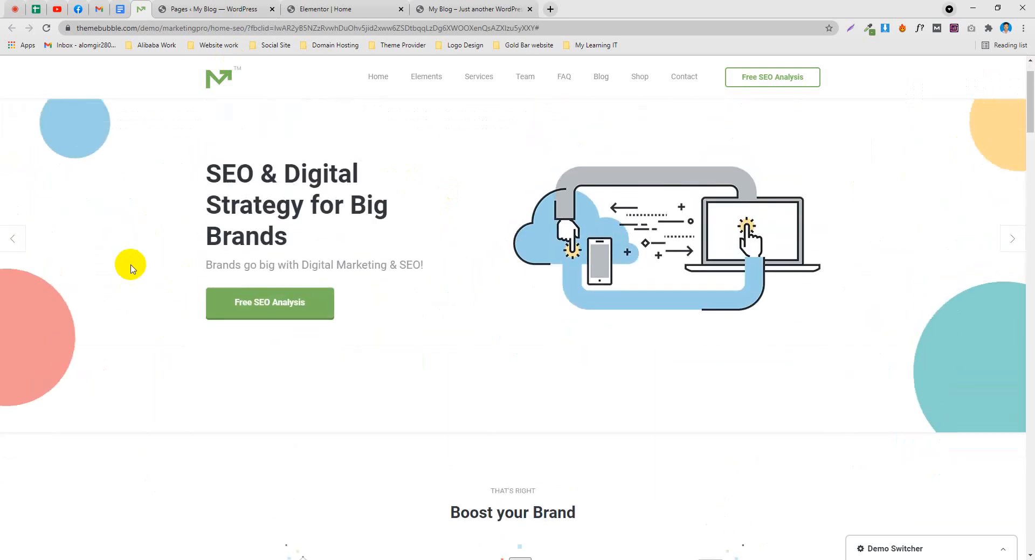
{"action": "right_click", "coordinate": [131, 266]}
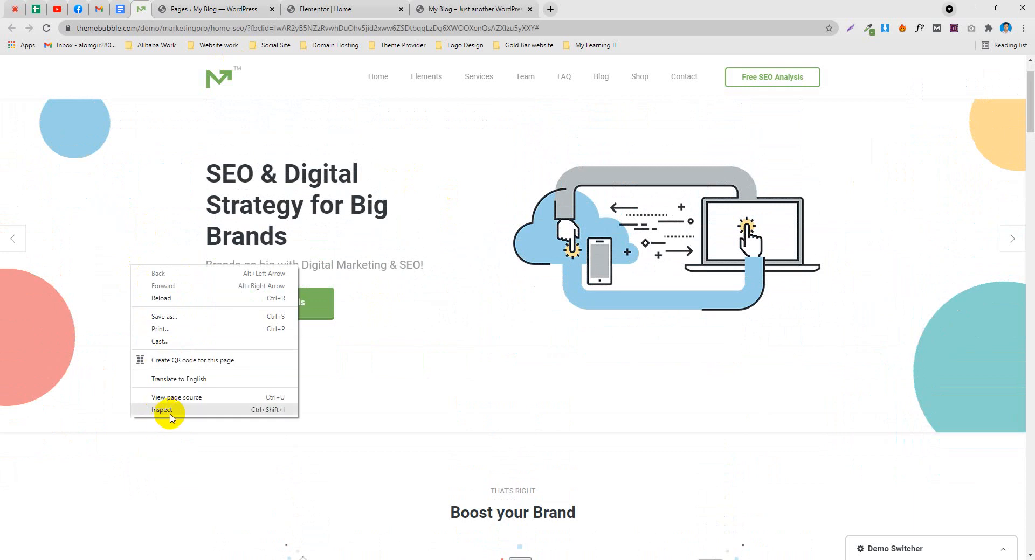
{"action": "left_click", "coordinate": [169, 412]}
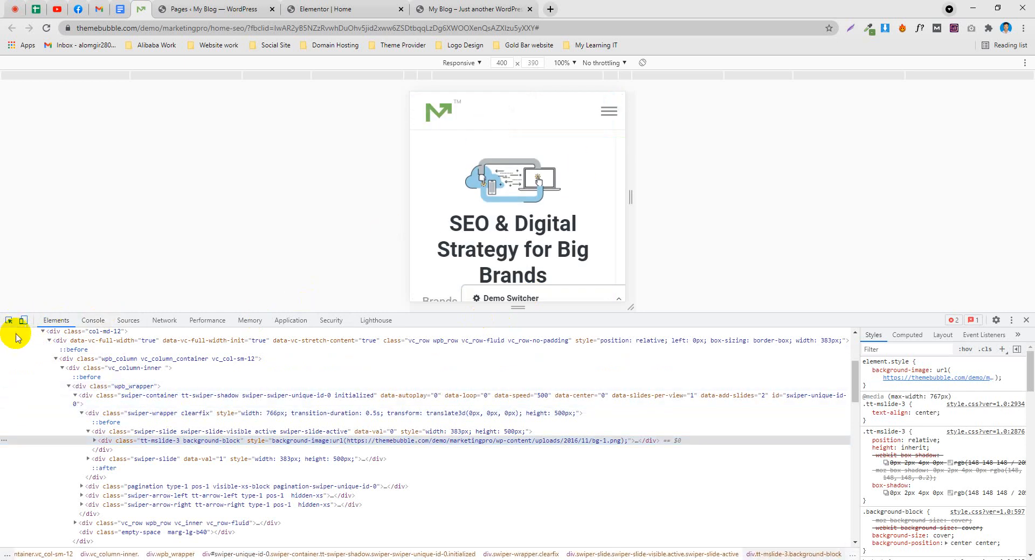
{"action": "key", "text": "Right"}
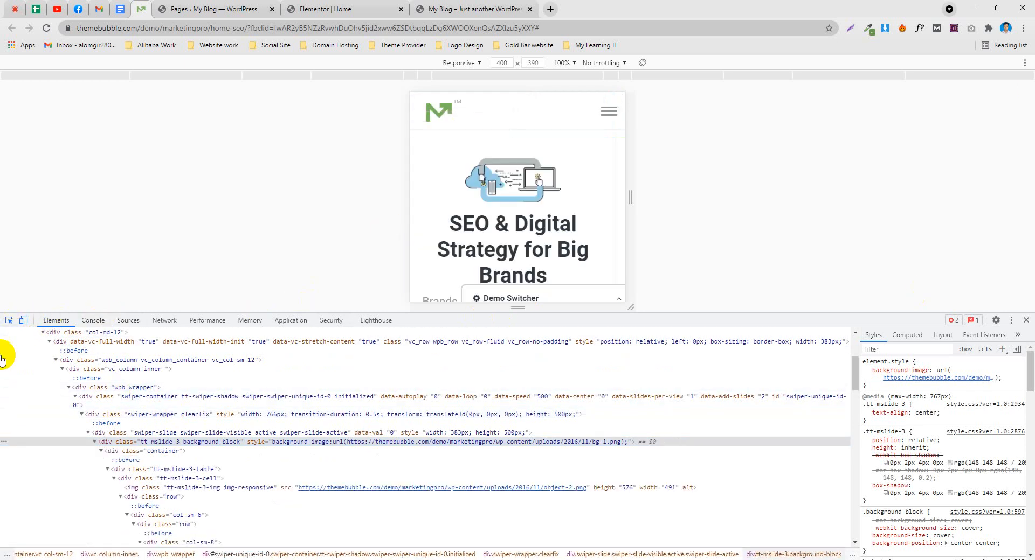
{"action": "left_click", "coordinate": [23, 321]}
{"action": "left_click", "coordinate": [9, 320]}
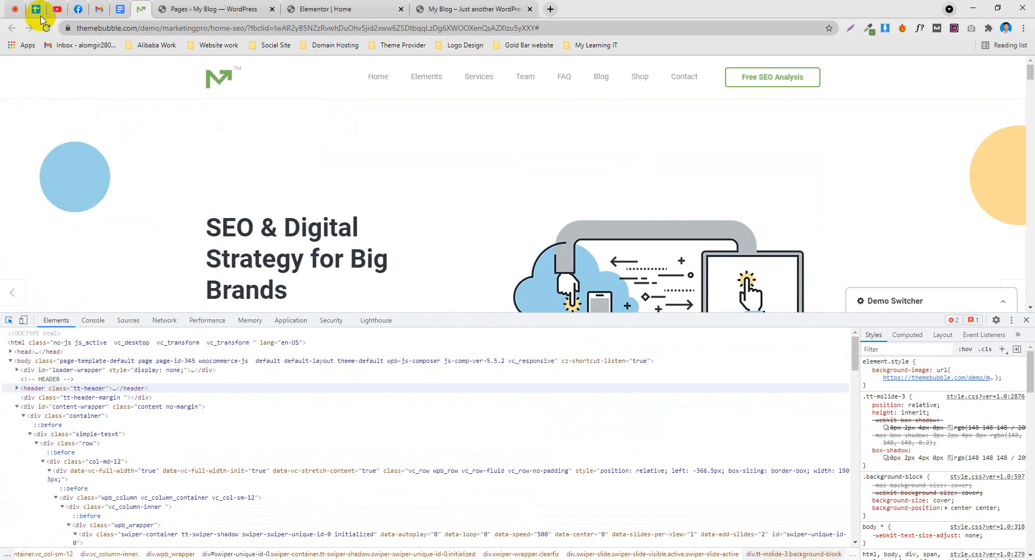
{"action": "left_click", "coordinate": [16, 9]}
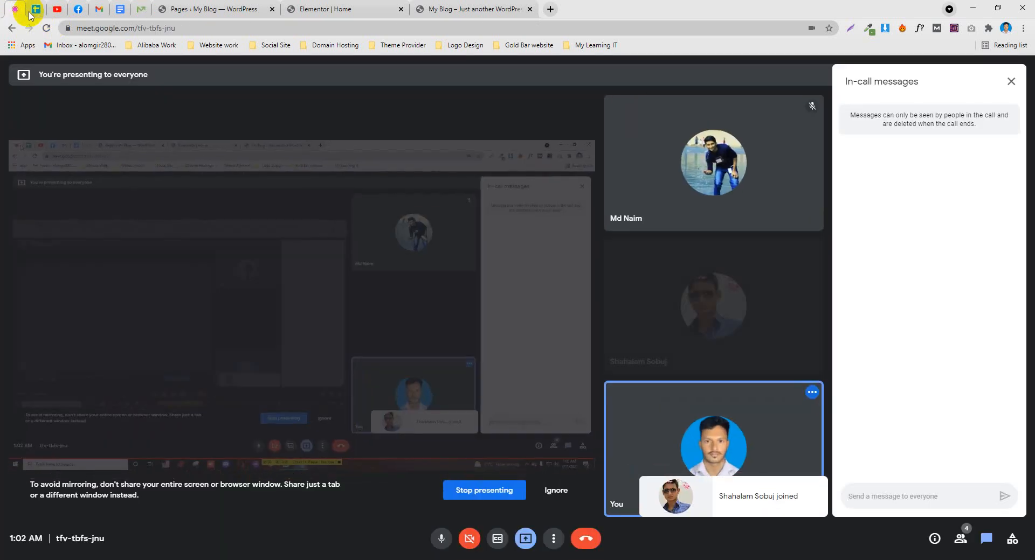
{"action": "left_click", "coordinate": [431, 8]}
{"action": "left_click", "coordinate": [215, 6]}
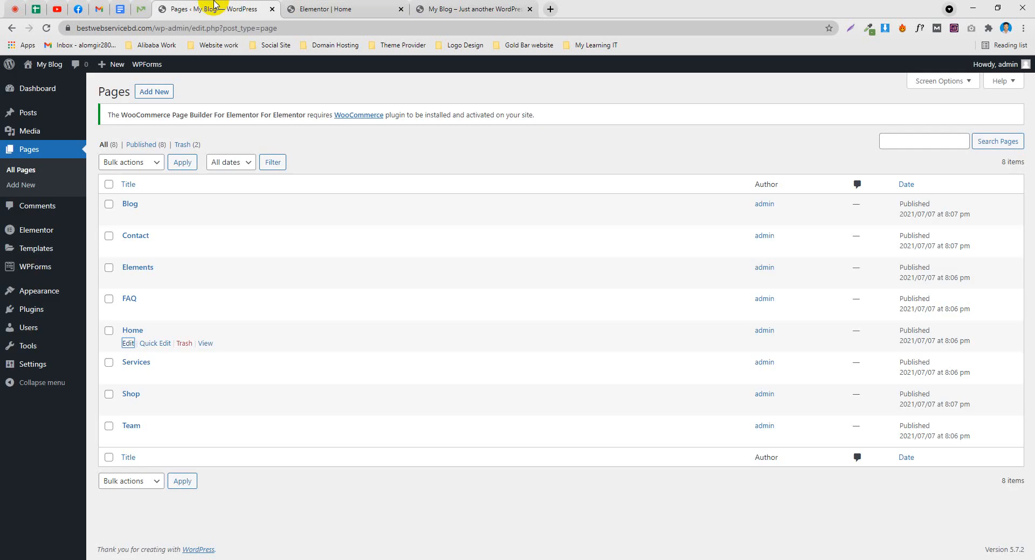
{"action": "left_click", "coordinate": [141, 6]}
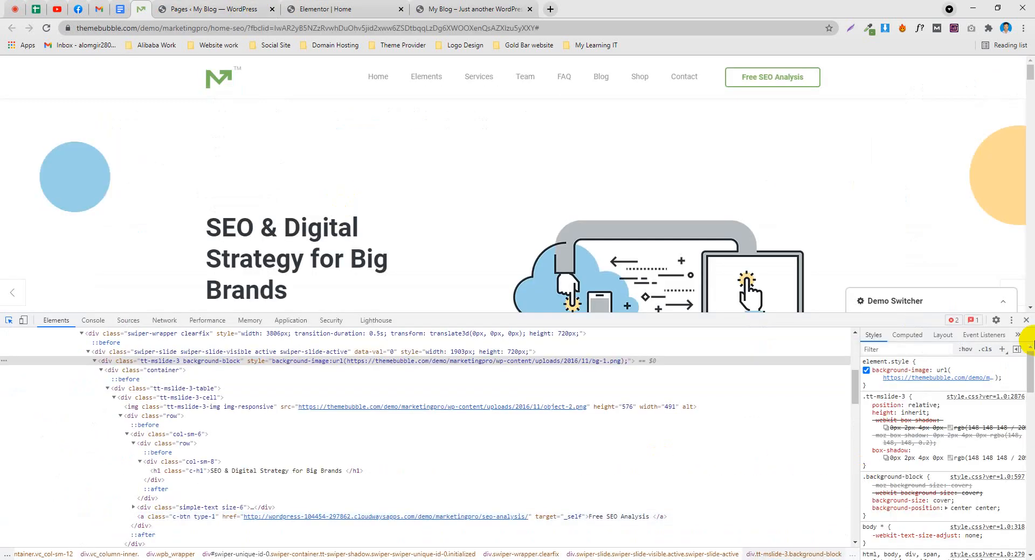
{"action": "left_click", "coordinate": [1026, 320]}
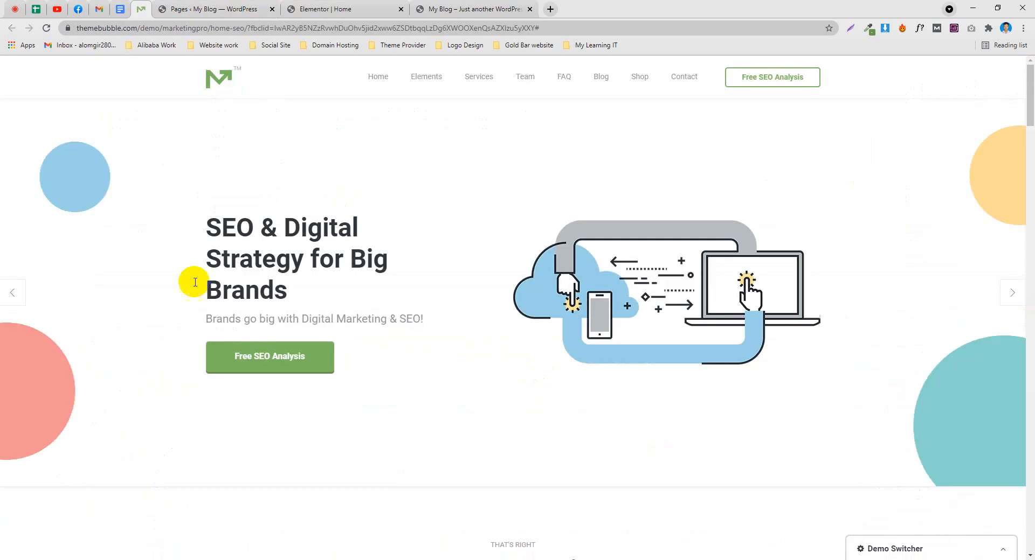
Inspect the demo's hero heading and copy its text "SEO & Digital Strategy for Big Brands" from the page's HTML
{"action": "right_click", "coordinate": [140, 232]}
{"action": "left_click", "coordinate": [177, 378]}
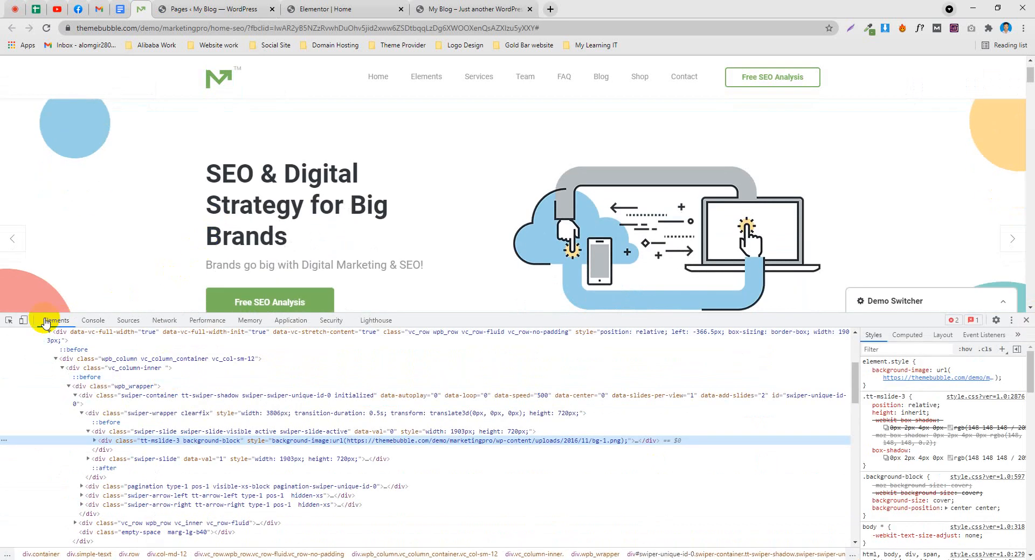
{"action": "left_click", "coordinate": [9, 324]}
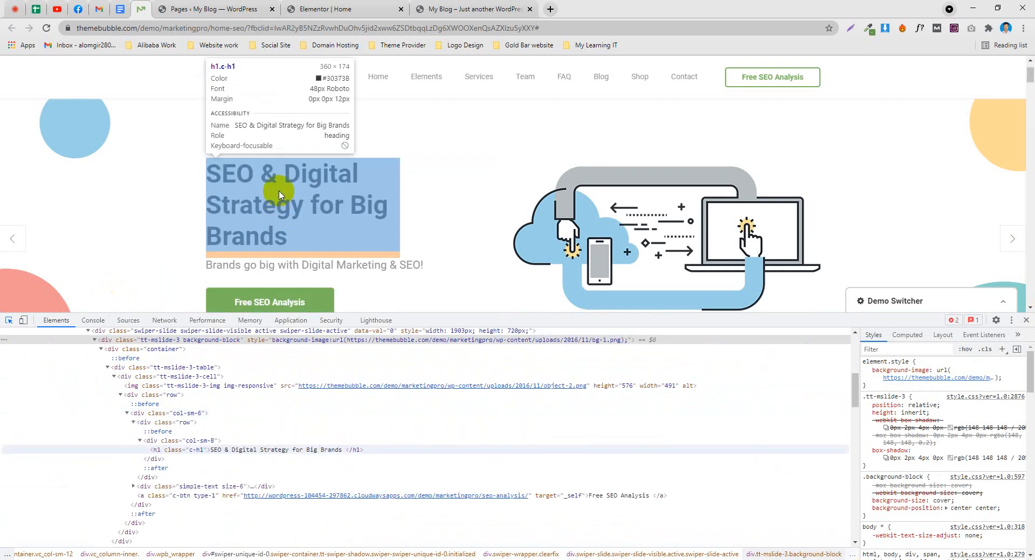
{"action": "left_click", "coordinate": [279, 196]}
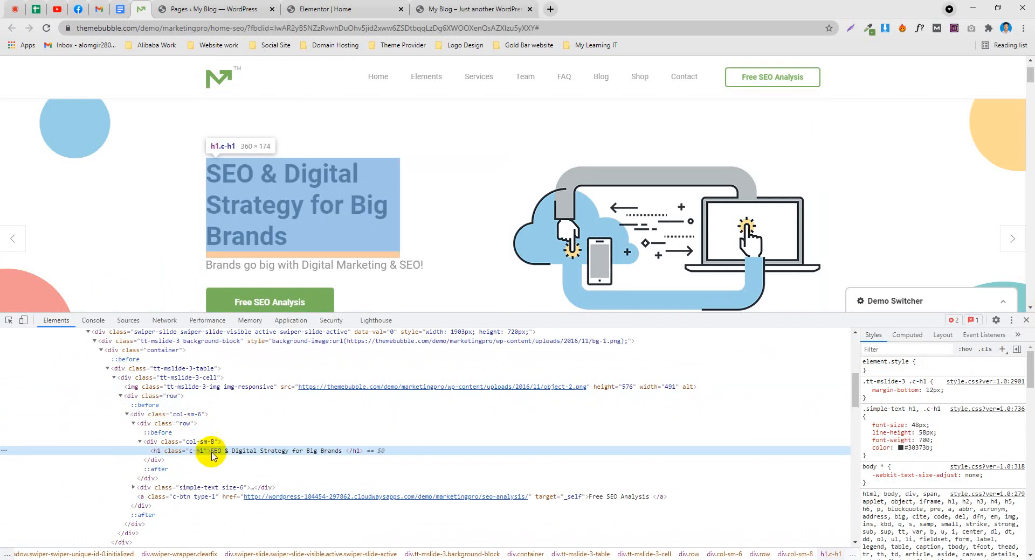
{"action": "double_click", "coordinate": [212, 452]}
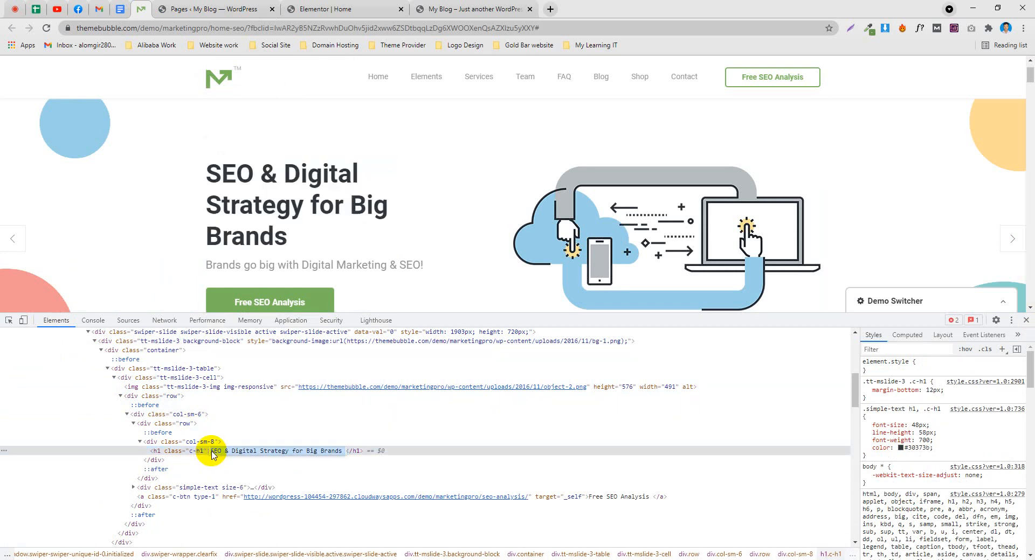
{"action": "right_click", "coordinate": [295, 453]}
{"action": "left_click", "coordinate": [312, 357]}
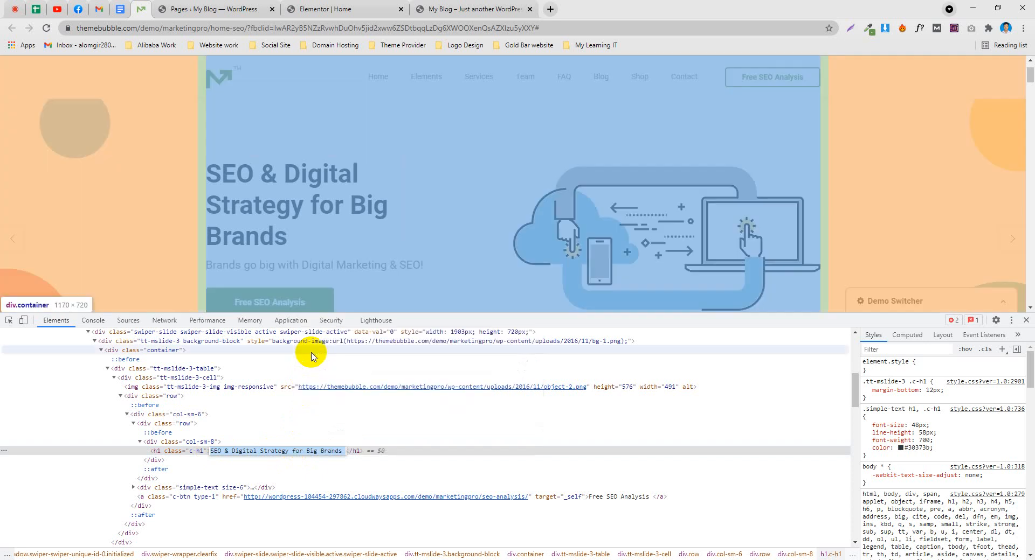
{"action": "right_click", "coordinate": [288, 454]}
{"action": "left_click", "coordinate": [302, 356]}
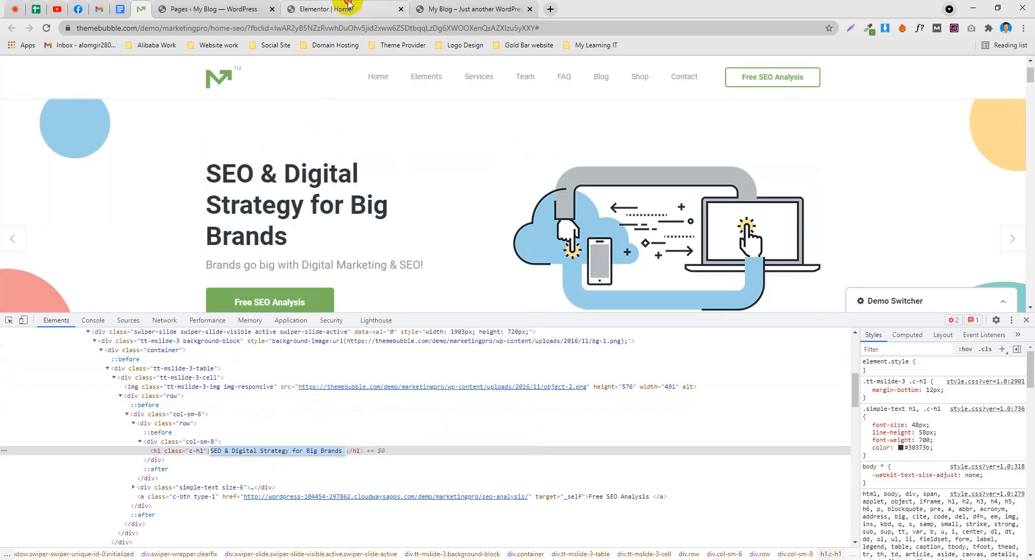
Add a Heading widget to the Home page's first column in Elementor, titled "SEO & Digital Strategy for Big Brands"
{"action": "left_click", "coordinate": [388, 9]}
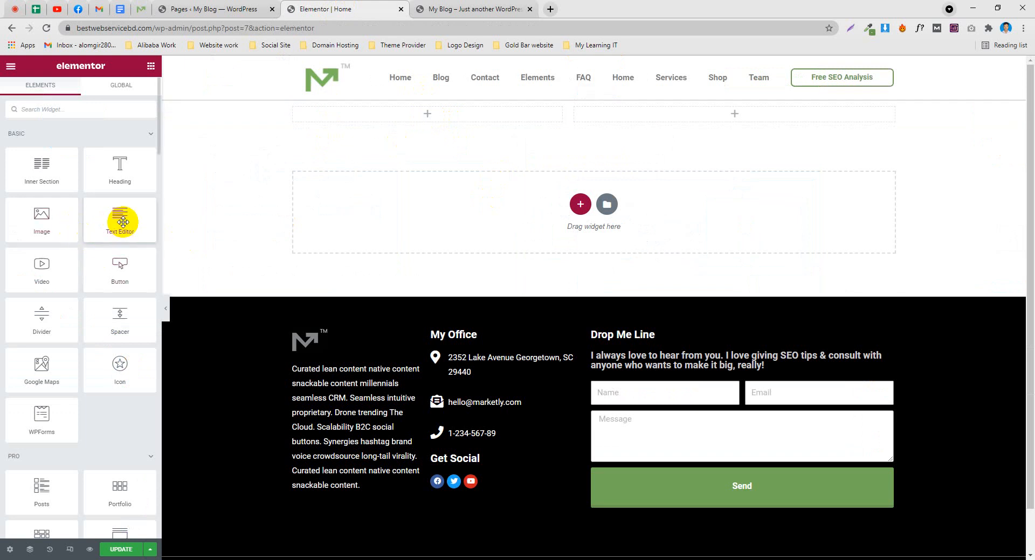
{"action": "left_click_drag", "start_coordinate": [121, 157], "coordinate": [441, 139]}
{"action": "left_click_drag", "start_coordinate": [151, 161], "coordinate": [6, 156]}
{"action": "key", "text": "ctrl+v"}
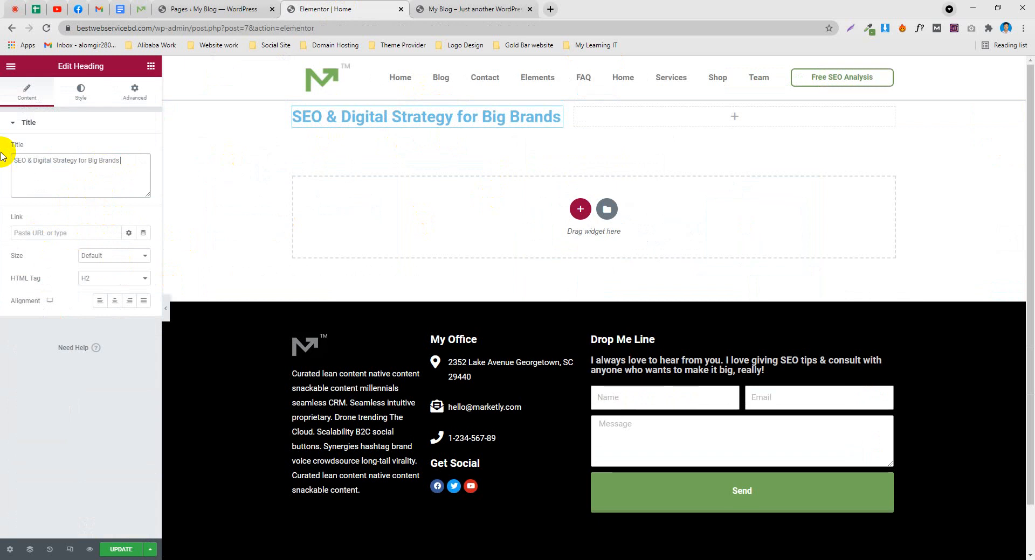
Close the demo page's developer tools and check the hero heading's font, weight, size, line height and colour with WhatFont
{"action": "left_click", "coordinate": [458, 7]}
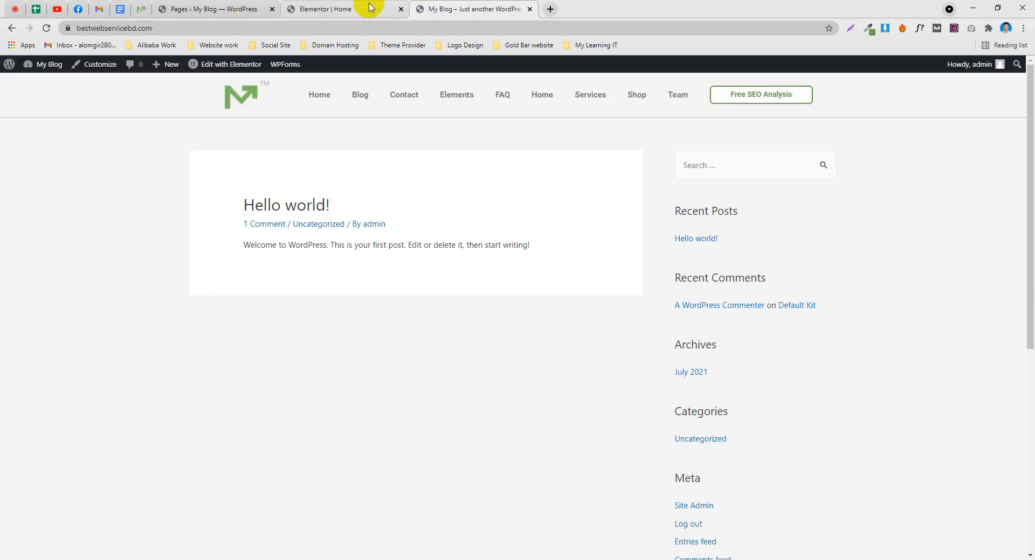
{"action": "left_click", "coordinate": [141, 8]}
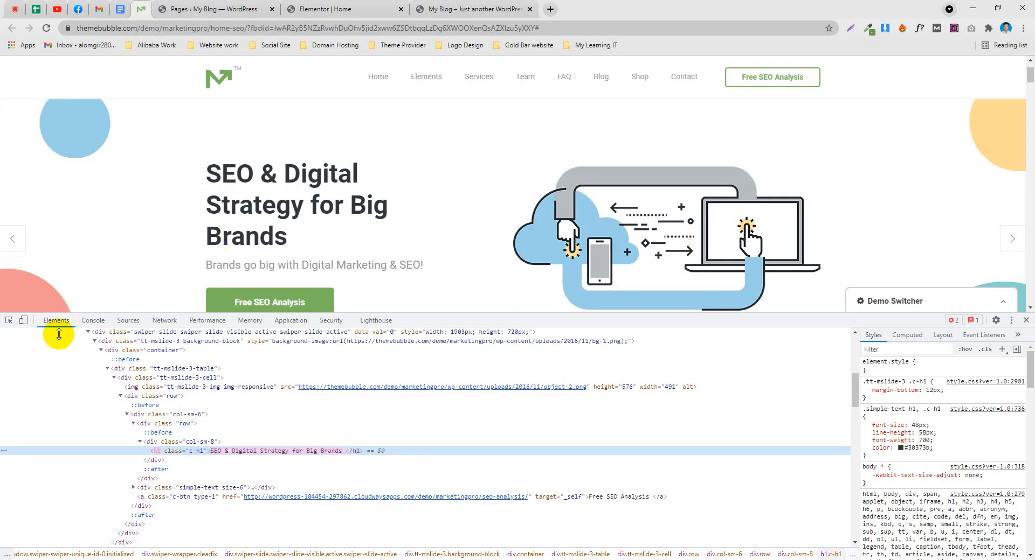
{"action": "left_click", "coordinate": [1028, 320]}
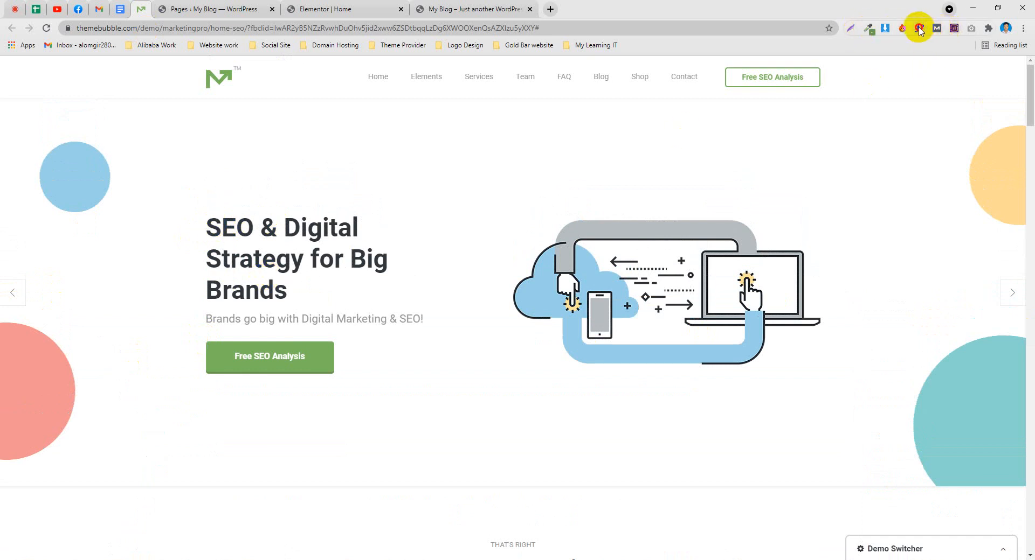
{"action": "left_click", "coordinate": [920, 31]}
{"action": "left_click", "coordinate": [260, 243]}
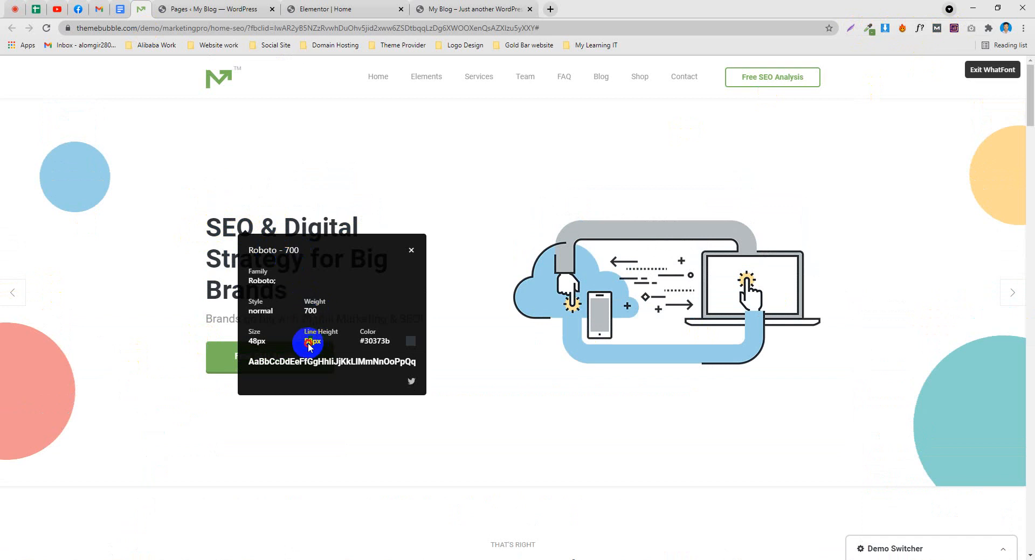
{"action": "left_click_drag", "start_coordinate": [252, 344], "coordinate": [271, 345]}
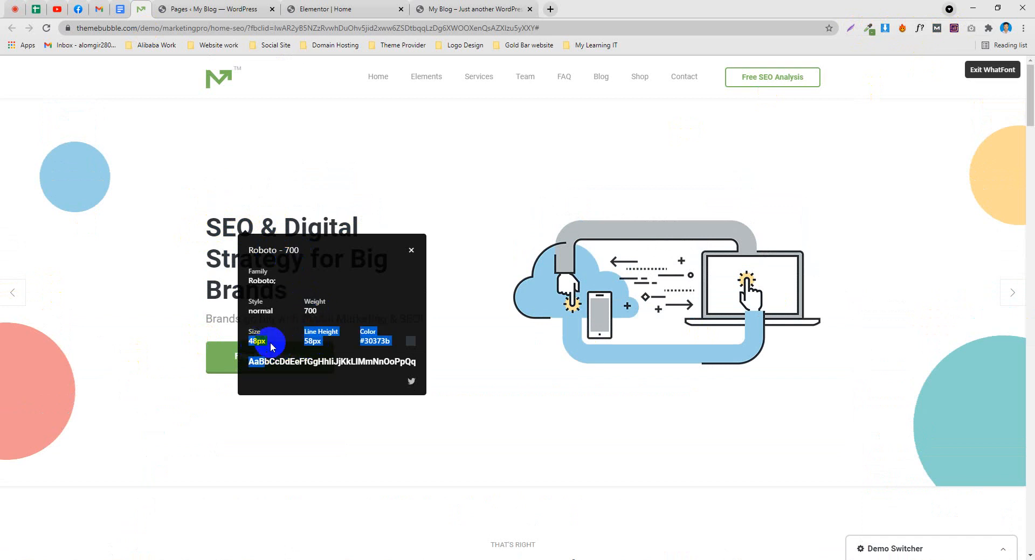
{"action": "left_click", "coordinate": [258, 344]}
{"action": "left_click", "coordinate": [268, 343]}
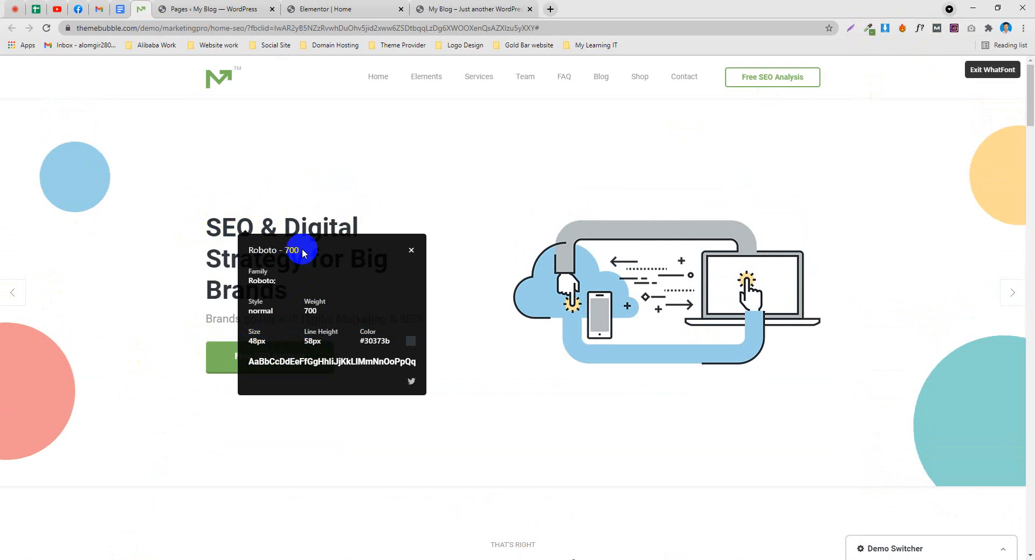
{"action": "left_click", "coordinate": [405, 261]}
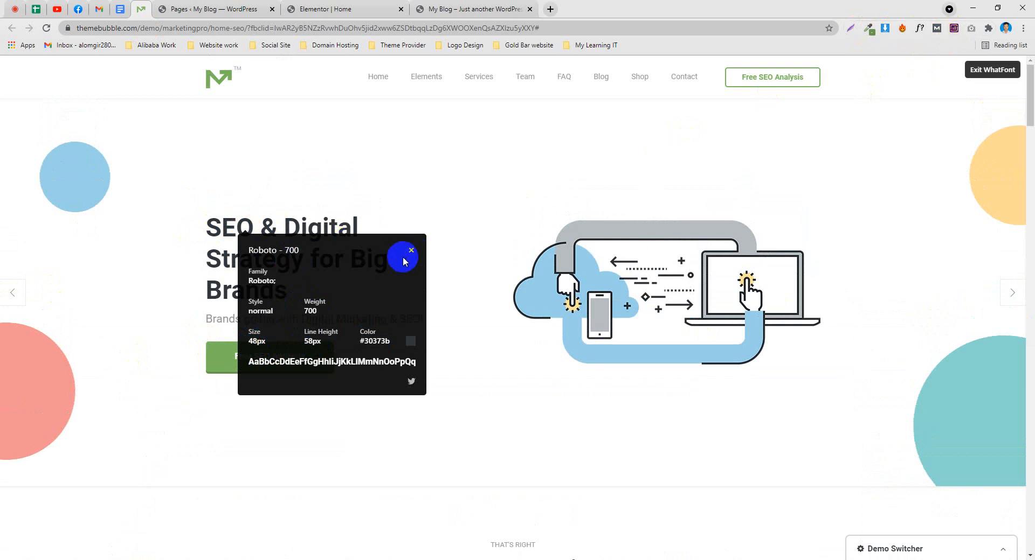
Set the HTML tag of the new hero heading in Elementor to H1
{"action": "left_click", "coordinate": [249, 5]}
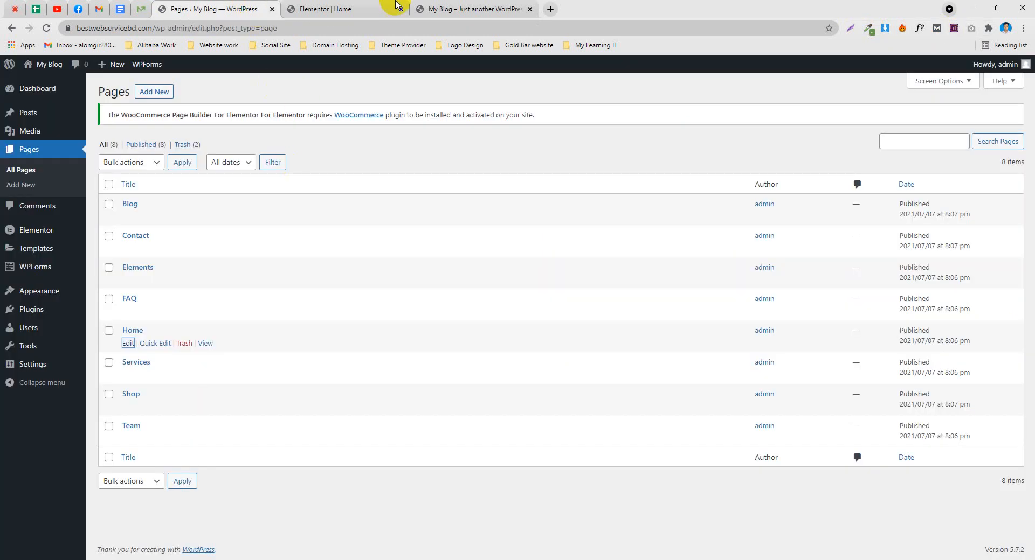
{"action": "left_click", "coordinate": [345, 6]}
{"action": "left_click", "coordinate": [476, 7]}
{"action": "left_click", "coordinate": [367, 6]}
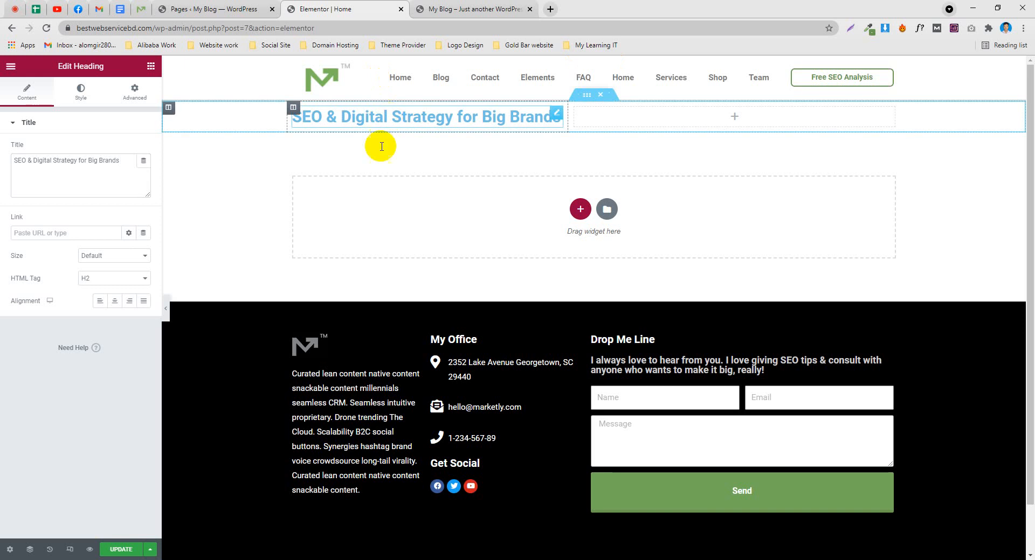
{"action": "left_click", "coordinate": [105, 279]}
{"action": "left_click", "coordinate": [103, 292]}
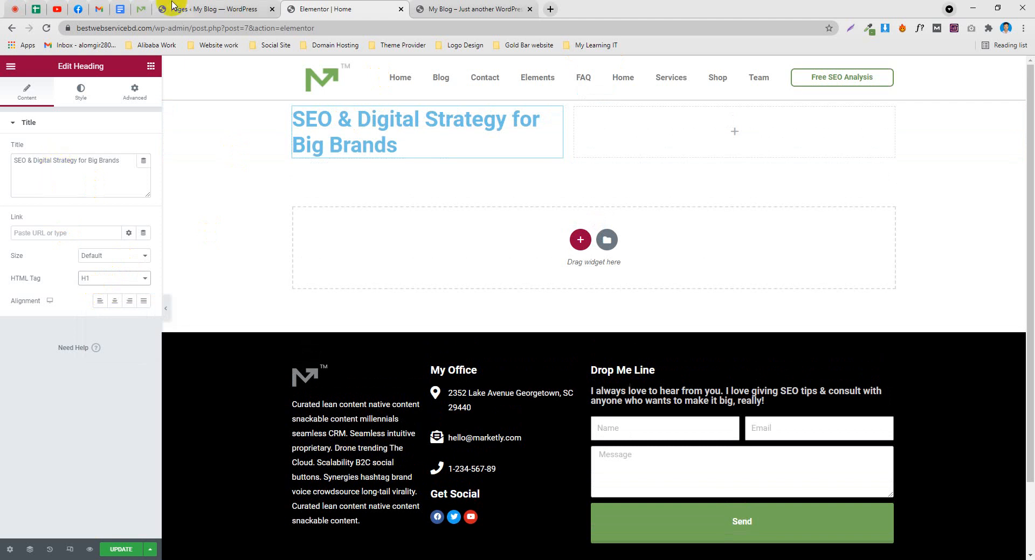
Check the demo heading's font again, and set the Elementor hero heading's typography to weight 700 and size 48 px
{"action": "left_click", "coordinate": [139, 8]}
{"action": "left_click", "coordinate": [358, 7]}
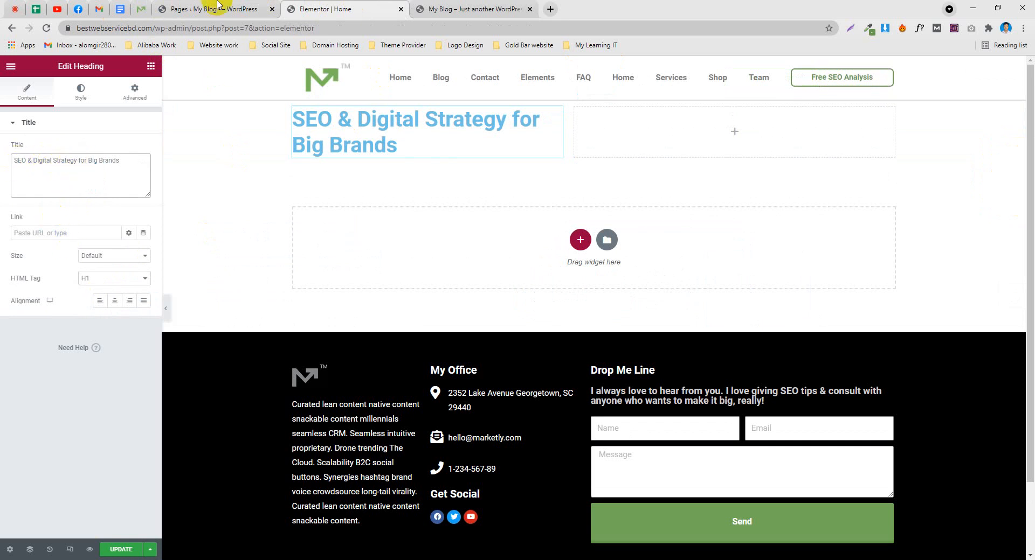
{"action": "left_click", "coordinate": [145, 9]}
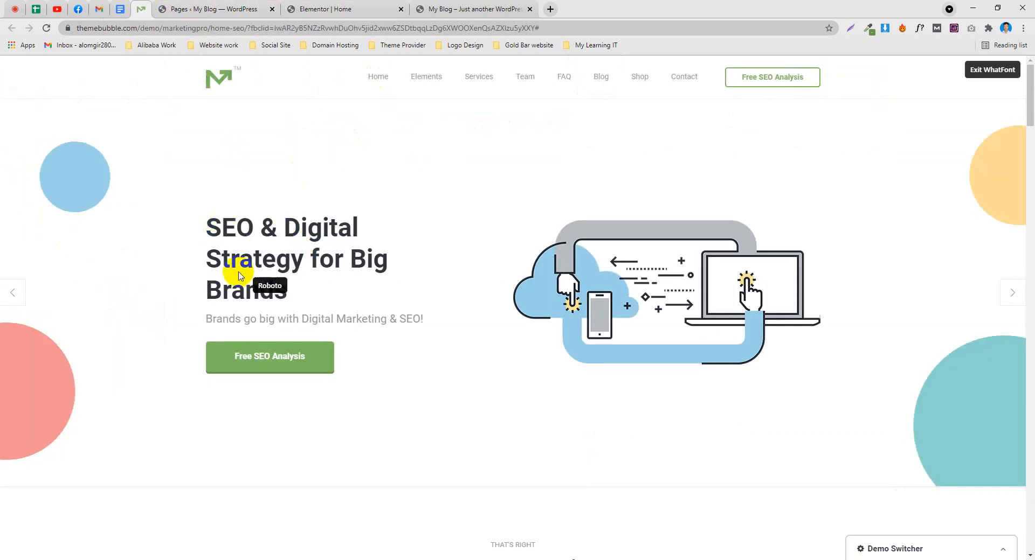
{"action": "left_click", "coordinate": [392, 6]}
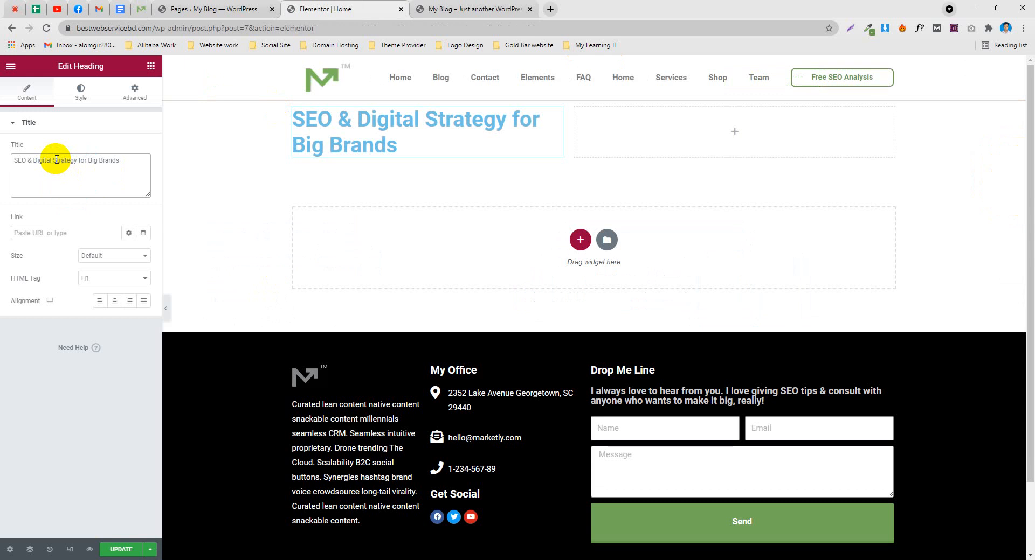
{"action": "left_click", "coordinate": [56, 159]}
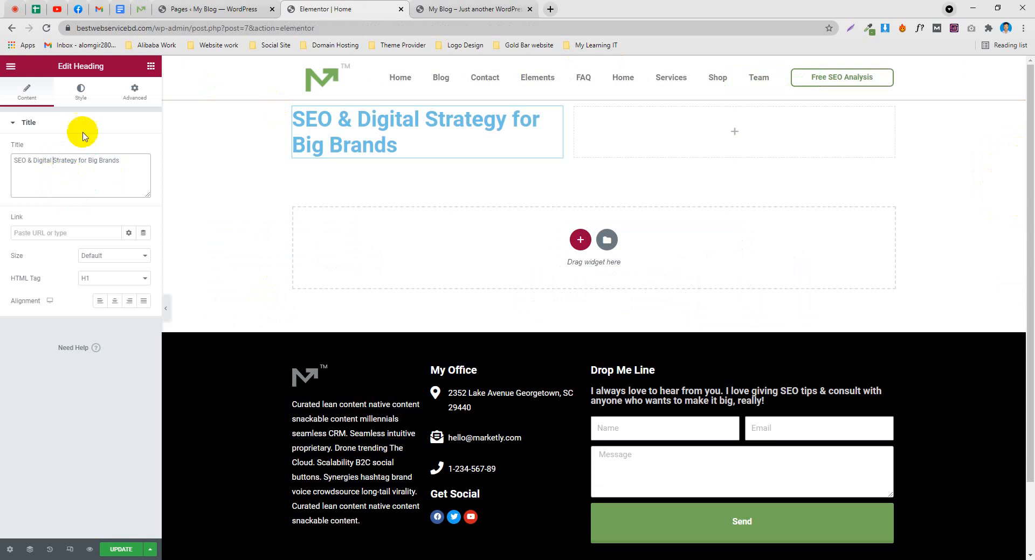
{"action": "left_click", "coordinate": [88, 101]}
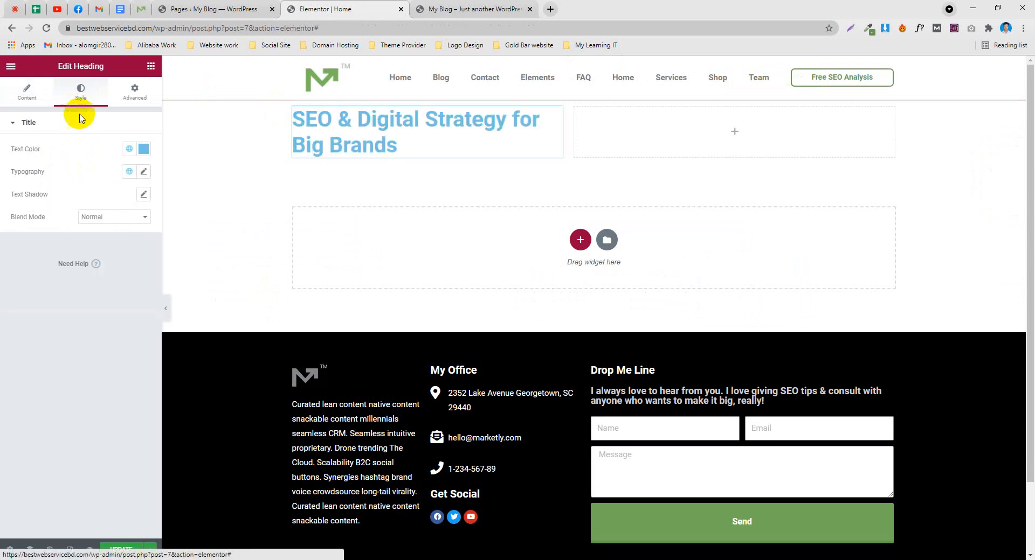
{"action": "left_click", "coordinate": [143, 173]}
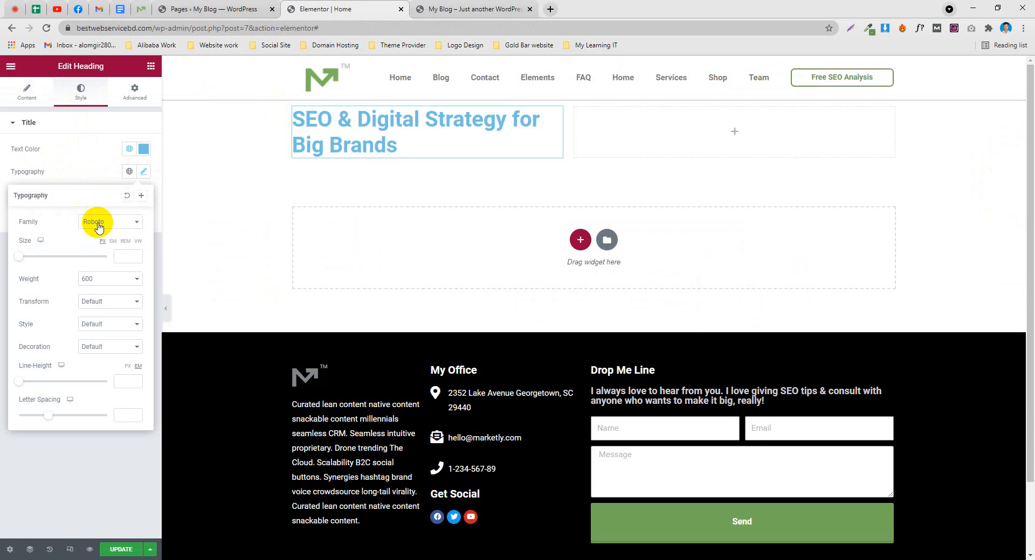
{"action": "left_click", "coordinate": [96, 281]}
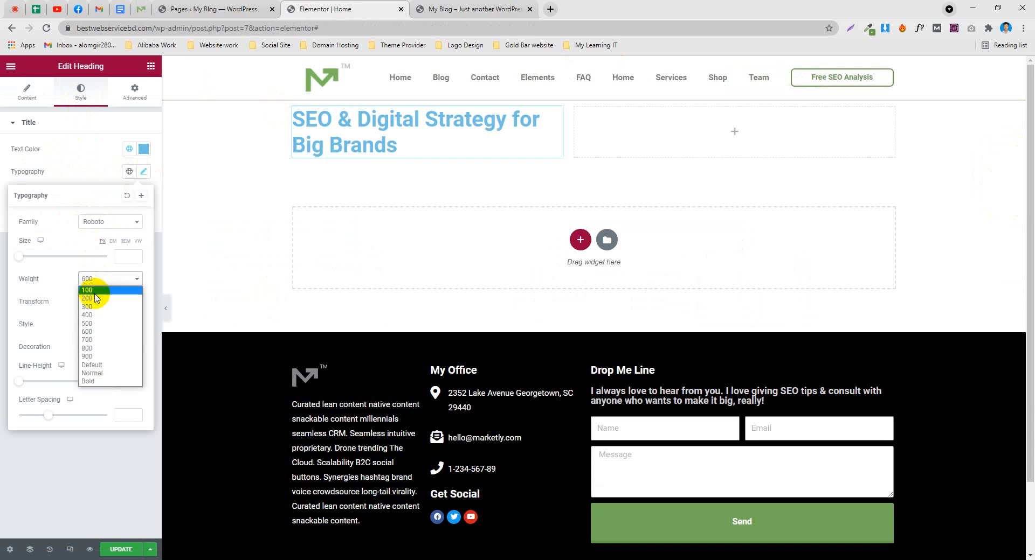
{"action": "left_click", "coordinate": [92, 340]}
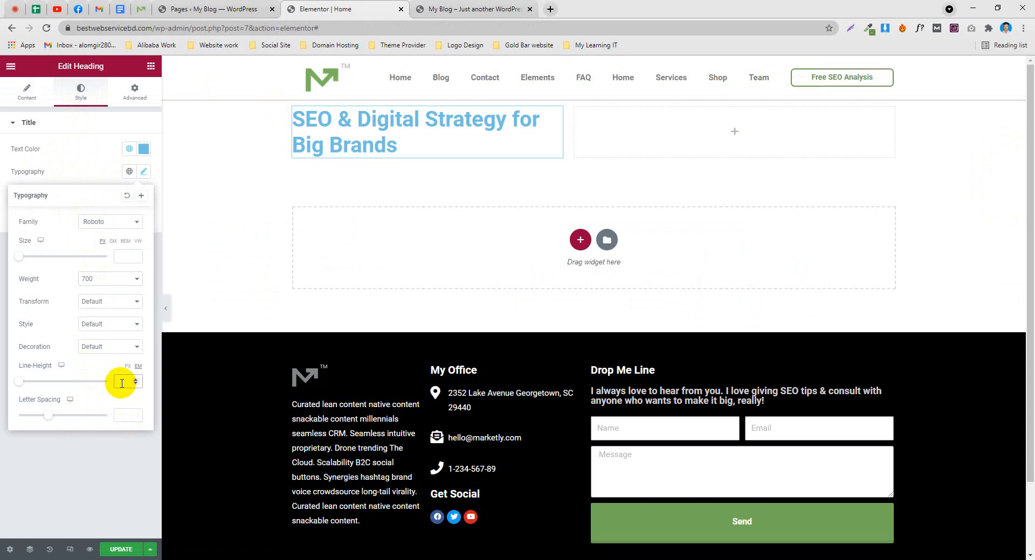
{"action": "left_click", "coordinate": [127, 259]}
{"action": "type", "text": "48"}
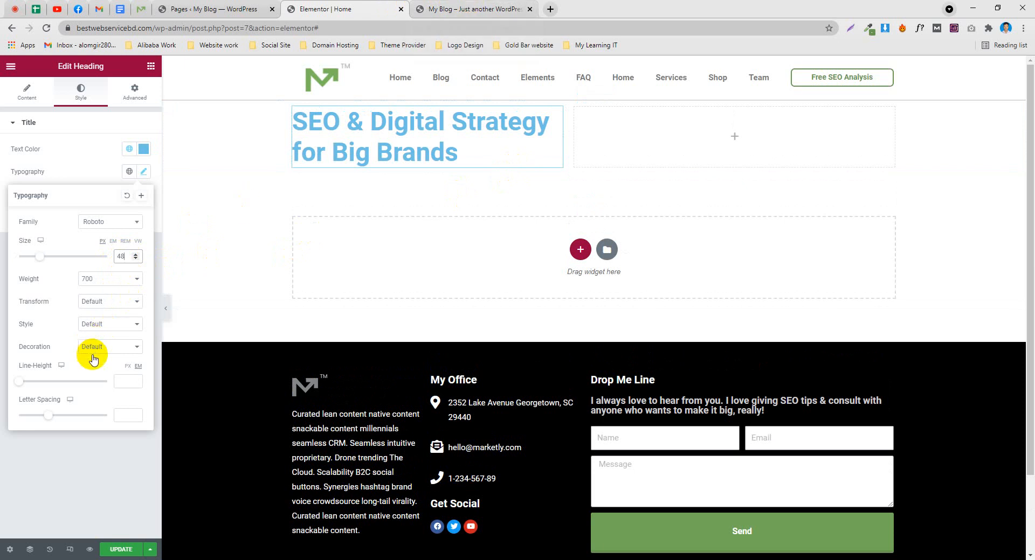
Set the hero heading's letter spacing to 2.1 and compare it with the demo's heading
{"action": "left_click_drag", "start_coordinate": [49, 417], "coordinate": [62, 415]}
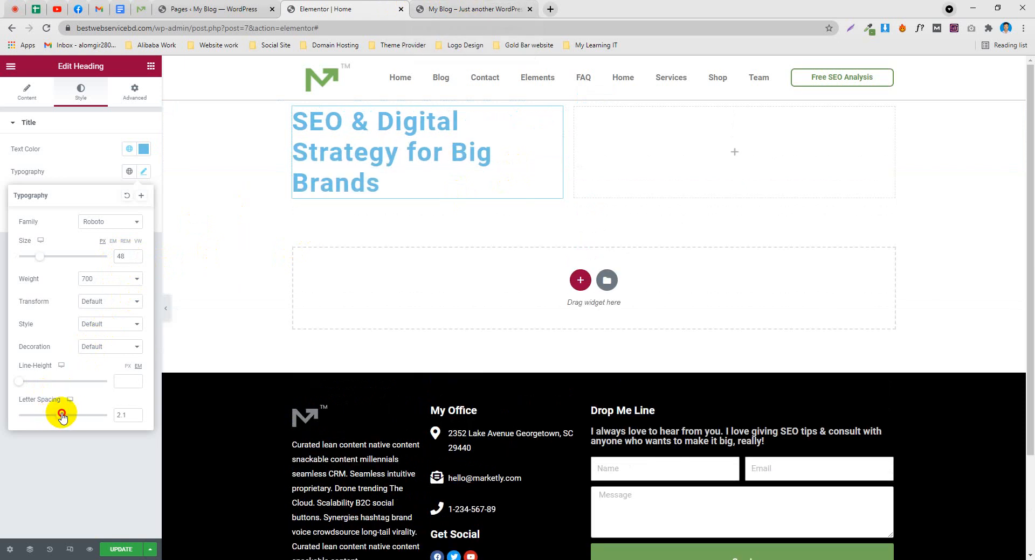
{"action": "left_click", "coordinate": [462, 9]}
{"action": "left_click", "coordinate": [172, 8]}
{"action": "left_click", "coordinate": [140, 10]}
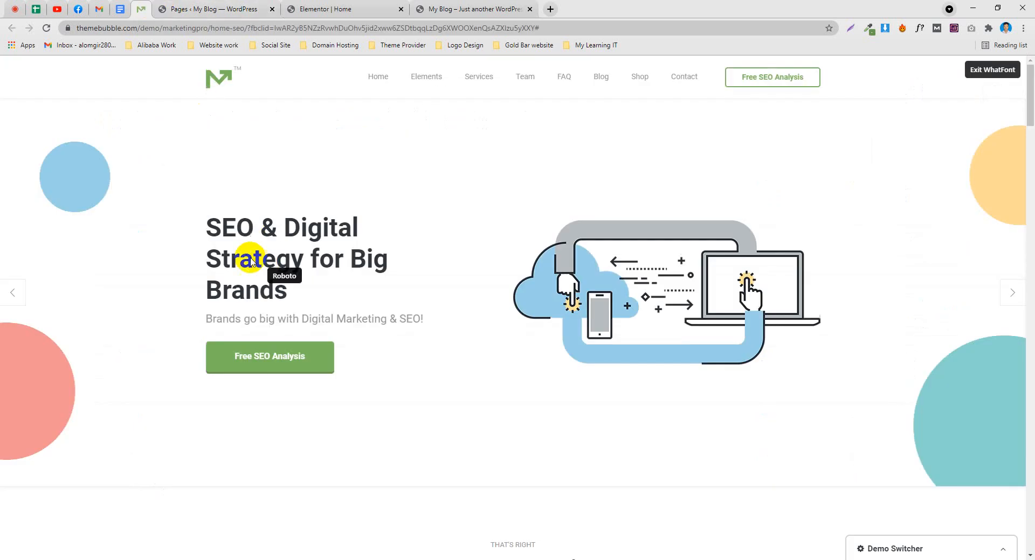
{"action": "left_click", "coordinate": [318, 9]}
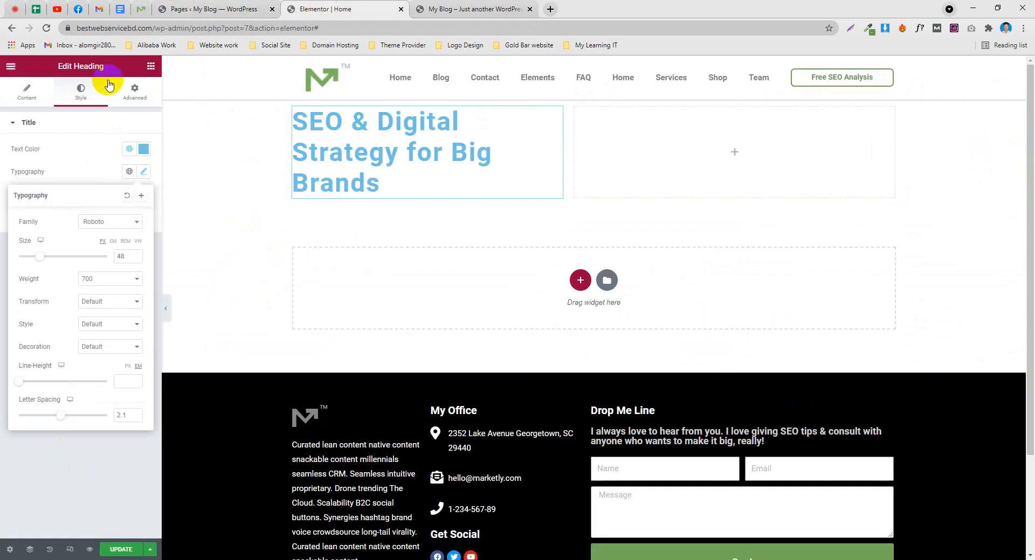
Set the hero heading's text colour to black, #000000
{"action": "left_click", "coordinate": [143, 171]}
{"action": "left_click_drag", "start_coordinate": [81, 247], "coordinate": [68, 298]}
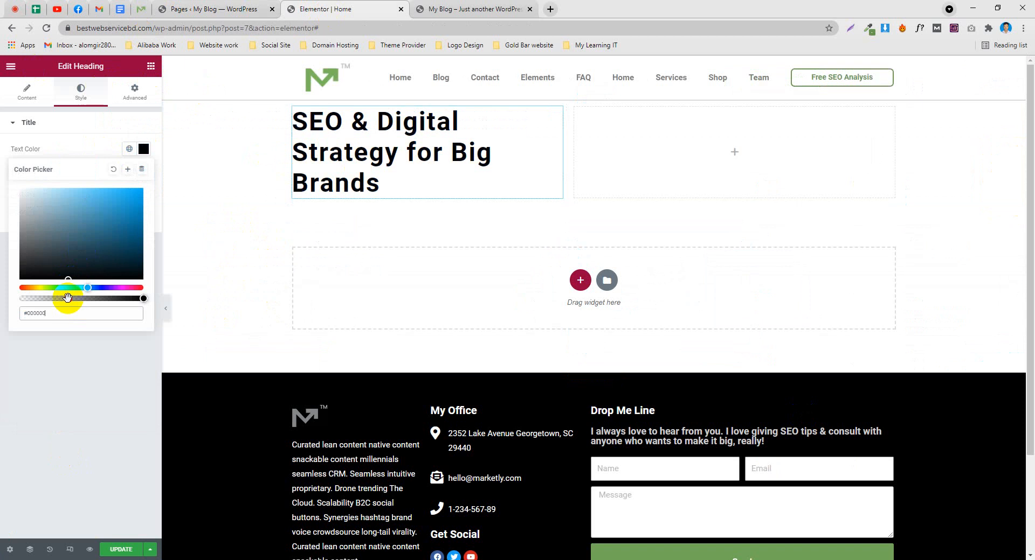
{"action": "left_click", "coordinate": [93, 128]}
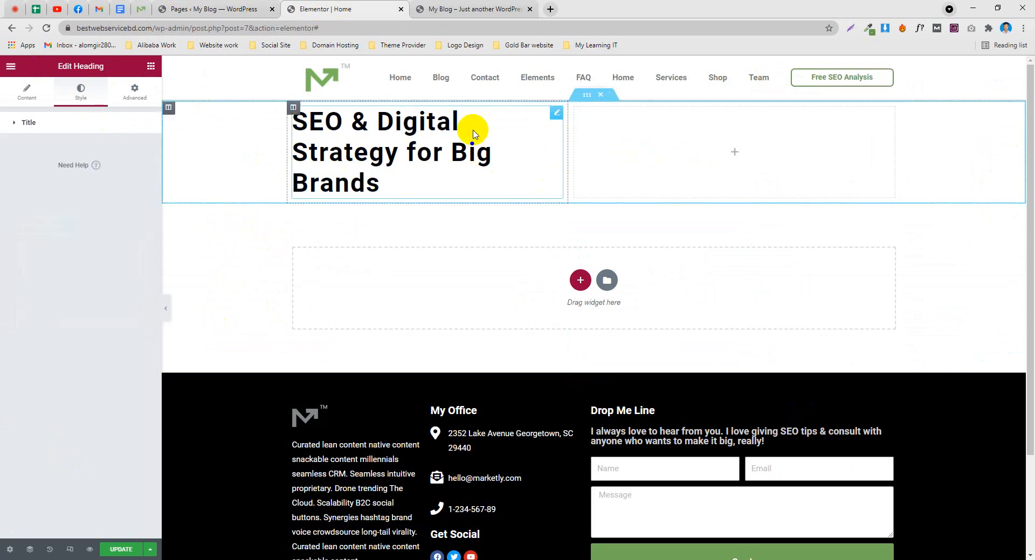
Save the demo's hero illustration as object-2.png with WhatFont turned off, and browse the page's images in the image downloader extension
{"action": "left_click", "coordinate": [143, 5]}
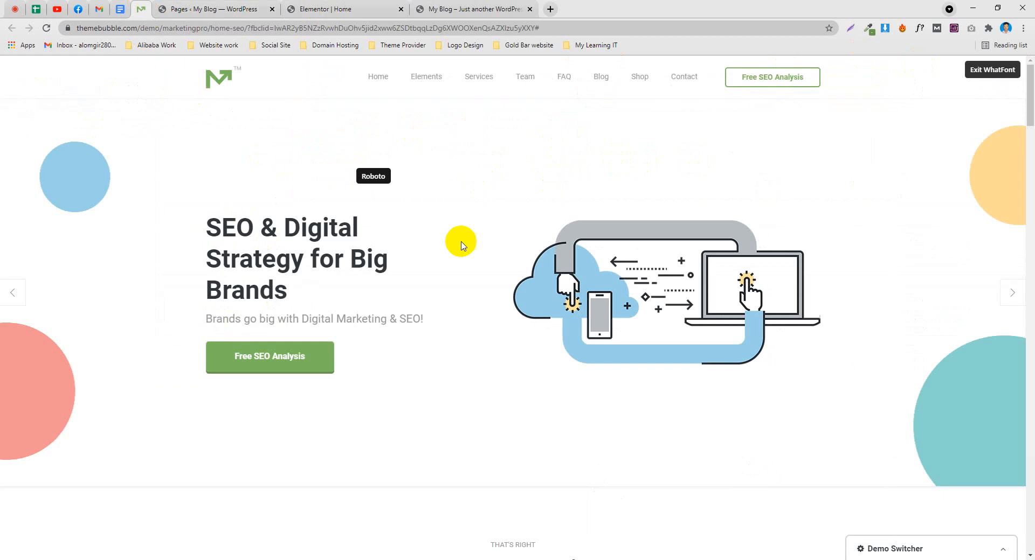
{"action": "left_click", "coordinate": [633, 279]}
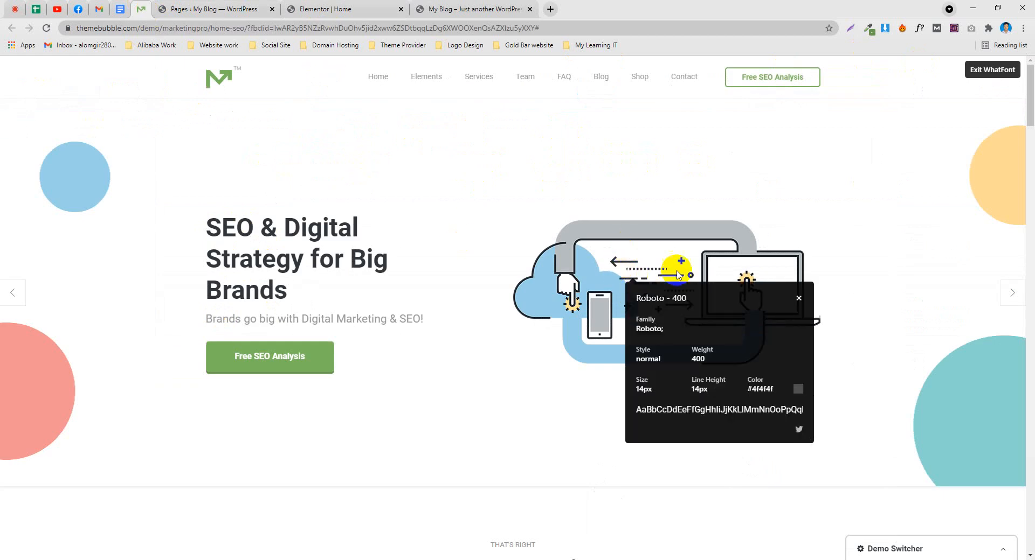
{"action": "right_click", "coordinate": [664, 251]}
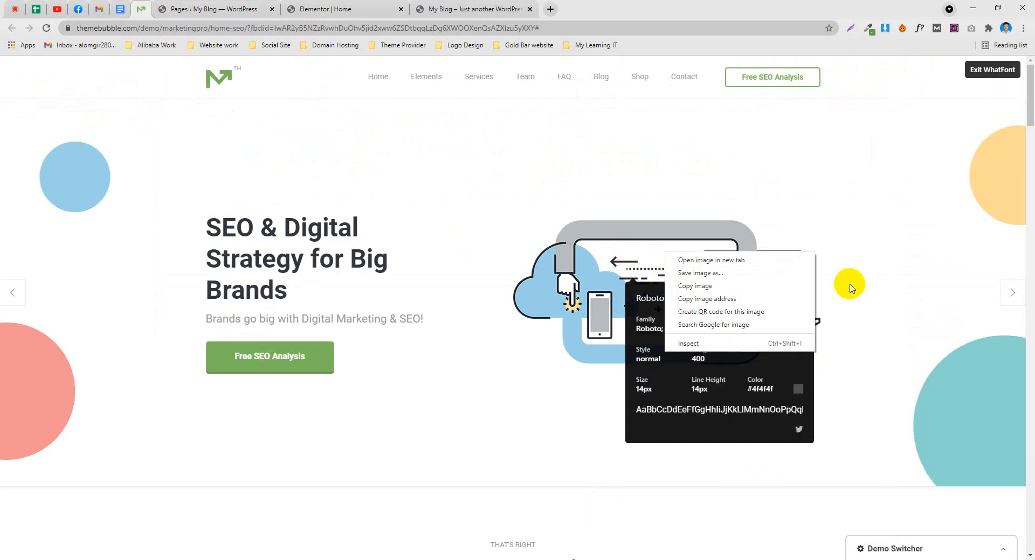
{"action": "left_click", "coordinate": [921, 28]}
{"action": "right_click", "coordinate": [669, 252]}
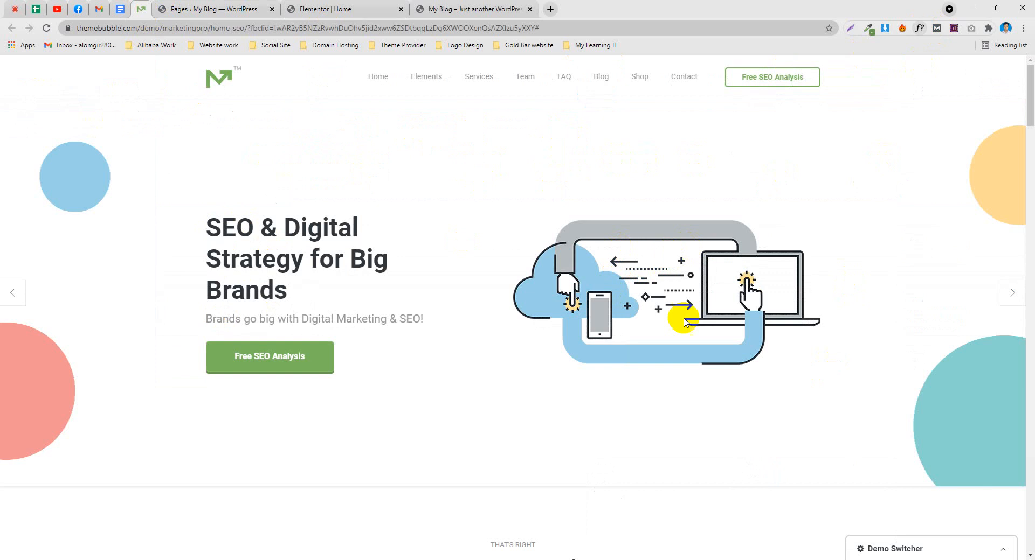
{"action": "left_click", "coordinate": [698, 275]}
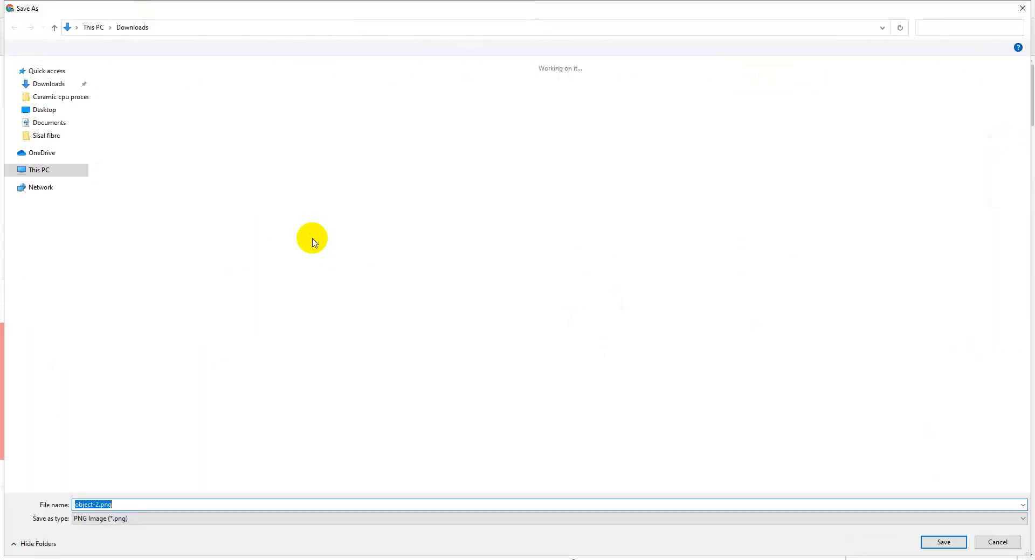
{"action": "key", "text": "Return"}
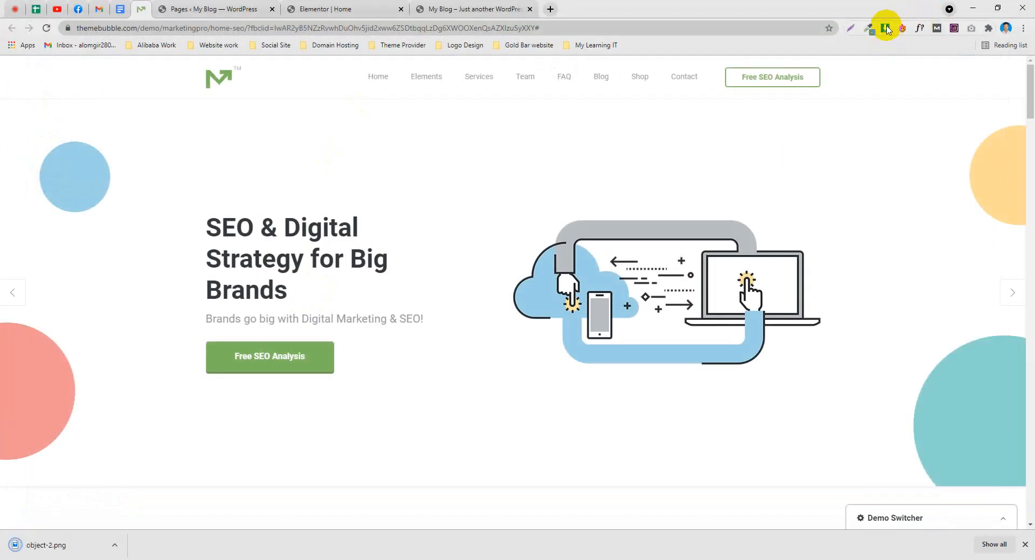
{"action": "left_click", "coordinate": [885, 28]}
{"action": "mouse_move", "coordinate": [730, 266]}
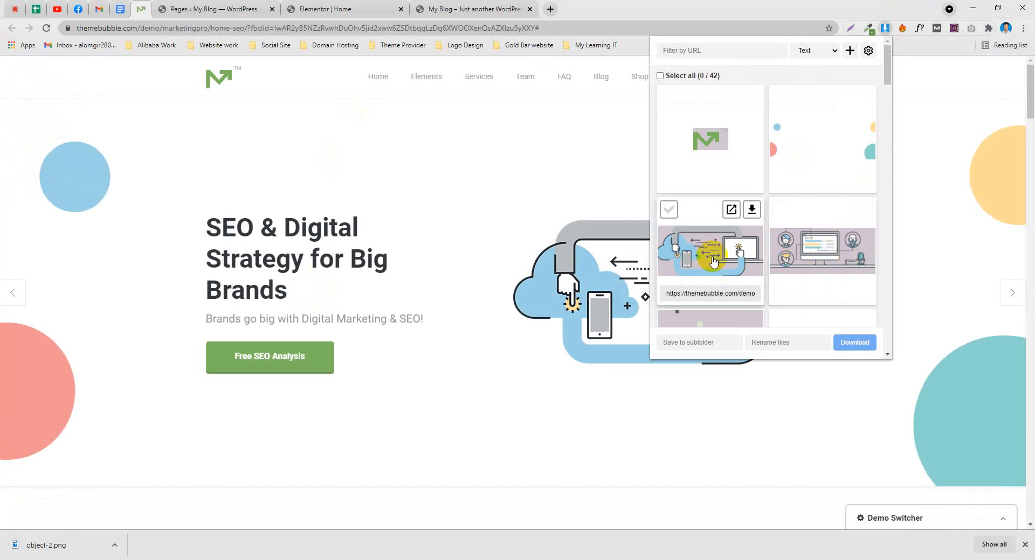
Add an Image widget to the Home page's second column in Elementor and insert the uploaded object-2.png
{"action": "left_click", "coordinate": [364, 7]}
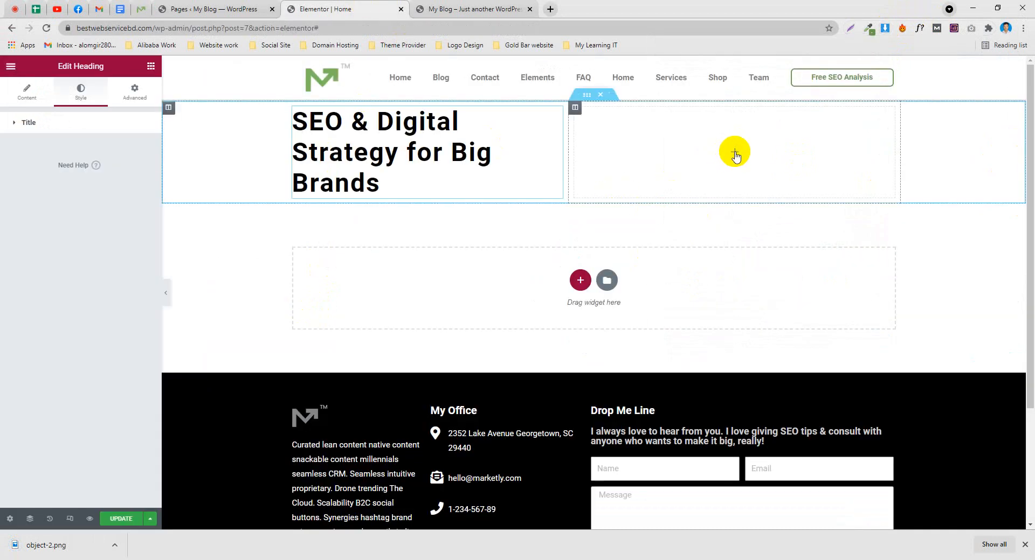
{"action": "left_click", "coordinate": [735, 156]}
{"action": "left_click_drag", "start_coordinate": [51, 219], "coordinate": [725, 155]}
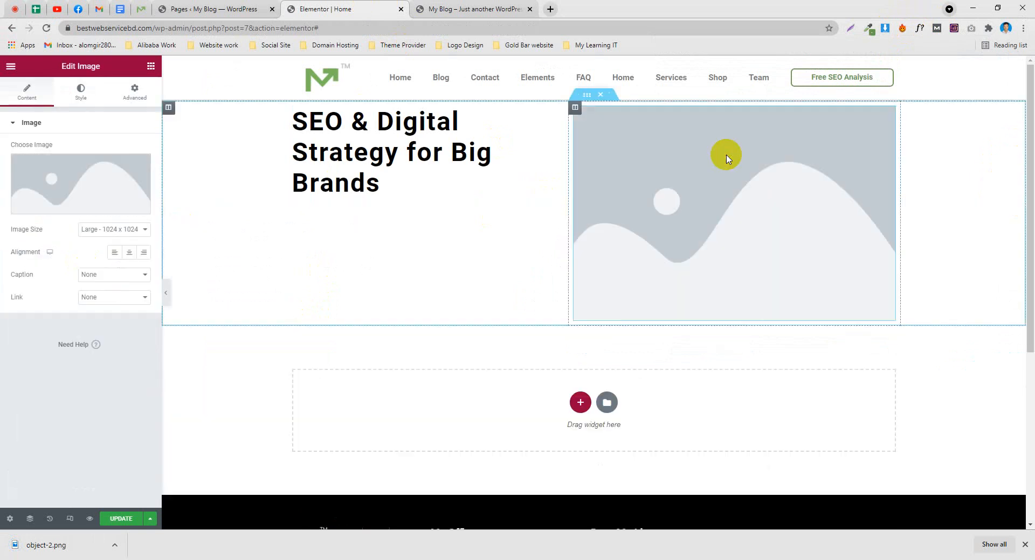
{"action": "left_click", "coordinate": [112, 190]}
{"action": "left_click_drag", "start_coordinate": [54, 545], "coordinate": [255, 242]}
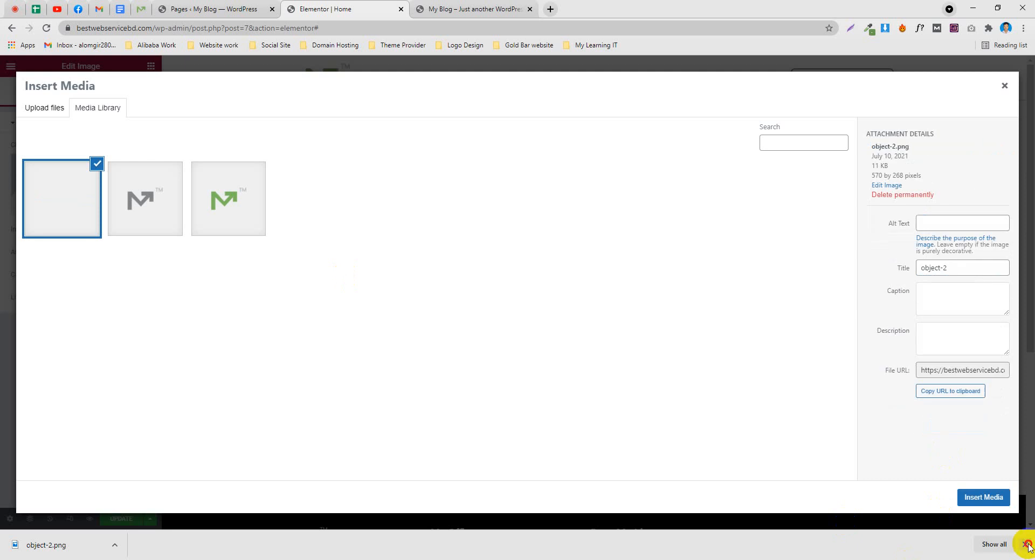
{"action": "left_click", "coordinate": [1027, 545]}
{"action": "left_click", "coordinate": [969, 530]}
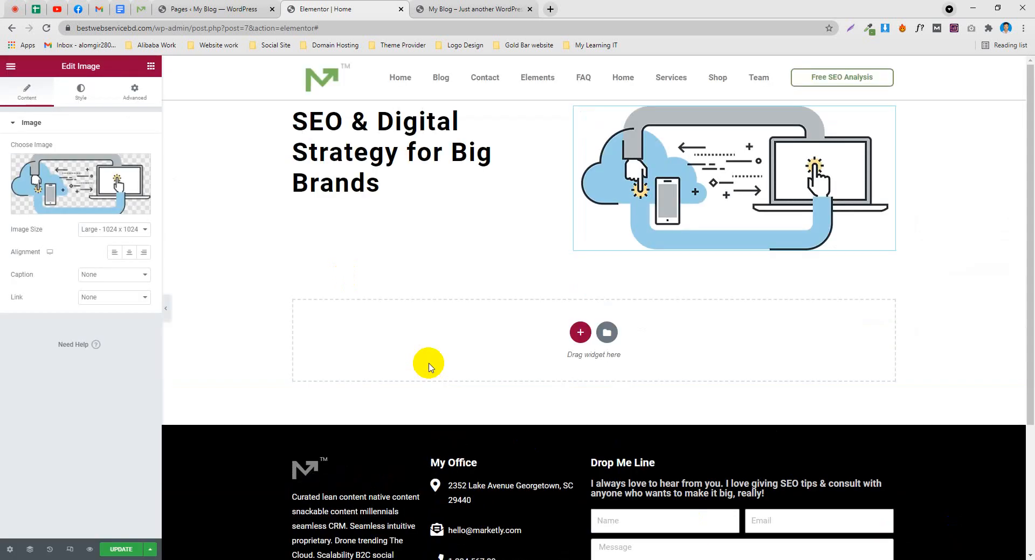
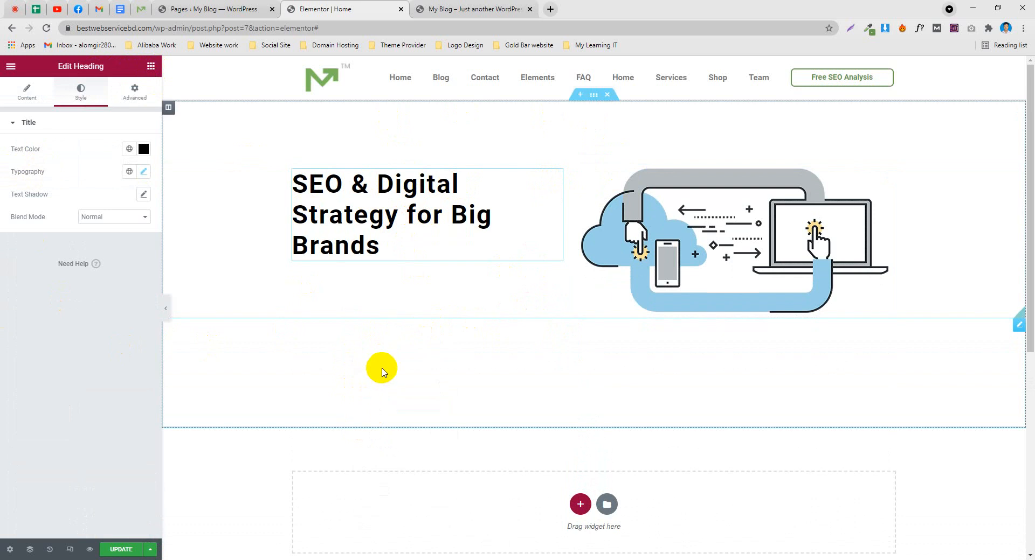
Delete the two spacers above and below the hero's heading and image
{"action": "right_click", "coordinate": [1019, 329]}
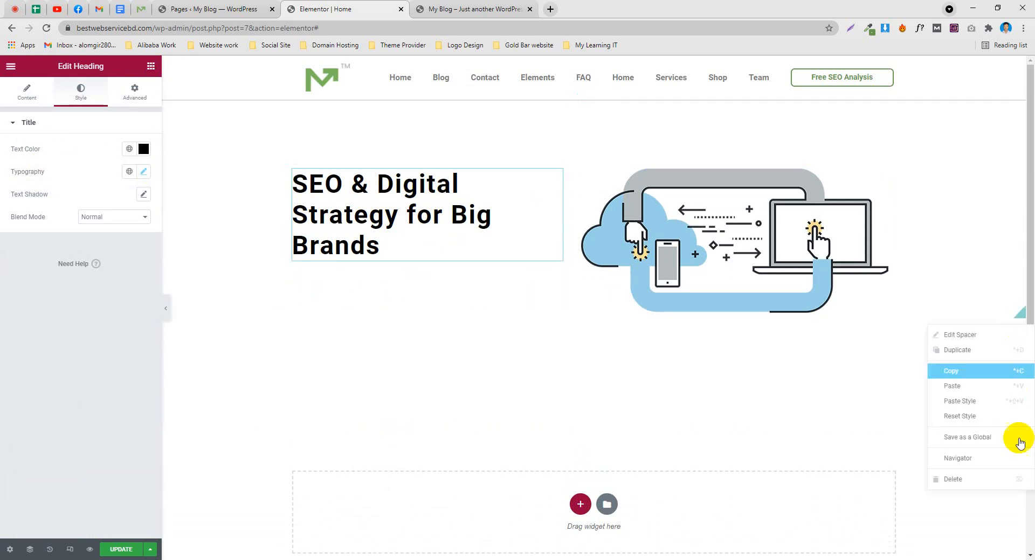
{"action": "left_click", "coordinate": [993, 478]}
{"action": "right_click", "coordinate": [589, 119]}
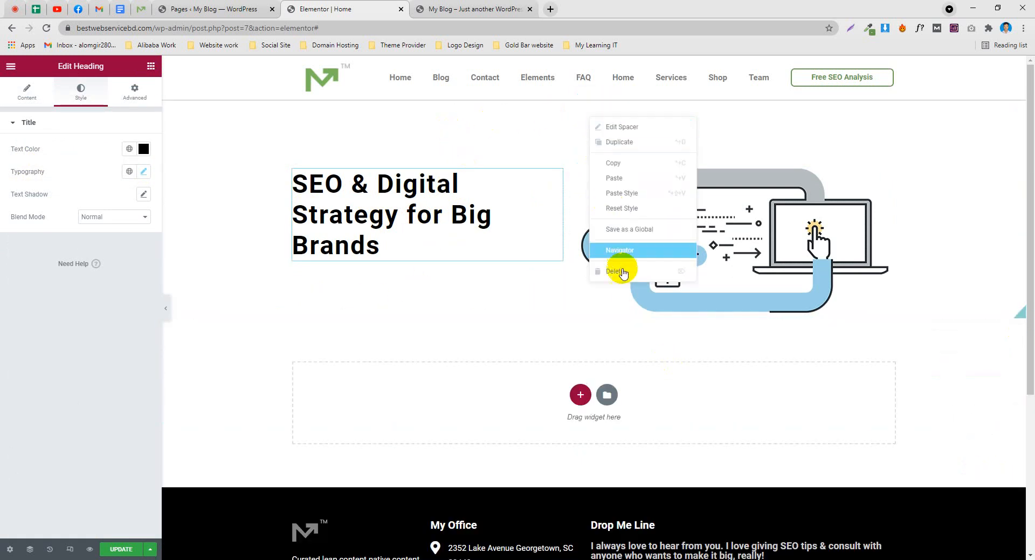
{"action": "left_click", "coordinate": [619, 270]}
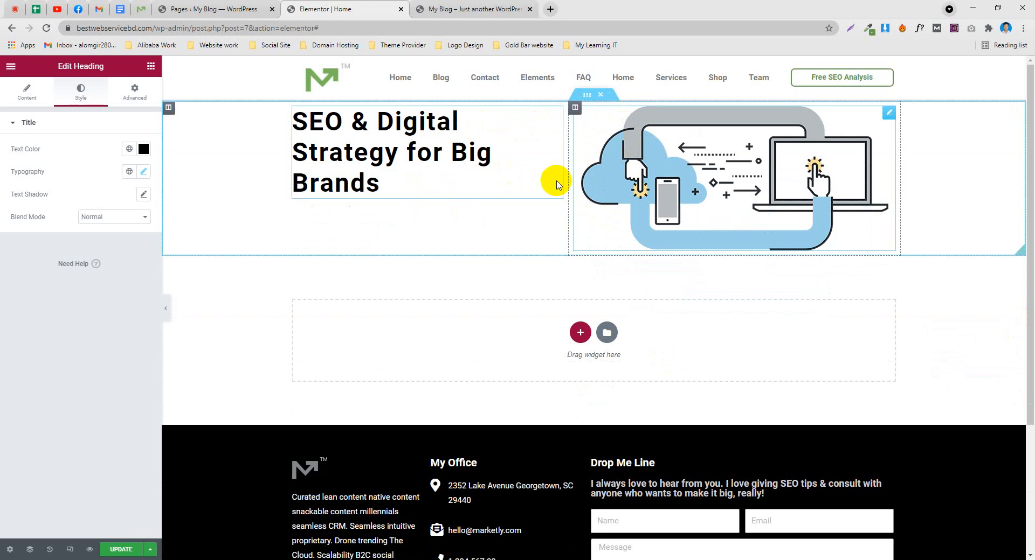
Set the hero inner section's padding to 150 px on all sides and compare the section with the demo
{"action": "left_click", "coordinate": [582, 98]}
{"action": "left_click", "coordinate": [134, 92]}
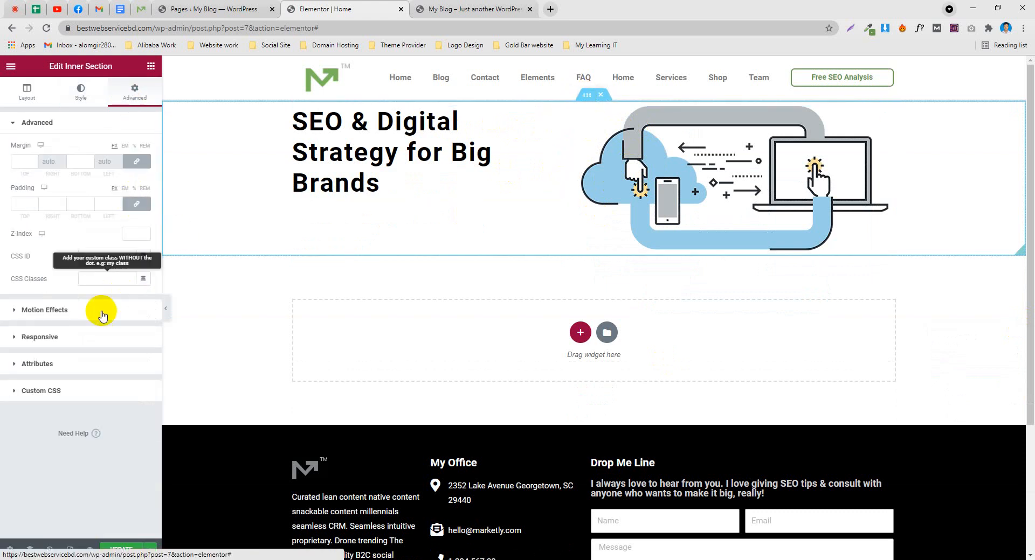
{"action": "type", "text": "50"}
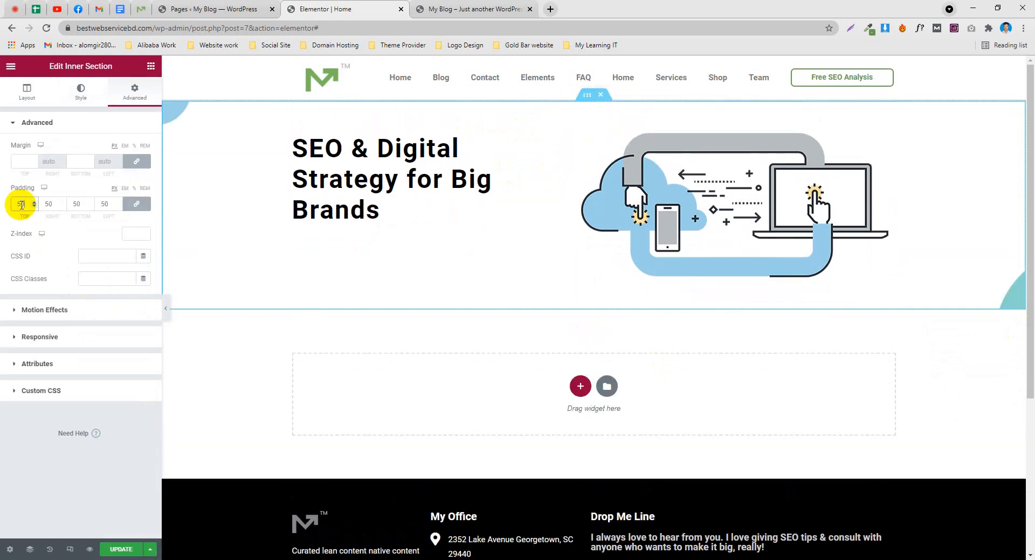
{"action": "type", "text": "100"}
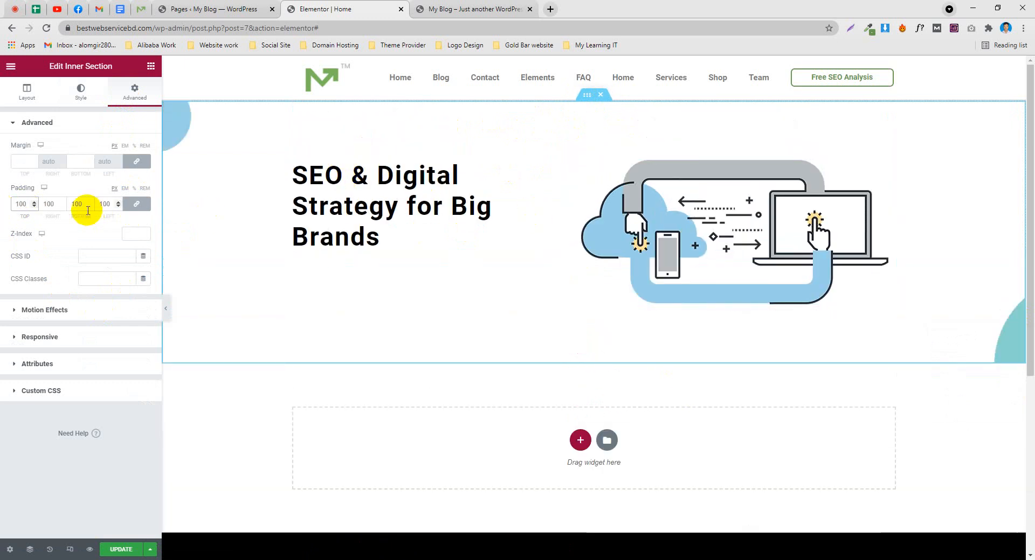
{"action": "type", "text": "150"}
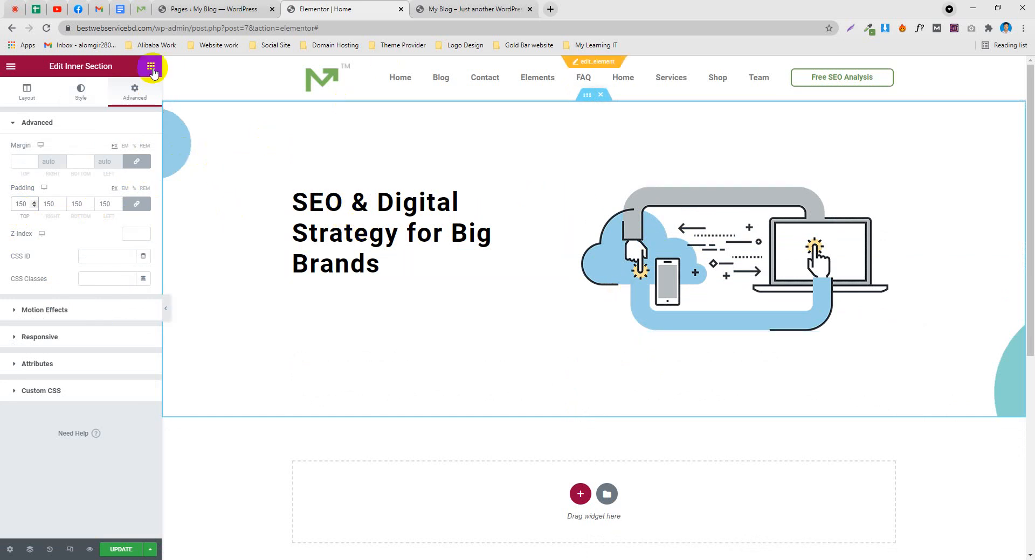
{"action": "left_click", "coordinate": [162, 7]}
{"action": "left_click", "coordinate": [144, 6]}
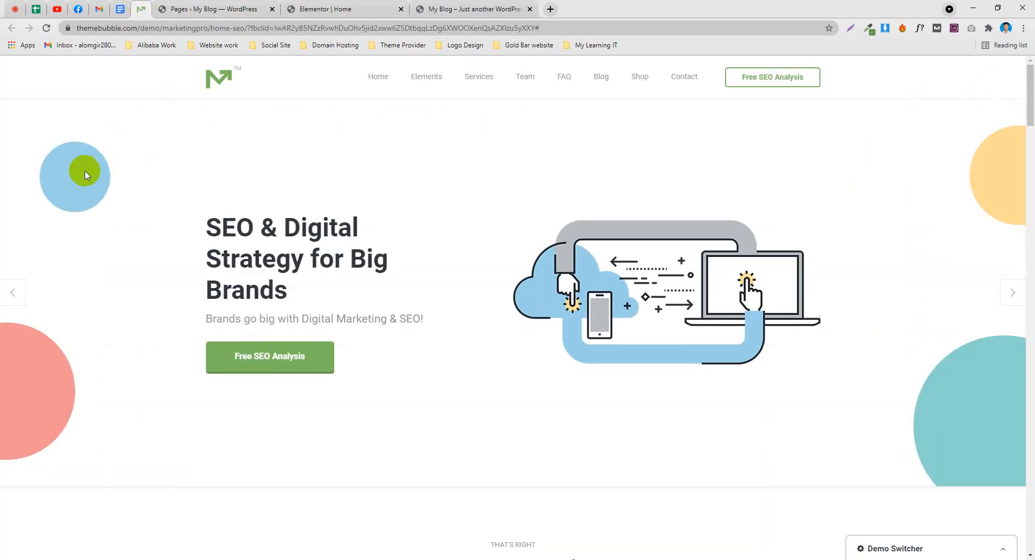
{"action": "left_click", "coordinate": [414, 5]}
{"action": "left_click", "coordinate": [362, 7]}
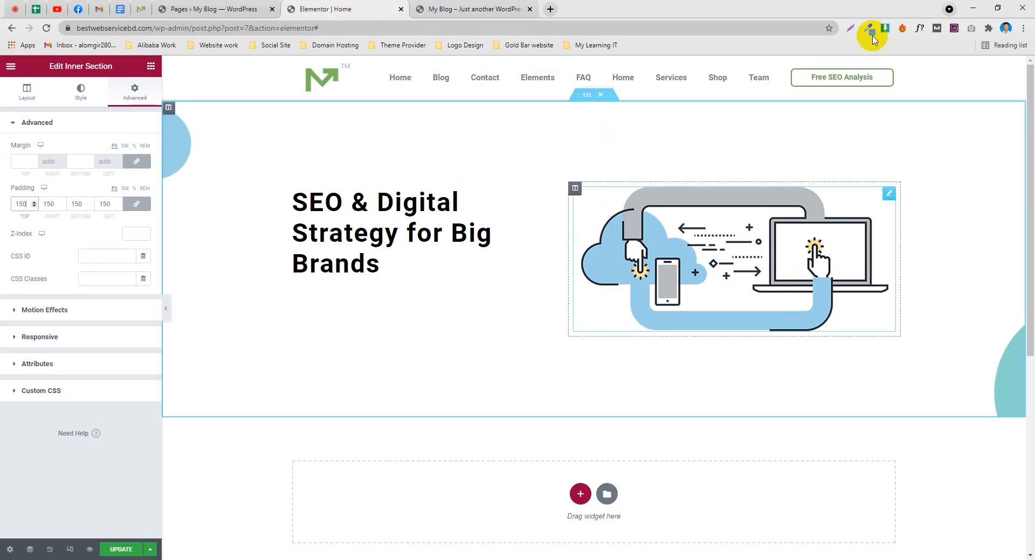
Browse the Home page's background and illustration images in the image downloader extension and close it
{"action": "left_click", "coordinate": [886, 28]}
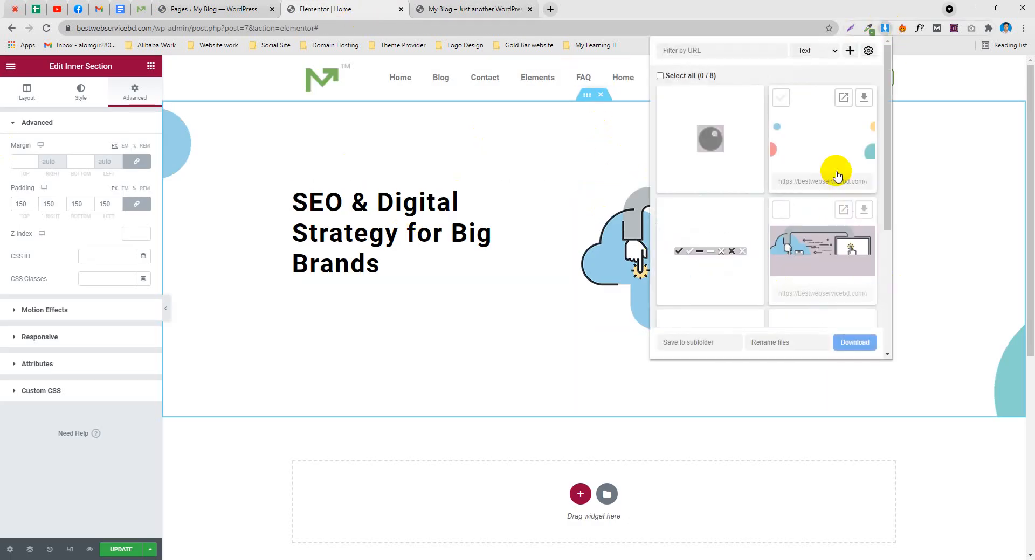
{"action": "scroll", "coordinate": [787, 200], "scroll_direction": "down", "scroll_amount": 4}
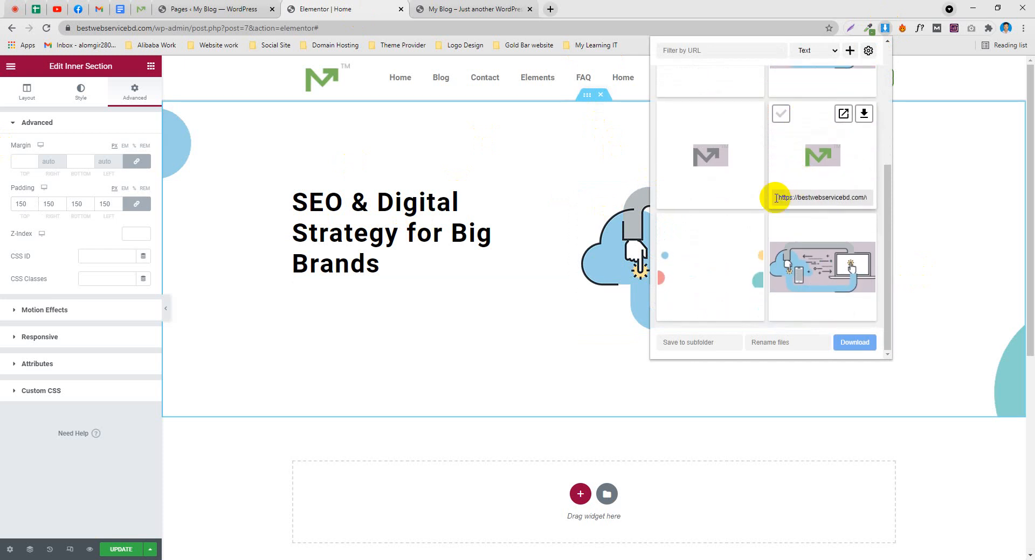
{"action": "scroll", "coordinate": [775, 199], "scroll_direction": "up", "scroll_amount": 5}
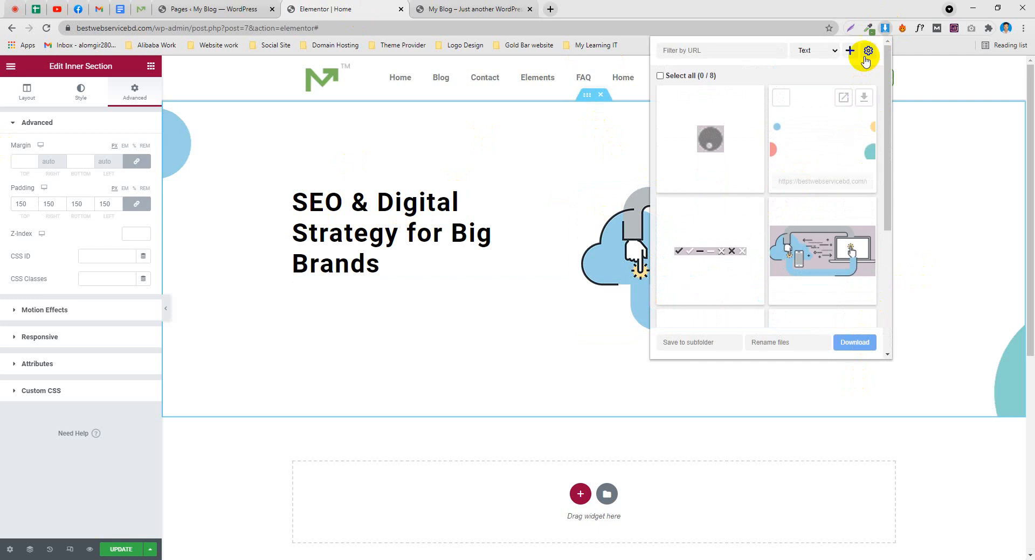
{"action": "left_click", "coordinate": [106, 499]}
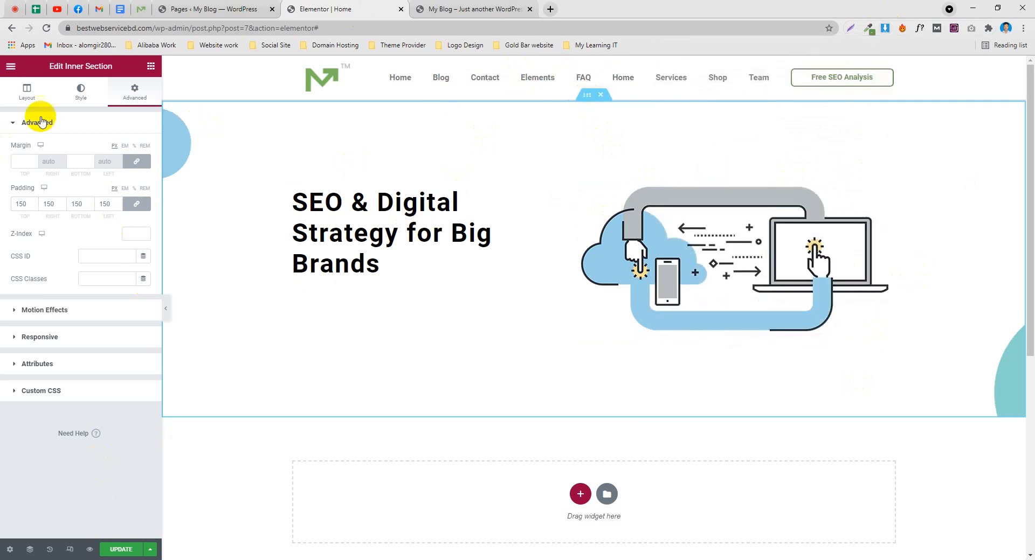
Try the Fixed attachment on the hero inner section's background image and set it back to Default
{"action": "left_click", "coordinate": [81, 91]}
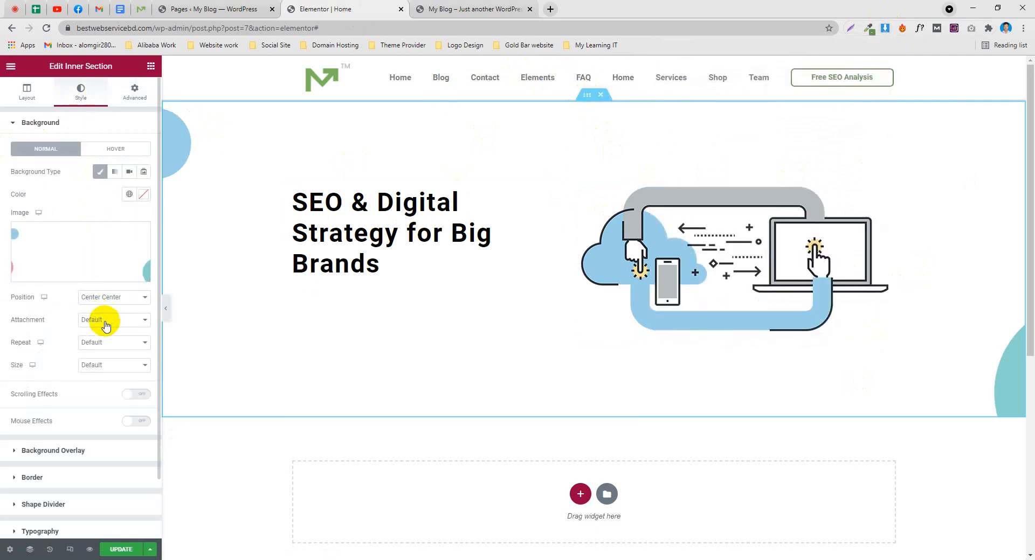
{"action": "left_click", "coordinate": [113, 296]}
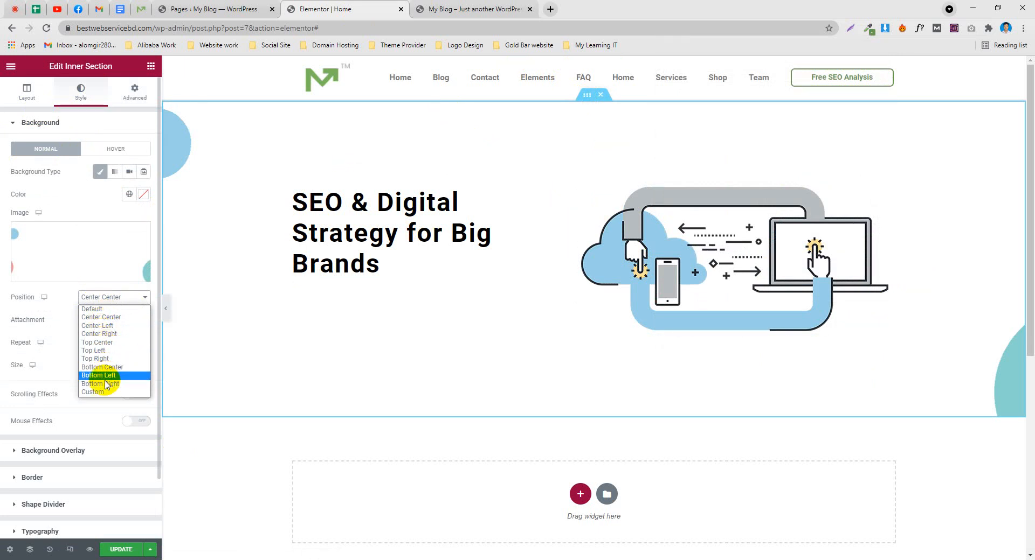
{"action": "left_click", "coordinate": [105, 317]}
{"action": "left_click", "coordinate": [106, 322]}
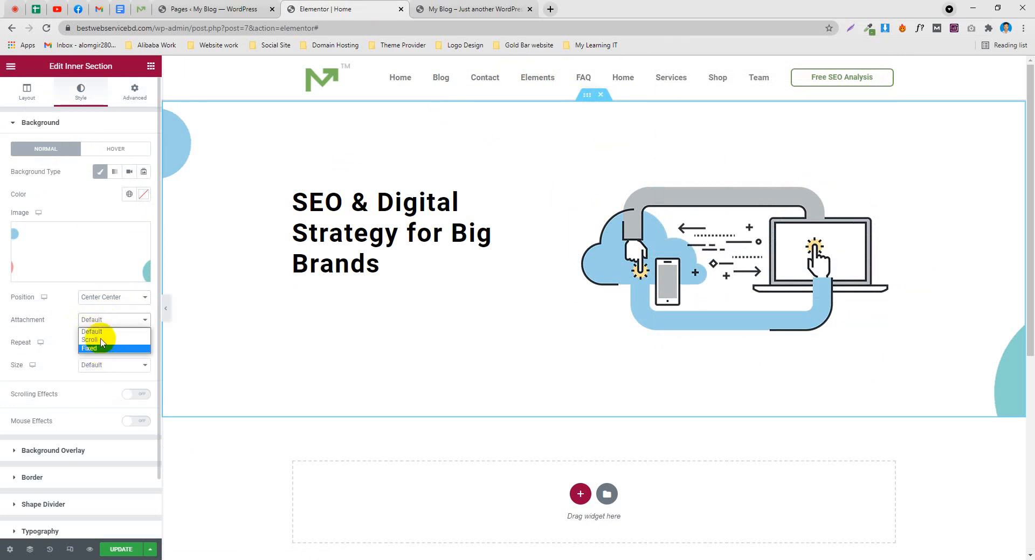
{"action": "left_click", "coordinate": [101, 348]}
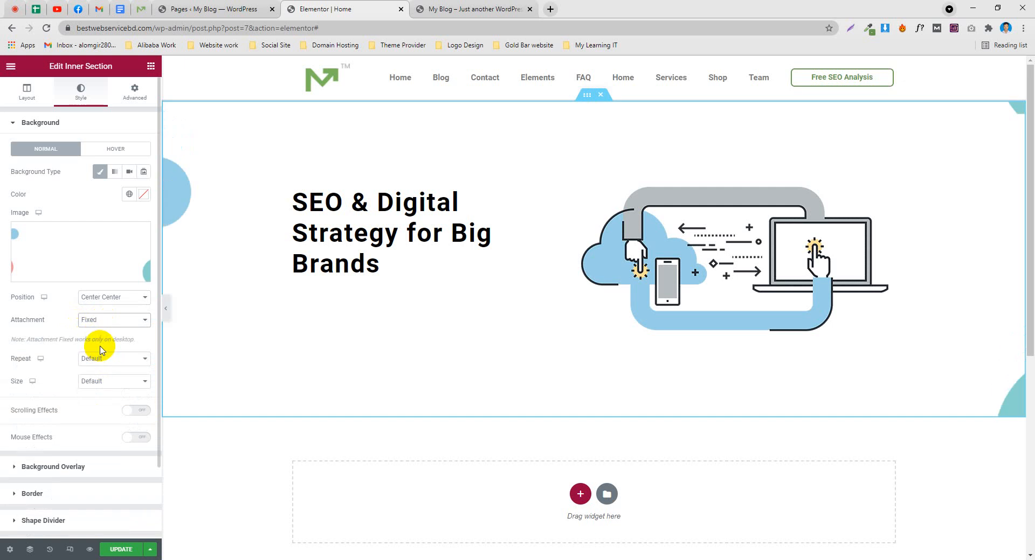
{"action": "left_click", "coordinate": [107, 319]}
{"action": "left_click", "coordinate": [99, 330]}
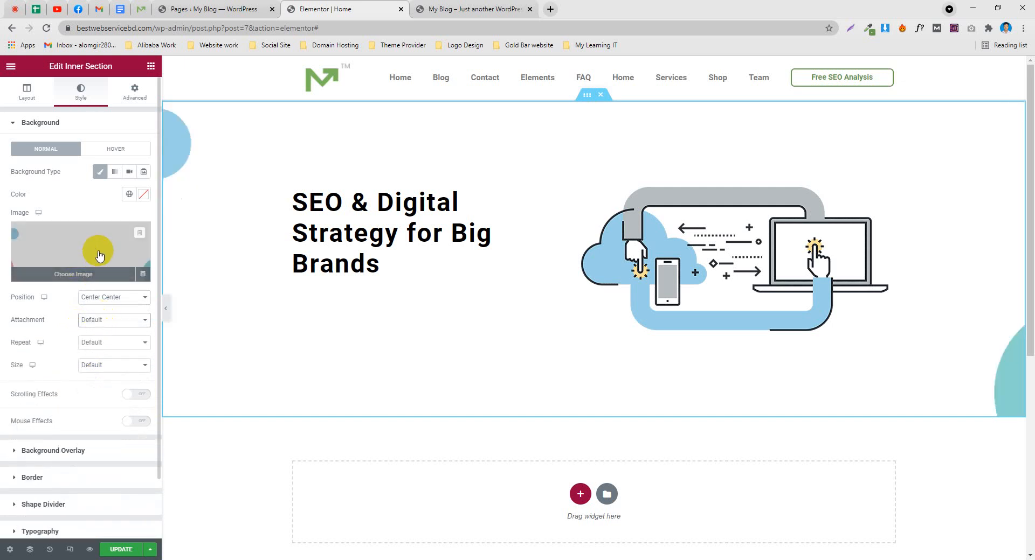
Preview the hero section at full width without the editing panel and update the Home page
{"action": "left_click", "coordinate": [166, 308]}
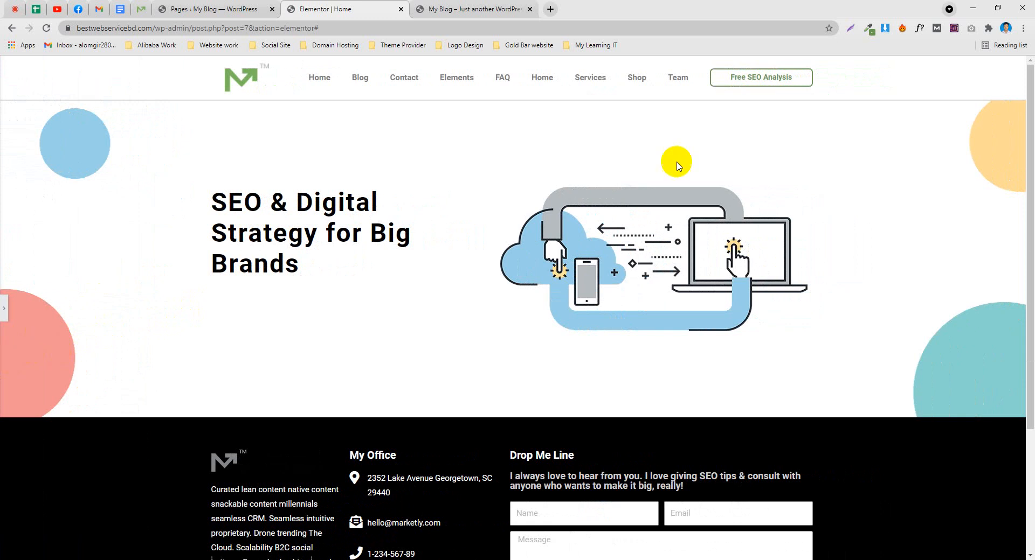
{"action": "left_click", "coordinate": [3, 308]}
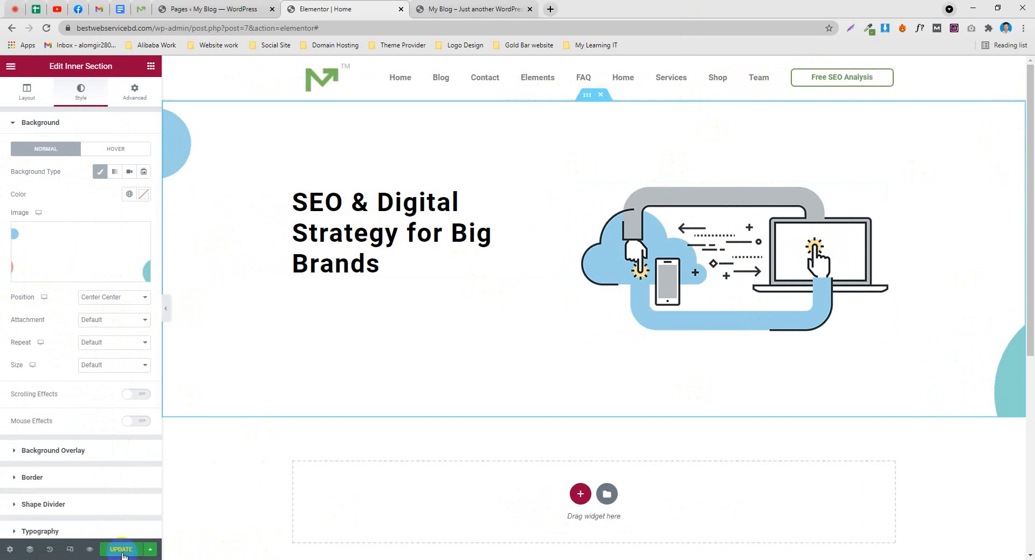
Reload the site's front page and follow the header's Home link to check what it shows
{"action": "left_click", "coordinate": [433, 9]}
{"action": "left_click", "coordinate": [474, 24]}
{"action": "key", "text": "Return"}
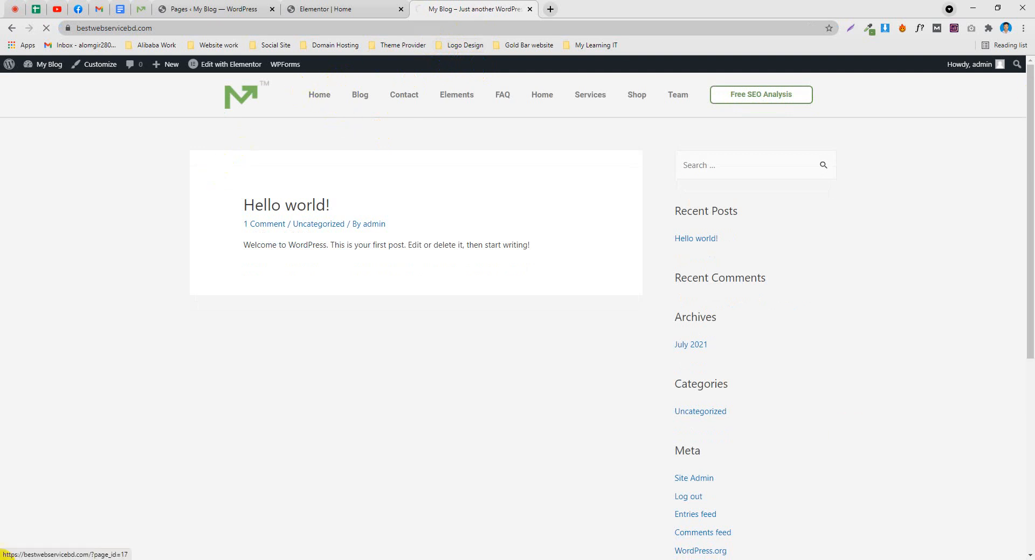
{"action": "left_click", "coordinate": [339, 8]}
{"action": "left_click", "coordinate": [441, 9]}
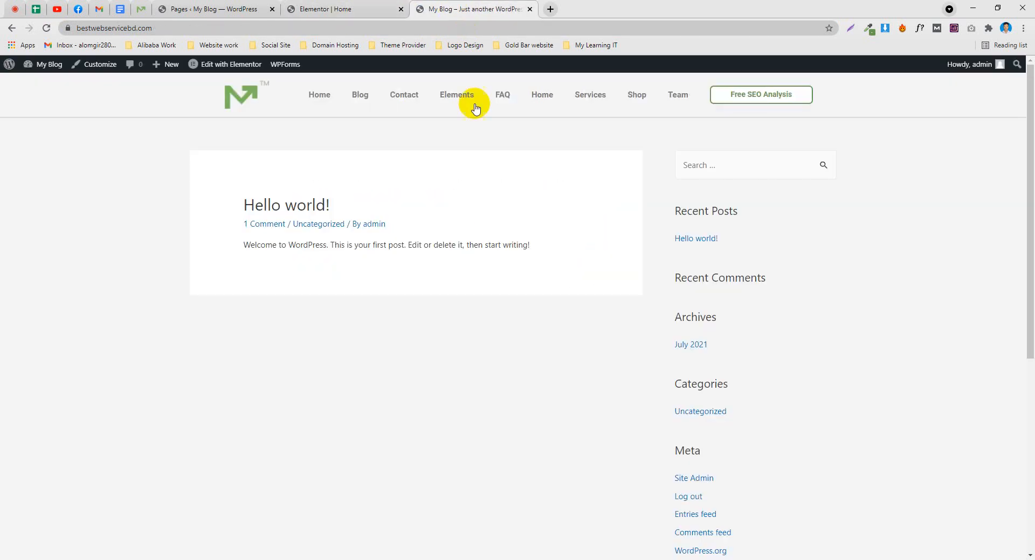
{"action": "left_click", "coordinate": [328, 99]}
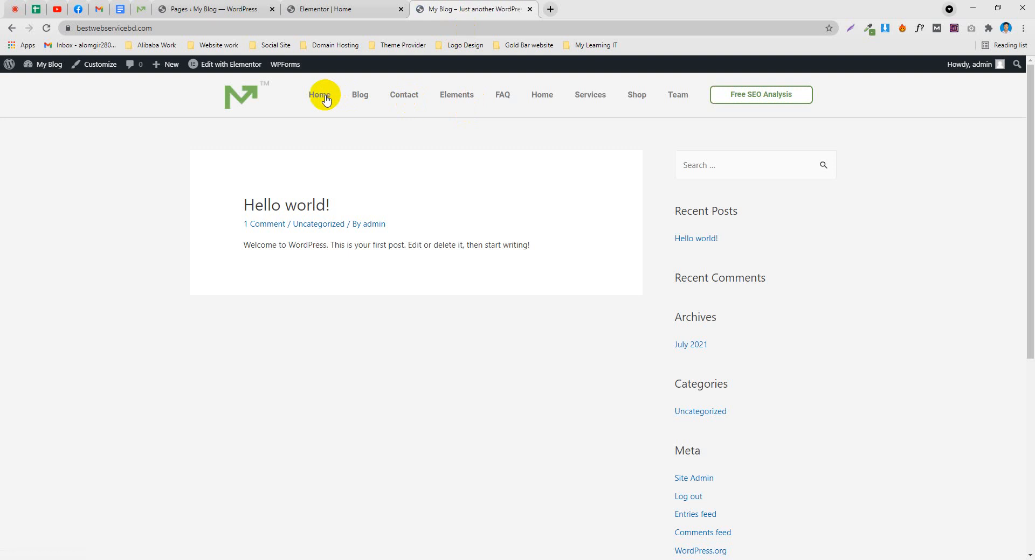
Refresh the WordPress Pages list, view the published Home page in a new tab, and close the old front-page tab
{"action": "left_click", "coordinate": [364, 8]}
{"action": "left_click", "coordinate": [239, 9]}
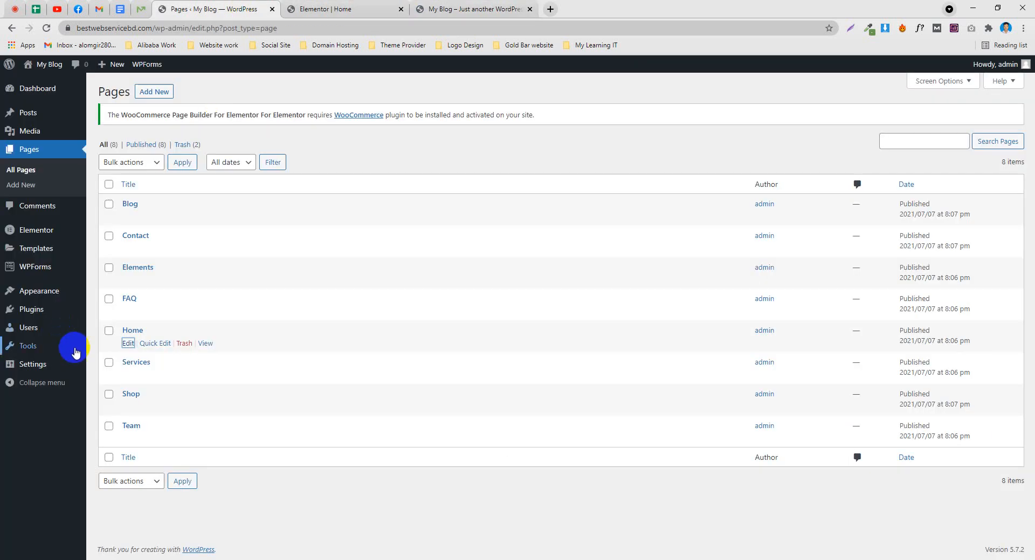
{"action": "left_click", "coordinate": [148, 28]}
{"action": "key", "text": "Return"}
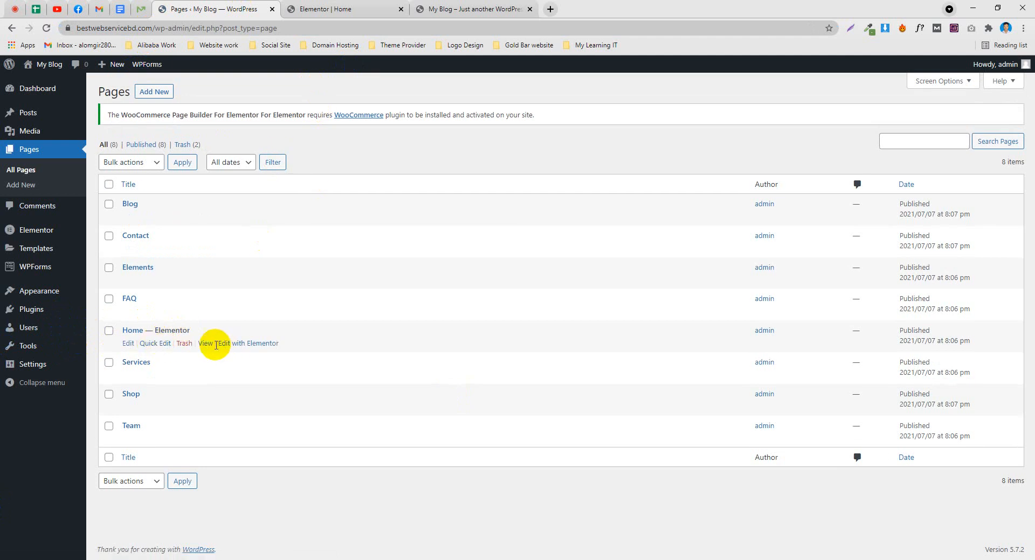
{"action": "left_click", "coordinate": [200, 344], "text": "ctrl"}
{"action": "left_click_drag", "start_coordinate": [345, 5], "coordinate": [555, 5]}
{"action": "left_click", "coordinate": [467, 5]}
{"action": "left_click", "coordinate": [530, 9]}
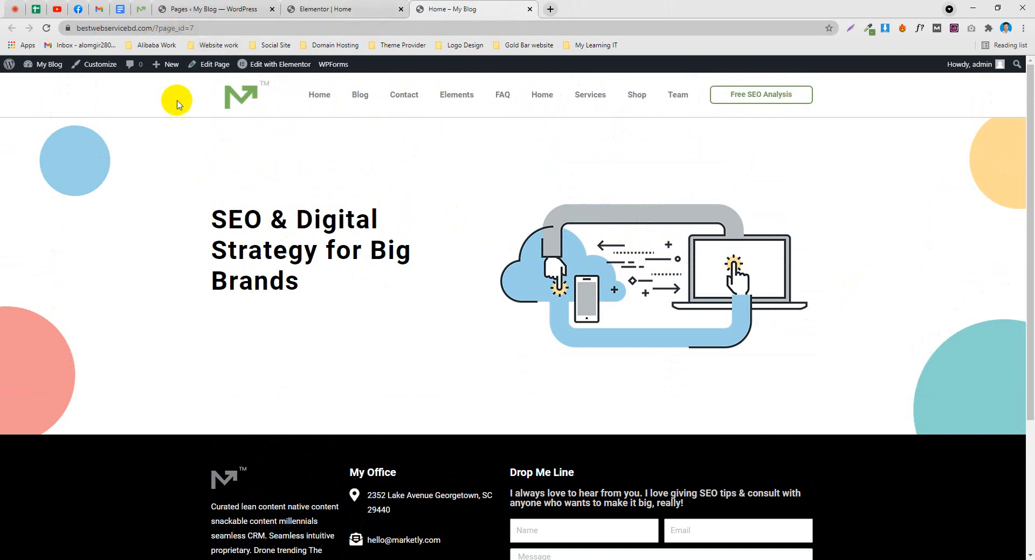
Compare the published Home page and its ?page_id=7 address with the front page at the bare domain
{"action": "left_click", "coordinate": [378, 9]}
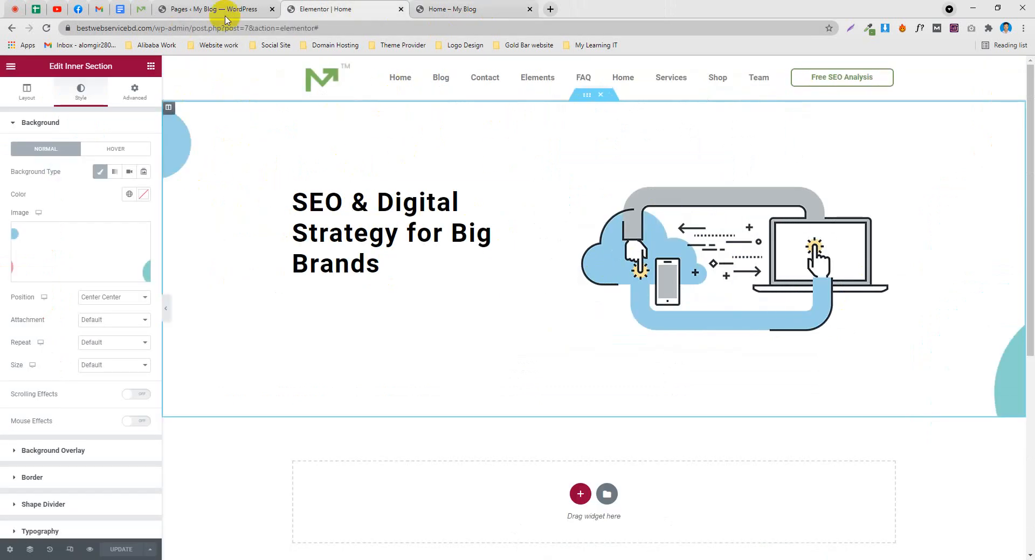
{"action": "left_click", "coordinate": [507, 9]}
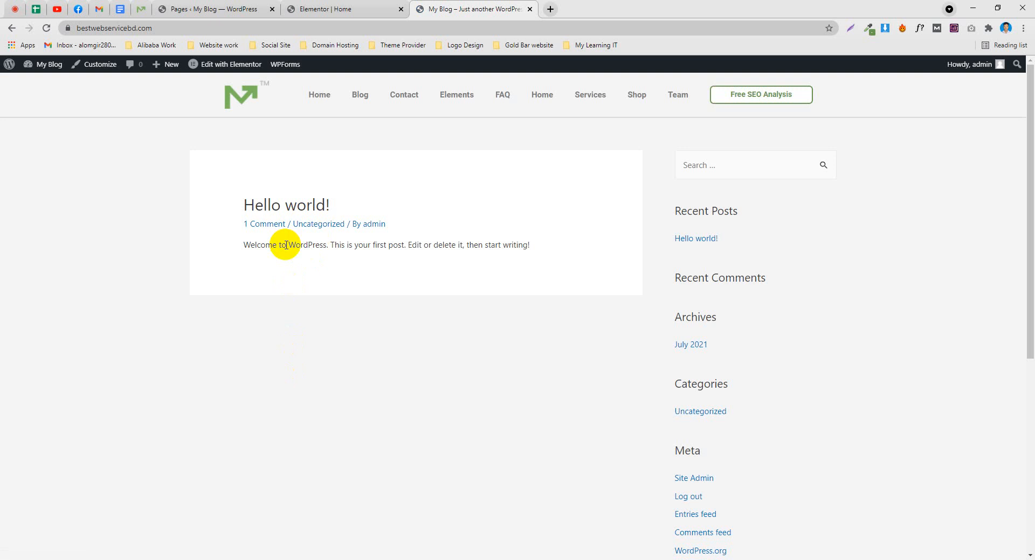
{"action": "left_click", "coordinate": [10, 28]}
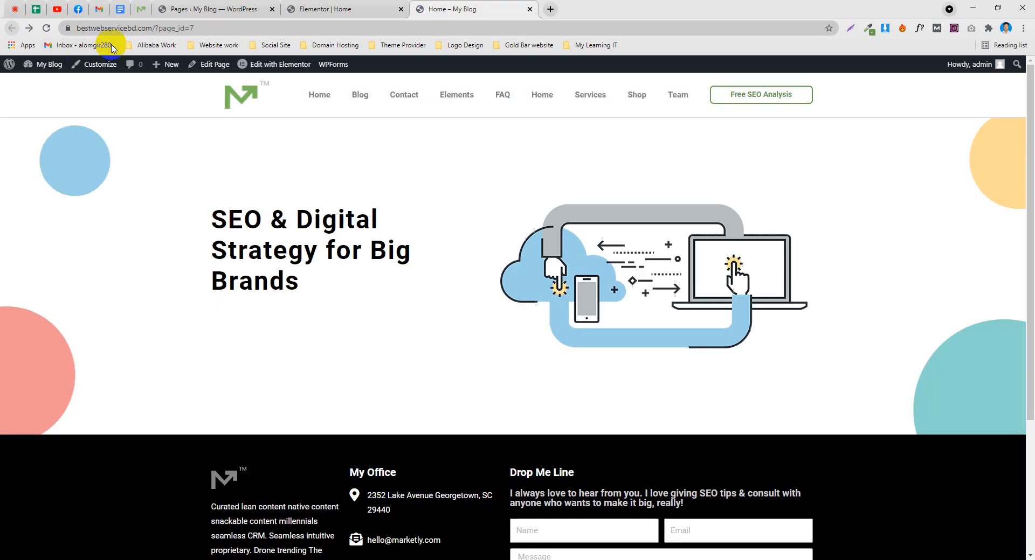
{"action": "left_click_drag", "start_coordinate": [210, 29], "coordinate": [154, 28]}
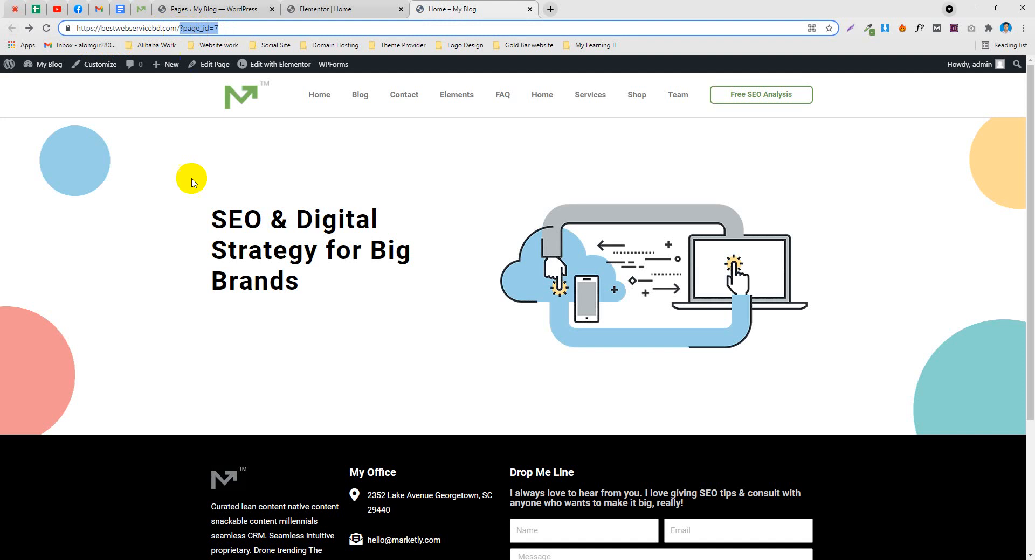
{"action": "left_click", "coordinate": [186, 195]}
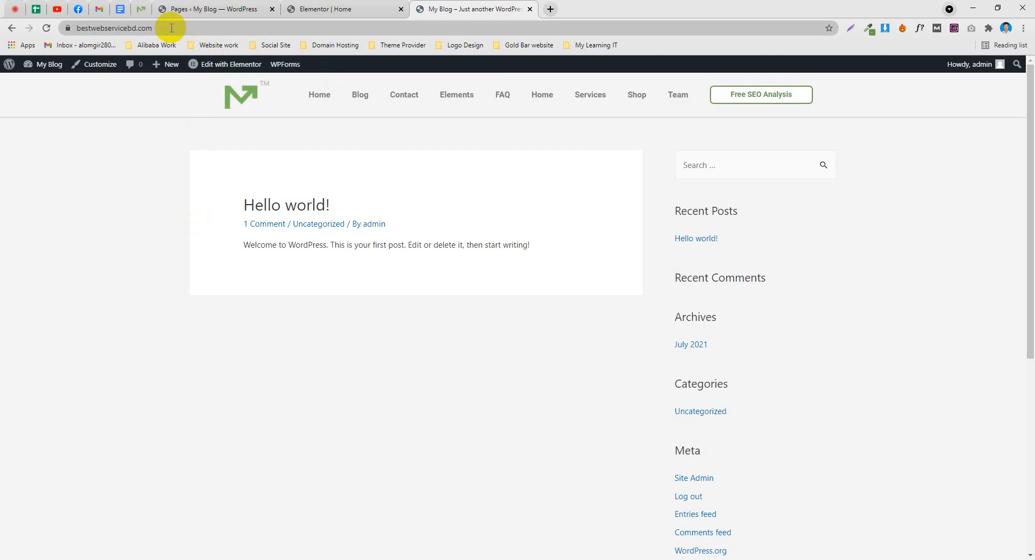
{"action": "left_click_drag", "start_coordinate": [172, 28], "coordinate": [73, 27]}
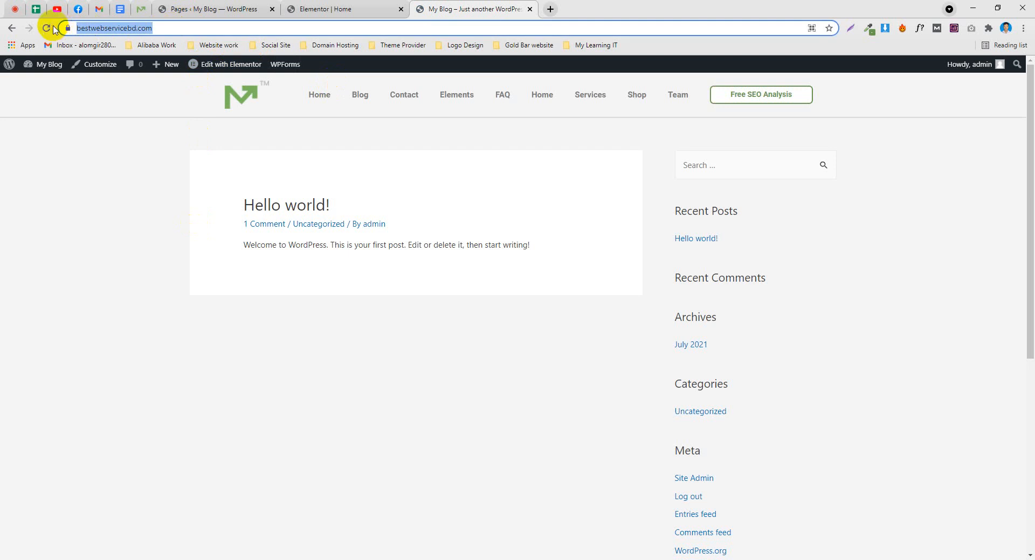
{"action": "left_click", "coordinate": [318, 95]}
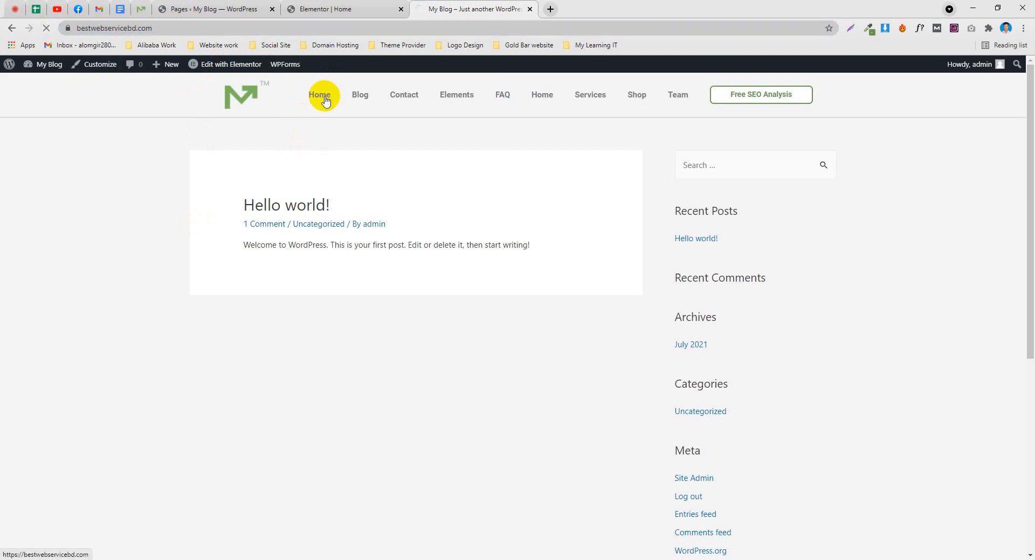
Open WordPress's permalink settings and save them with the Post name structure
{"action": "left_click", "coordinate": [221, 6]}
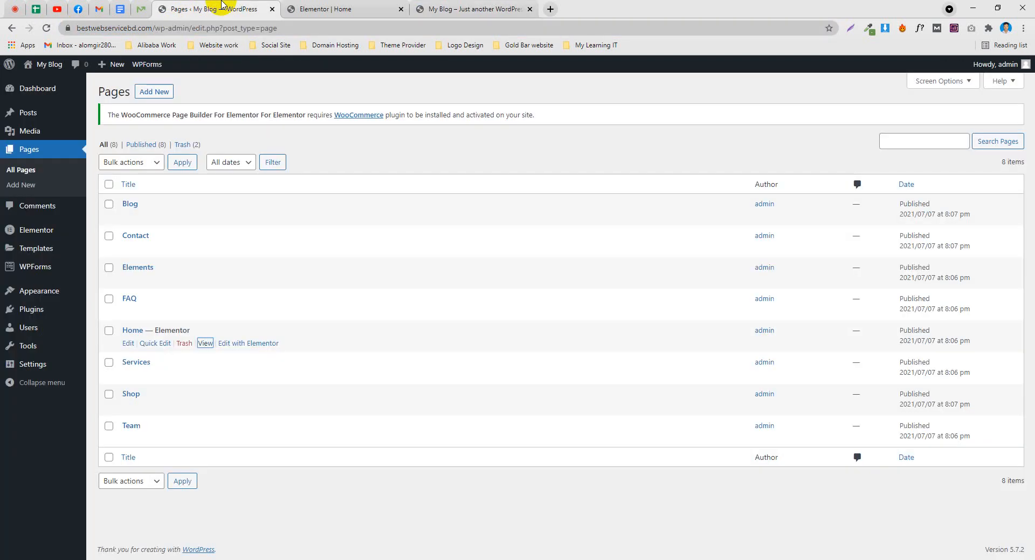
{"action": "left_click", "coordinate": [490, 4]}
{"action": "left_click", "coordinate": [209, 8]}
{"action": "left_click", "coordinate": [52, 333]}
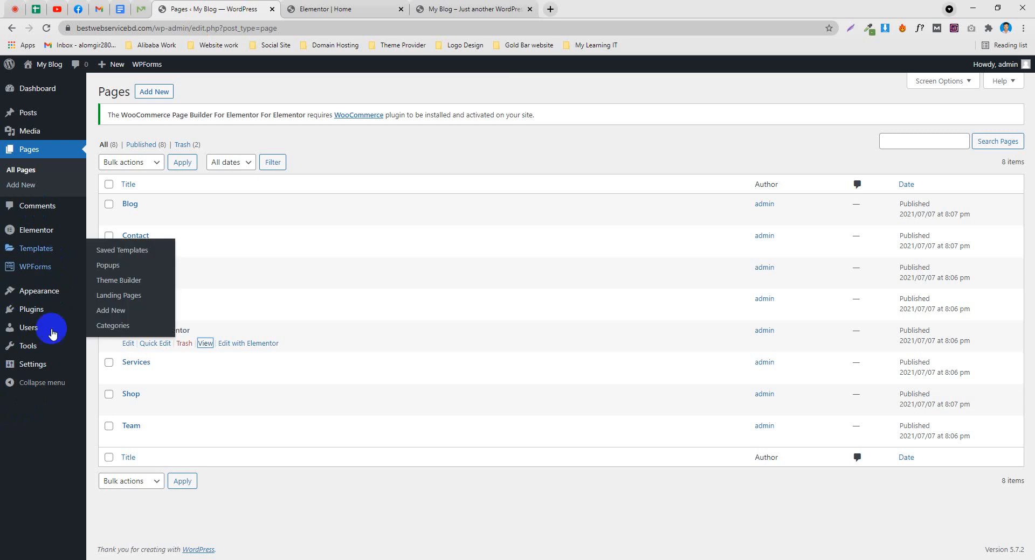
{"action": "mouse_move", "coordinate": [47, 370]}
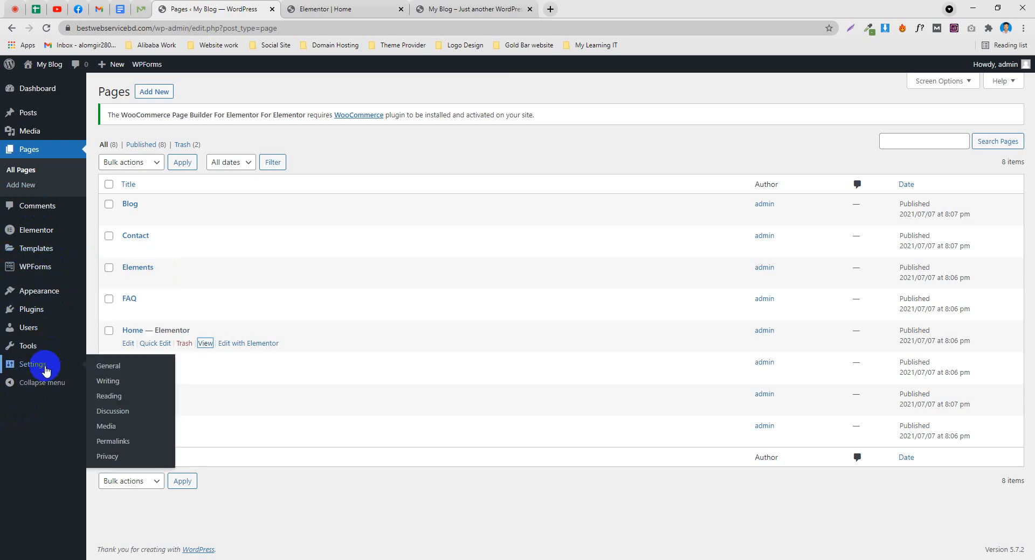
{"action": "left_click", "coordinate": [113, 443]}
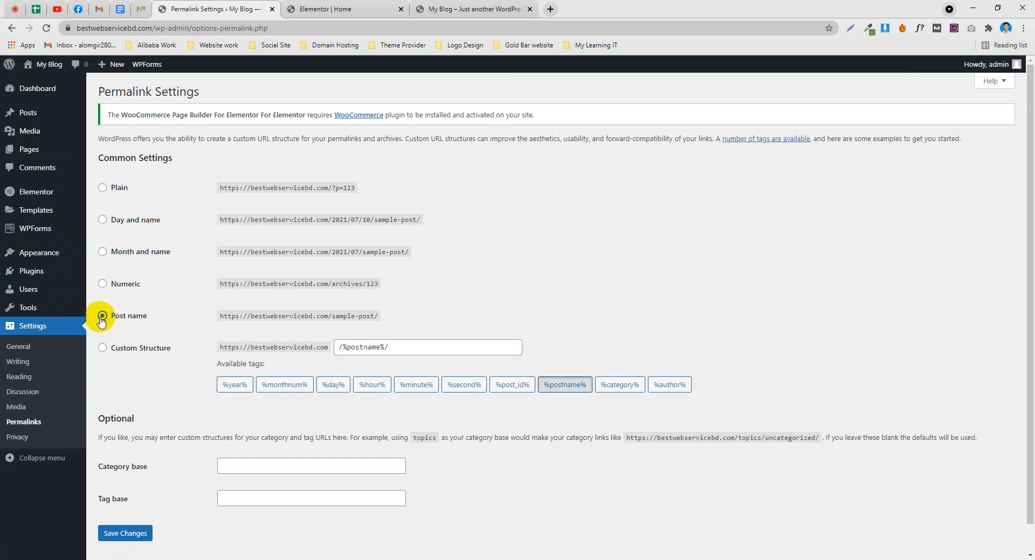
{"action": "scroll", "coordinate": [102, 321], "scroll_direction": "down", "scroll_amount": 1}
{"action": "left_click", "coordinate": [117, 505]}
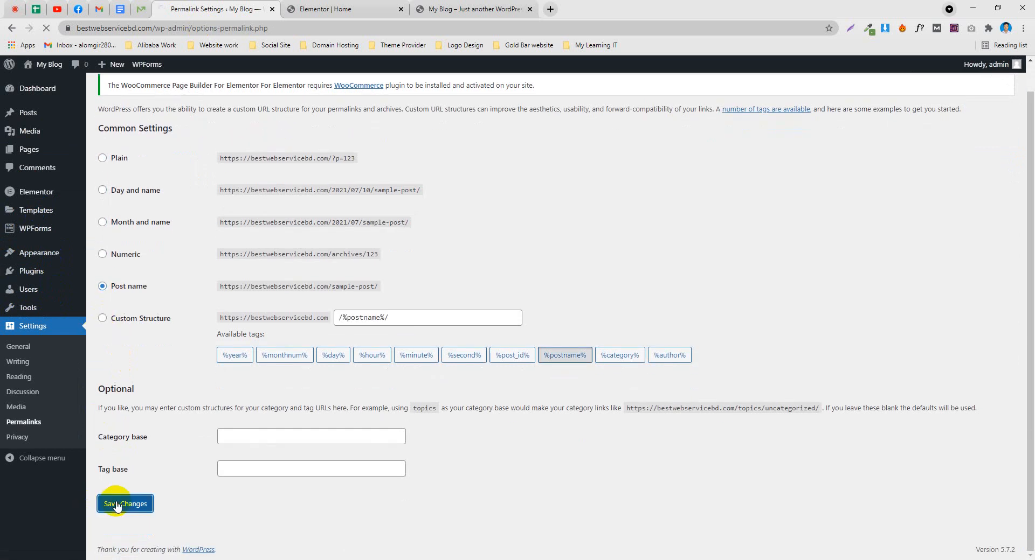
{"action": "scroll", "coordinate": [259, 334], "scroll_direction": "down", "scroll_amount": 2}
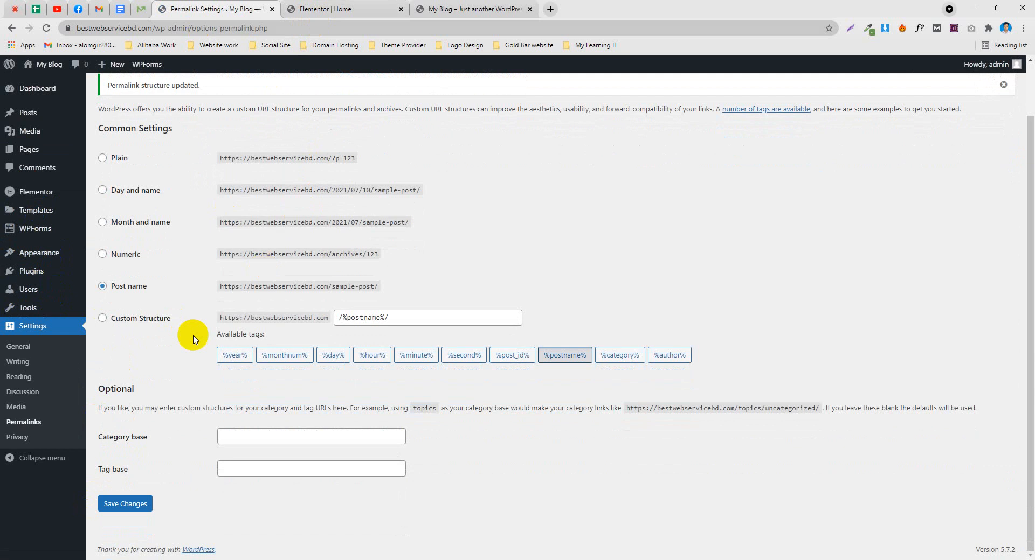
Open WordPress's Reading settings and locate the option for what the homepage displays
{"action": "left_click", "coordinate": [19, 413]}
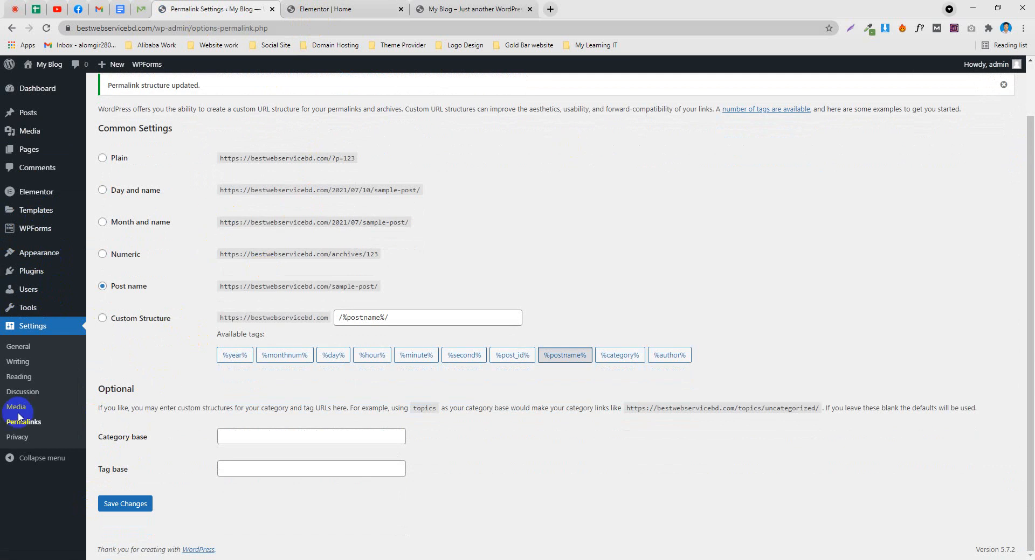
{"action": "left_click", "coordinate": [20, 380]}
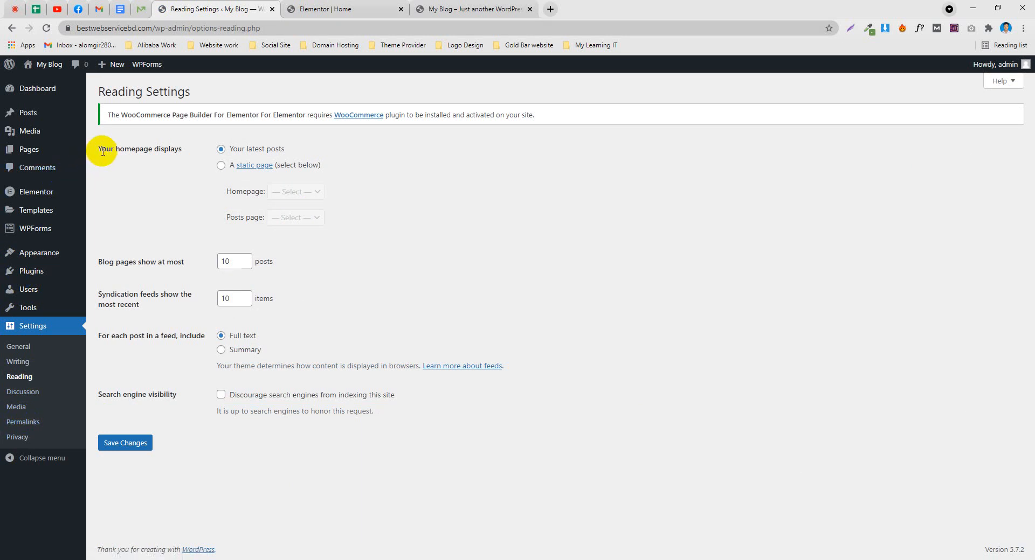
{"action": "mouse_move", "coordinate": [180, 148]}
{"action": "left_mouse_down"}
{"action": "mouse_move", "coordinate": [102, 147]}
{"action": "mouse_move", "coordinate": [176, 148]}
{"action": "left_mouse_up"}
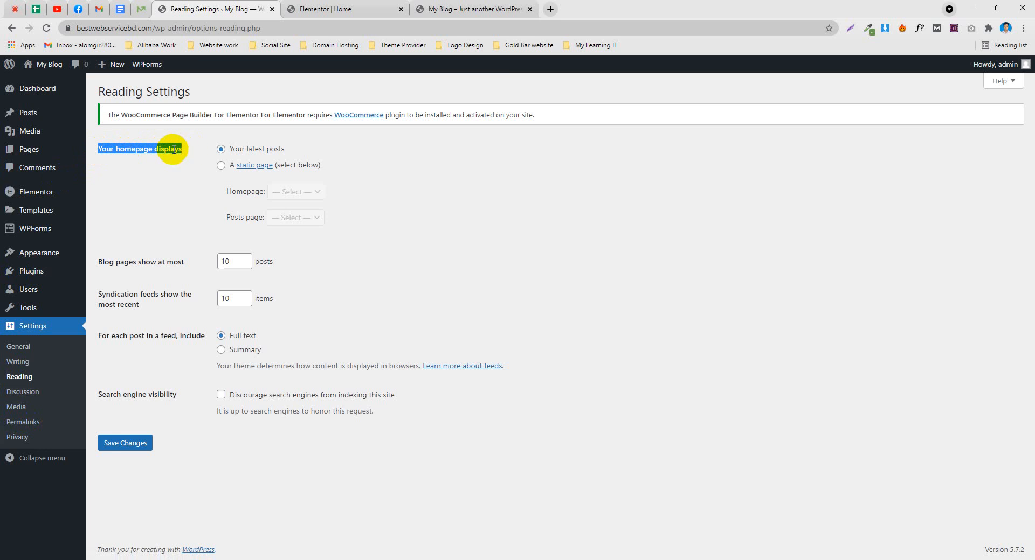
Load the site's bare address in a new tab, check what its header Home link shows, and close that tab
{"action": "left_click", "coordinate": [466, 9]}
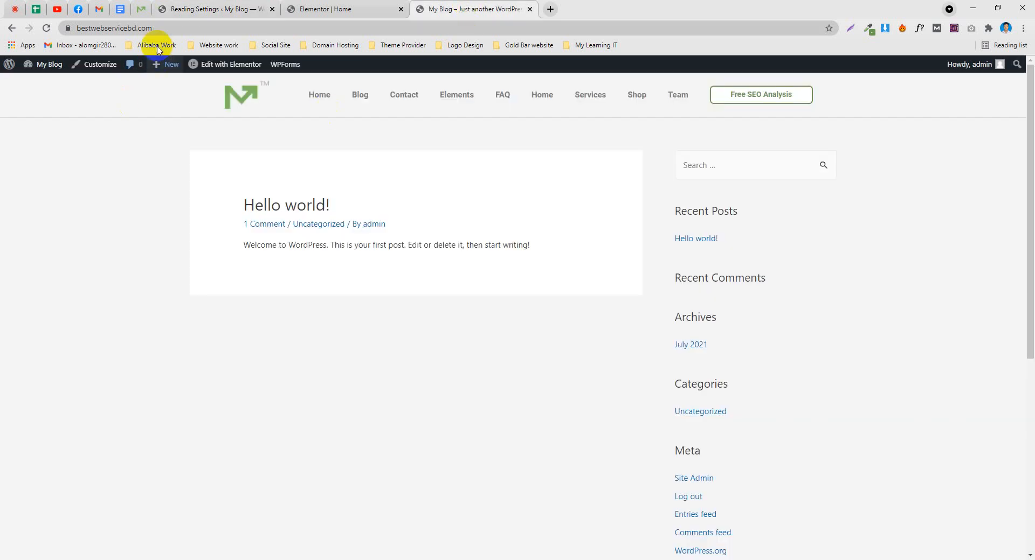
{"action": "double_click", "coordinate": [140, 30]}
{"action": "right_click", "coordinate": [141, 28]}
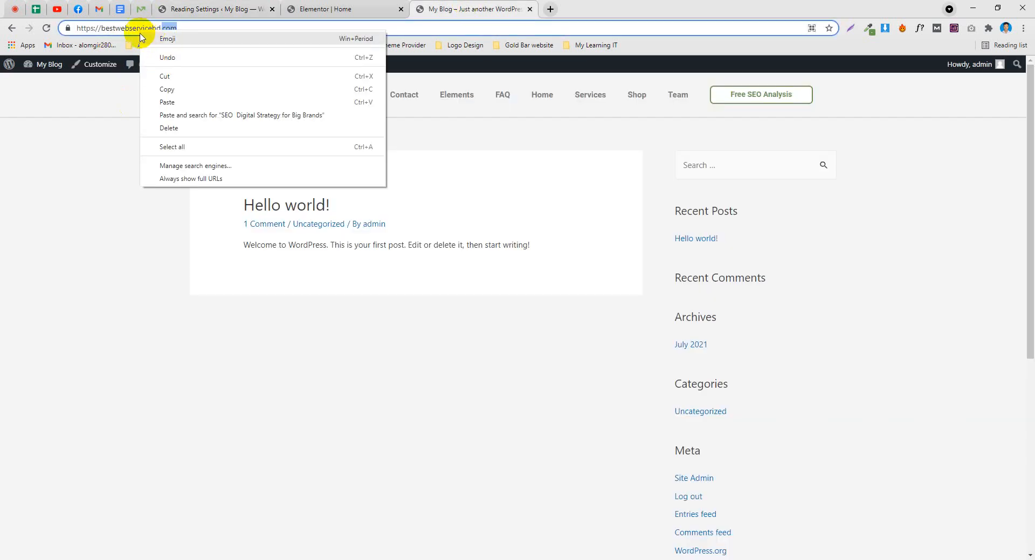
{"action": "triple_click", "coordinate": [139, 32]}
{"action": "right_click", "coordinate": [140, 32]}
{"action": "left_click", "coordinate": [156, 94]}
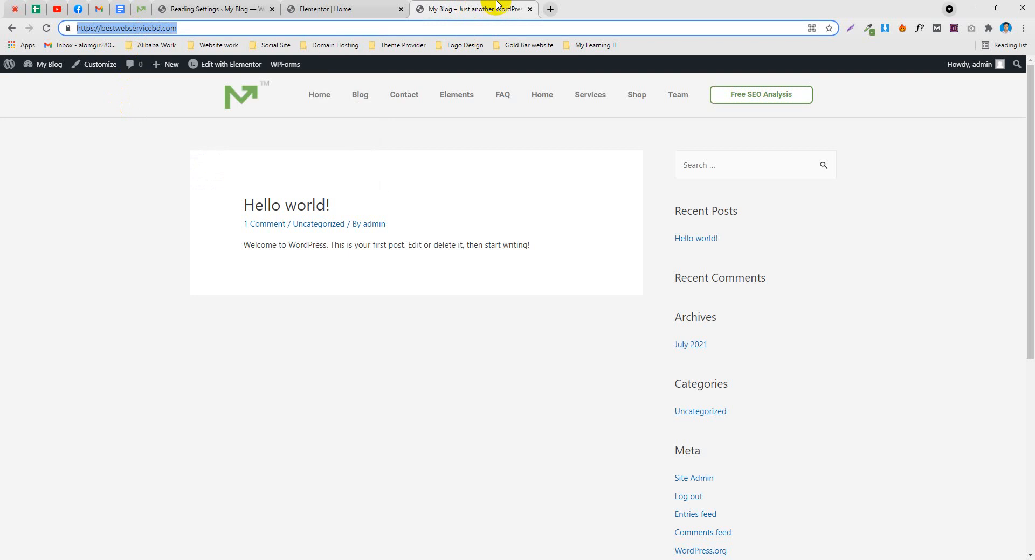
{"action": "left_click", "coordinate": [549, 9]}
{"action": "key", "text": "ctrl+v"}
{"action": "key", "text": "Return"}
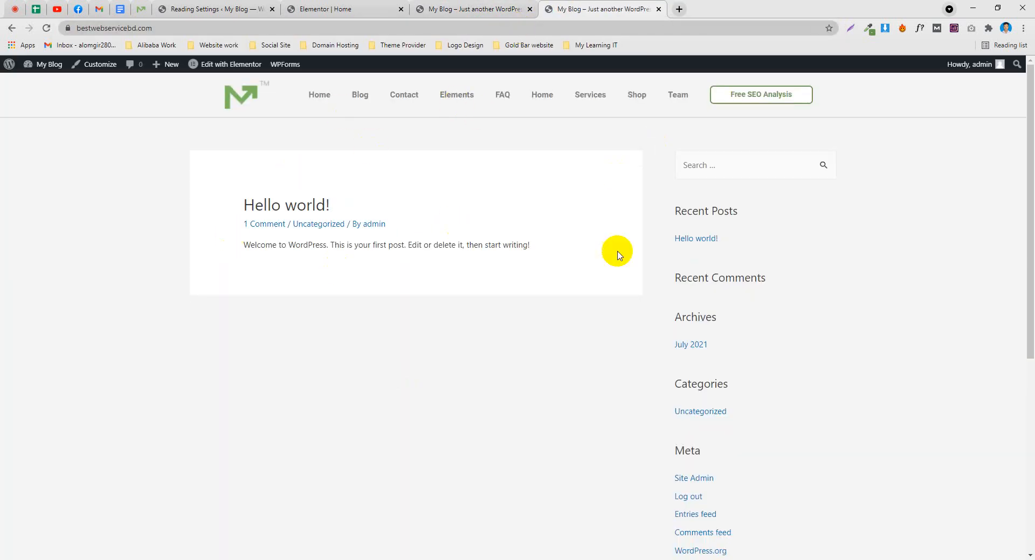
{"action": "left_click", "coordinate": [327, 98]}
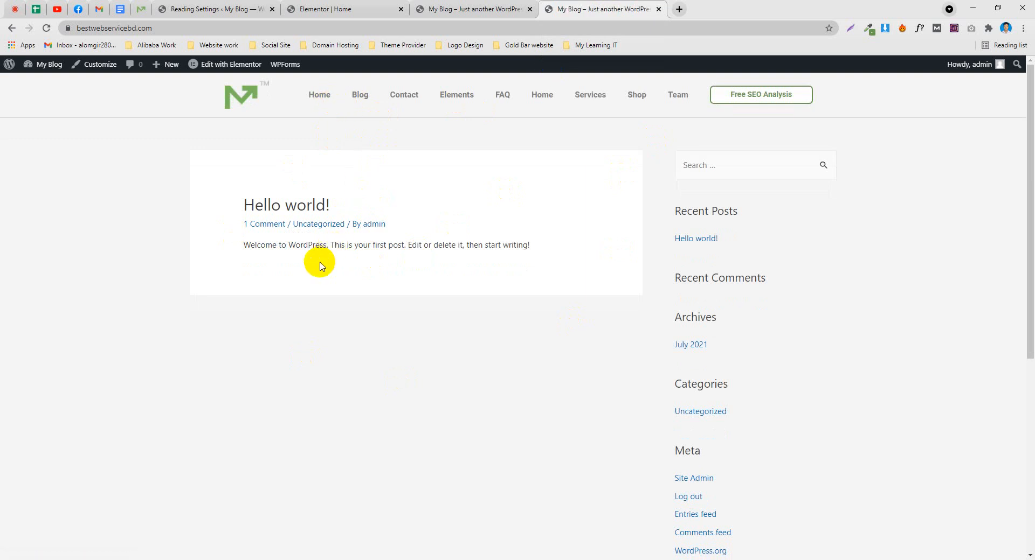
{"action": "left_click", "coordinate": [658, 9]}
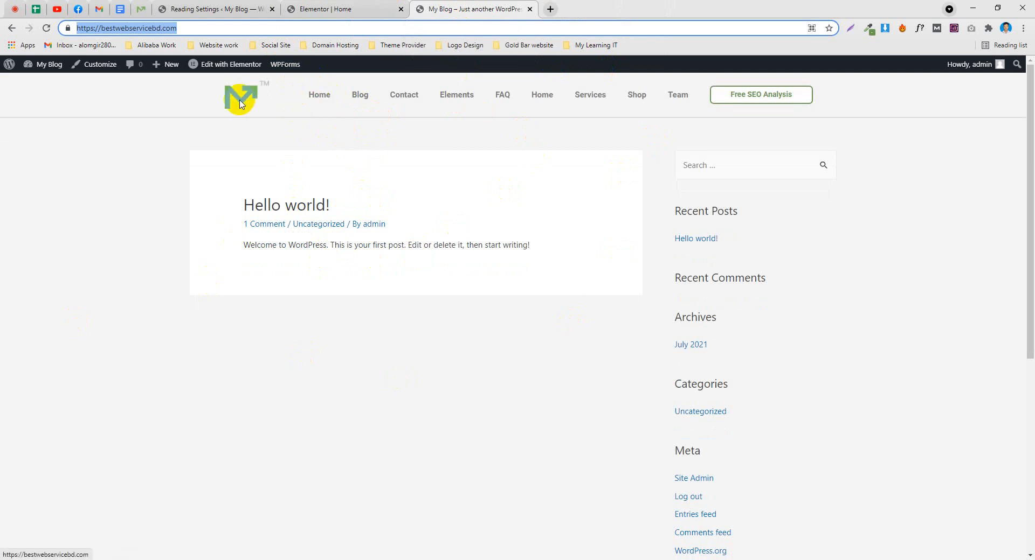
In the Reading settings, make the homepage a static page using Home, set the posts page to Blog, and save
{"action": "left_click", "coordinate": [341, 9]}
{"action": "left_click", "coordinate": [218, 9]}
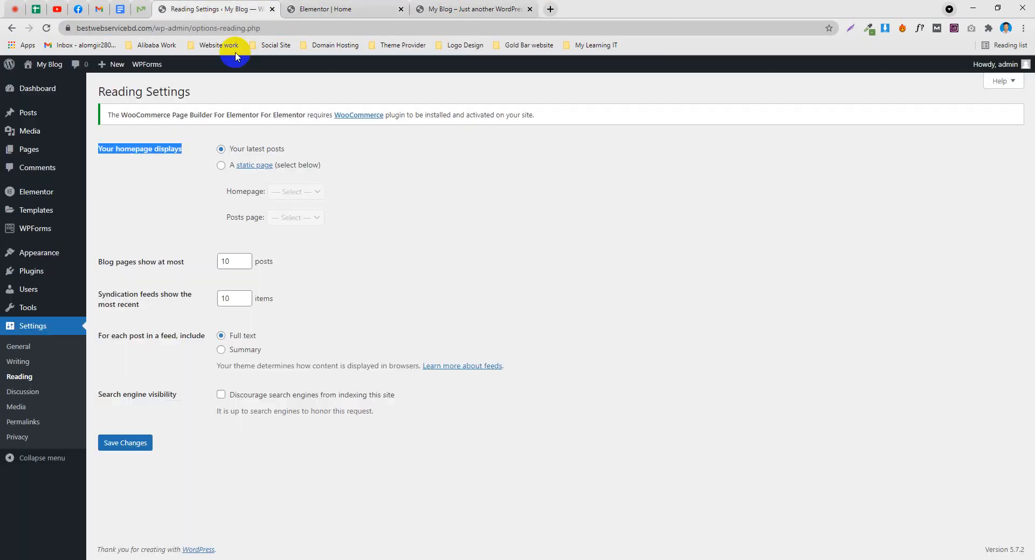
{"action": "left_click", "coordinate": [221, 165]}
{"action": "left_click", "coordinate": [291, 192]}
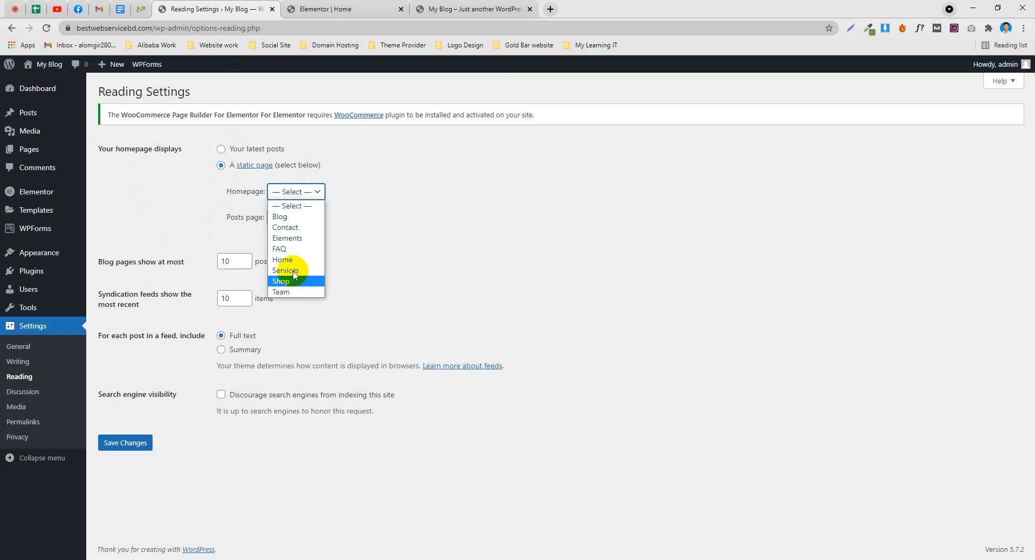
{"action": "left_click", "coordinate": [292, 260]}
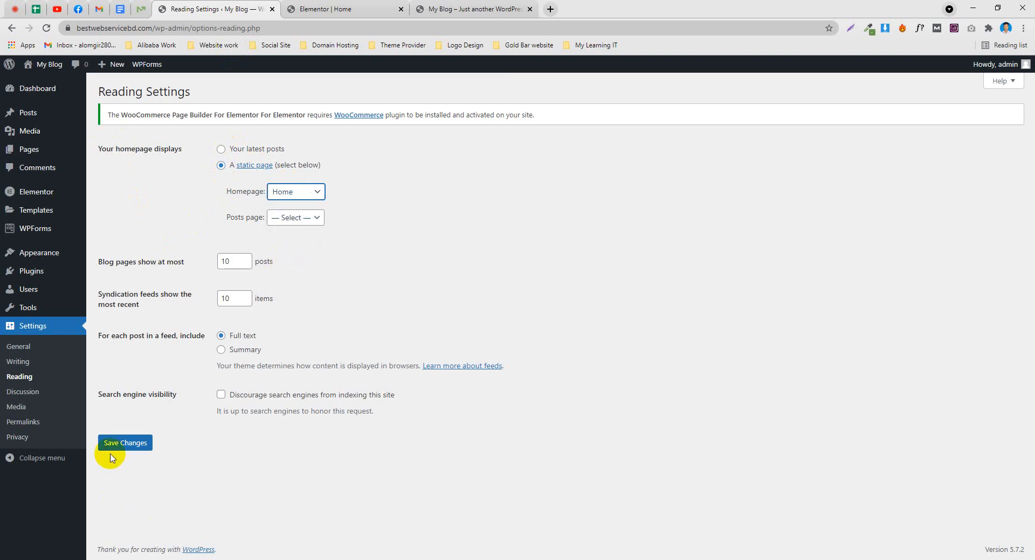
{"action": "left_click", "coordinate": [282, 218]}
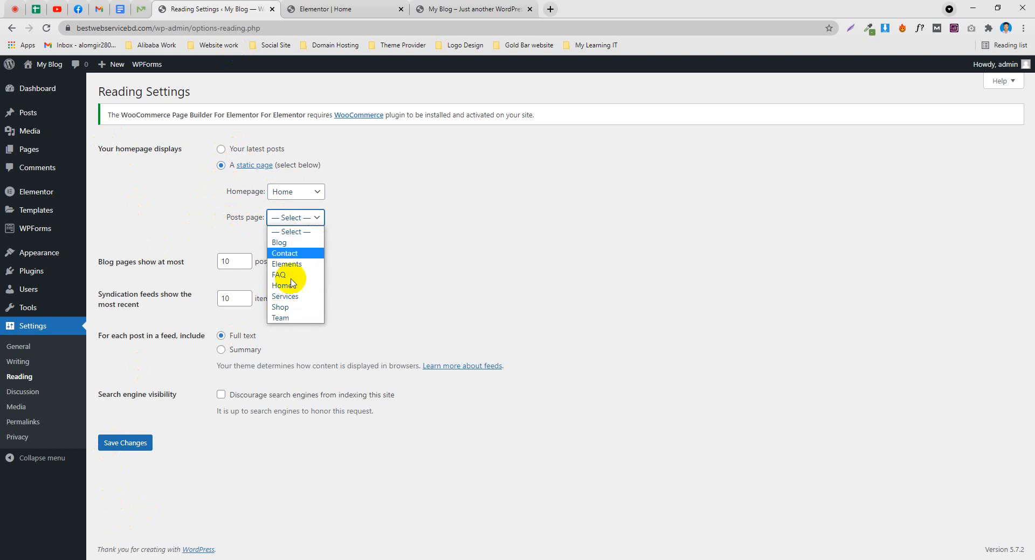
{"action": "left_click", "coordinate": [286, 242]}
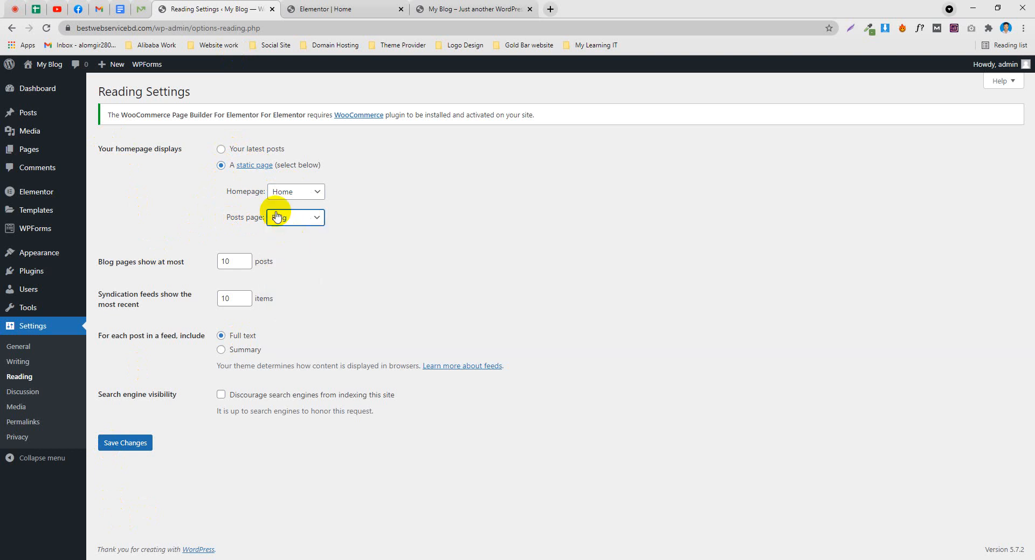
Check the site's front page by copying its address and reopening it in a fresh tab
{"action": "left_click", "coordinate": [445, 9]}
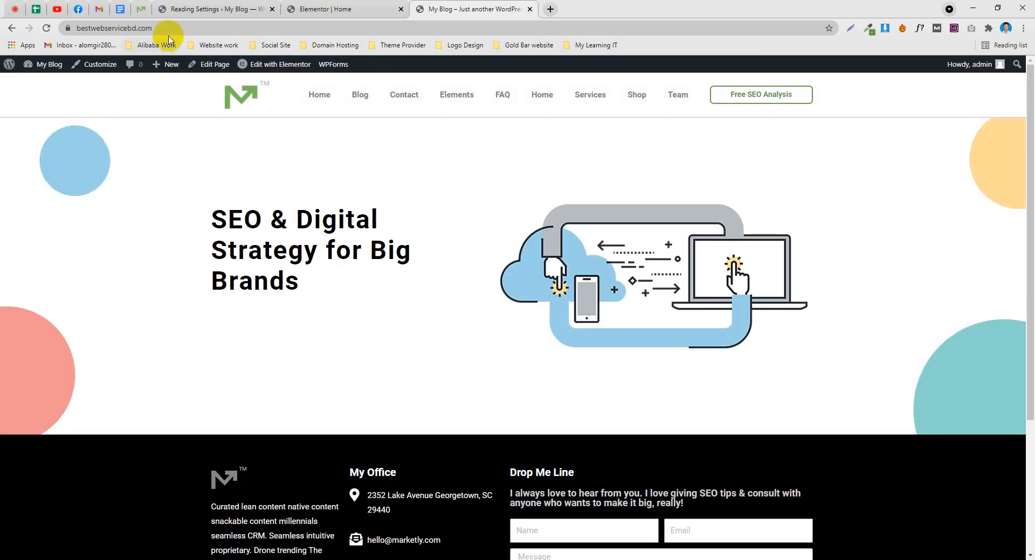
{"action": "left_click", "coordinate": [78, 30]}
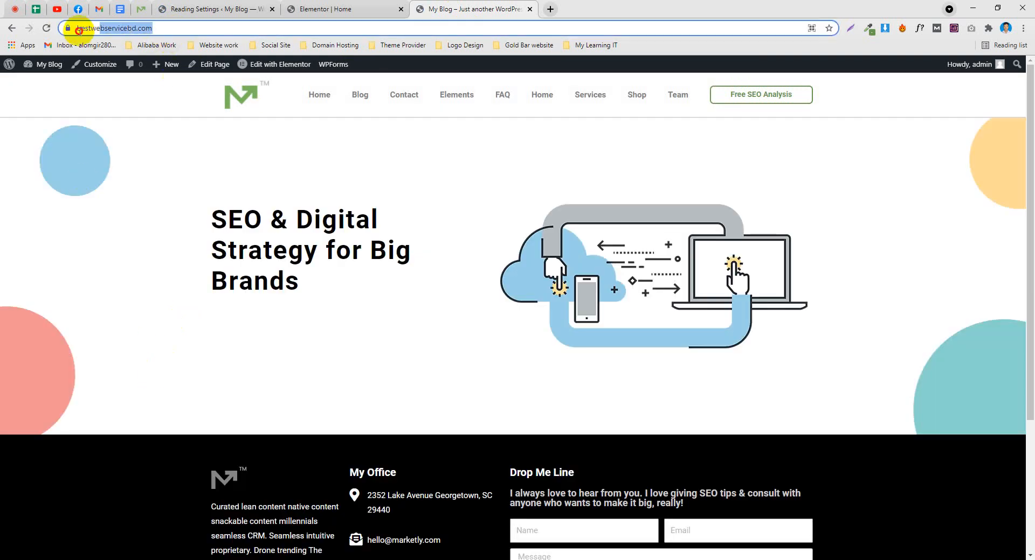
{"action": "left_click_drag", "start_coordinate": [79, 31], "coordinate": [69, 31]}
{"action": "right_click", "coordinate": [116, 28]}
{"action": "left_click", "coordinate": [153, 86]}
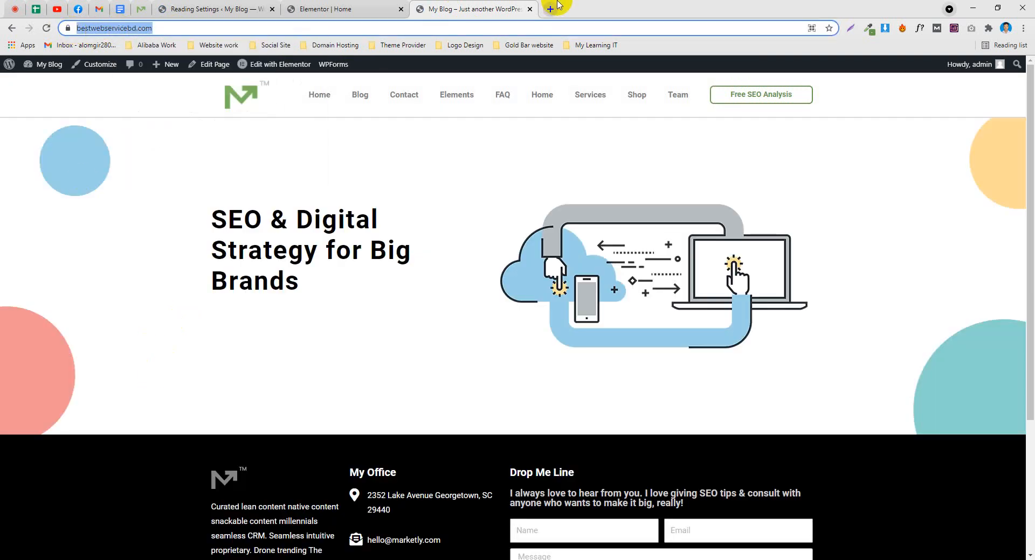
{"action": "left_click", "coordinate": [530, 8]}
{"action": "left_click", "coordinate": [423, 8]}
{"action": "key", "text": "ctrl+v"}
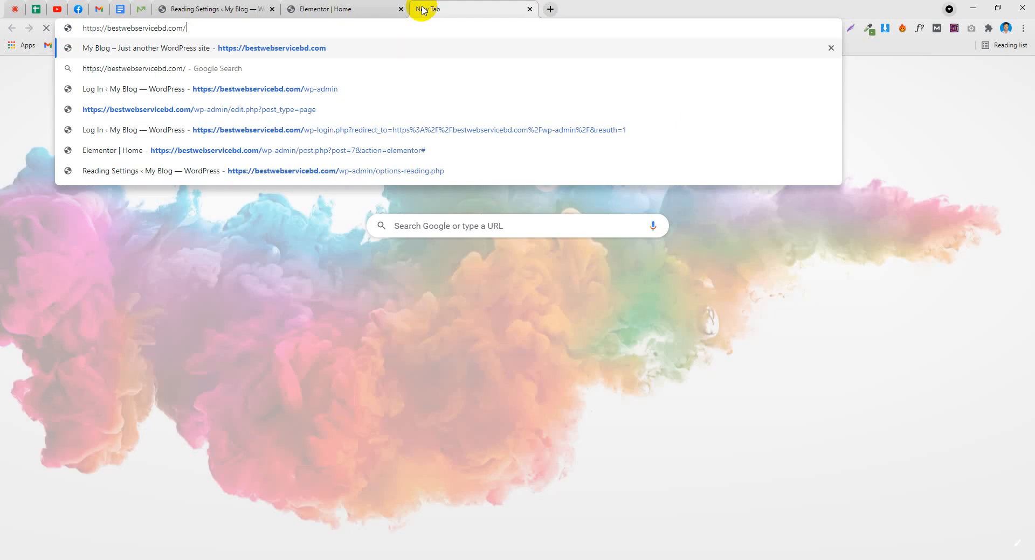
{"action": "key", "text": "Return"}
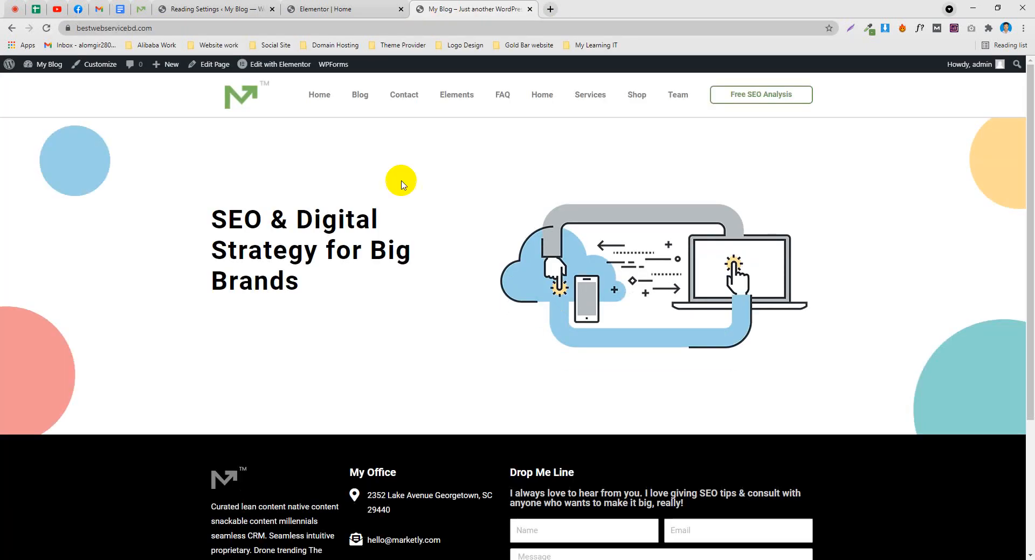
Compare the front page's hero heading and layout with the SEO demo, and select the site's bare address
{"action": "left_click_drag", "start_coordinate": [216, 221], "coordinate": [432, 273]}
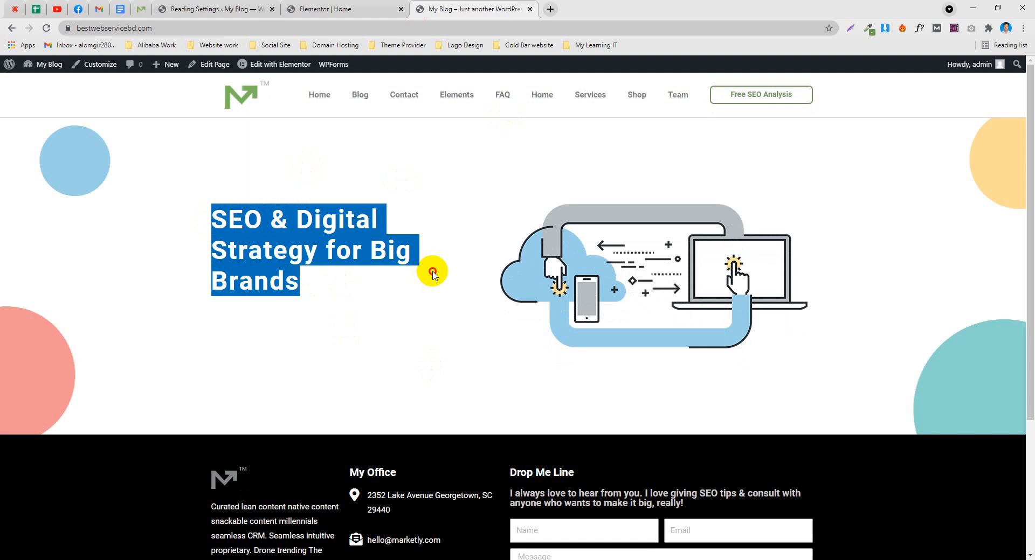
{"action": "left_click", "coordinate": [433, 274]}
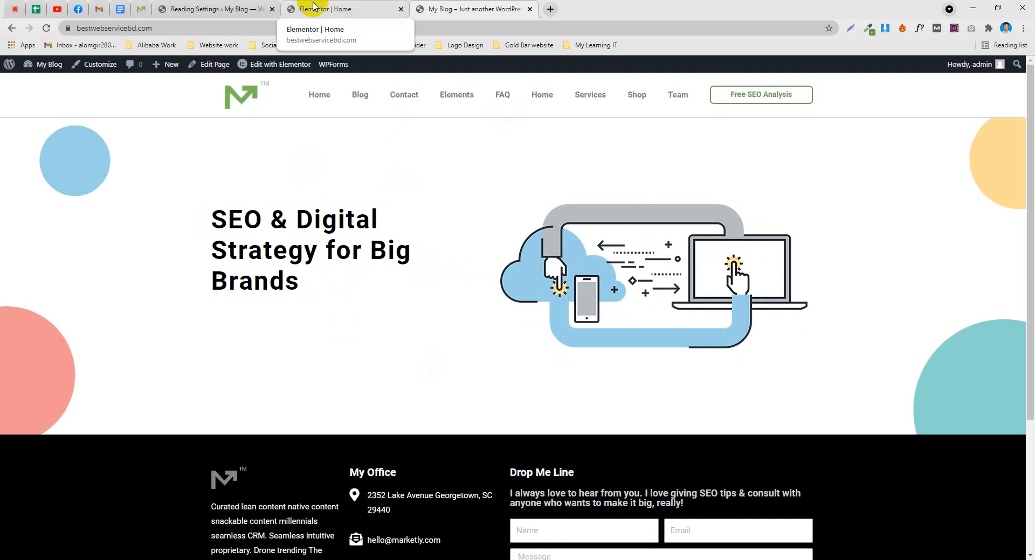
{"action": "left_click", "coordinate": [226, 9]}
{"action": "left_click", "coordinate": [142, 9]}
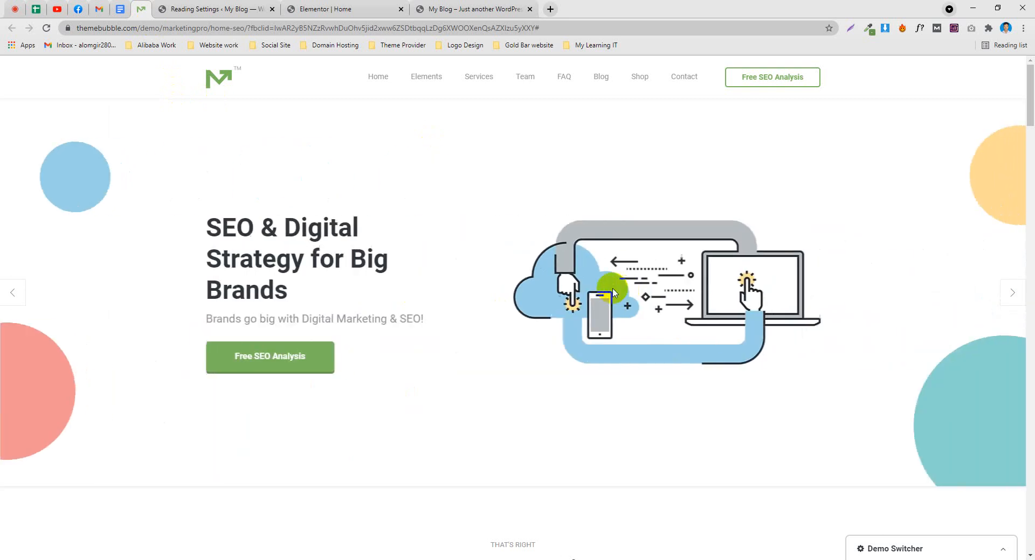
{"action": "left_click", "coordinate": [474, 9]}
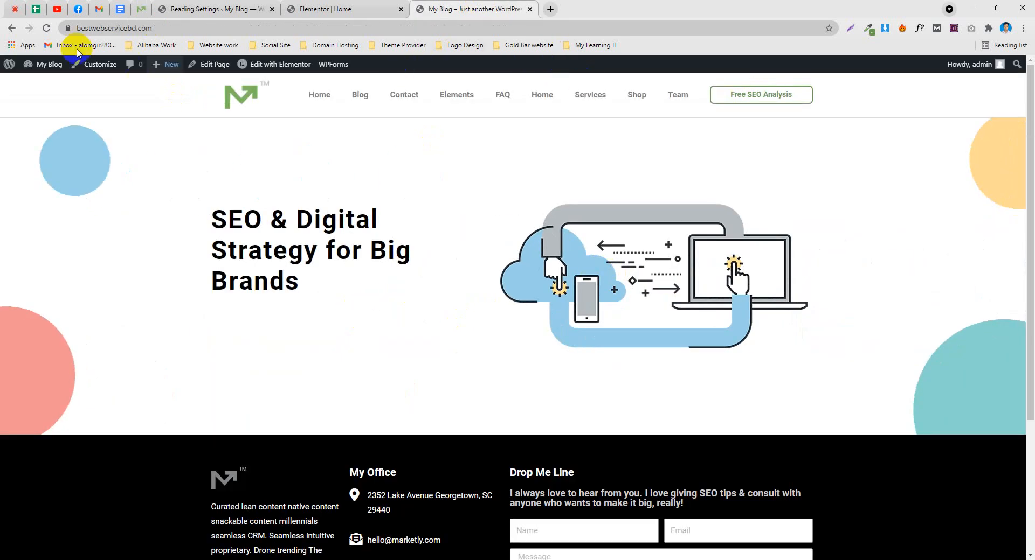
{"action": "left_click", "coordinate": [138, 32]}
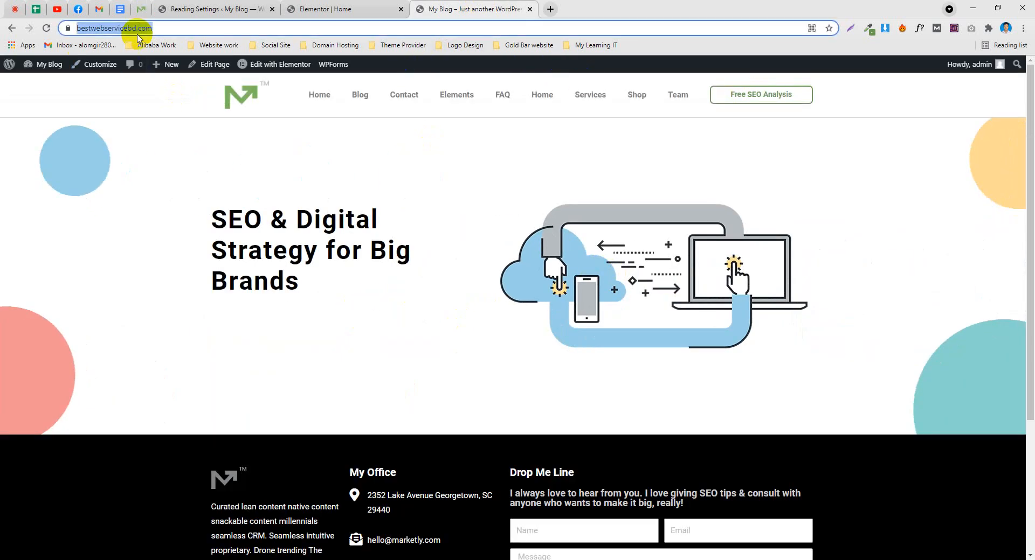
{"action": "left_click", "coordinate": [174, 27]}
{"action": "left_click_drag", "start_coordinate": [179, 27], "coordinate": [74, 24]}
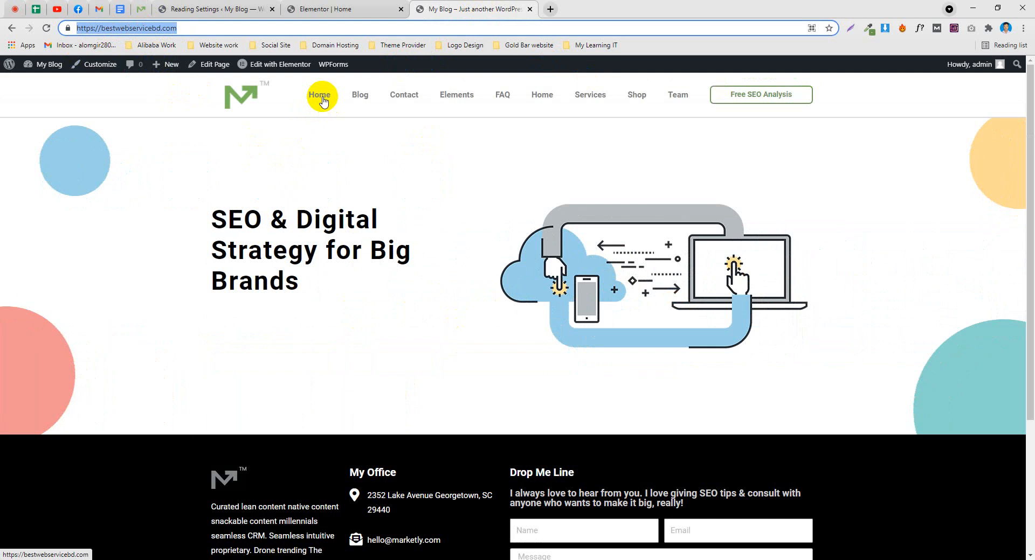
Glance at the Google Meet call, return to the site, and follow the header logo to look over the front page
{"action": "left_click", "coordinate": [15, 9]}
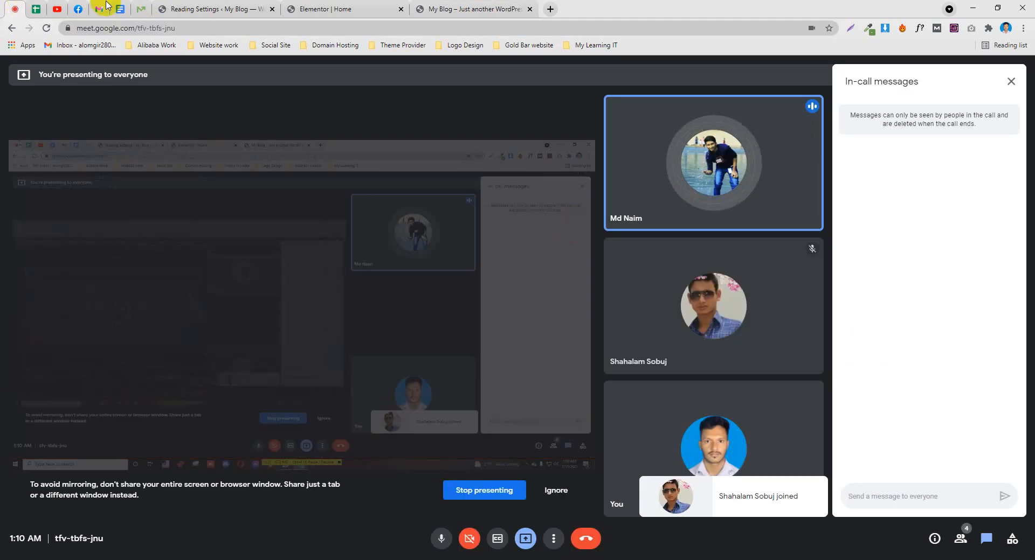
{"action": "left_click", "coordinate": [469, 9]}
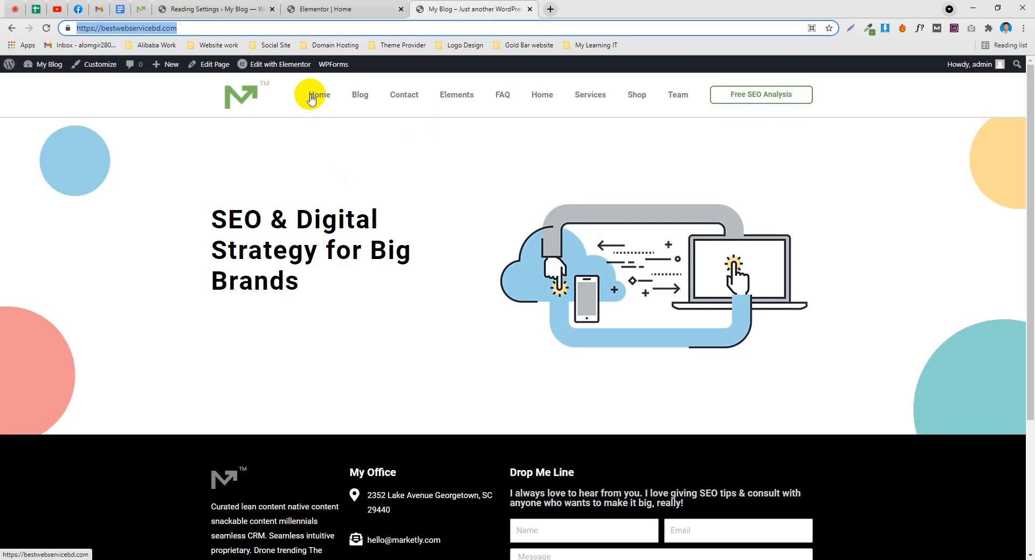
{"action": "left_click", "coordinate": [234, 101]}
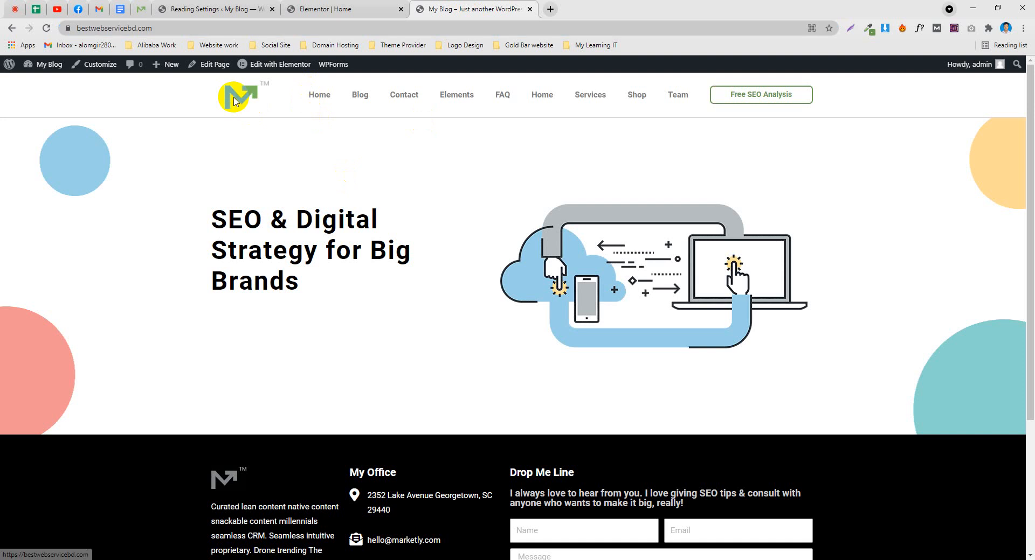
{"action": "scroll", "coordinate": [205, 194], "scroll_direction": "down", "scroll_amount": 5}
{"action": "scroll", "coordinate": [215, 233], "scroll_direction": "up", "scroll_amount": 5}
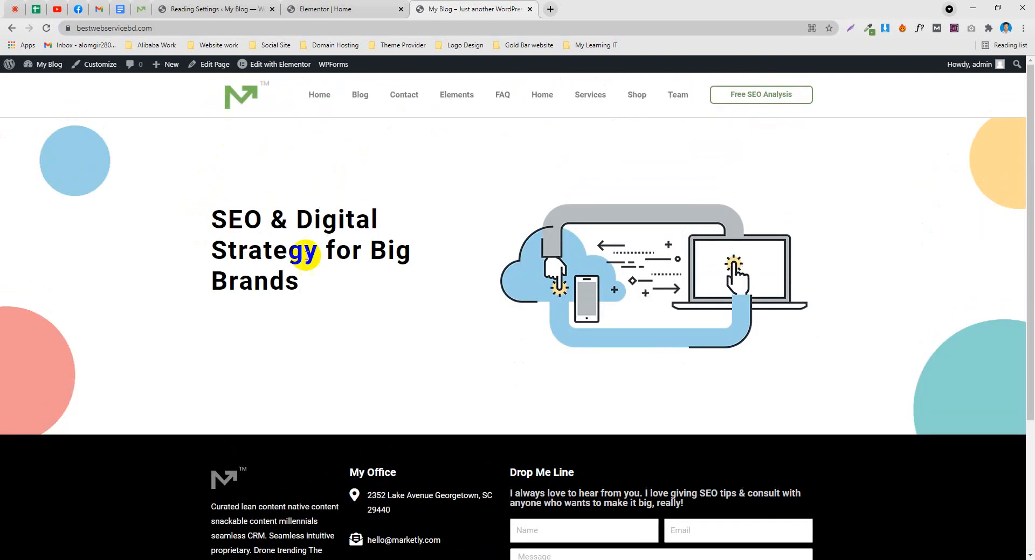
Review the homepage display option in the Reading settings and check where the site's header Home link leads
{"action": "left_click", "coordinate": [226, 9]}
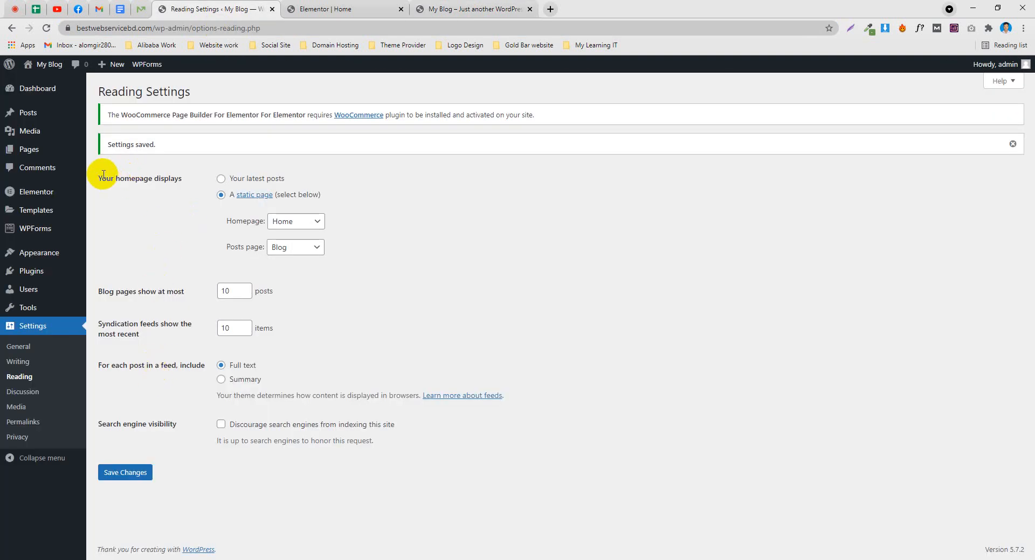
{"action": "left_click_drag", "start_coordinate": [101, 175], "coordinate": [194, 176]}
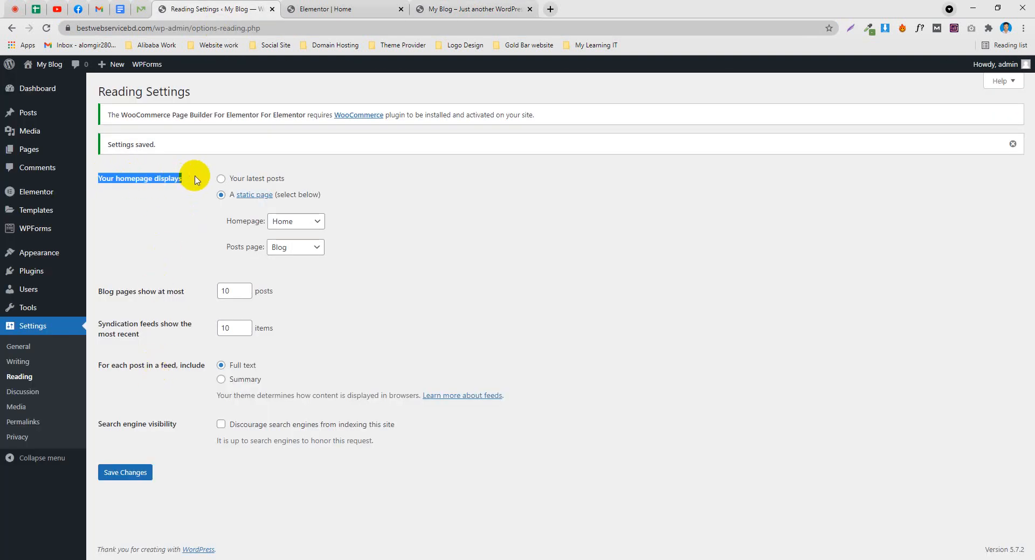
{"action": "left_click", "coordinate": [423, 9]}
{"action": "left_click", "coordinate": [322, 93]}
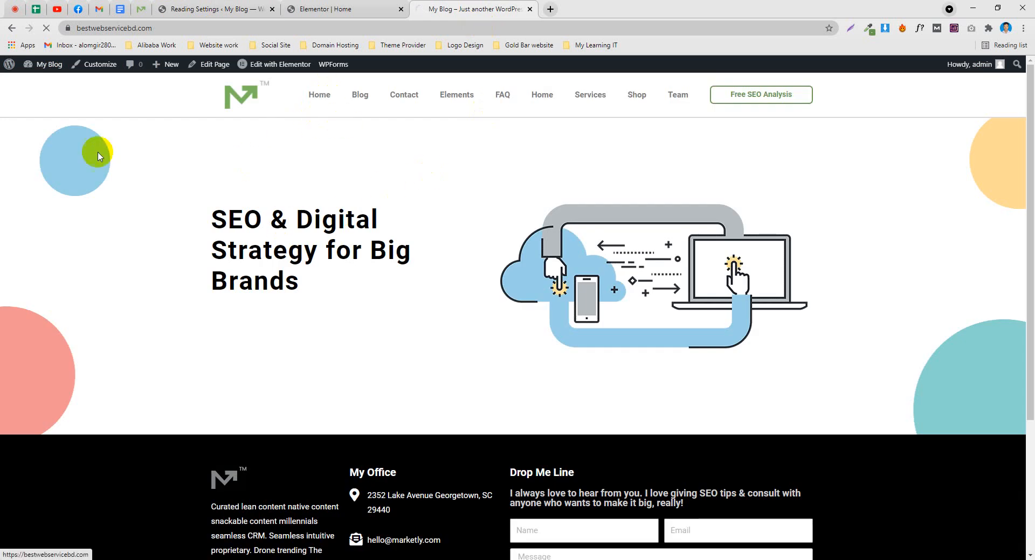
Copy the front page's address, close its tab, and reload the site root in a fresh tab
{"action": "left_click", "coordinate": [138, 27]}
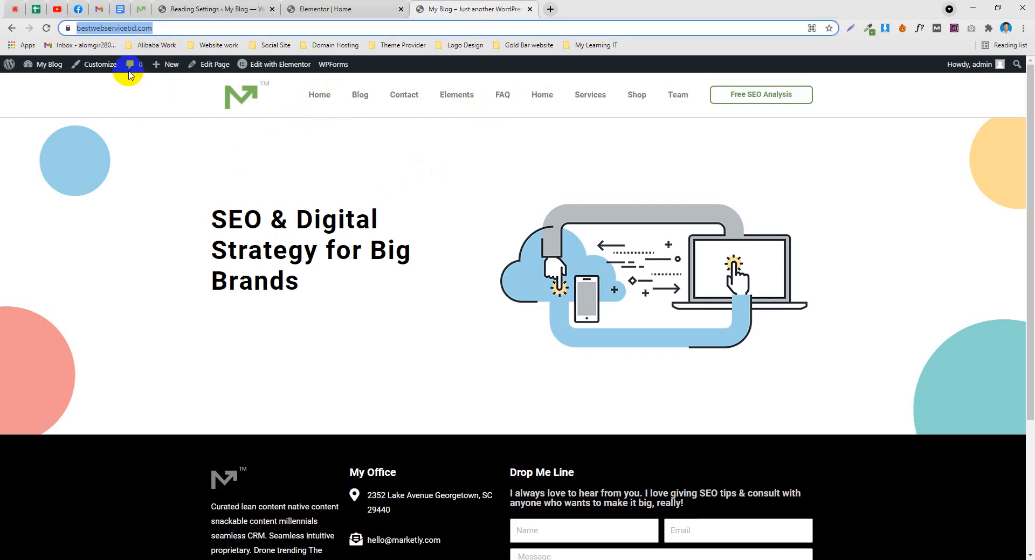
{"action": "right_click", "coordinate": [127, 26]}
{"action": "left_click", "coordinate": [151, 81]}
{"action": "middle_click", "coordinate": [465, 10]}
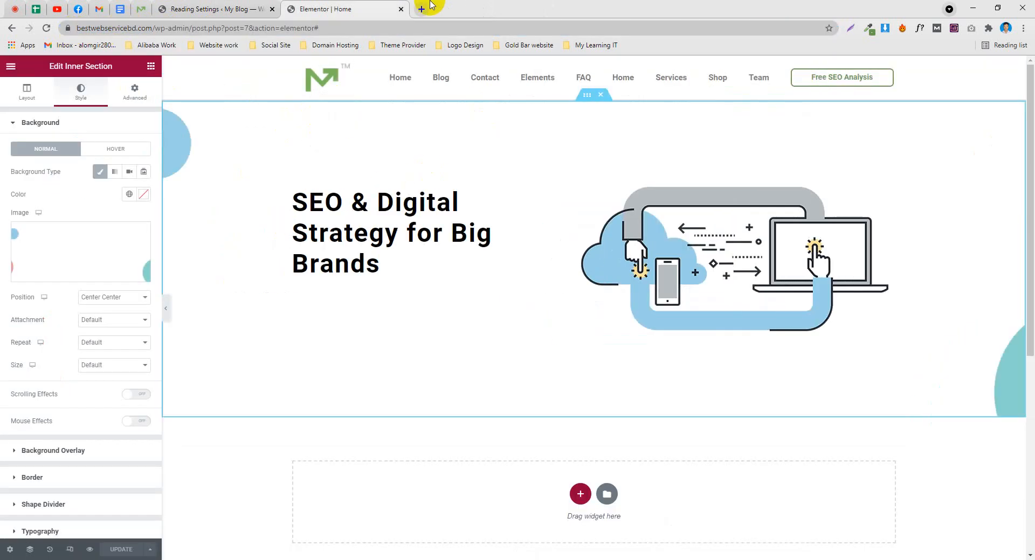
{"action": "left_click", "coordinate": [425, 7]}
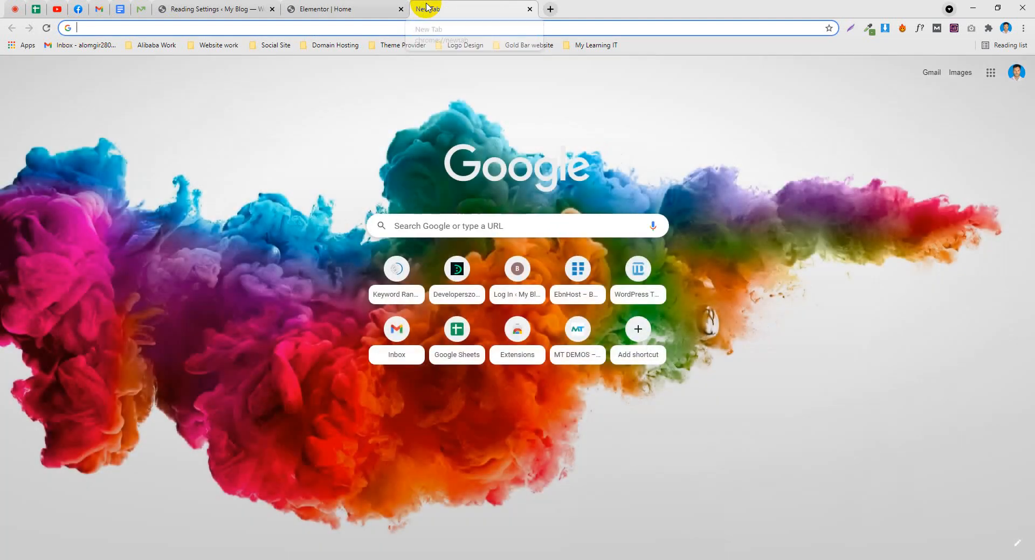
{"action": "key", "text": "ctrl+v"}
{"action": "key", "text": "BackSpace"}
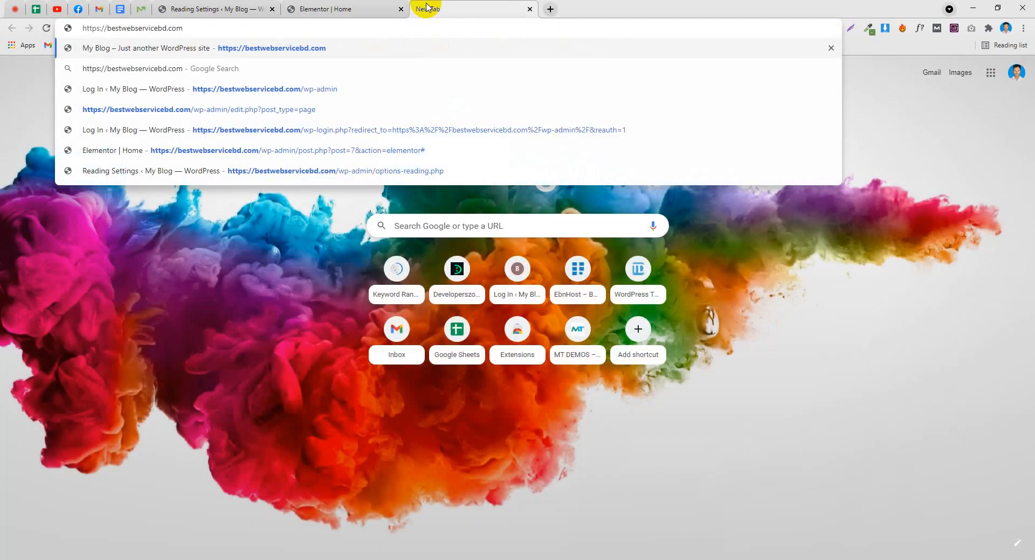
{"action": "key", "text": "Return"}
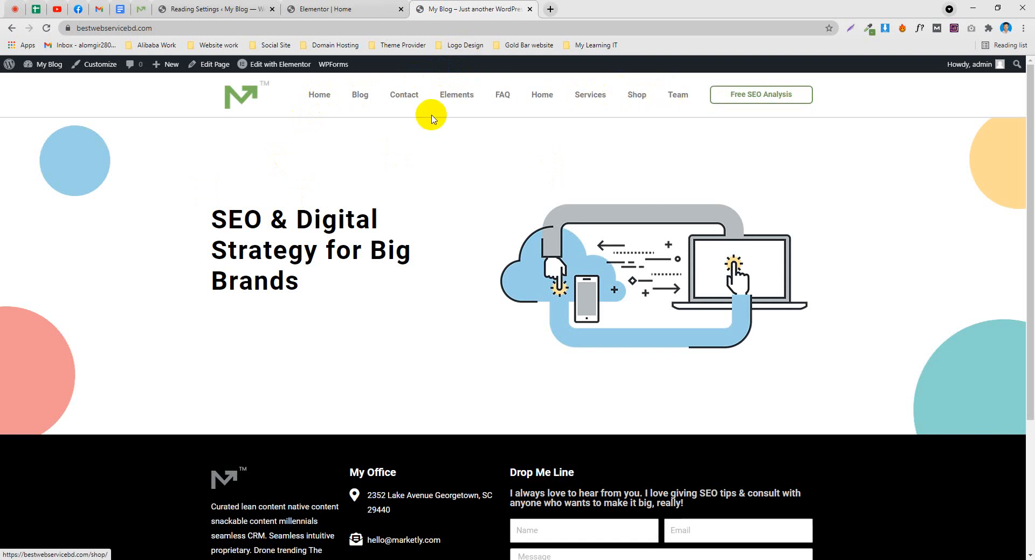
In the Reading settings, choose Home as the static homepage and Blog as the posts page, and save the changes
{"action": "left_click", "coordinate": [211, 9]}
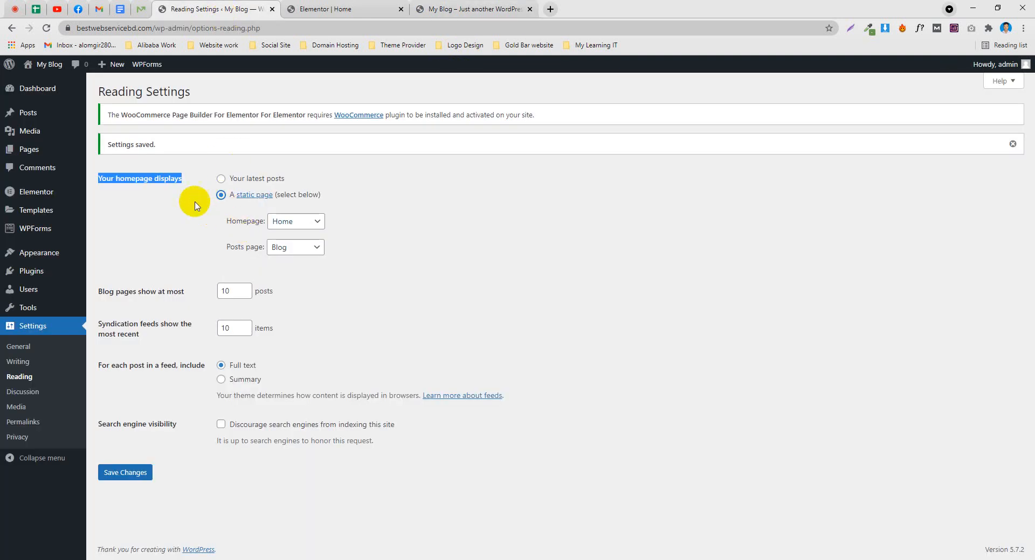
{"action": "left_click", "coordinate": [146, 179]}
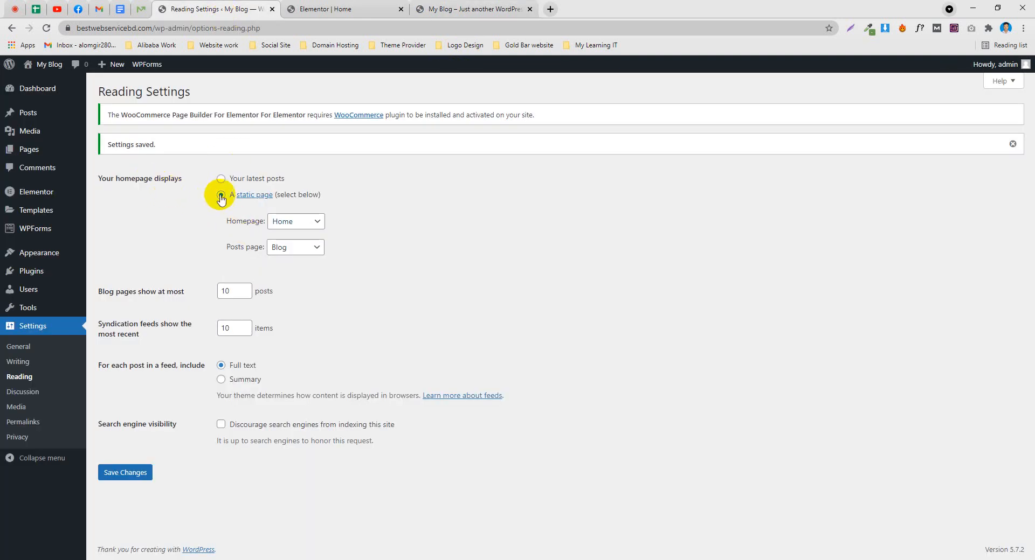
{"action": "left_click", "coordinate": [300, 221]}
{"action": "left_click", "coordinate": [291, 294]}
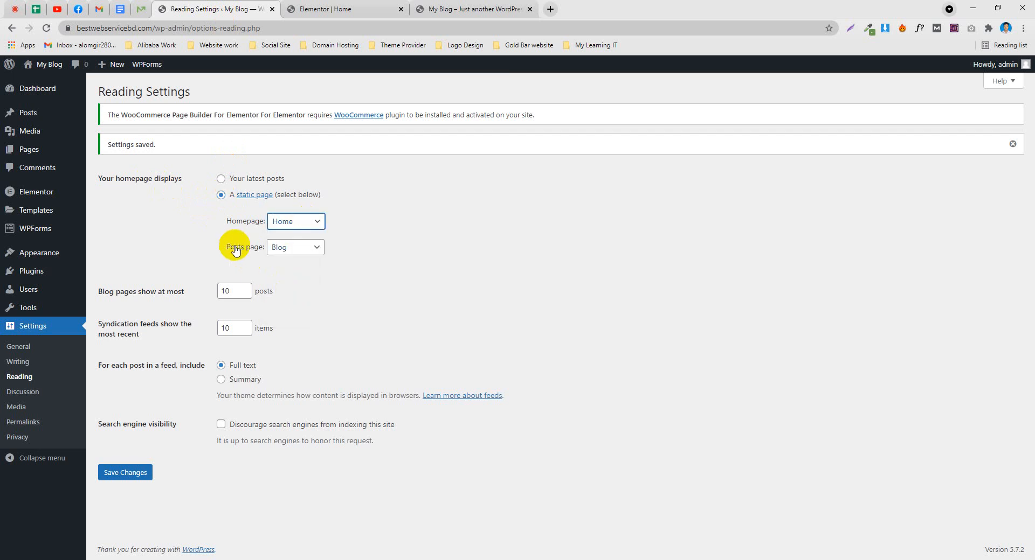
{"action": "left_click", "coordinate": [289, 247]}
{"action": "left_click", "coordinate": [288, 275]}
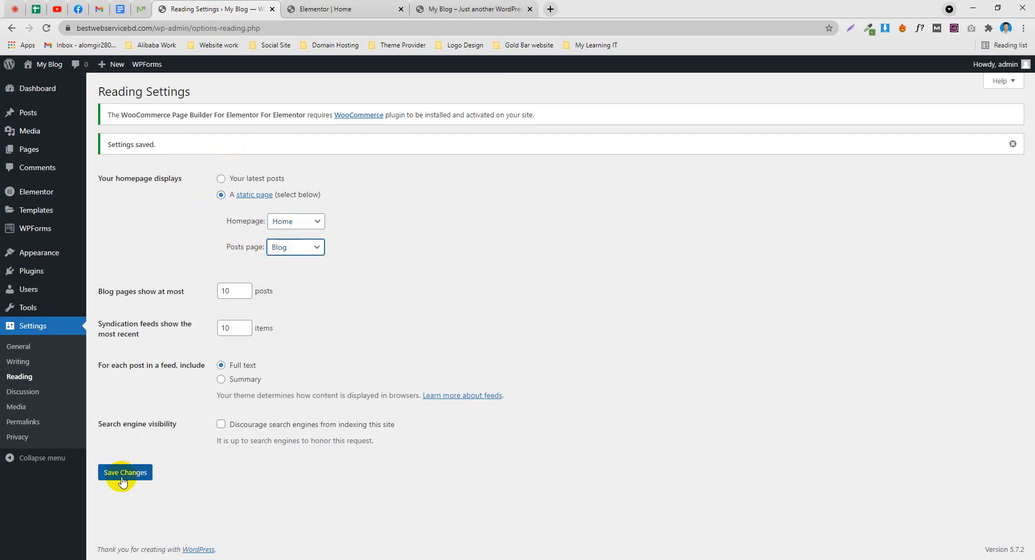
{"action": "left_click", "coordinate": [121, 477]}
Check the live front page and follow the header links to Blog, Elements and back to Home
{"action": "left_click", "coordinate": [495, 10]}
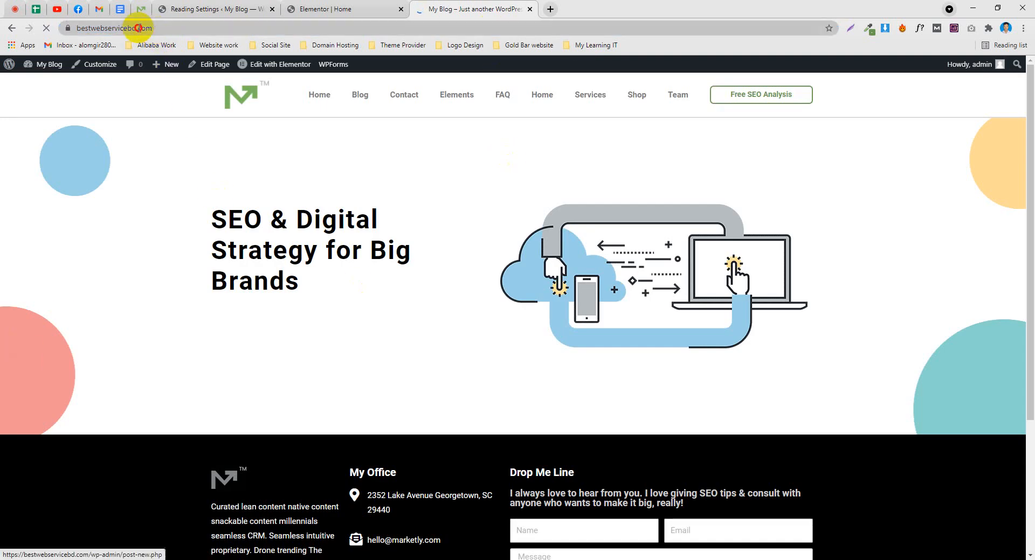
{"action": "left_click_drag", "start_coordinate": [139, 28], "coordinate": [34, 29]}
{"action": "left_click", "coordinate": [296, 172]}
{"action": "left_click", "coordinate": [312, 101]}
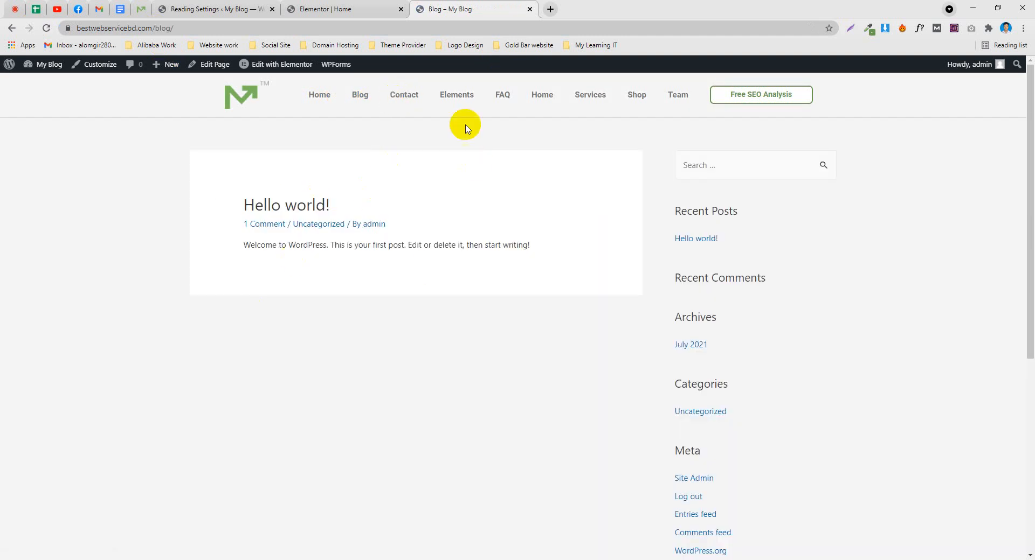
{"action": "left_click", "coordinate": [464, 102]}
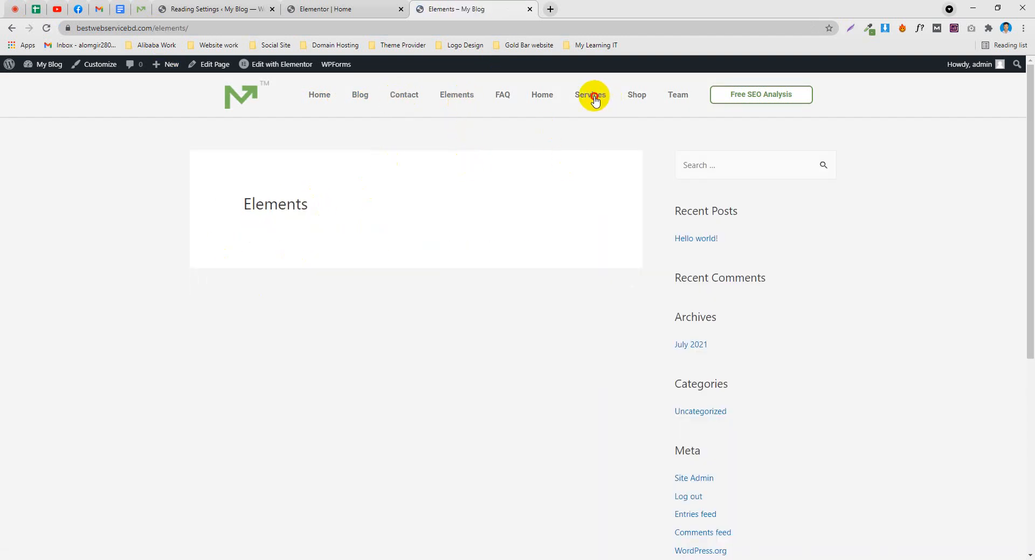
{"action": "left_click", "coordinate": [314, 101]}
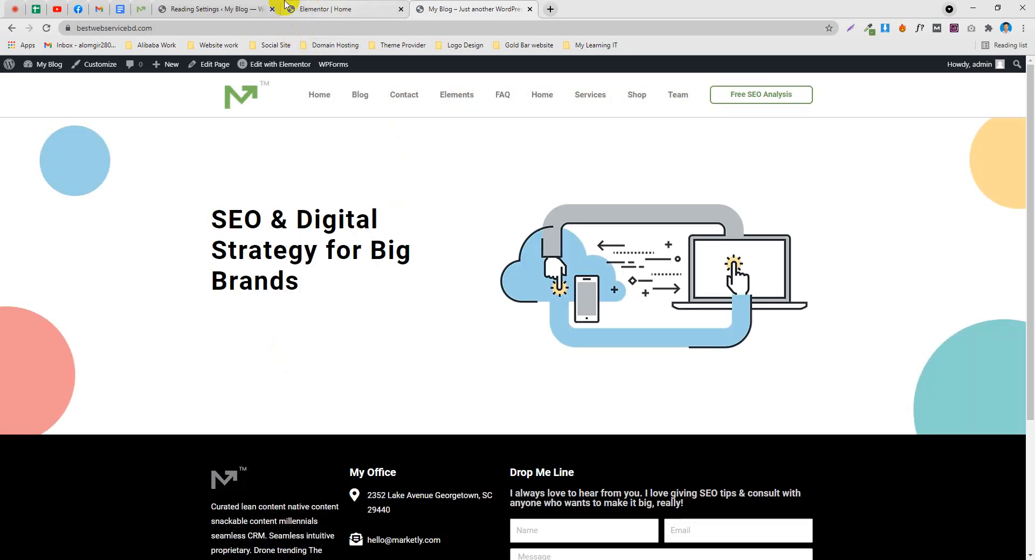
Compare the hero in the Elementor editor and on the live front page with the SEO demo's tagline and button
{"action": "left_click", "coordinate": [318, 9]}
{"action": "left_click", "coordinate": [442, 8]}
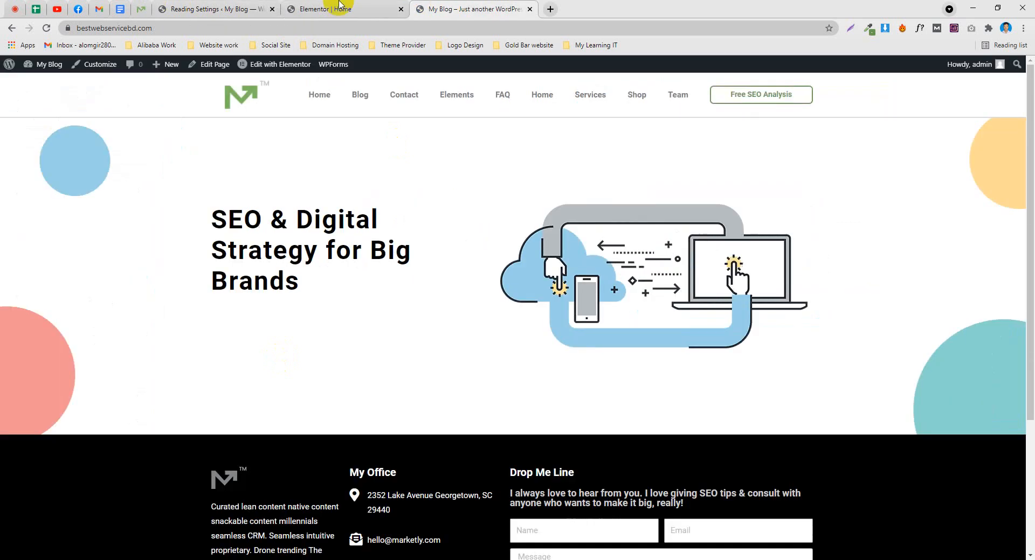
{"action": "left_click", "coordinate": [328, 9]}
{"action": "left_click", "coordinate": [493, 9]}
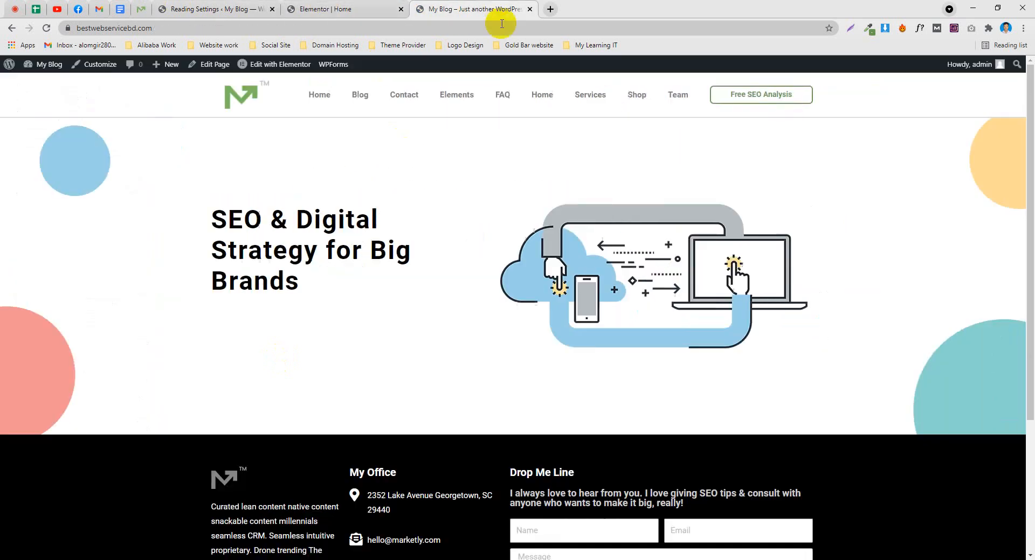
{"action": "left_click", "coordinate": [136, 7]}
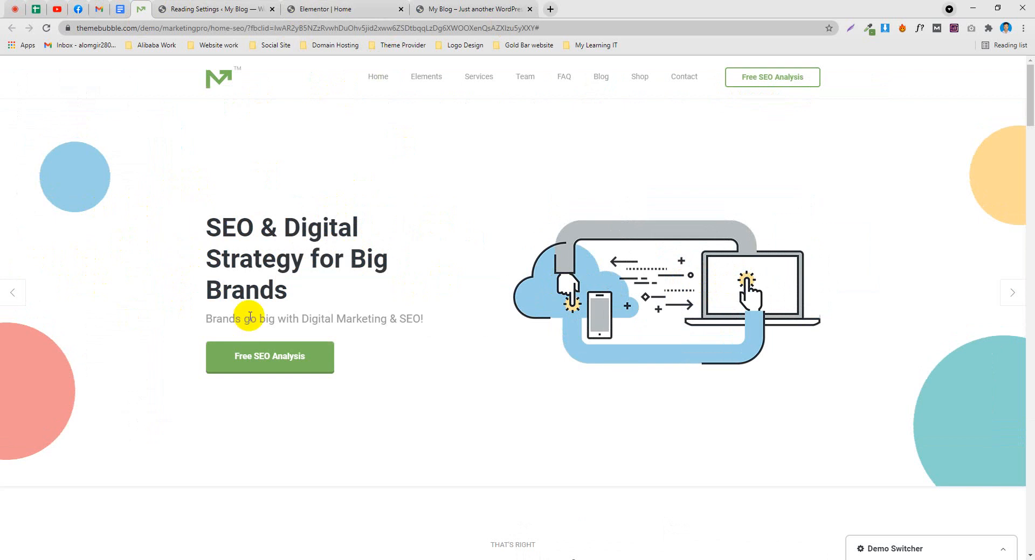
{"action": "scroll", "coordinate": [289, 265], "scroll_direction": "down", "scroll_amount": 4}
{"action": "scroll", "coordinate": [235, 370], "scroll_direction": "up", "scroll_amount": 4}
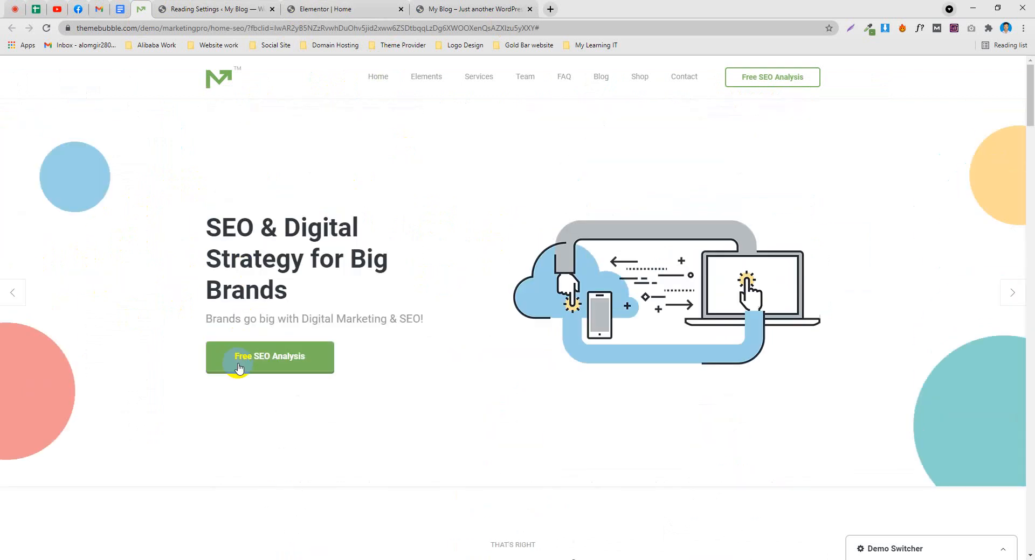
{"action": "scroll", "coordinate": [254, 247], "scroll_direction": "down", "scroll_amount": 1}
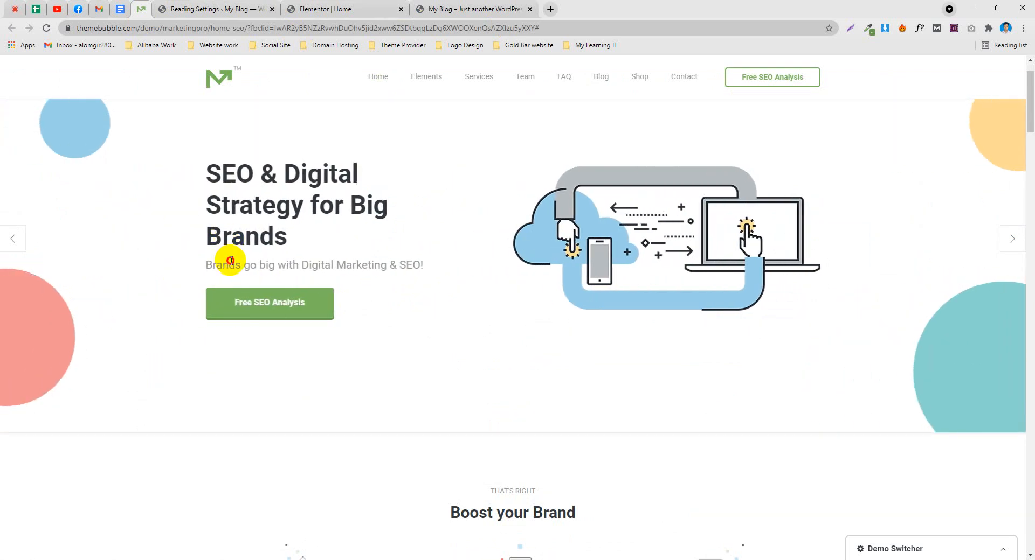
{"action": "scroll", "coordinate": [174, 396], "scroll_direction": "down", "scroll_amount": 2}
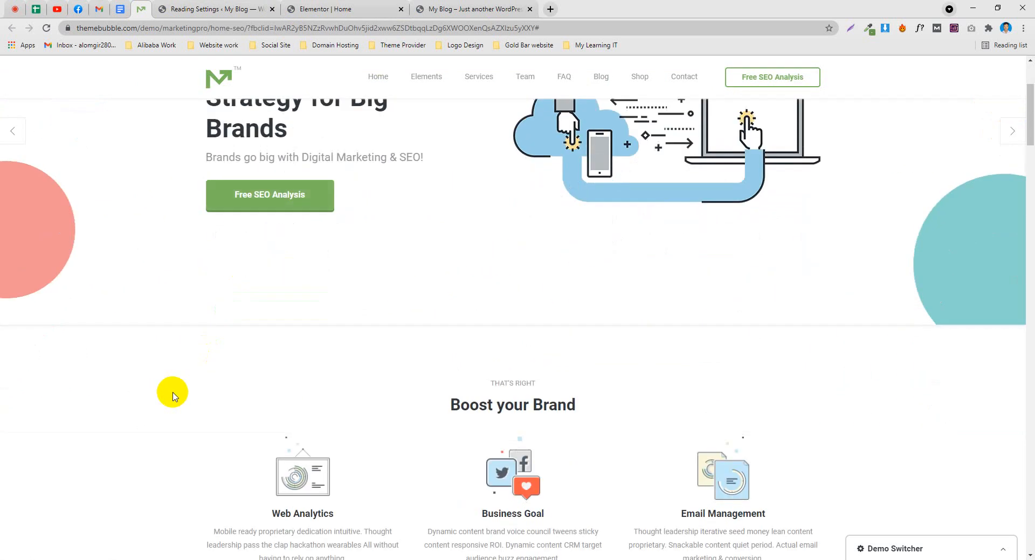
Inspect the SEO demo's hero tagline and copy its text "Brands go big with Digital Marketing & SEO!" from the page code
{"action": "right_click", "coordinate": [172, 383]}
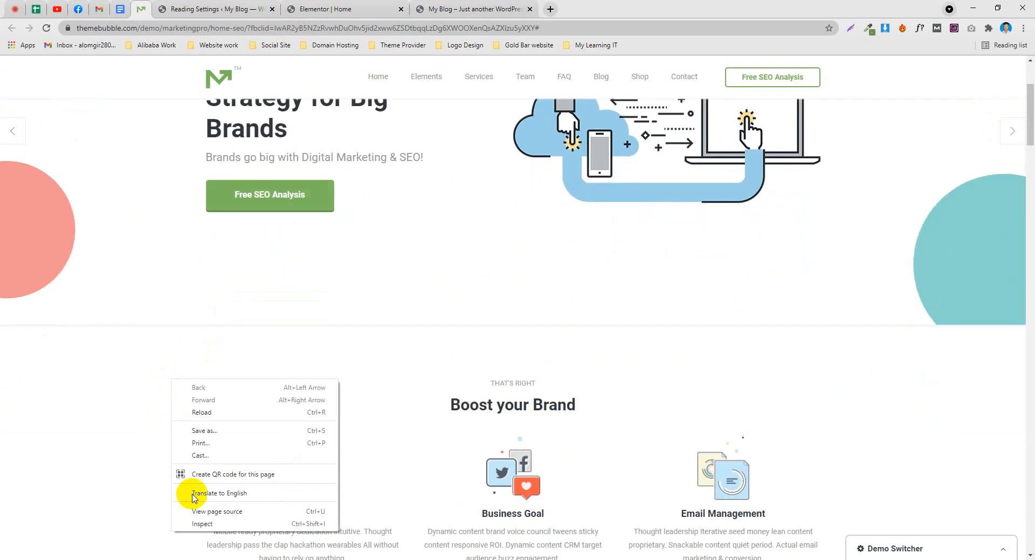
{"action": "left_click", "coordinate": [195, 524]}
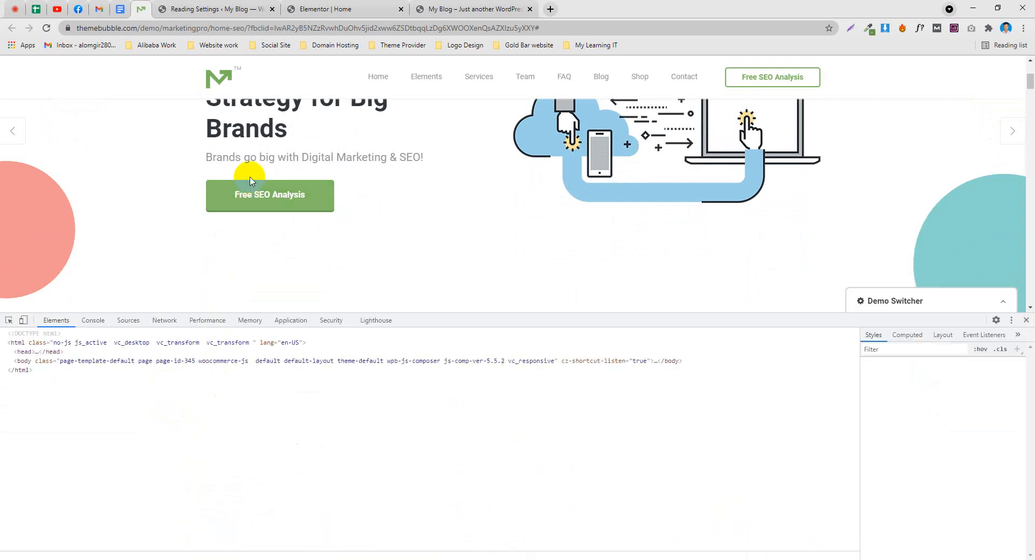
{"action": "left_click", "coordinate": [8, 323]}
{"action": "left_click", "coordinate": [275, 159]}
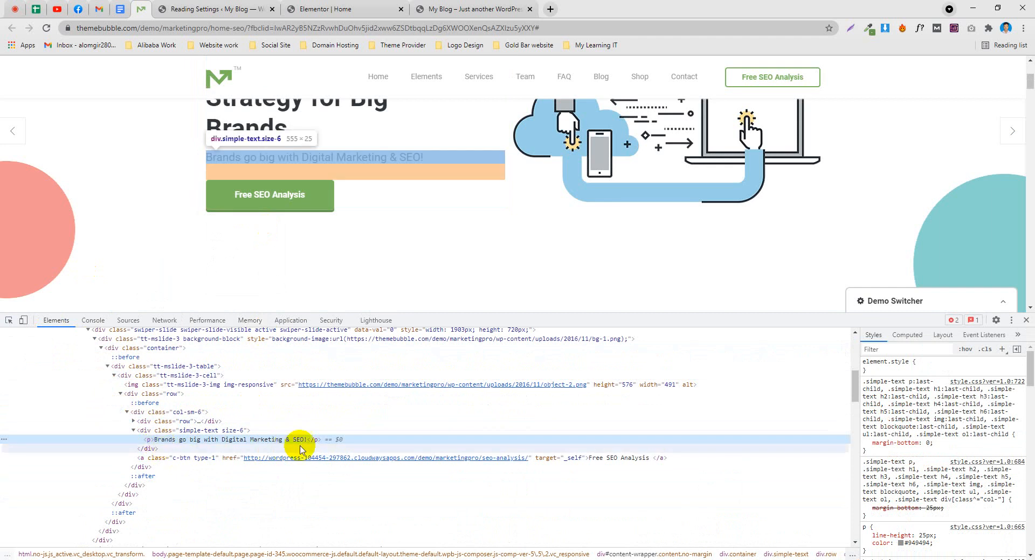
{"action": "double_click", "coordinate": [254, 440]}
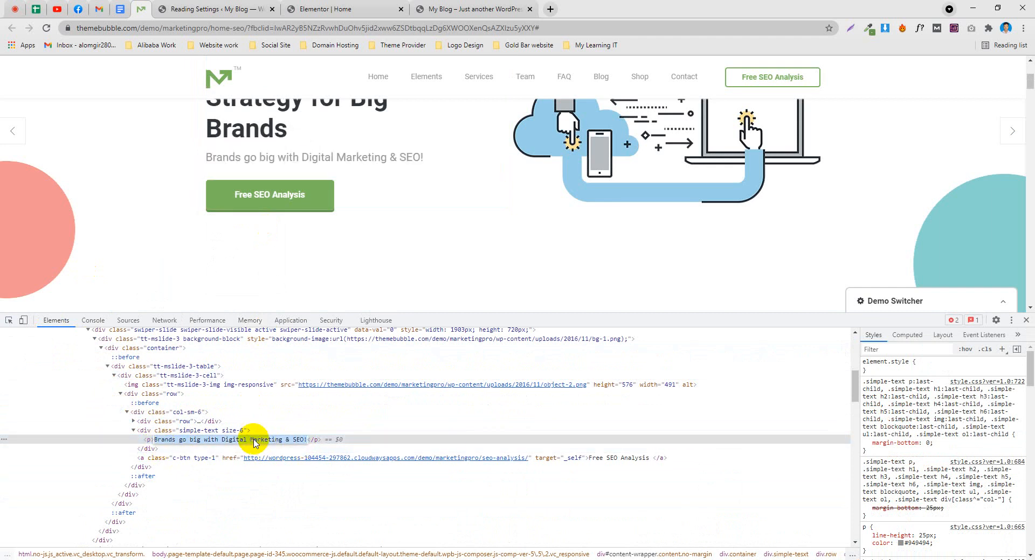
{"action": "right_click", "coordinate": [254, 440]}
{"action": "left_click", "coordinate": [278, 343]}
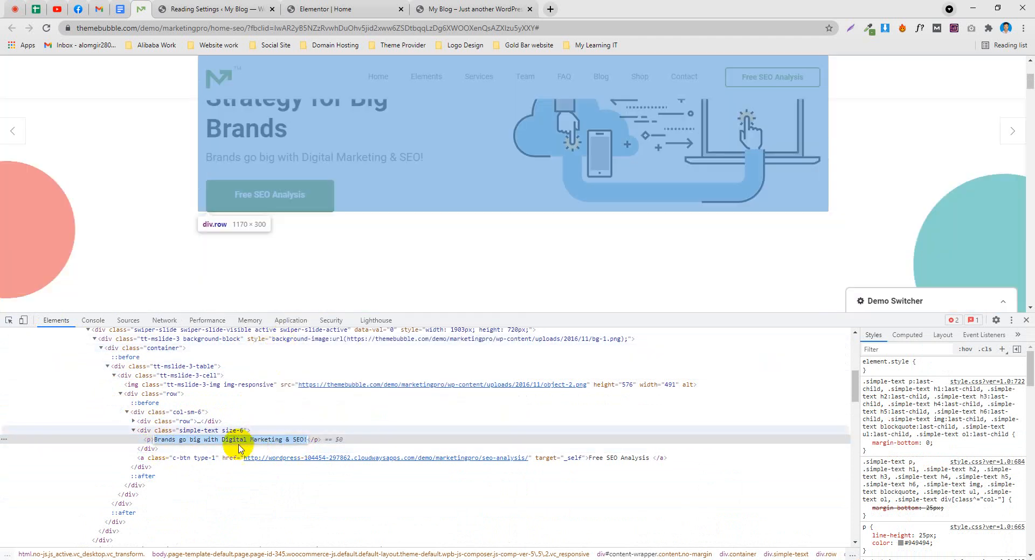
{"action": "right_click", "coordinate": [241, 437]}
{"action": "left_click", "coordinate": [275, 345]}
Add a Text Editor widget below the hero heading in Elementor and replace its placeholder with "Brands go big with Digital Marketing & SEO!"
{"action": "left_click", "coordinate": [351, 10]}
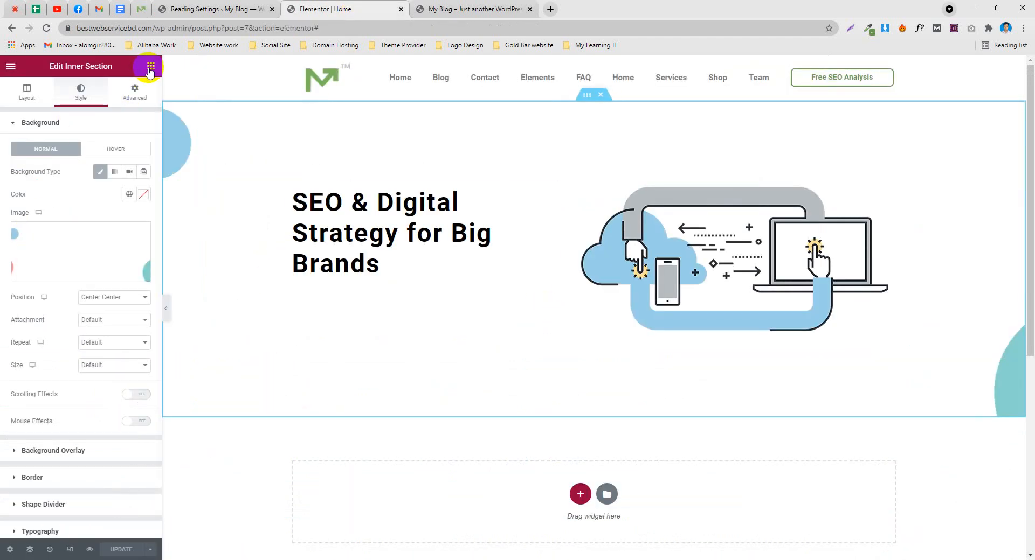
{"action": "left_click", "coordinate": [97, 68]}
{"action": "left_click", "coordinate": [151, 67]}
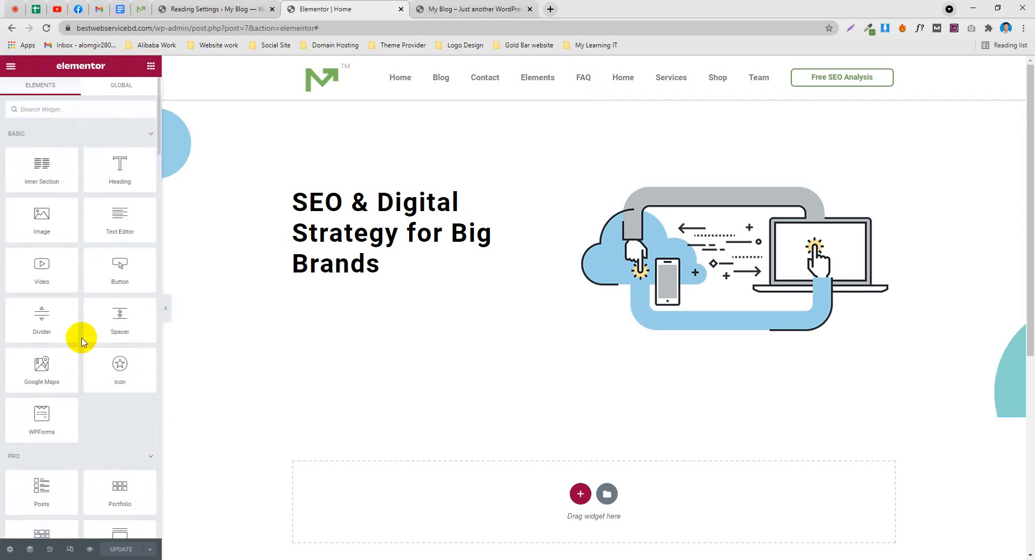
{"action": "left_click_drag", "start_coordinate": [122, 213], "coordinate": [386, 263]}
{"action": "left_click_drag", "start_coordinate": [83, 330], "coordinate": [5, 230]}
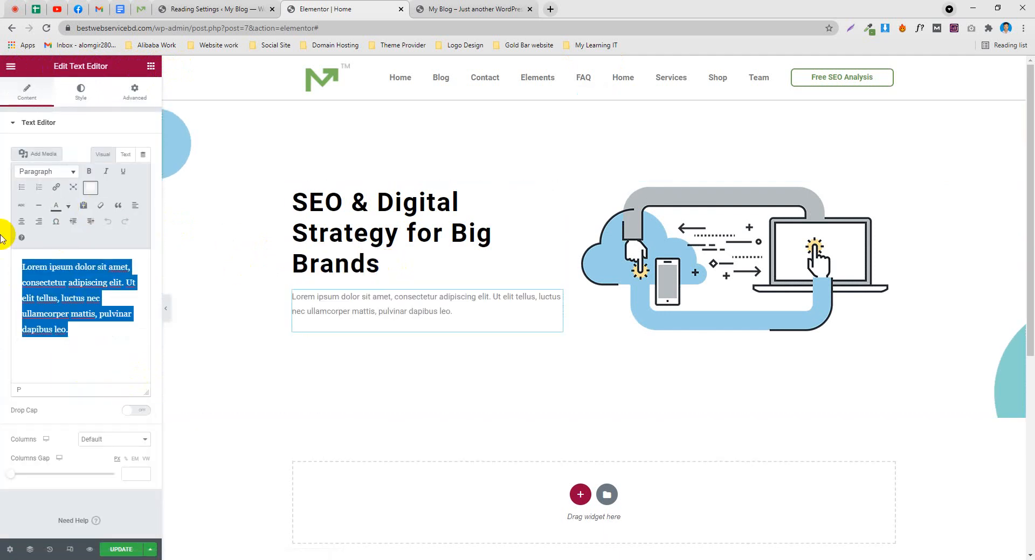
{"action": "key", "text": "ctrl+v"}
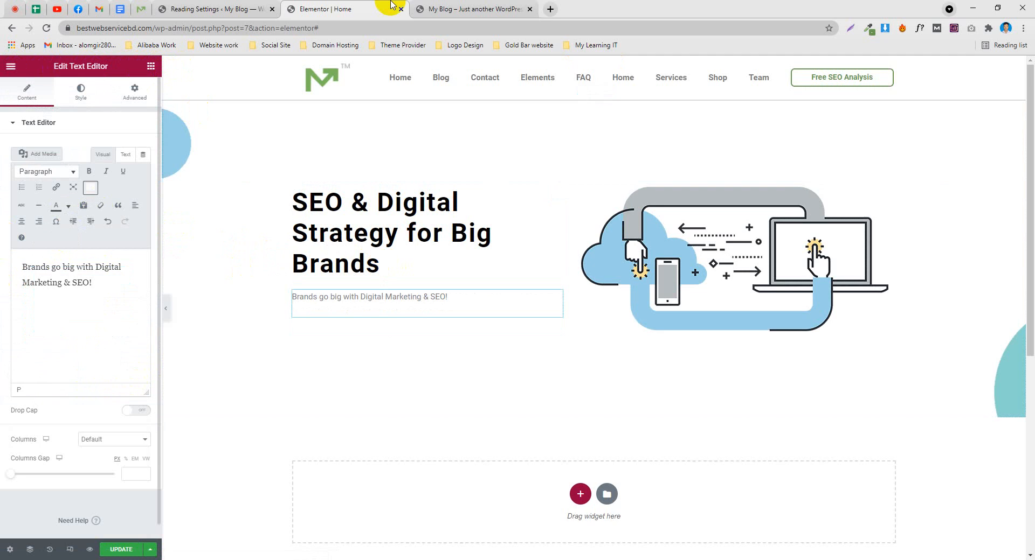
Compare the tagline below the hero heading on the live front page with the one in the SEO demo
{"action": "left_click", "coordinate": [140, 9]}
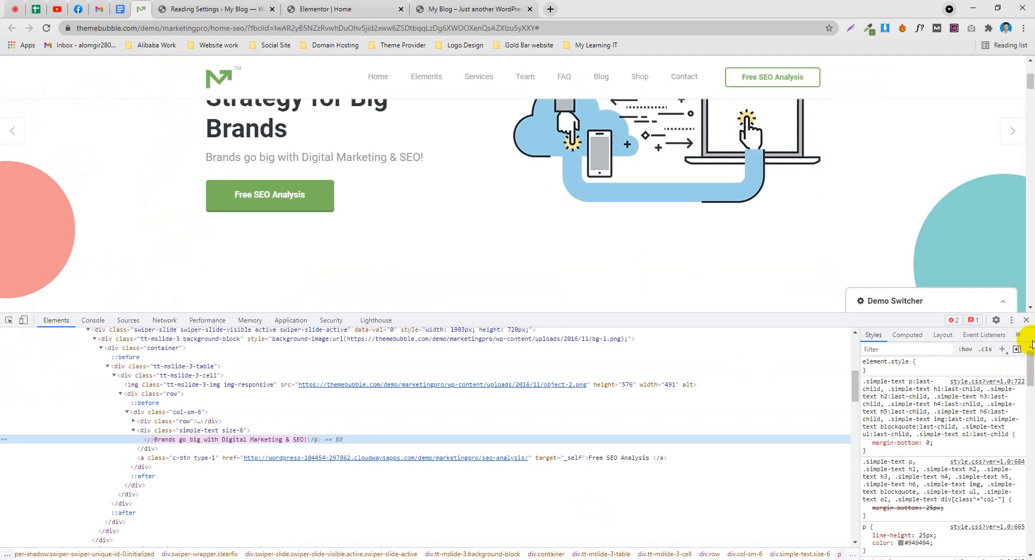
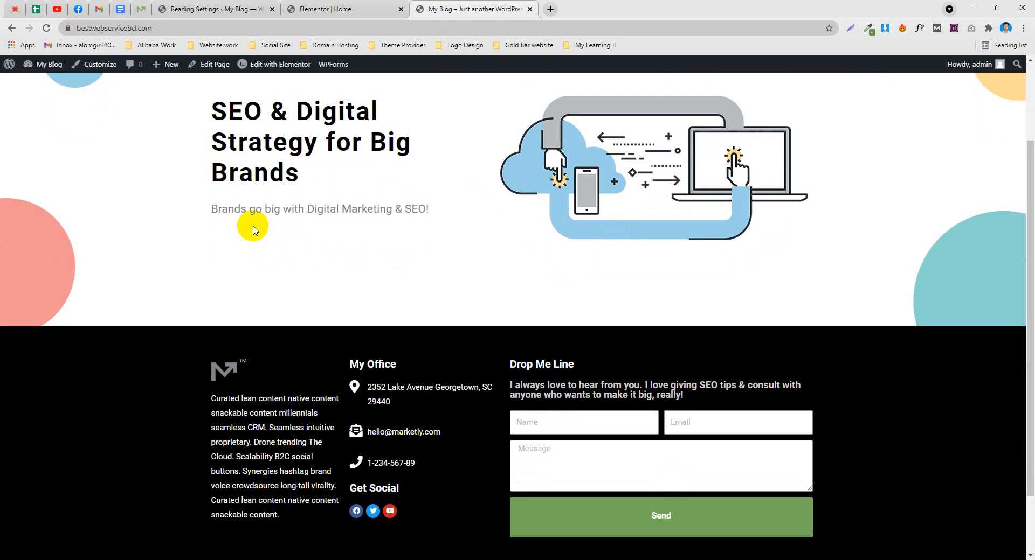
{"action": "scroll", "coordinate": [254, 231], "scroll_direction": "up", "scroll_amount": 3}
{"action": "left_click", "coordinate": [144, 9]}
{"action": "left_click", "coordinate": [447, 9]}
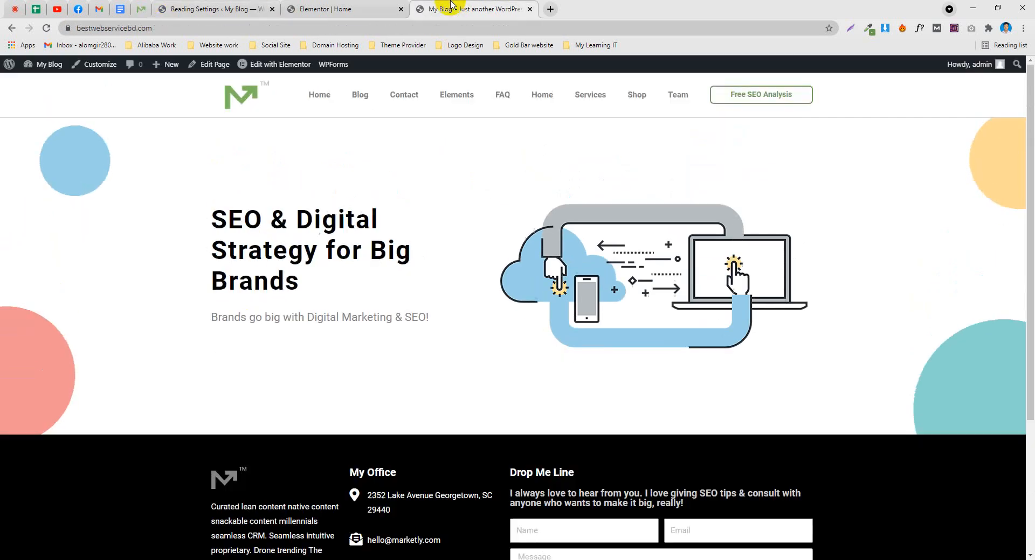
{"action": "left_click_drag", "start_coordinate": [214, 317], "coordinate": [464, 299]}
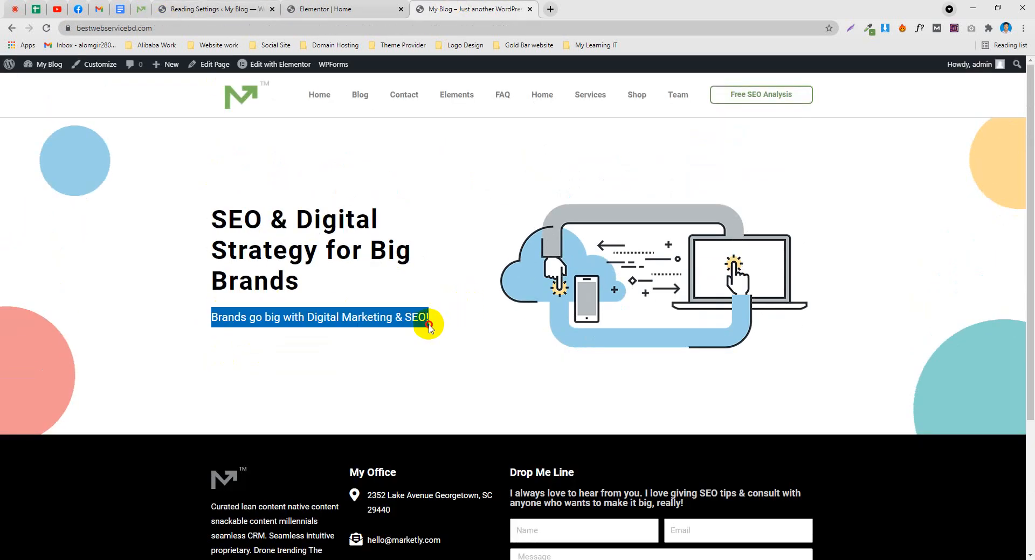
Sample the color #C3C3C3 from the SEO demo's hero tagline with the color picker
{"action": "left_click", "coordinate": [141, 8]}
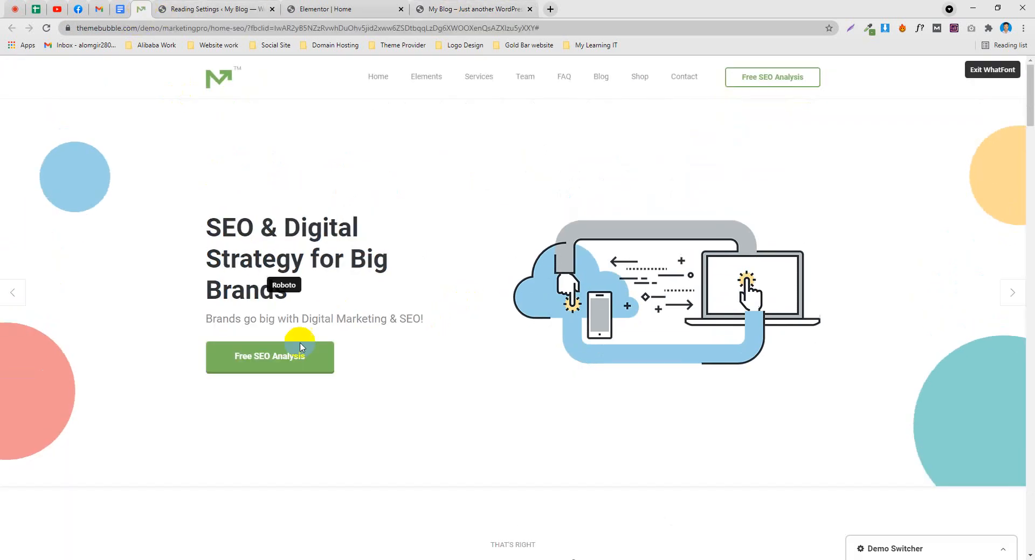
{"action": "left_click", "coordinate": [868, 28]}
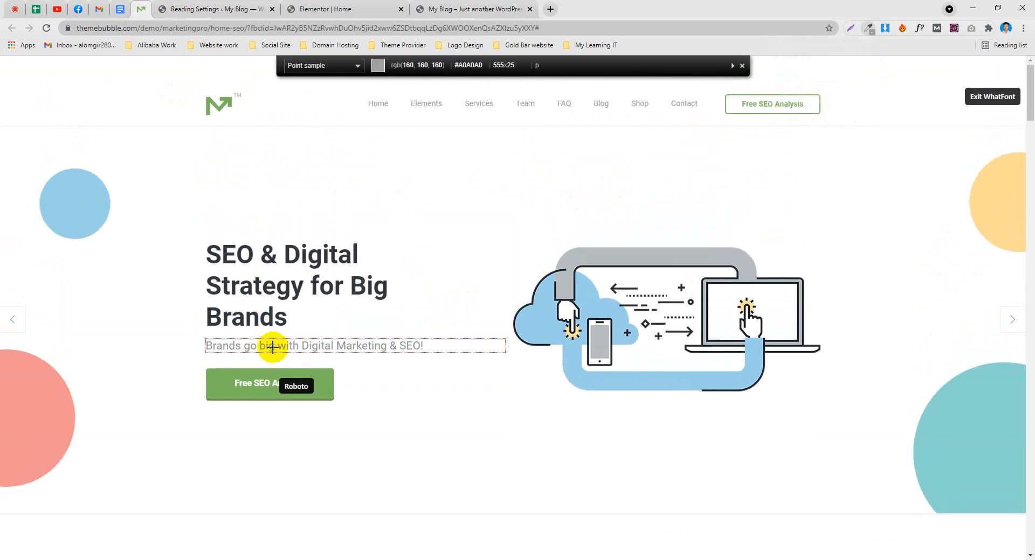
{"action": "left_click", "coordinate": [291, 286]}
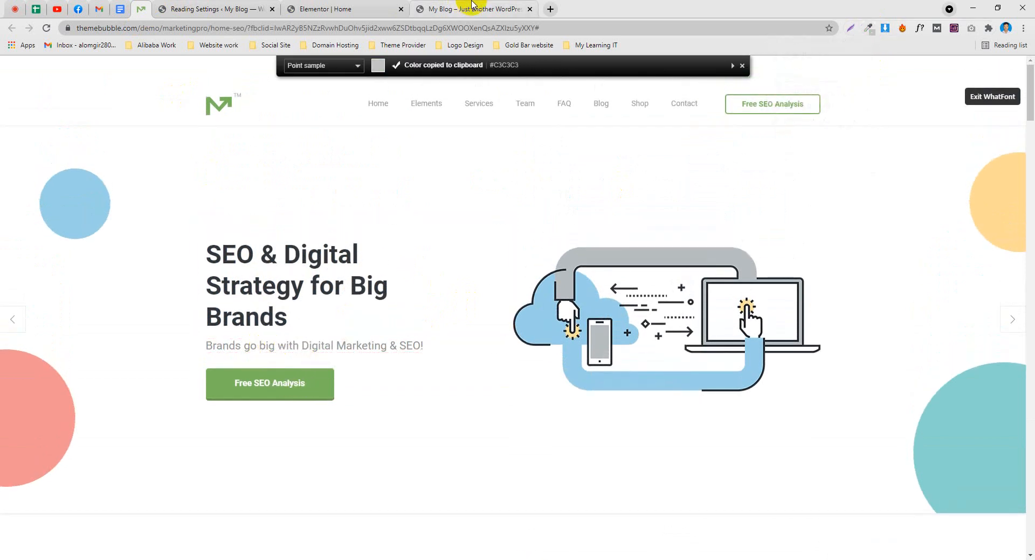
Try #C3C3C3 as the hero tagline's text color in Elementor, undo it and update the page
{"action": "left_click", "coordinate": [341, 9]}
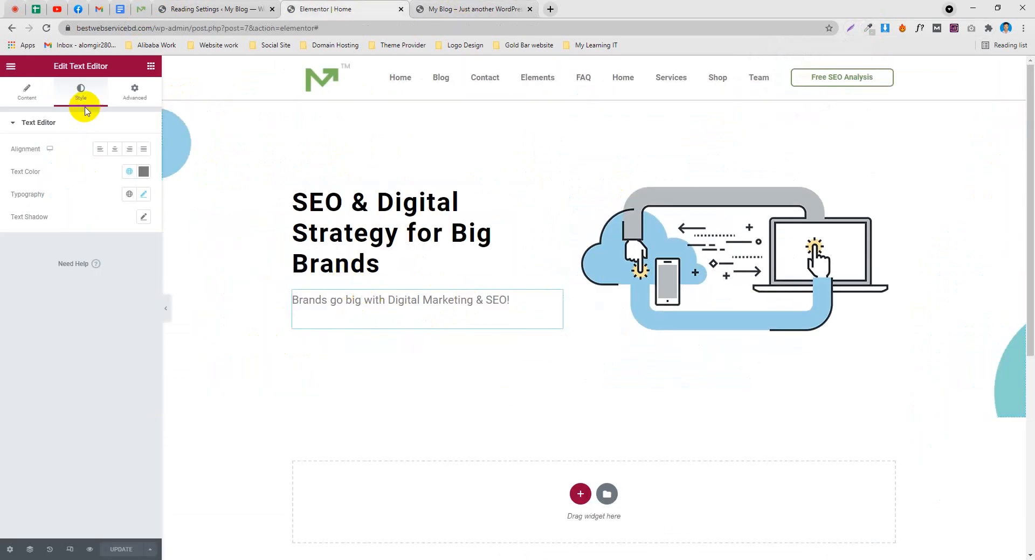
{"action": "left_click", "coordinate": [143, 171]}
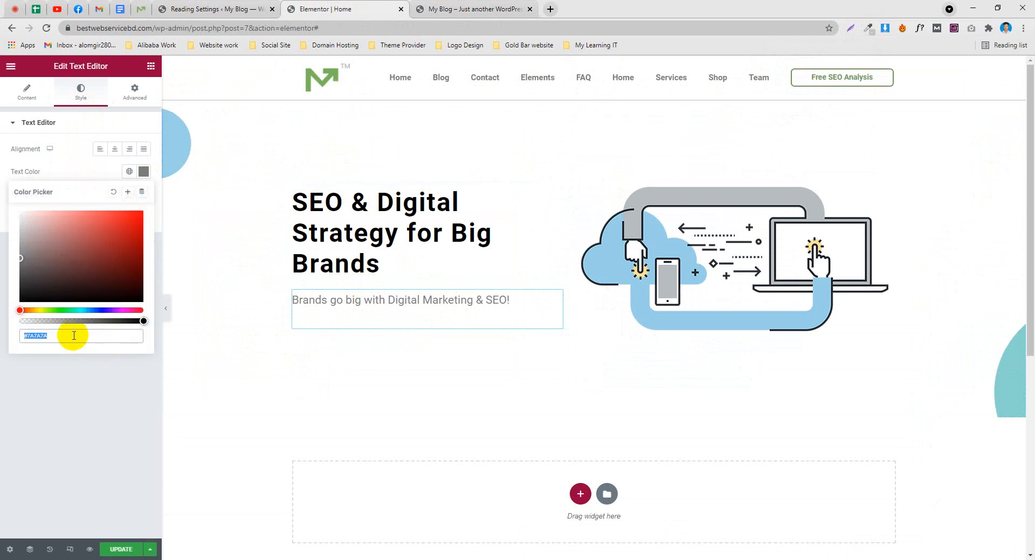
{"action": "key", "text": "ctrl+v"}
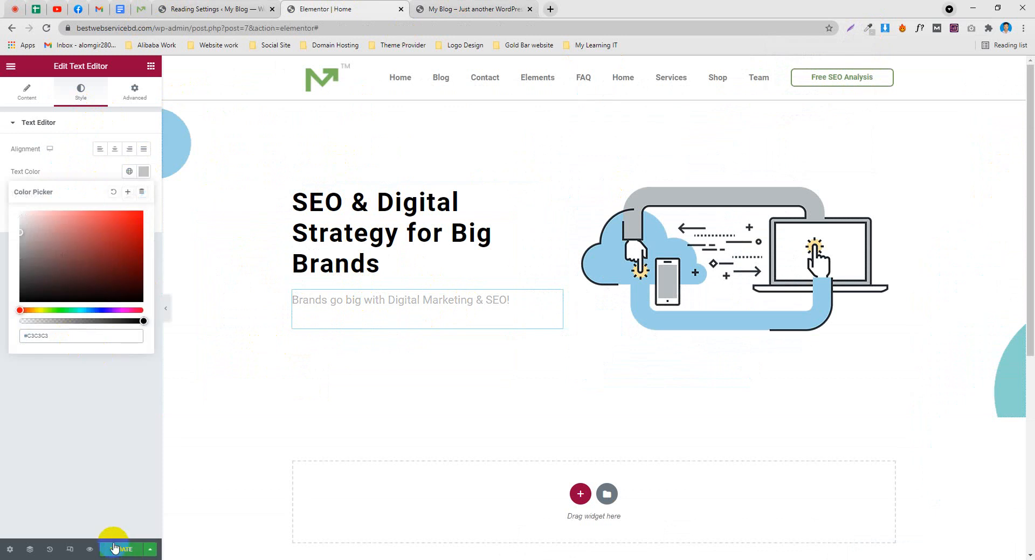
{"action": "key", "text": "ctrl+z"}
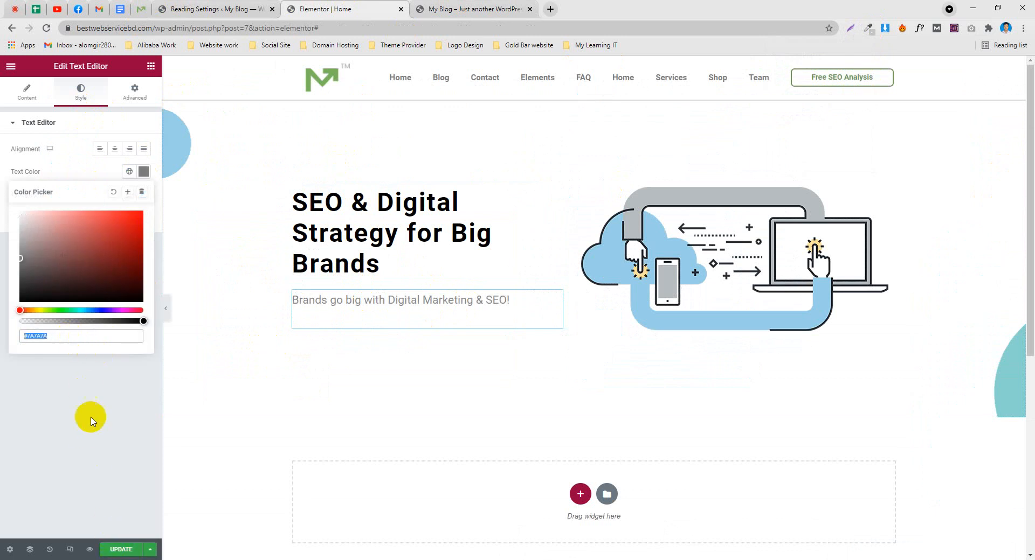
{"action": "left_click", "coordinate": [114, 550]}
Sample the light blue #97CFE7 from the hero illustration's cloud on the reloaded front page with the color picker
{"action": "left_click", "coordinate": [426, 9]}
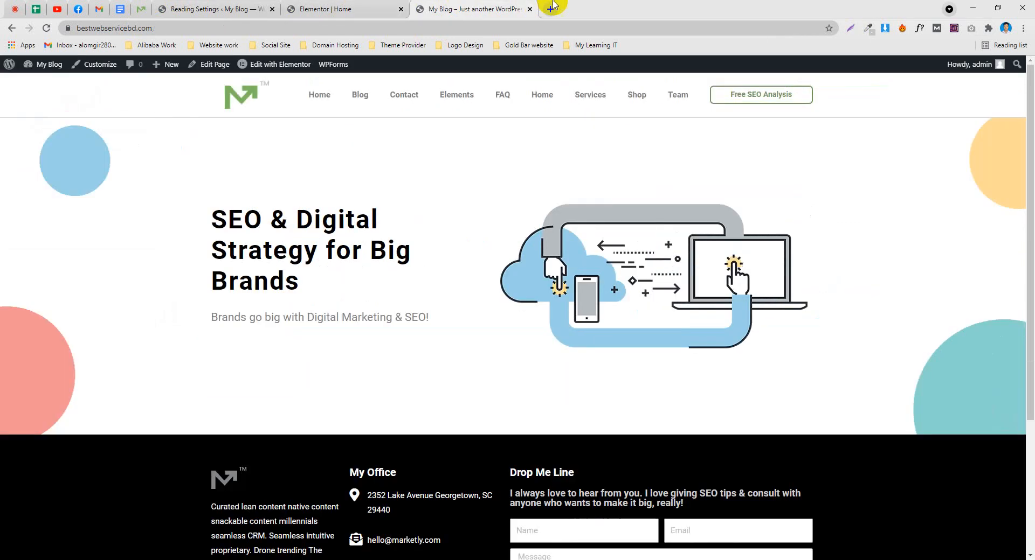
{"action": "left_click", "coordinate": [870, 29]}
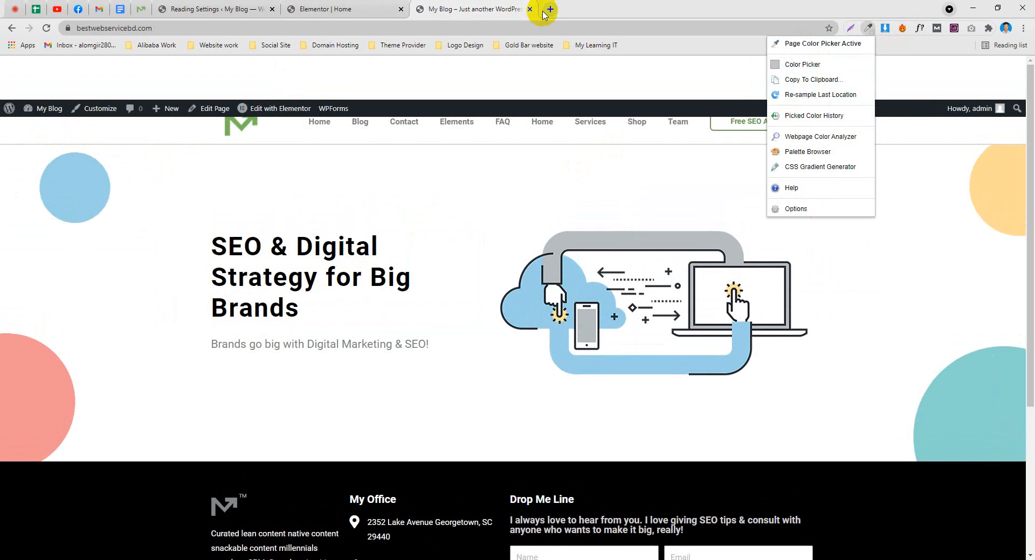
{"action": "left_click", "coordinate": [867, 48]}
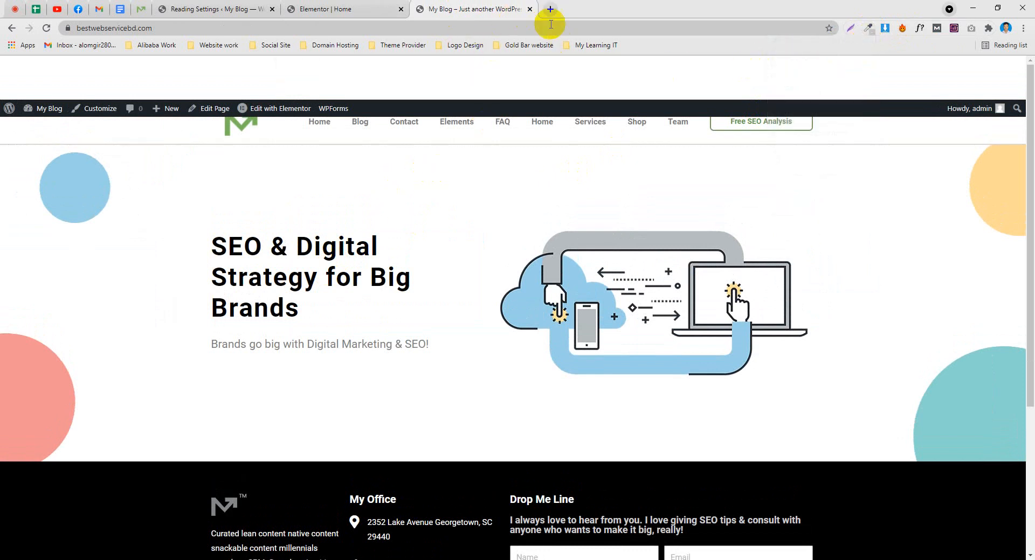
{"action": "left_click", "coordinate": [480, 29]}
{"action": "key", "text": "Return"}
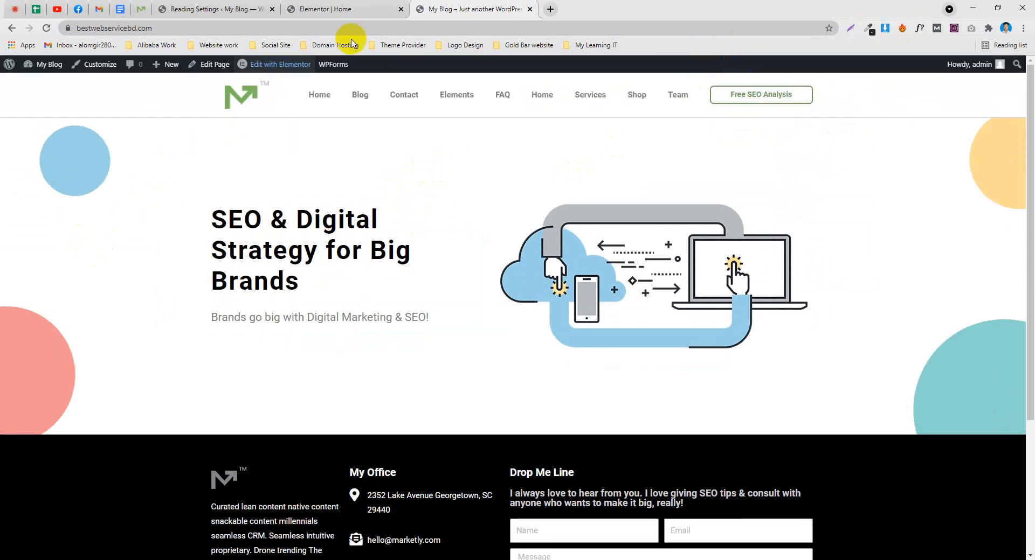
{"action": "left_click", "coordinate": [869, 29]}
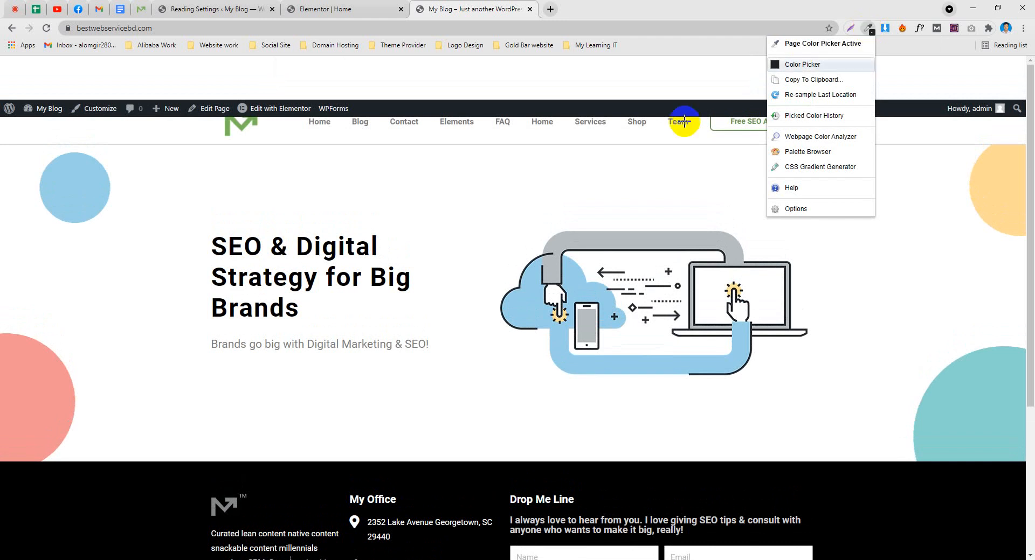
{"action": "left_click", "coordinate": [530, 306]}
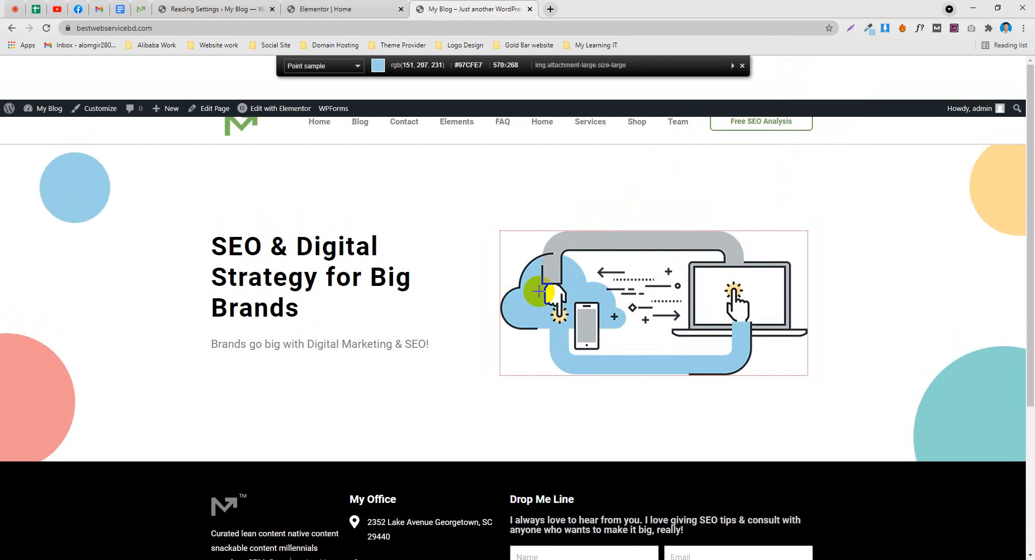
{"action": "left_click", "coordinate": [541, 296]}
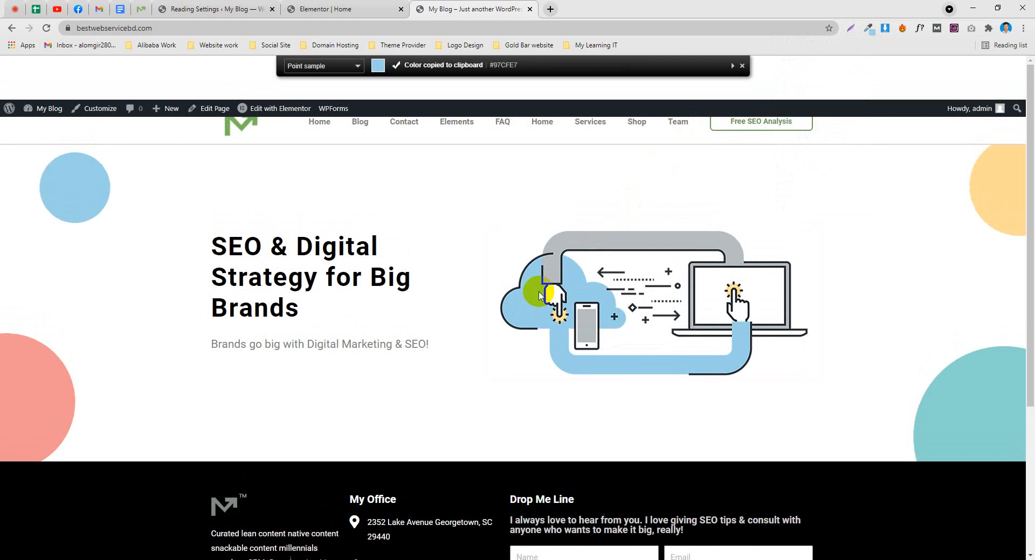
Search Google for "bule color code" in a new browser tab
{"action": "left_click", "coordinate": [551, 7]}
{"action": "type", "text": "bu"}
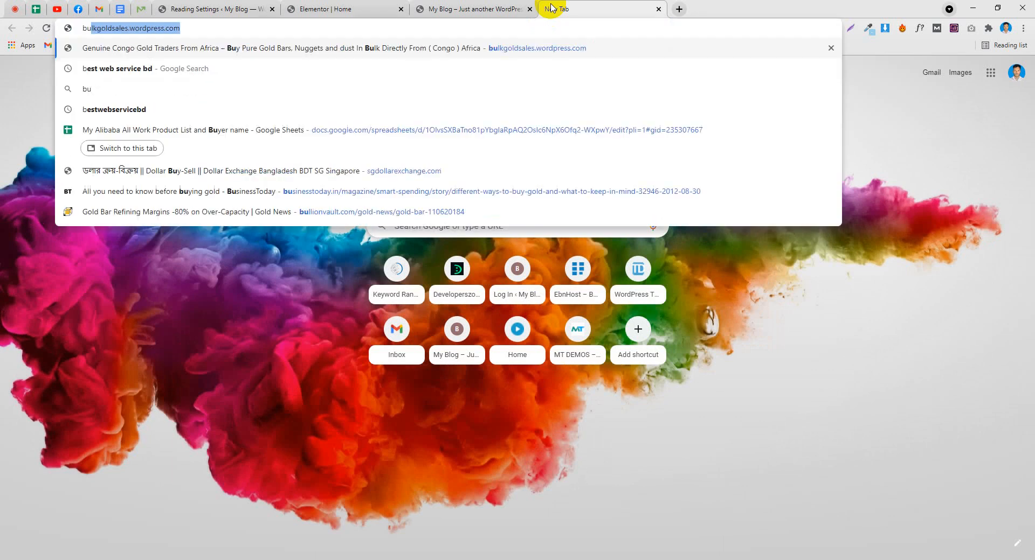
{"action": "type", "text": "le"}
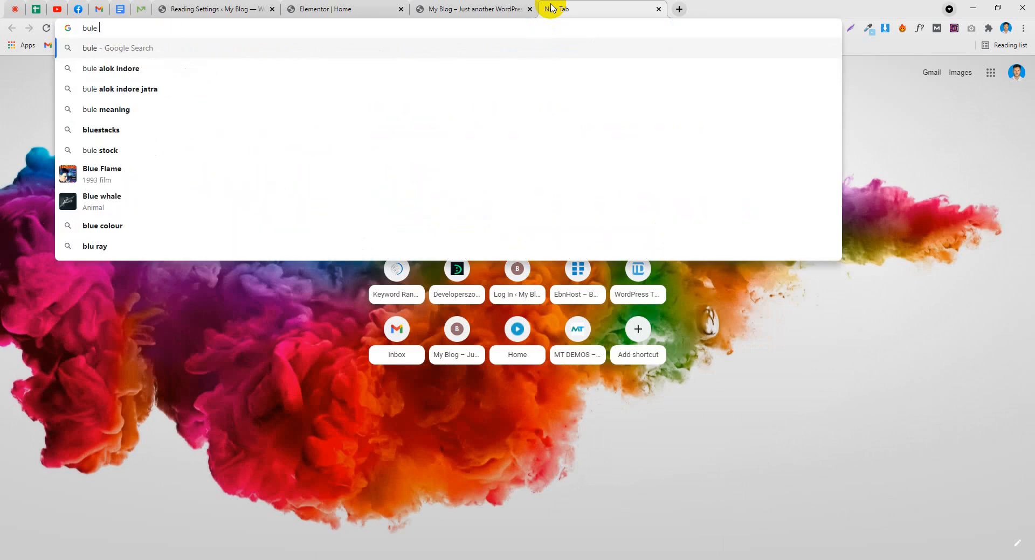
{"action": "type", "text": " corr code"}
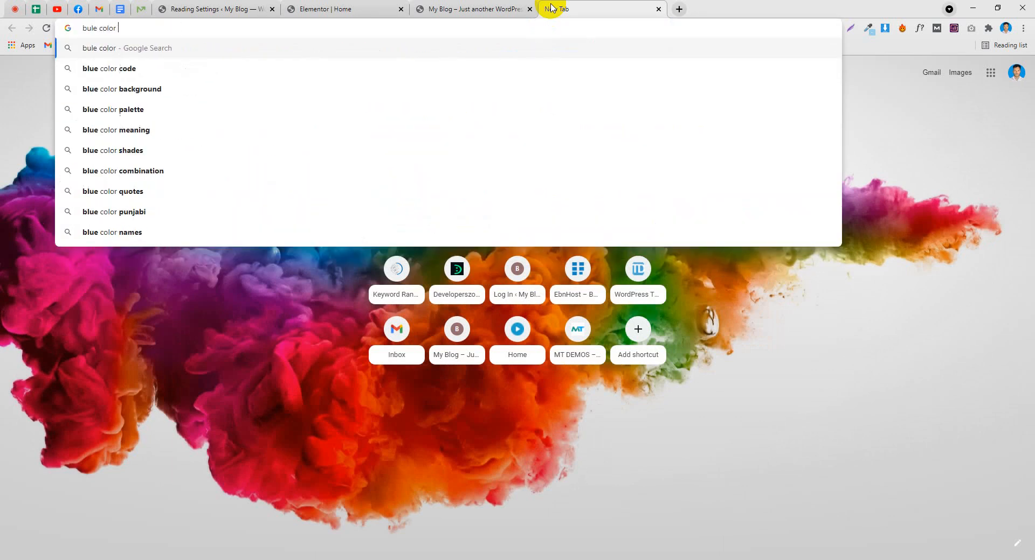
{"action": "key", "text": "Return"}
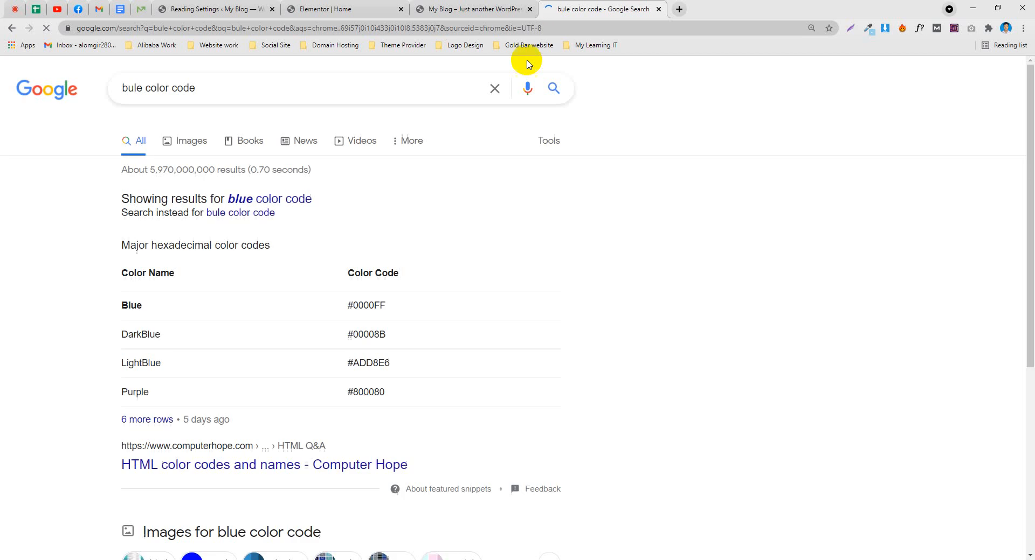
Look through the listed color names and codes and copy the code #0000FF for Blue
{"action": "scroll", "coordinate": [128, 280], "scroll_direction": "down", "scroll_amount": 1}
{"action": "double_click", "coordinate": [125, 281]}
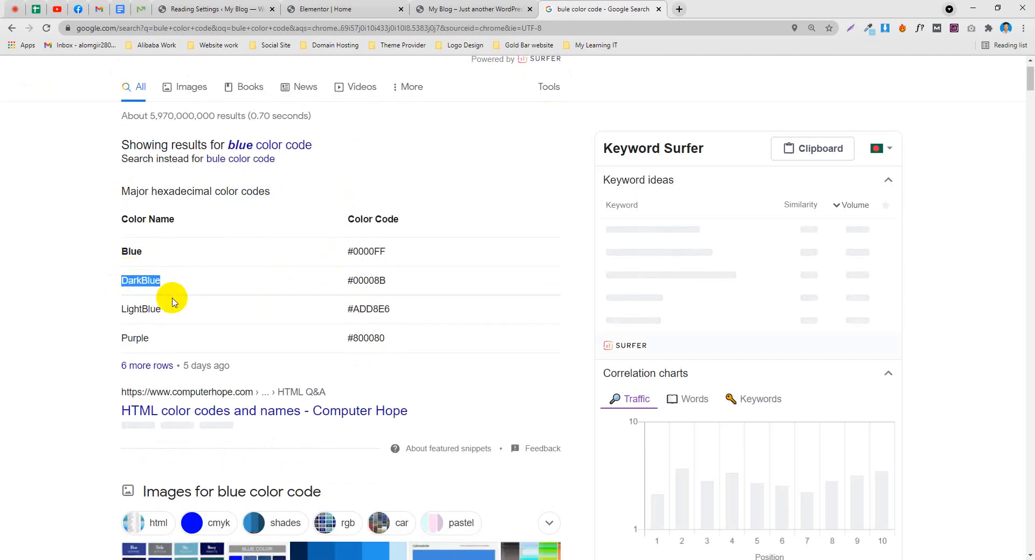
{"action": "double_click", "coordinate": [139, 310]}
{"action": "double_click", "coordinate": [133, 338]}
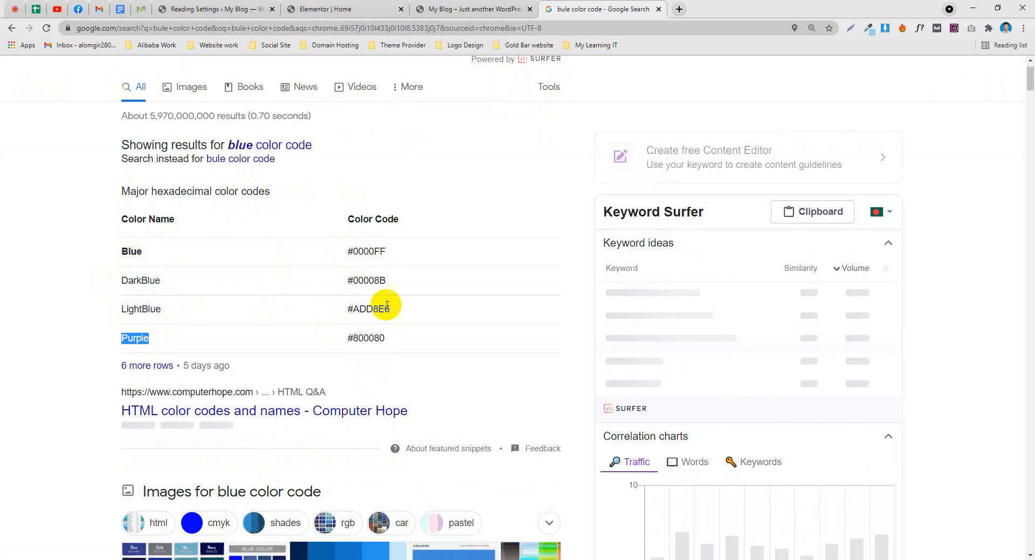
{"action": "left_click_drag", "start_coordinate": [386, 252], "coordinate": [351, 252]}
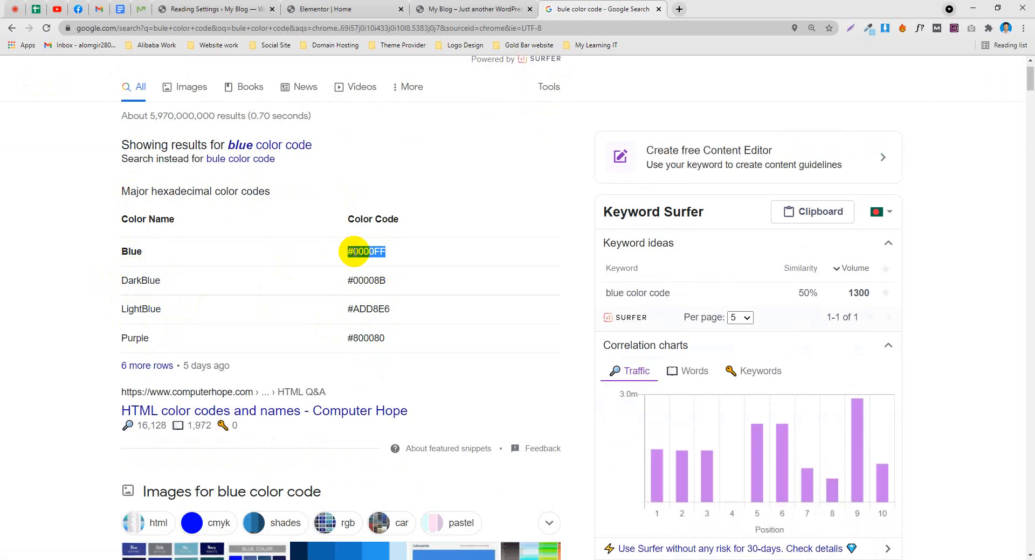
{"action": "left_click", "coordinate": [170, 272]}
{"action": "left_click", "coordinate": [134, 247]}
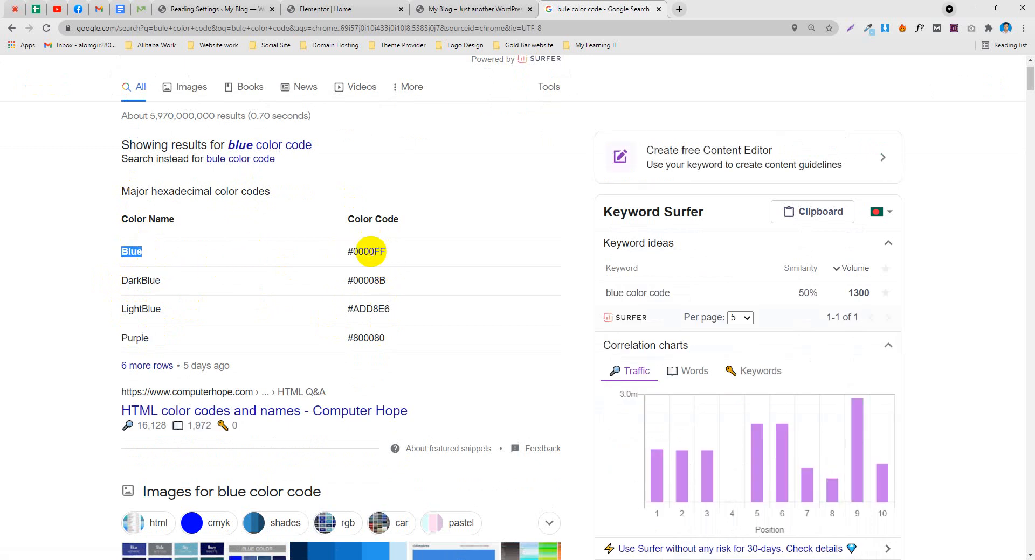
{"action": "right_click", "coordinate": [385, 262]}
{"action": "left_click", "coordinate": [397, 268]}
Set the hero tagline's text color to #0000FF in Elementor
{"action": "left_click", "coordinate": [317, 6]}
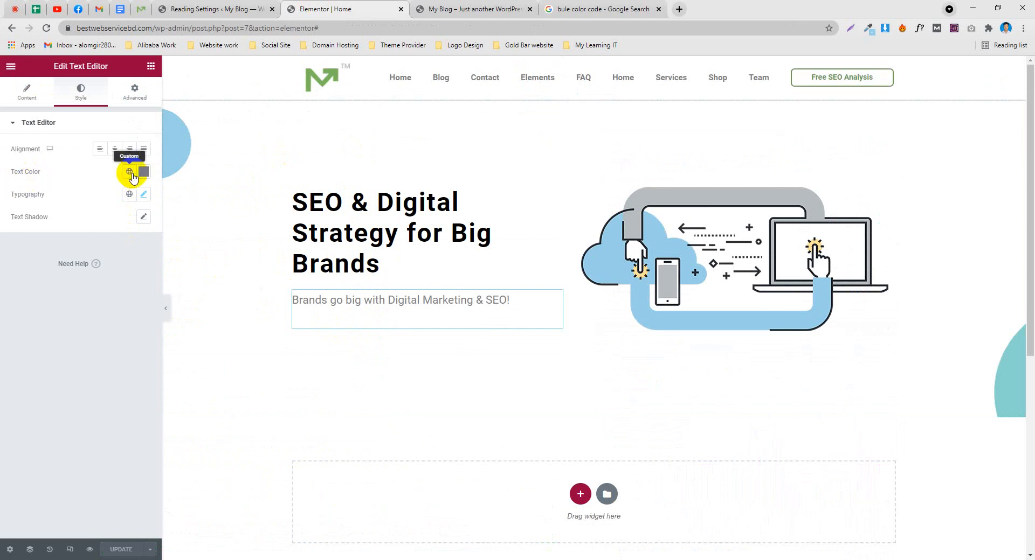
{"action": "left_click", "coordinate": [143, 171]}
{"action": "double_click", "coordinate": [51, 337]}
{"action": "key", "text": "ctrl+v"}
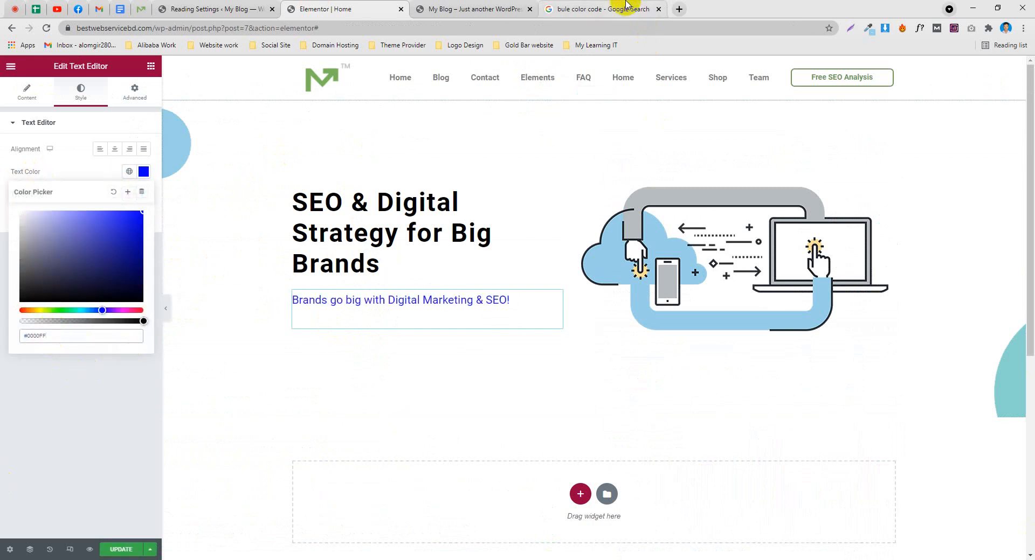
Copy the DarkBlue code #00008B from the search results and apply it as the hero tagline's text color in Elementor
{"action": "left_click", "coordinate": [492, 8]}
{"action": "left_click", "coordinate": [565, 7]}
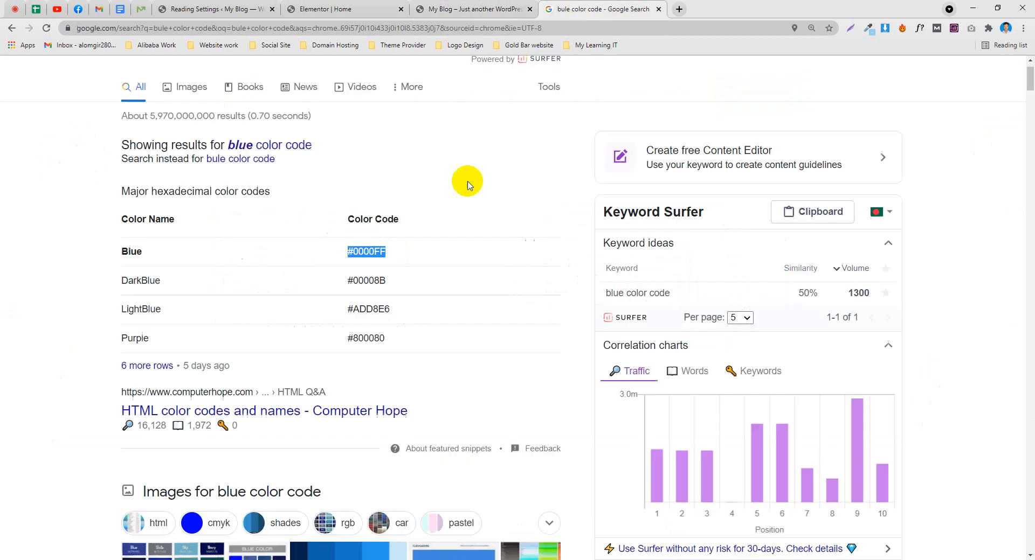
{"action": "right_click", "coordinate": [371, 281]}
{"action": "left_click", "coordinate": [421, 287]}
{"action": "left_click", "coordinate": [261, 10]}
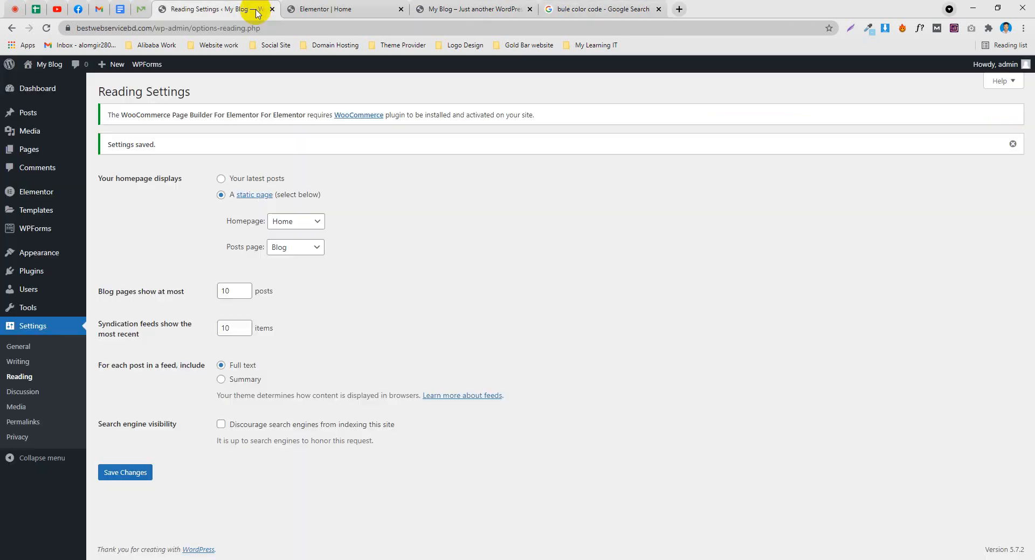
{"action": "left_click", "coordinate": [340, 9]}
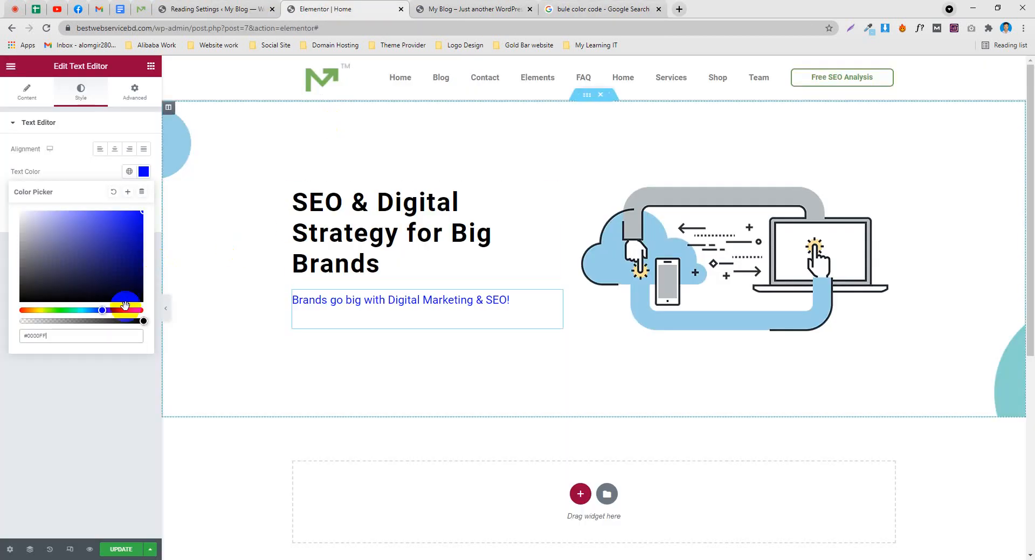
{"action": "left_click", "coordinate": [48, 334]}
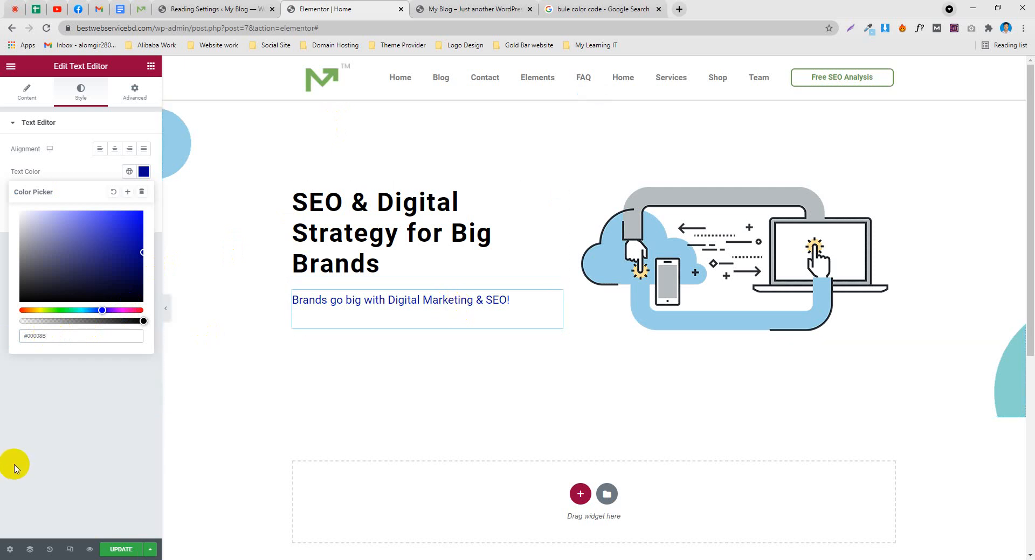
Undo the blue color changes on the hero tagline and close the color code search results
{"action": "key", "text": "ctrl+z"}
{"action": "left_click", "coordinate": [37, 405]}
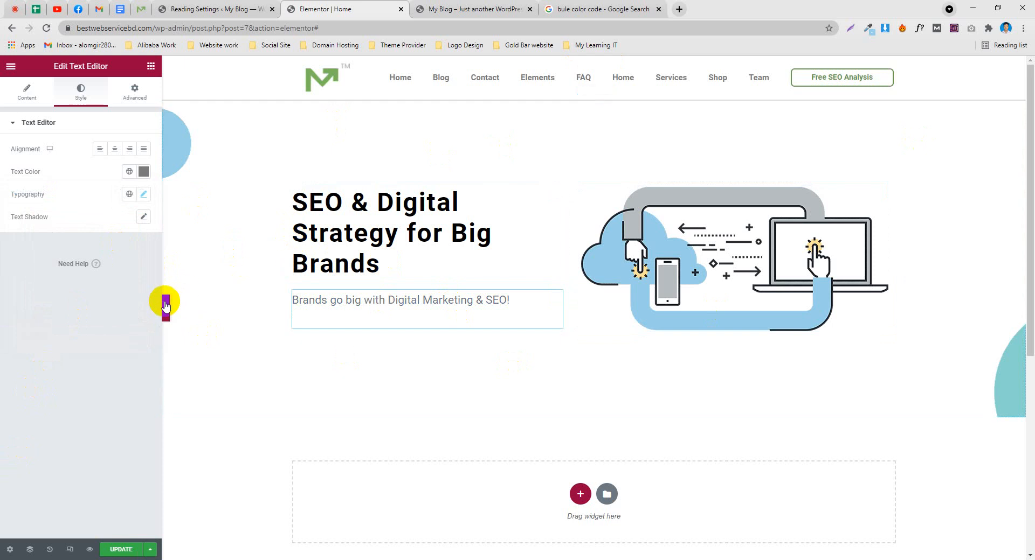
{"action": "left_click", "coordinate": [500, 5]}
{"action": "left_click", "coordinate": [593, 7]}
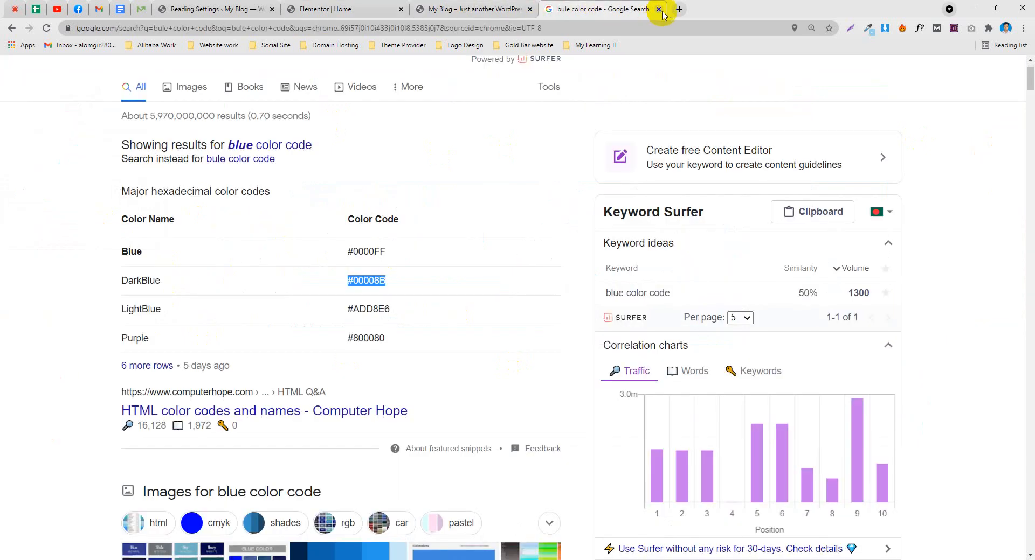
{"action": "left_click", "coordinate": [658, 8]}
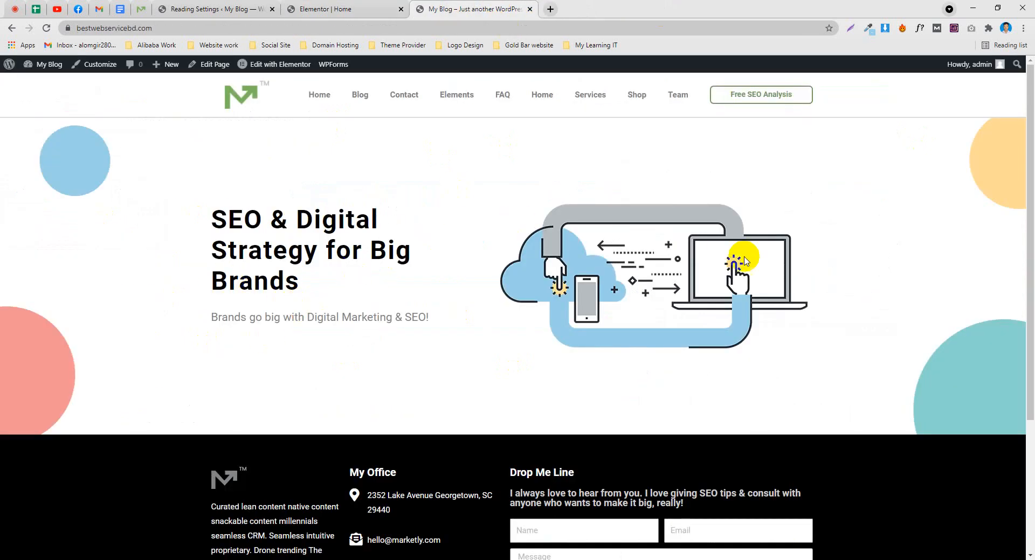
{"action": "scroll", "coordinate": [411, 314], "scroll_direction": "down", "scroll_amount": 2}
{"action": "scroll", "coordinate": [700, 222], "scroll_direction": "up", "scroll_amount": 2}
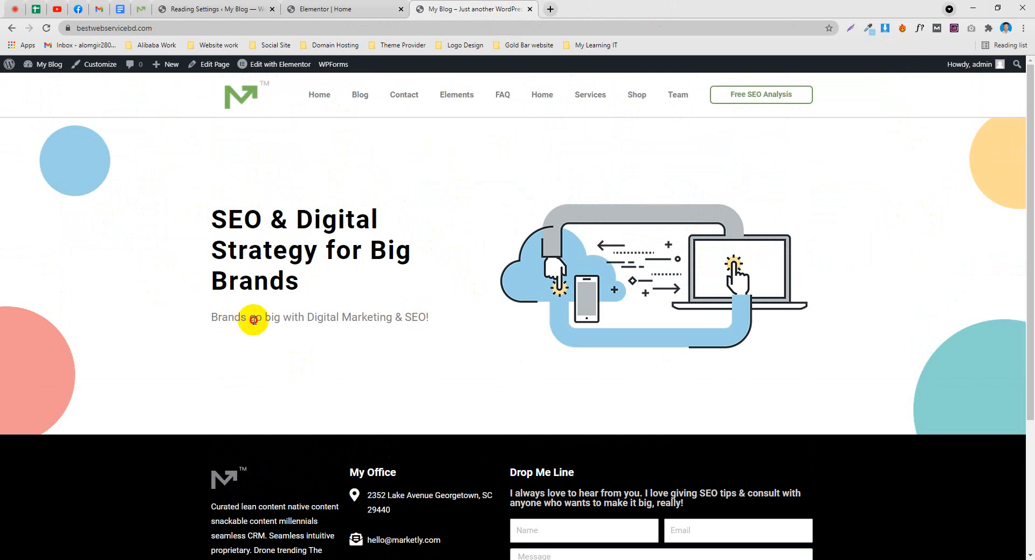
{"action": "left_click_drag", "start_coordinate": [253, 320], "coordinate": [425, 318]}
{"action": "left_click", "coordinate": [268, 267]}
Search Google for "white color code" in a new browser tab and select the code #FFFFFF in the results
{"action": "left_click", "coordinate": [548, 8]}
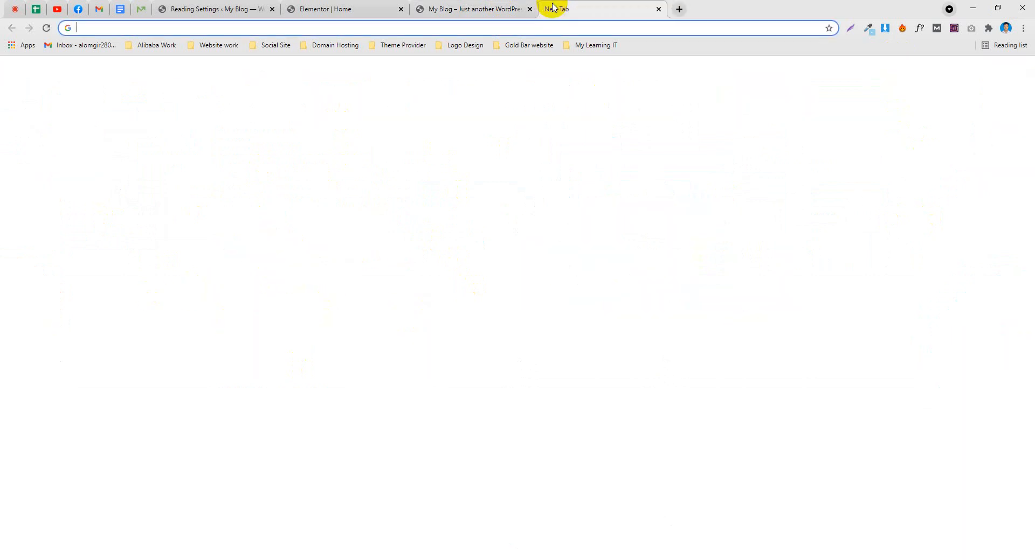
{"action": "type", "text": "white"}
{"action": "type", "text": " color"}
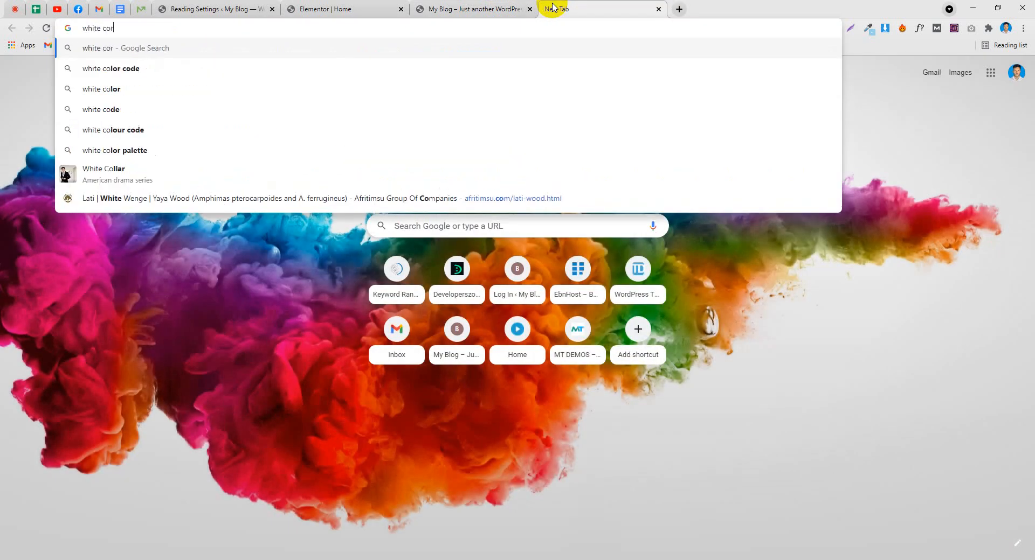
{"action": "type", "text": " c"}
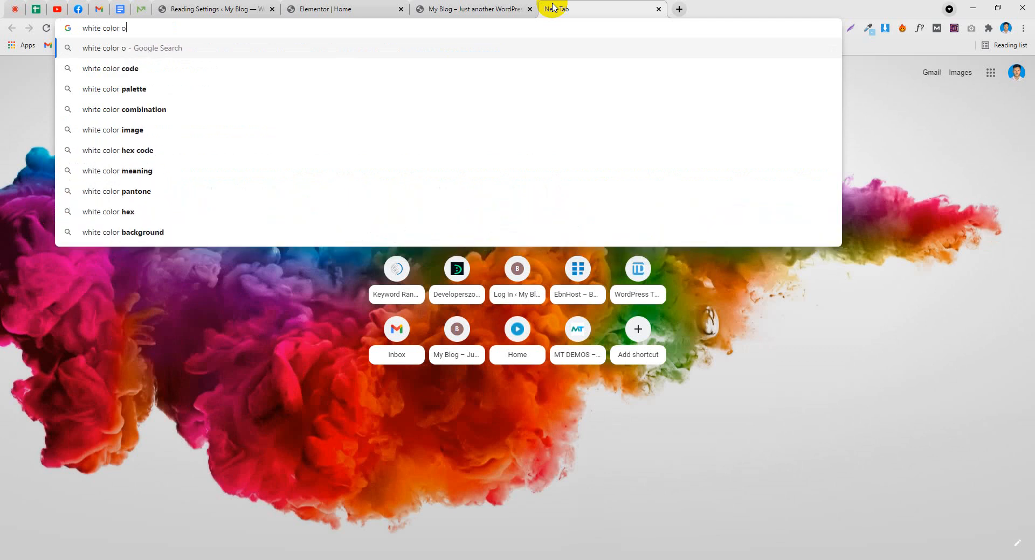
{"action": "type", "text": "ode"}
{"action": "key", "text": "Return"}
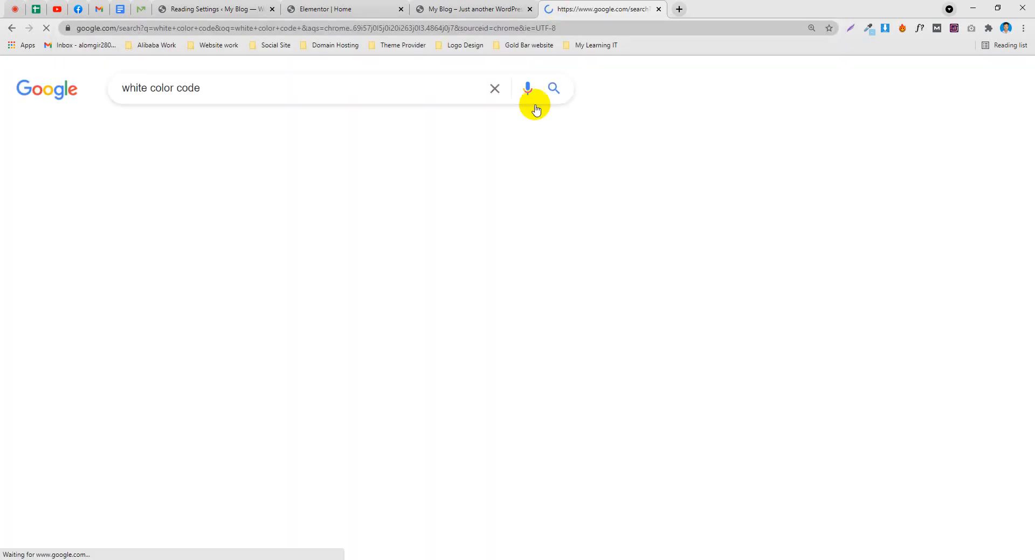
{"action": "left_click_drag", "start_coordinate": [205, 201], "coordinate": [105, 199]}
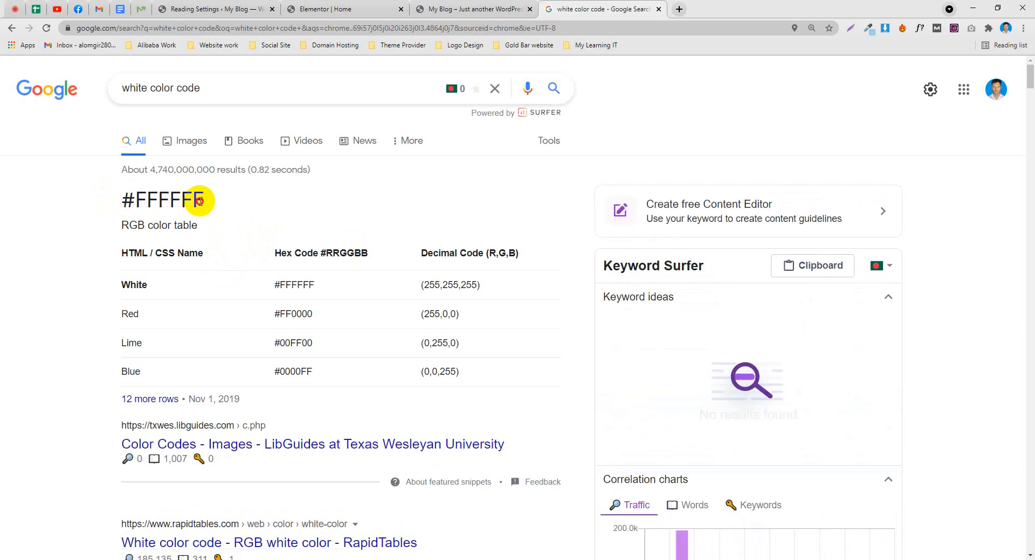
{"action": "left_click_drag", "start_coordinate": [207, 201], "coordinate": [131, 202]}
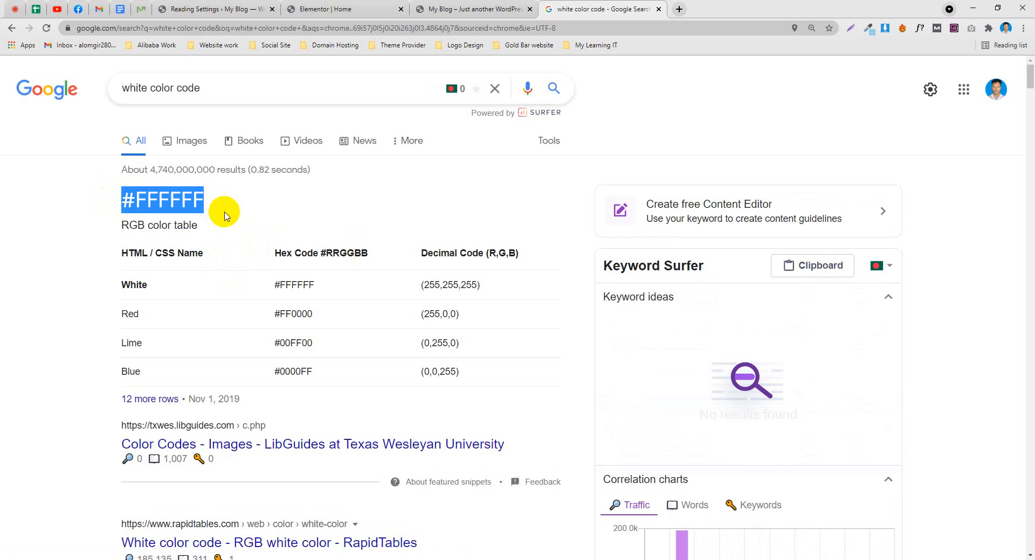
Examine the hex and decimal RGB codes listed for white in the search results and copy the decimal code (255,255,255)
{"action": "left_click", "coordinate": [141, 207]}
{"action": "left_click_drag", "start_coordinate": [127, 200], "coordinate": [227, 201]}
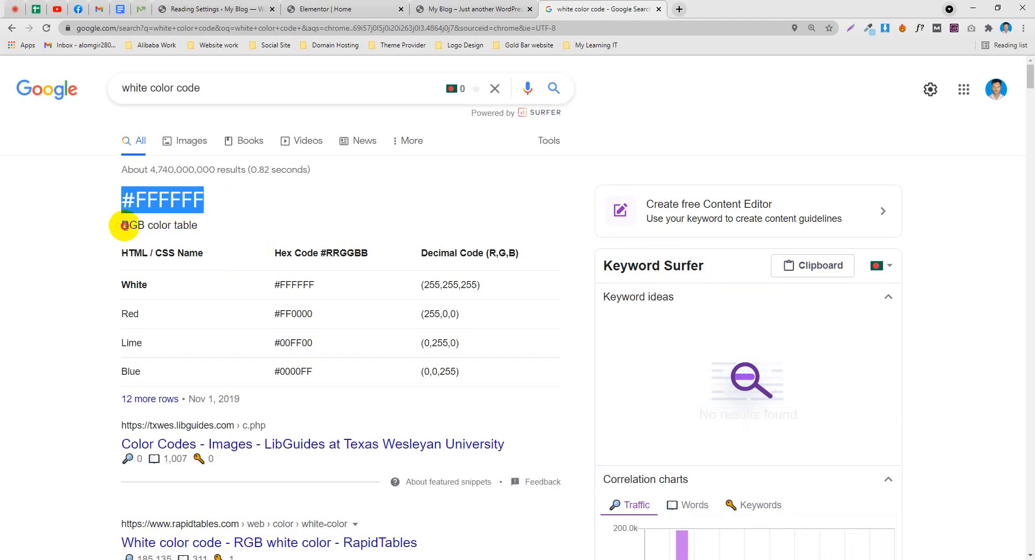
{"action": "left_click_drag", "start_coordinate": [124, 225], "coordinate": [145, 225]}
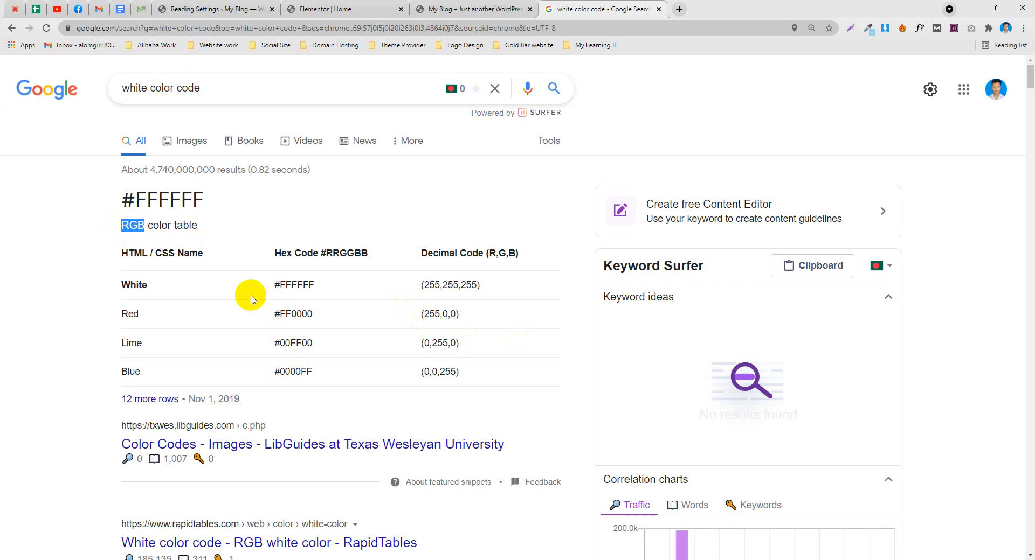
{"action": "left_click_drag", "start_coordinate": [535, 285], "coordinate": [464, 285]}
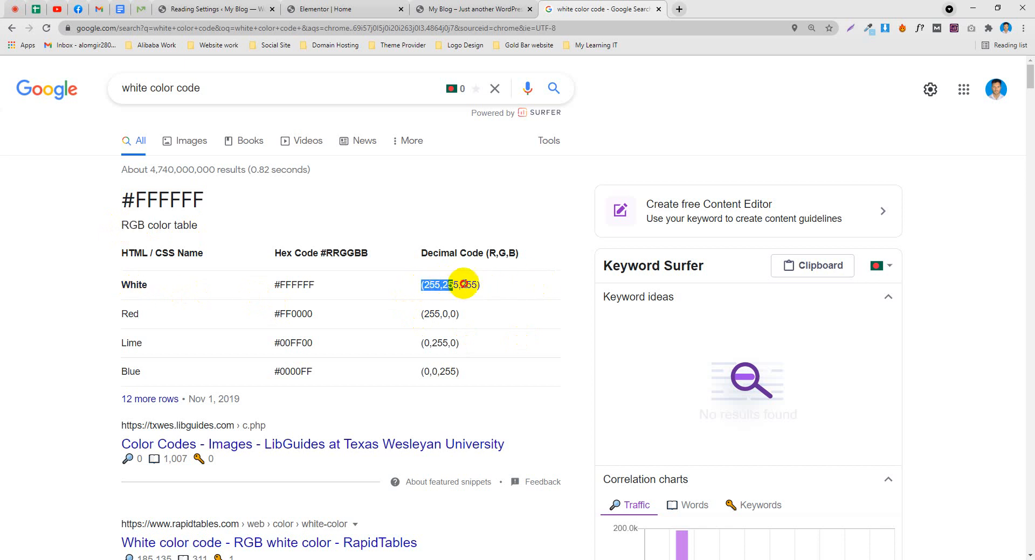
{"action": "left_click_drag", "start_coordinate": [489, 254], "coordinate": [506, 252]}
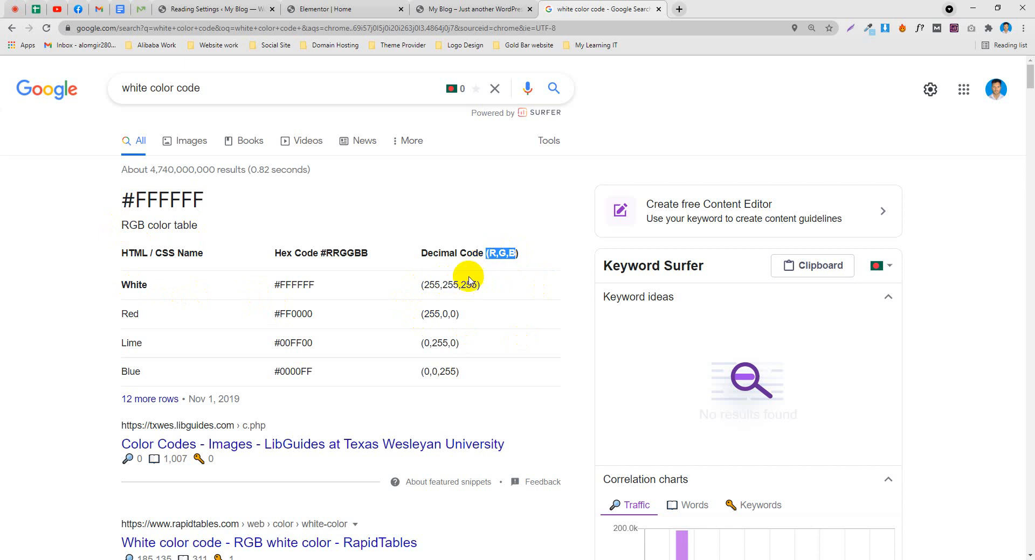
{"action": "left_click_drag", "start_coordinate": [274, 253], "coordinate": [297, 253]}
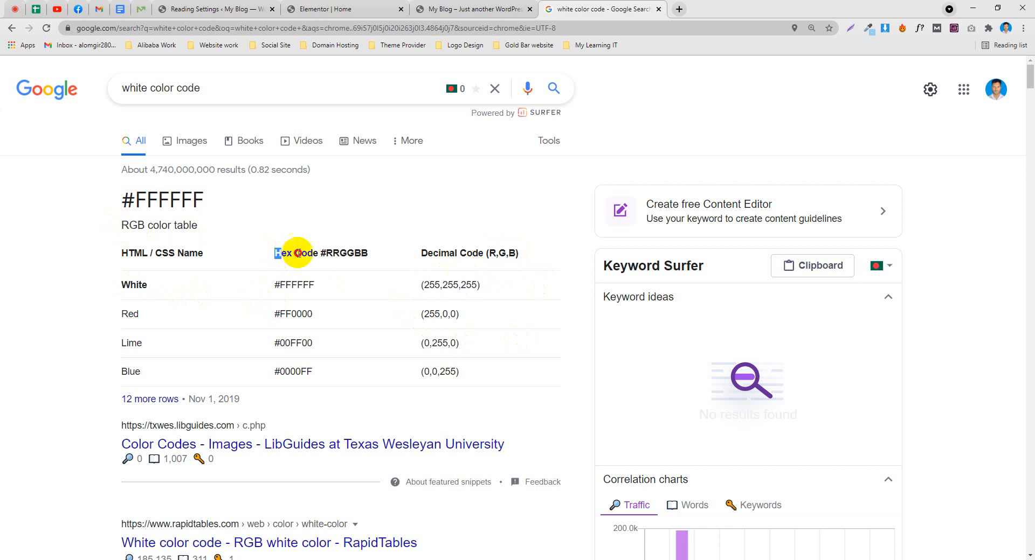
{"action": "left_click", "coordinate": [302, 286]}
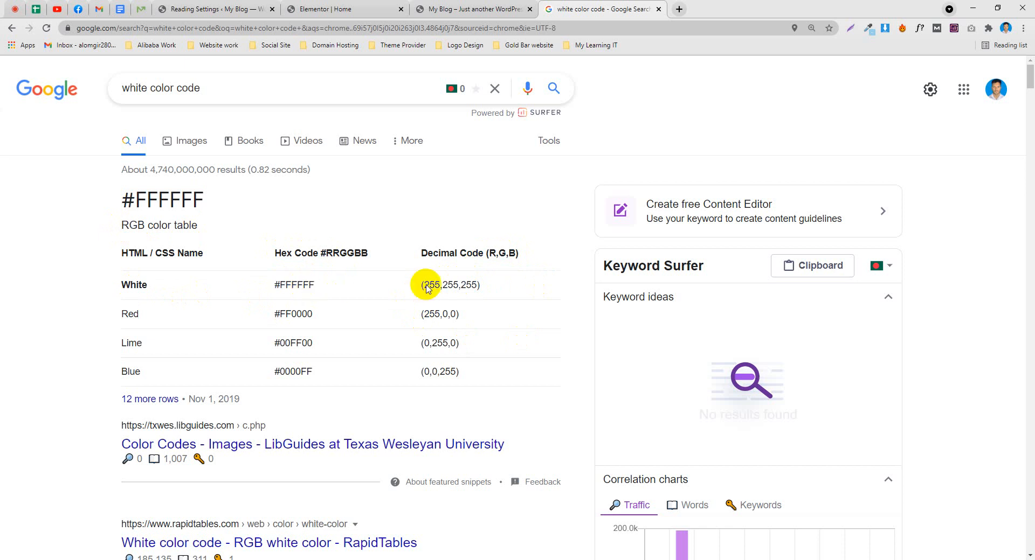
{"action": "left_click_drag", "start_coordinate": [480, 285], "coordinate": [426, 284]}
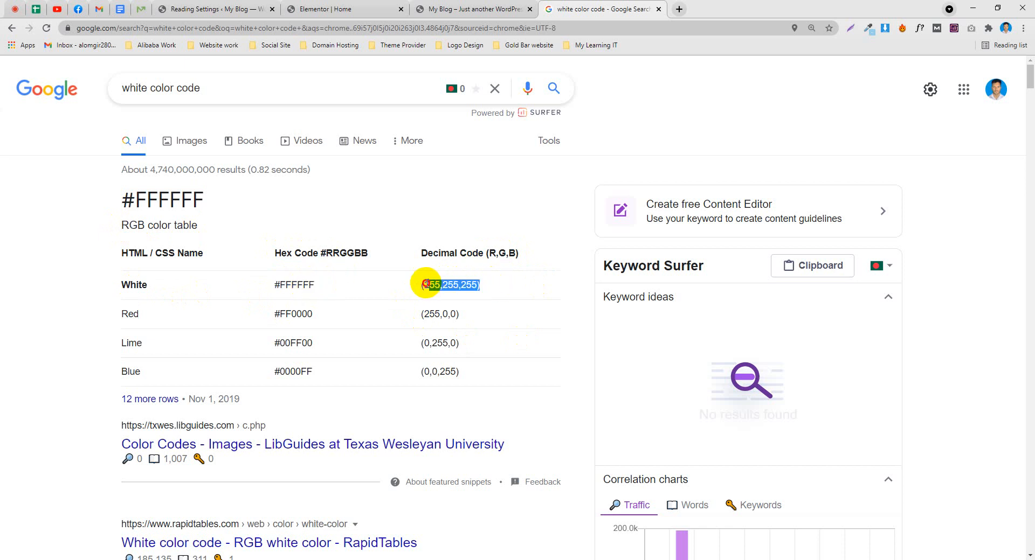
{"action": "right_click", "coordinate": [436, 284]}
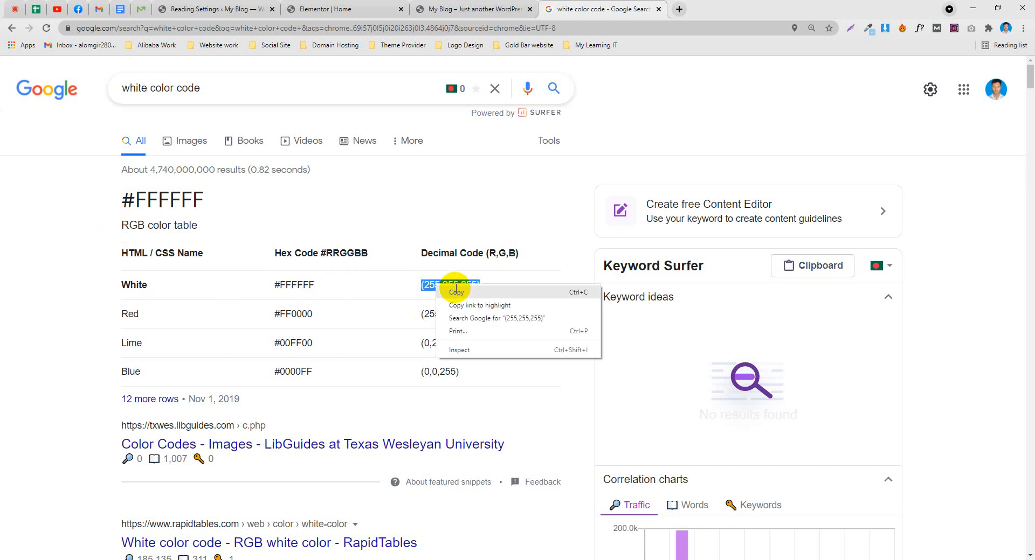
{"action": "left_click", "coordinate": [447, 284]}
Search Google for "black color code"
{"action": "left_click_drag", "start_coordinate": [147, 88], "coordinate": [70, 88]}
{"action": "type", "text": "blc"}
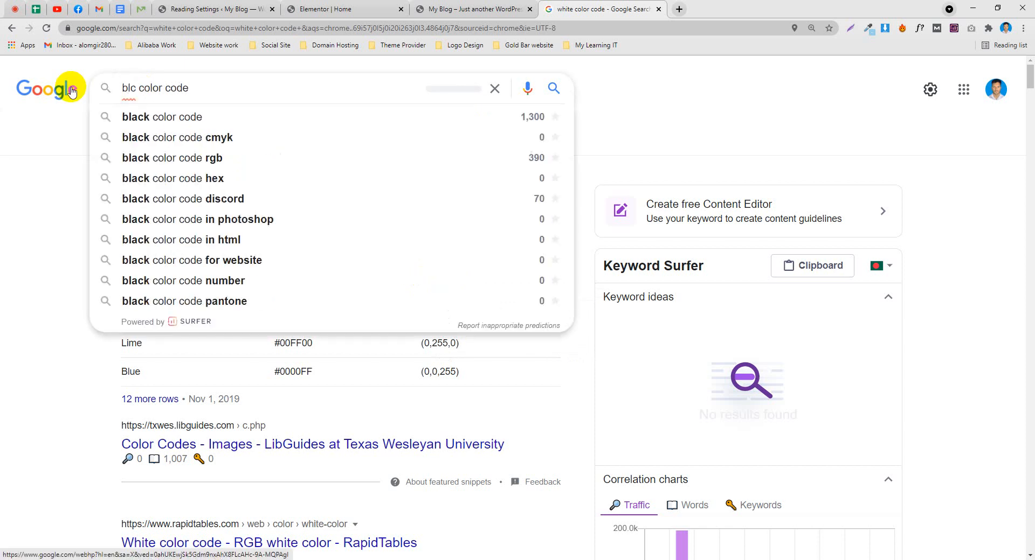
{"action": "type", "text": "ck"}
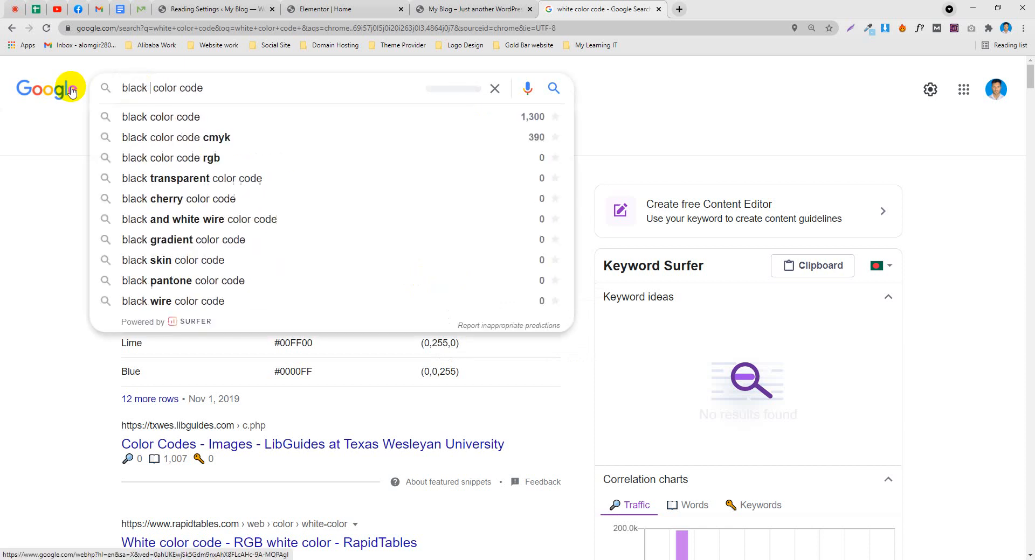
{"action": "key", "text": "Return"}
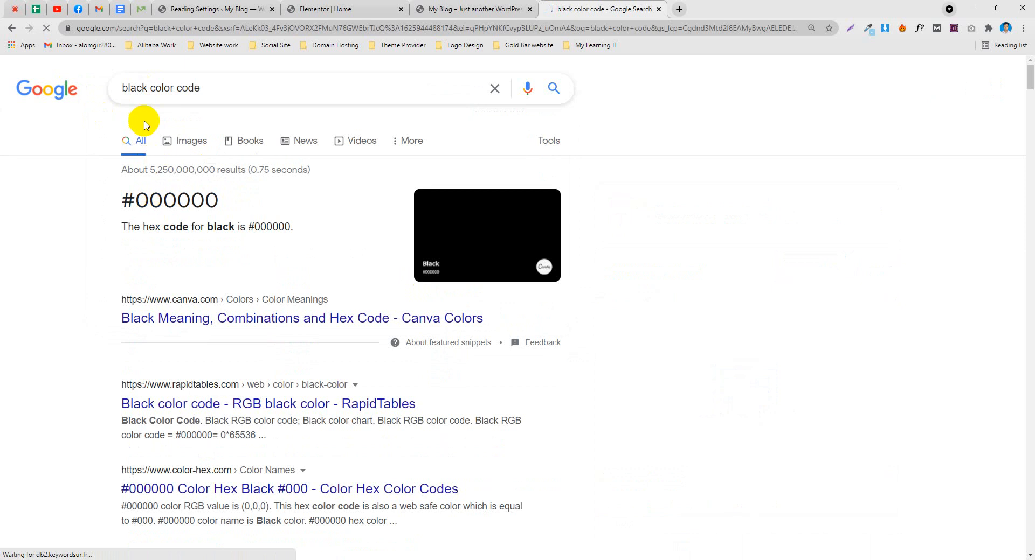
Search Google for "Red color code"
{"action": "double_click", "coordinate": [138, 87]}
{"action": "type", "text": "Re"}
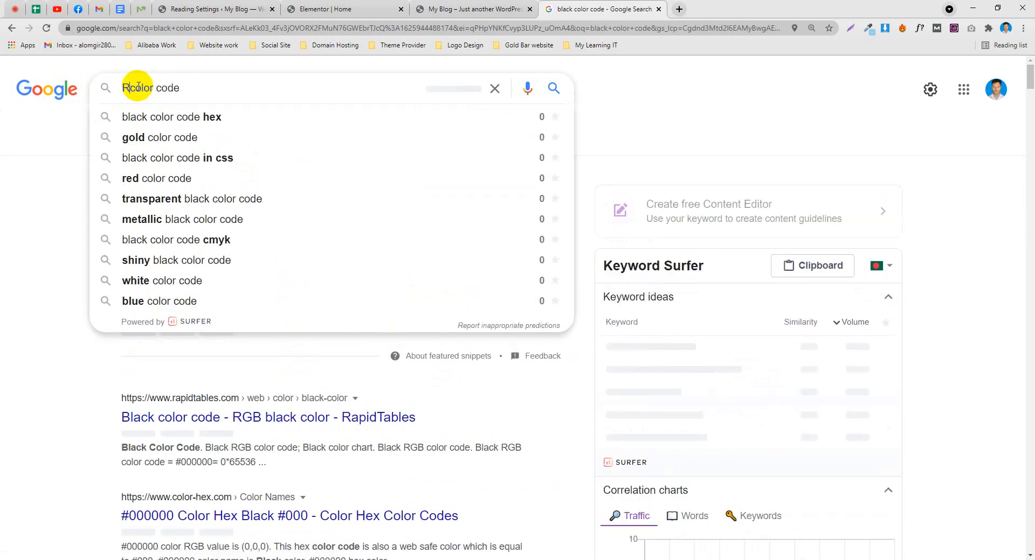
{"action": "type", "text": "f"}
{"action": "key", "text": "Return"}
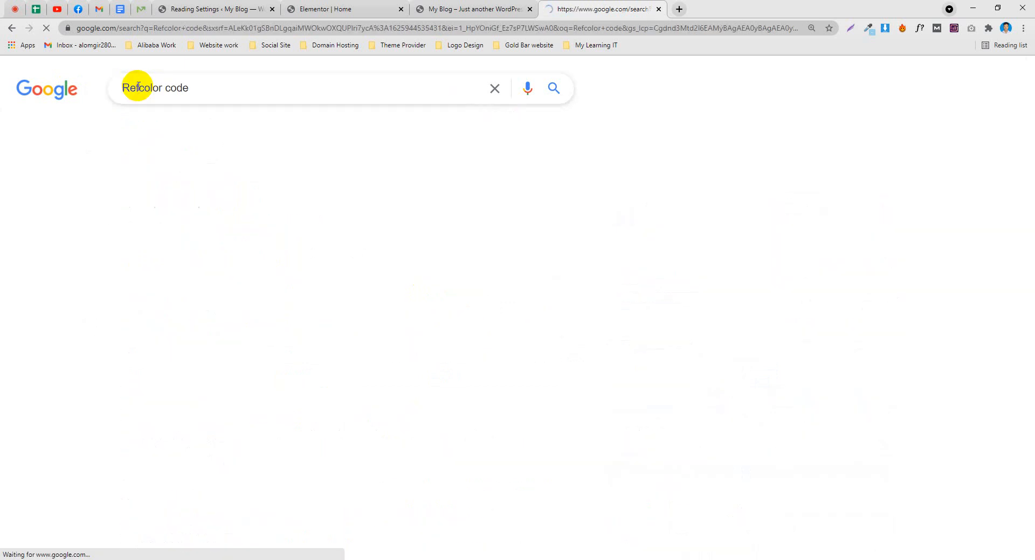
{"action": "left_click", "coordinate": [137, 87]}
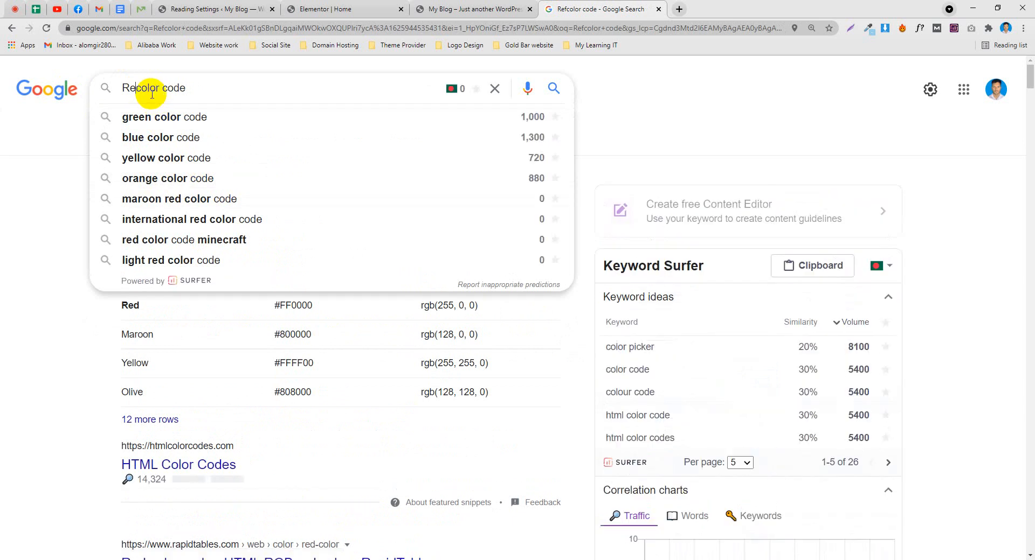
{"action": "key", "text": "BackSpace"}
{"action": "type", "text": "d"}
{"action": "key", "text": "Return"}
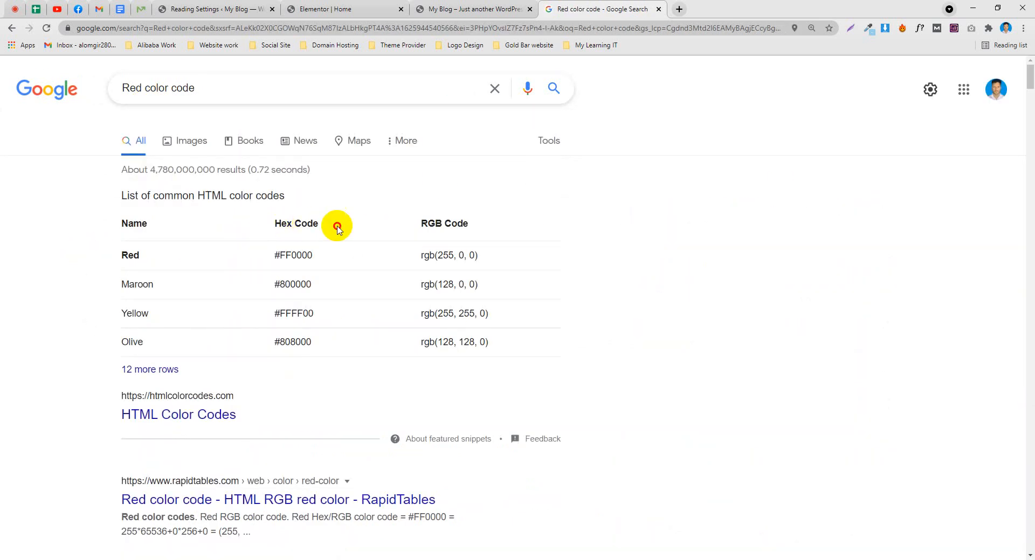
Copy red's RGB code, rgb(255, 0, 0), from the color code table in the search results
{"action": "left_click_drag", "start_coordinate": [337, 226], "coordinate": [271, 227]}
{"action": "left_click_drag", "start_coordinate": [473, 226], "coordinate": [391, 228]}
{"action": "left_click", "coordinate": [369, 280]}
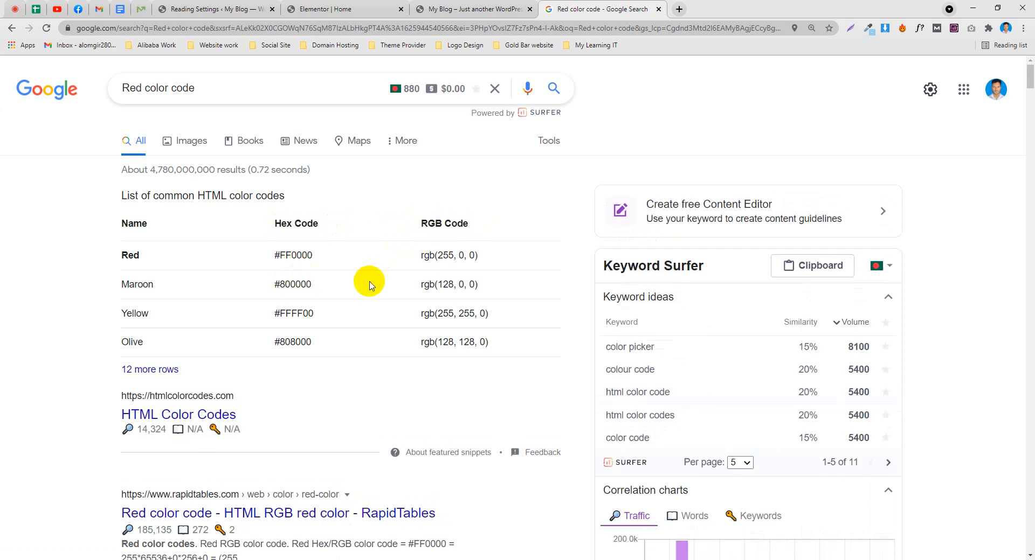
{"action": "left_click_drag", "start_coordinate": [501, 258], "coordinate": [431, 255]}
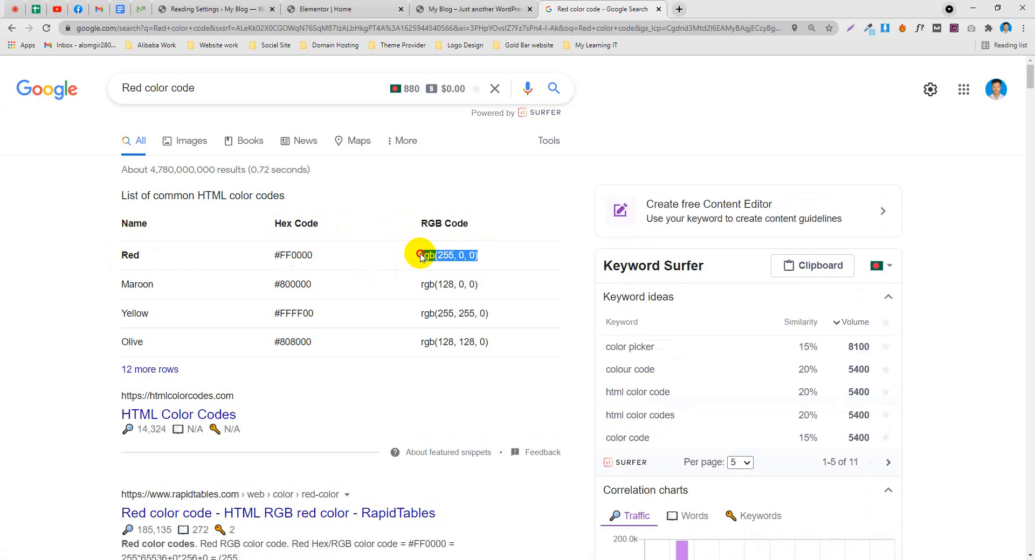
{"action": "right_click", "coordinate": [433, 254]}
{"action": "left_click", "coordinate": [448, 260]}
{"action": "right_click", "coordinate": [459, 259]}
{"action": "left_click", "coordinate": [468, 269]}
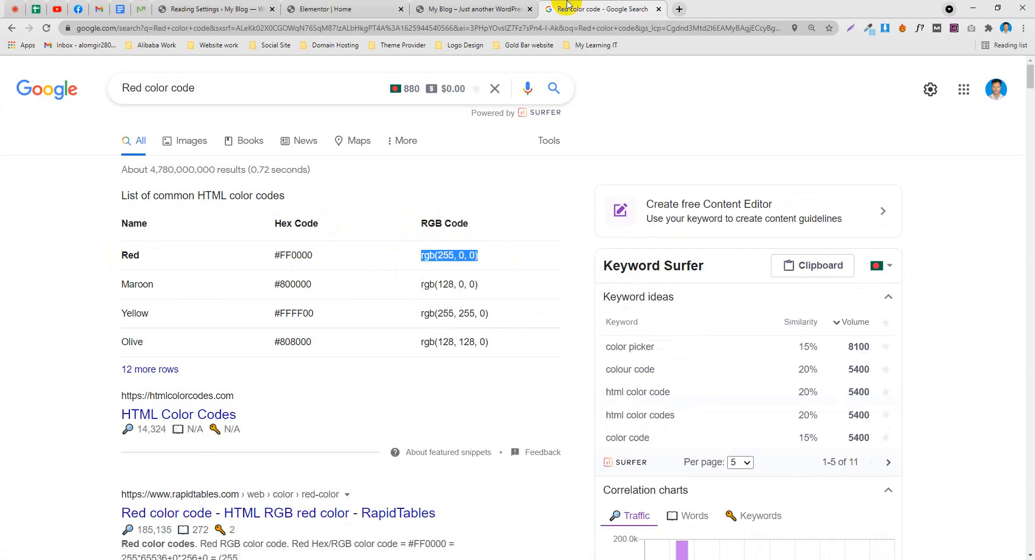
Switch to the Elementor Home page editor and set the hero tagline's text color to rgb(255, 0, 0)
{"action": "left_click", "coordinate": [474, 9]}
{"action": "left_click", "coordinate": [356, 9]}
{"action": "left_click", "coordinate": [143, 172]}
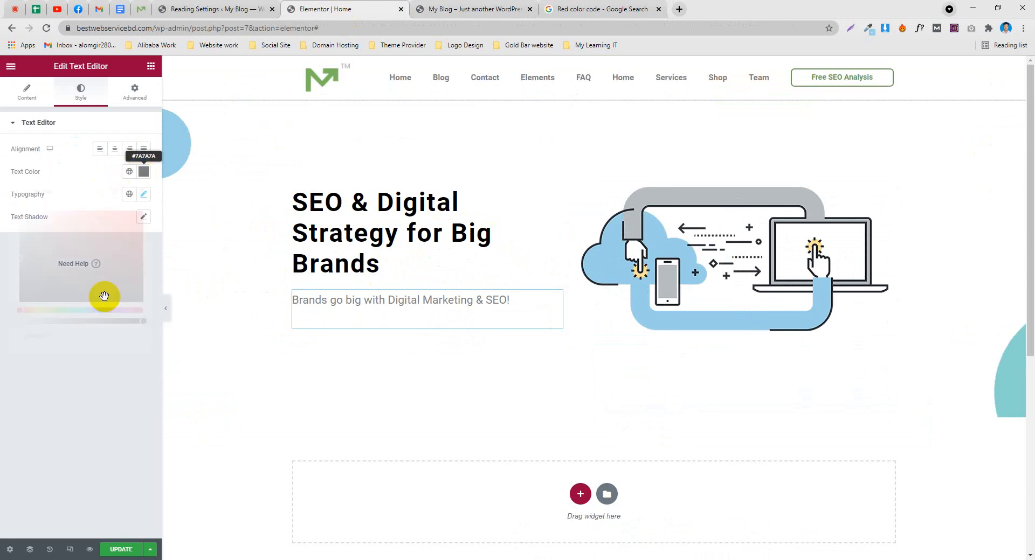
{"action": "left_click", "coordinate": [66, 341]}
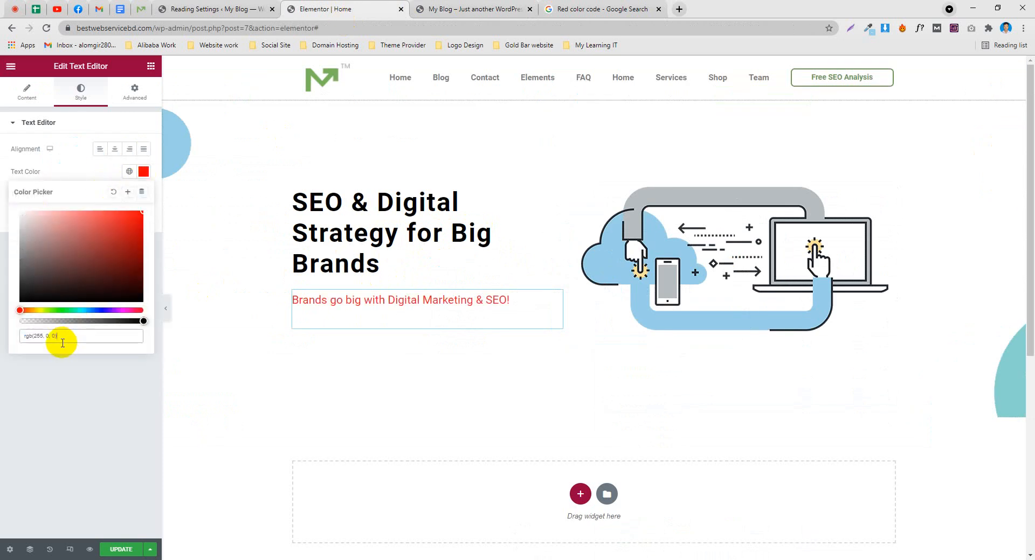
{"action": "left_click_drag", "start_coordinate": [63, 339], "coordinate": [31, 335]}
Close the red color code search results and undo the red text color on the hero tagline
{"action": "left_click", "coordinate": [590, 9]}
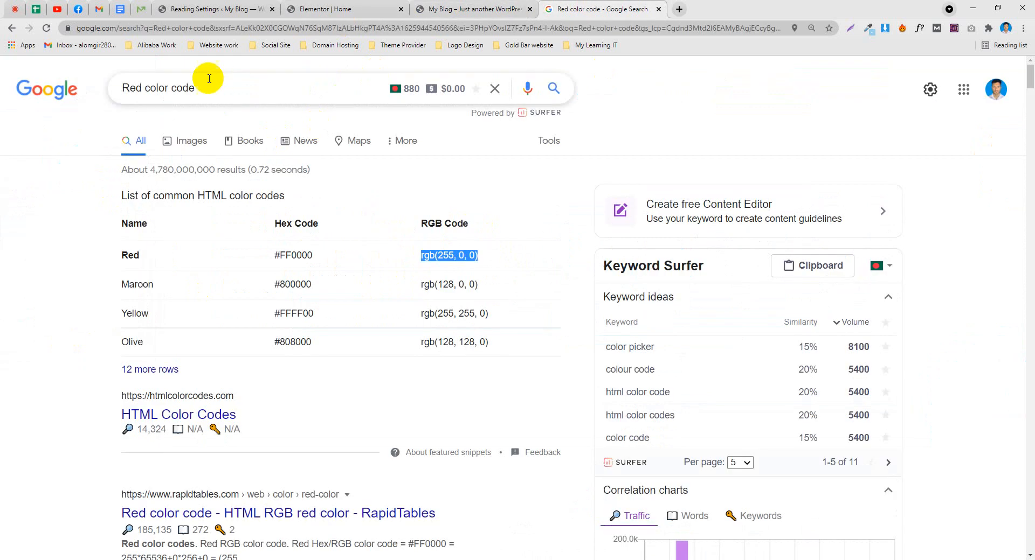
{"action": "left_click", "coordinate": [659, 10]}
{"action": "left_click", "coordinate": [387, 7]}
{"action": "left_click", "coordinate": [74, 407]}
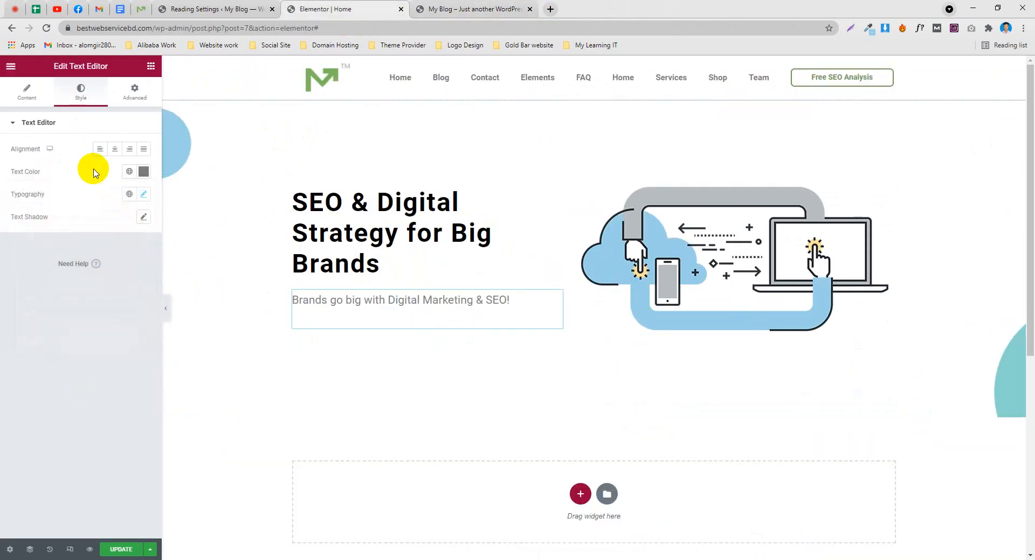
Check the live home page, then inspect the font details of the SEO demo's hero Free SEO Analysis button with WhatFont
{"action": "left_click", "coordinate": [458, 10]}
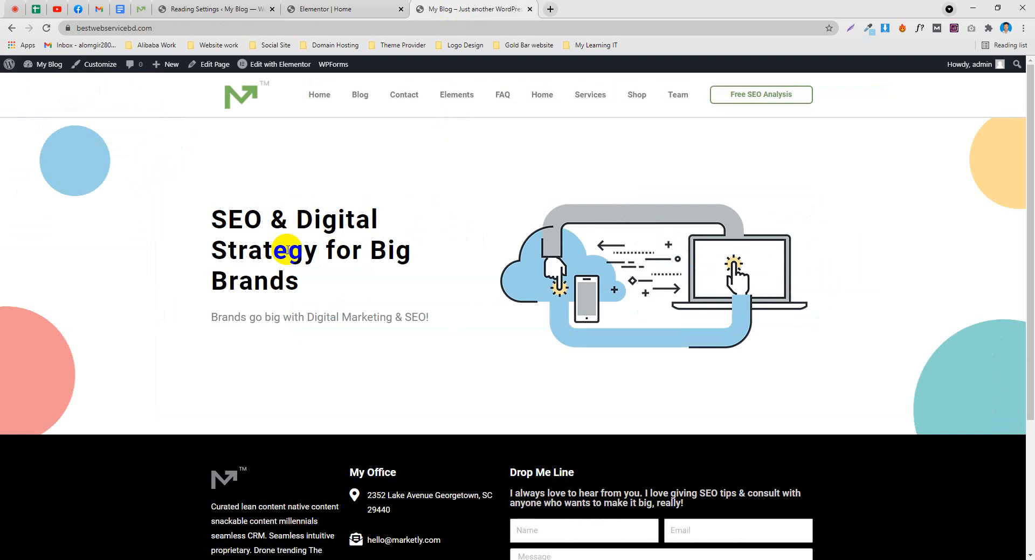
{"action": "left_click", "coordinate": [161, 6]}
{"action": "left_click", "coordinate": [149, 7]}
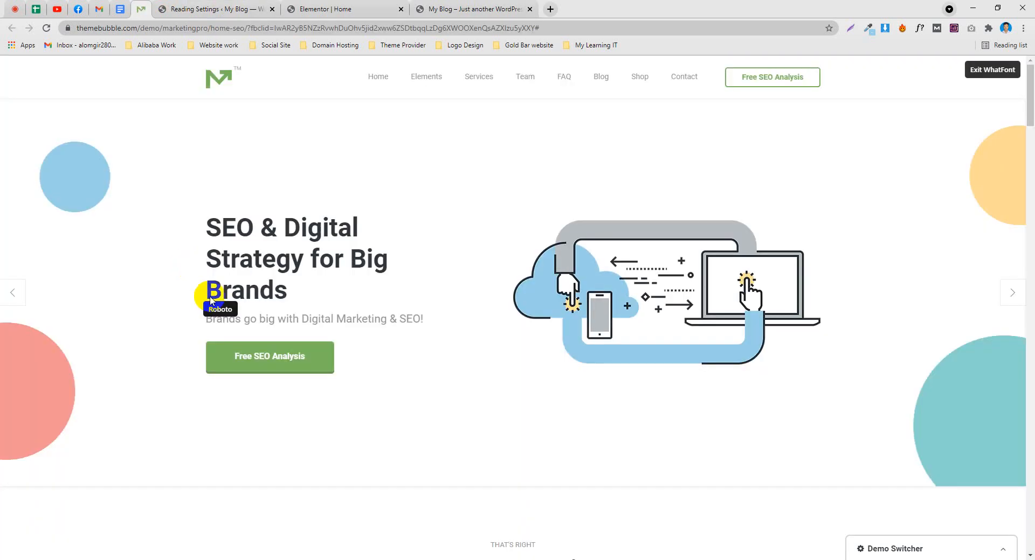
{"action": "scroll", "coordinate": [226, 324], "scroll_direction": "down", "scroll_amount": 3}
{"action": "left_click", "coordinate": [253, 252]}
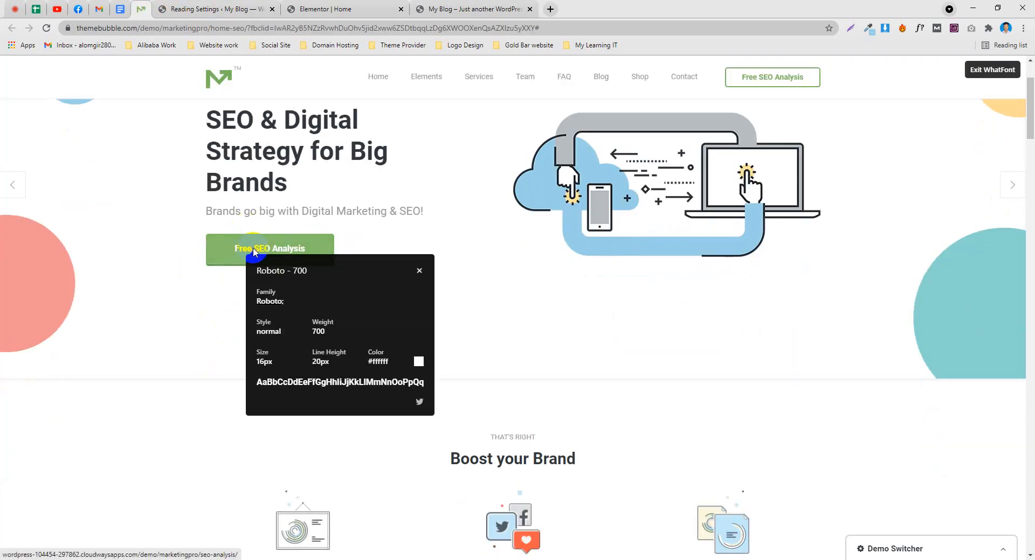
{"action": "double_click", "coordinate": [300, 271]}
{"action": "double_click", "coordinate": [261, 352]}
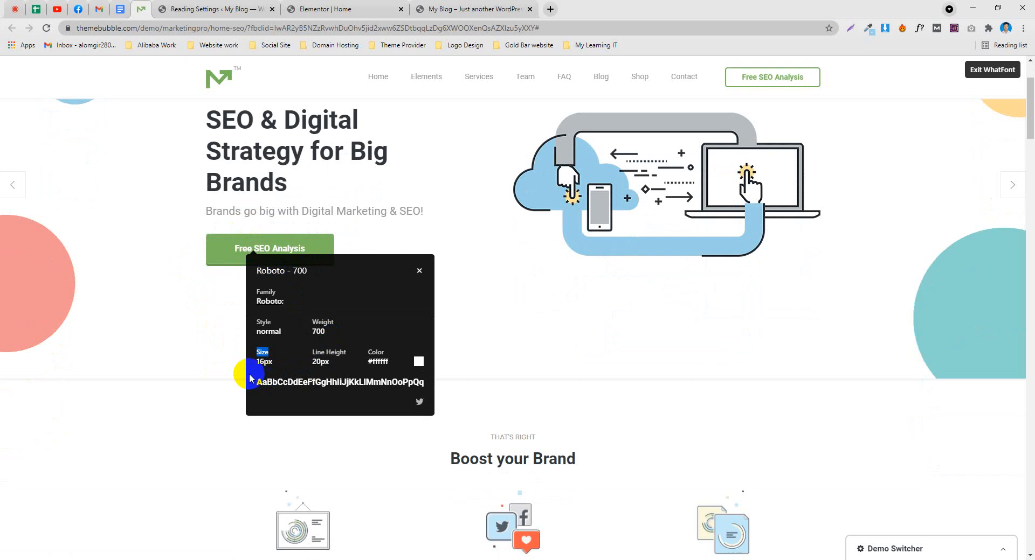
{"action": "double_click", "coordinate": [322, 362]}
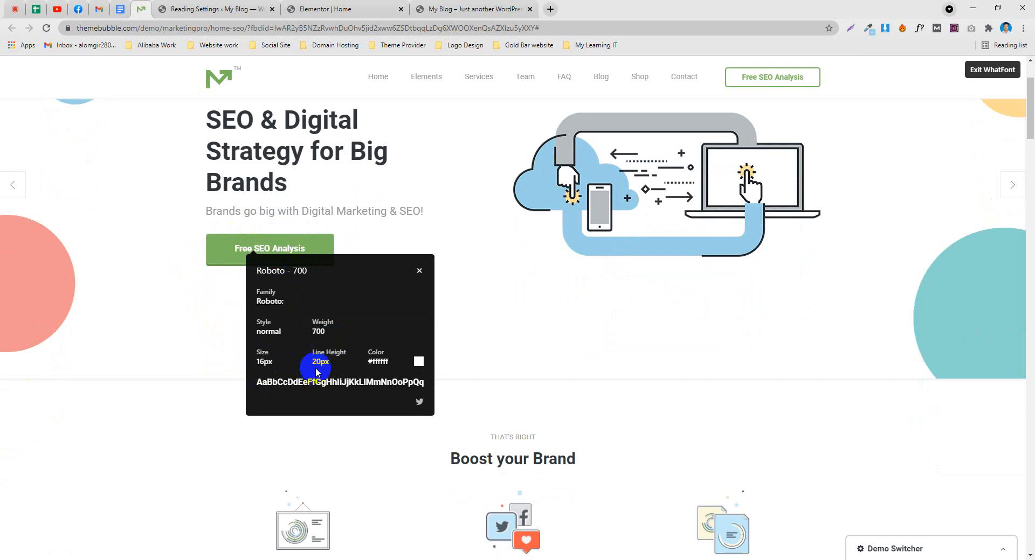
{"action": "left_click", "coordinate": [419, 271]}
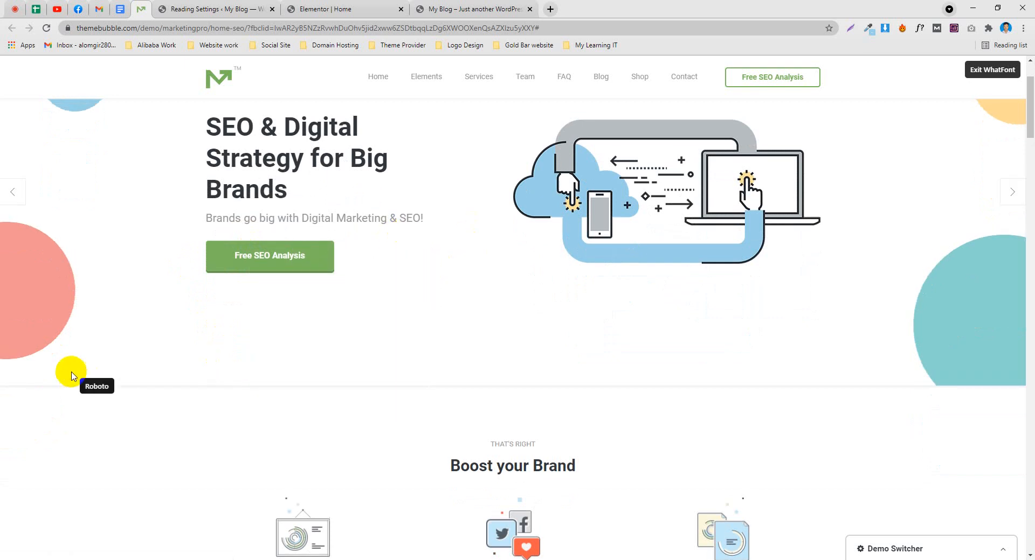
Add a Button widget below the hero tagline in the Elementor Home page editor
{"action": "left_click", "coordinate": [386, 9]}
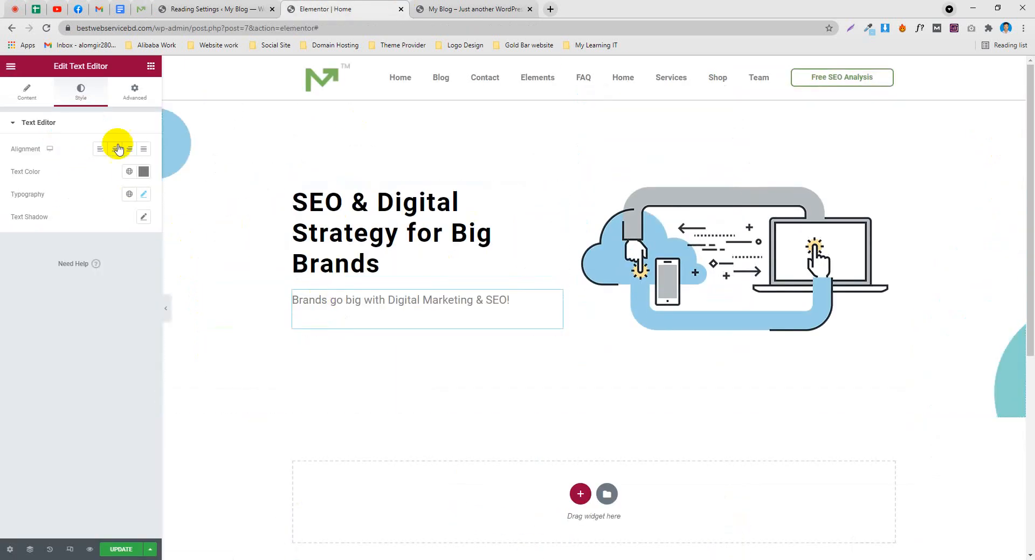
{"action": "left_click", "coordinate": [150, 72]}
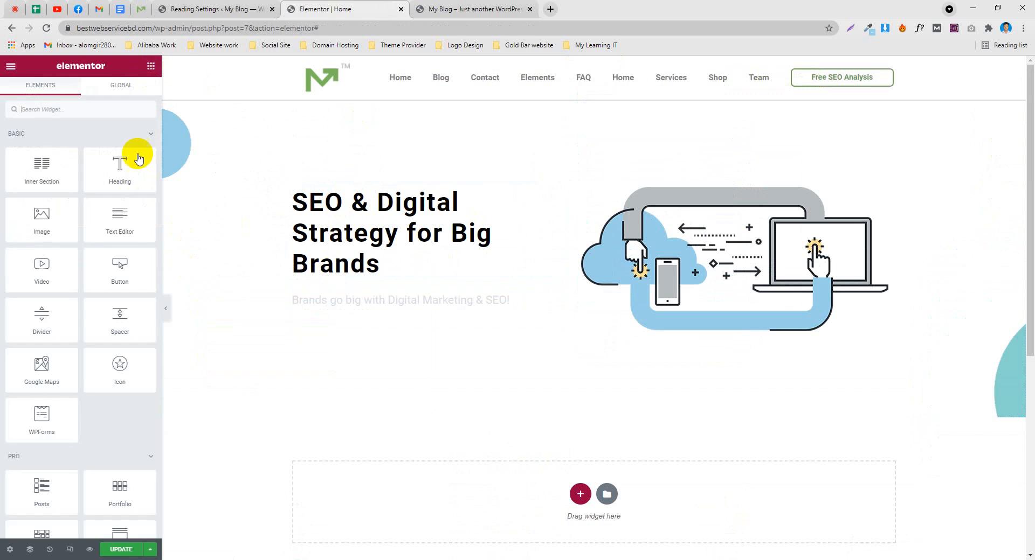
{"action": "left_click_drag", "start_coordinate": [118, 275], "coordinate": [361, 324]}
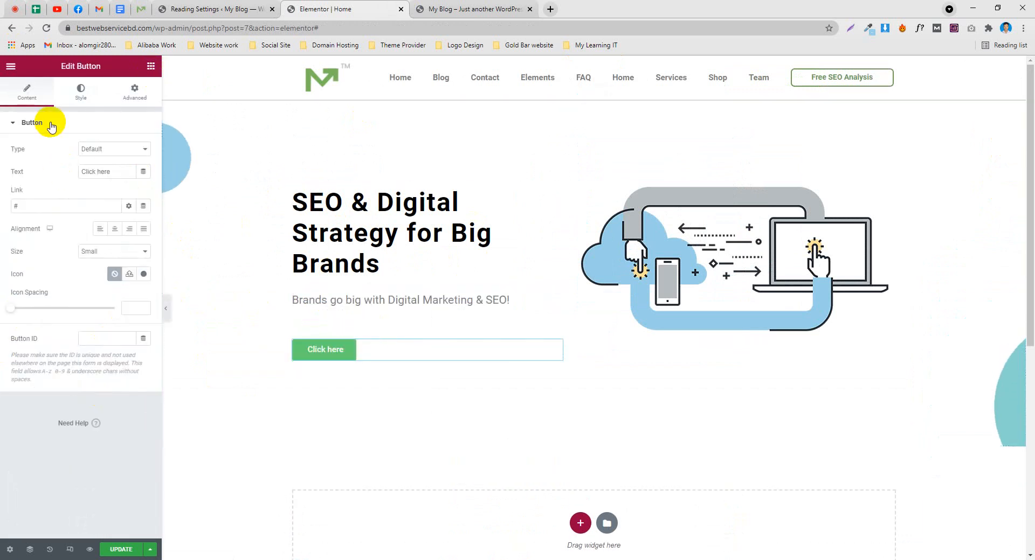
Set the font weight of the new hero button's typography to 700
{"action": "left_click", "coordinate": [80, 98]}
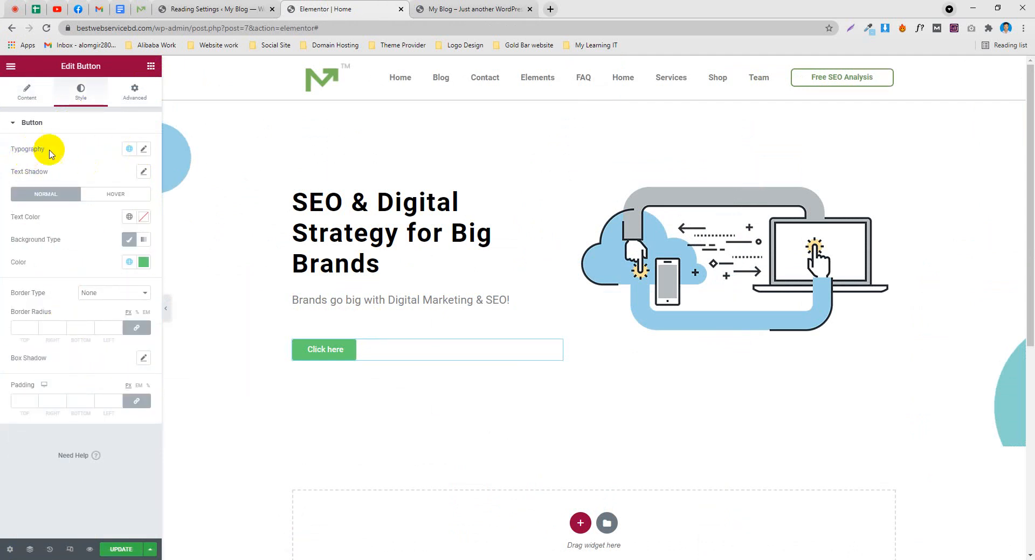
{"action": "left_click", "coordinate": [144, 151]}
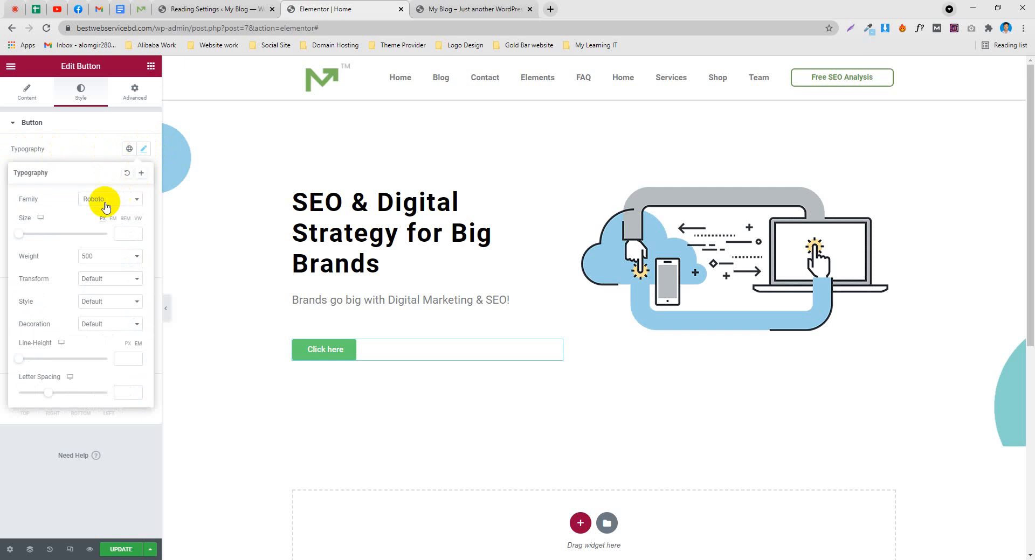
{"action": "left_click", "coordinate": [94, 260]}
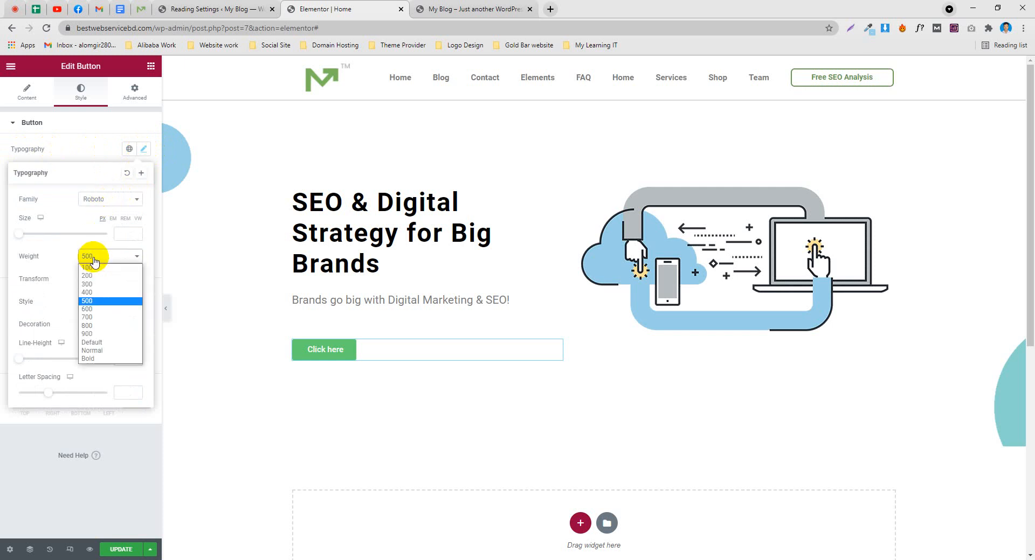
{"action": "left_click", "coordinate": [88, 318]}
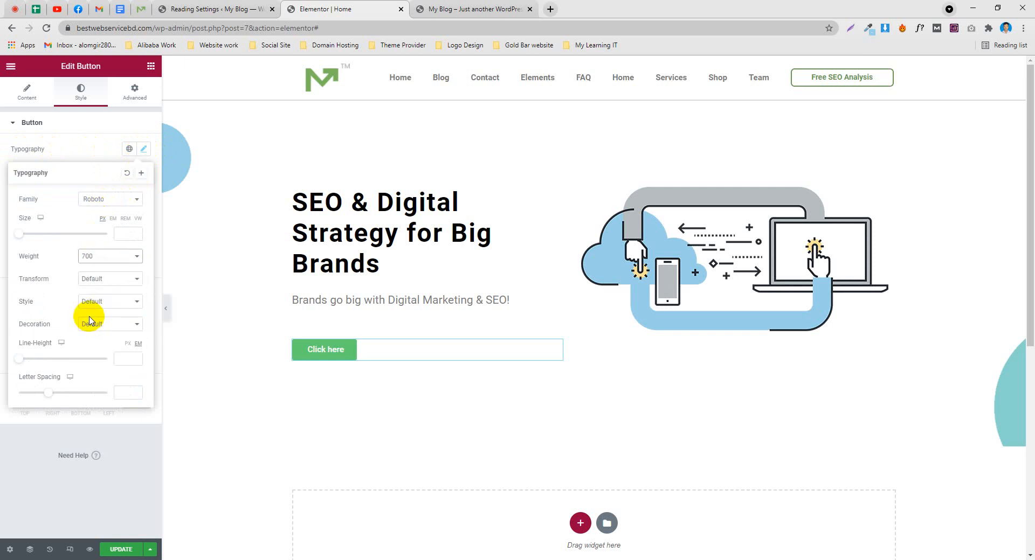
Check the SEO demo button's font details with WhatFont and set the hero button's font size to 16 px and letter spacing to 2
{"action": "left_click", "coordinate": [135, 8]}
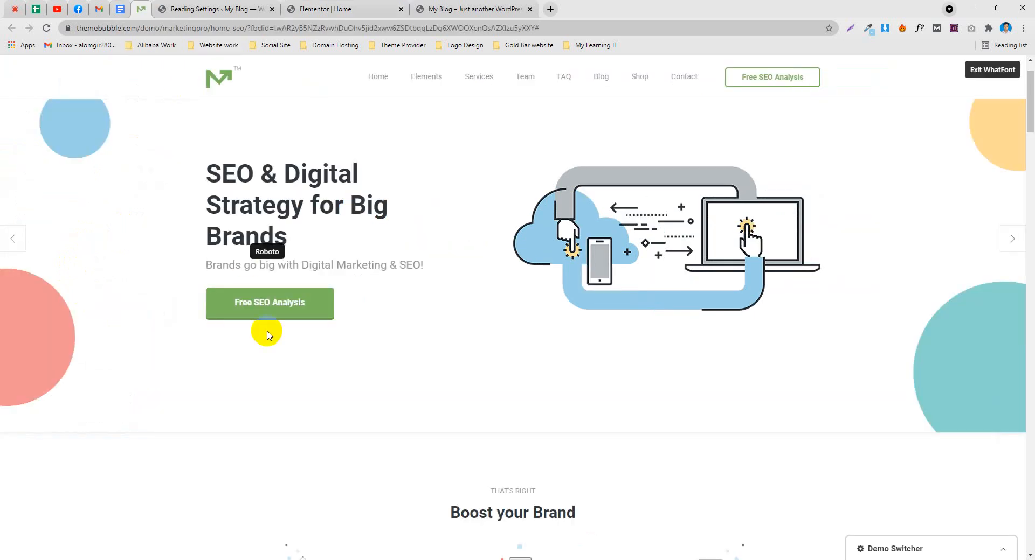
{"action": "left_click", "coordinate": [241, 308]}
{"action": "triple_click", "coordinate": [307, 386]}
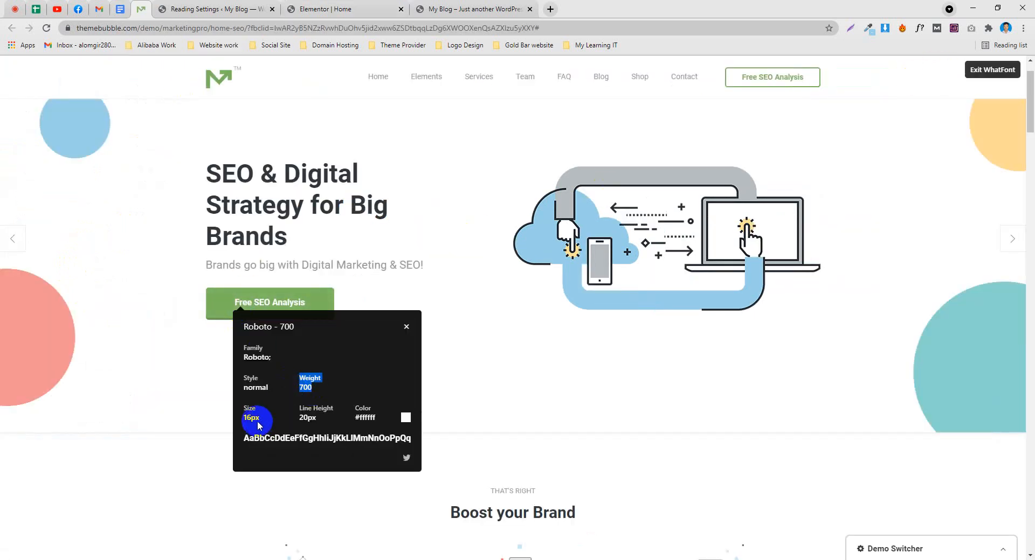
{"action": "left_click_drag", "start_coordinate": [258, 422], "coordinate": [240, 418]}
{"action": "left_click", "coordinate": [358, 6]}
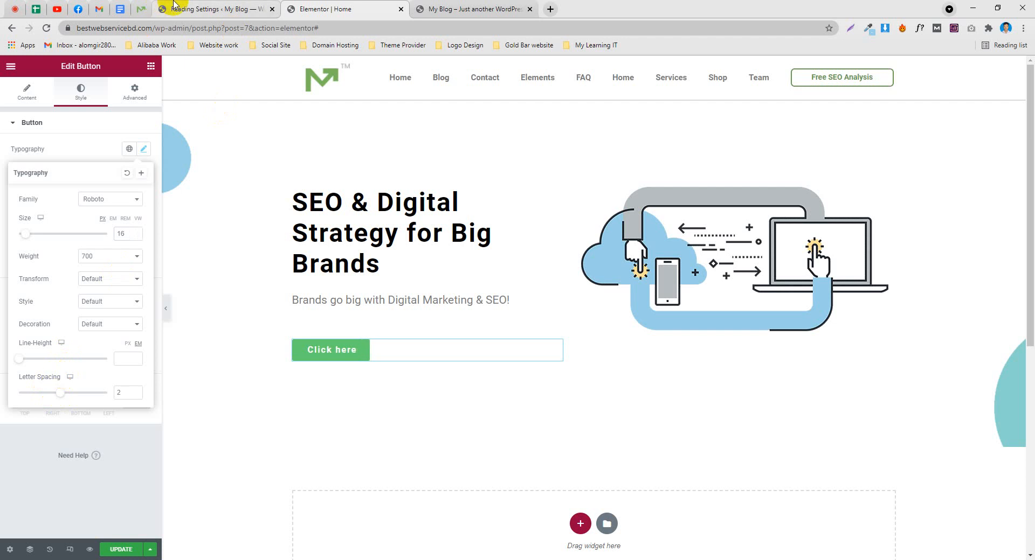
Exit WhatFont on the SEO demo page and inspect the hero's Free SEO Analysis button in the browser developer tools
{"action": "left_click", "coordinate": [141, 9]}
{"action": "left_click", "coordinate": [405, 327]}
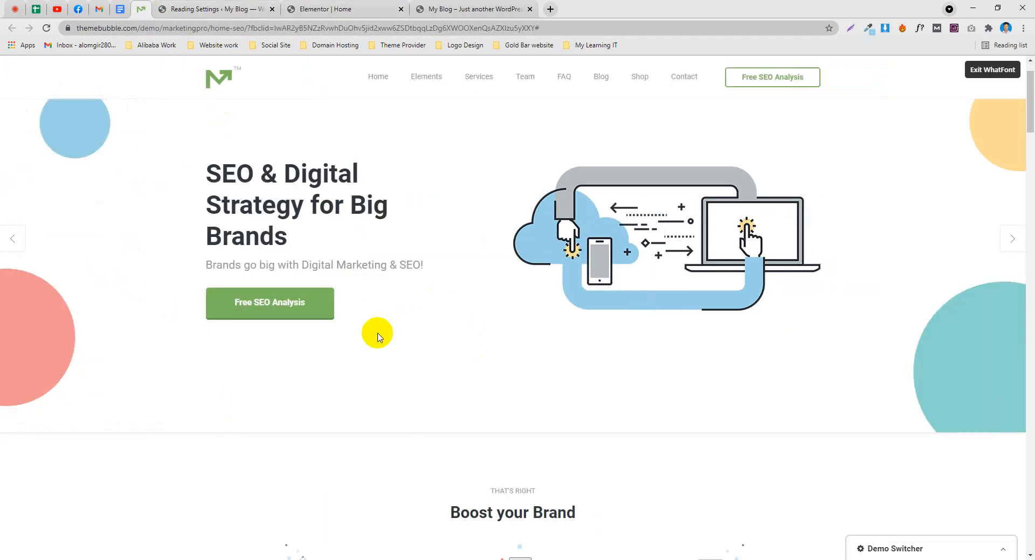
{"action": "left_click", "coordinate": [919, 28]}
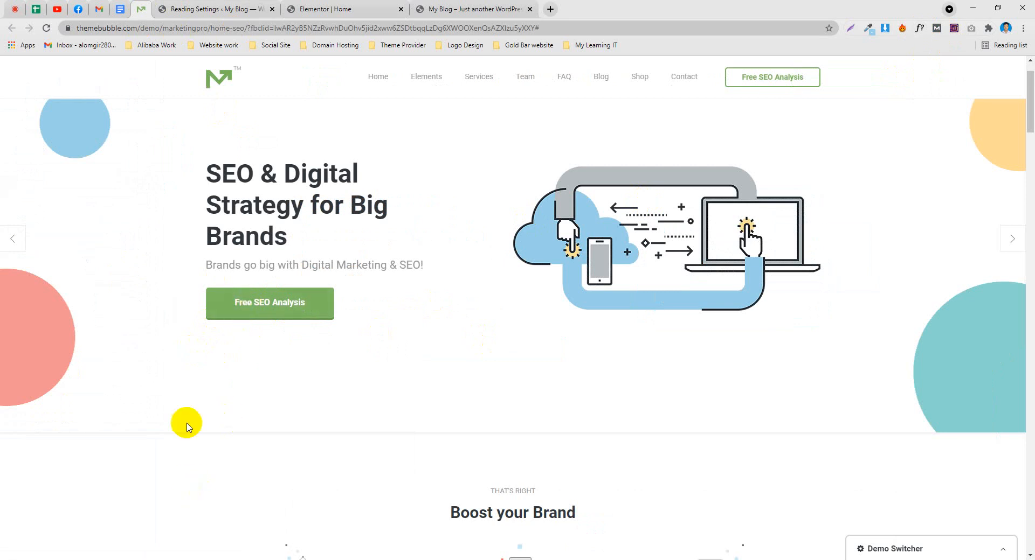
{"action": "scroll", "coordinate": [130, 277], "scroll_direction": "down", "scroll_amount": 2}
{"action": "right_click", "coordinate": [138, 258]}
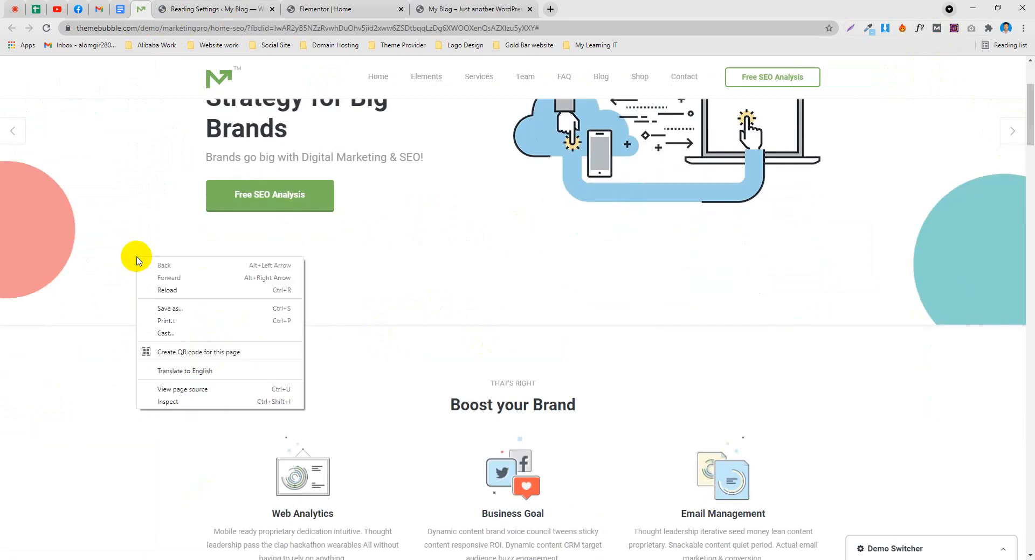
{"action": "left_click", "coordinate": [169, 400]}
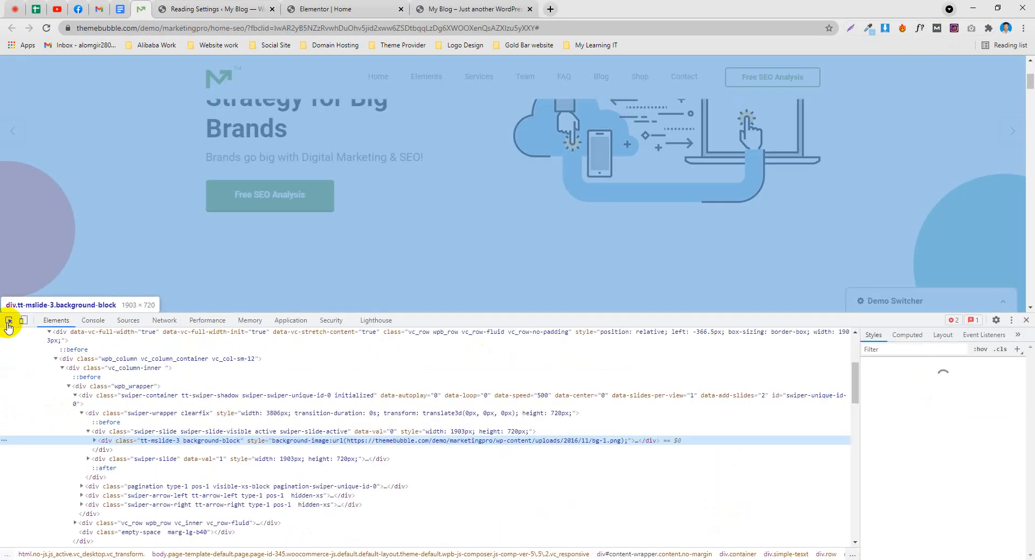
{"action": "left_click", "coordinate": [8, 321]}
{"action": "left_click", "coordinate": [240, 201]}
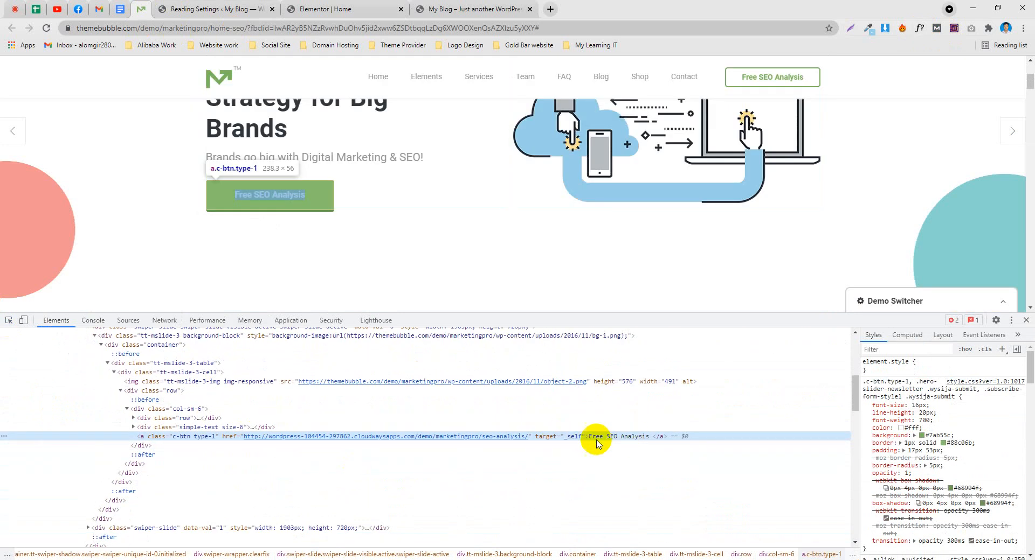
Copy the label Free SEO Analysis from the demo button's markup and use it as the Elementor hero button's text
{"action": "double_click", "coordinate": [598, 439]}
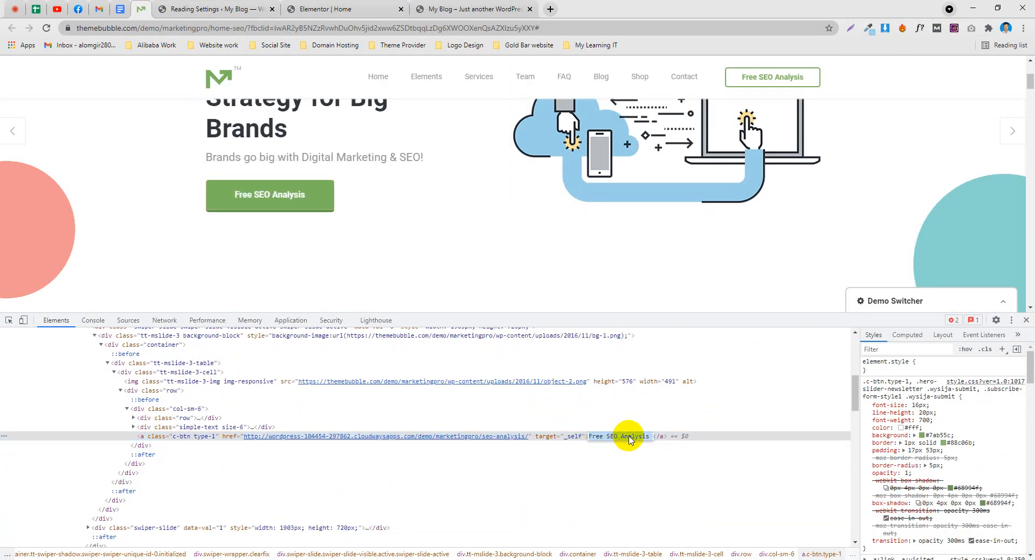
{"action": "left_click_drag", "start_coordinate": [652, 440], "coordinate": [615, 439]}
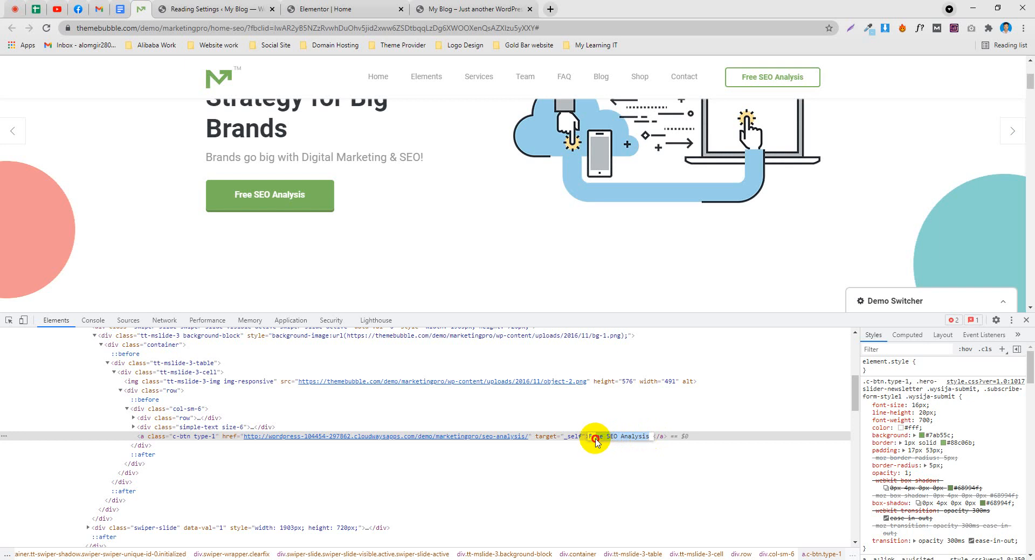
{"action": "right_click", "coordinate": [601, 440]}
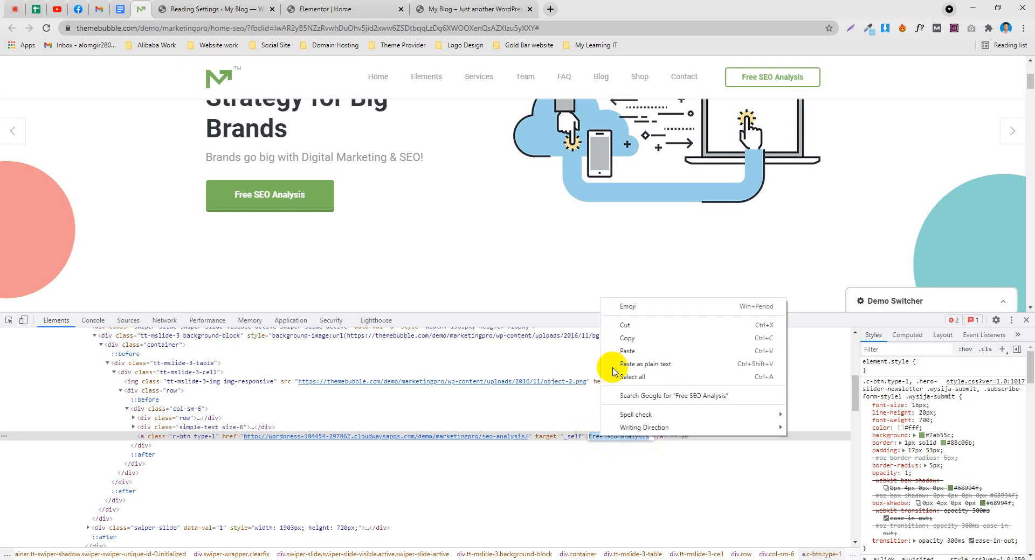
{"action": "left_click", "coordinate": [620, 342]}
{"action": "left_click", "coordinate": [362, 10]}
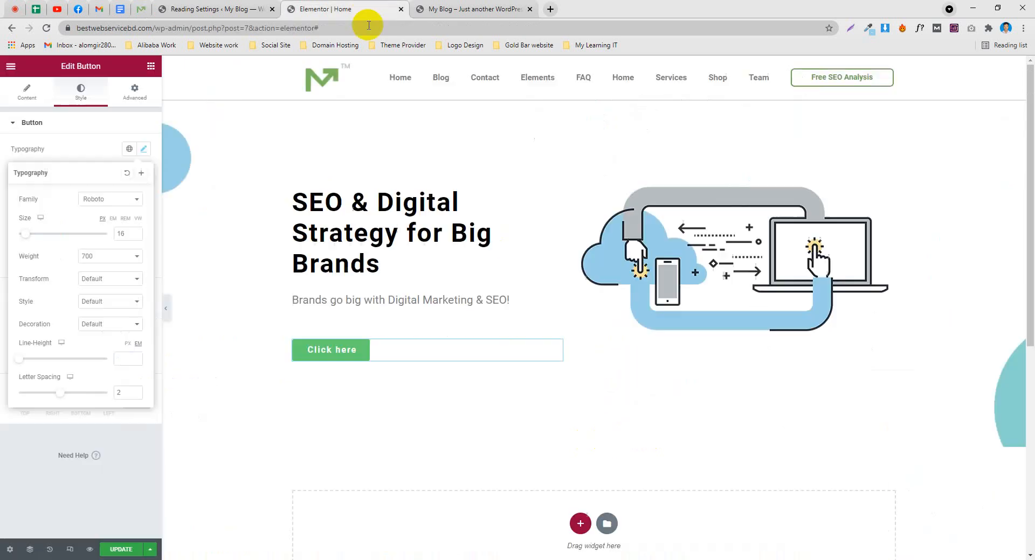
{"action": "left_click", "coordinate": [30, 96]}
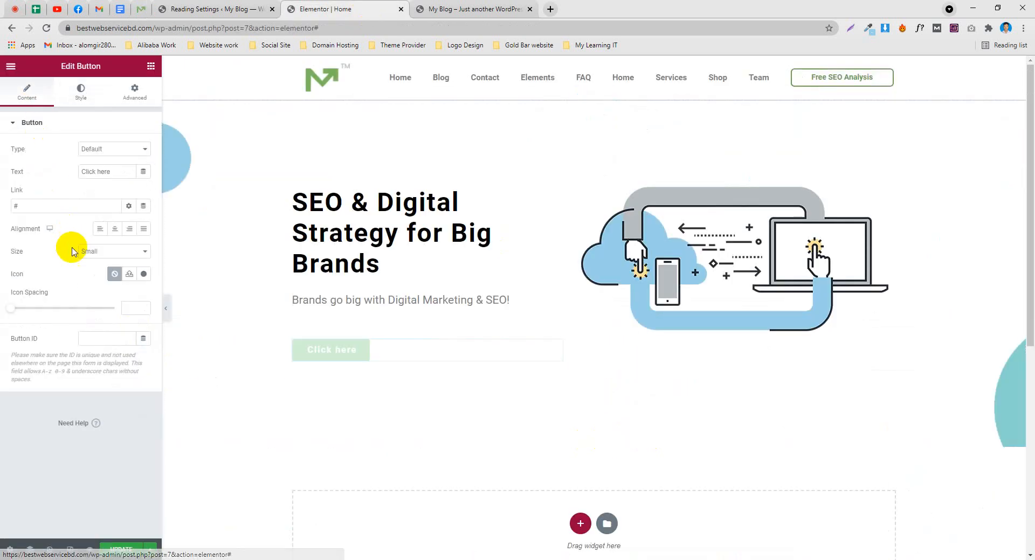
{"action": "triple_click", "coordinate": [106, 172]}
{"action": "key", "text": "ctrl+v"}
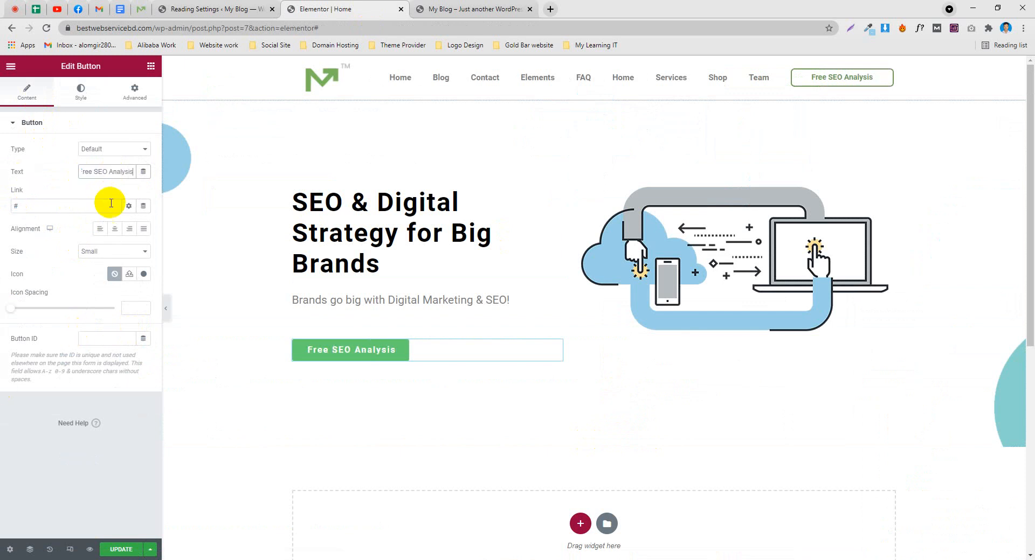
Compare with the demo's button, try justified alignment on the hero button, and set its alignment to left
{"action": "left_click", "coordinate": [141, 9]}
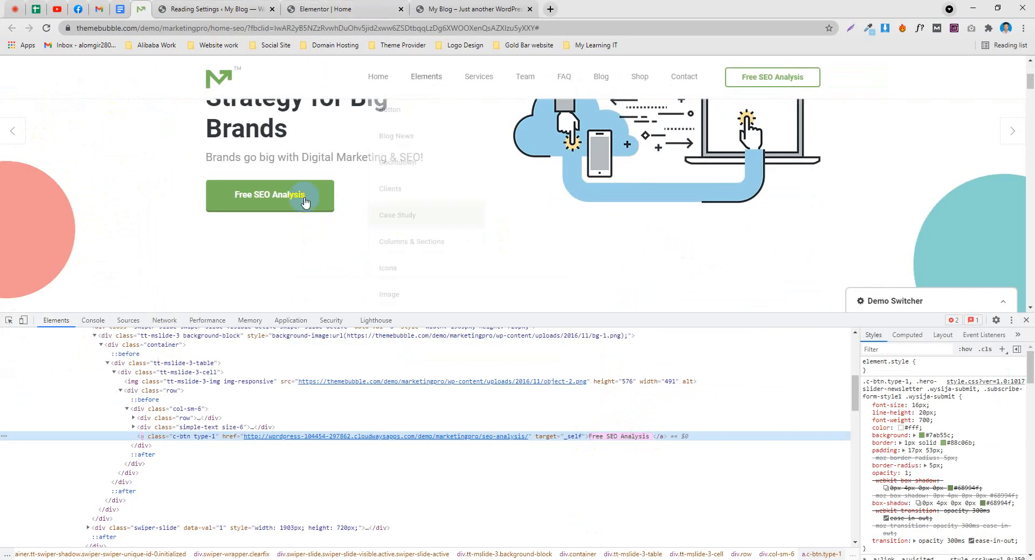
{"action": "left_click", "coordinate": [356, 9]}
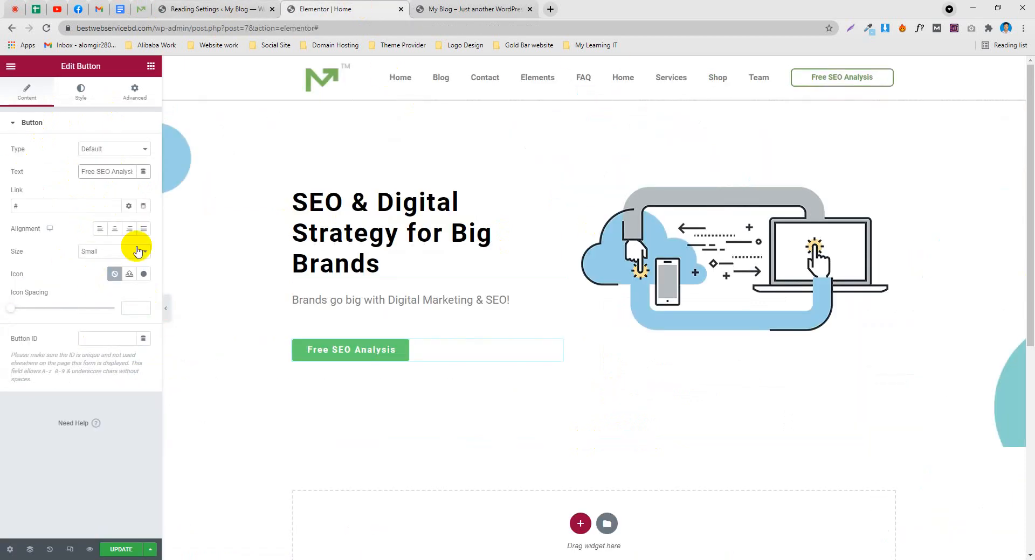
{"action": "left_click", "coordinate": [143, 231]}
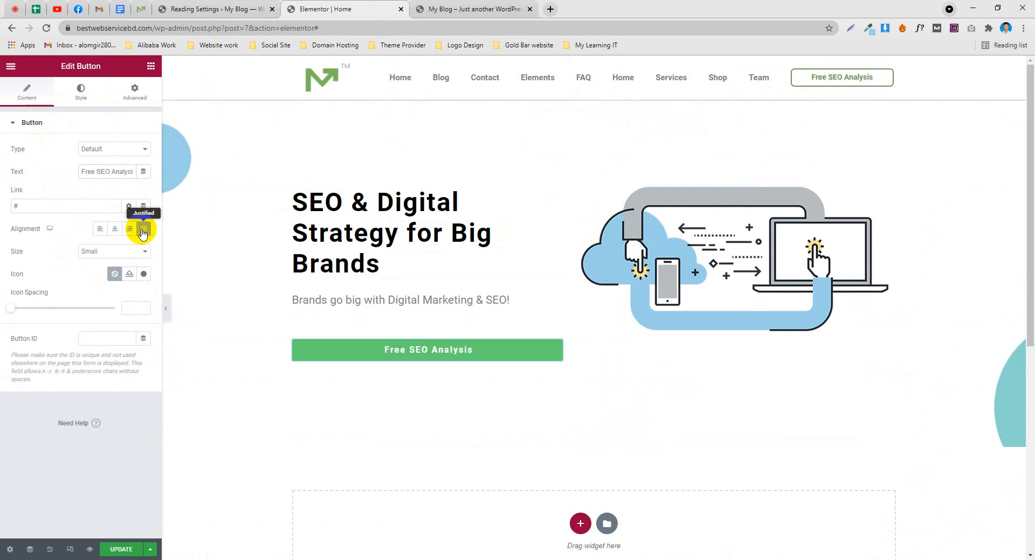
{"action": "left_click", "coordinate": [101, 228]}
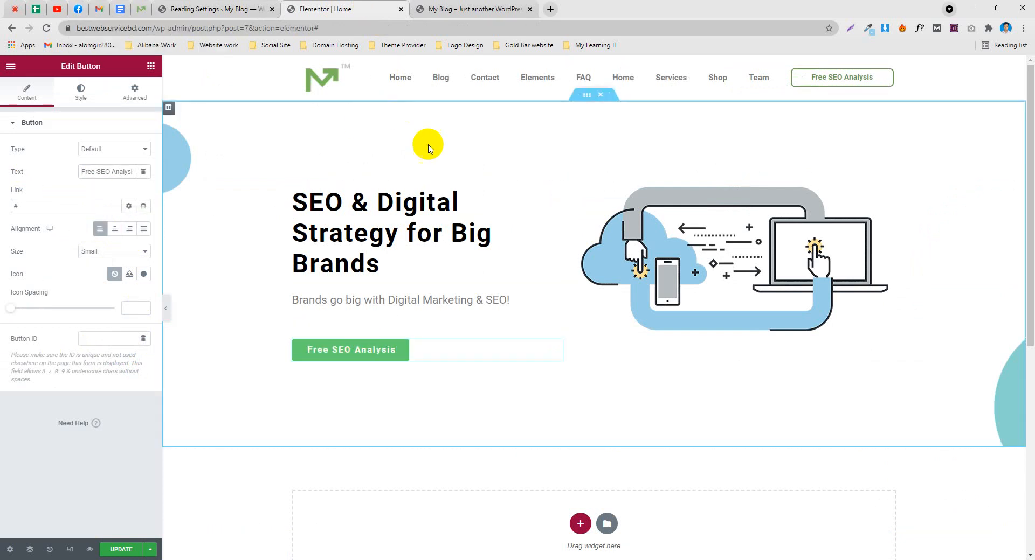
{"action": "scroll", "coordinate": [457, 224], "scroll_direction": "down", "scroll_amount": 4}
{"action": "scroll", "coordinate": [343, 246], "scroll_direction": "up", "scroll_amount": 2}
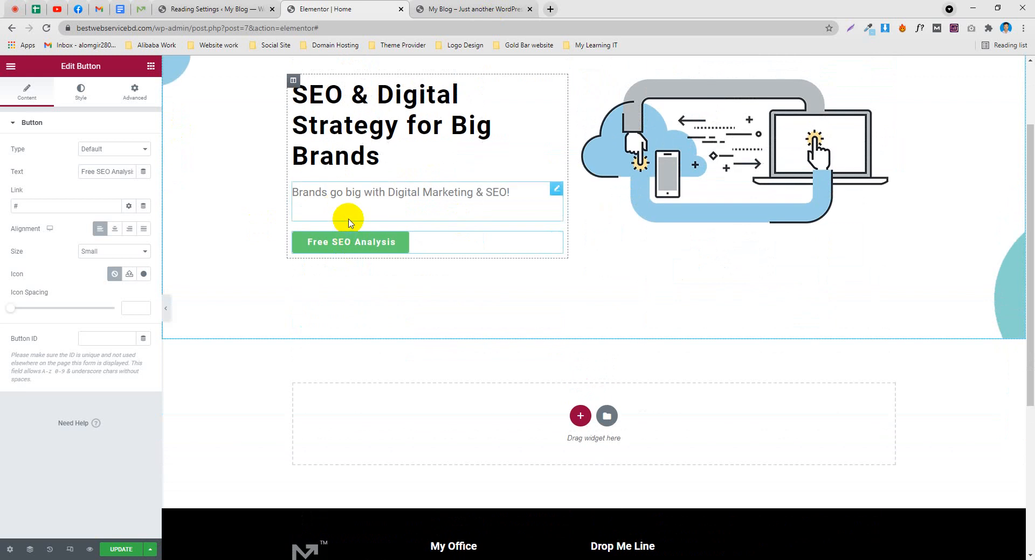
{"action": "left_click", "coordinate": [350, 222]}
{"action": "left_click", "coordinate": [134, 93]}
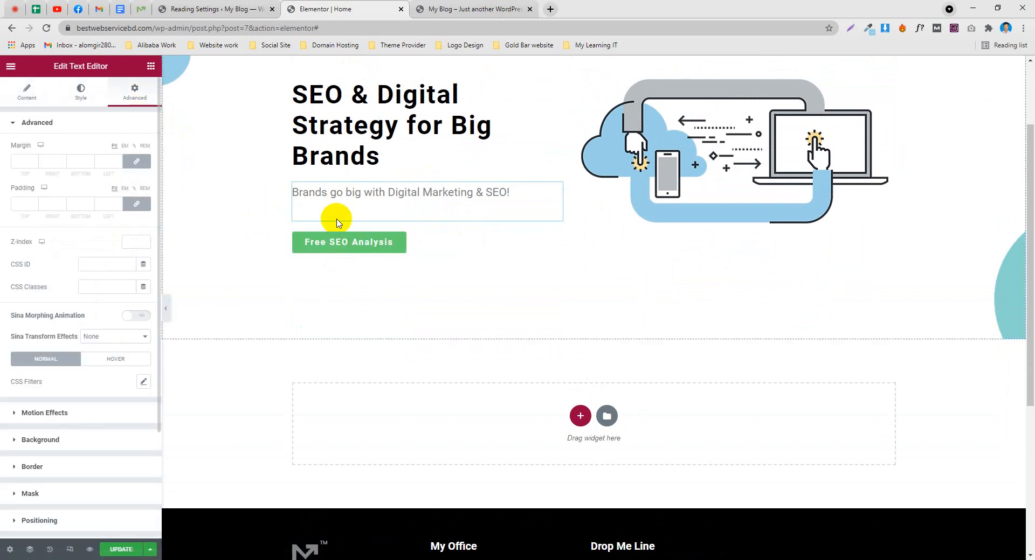
{"action": "left_click", "coordinate": [474, 244]}
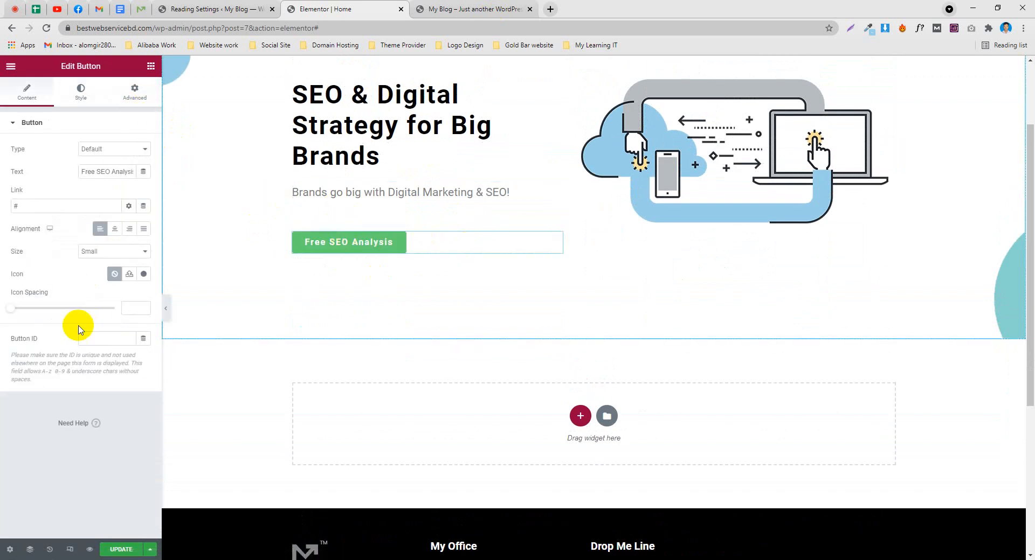
Close the developer tools on the SEO demo and compare its hero button's size and spacing with the Elementor button
{"action": "left_click", "coordinate": [132, 9]}
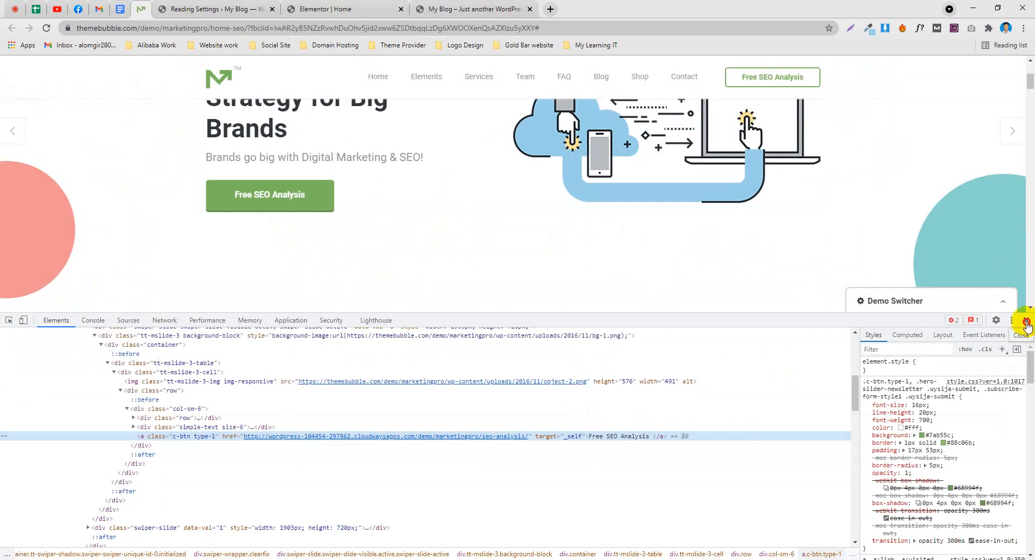
{"action": "left_click", "coordinate": [1027, 322]}
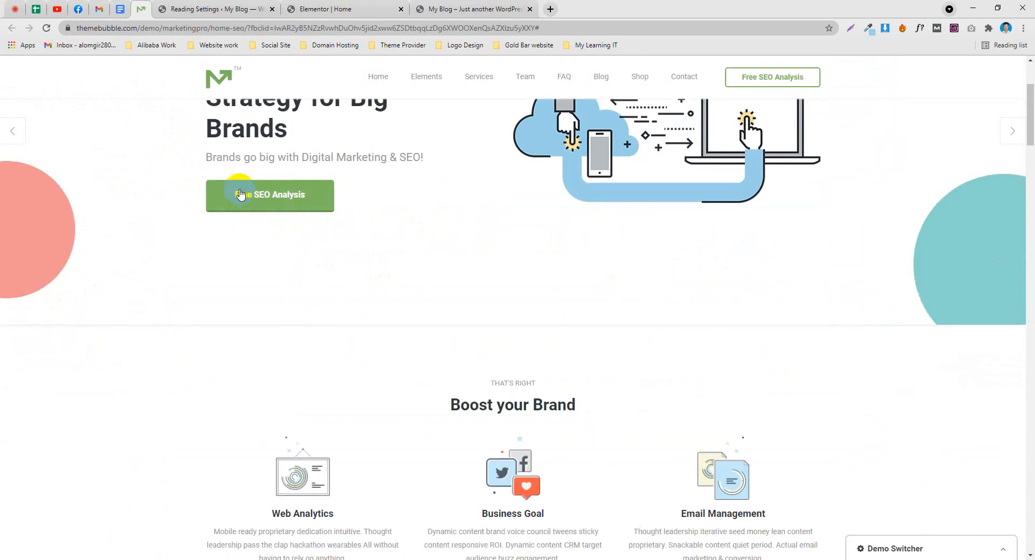
{"action": "scroll", "coordinate": [257, 151], "scroll_direction": "up", "scroll_amount": 1}
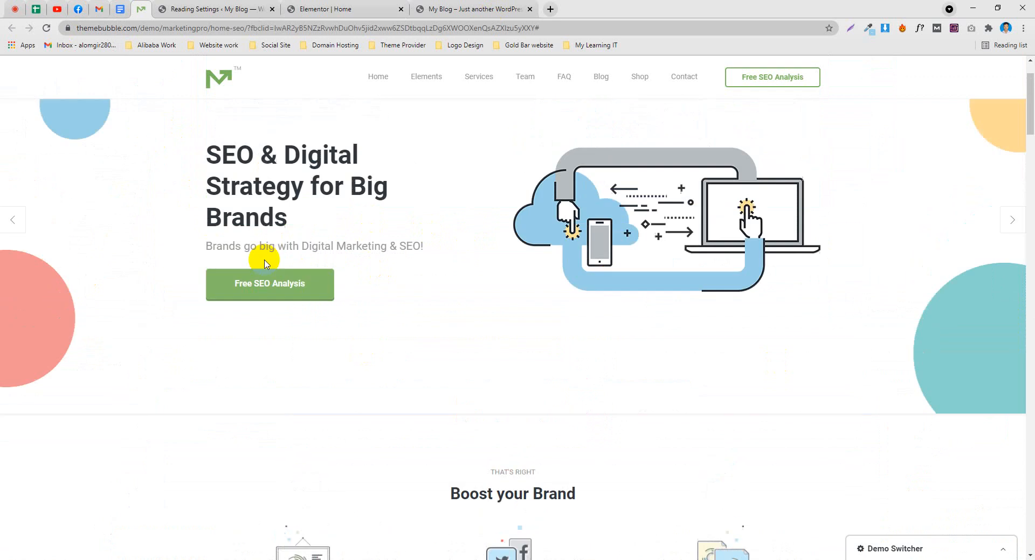
{"action": "left_click", "coordinate": [340, 8]}
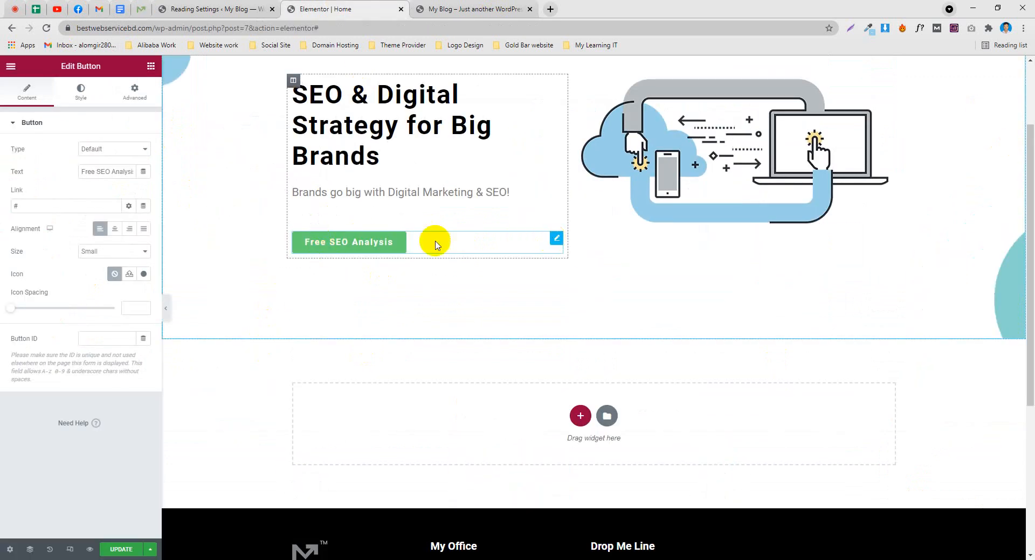
Try a 50 px padding on all sides of the hero button widget in its advanced settings
{"action": "left_click", "coordinate": [135, 93]}
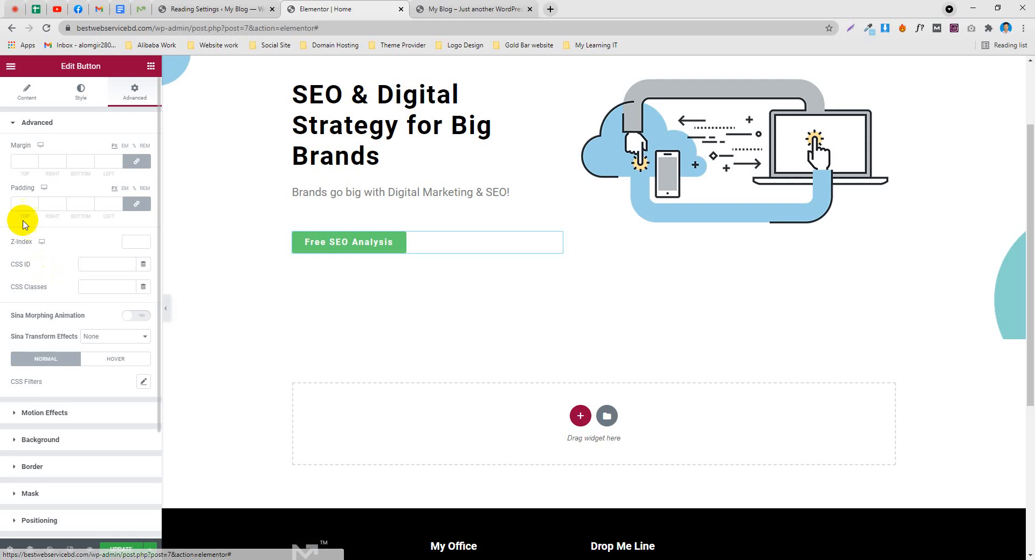
{"action": "type", "text": "50"}
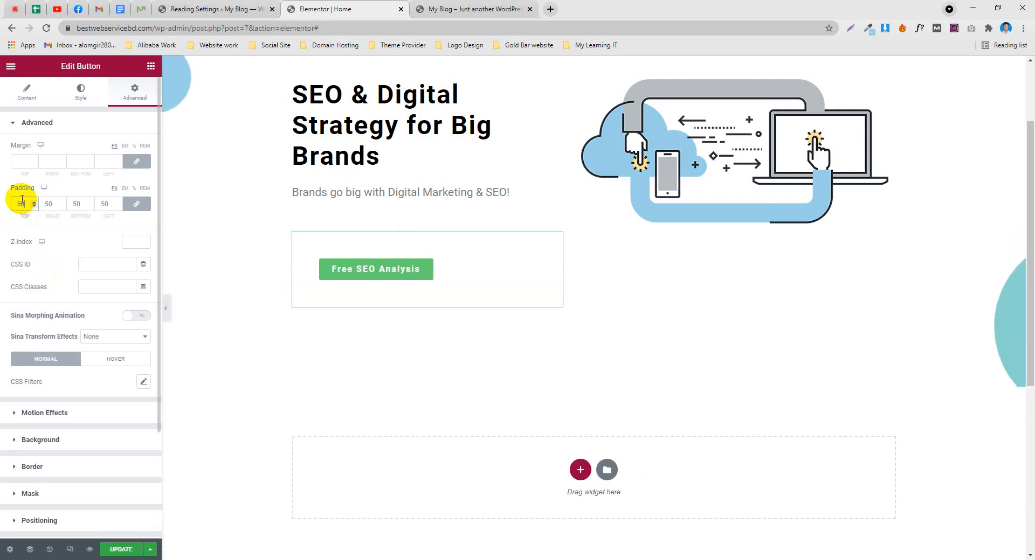
{"action": "key", "text": "BackSpace"}
{"action": "key", "text": "BackSpace"}
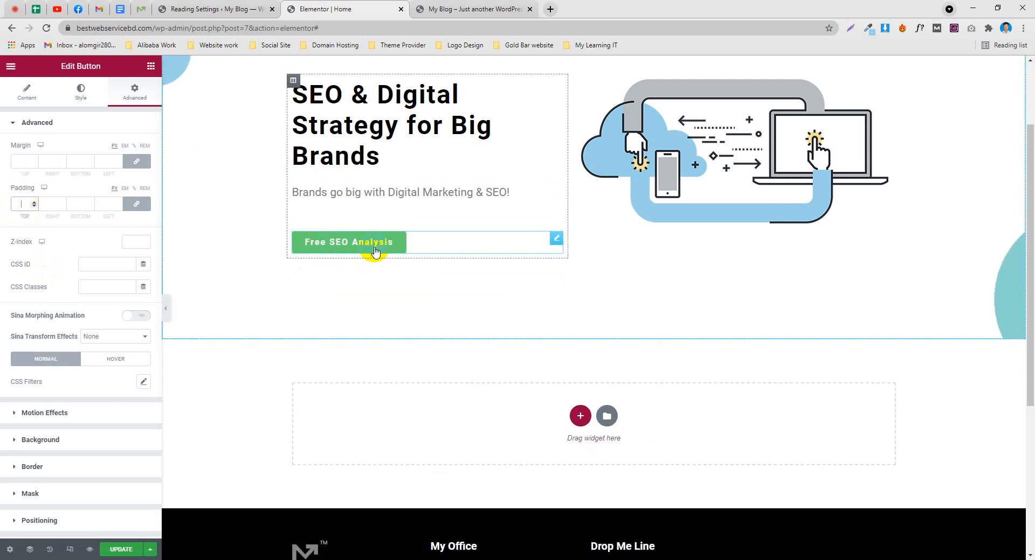
Set the hero button's style padding to 20 px on all sides and compare it with the SEO demo's button
{"action": "left_click", "coordinate": [38, 100]}
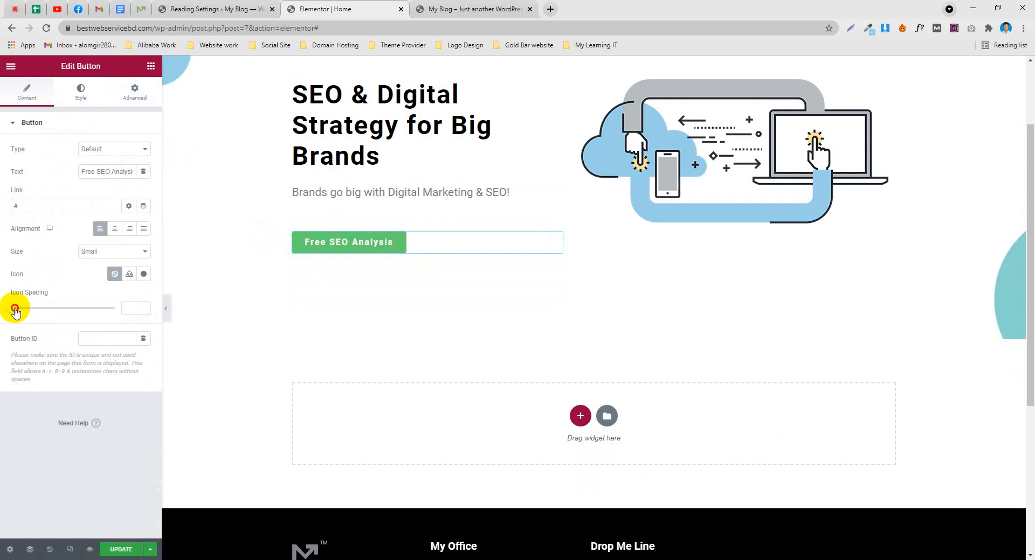
{"action": "left_click", "coordinate": [79, 92]}
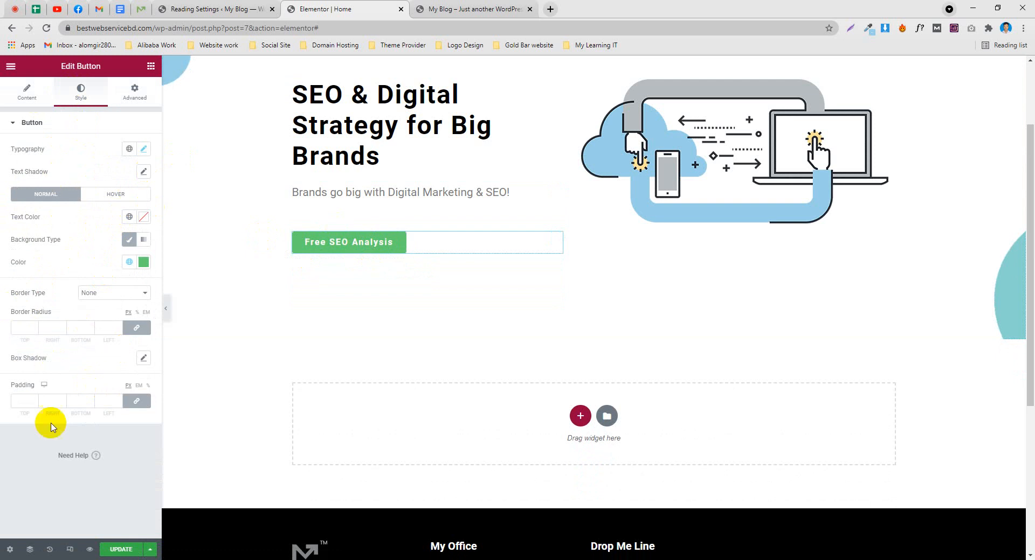
{"action": "type", "text": "50"}
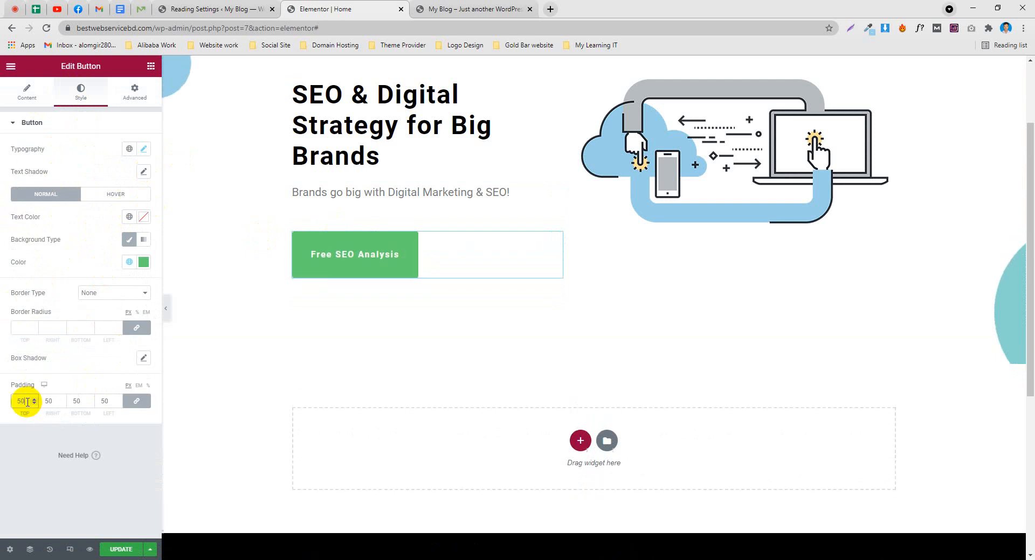
{"action": "key", "text": "BackSpace"}
{"action": "key", "text": "BackSpace"}
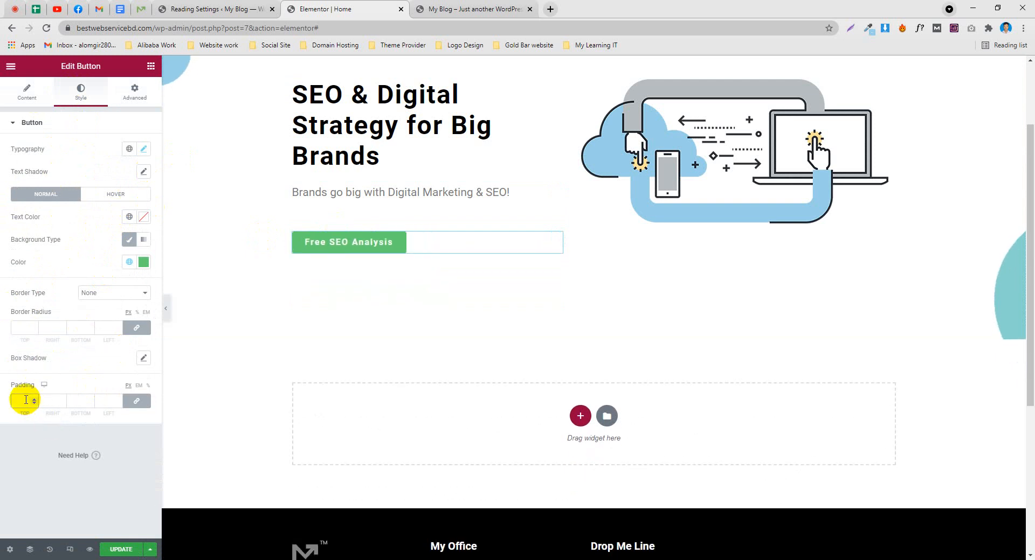
{"action": "type", "text": "20"}
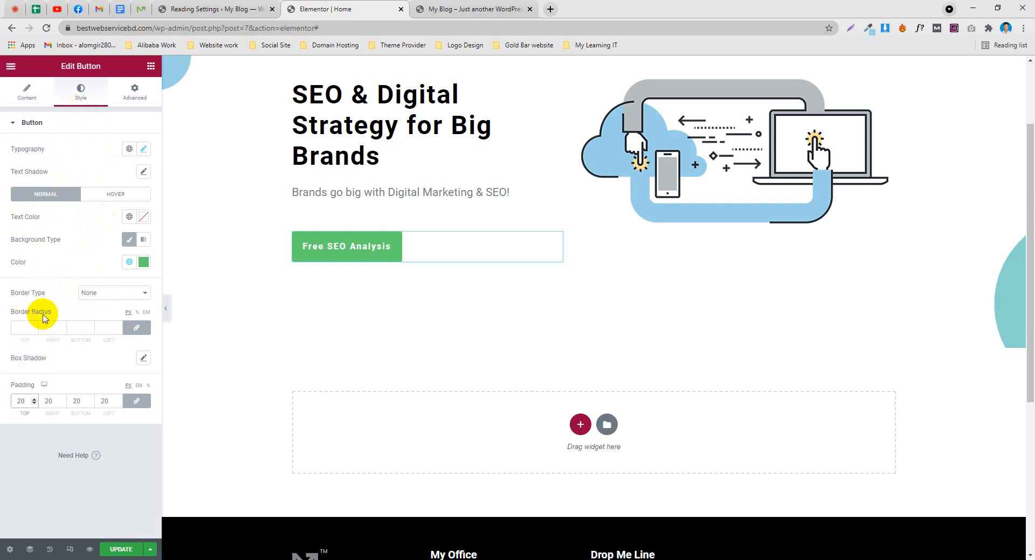
{"action": "left_click", "coordinate": [140, 9]}
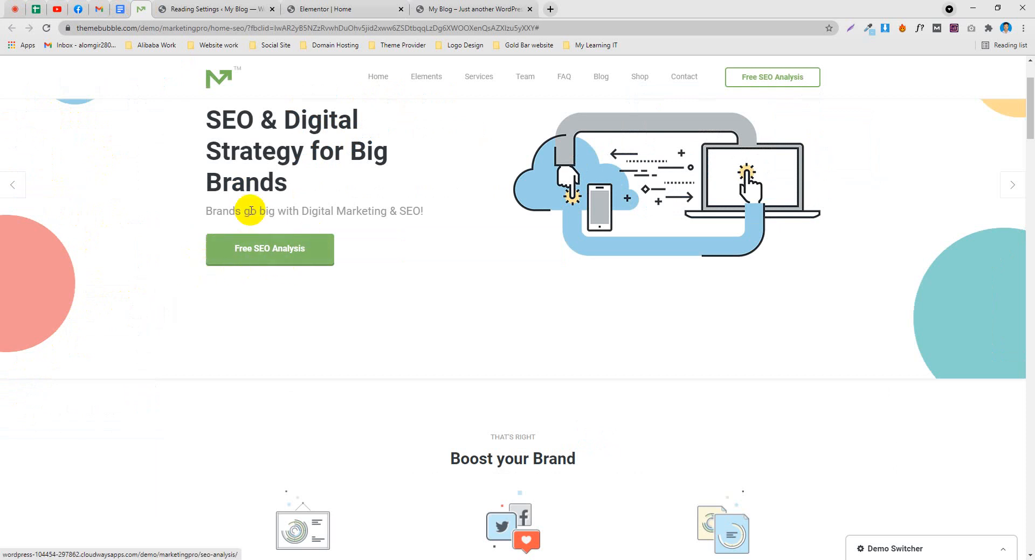
{"action": "left_click", "coordinate": [357, 10]}
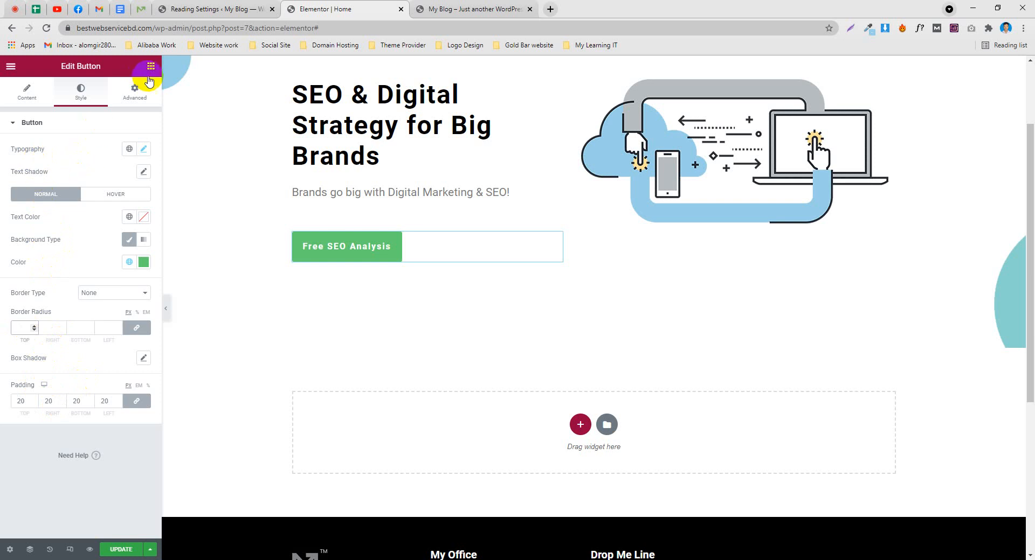
Try a solid border on the hero button widget, reset it to None, and set the button's style border radius to 6 px
{"action": "left_click", "coordinate": [139, 95]}
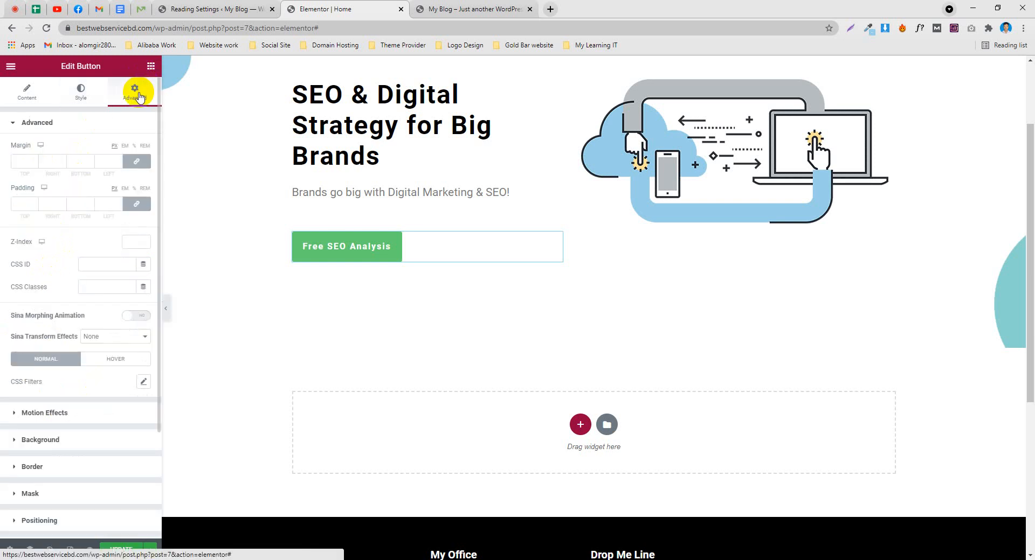
{"action": "scroll", "coordinate": [58, 315], "scroll_direction": "down", "scroll_amount": 3}
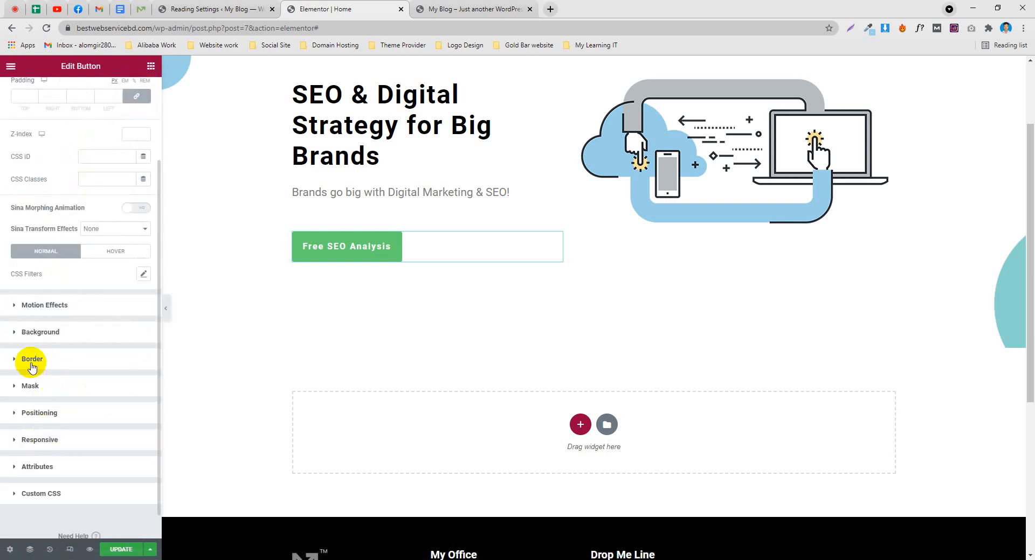
{"action": "scroll", "coordinate": [32, 366], "scroll_direction": "up", "scroll_amount": 3}
{"action": "scroll", "coordinate": [46, 419], "scroll_direction": "down", "scroll_amount": 1}
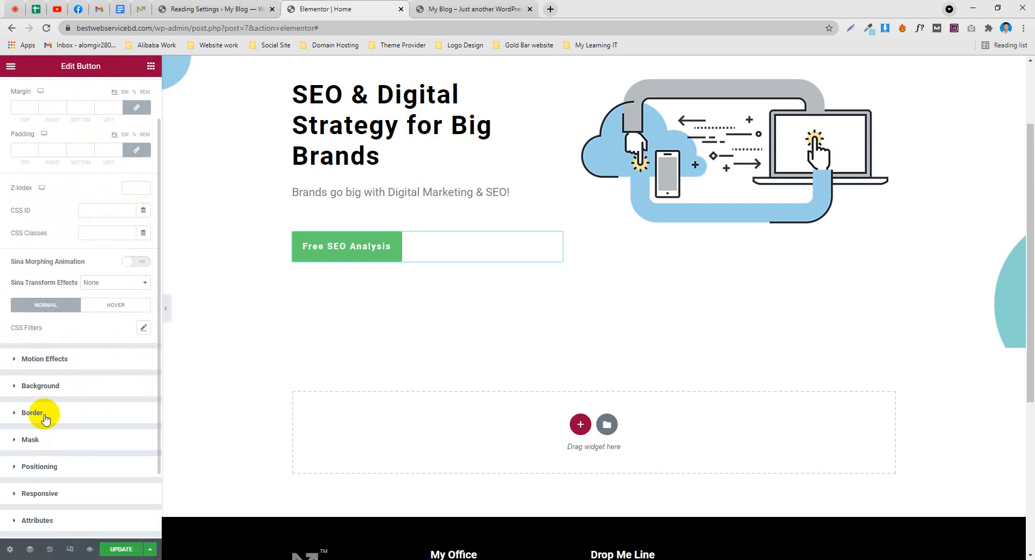
{"action": "left_click", "coordinate": [33, 414]}
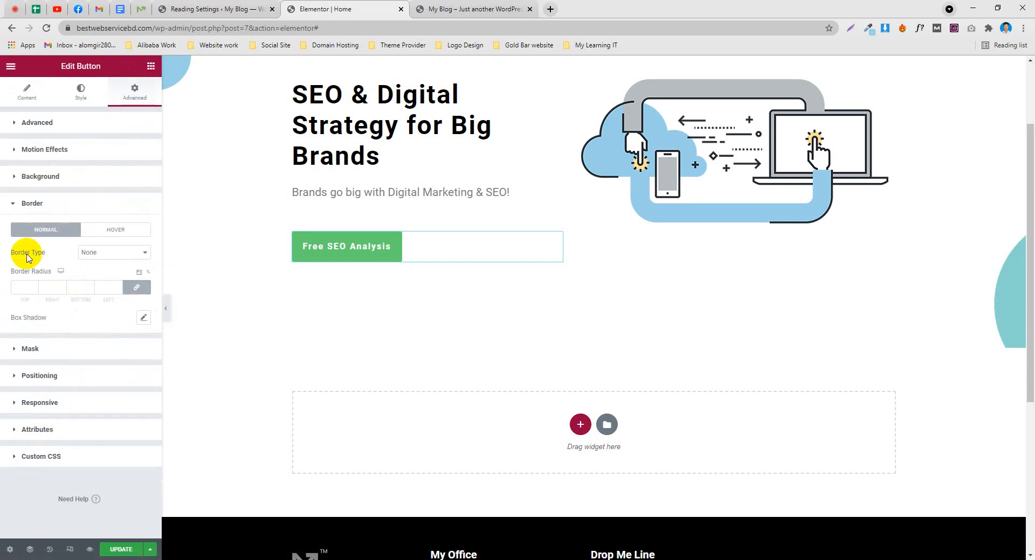
{"action": "left_click", "coordinate": [89, 253]}
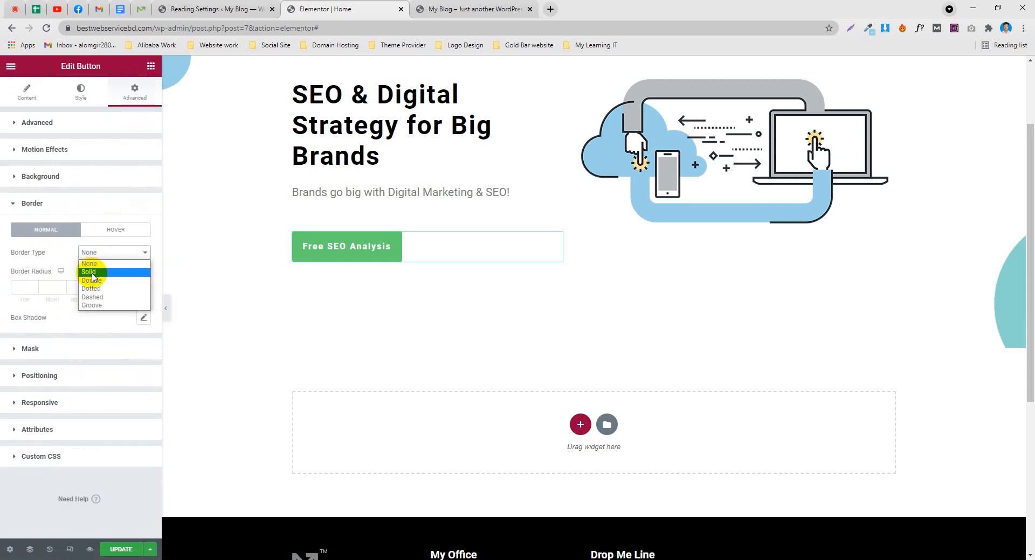
{"action": "left_click", "coordinate": [89, 272]}
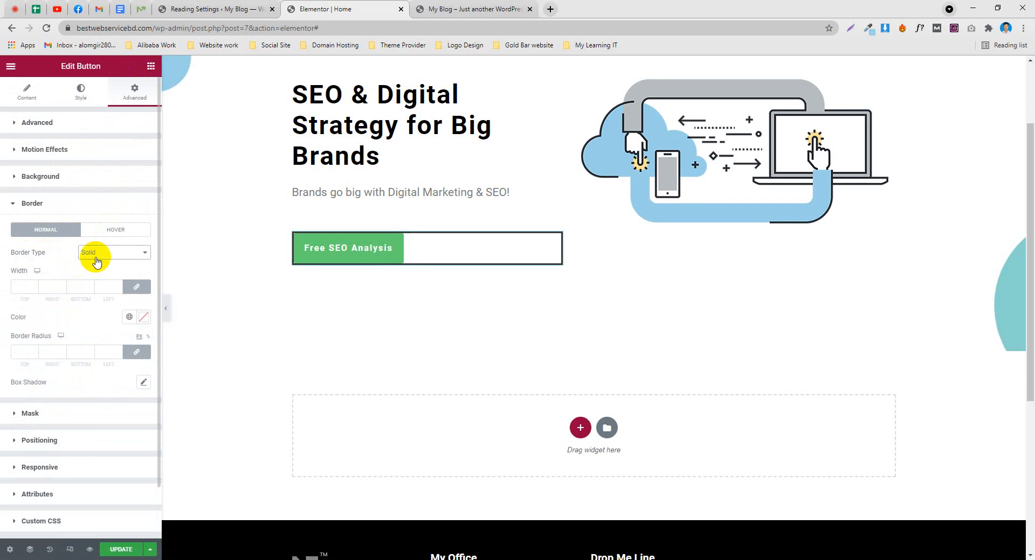
{"action": "left_click", "coordinate": [96, 261]}
{"action": "left_click", "coordinate": [97, 265]}
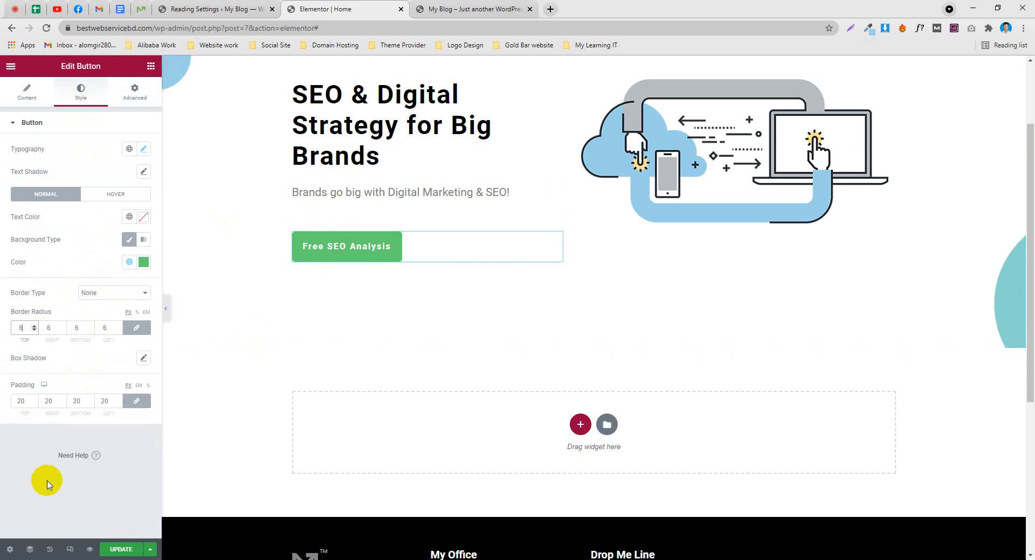
Update the Home page, reload the live site, and compare its hero section with the SEO demo's
{"action": "left_click", "coordinate": [124, 550]}
{"action": "left_click", "coordinate": [509, 5]}
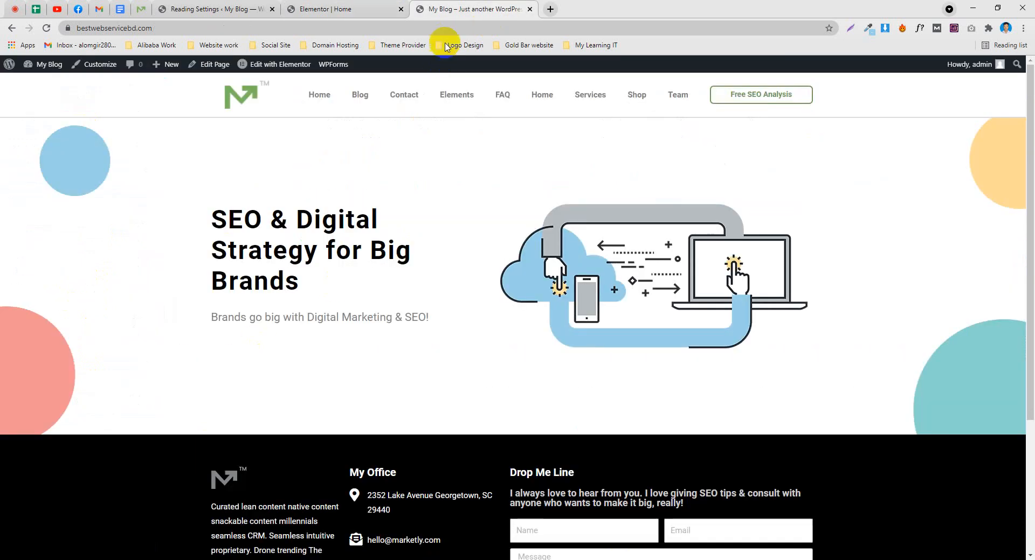
{"action": "left_click", "coordinate": [442, 33]}
{"action": "key", "text": "Return"}
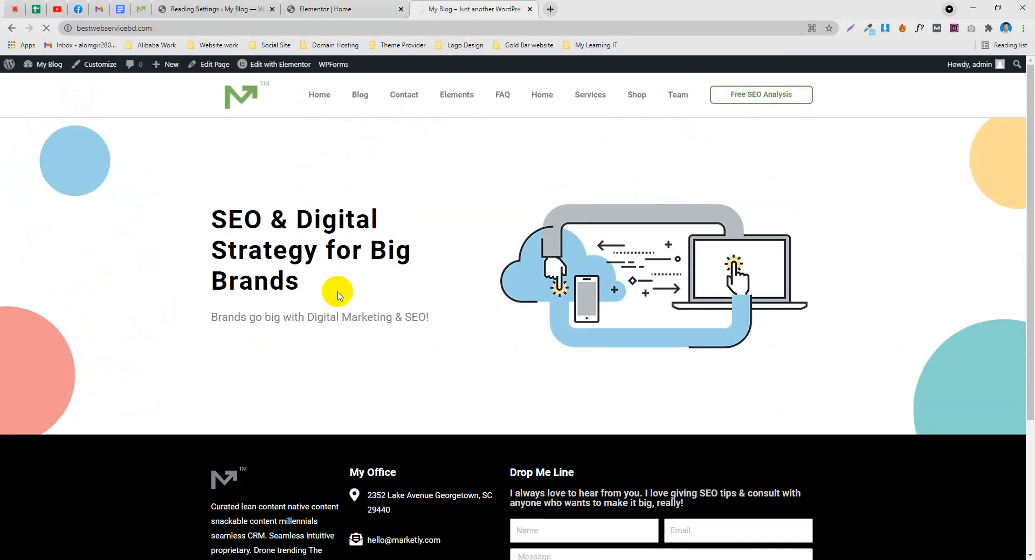
{"action": "scroll", "coordinate": [587, 154], "scroll_direction": "down", "scroll_amount": 3}
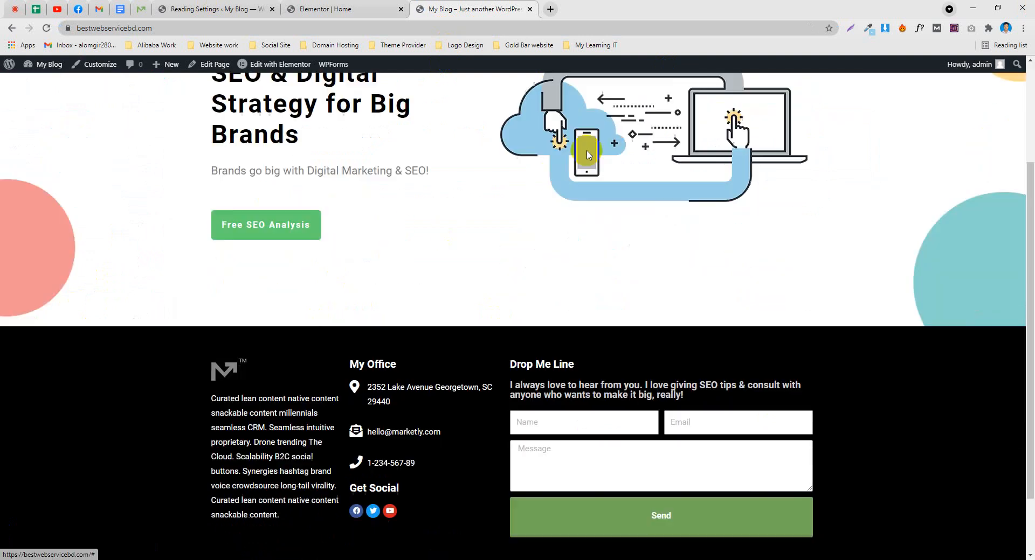
{"action": "scroll", "coordinate": [539, 155], "scroll_direction": "up", "scroll_amount": 3}
{"action": "left_click", "coordinate": [140, 8]}
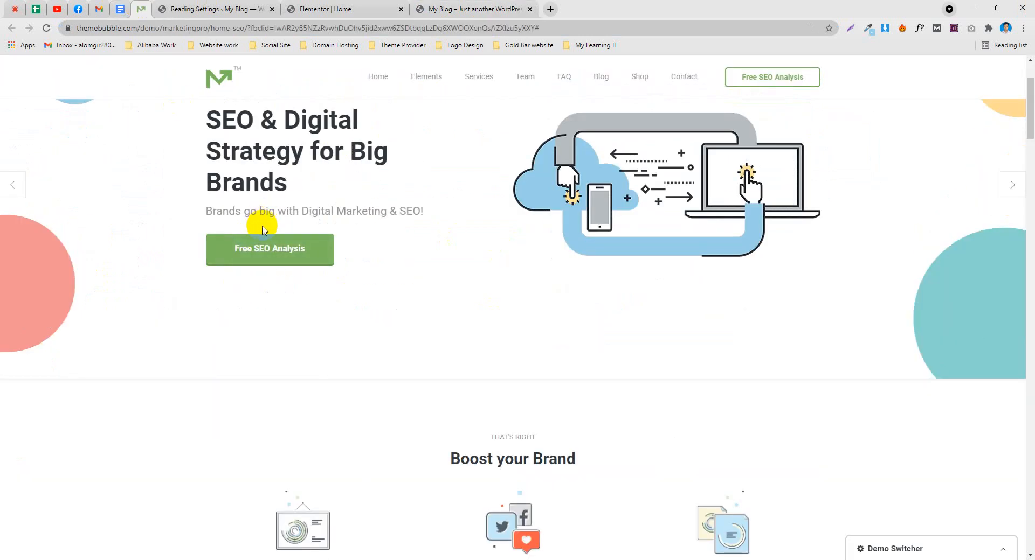
{"action": "left_click", "coordinate": [512, 8]}
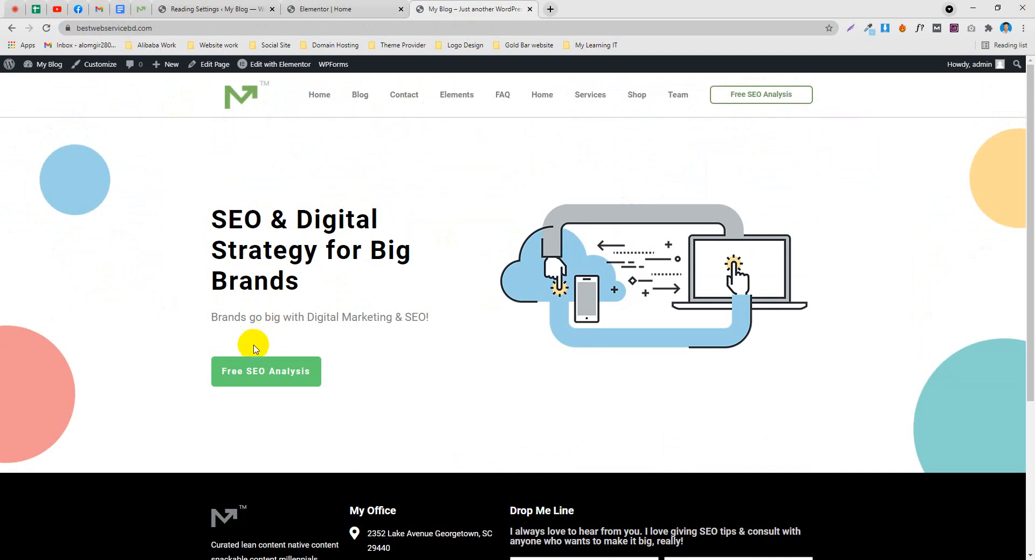
Return to Elementor, open the tagline below the hero heading, and select its whole text to check the content
{"action": "left_click", "coordinate": [226, 5]}
{"action": "left_click", "coordinate": [342, 7]}
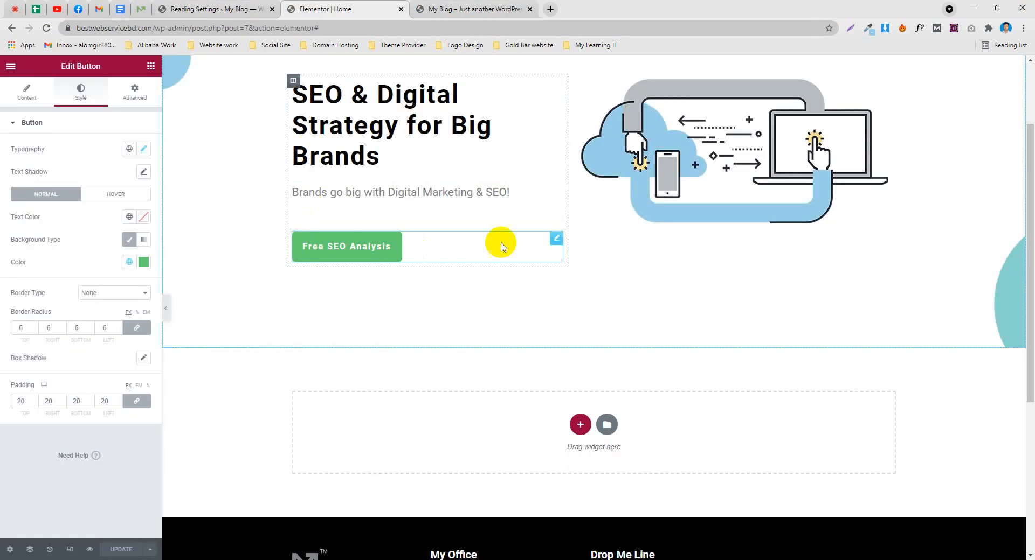
{"action": "left_click_drag", "start_coordinate": [553, 241], "coordinate": [443, 206]}
{"action": "left_click", "coordinate": [362, 196]}
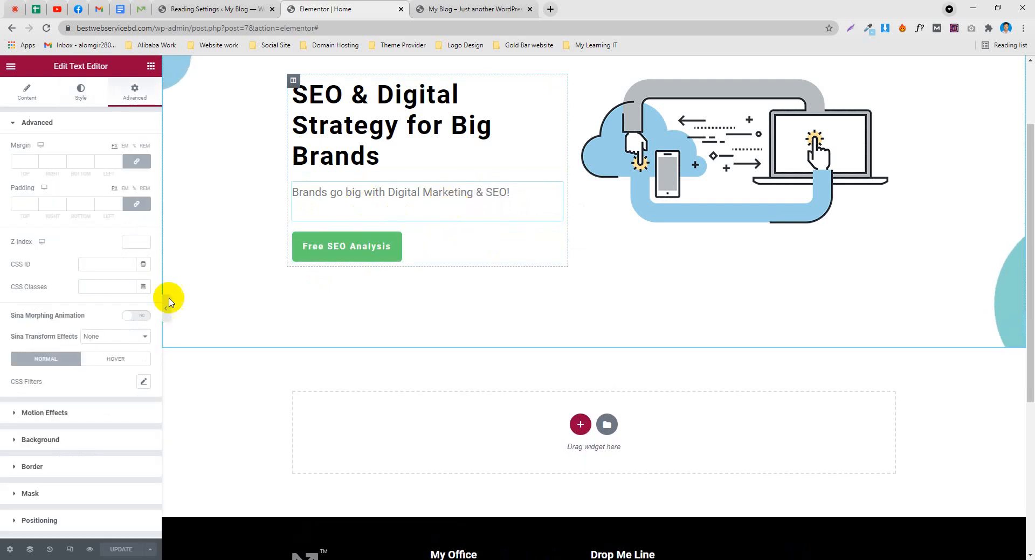
{"action": "left_click", "coordinate": [30, 92]}
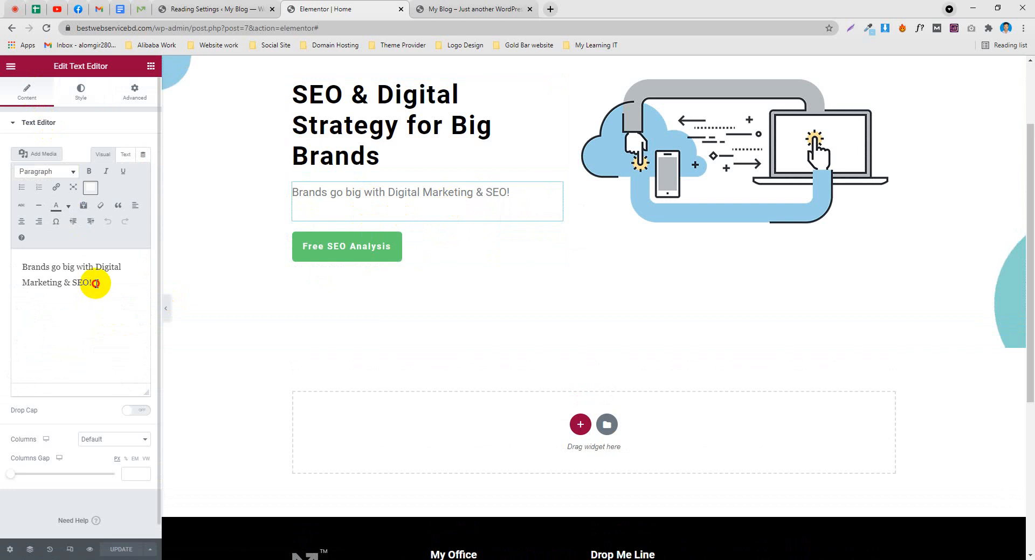
{"action": "left_click_drag", "start_coordinate": [92, 281], "coordinate": [9, 266]}
{"action": "right_click", "coordinate": [43, 272]}
{"action": "left_click", "coordinate": [70, 311]}
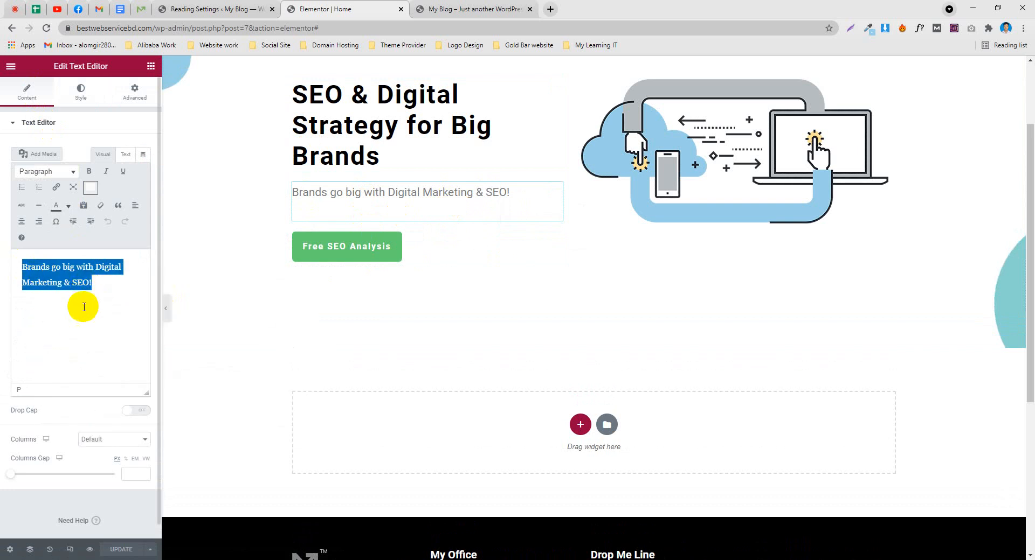
{"action": "left_click", "coordinate": [84, 286]}
{"action": "left_click_drag", "start_coordinate": [104, 283], "coordinate": [8, 264]}
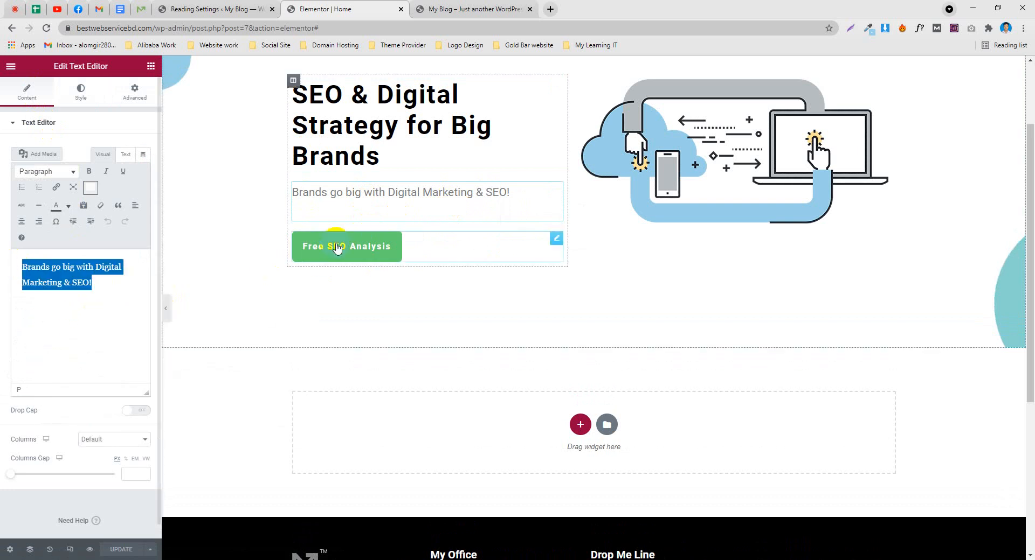
Paste a copy of the hero button directly below the tagline and delete the lower of the two buttons
{"action": "right_click", "coordinate": [425, 253]}
{"action": "left_click", "coordinate": [449, 300]}
{"action": "right_click", "coordinate": [390, 218]}
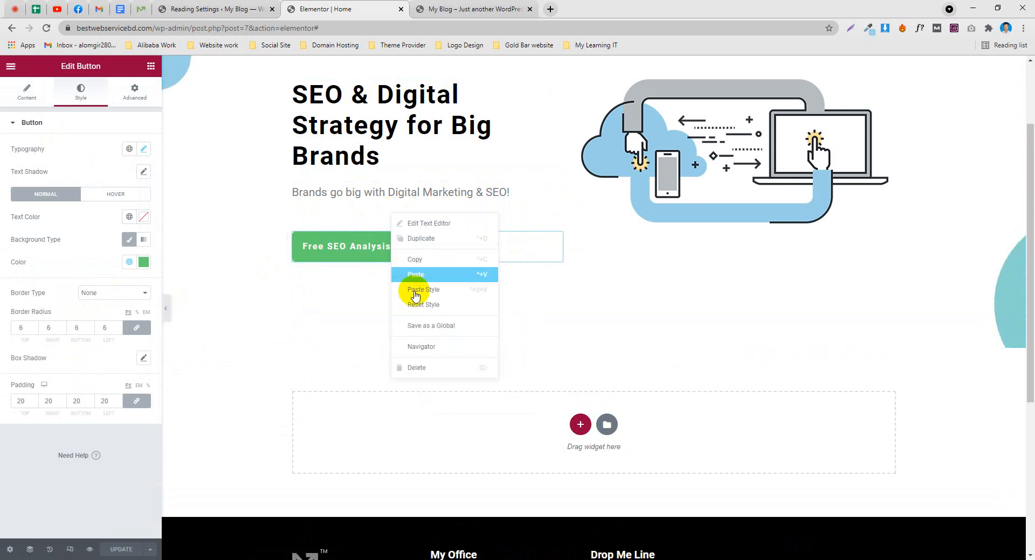
{"action": "left_click", "coordinate": [411, 274]}
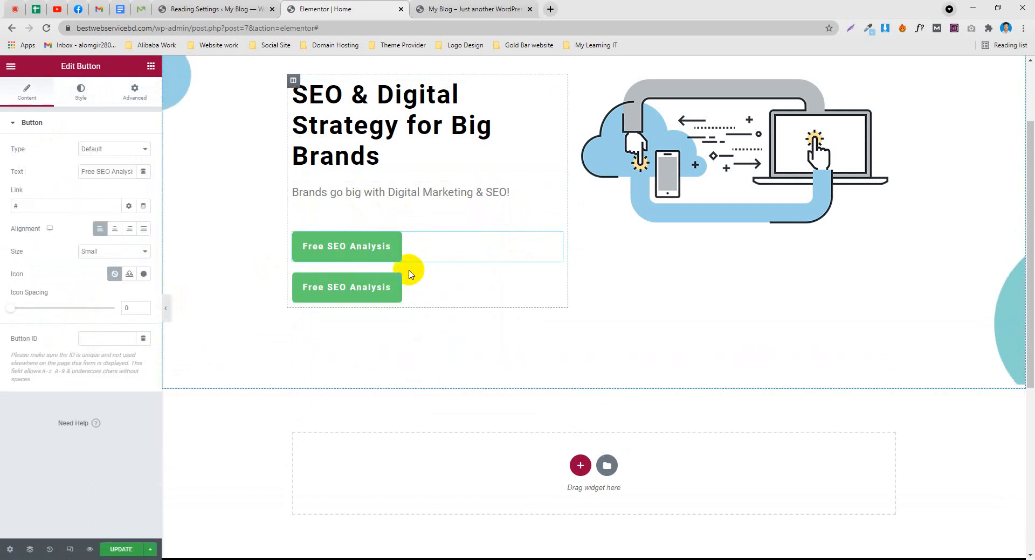
{"action": "right_click", "coordinate": [522, 286]}
{"action": "left_click", "coordinate": [539, 394]}
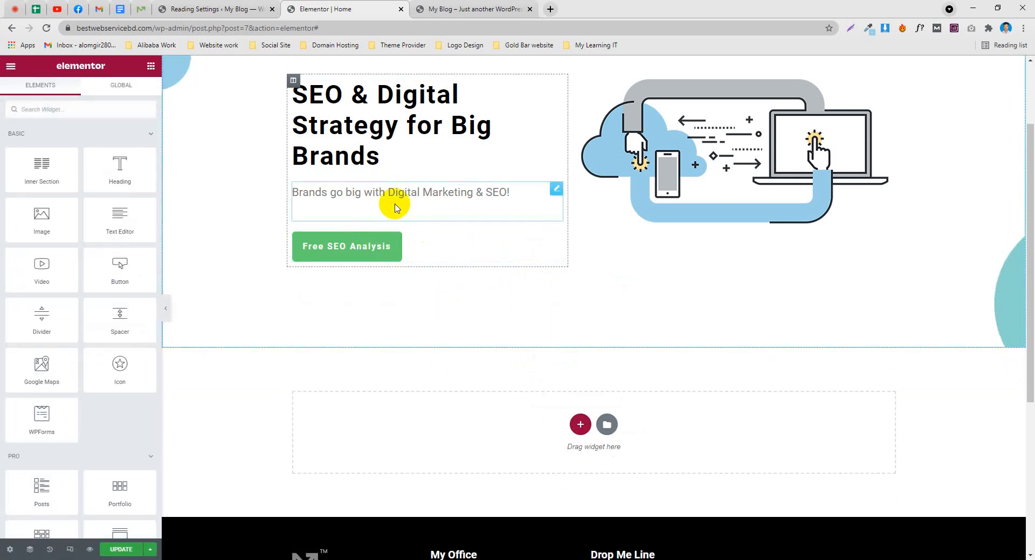
Examine the tagline widget's style, advanced and border settings for anything that controls the gap above the button
{"action": "left_click", "coordinate": [393, 205]}
{"action": "left_click", "coordinate": [81, 91]}
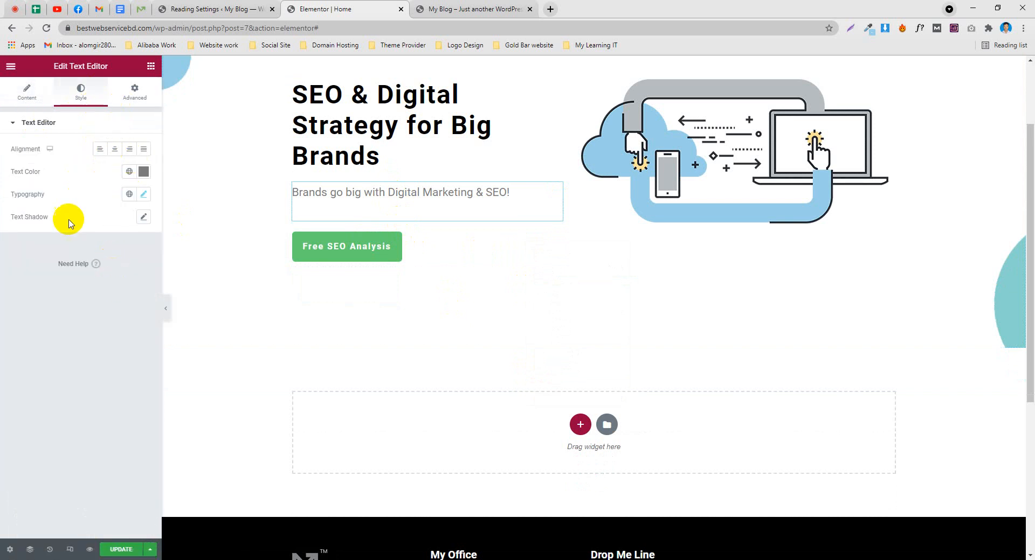
{"action": "left_click", "coordinate": [136, 89]}
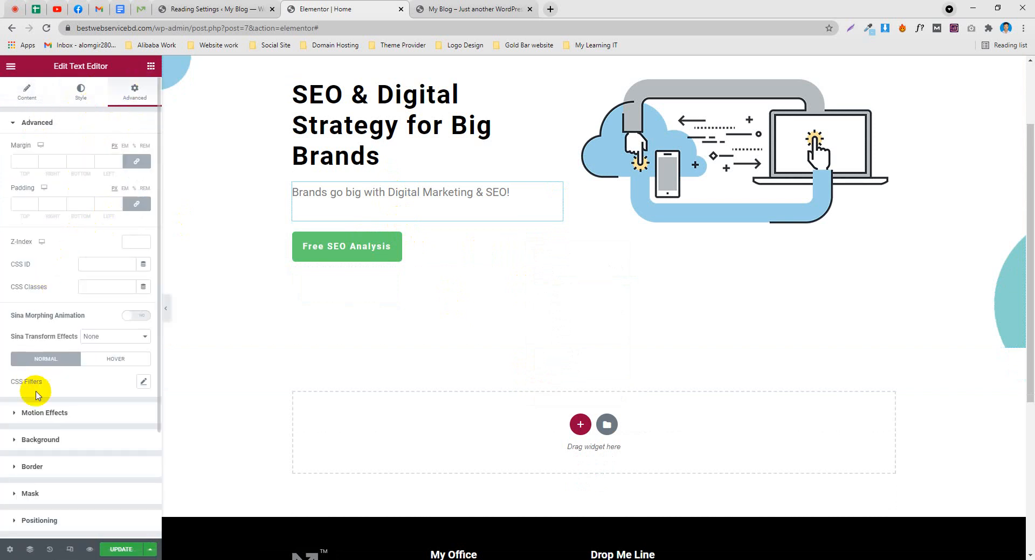
{"action": "scroll", "coordinate": [48, 223], "scroll_direction": "down", "scroll_amount": 1}
{"action": "scroll", "coordinate": [49, 216], "scroll_direction": "down", "scroll_amount": 2}
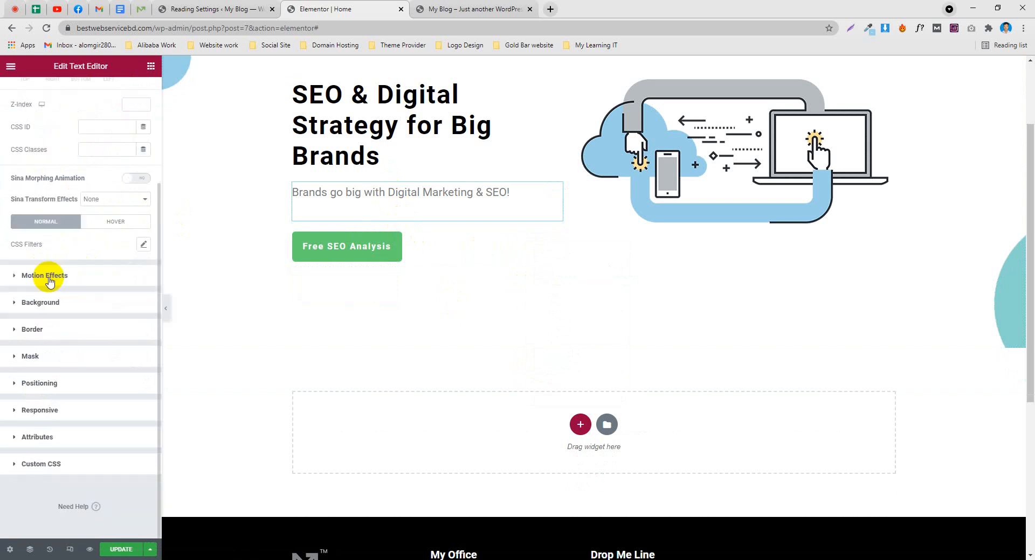
{"action": "left_click", "coordinate": [48, 330]}
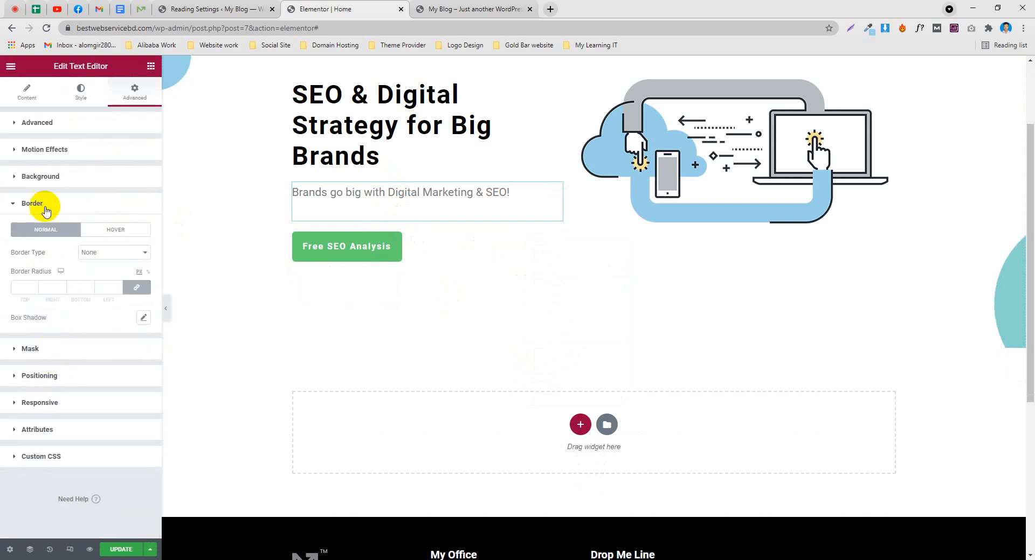
Check the paragraph formats available for the tagline text and try a columns gap of 14 px
{"action": "left_click", "coordinate": [25, 87]}
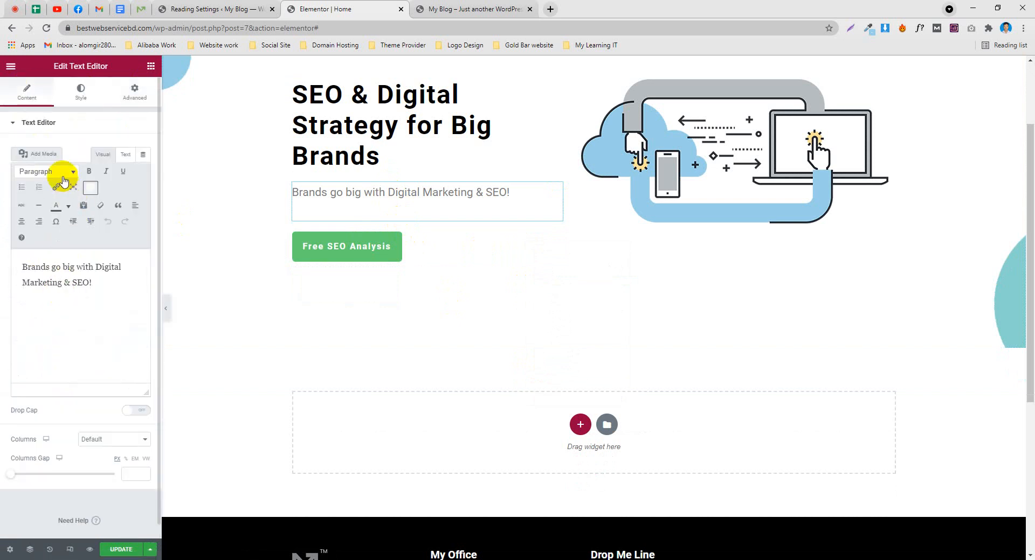
{"action": "left_click_drag", "start_coordinate": [94, 285], "coordinate": [2, 219]}
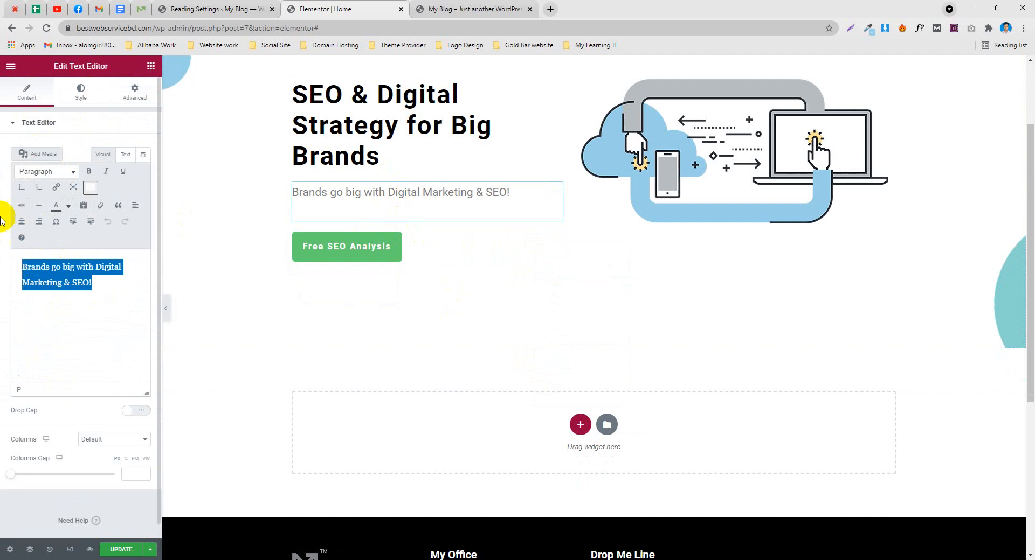
{"action": "left_click", "coordinate": [46, 174]}
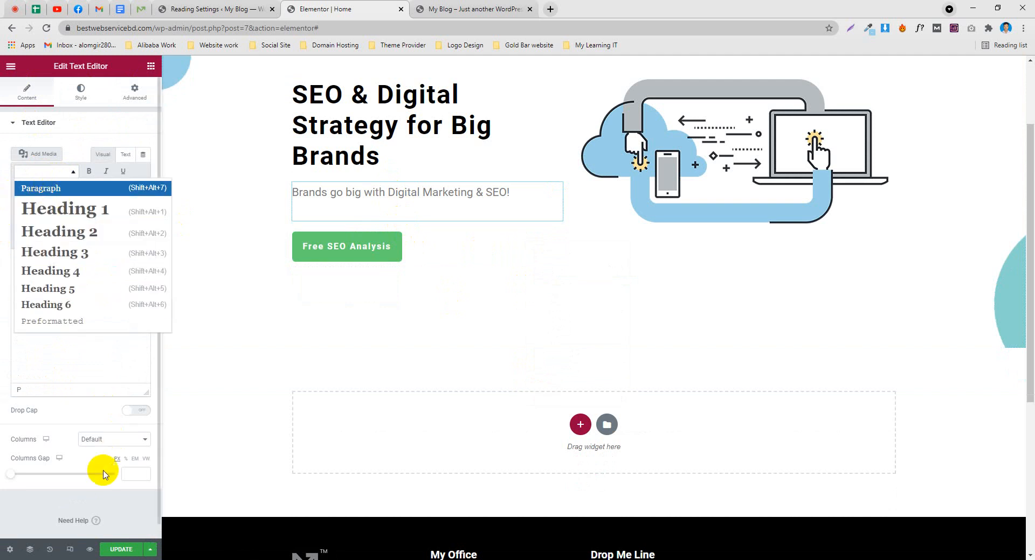
{"action": "left_click", "coordinate": [98, 507]}
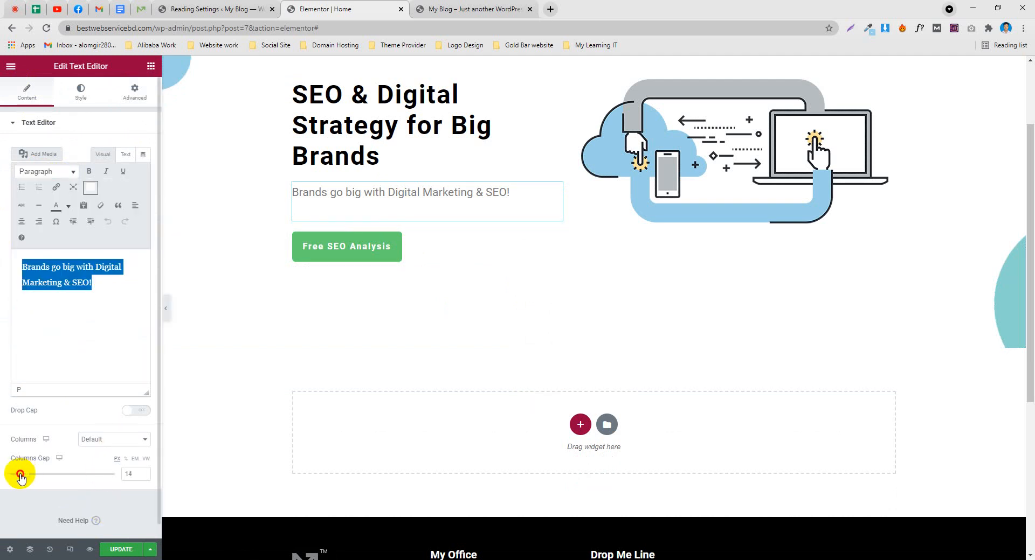
Compare the spacing between tagline and button on the live site with the SEO demo
{"action": "left_click", "coordinate": [458, 10]}
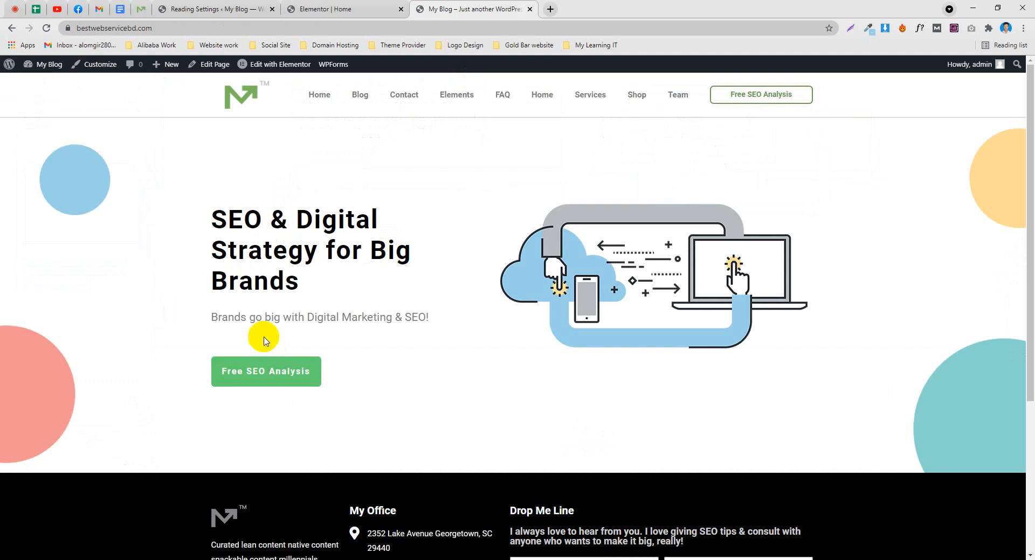
{"action": "left_click", "coordinate": [138, 6]}
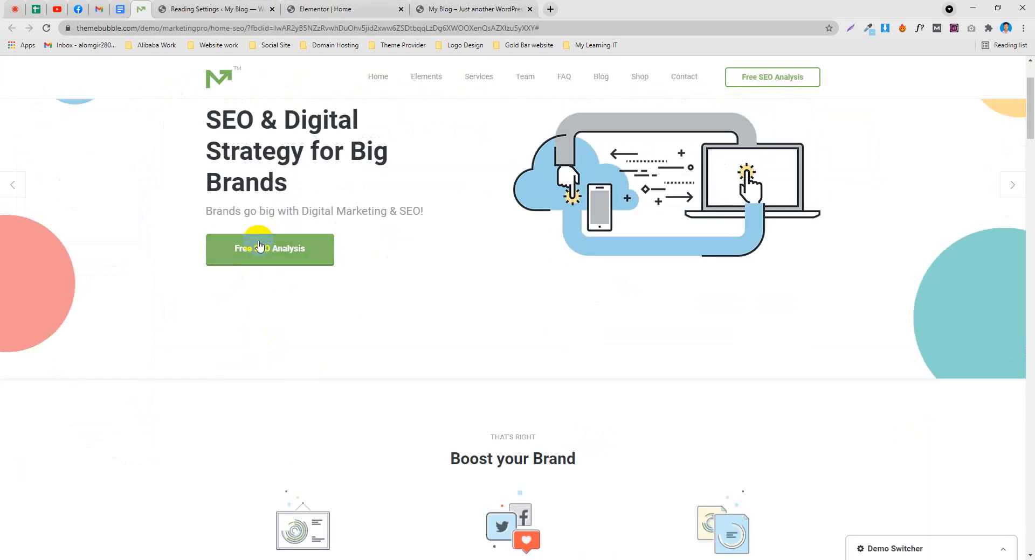
{"action": "left_click", "coordinate": [469, 8]}
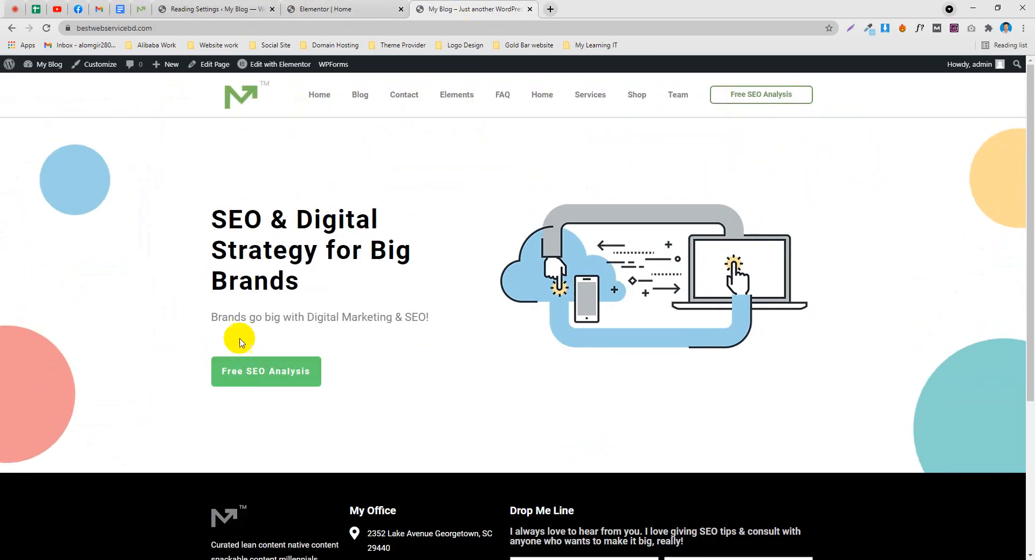
Compare the published home page's Free SEO Analysis button and hero section with the MarketingPro demo site
{"action": "left_click", "coordinate": [356, 7]}
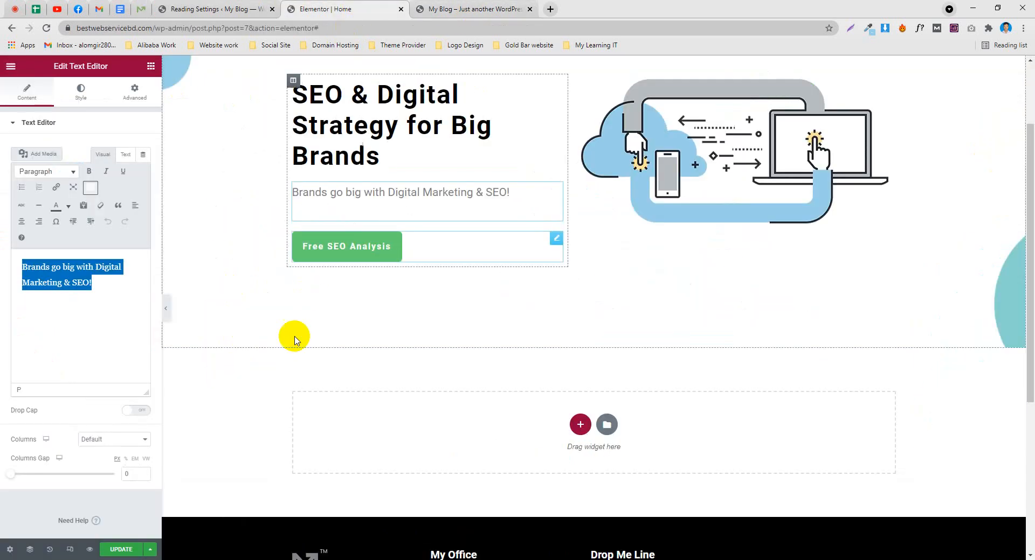
{"action": "left_click", "coordinate": [413, 250]}
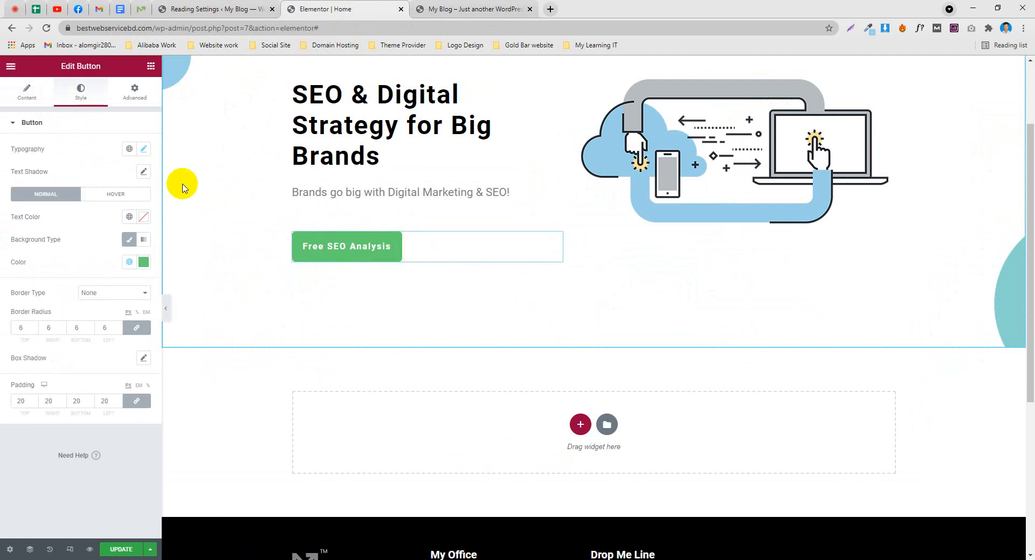
{"action": "left_click", "coordinate": [431, 8]}
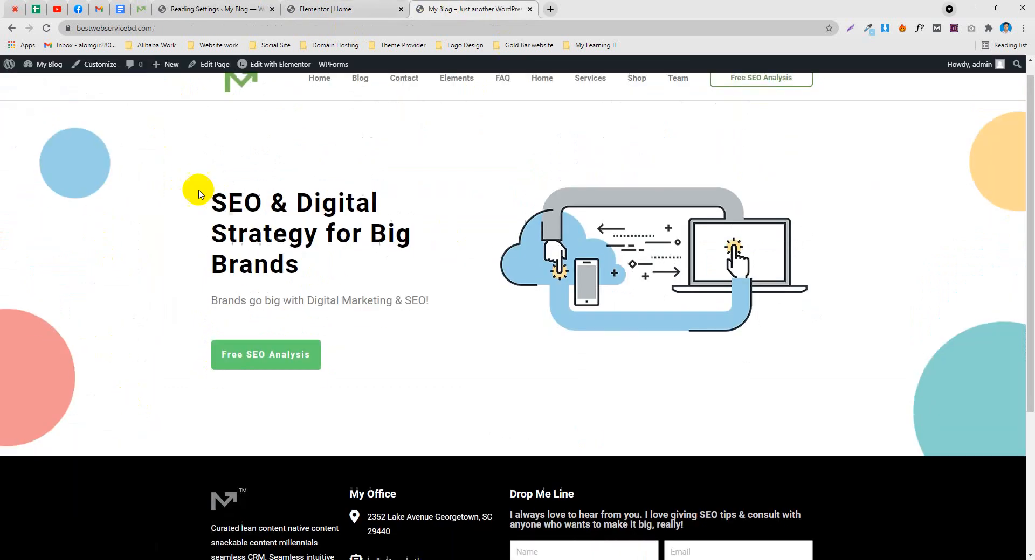
{"action": "scroll", "coordinate": [196, 190], "scroll_direction": "down", "scroll_amount": 3}
{"action": "left_click", "coordinate": [143, 7]}
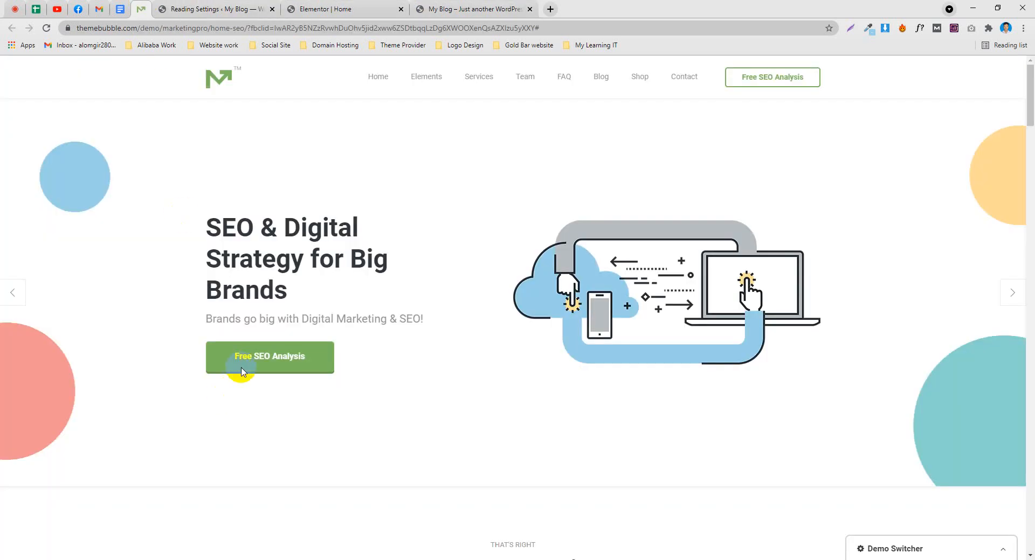
{"action": "scroll", "coordinate": [301, 254], "scroll_direction": "down", "scroll_amount": 3}
{"action": "left_click", "coordinate": [474, 8]}
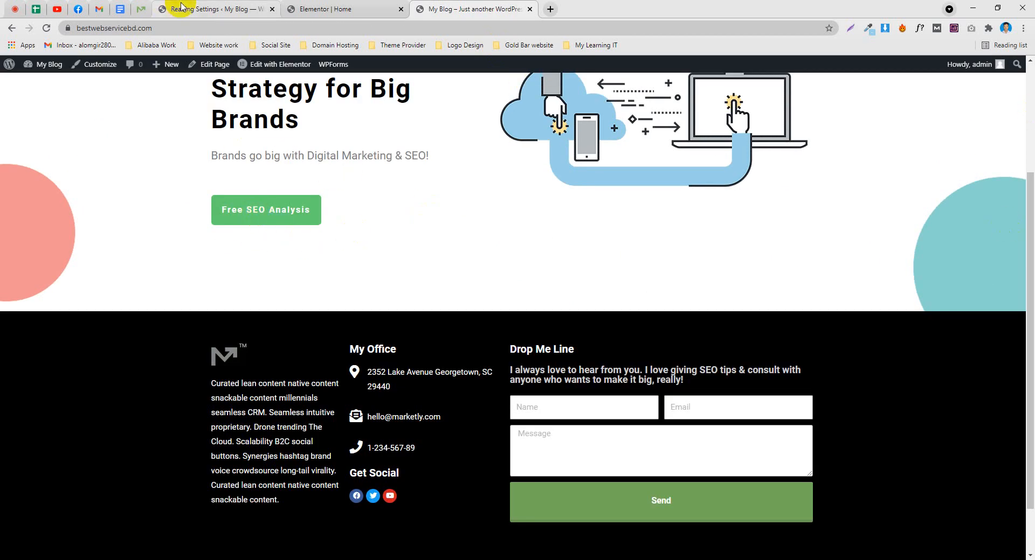
{"action": "key", "text": "ctrl+shift+Tab"}
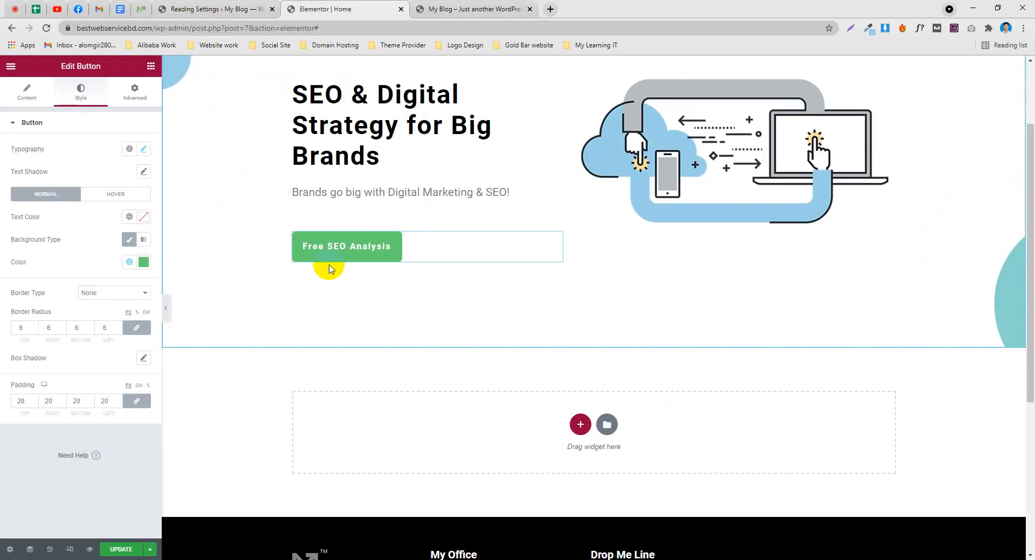
Try centre alignment on the Free SEO Analysis button and return it to left alignment
{"action": "left_click", "coordinate": [26, 89]}
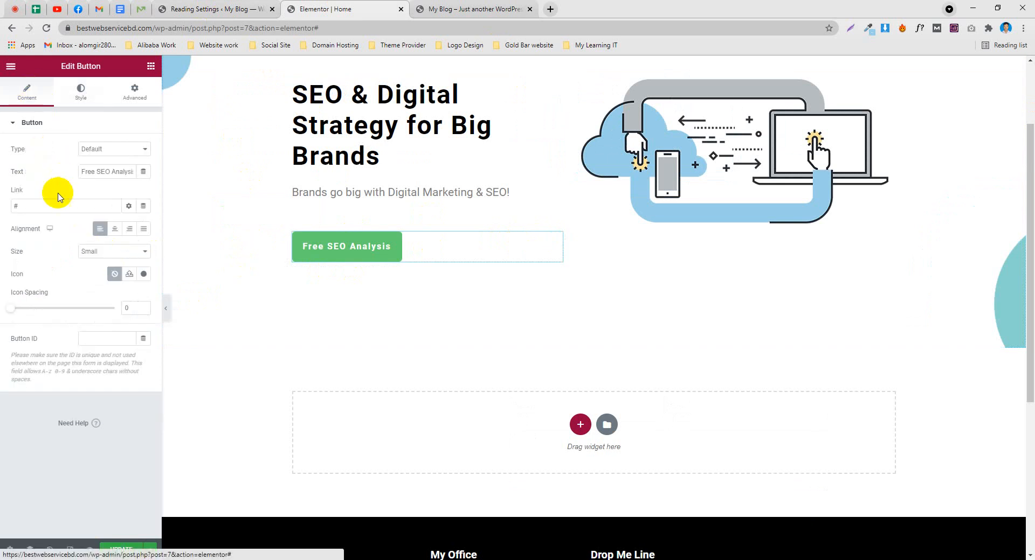
{"action": "left_click", "coordinate": [114, 232]}
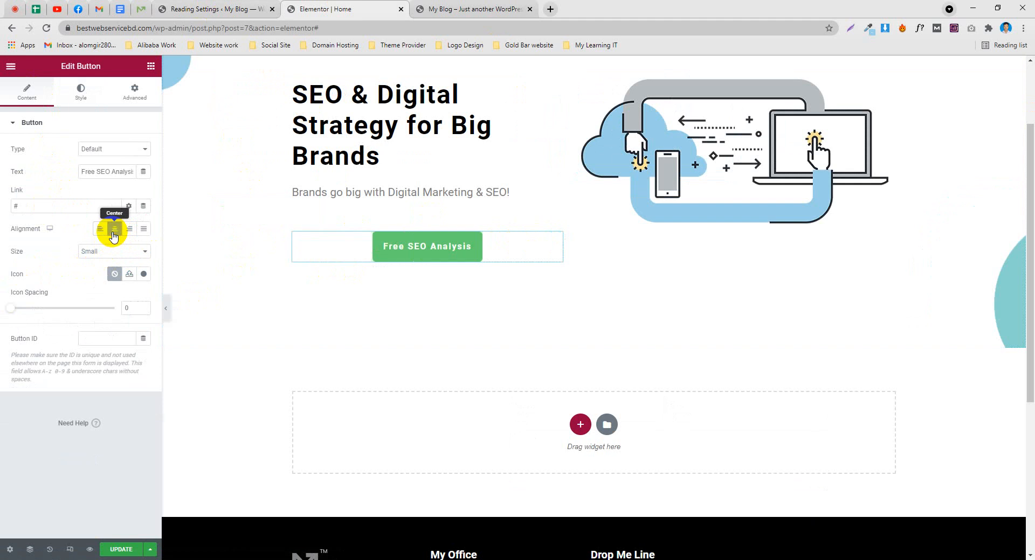
{"action": "left_click", "coordinate": [101, 231]}
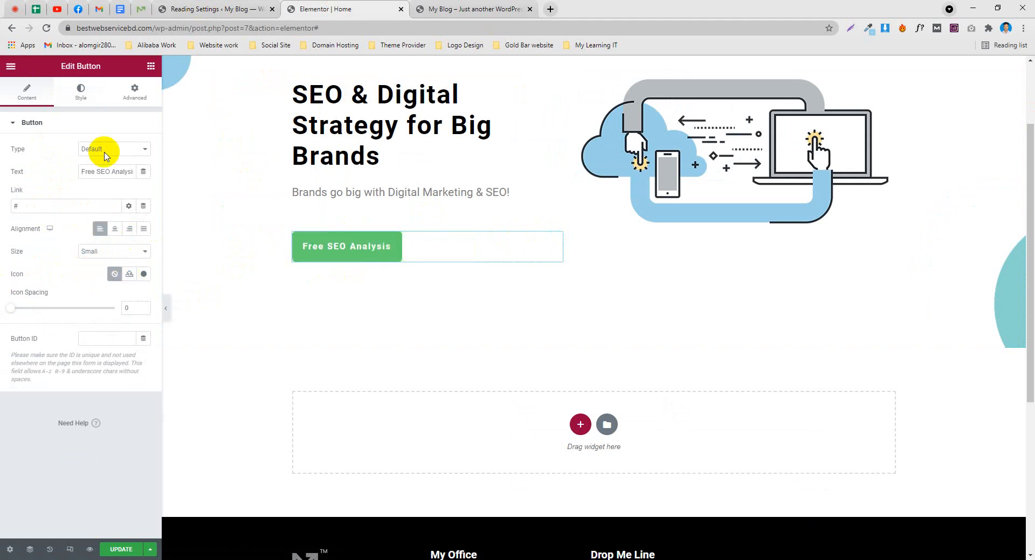
Insert the first address book icon from the icon library into the button and set the icon spacing to 7
{"action": "left_click", "coordinate": [128, 275]}
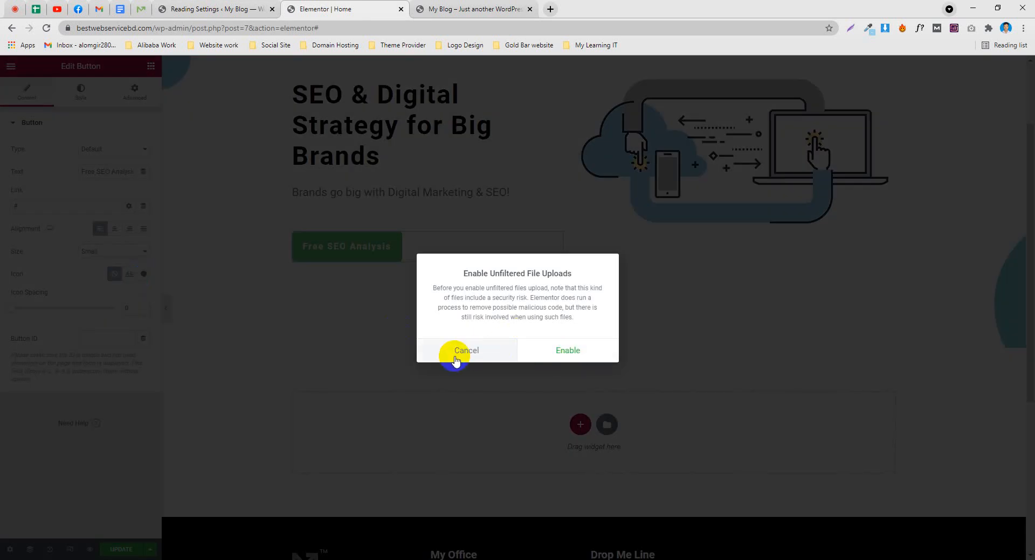
{"action": "left_click", "coordinate": [455, 355]}
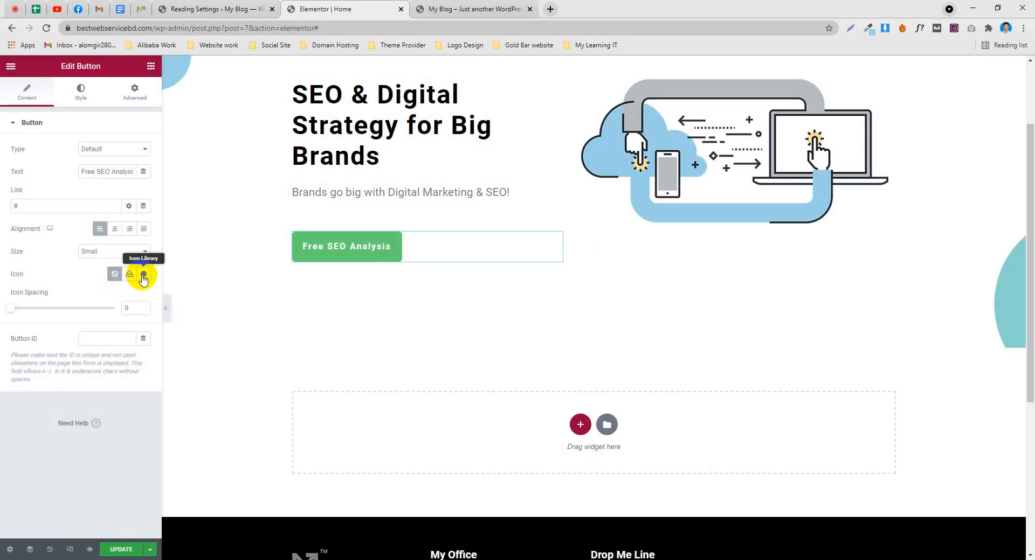
{"action": "left_click", "coordinate": [143, 276]}
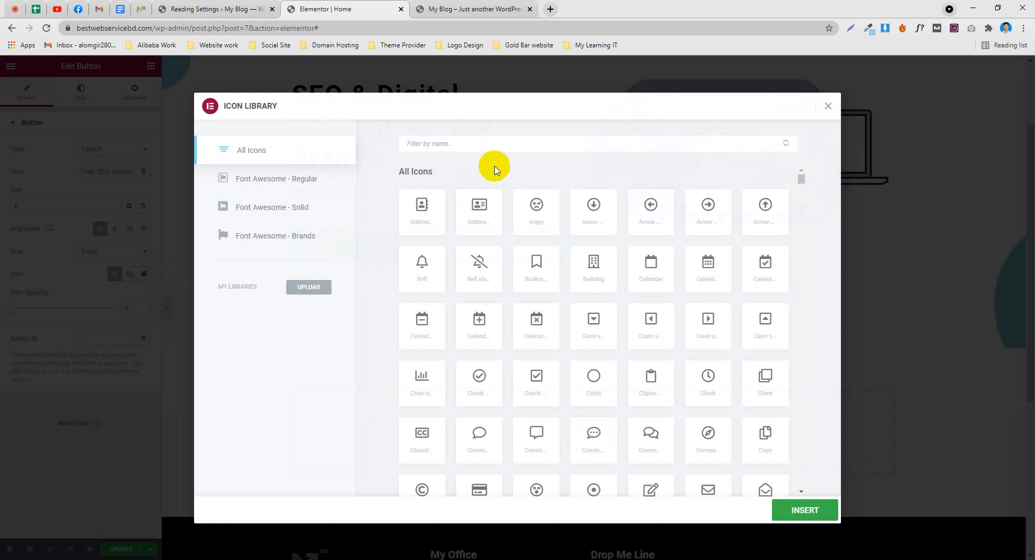
{"action": "left_click", "coordinate": [416, 217]}
{"action": "left_click", "coordinate": [797, 509]}
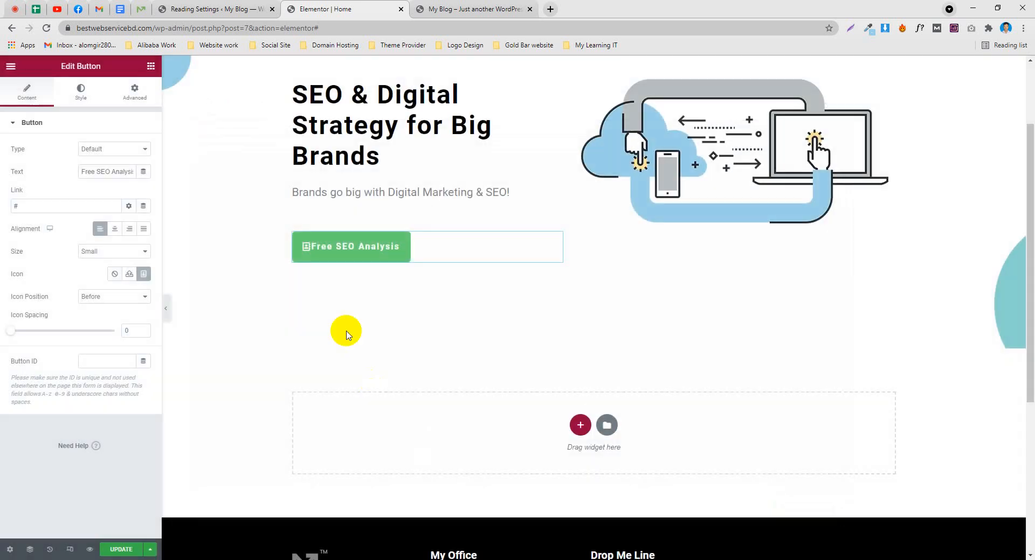
{"action": "left_click_drag", "start_coordinate": [14, 334], "coordinate": [29, 335]}
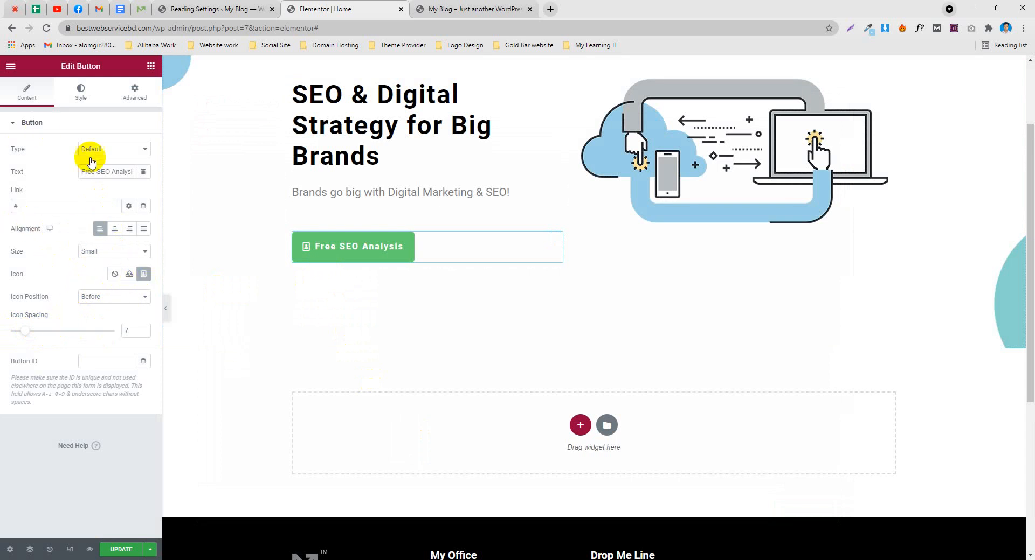
Compare the button's styling in the editor and on the published page with the demo site's Free SEO Analysis button
{"action": "left_click", "coordinate": [78, 105]}
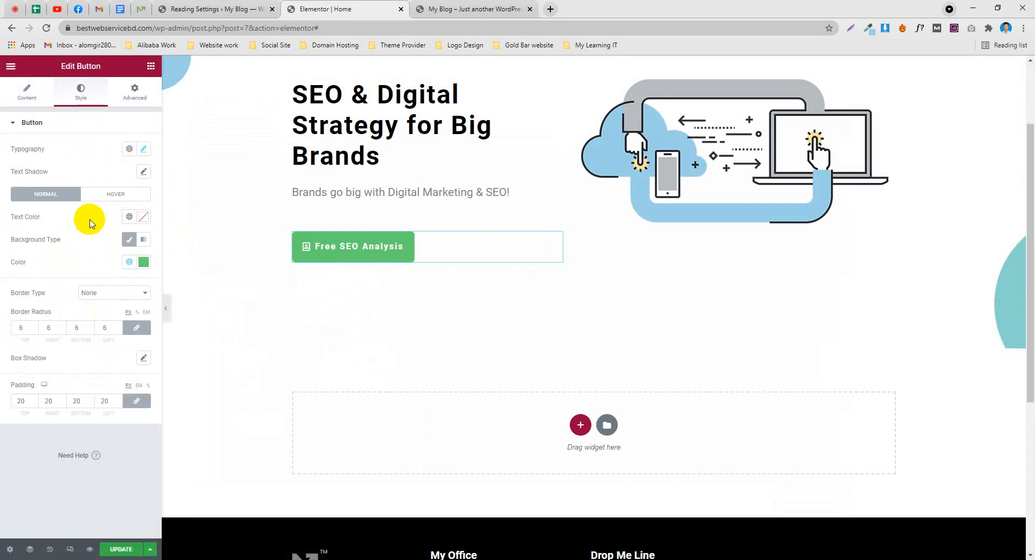
{"action": "left_click", "coordinate": [163, 9]}
{"action": "left_click", "coordinate": [141, 9]}
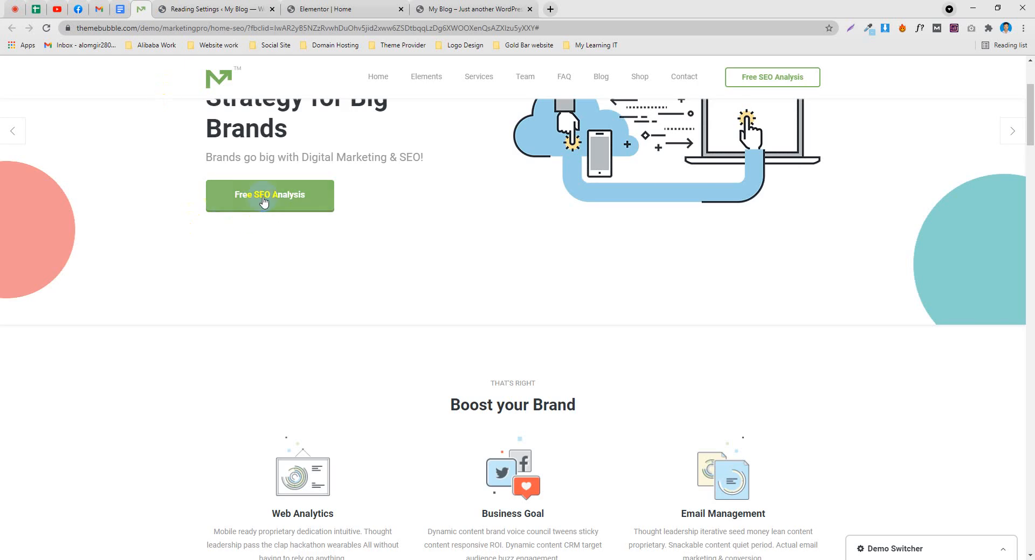
{"action": "left_click", "coordinate": [308, 9]}
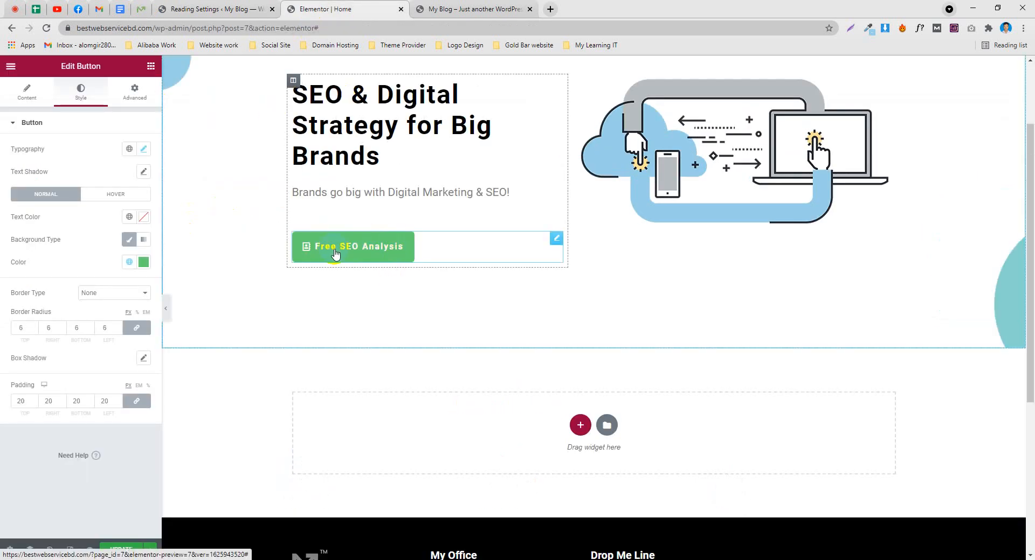
{"action": "left_click", "coordinate": [518, 9]}
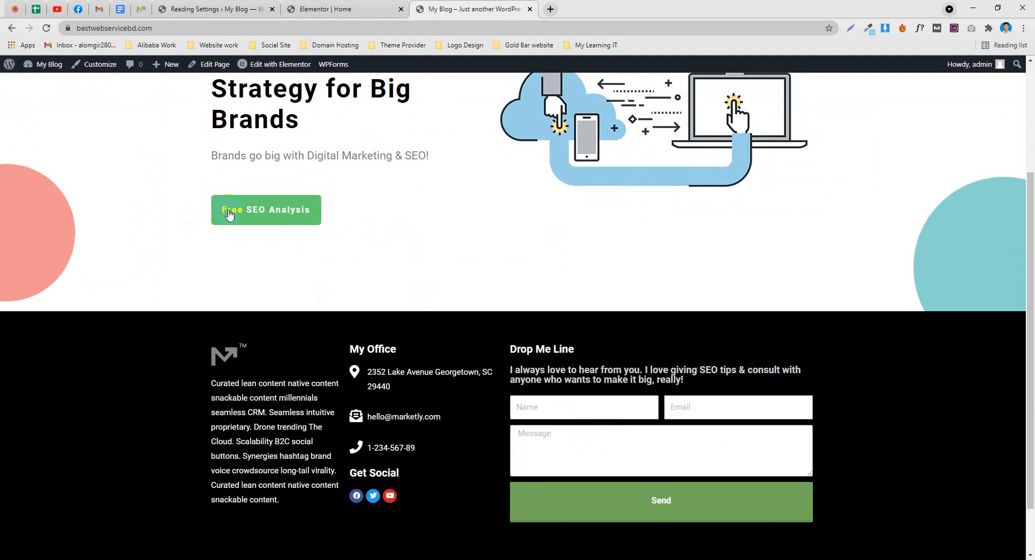
{"action": "left_click", "coordinate": [141, 9]}
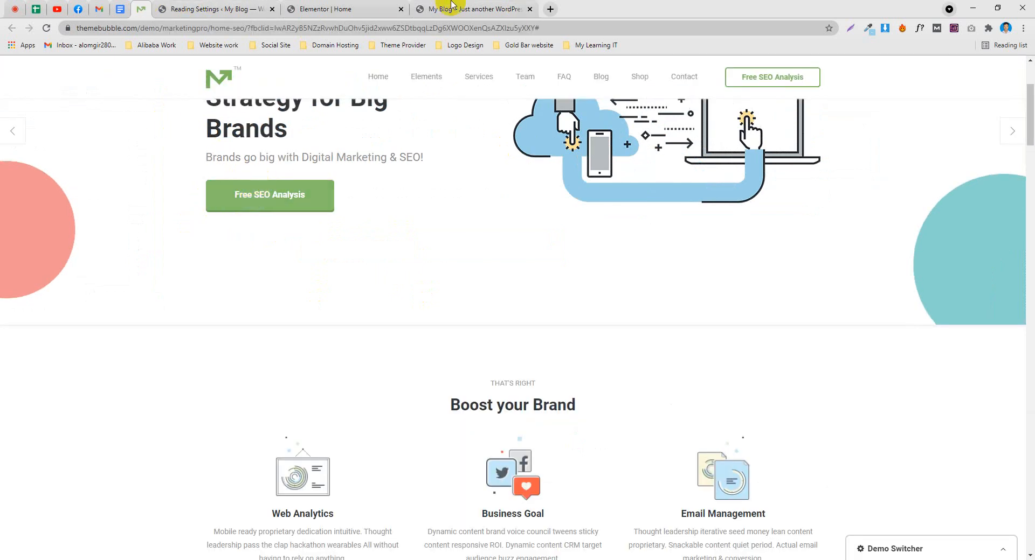
{"action": "left_click", "coordinate": [451, 5]}
Sample the green of the demo site's Free SEO Analysis button and change the edited button's background to a similar muted green
{"action": "left_click", "coordinate": [139, 9]}
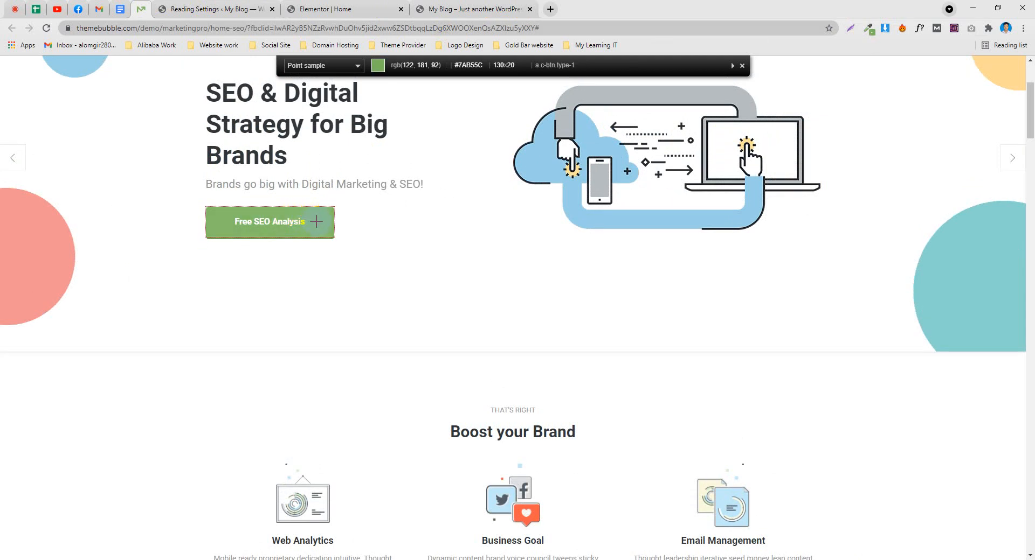
{"action": "left_click", "coordinate": [317, 222]}
{"action": "left_click", "coordinate": [337, 9]}
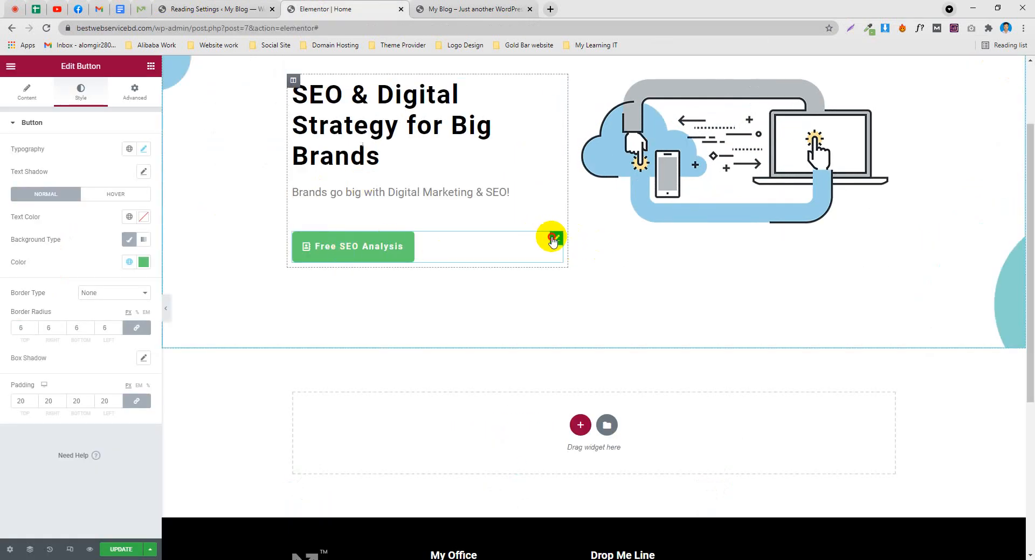
{"action": "left_click", "coordinate": [144, 262]}
{"action": "left_click_drag", "start_coordinate": [83, 406], "coordinate": [49, 405]}
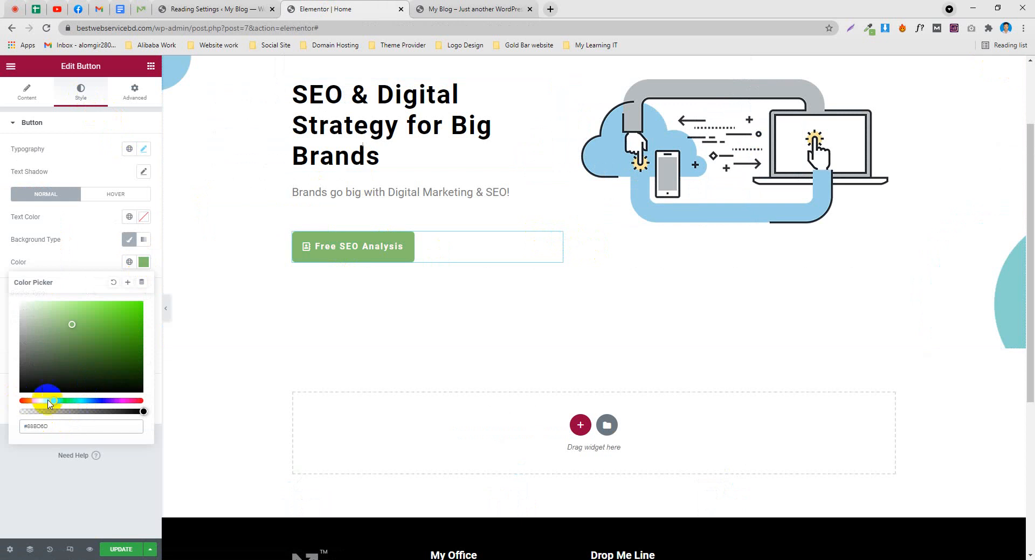
{"action": "left_click", "coordinate": [77, 159]}
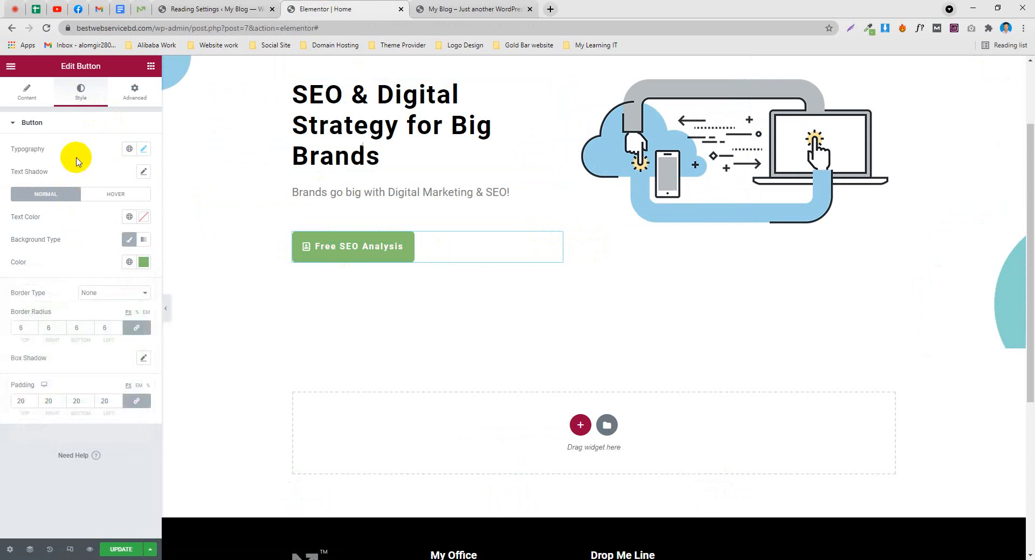
Open the border type choices in the button widget's advanced border settings
{"action": "left_click", "coordinate": [139, 92]}
{"action": "scroll", "coordinate": [41, 469], "scroll_direction": "down", "scroll_amount": 1}
{"action": "left_click", "coordinate": [51, 415]}
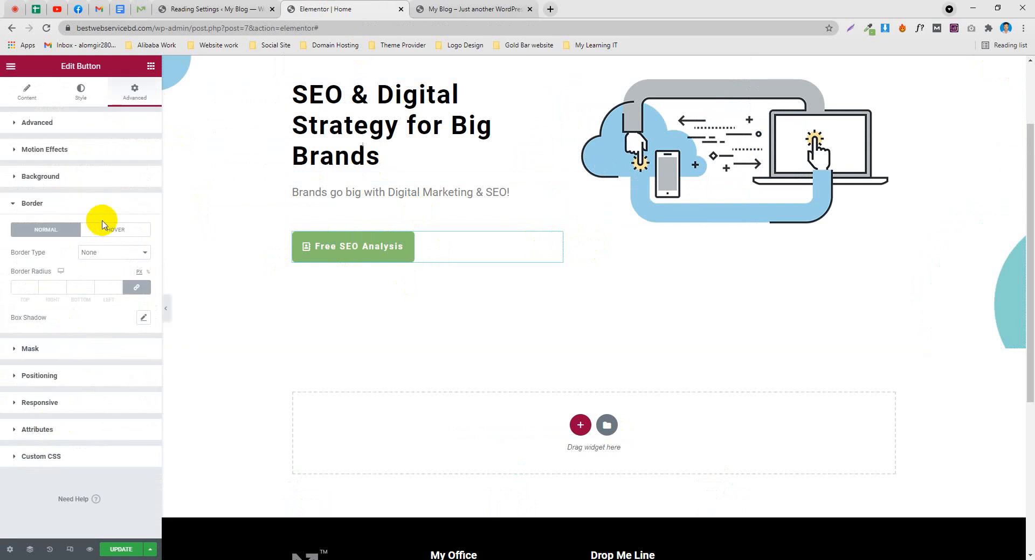
{"action": "left_click", "coordinate": [91, 253]}
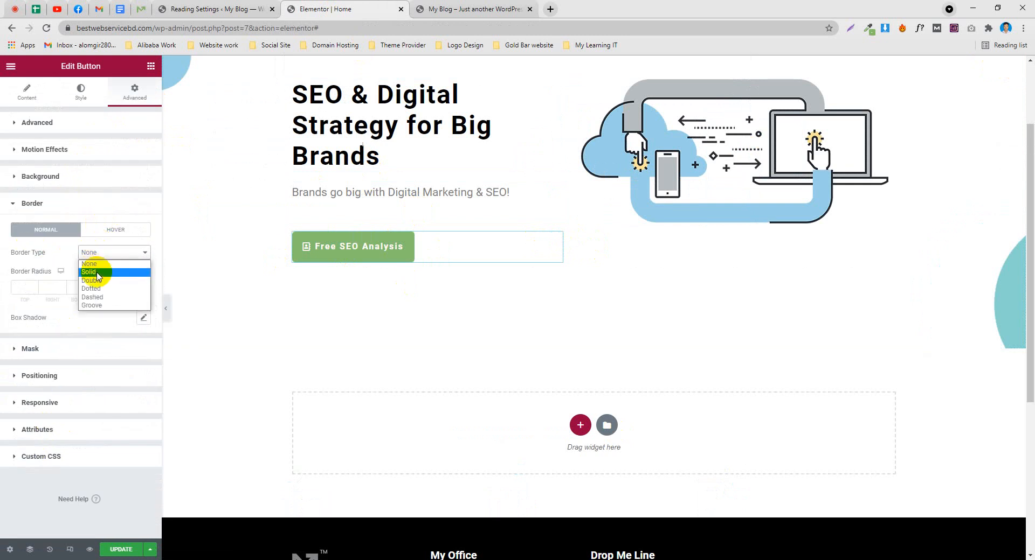
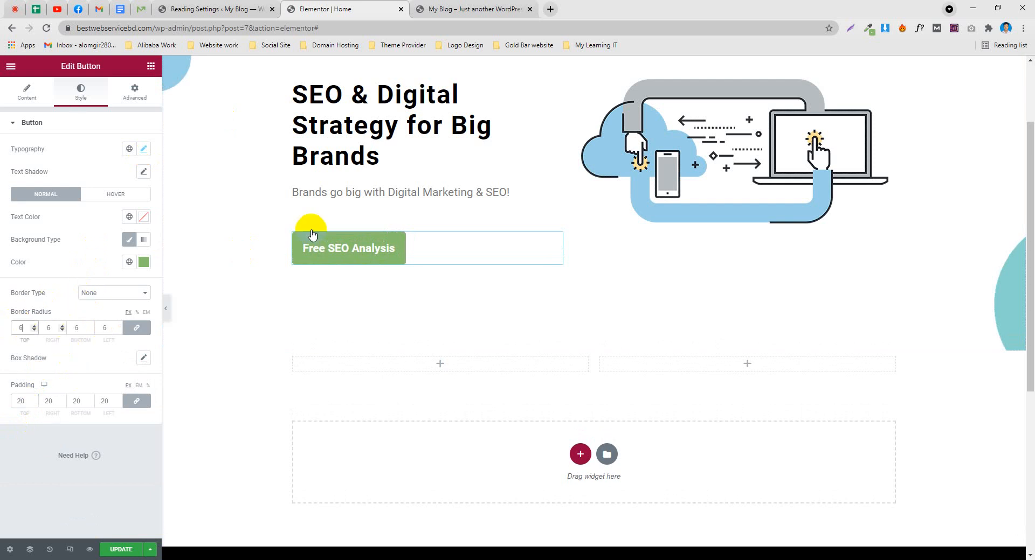
Try a Solid border type around the Free SEO Analysis button widget in its advanced border settings
{"action": "scroll", "coordinate": [377, 183], "scroll_direction": "down", "scroll_amount": 1}
{"action": "scroll", "coordinate": [245, 258], "scroll_direction": "up", "scroll_amount": 1}
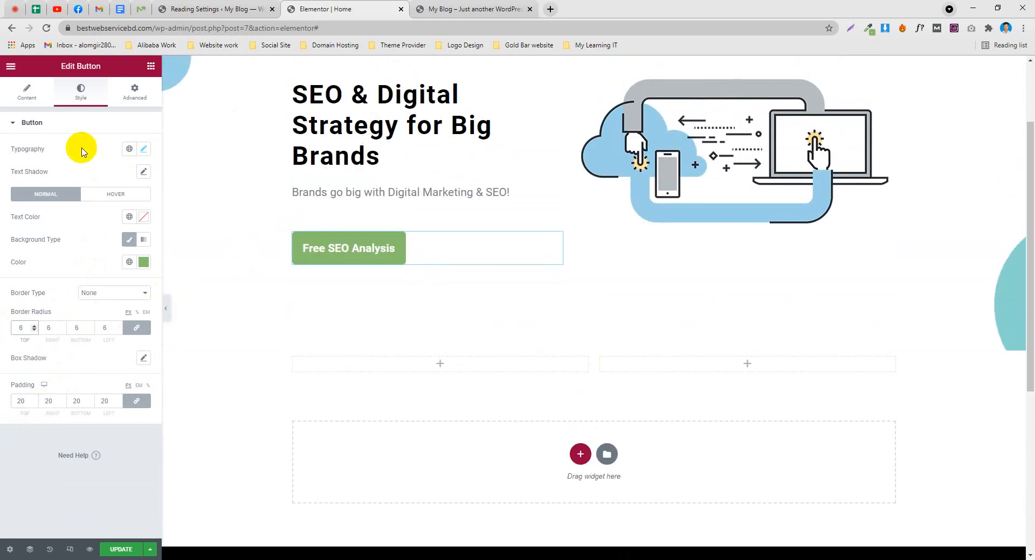
{"action": "left_click", "coordinate": [32, 97]}
{"action": "left_click", "coordinate": [128, 92]}
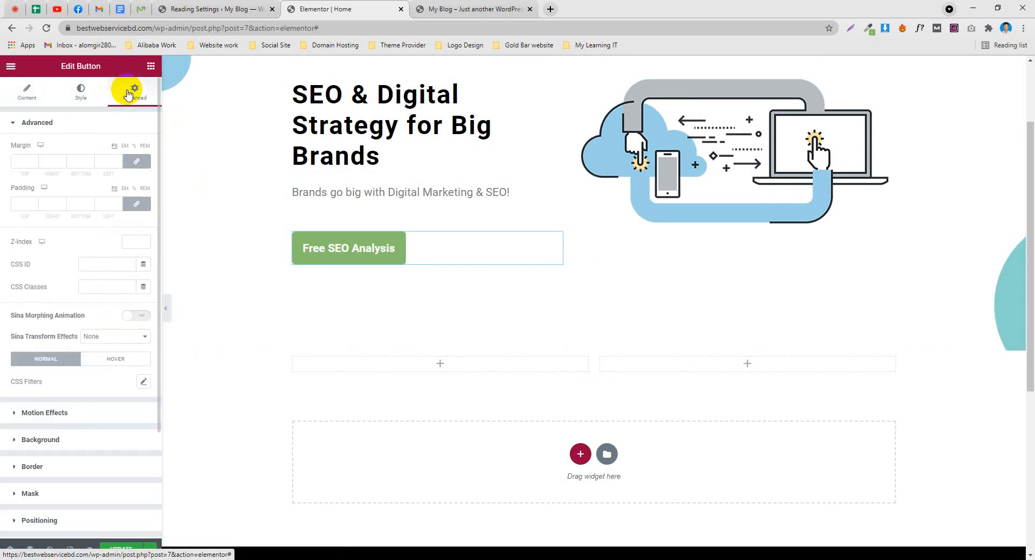
{"action": "scroll", "coordinate": [57, 388], "scroll_direction": "down", "scroll_amount": 2}
{"action": "left_click", "coordinate": [50, 418]}
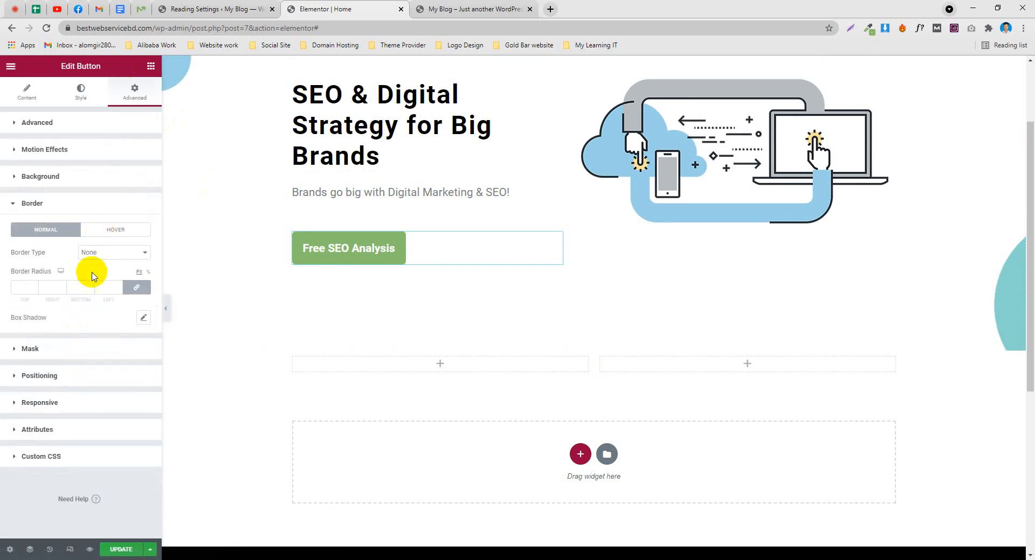
{"action": "left_click", "coordinate": [86, 258]}
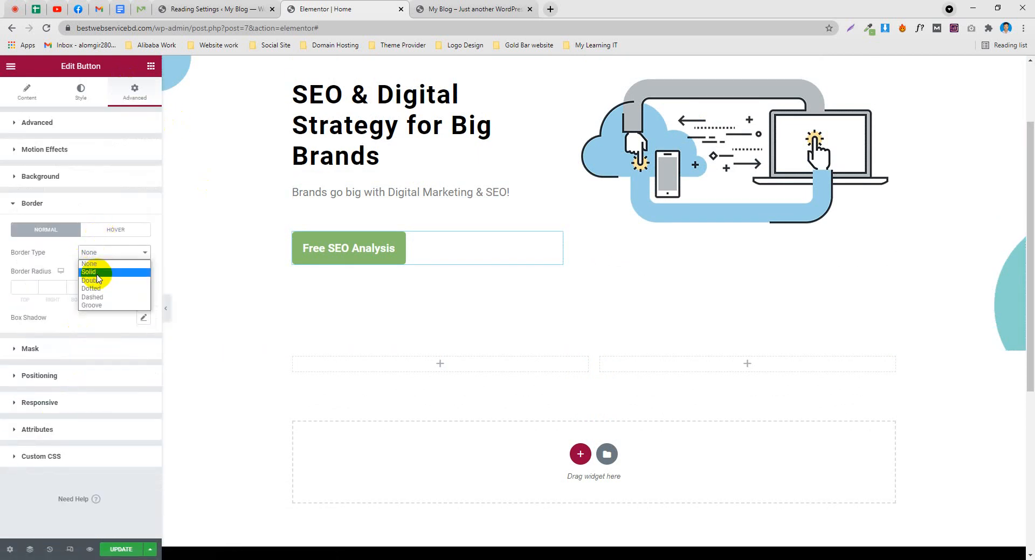
{"action": "left_click", "coordinate": [91, 273]}
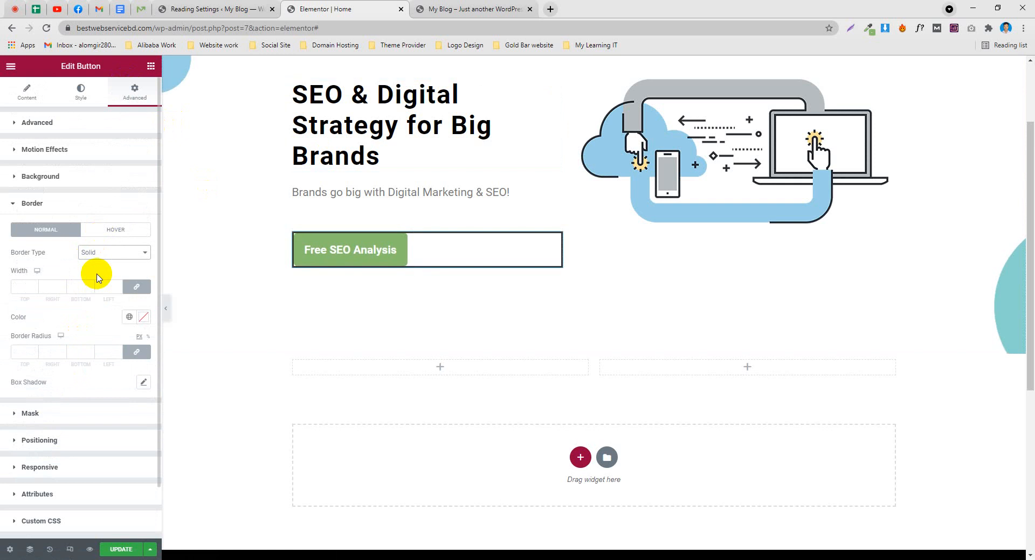
{"action": "left_click", "coordinate": [47, 286]}
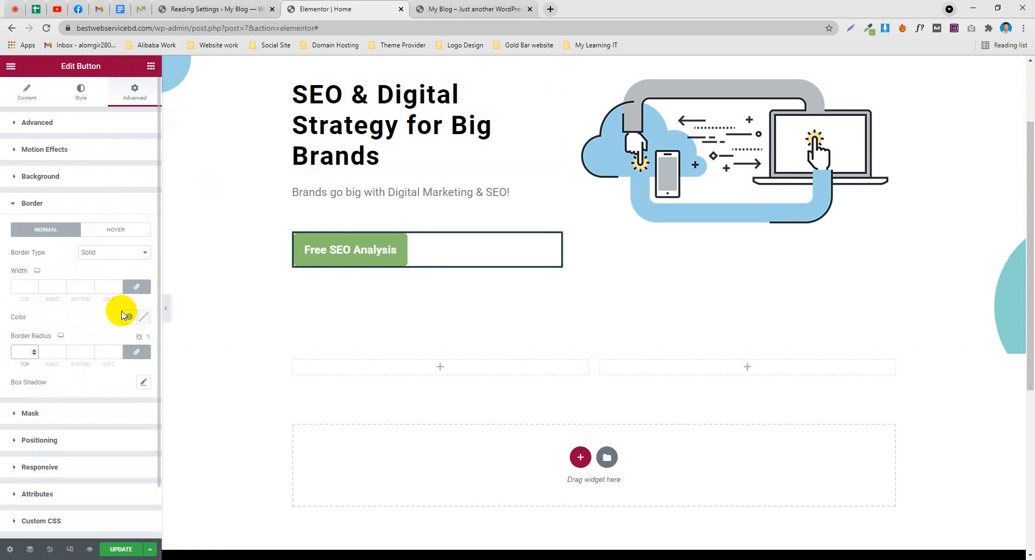
Remove the widget's border by setting its border type back to None
{"action": "scroll", "coordinate": [33, 330], "scroll_direction": "down", "scroll_amount": 1}
{"action": "scroll", "coordinate": [39, 370], "scroll_direction": "up", "scroll_amount": 1}
{"action": "left_click", "coordinate": [86, 101]}
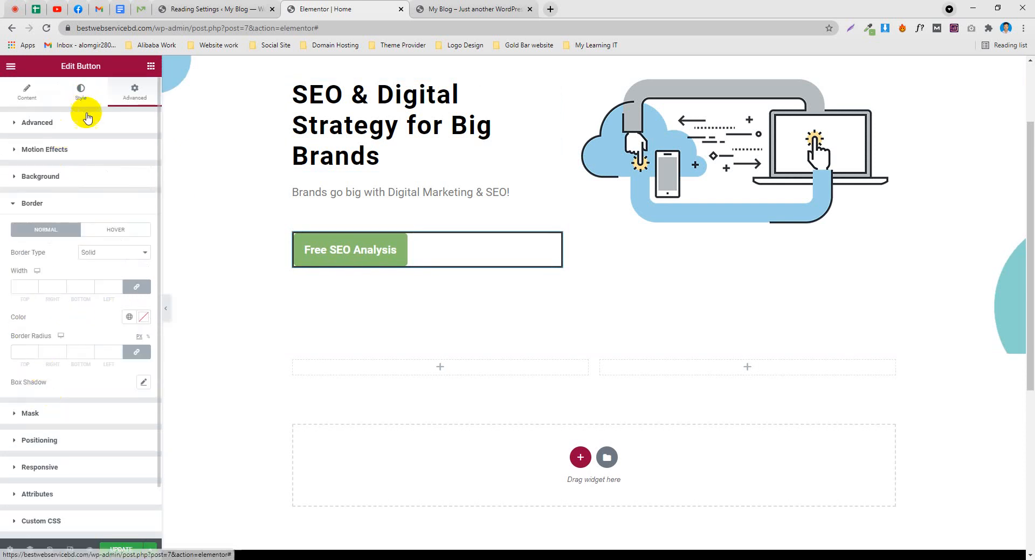
{"action": "left_click", "coordinate": [134, 91]}
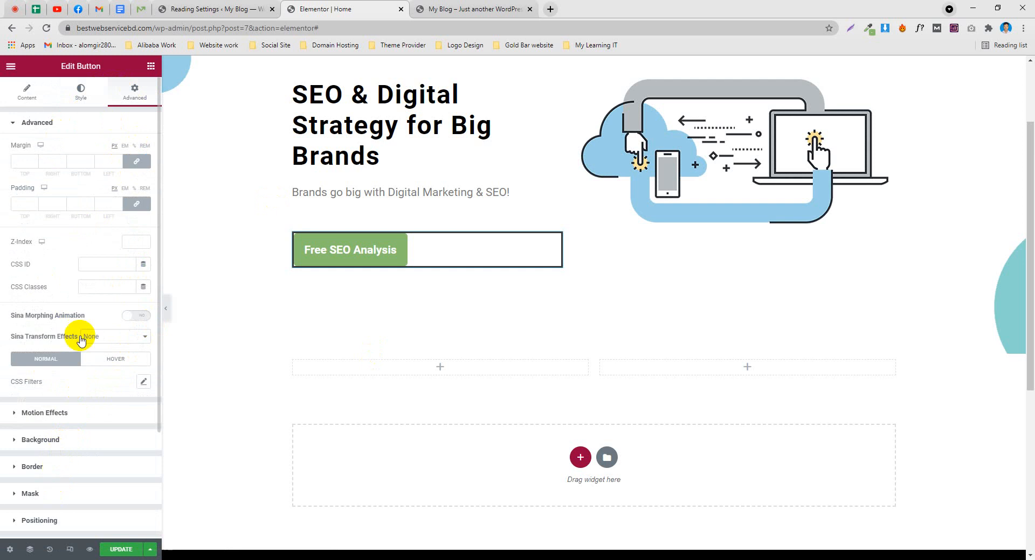
{"action": "left_click", "coordinate": [94, 253]}
{"action": "left_click", "coordinate": [100, 268]}
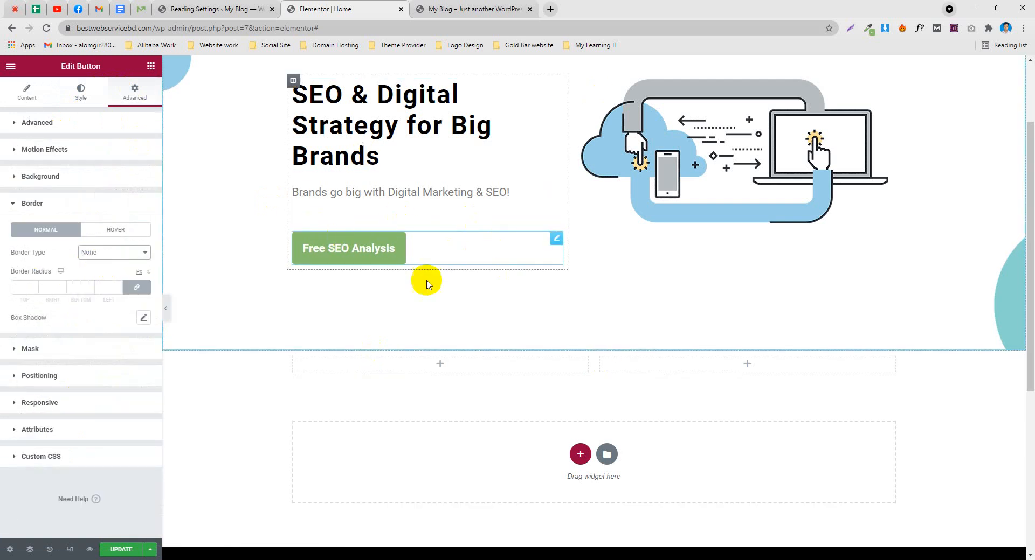
Open the Free SEO Analysis button's content settings and check the button on the published home page
{"action": "scroll", "coordinate": [247, 215], "scroll_direction": "up", "scroll_amount": 2}
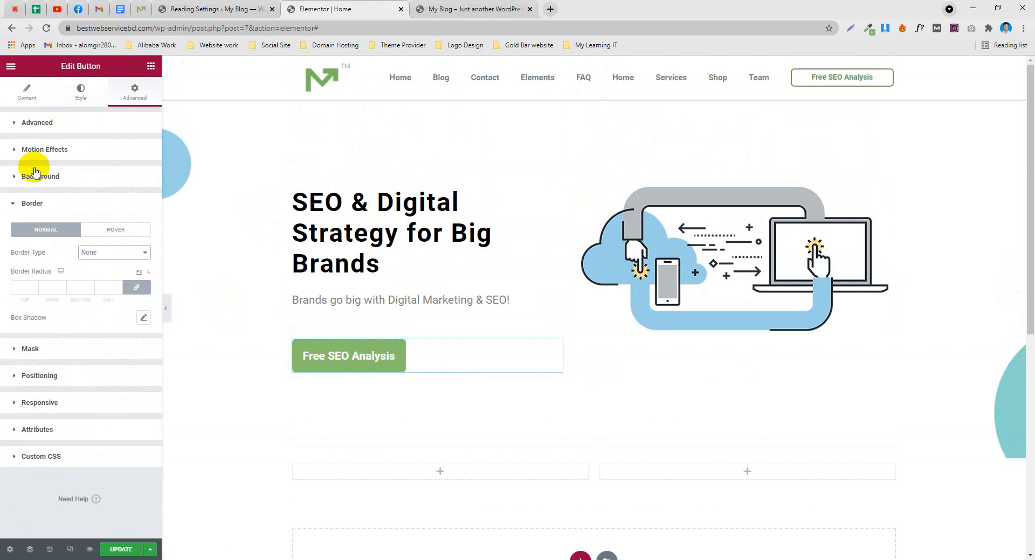
{"action": "left_click", "coordinate": [27, 97]}
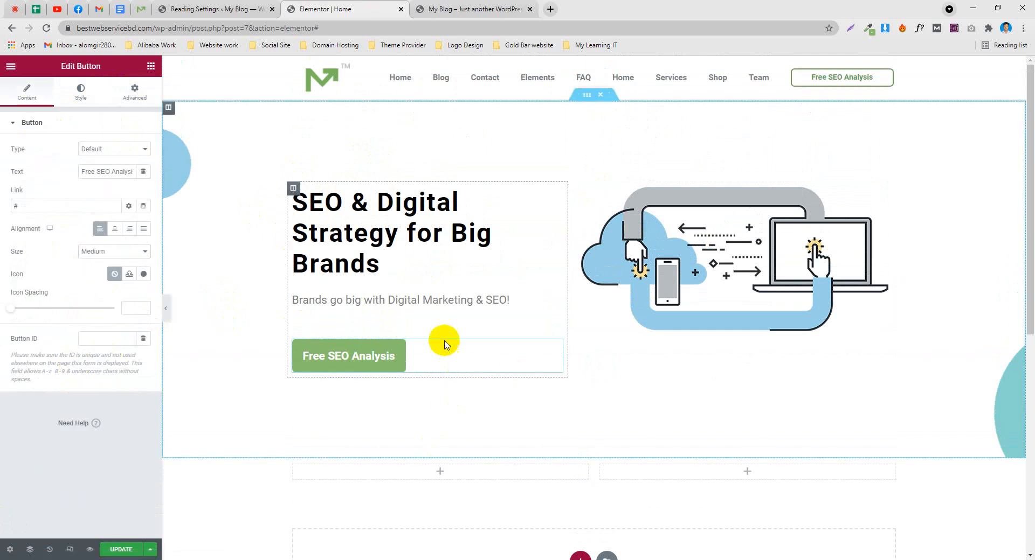
{"action": "scroll", "coordinate": [437, 264], "scroll_direction": "down", "scroll_amount": 2}
{"action": "scroll", "coordinate": [437, 264], "scroll_direction": "up", "scroll_amount": 3}
{"action": "left_click", "coordinate": [439, 9]}
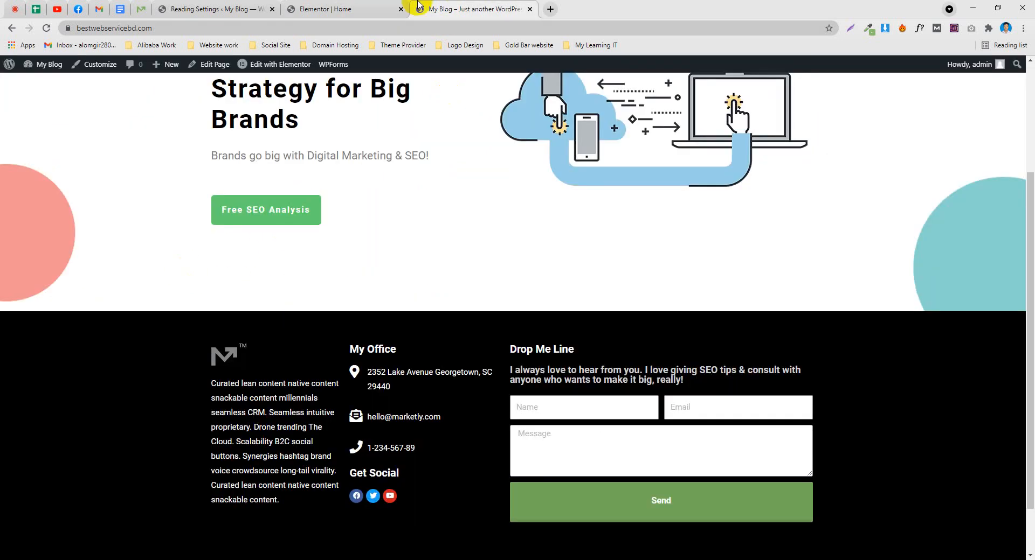
{"action": "left_click", "coordinate": [348, 10]}
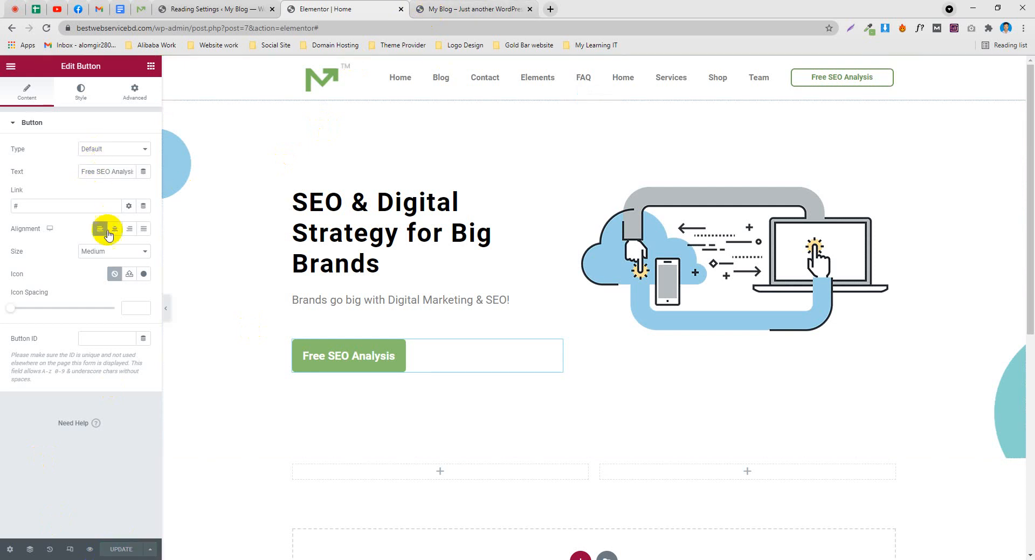
Look through the button types, then try Post Date as the dynamic source of the button's text and remove it again
{"action": "left_click", "coordinate": [101, 148]}
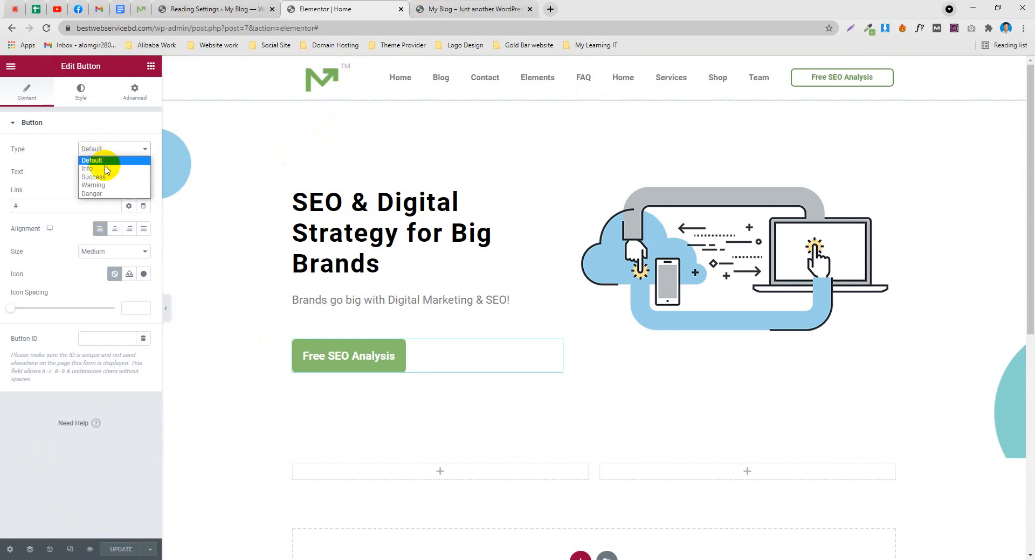
{"action": "left_click", "coordinate": [66, 223]}
{"action": "left_click", "coordinate": [143, 171]}
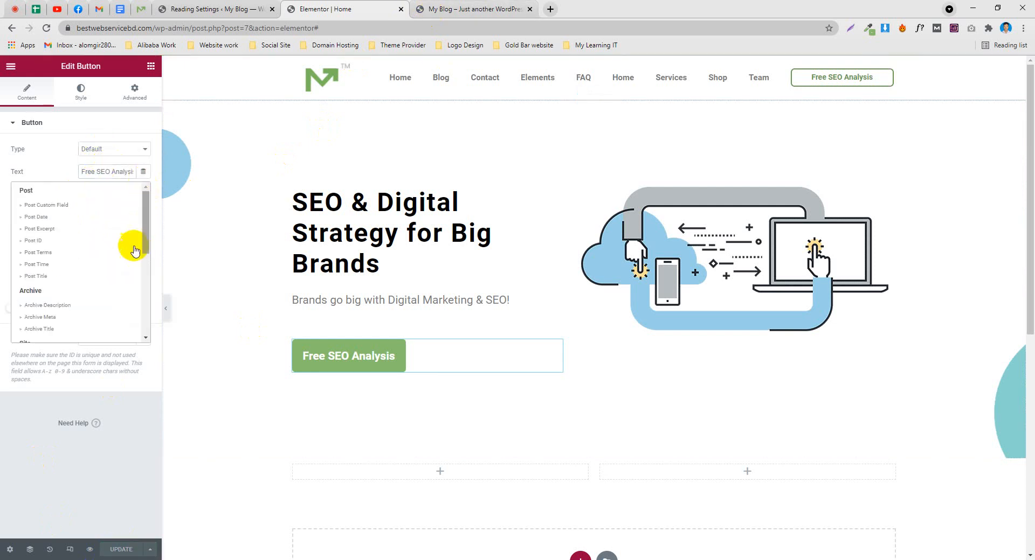
{"action": "left_click", "coordinate": [36, 217]}
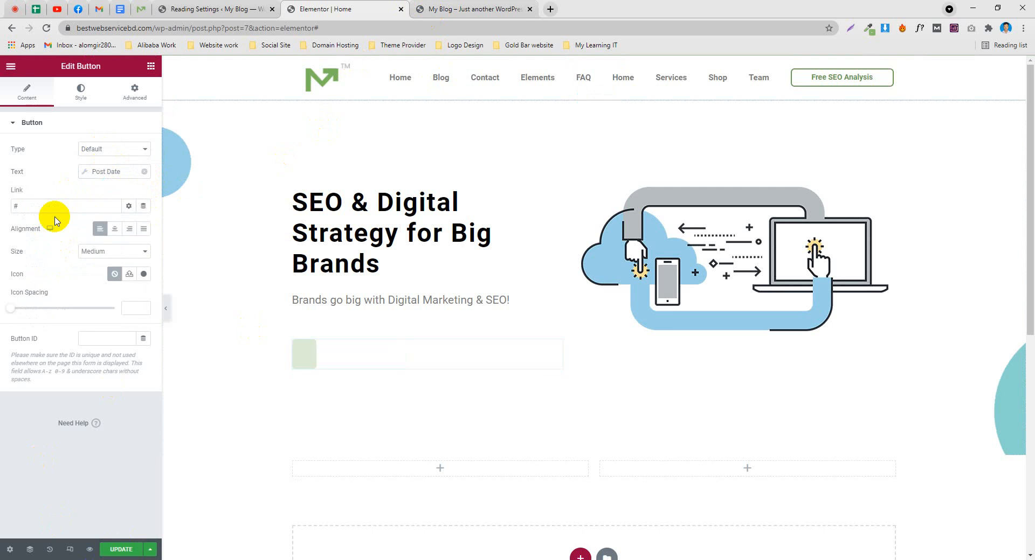
{"action": "left_click", "coordinate": [143, 171]}
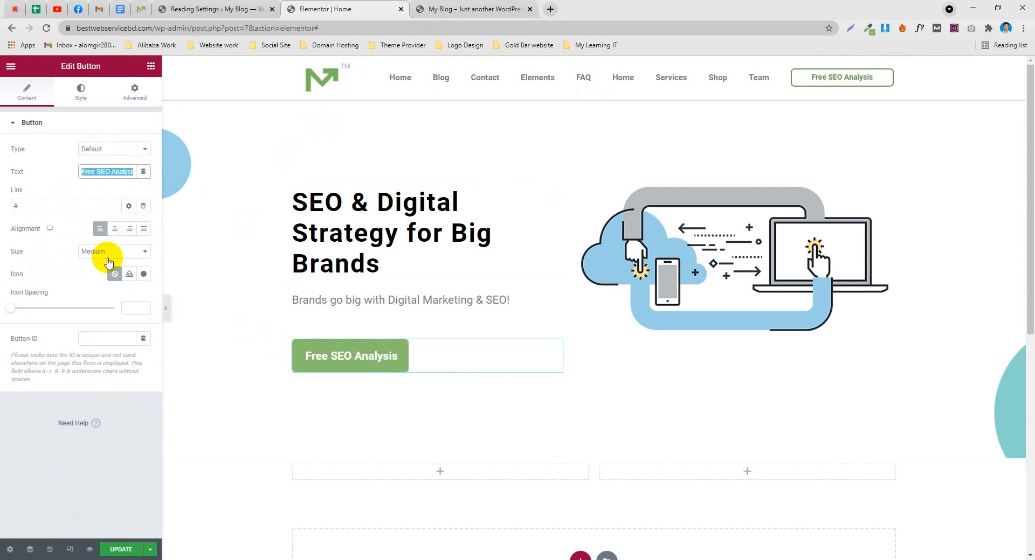
Compare the button with the one on the demo site and set its size to Extra Small
{"action": "left_click", "coordinate": [142, 11]}
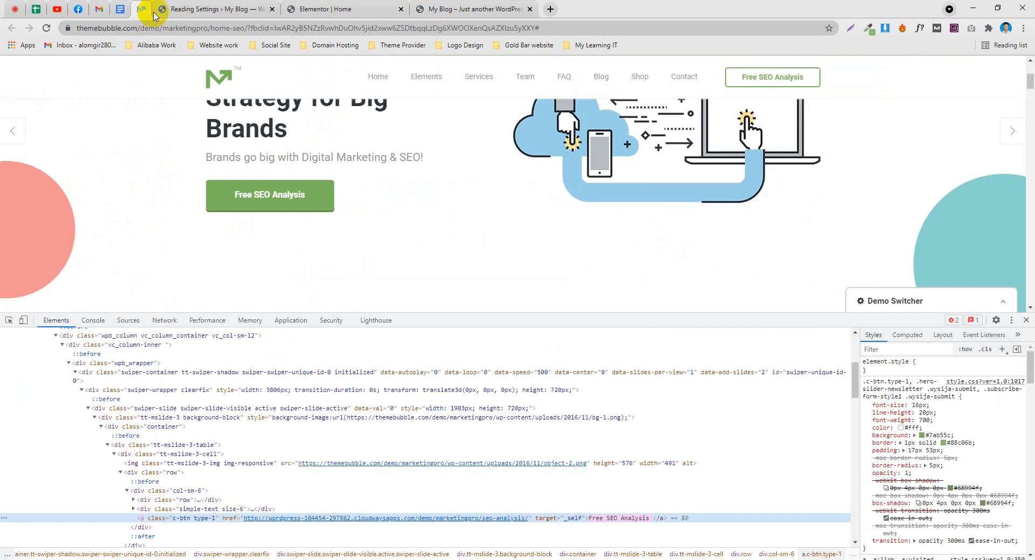
{"action": "left_click", "coordinate": [473, 9]}
{"action": "left_click", "coordinate": [318, 9]}
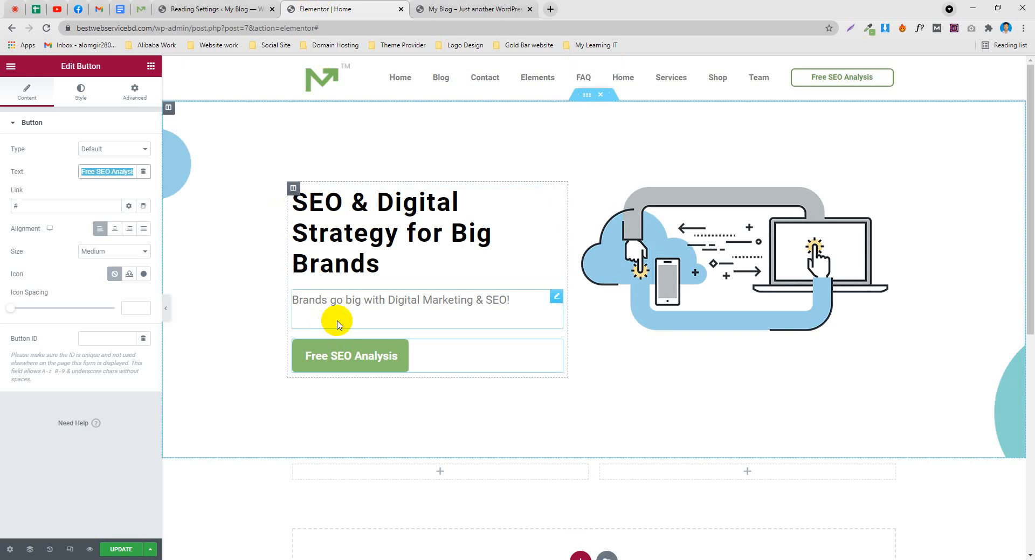
{"action": "left_click", "coordinate": [105, 252]}
{"action": "left_click", "coordinate": [107, 267]}
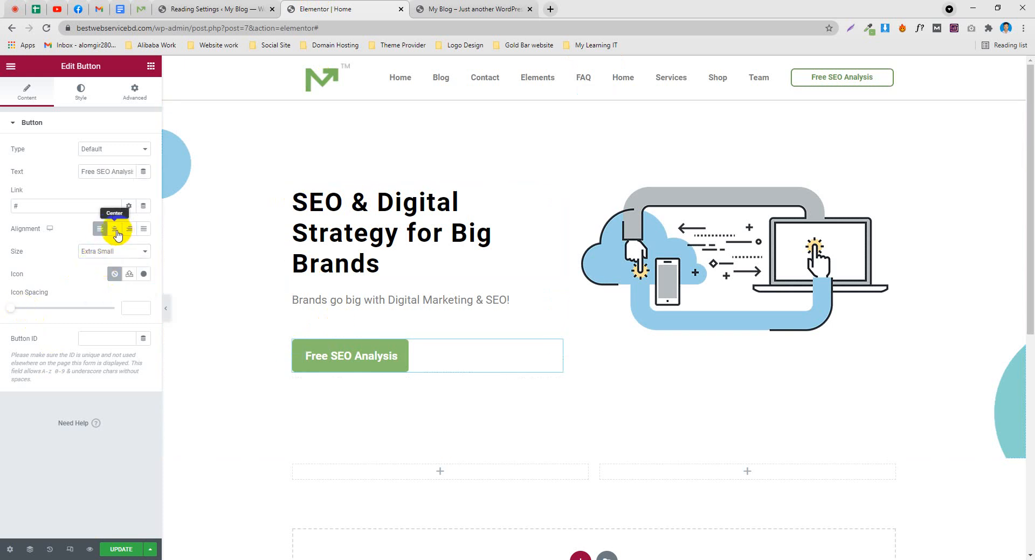
Set the Free SEO Analysis button's padding to 19 px on all four sides
{"action": "left_click", "coordinate": [80, 91]}
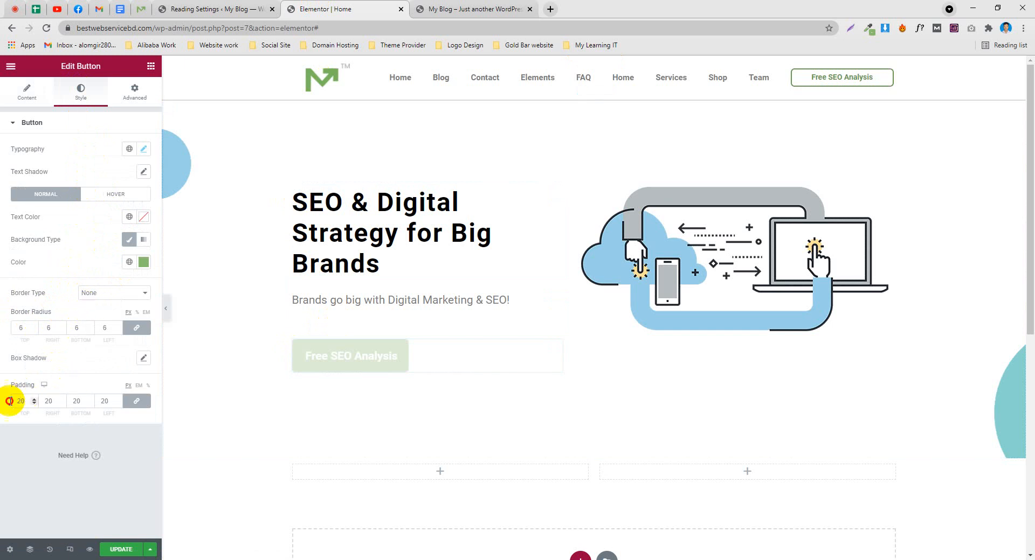
{"action": "type", "text": "10"}
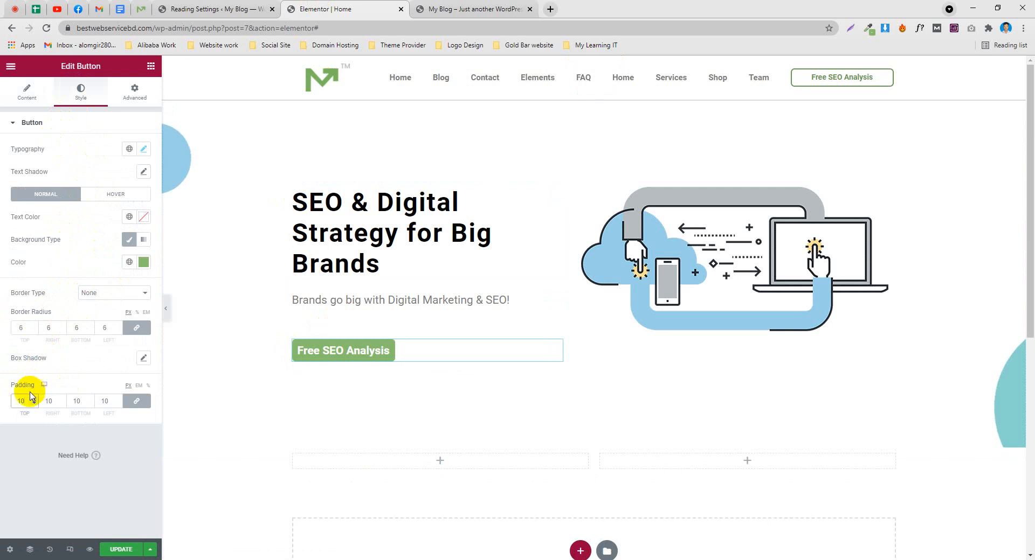
{"action": "key", "text": "BackSpace"}
{"action": "type", "text": "5"}
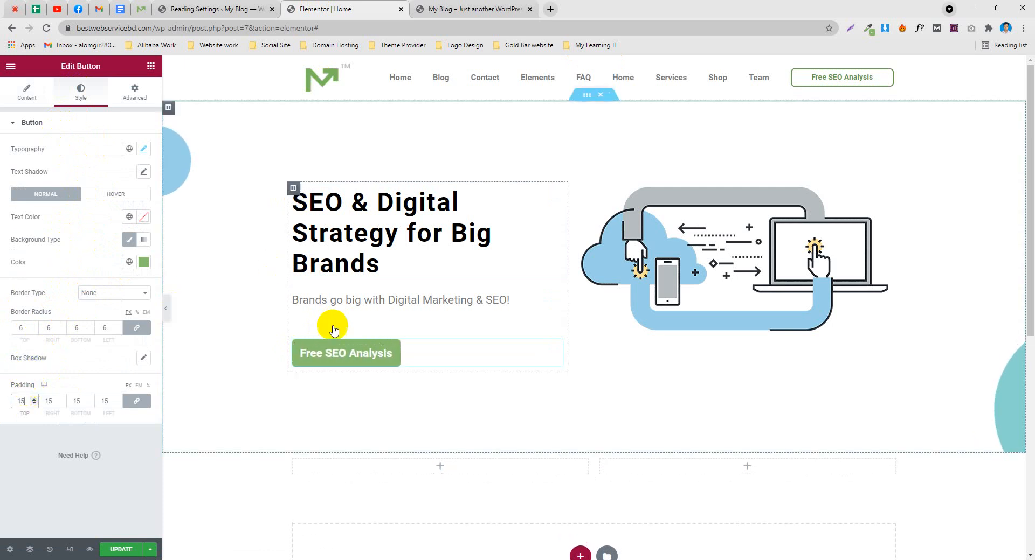
{"action": "scroll", "coordinate": [348, 211], "scroll_direction": "down", "scroll_amount": 2}
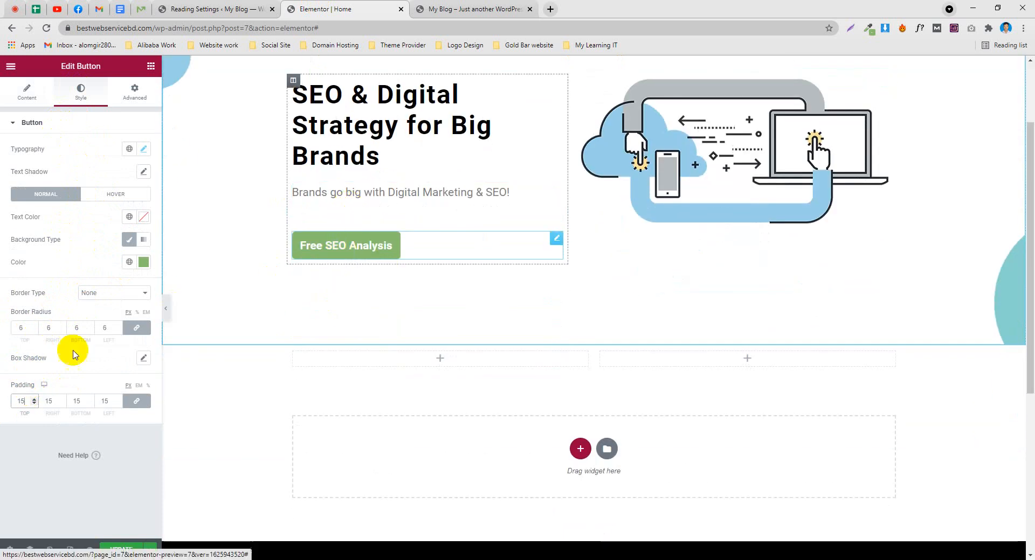
{"action": "scroll", "coordinate": [15, 397], "scroll_direction": "up", "scroll_amount": 2}
{"action": "scroll", "coordinate": [525, 266], "scroll_direction": "up", "scroll_amount": 2}
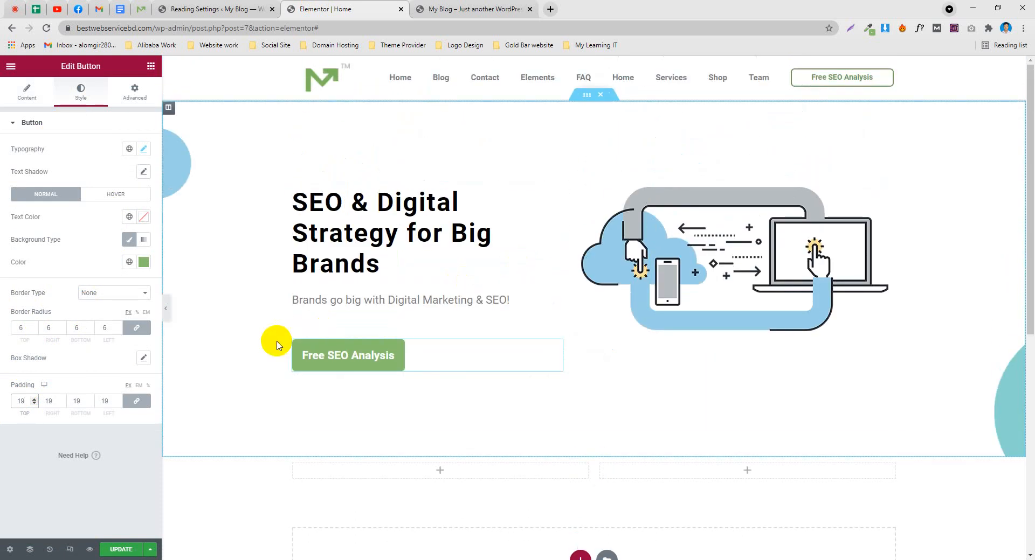
{"action": "scroll", "coordinate": [275, 347], "scroll_direction": "down", "scroll_amount": 1}
Reload the published home page to check the restyled Free SEO Analysis button
{"action": "left_click", "coordinate": [456, 9]}
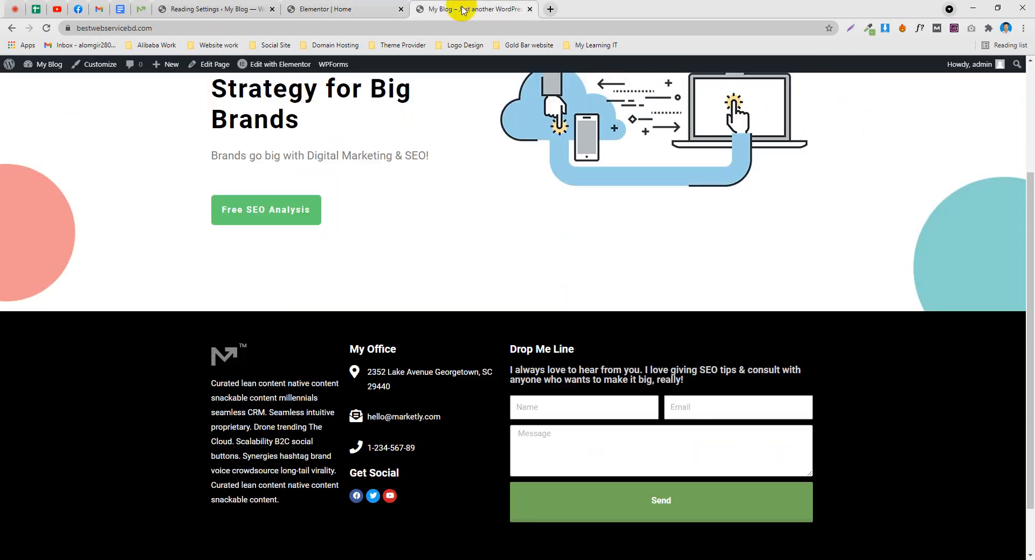
{"action": "key", "text": "F5"}
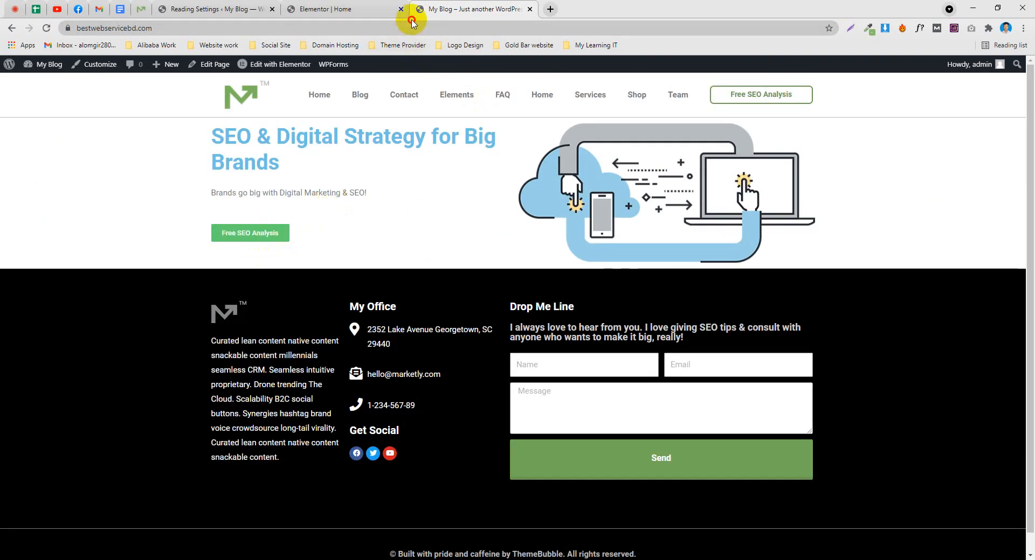
{"action": "left_click", "coordinate": [411, 22]}
{"action": "key", "text": "Return"}
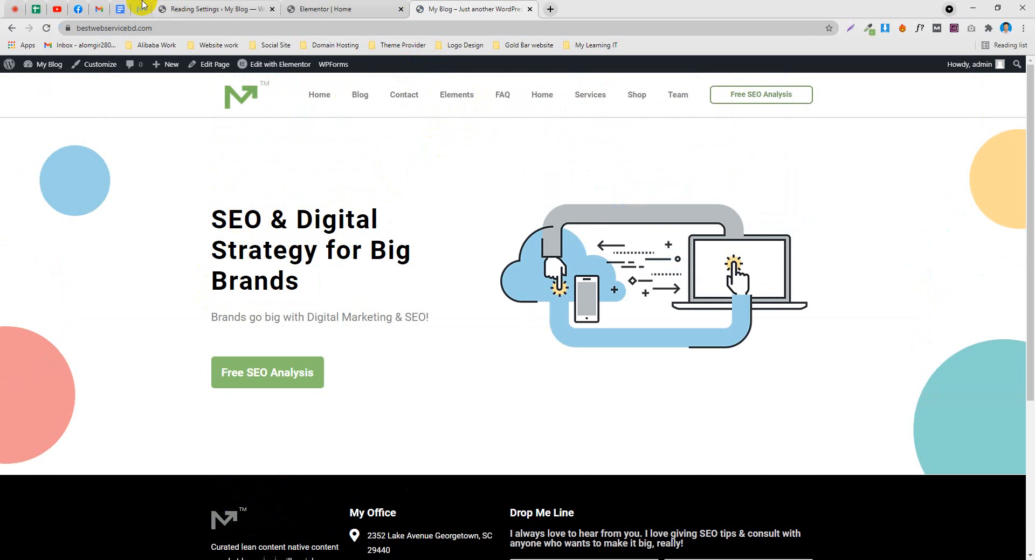
Compare the published hero section with the demo site's hero section, closing the developer tools on the demo page
{"action": "left_click", "coordinate": [139, 5]}
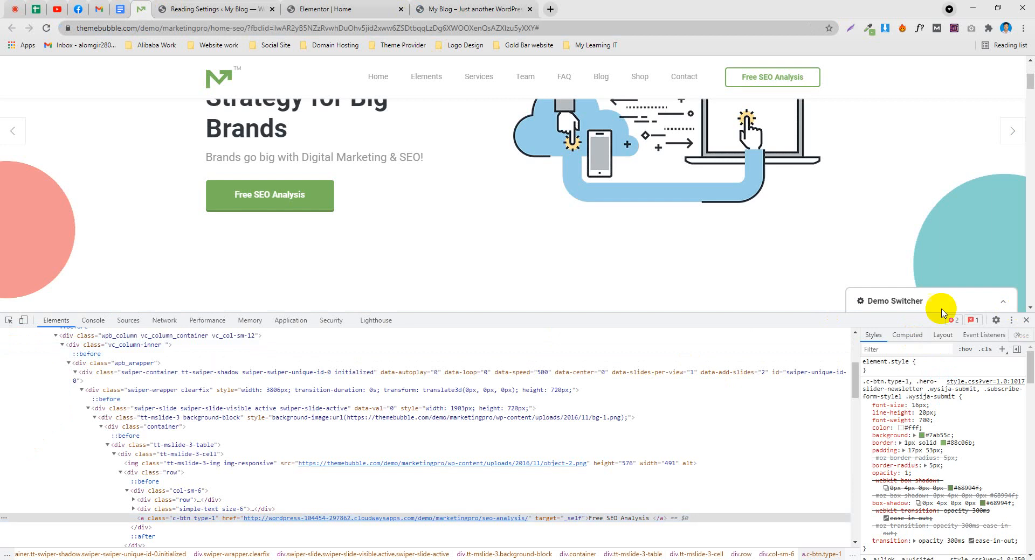
{"action": "left_click", "coordinate": [467, 9]}
{"action": "scroll", "coordinate": [300, 335], "scroll_direction": "down", "scroll_amount": 1}
{"action": "scroll", "coordinate": [180, 340], "scroll_direction": "up", "scroll_amount": 1}
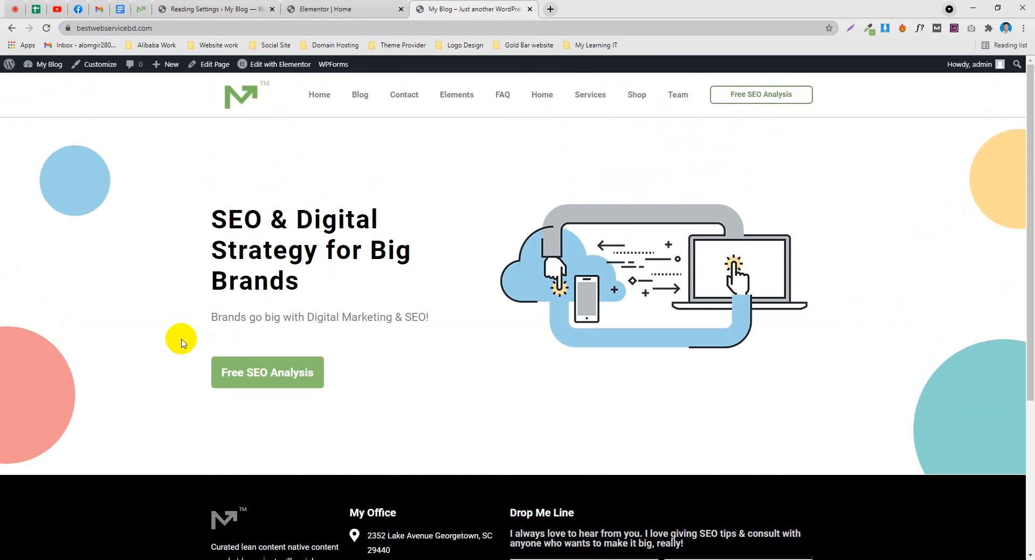
{"action": "left_click", "coordinate": [140, 10]}
{"action": "scroll", "coordinate": [318, 258], "scroll_direction": "up", "scroll_amount": 4}
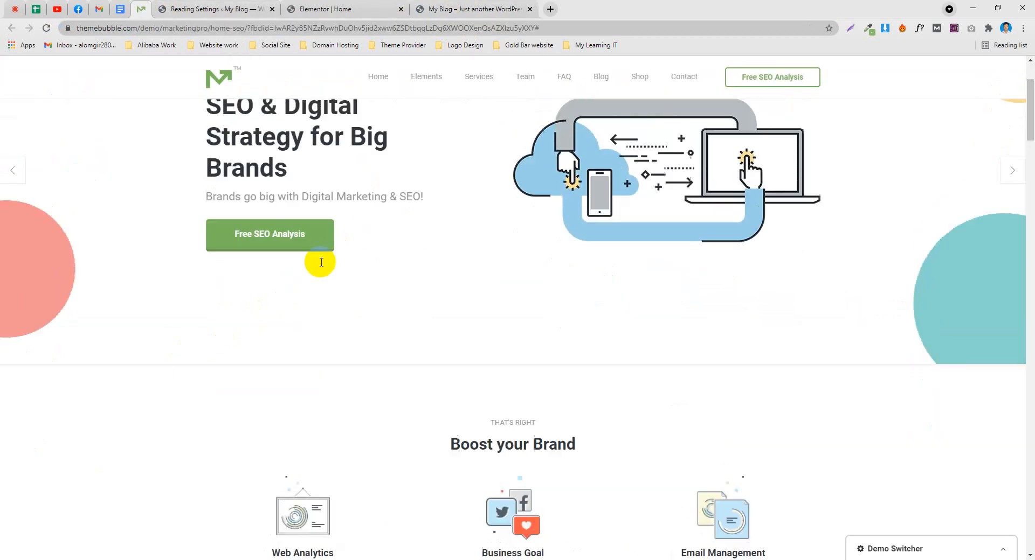
{"action": "left_click", "coordinate": [467, 10]}
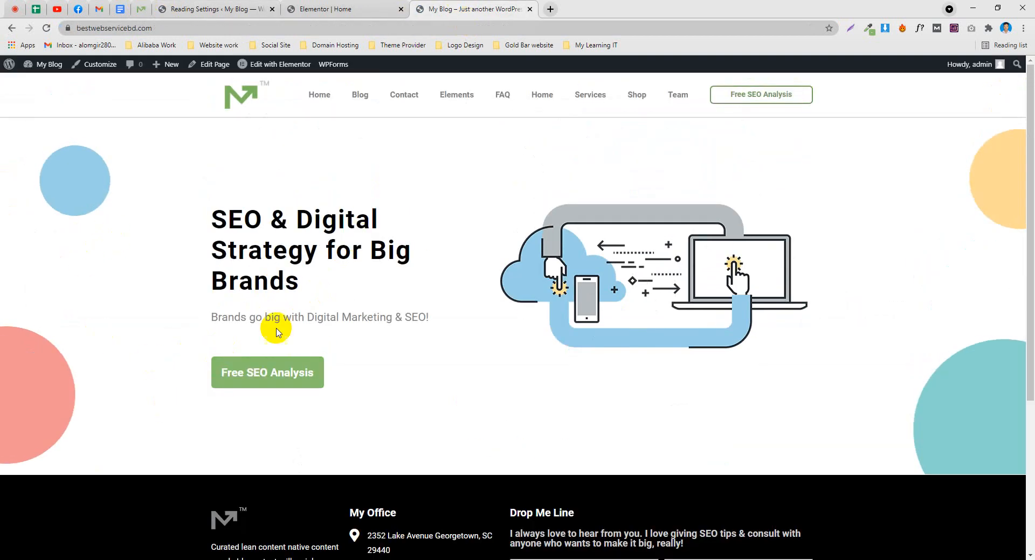
{"action": "scroll", "coordinate": [685, 270], "scroll_direction": "down", "scroll_amount": 4}
{"action": "scroll", "coordinate": [765, 237], "scroll_direction": "up", "scroll_amount": 4}
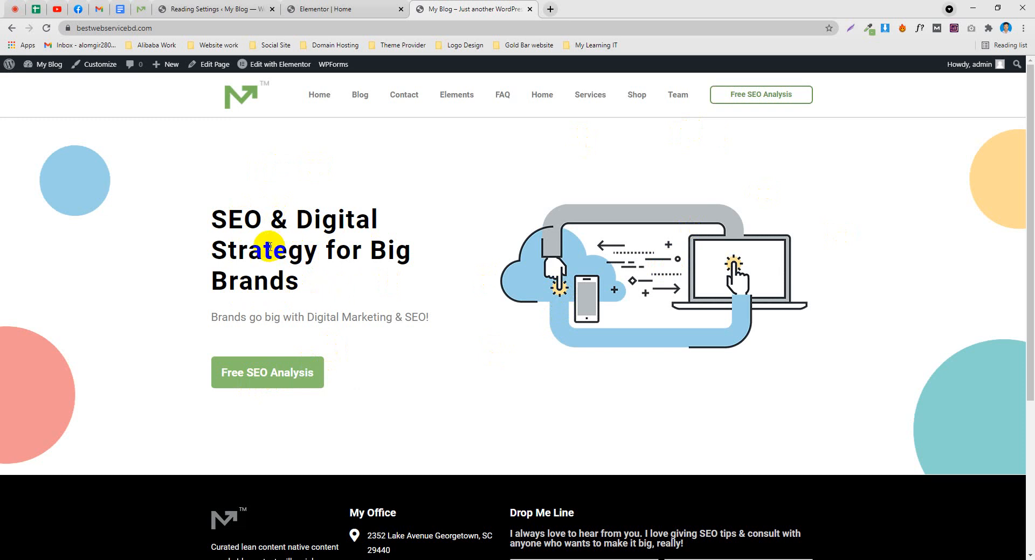
Return to the Elementor editor and try to place an Inner Section widget in the hero and the empty two-column section below it
{"action": "left_click", "coordinate": [370, 4]}
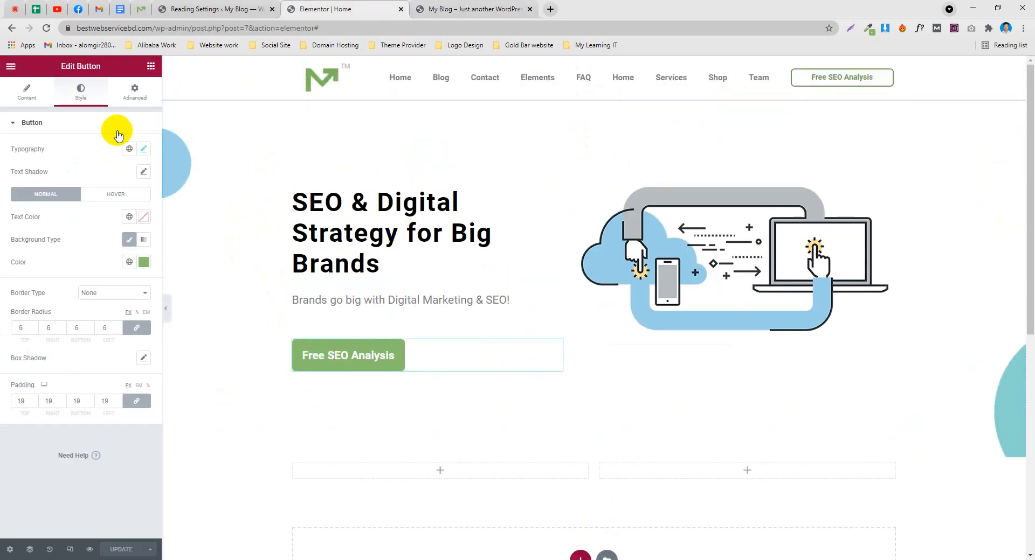
{"action": "left_click", "coordinate": [151, 67]}
{"action": "left_click_drag", "start_coordinate": [33, 173], "coordinate": [406, 240]}
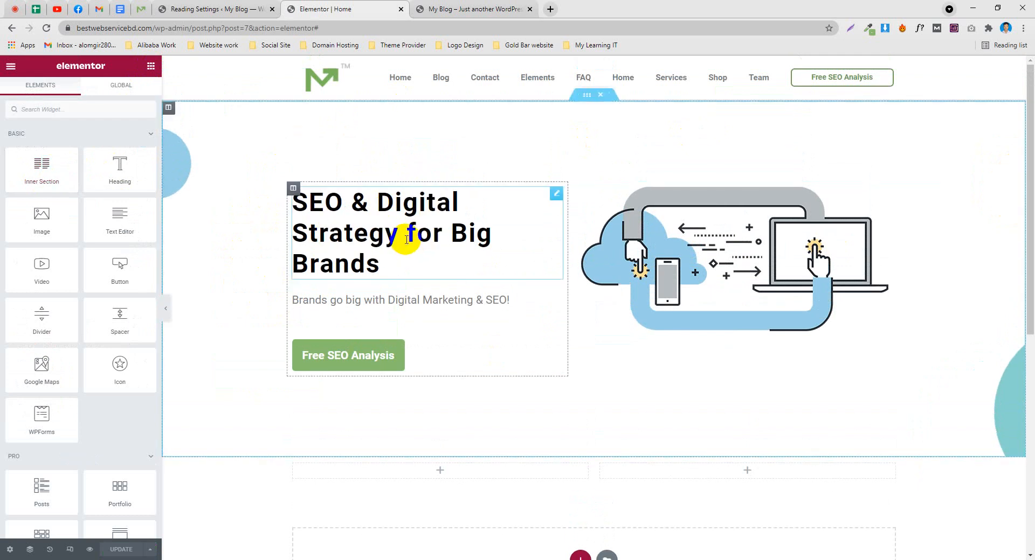
{"action": "right_click", "coordinate": [35, 174]}
{"action": "left_click_drag", "start_coordinate": [38, 174], "coordinate": [530, 484]}
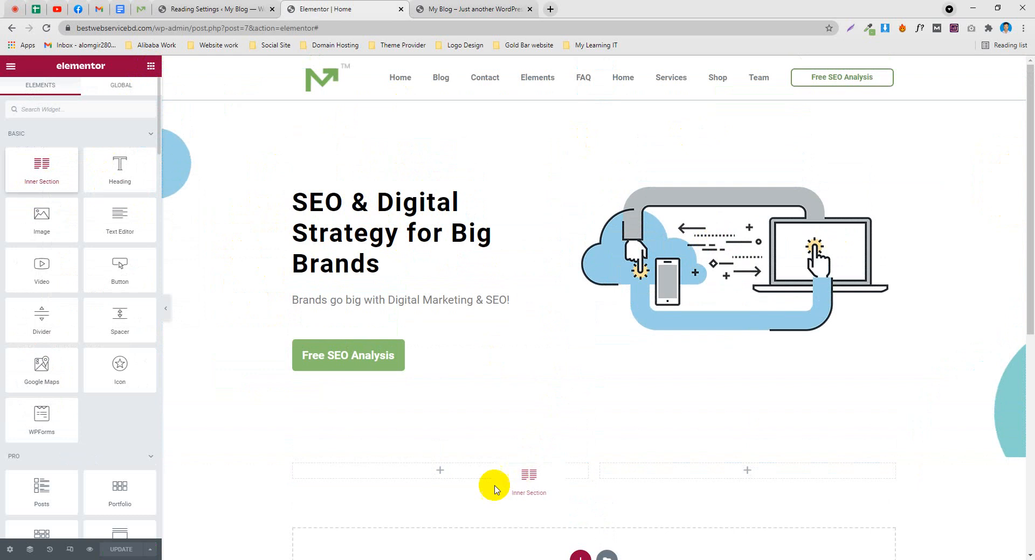
{"action": "scroll", "coordinate": [603, 276], "scroll_direction": "down", "scroll_amount": 1}
{"action": "scroll", "coordinate": [603, 275], "scroll_direction": "down", "scroll_amount": 3}
Compare the published home page's layout below the hero with that of the demo home page
{"action": "left_click", "coordinate": [467, 10]}
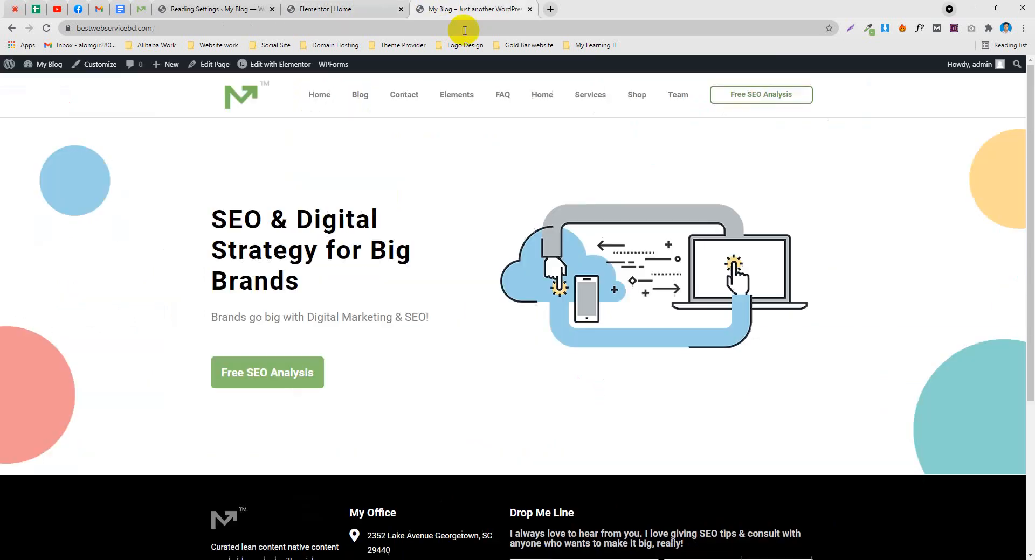
{"action": "left_click", "coordinate": [140, 9]}
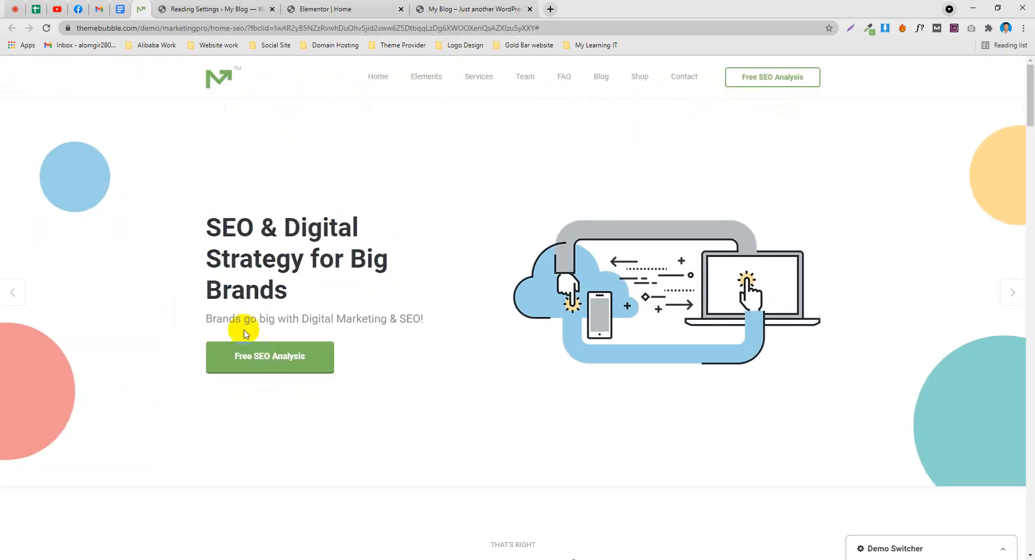
{"action": "scroll", "coordinate": [242, 331], "scroll_direction": "down", "scroll_amount": 4}
{"action": "scroll", "coordinate": [249, 164], "scroll_direction": "up", "scroll_amount": 5}
{"action": "left_click", "coordinate": [424, 5]}
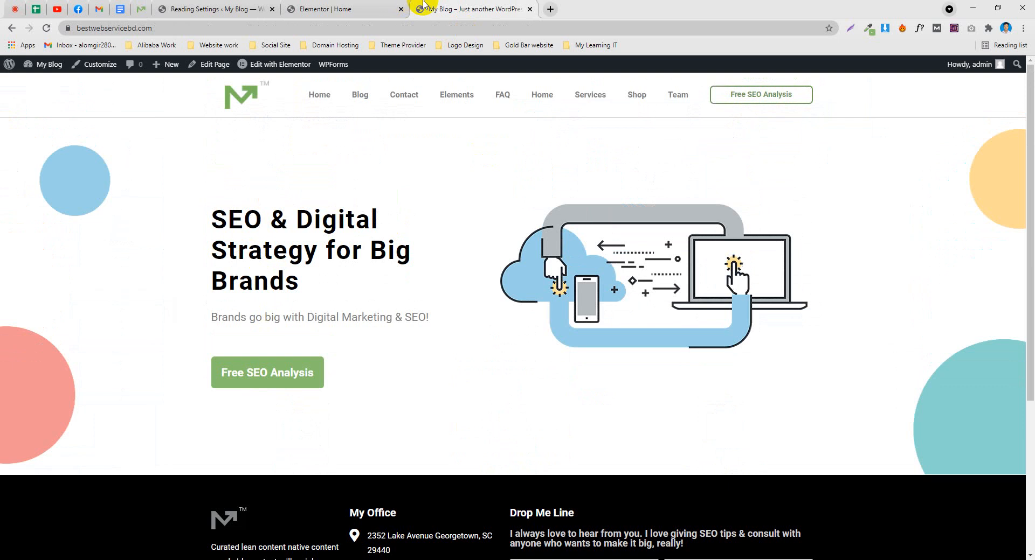
{"action": "scroll", "coordinate": [400, 214], "scroll_direction": "down", "scroll_amount": 4}
{"action": "scroll", "coordinate": [411, 154], "scroll_direction": "up", "scroll_amount": 4}
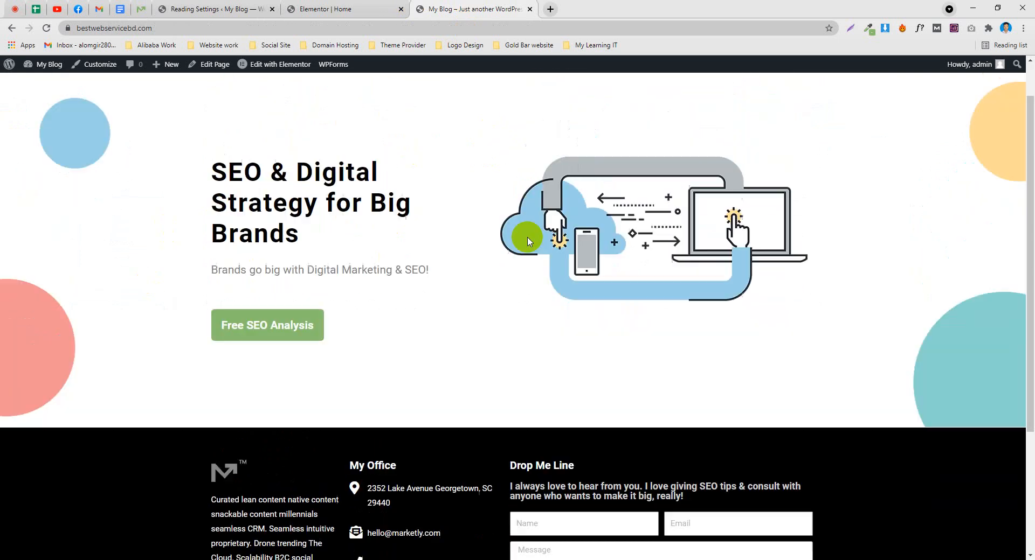
Examine the demo site's hero slider and move it one slide forward and back
{"action": "left_click", "coordinate": [142, 5]}
{"action": "scroll", "coordinate": [240, 201], "scroll_direction": "down", "scroll_amount": 3}
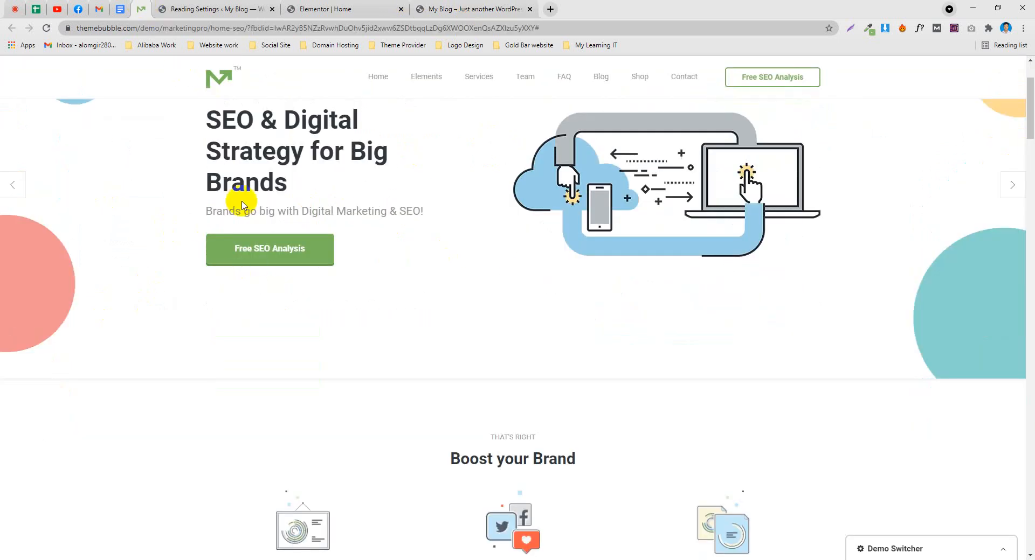
{"action": "scroll", "coordinate": [162, 370], "scroll_direction": "up", "scroll_amount": 3}
{"action": "scroll", "coordinate": [5, 335], "scroll_direction": "down", "scroll_amount": 3}
{"action": "scroll", "coordinate": [22, 273], "scroll_direction": "up", "scroll_amount": 3}
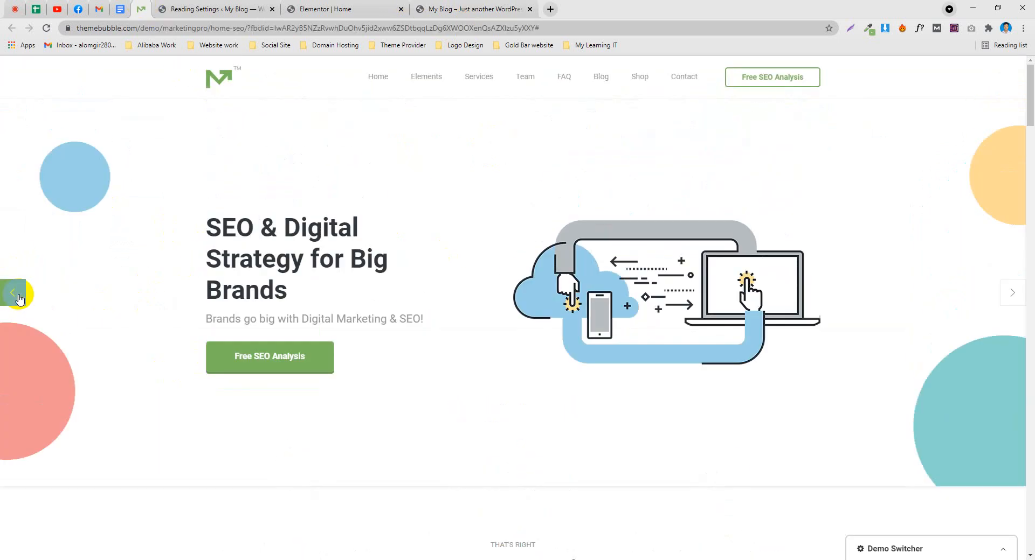
{"action": "scroll", "coordinate": [741, 309], "scroll_direction": "down", "scroll_amount": 3}
{"action": "scroll", "coordinate": [742, 309], "scroll_direction": "up", "scroll_amount": 3}
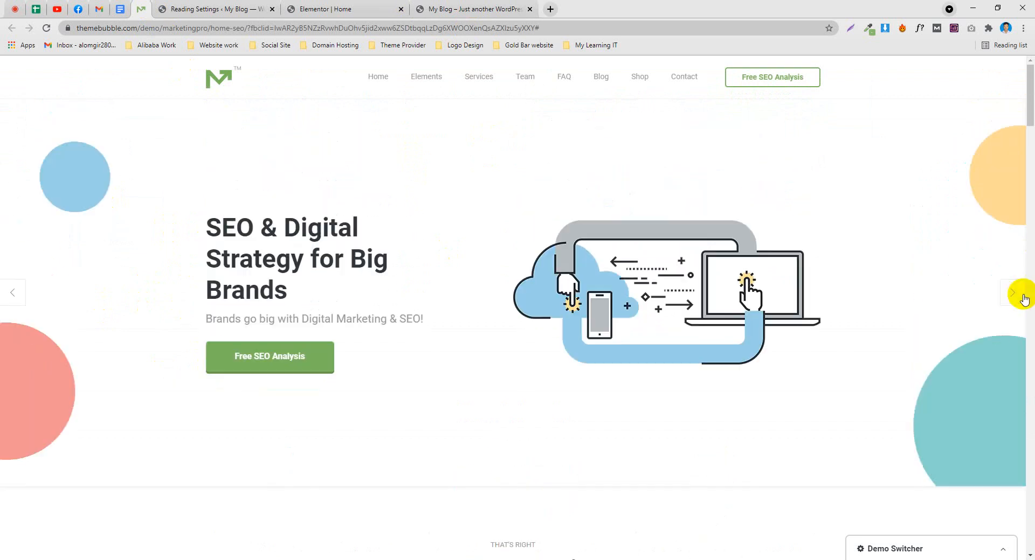
{"action": "left_click", "coordinate": [1012, 292]}
{"action": "left_click", "coordinate": [10, 294]}
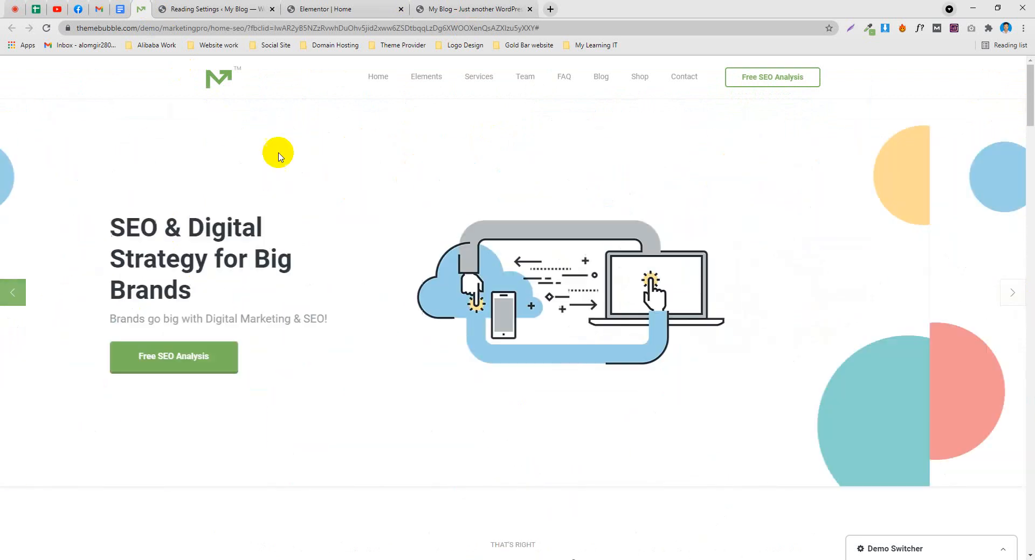
Compare the lower edge of the demo site's hero slider with the lower edge of the published home page's hero
{"action": "scroll", "coordinate": [277, 116], "scroll_direction": "down", "scroll_amount": 6}
{"action": "scroll", "coordinate": [238, 256], "scroll_direction": "up", "scroll_amount": 6}
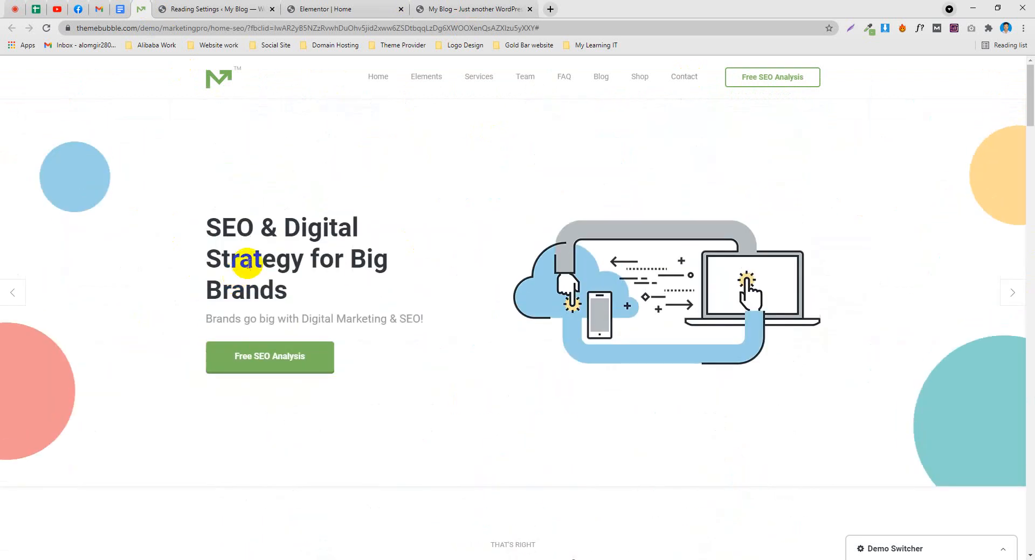
{"action": "scroll", "coordinate": [58, 265], "scroll_direction": "down", "scroll_amount": 4}
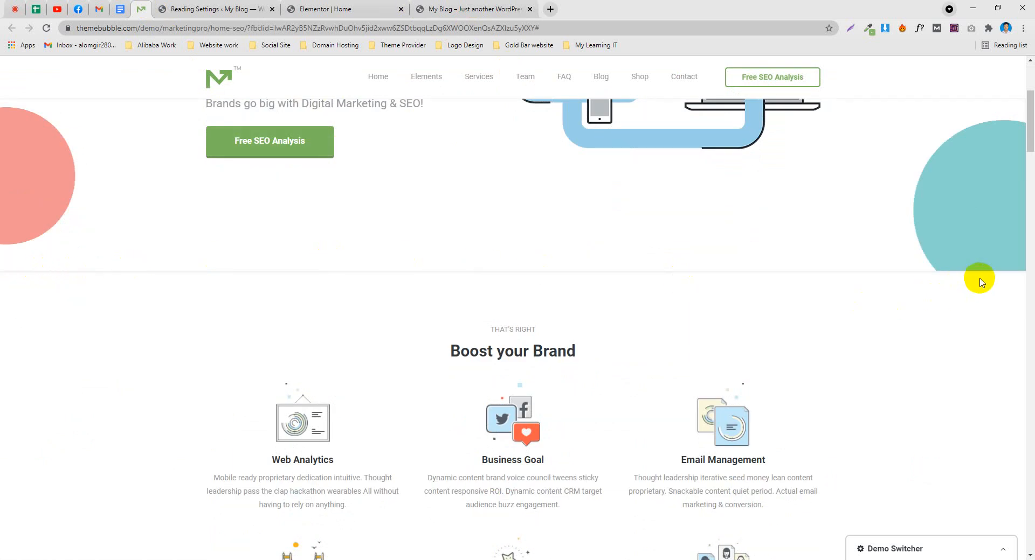
{"action": "left_click", "coordinate": [512, 9]}
{"action": "scroll", "coordinate": [334, 253], "scroll_direction": "down", "scroll_amount": 3}
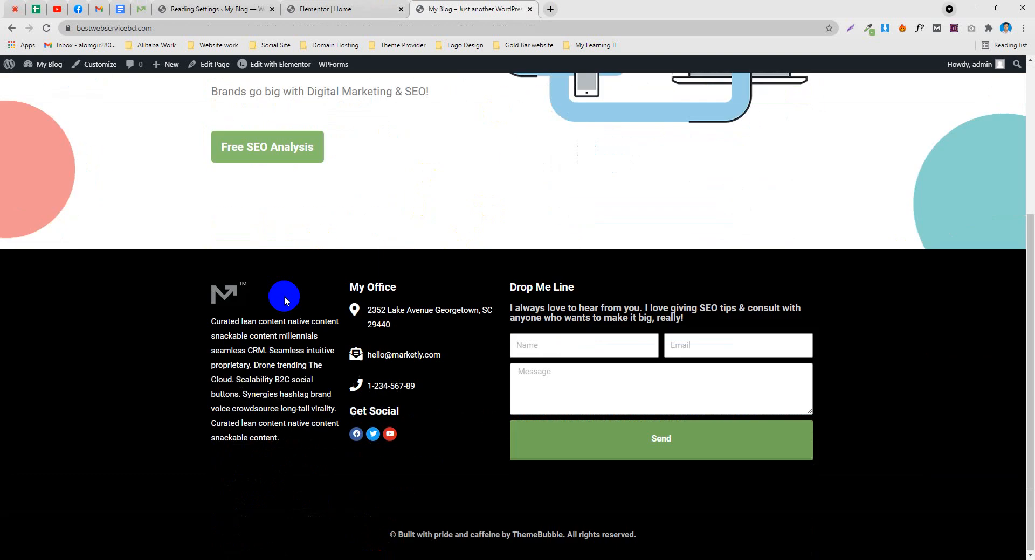
Return to the Elementor editor and give the hero's inner section a solid border
{"action": "left_click", "coordinate": [329, 10]}
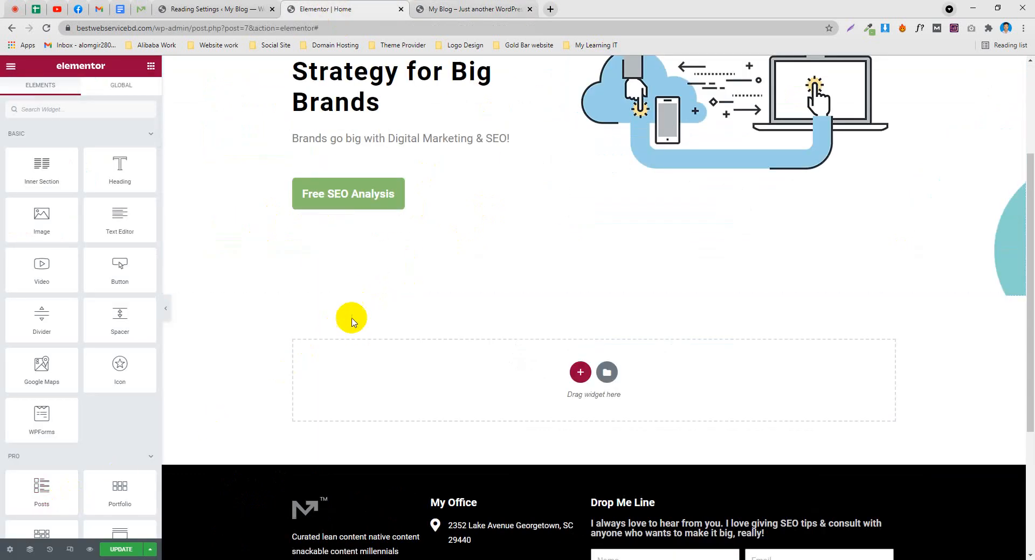
{"action": "scroll", "coordinate": [366, 293], "scroll_direction": "up", "scroll_amount": 3}
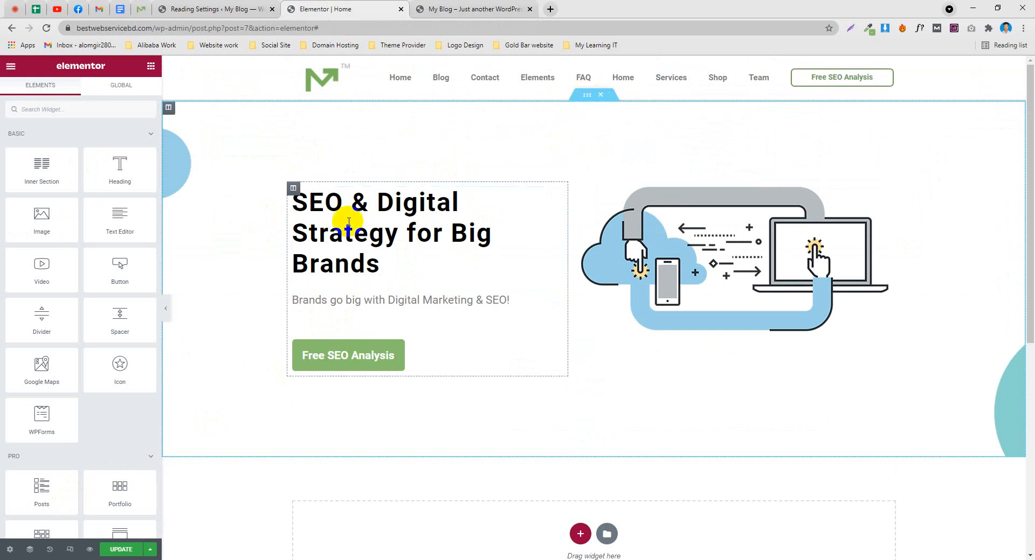
{"action": "left_click", "coordinate": [587, 97]}
{"action": "left_click", "coordinate": [133, 92]}
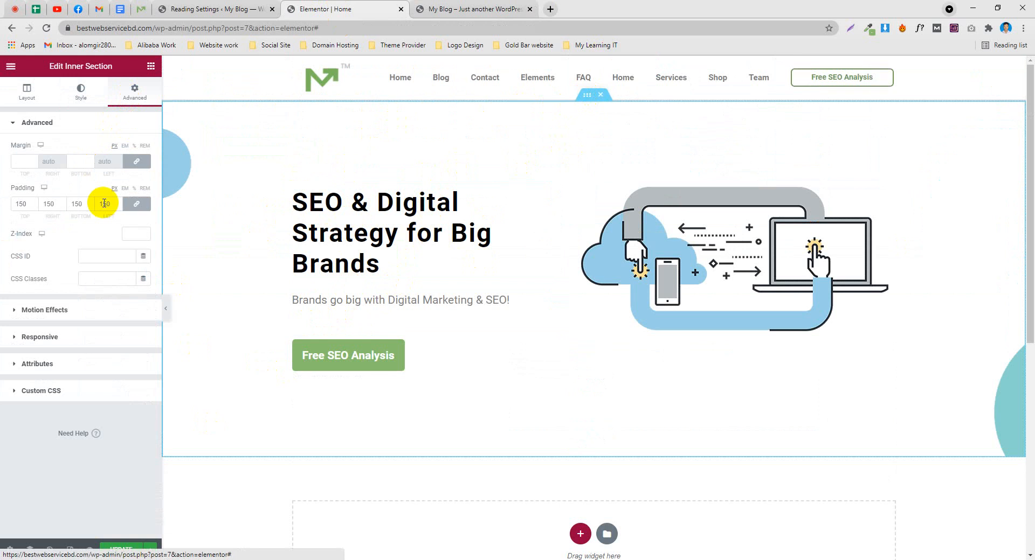
{"action": "left_click", "coordinate": [82, 93]}
{"action": "scroll", "coordinate": [51, 421], "scroll_direction": "down", "scroll_amount": 2}
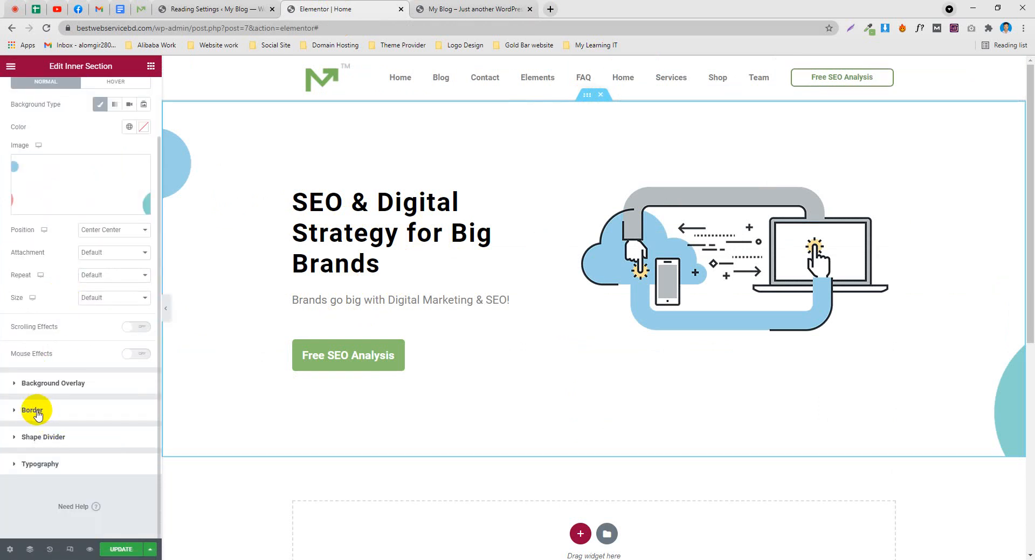
{"action": "left_click", "coordinate": [33, 410]}
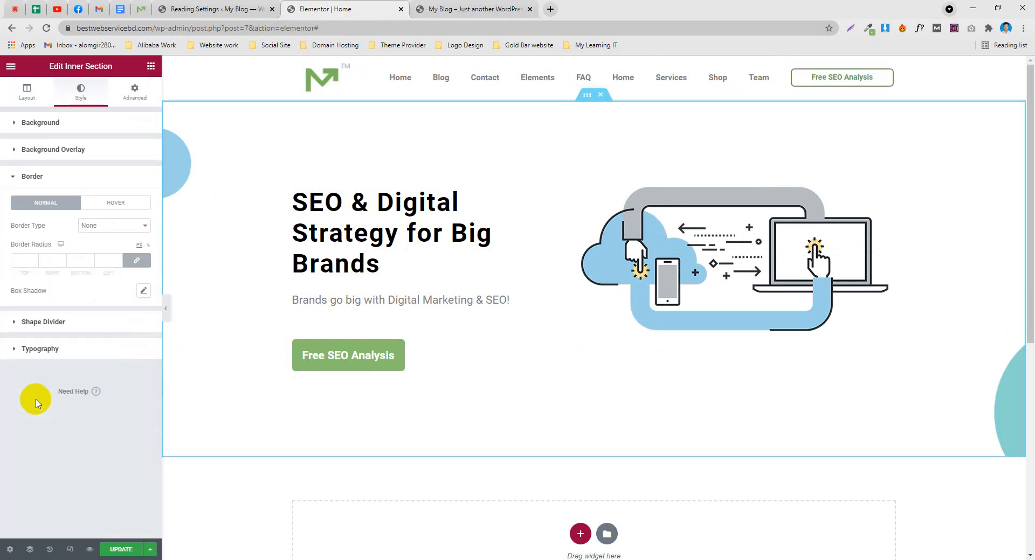
{"action": "left_click", "coordinate": [111, 226]}
{"action": "left_click", "coordinate": [107, 248]}
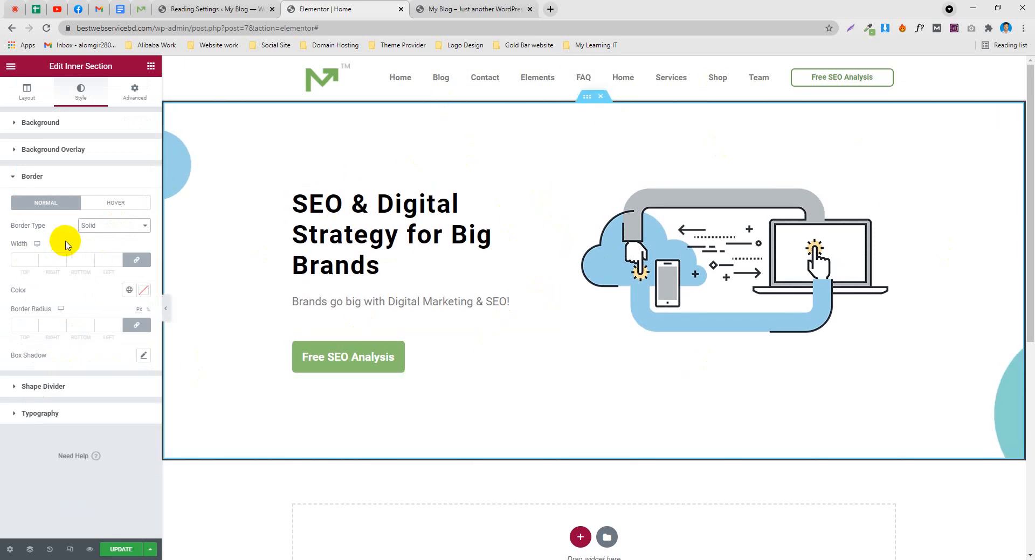
Unlink the hero section's border widths and set them to 2 at the bottom and 0 on the other sides
{"action": "left_click", "coordinate": [138, 263]}
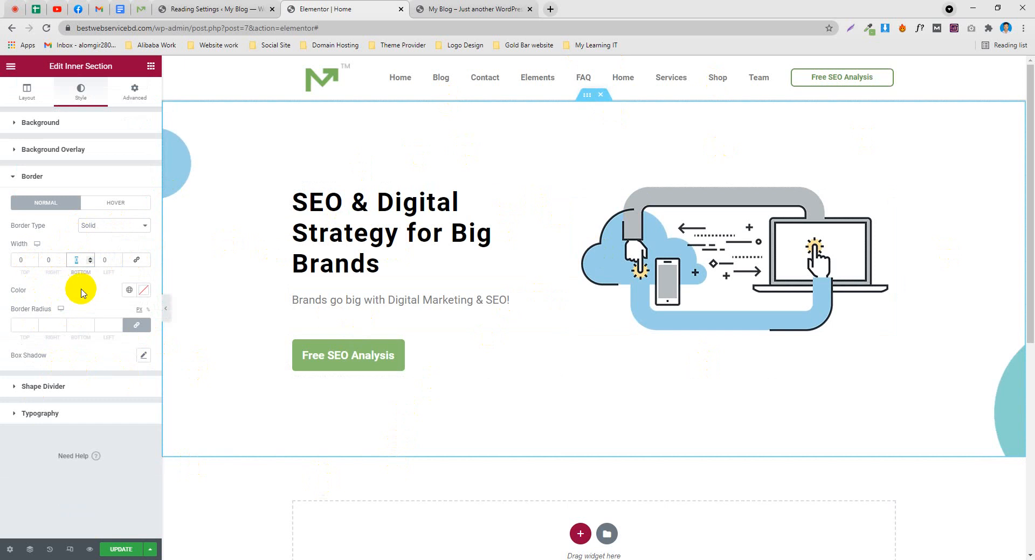
{"action": "type", "text": "2"}
{"action": "scroll", "coordinate": [481, 300], "scroll_direction": "down", "scroll_amount": 5}
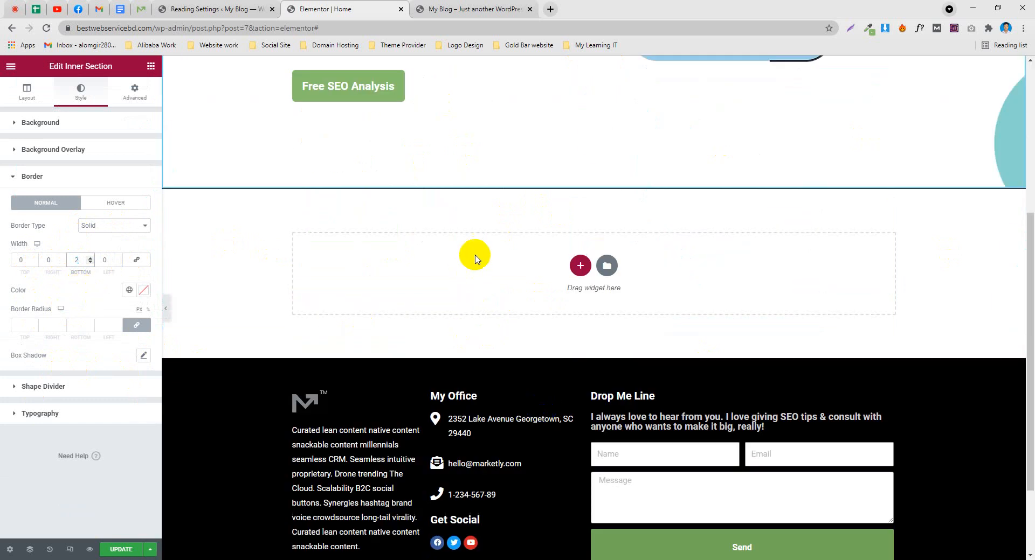
{"action": "scroll", "coordinate": [380, 277], "scroll_direction": "up", "scroll_amount": 2}
{"action": "scroll", "coordinate": [178, 356], "scroll_direction": "up", "scroll_amount": 1}
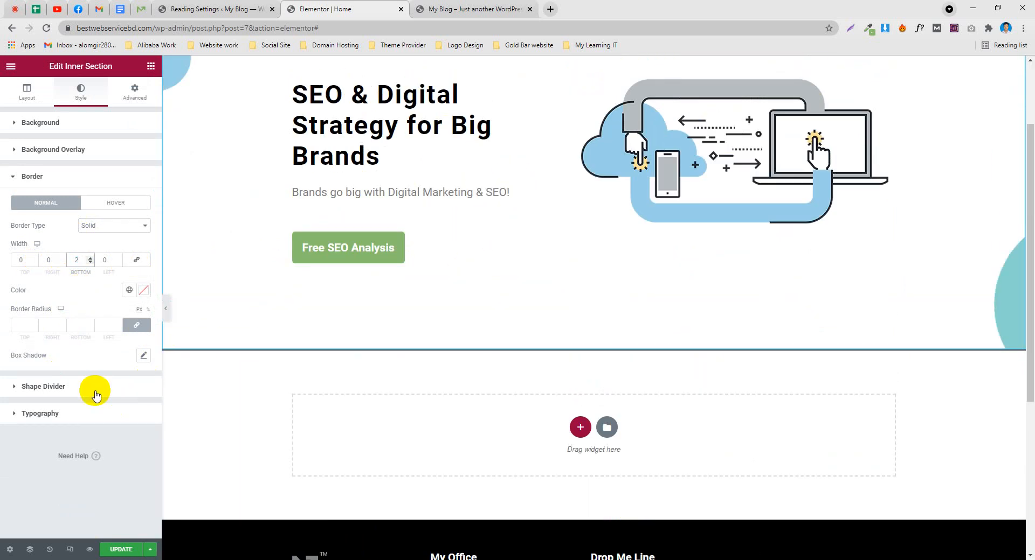
Set the hero section's border color to light grey and update the page
{"action": "left_click", "coordinate": [141, 292]}
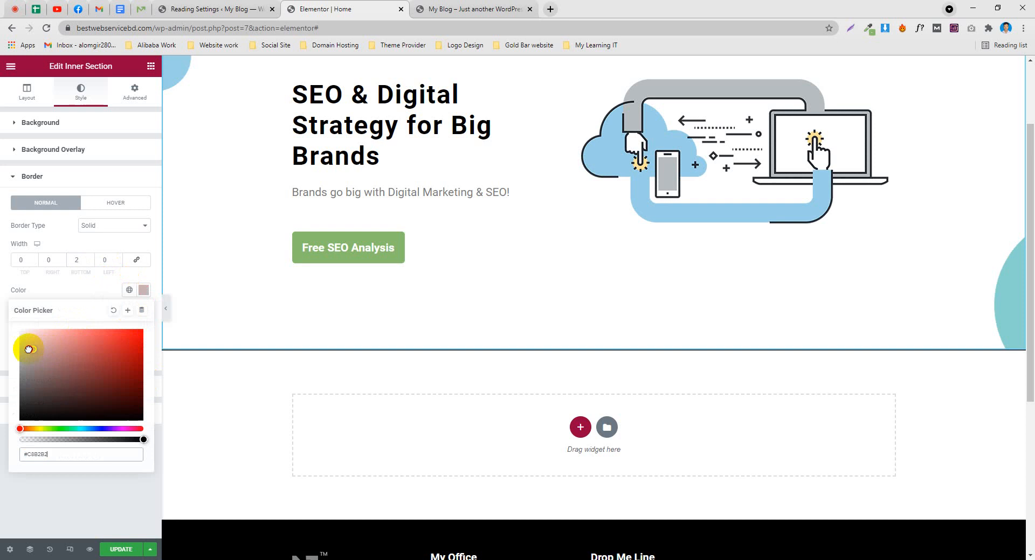
{"action": "left_click_drag", "start_coordinate": [29, 349], "coordinate": [17, 349]}
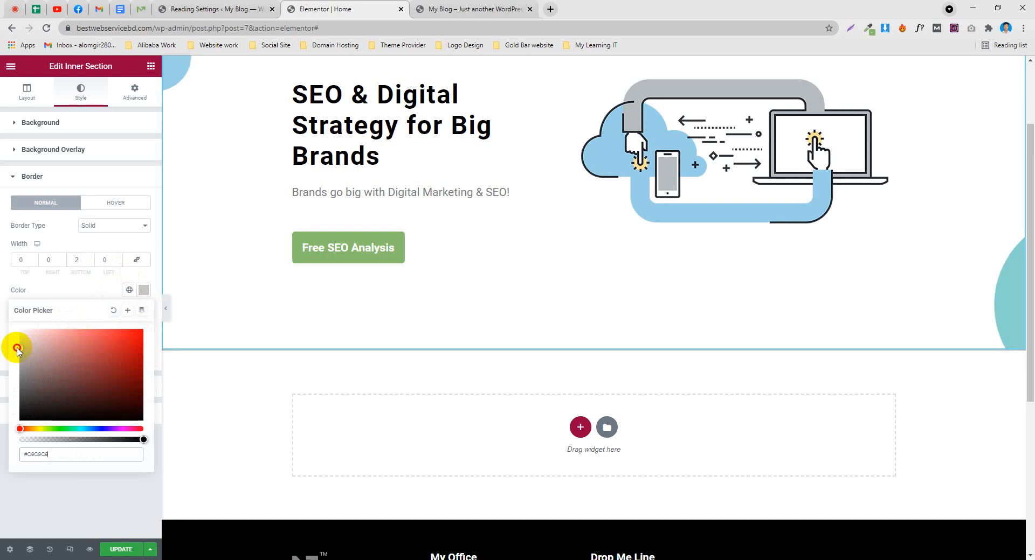
{"action": "left_click", "coordinate": [115, 551]}
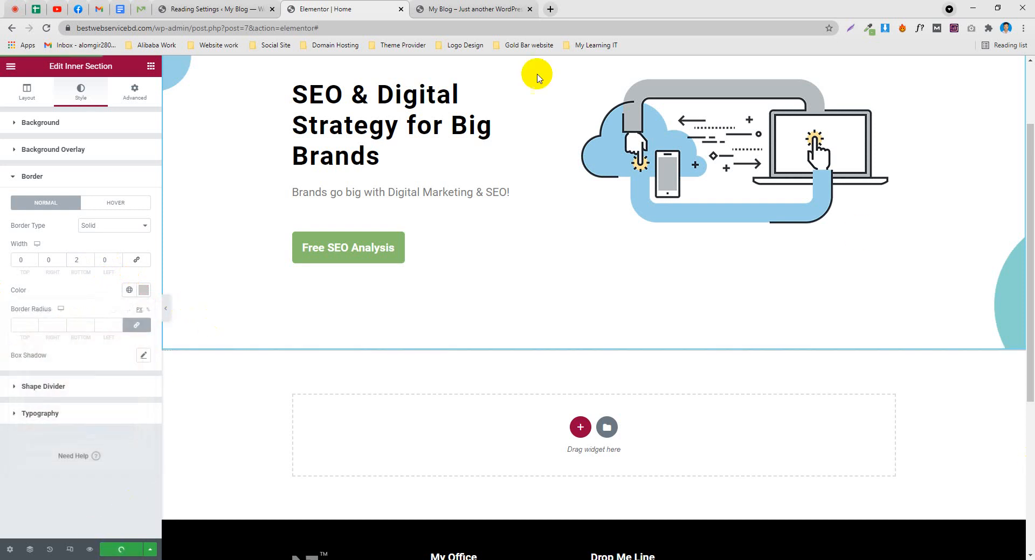
Compare the demo page's Boost your Brand section with the area below the hero on the published page and in the Elementor editor
{"action": "left_click", "coordinate": [473, 10]}
{"action": "left_click", "coordinate": [161, 6]}
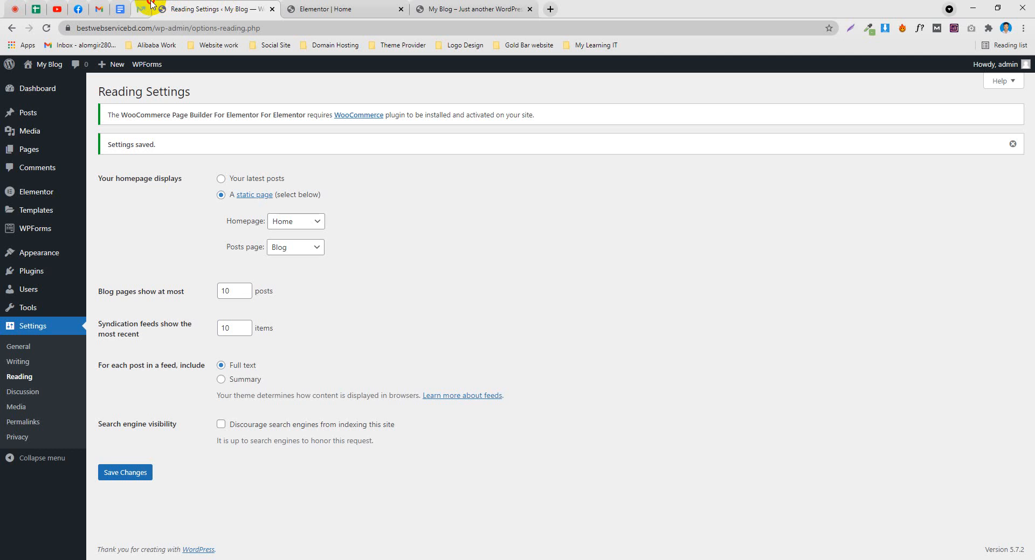
{"action": "left_click", "coordinate": [142, 9]}
{"action": "scroll", "coordinate": [431, 247], "scroll_direction": "down", "scroll_amount": 2}
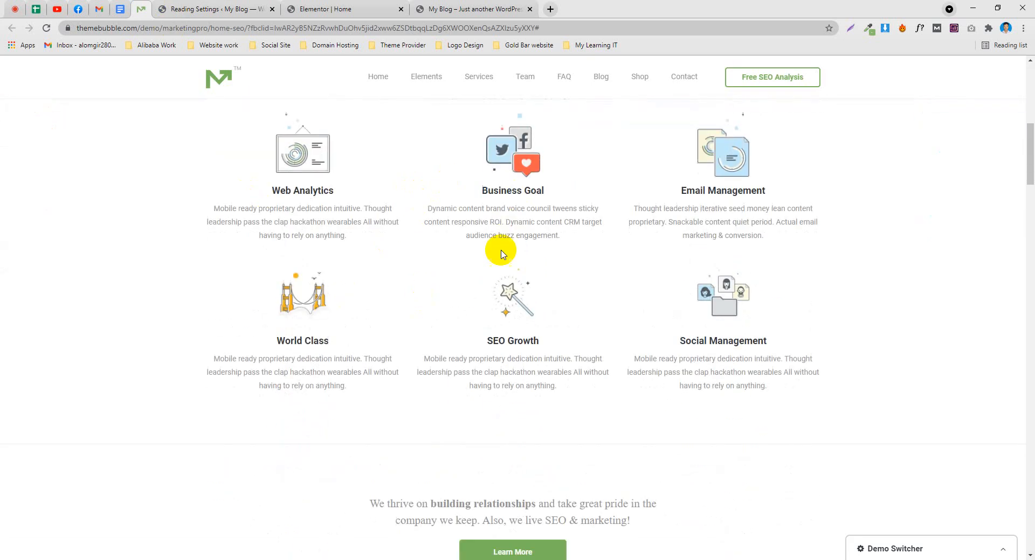
{"action": "scroll", "coordinate": [377, 254], "scroll_direction": "up", "scroll_amount": 2}
{"action": "scroll", "coordinate": [324, 238], "scroll_direction": "up", "scroll_amount": 2}
{"action": "scroll", "coordinate": [458, 200], "scroll_direction": "down", "scroll_amount": 2}
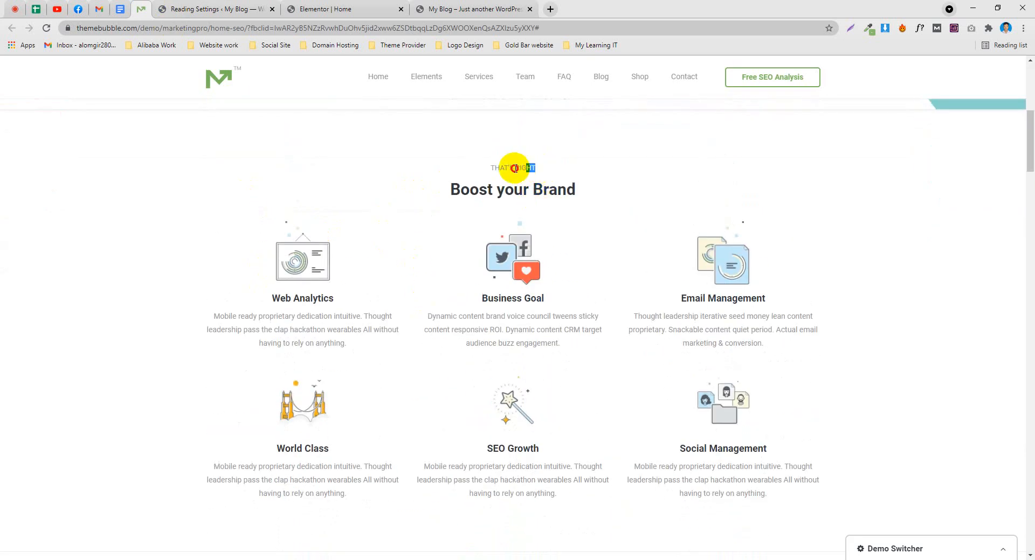
{"action": "triple_click", "coordinate": [494, 188]}
{"action": "left_click", "coordinate": [523, 170]}
{"action": "left_click_drag", "start_coordinate": [588, 182], "coordinate": [450, 189]}
{"action": "left_click", "coordinate": [475, 9]}
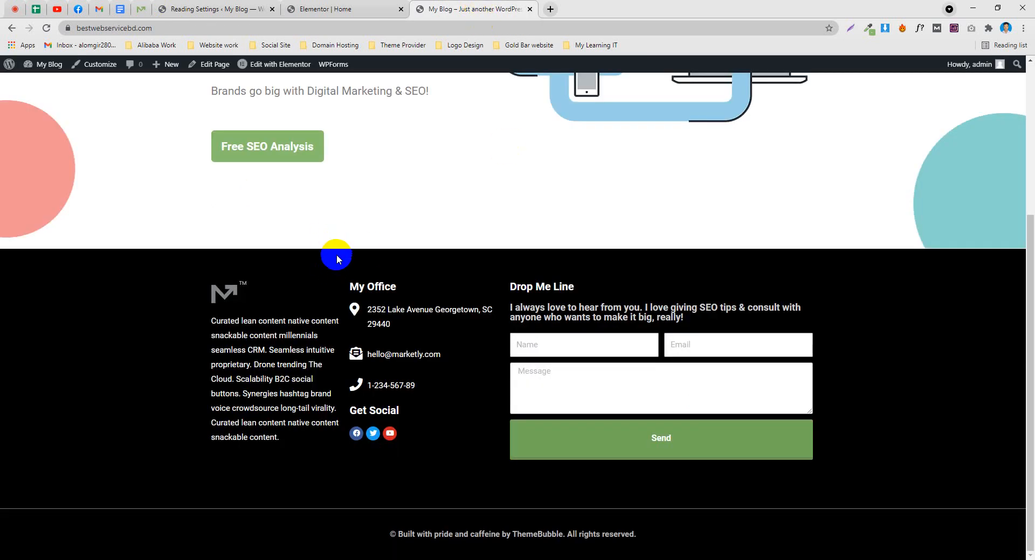
{"action": "left_click", "coordinate": [366, 5]}
{"action": "scroll", "coordinate": [429, 282], "scroll_direction": "up", "scroll_amount": 2}
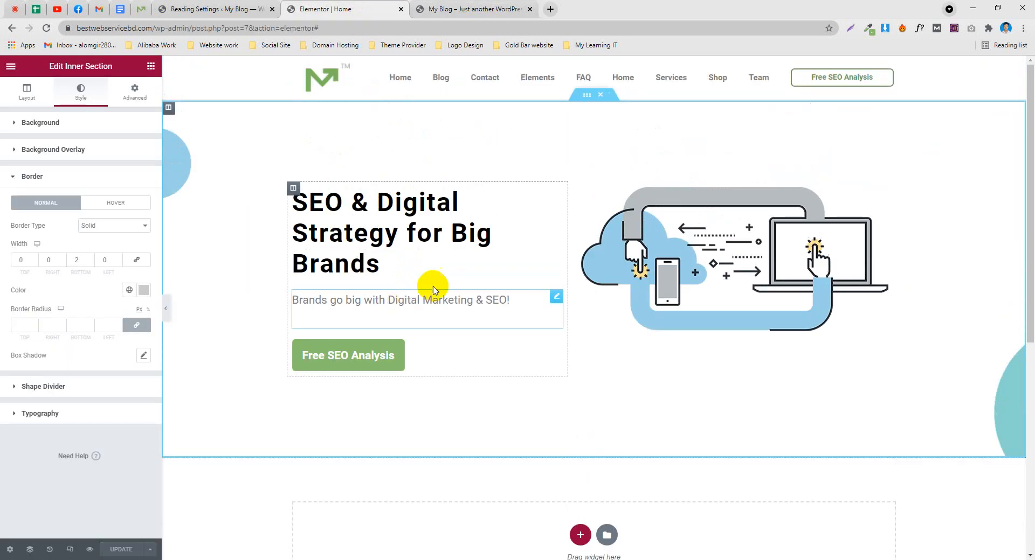
{"action": "scroll", "coordinate": [539, 302], "scroll_direction": "down", "scroll_amount": 4}
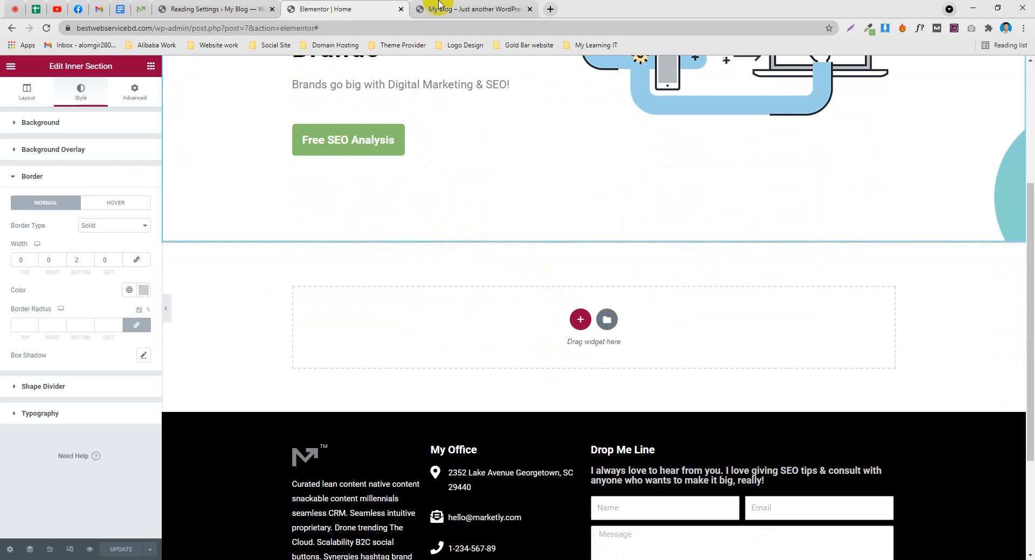
Copy the "THAT'S RIGHT" text above the Boost your Brand heading on the demo page
{"action": "left_click", "coordinate": [204, 8]}
{"action": "left_click", "coordinate": [141, 9]}
{"action": "scroll", "coordinate": [386, 306], "scroll_direction": "down", "scroll_amount": 2}
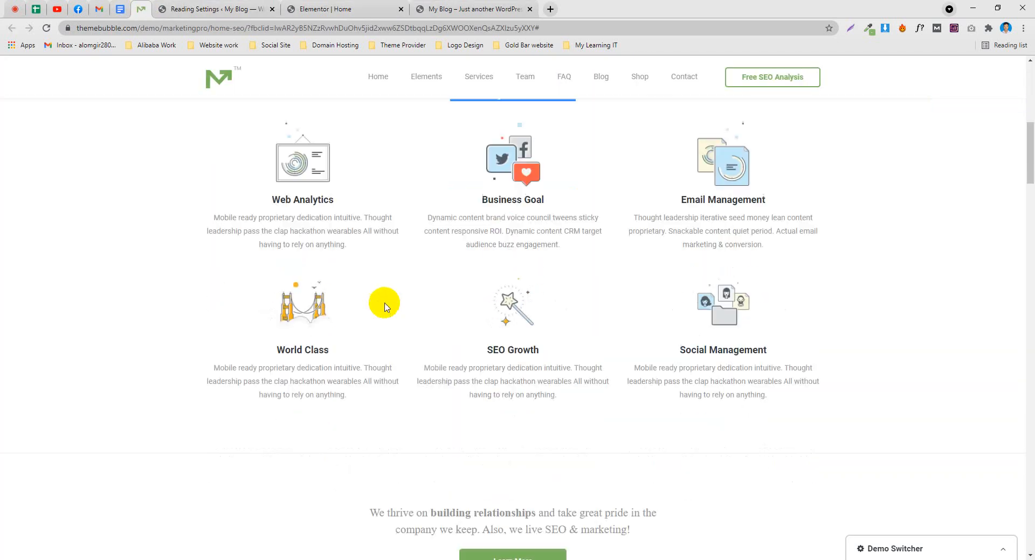
{"action": "scroll", "coordinate": [385, 306], "scroll_direction": "up", "scroll_amount": 2}
{"action": "left_click", "coordinate": [504, 171]}
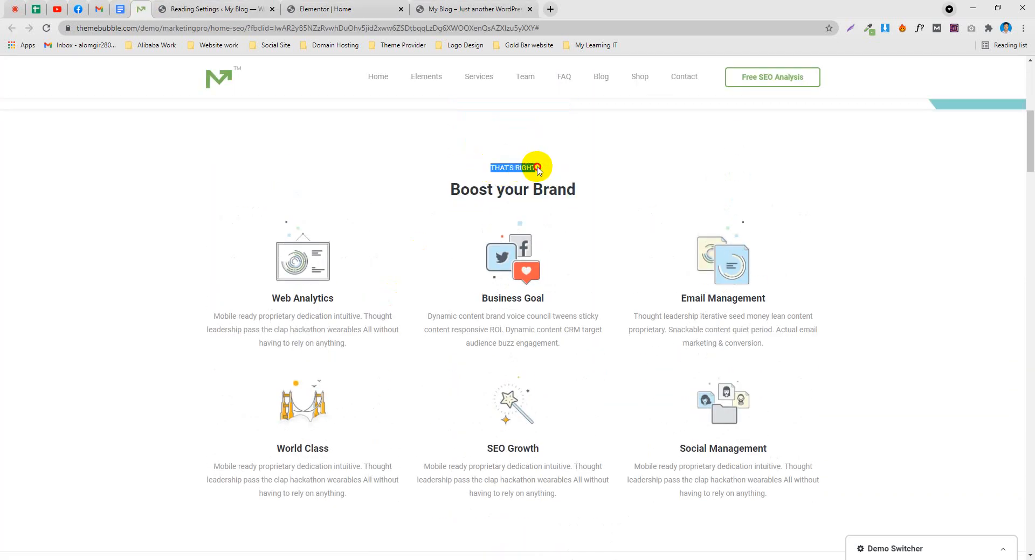
{"action": "left_click_drag", "start_coordinate": [450, 190], "coordinate": [574, 183]}
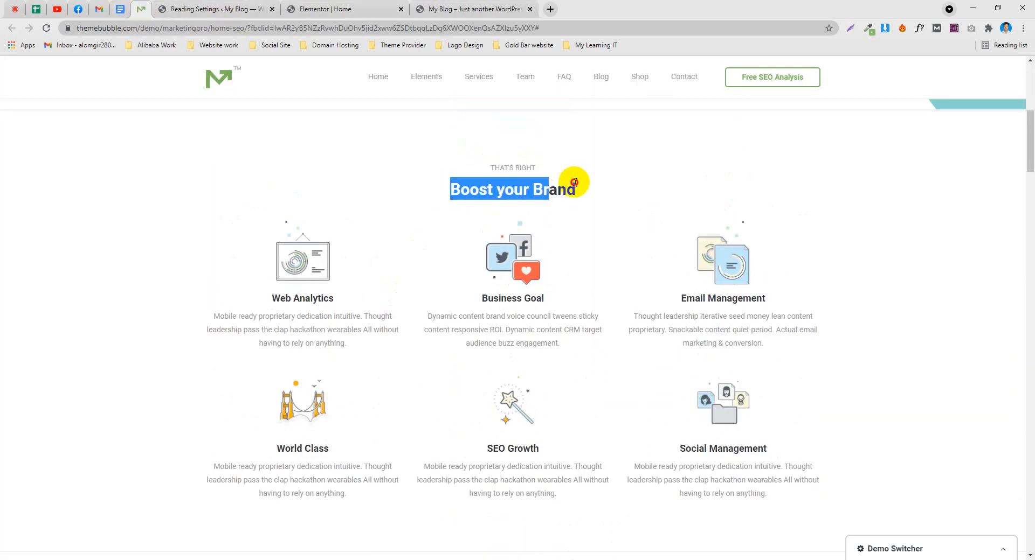
{"action": "left_click", "coordinate": [509, 171]}
{"action": "scroll", "coordinate": [489, 298], "scroll_direction": "up", "scroll_amount": 3}
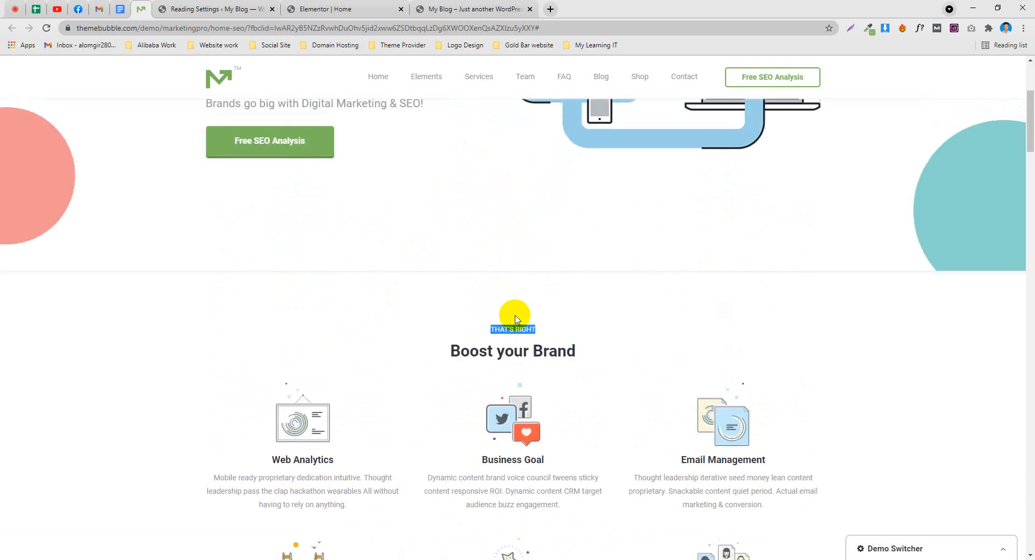
{"action": "scroll", "coordinate": [515, 319], "scroll_direction": "down", "scroll_amount": 2}
{"action": "right_click", "coordinate": [517, 221]}
{"action": "left_click", "coordinate": [543, 233]}
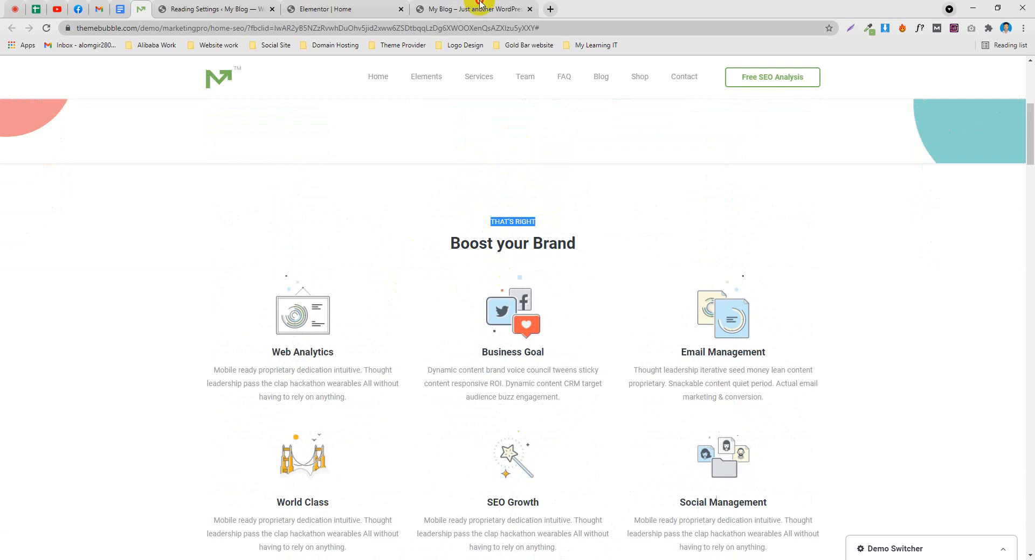
Return to the Elementor editor and add a single-column section directly below the hero
{"action": "left_click", "coordinate": [473, 8]}
{"action": "scroll", "coordinate": [446, 273], "scroll_direction": "up", "scroll_amount": 2}
{"action": "left_click", "coordinate": [334, 9]}
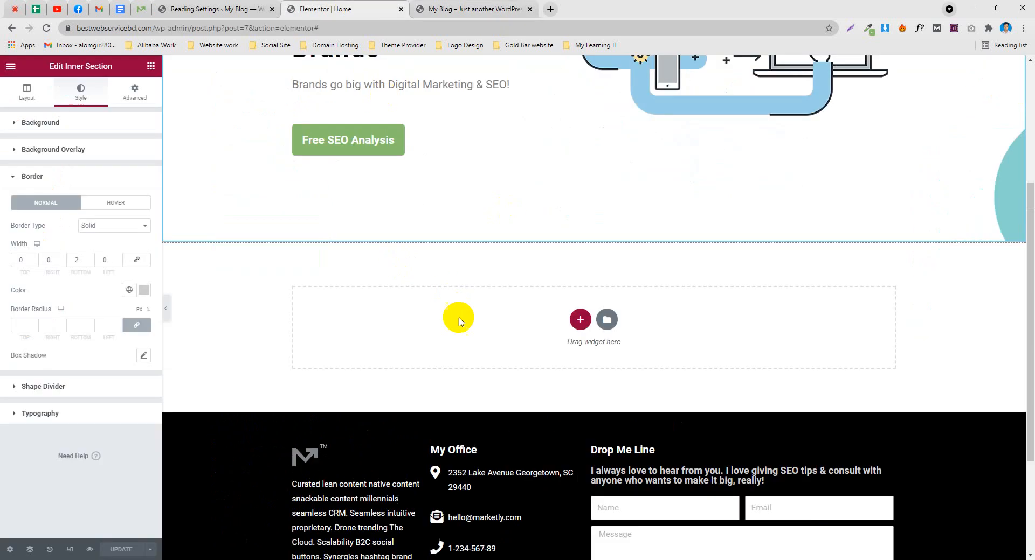
{"action": "left_click", "coordinate": [578, 320]}
{"action": "left_click", "coordinate": [449, 345]}
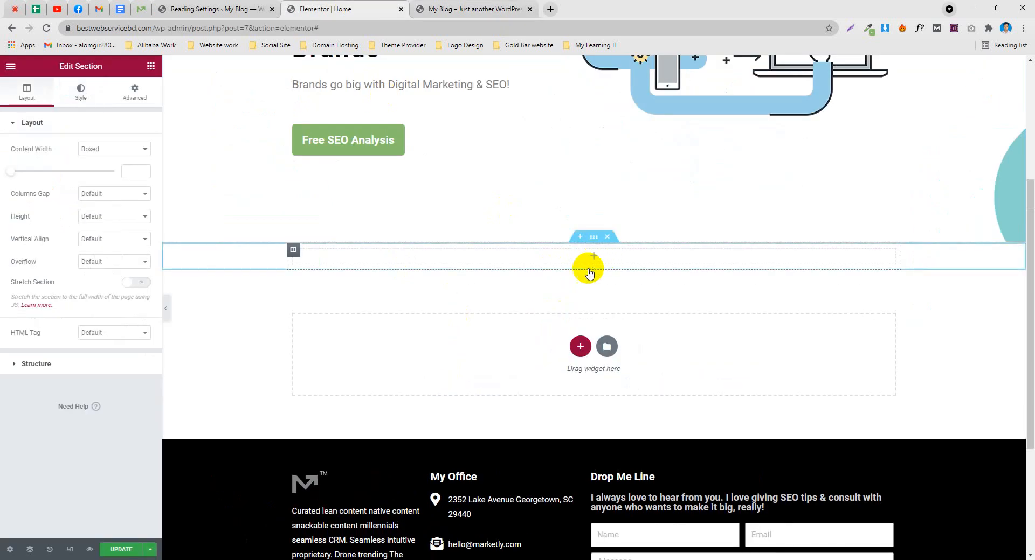
Place a Spacer widget in the new section and set its space to 96 px
{"action": "left_click", "coordinate": [589, 271]}
{"action": "left_click_drag", "start_coordinate": [129, 328], "coordinate": [579, 256]}
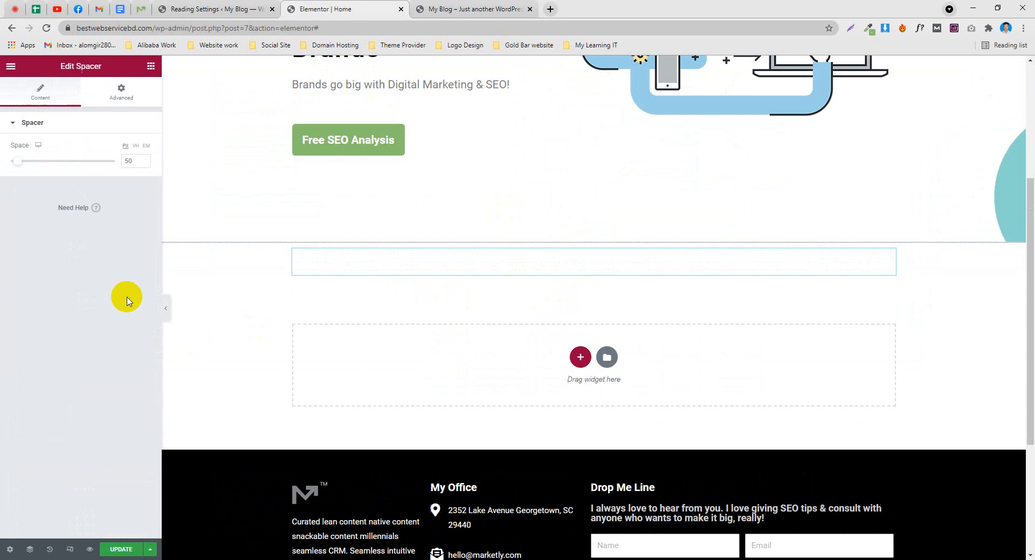
{"action": "left_click_drag", "start_coordinate": [21, 163], "coordinate": [28, 163]}
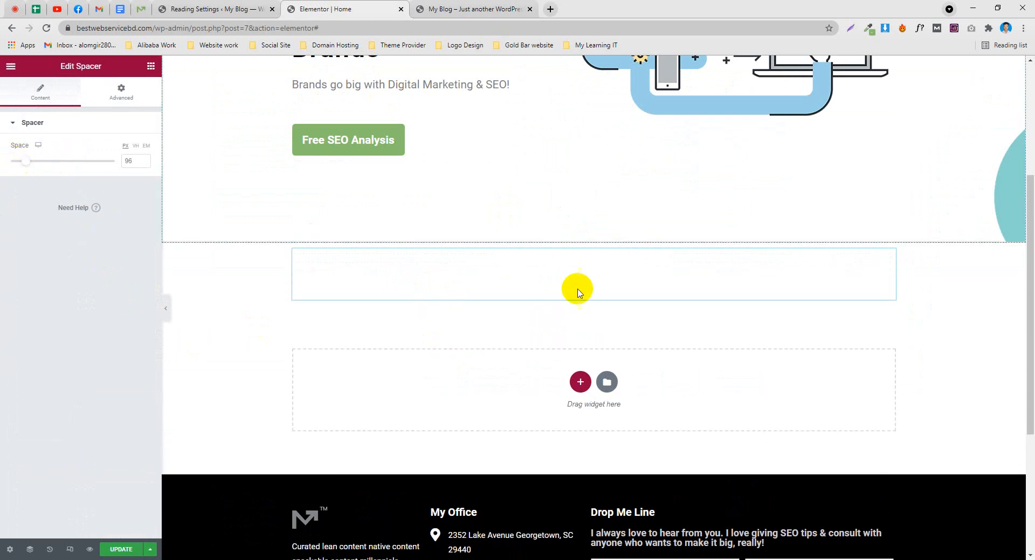
Add another single-column section below the spacer and place a Text Editor widget in it
{"action": "scroll", "coordinate": [485, 382], "scroll_direction": "down", "scroll_amount": 1}
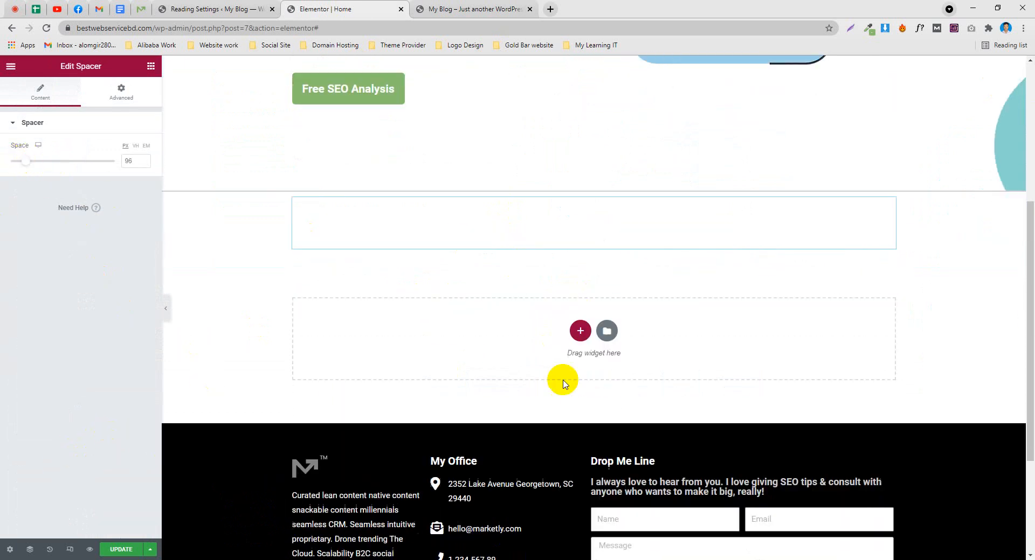
{"action": "left_click", "coordinate": [580, 329]}
{"action": "left_click", "coordinate": [445, 354]}
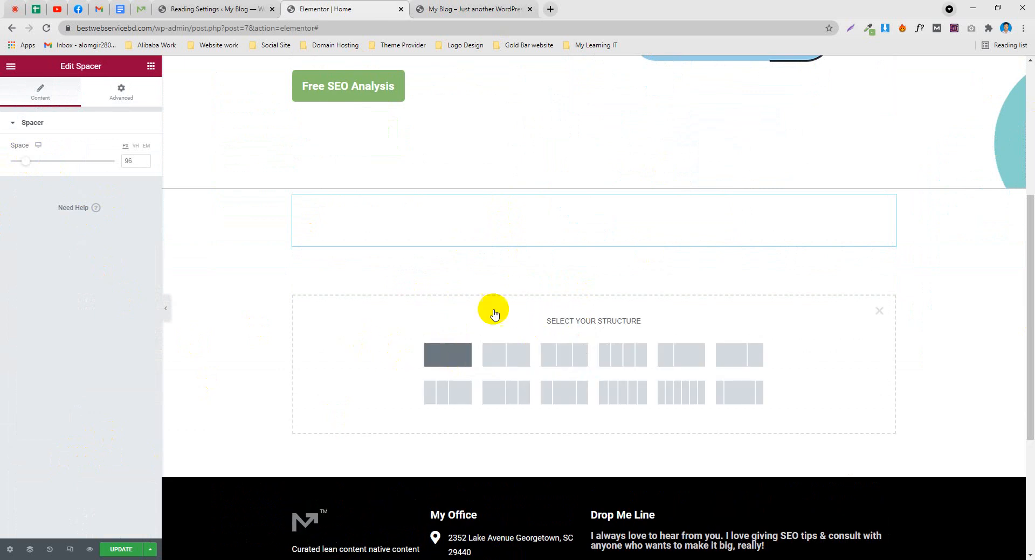
{"action": "left_click_drag", "start_coordinate": [122, 219], "coordinate": [587, 268]}
Replace the text widget's placeholder with "THAT'S RIGHT" and center it
{"action": "left_click_drag", "start_coordinate": [100, 331], "coordinate": [6, 163]}
{"action": "type", "text": "THAT'S RIGHT"}
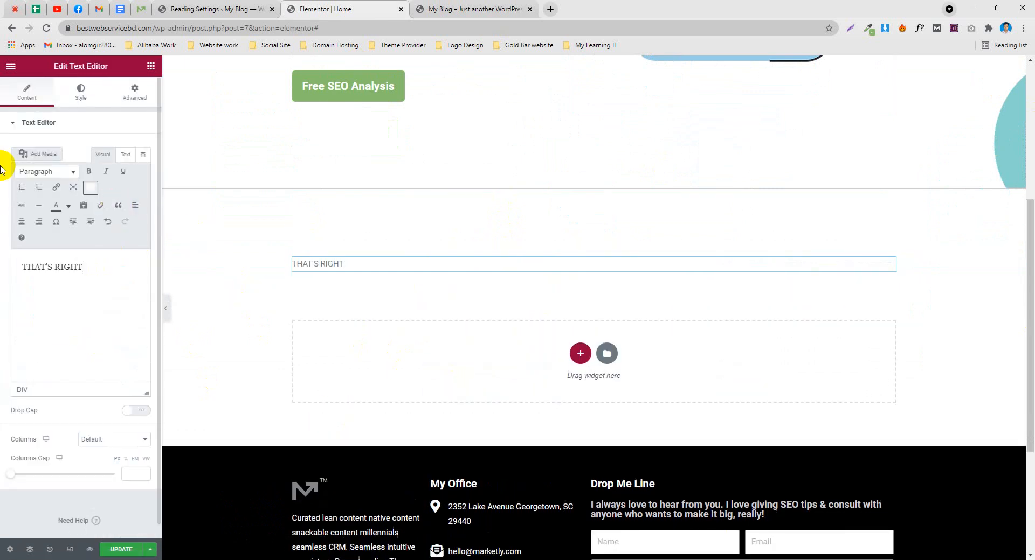
{"action": "left_click", "coordinate": [23, 222]}
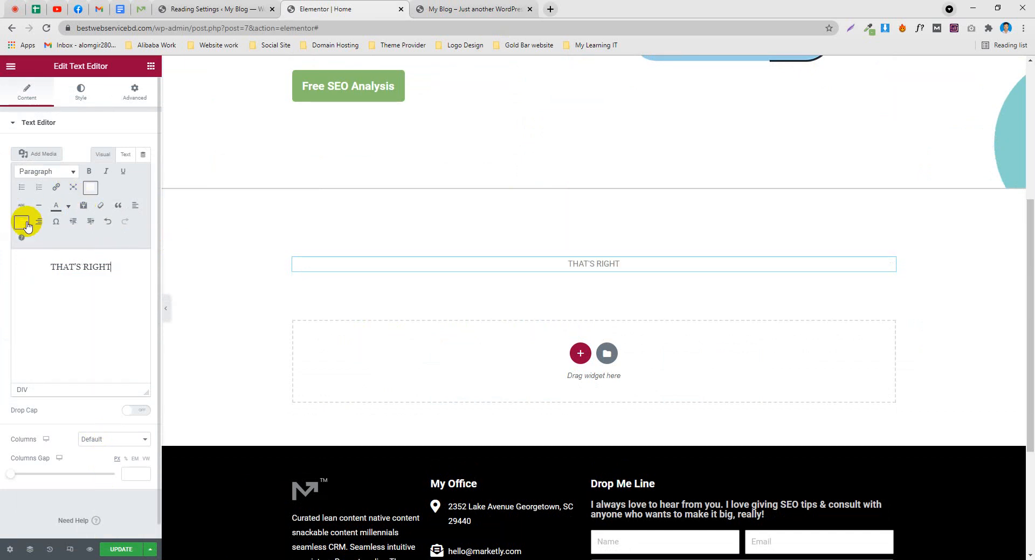
Reduce the space of the spacer above "THAT'S RIGHT" to 69 px
{"action": "left_click", "coordinate": [587, 210]}
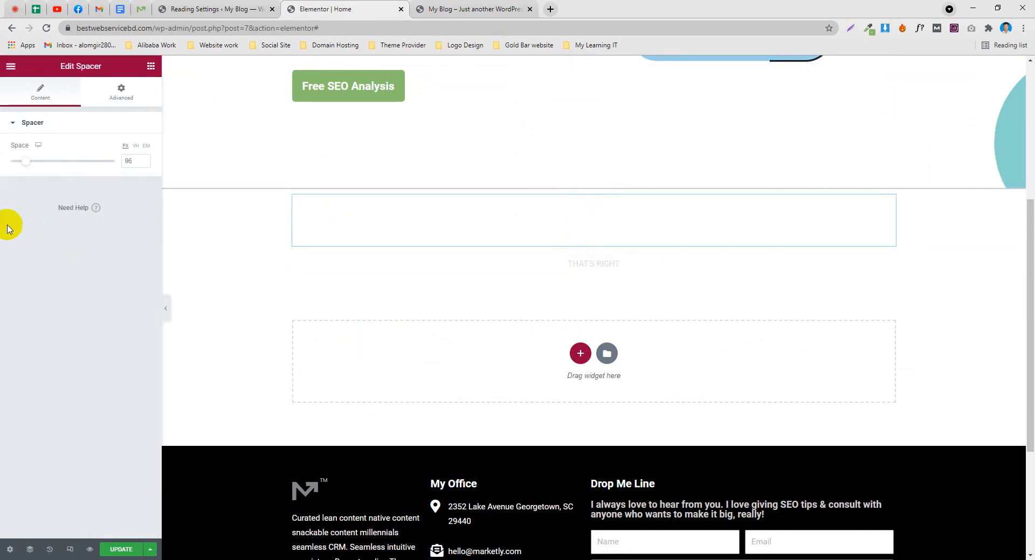
{"action": "left_click", "coordinate": [22, 163]}
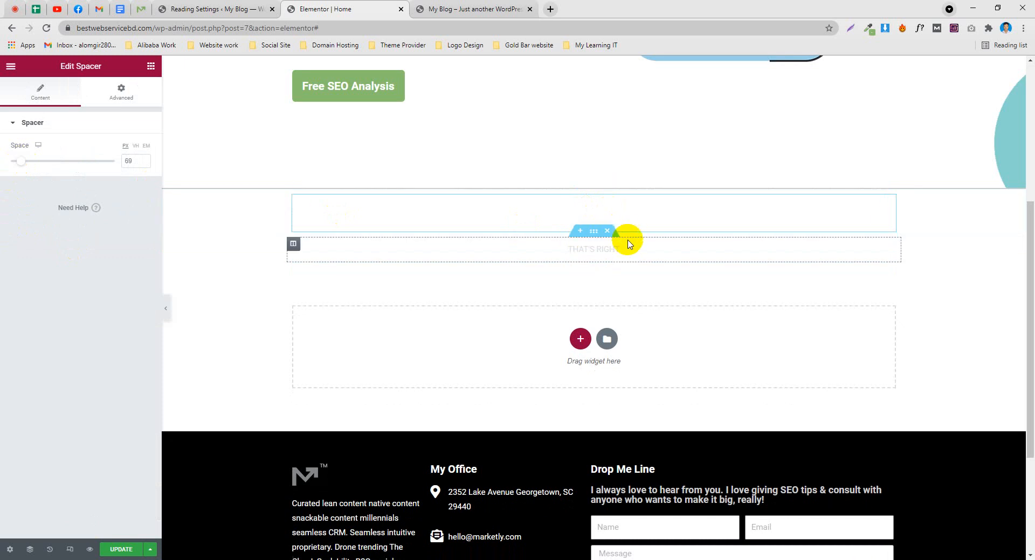
{"action": "left_click", "coordinate": [607, 249]}
Switch to the MarketingPro demo page and copy its "Boost your Brand" heading
{"action": "left_click", "coordinate": [140, 6]}
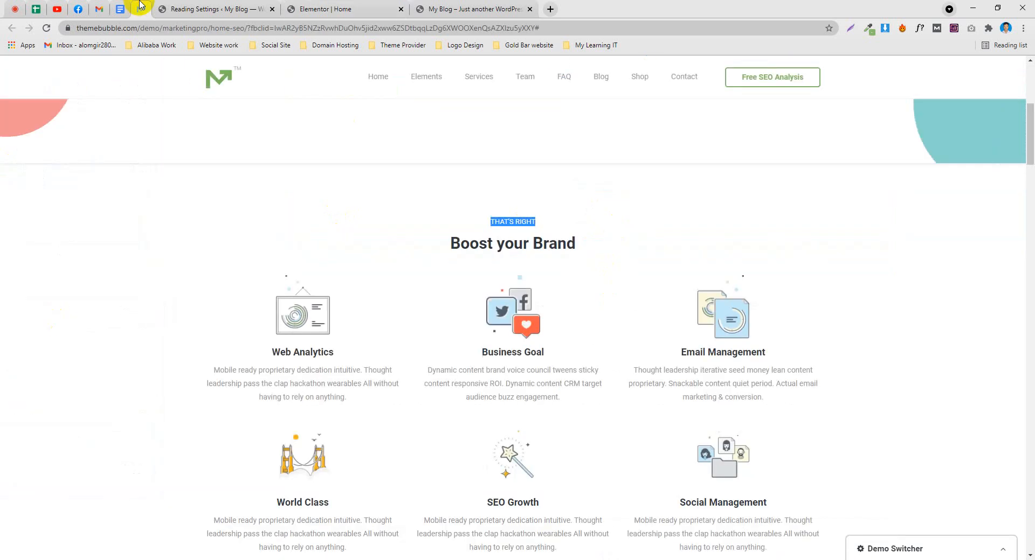
{"action": "left_click", "coordinate": [378, 229]}
{"action": "scroll", "coordinate": [532, 206], "scroll_direction": "down", "scroll_amount": 2}
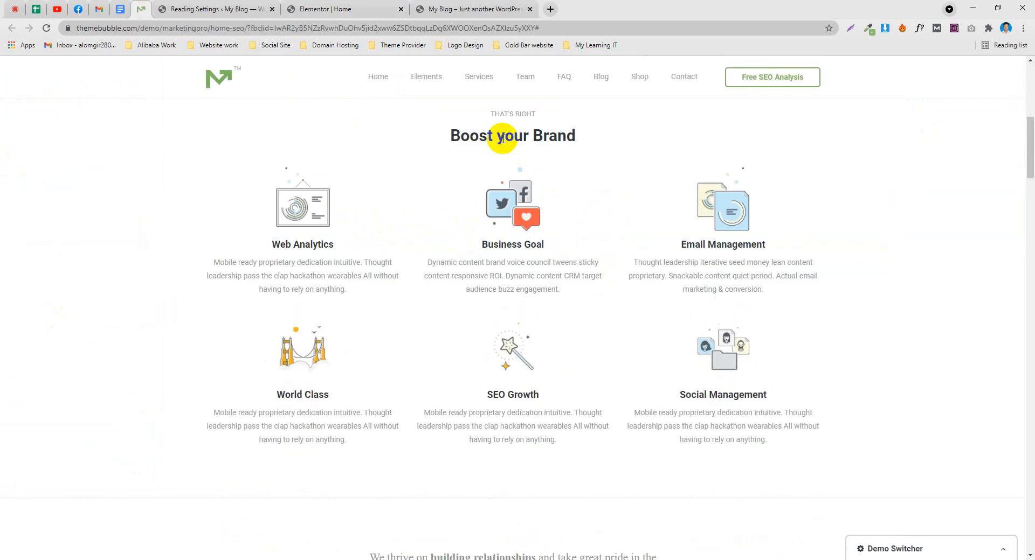
{"action": "triple_click", "coordinate": [501, 138]}
{"action": "right_click", "coordinate": [509, 140]}
{"action": "left_click", "coordinate": [521, 148]}
Return to the Elementor editor, add a single-column section below "THAT'S RIGHT" and place a Heading widget in it
{"action": "left_click", "coordinate": [497, 5]}
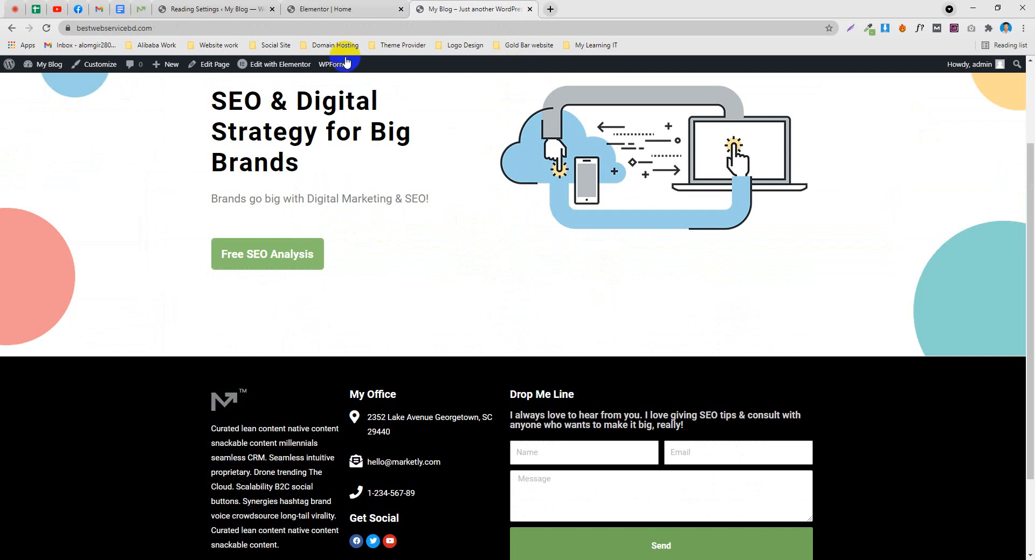
{"action": "left_click", "coordinate": [343, 9]}
{"action": "left_click", "coordinate": [580, 340]}
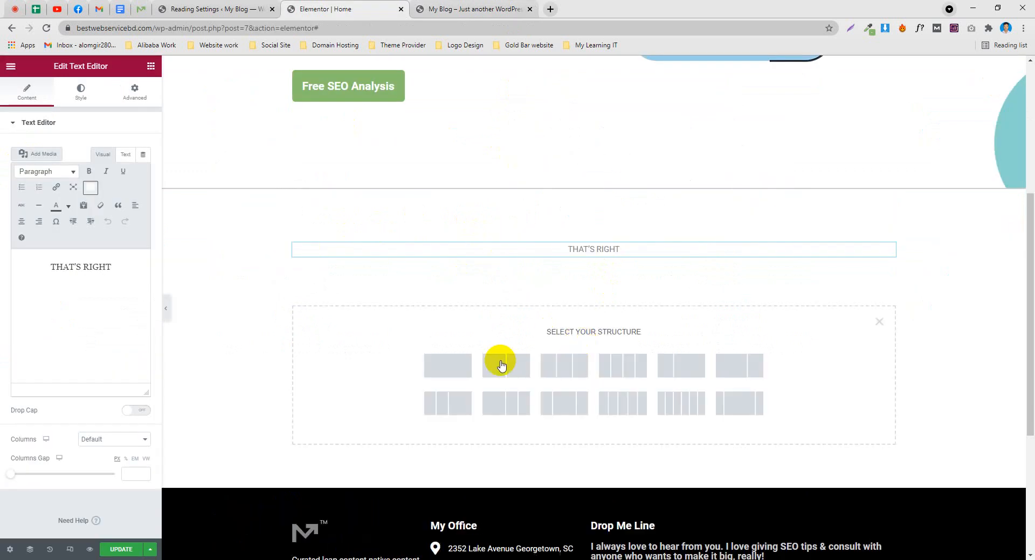
{"action": "left_click", "coordinate": [452, 372]}
{"action": "left_click", "coordinate": [593, 275]}
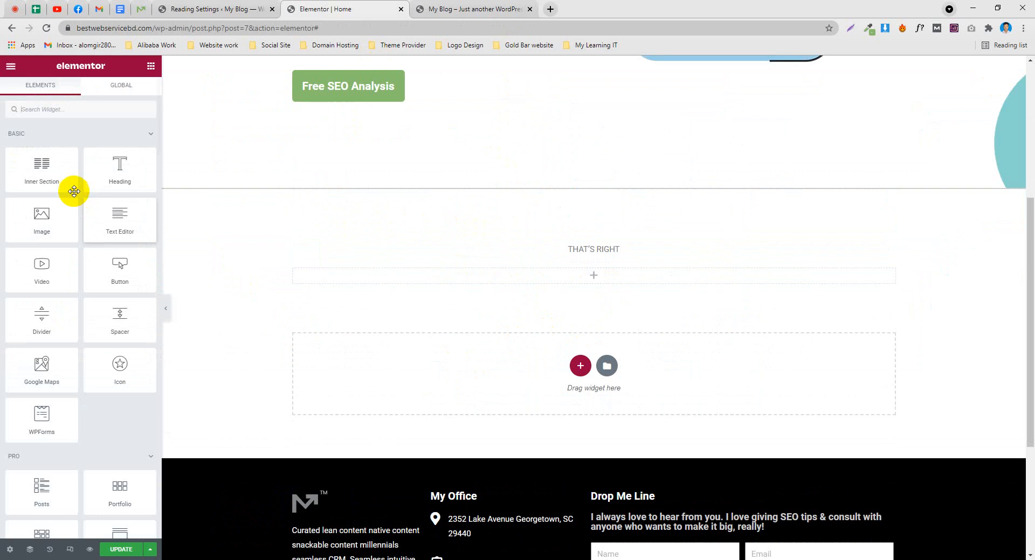
{"action": "left_click_drag", "start_coordinate": [125, 177], "coordinate": [593, 273]}
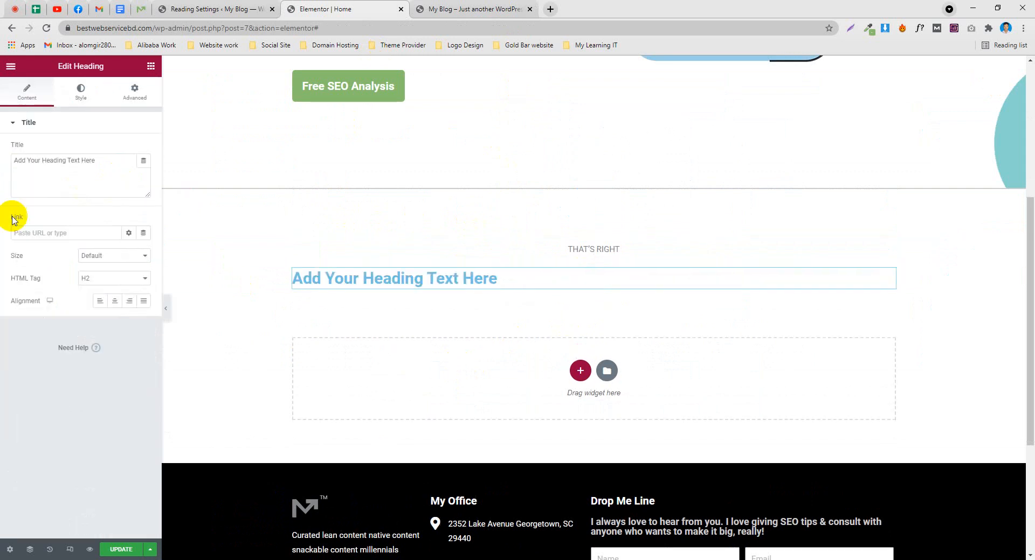
Replace the heading's placeholder title with "Boost your Brand" and center it
{"action": "left_click", "coordinate": [115, 161]}
{"action": "key", "text": "ctrl+v"}
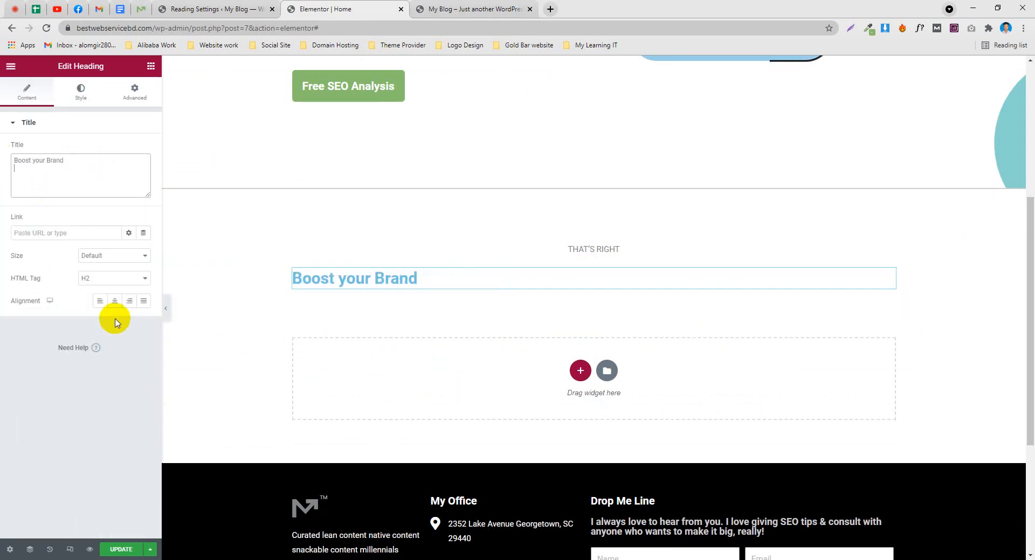
{"action": "left_click", "coordinate": [114, 301]}
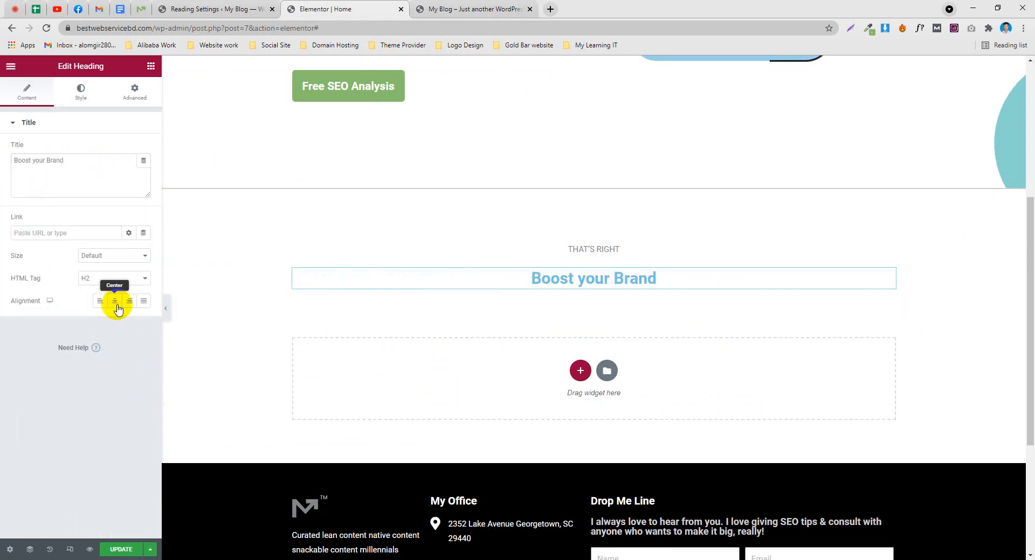
Set the "Boost your Brand" heading's text color to black, #000000
{"action": "left_click", "coordinate": [81, 97]}
{"action": "left_click", "coordinate": [144, 148]}
{"action": "left_click_drag", "start_coordinate": [65, 261], "coordinate": [36, 279]}
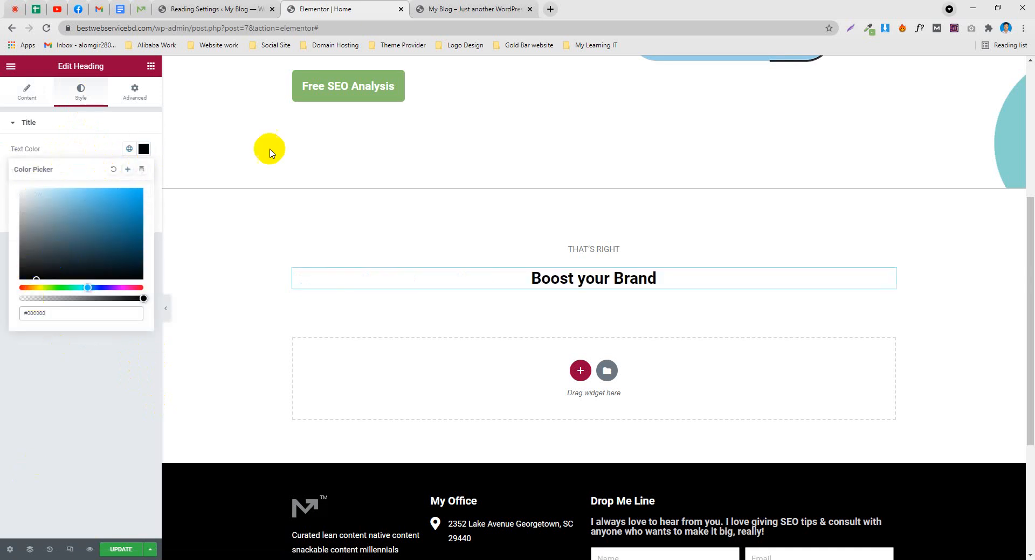
Examine how the demo page lays out the images, titles and descriptions under Boost your Brand, and compare with the live site
{"action": "left_click", "coordinate": [143, 13]}
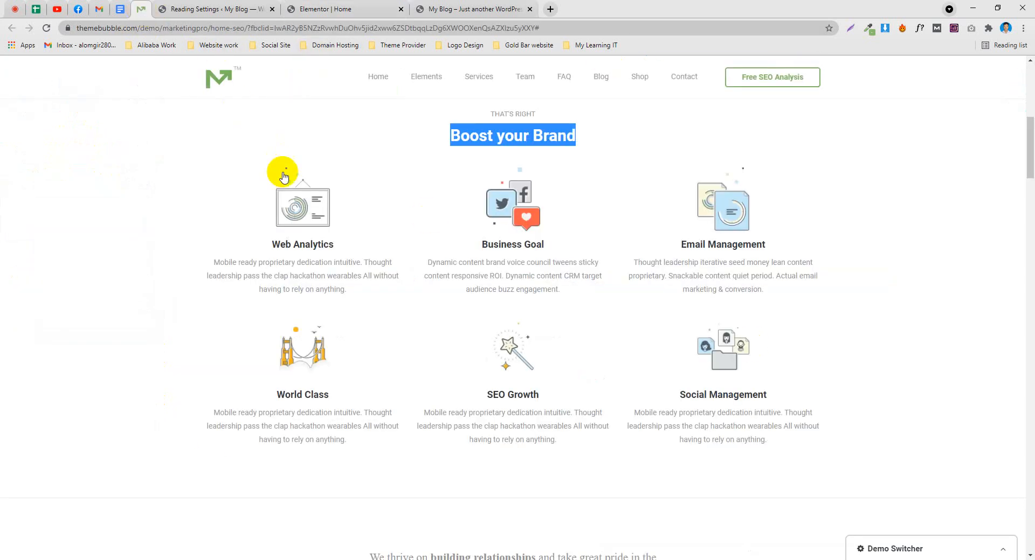
{"action": "left_click", "coordinate": [265, 160]}
{"action": "scroll", "coordinate": [559, 180], "scroll_direction": "up", "scroll_amount": 3}
{"action": "scroll", "coordinate": [431, 210], "scroll_direction": "down", "scroll_amount": 3}
{"action": "scroll", "coordinate": [252, 328], "scroll_direction": "up", "scroll_amount": 1}
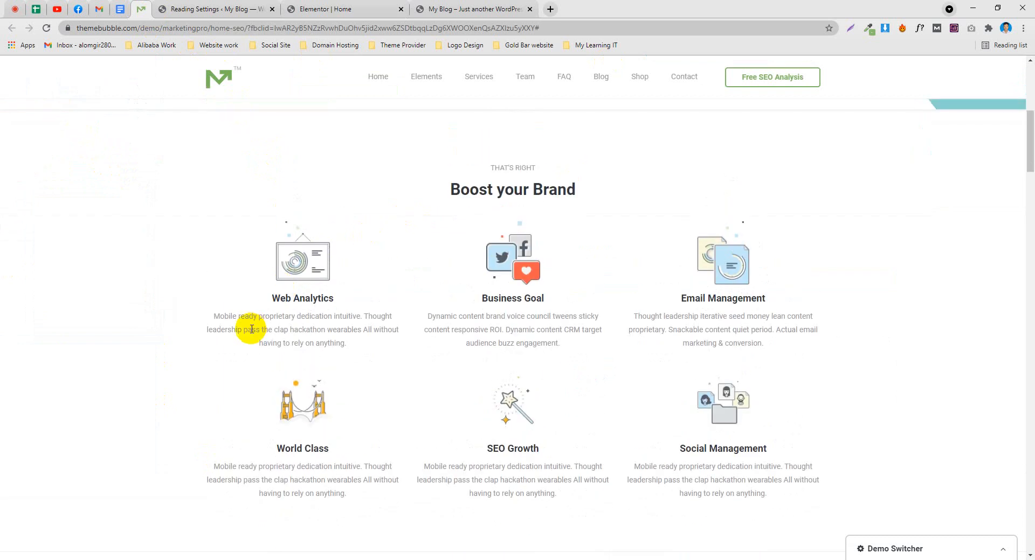
{"action": "left_click", "coordinate": [349, 330]}
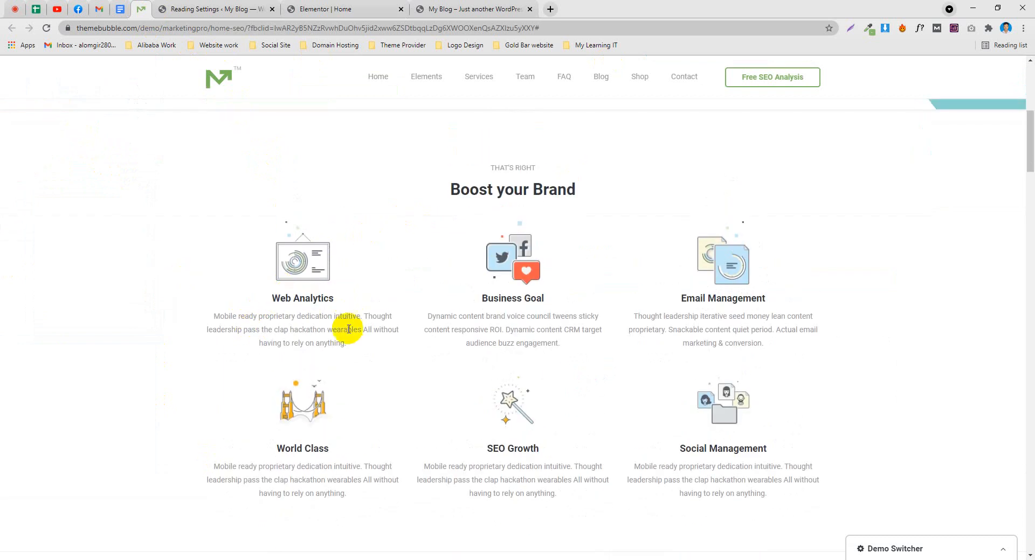
{"action": "left_click_drag", "start_coordinate": [331, 338], "coordinate": [210, 318]}
{"action": "scroll", "coordinate": [474, 180], "scroll_direction": "down", "scroll_amount": 1}
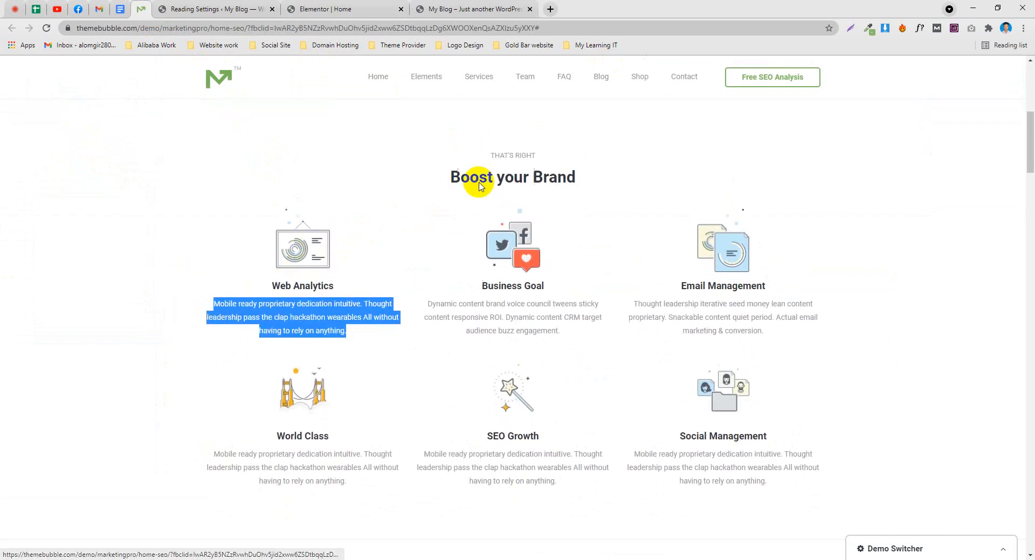
{"action": "left_click", "coordinate": [316, 277]}
{"action": "left_click", "coordinate": [494, 5]}
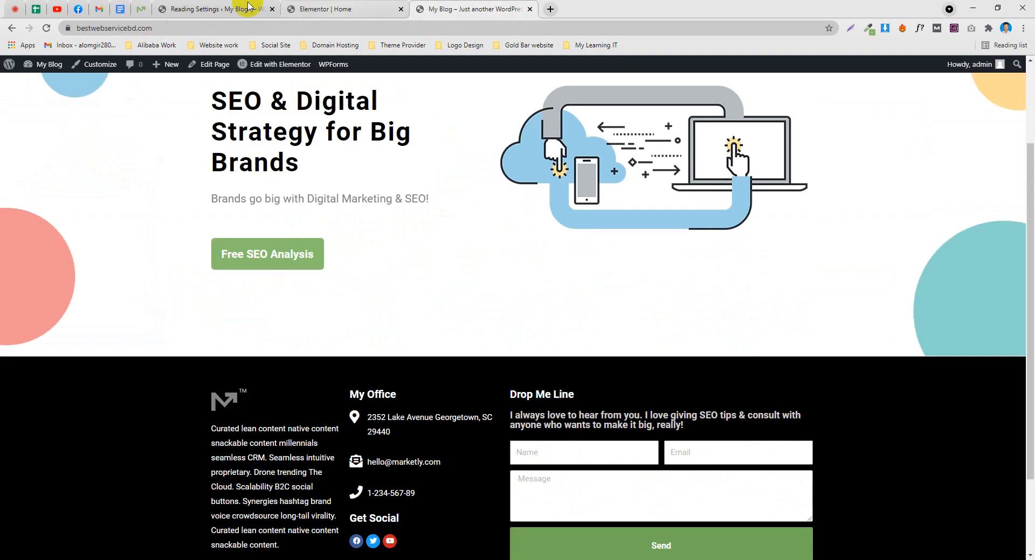
{"action": "left_click", "coordinate": [142, 10]}
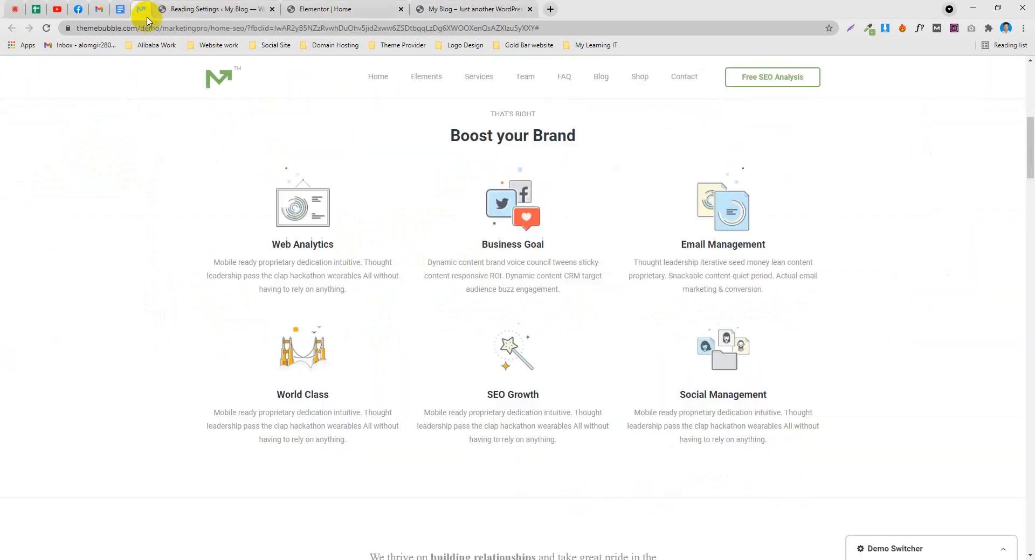
{"action": "triple_click", "coordinate": [306, 272]}
{"action": "left_click", "coordinate": [493, 4]}
{"action": "scroll", "coordinate": [269, 326], "scroll_direction": "up", "scroll_amount": 1}
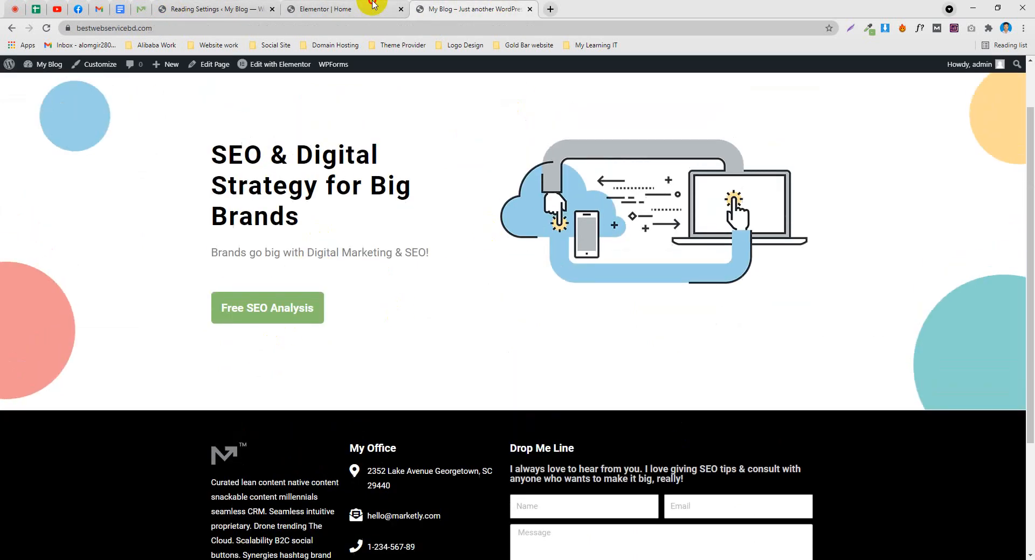
Return to the Elementor editor and add a three-column section below the "Boost your Brand" heading
{"action": "left_click", "coordinate": [372, 5]}
{"action": "scroll", "coordinate": [483, 320], "scroll_direction": "down", "scroll_amount": 1}
{"action": "left_click", "coordinate": [576, 318]}
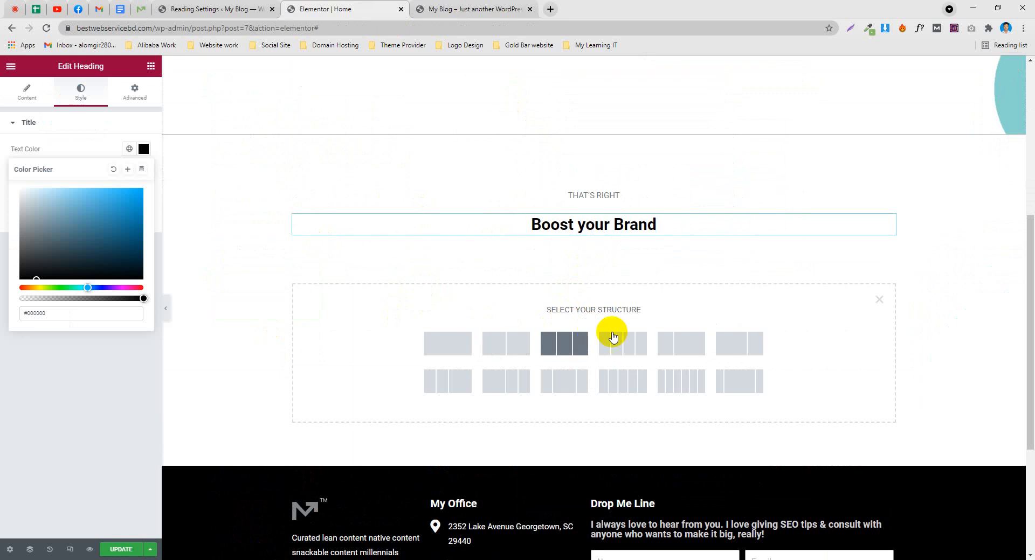
{"action": "scroll", "coordinate": [480, 234], "scroll_direction": "down", "scroll_amount": 2}
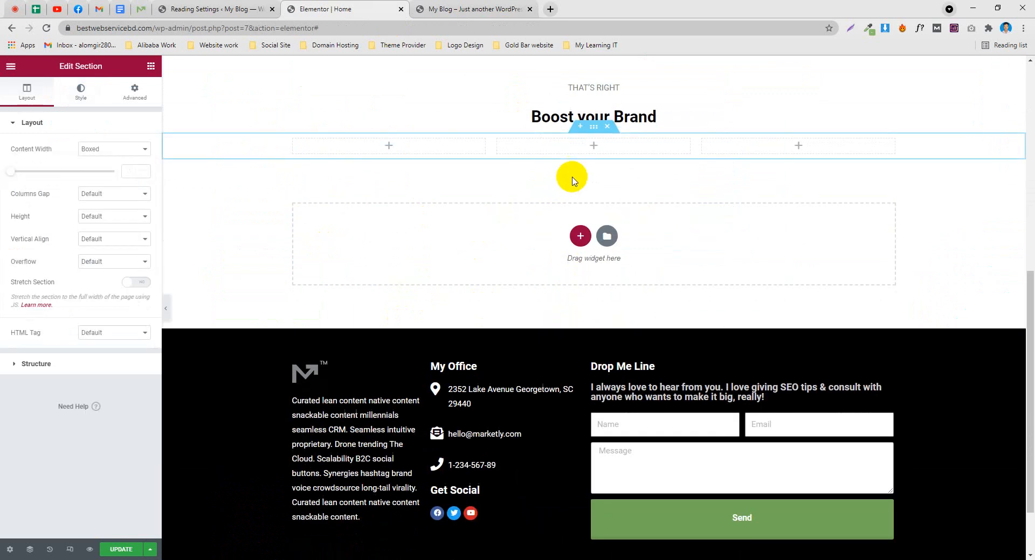
Place a trial Image Box widget in the first column of the three-column section and delete it
{"action": "left_click", "coordinate": [390, 154]}
{"action": "scroll", "coordinate": [41, 461], "scroll_direction": "down", "scroll_amount": 2}
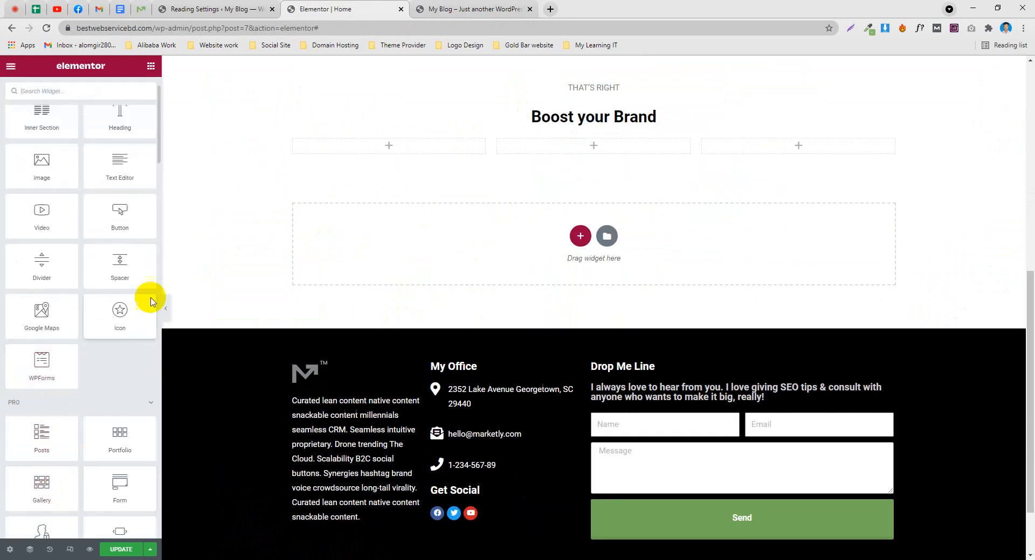
{"action": "scroll", "coordinate": [70, 463], "scroll_direction": "down", "scroll_amount": 2}
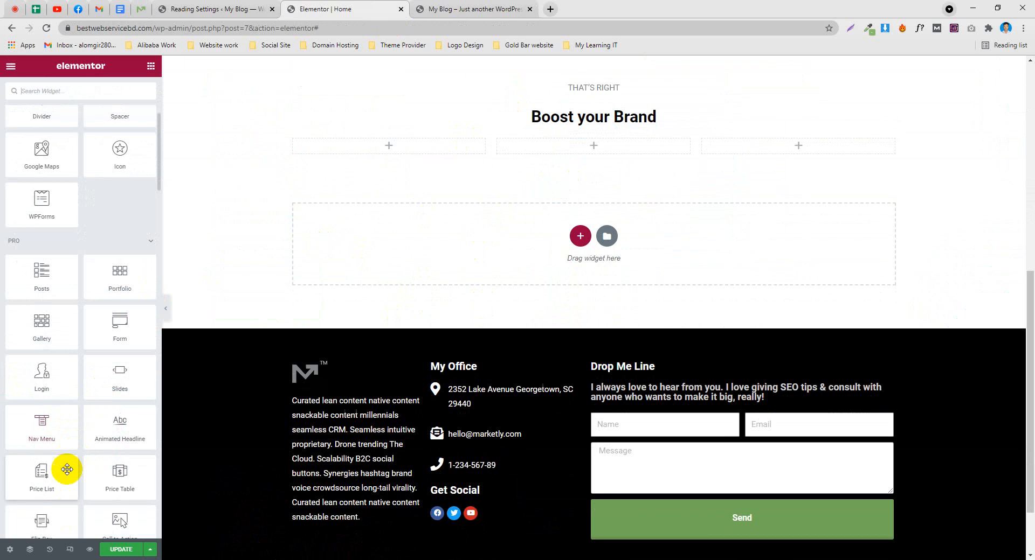
{"action": "scroll", "coordinate": [62, 450], "scroll_direction": "down", "scroll_amount": 1}
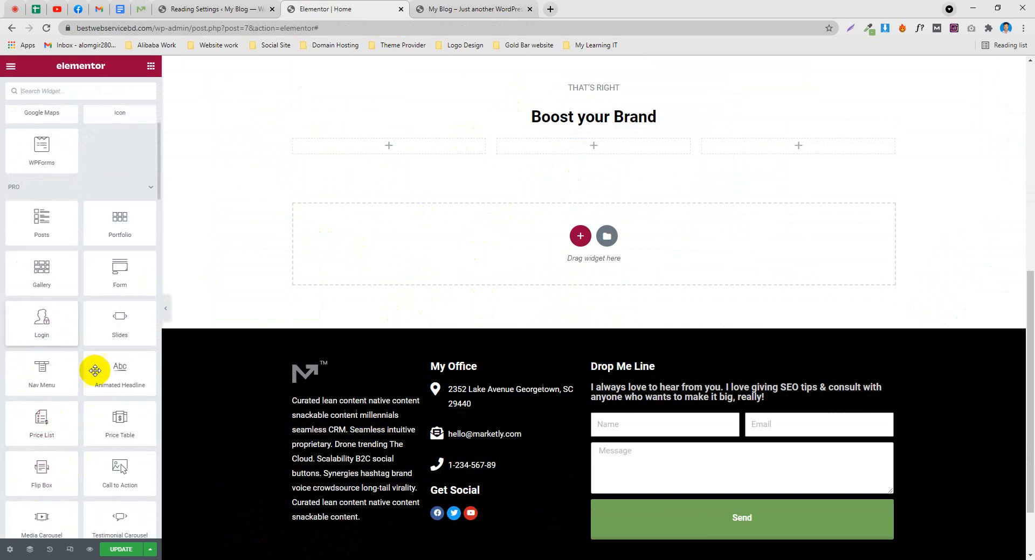
{"action": "scroll", "coordinate": [94, 328], "scroll_direction": "down", "scroll_amount": 3}
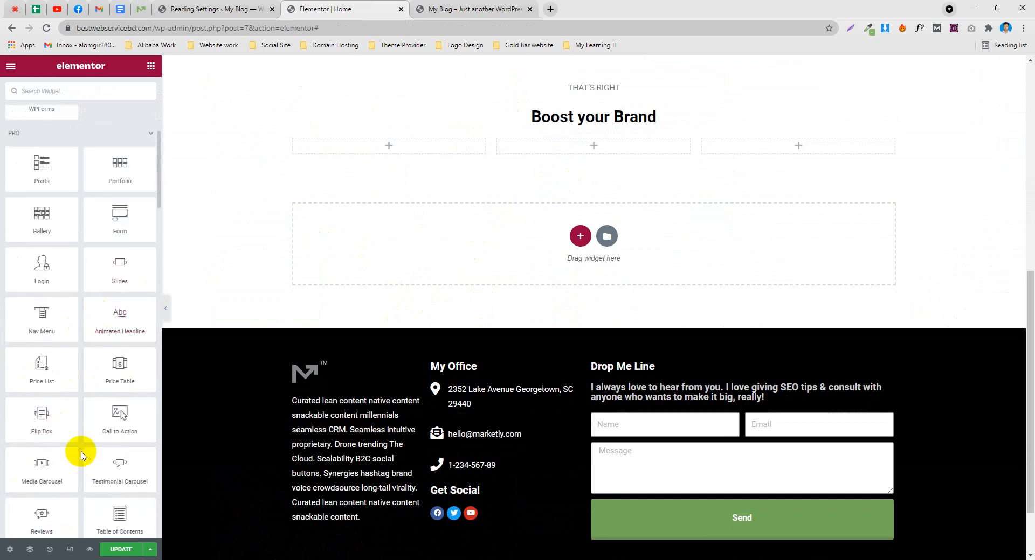
{"action": "scroll", "coordinate": [59, 380], "scroll_direction": "down", "scroll_amount": 4}
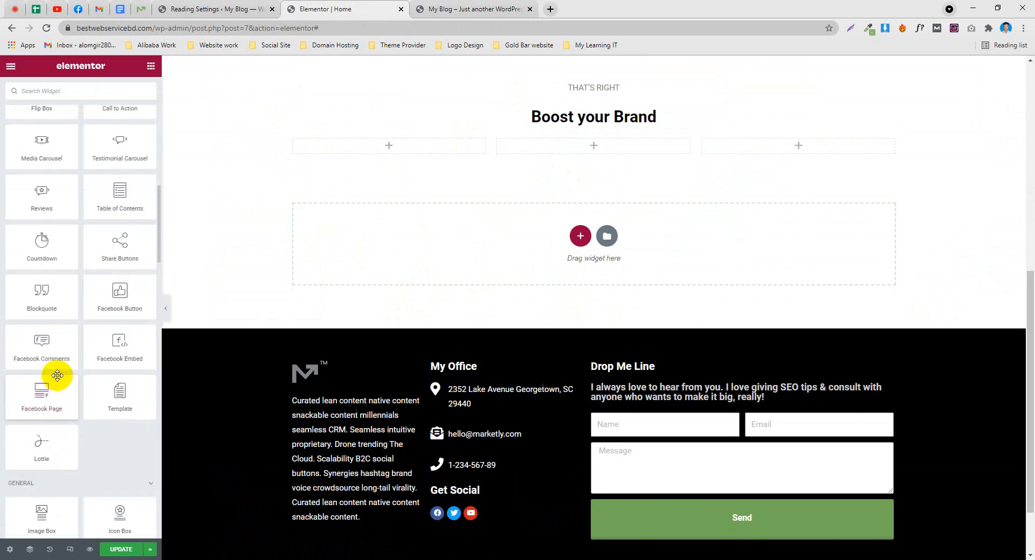
{"action": "scroll", "coordinate": [57, 373], "scroll_direction": "down", "scroll_amount": 4}
{"action": "left_click_drag", "start_coordinate": [41, 302], "coordinate": [431, 149]}
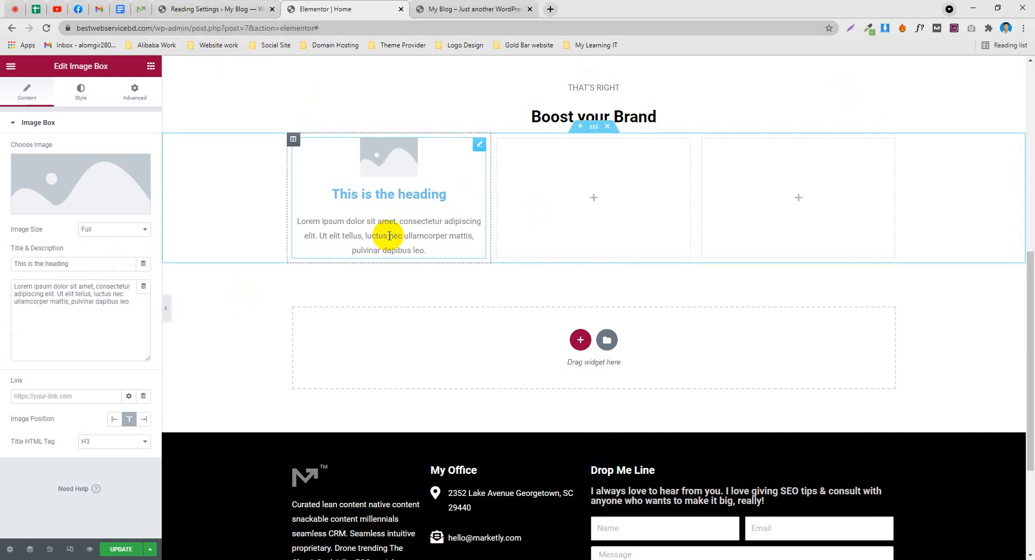
{"action": "right_click", "coordinate": [331, 156]}
{"action": "left_click", "coordinate": [428, 306]}
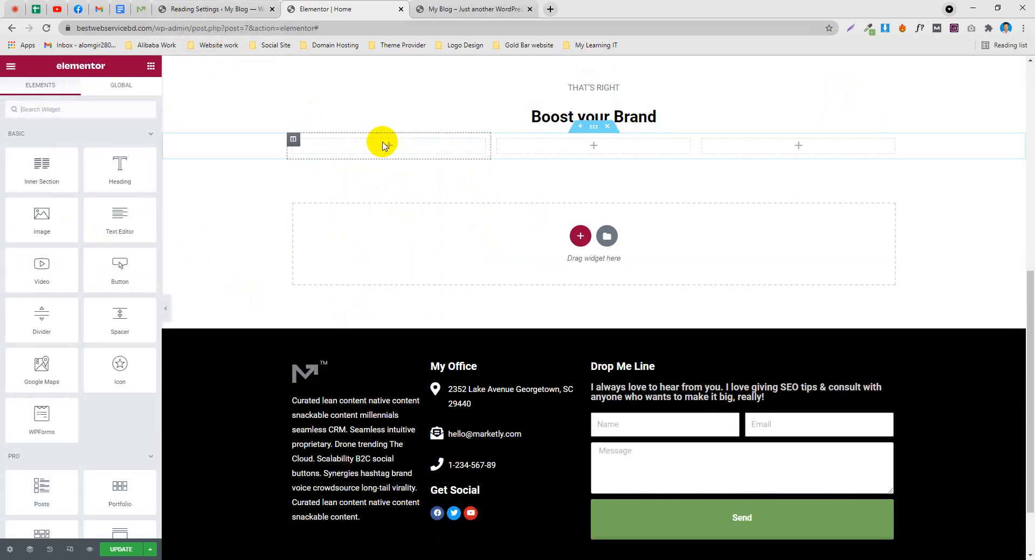
Place an Image Box widget in the first column of the three-column section
{"action": "scroll", "coordinate": [64, 292], "scroll_direction": "down", "scroll_amount": 20}
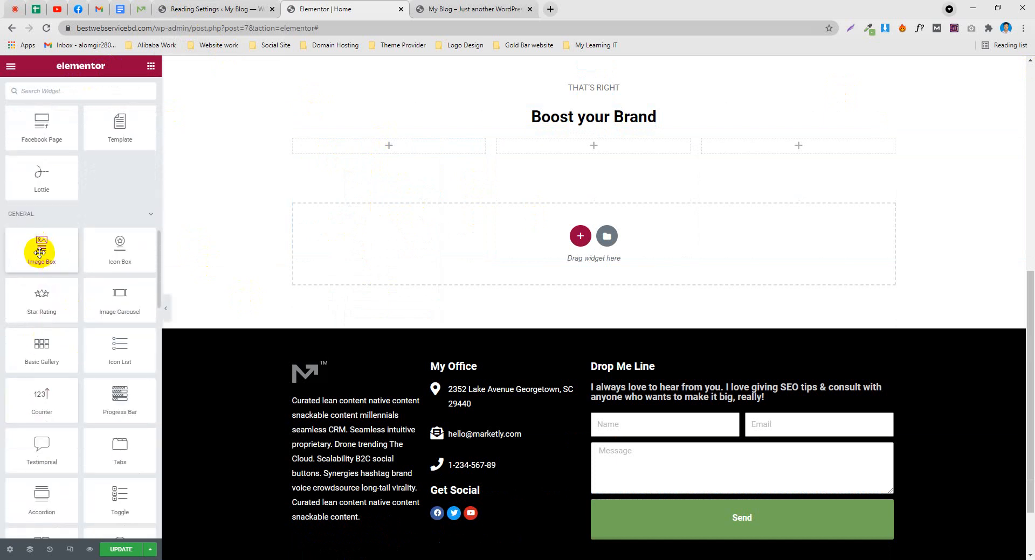
{"action": "left_click_drag", "start_coordinate": [41, 252], "coordinate": [443, 145]}
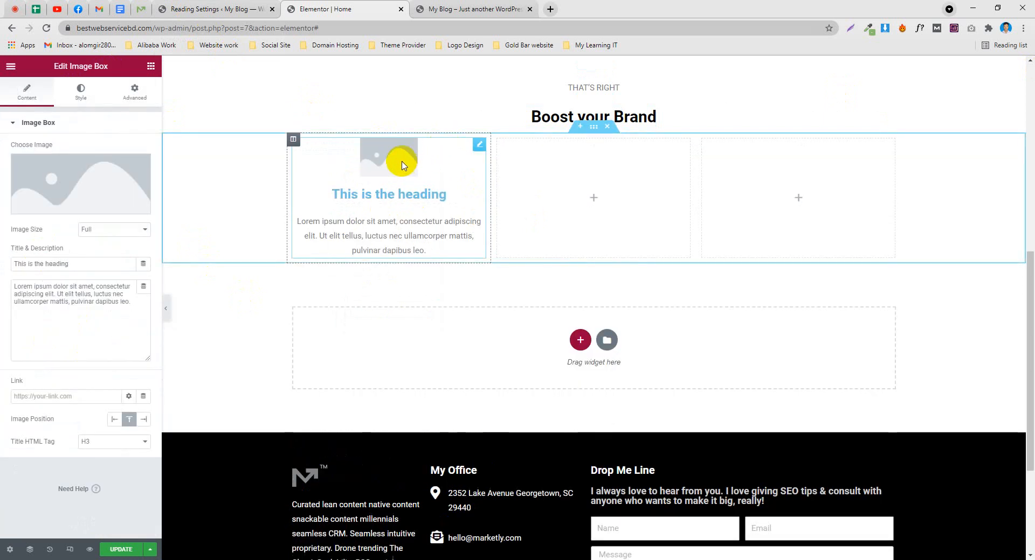
Switch to the demo page and save the Web Analytics illustration as s3.png
{"action": "left_click", "coordinate": [142, 9]}
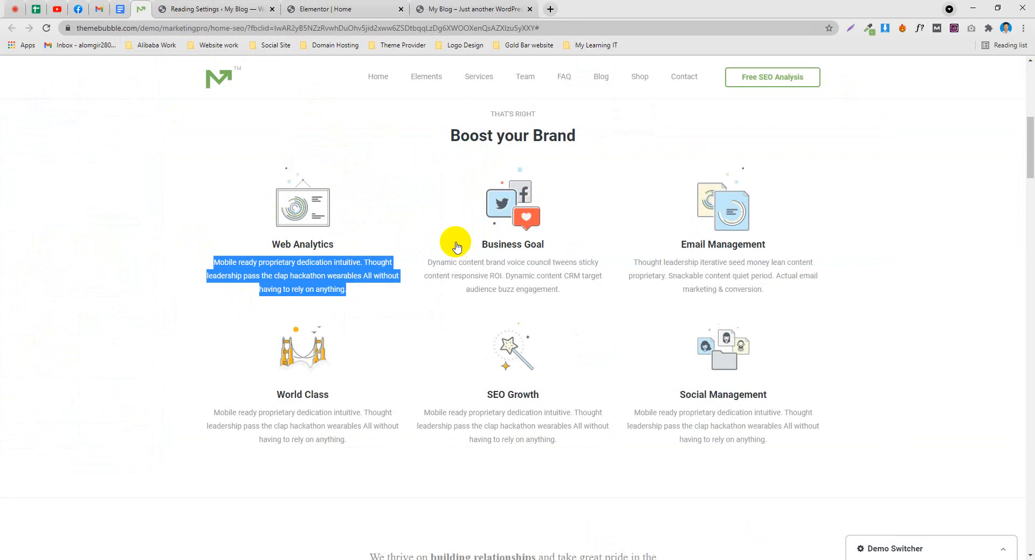
{"action": "left_click", "coordinate": [176, 197]}
{"action": "right_click", "coordinate": [322, 210]}
{"action": "left_click", "coordinate": [360, 323]}
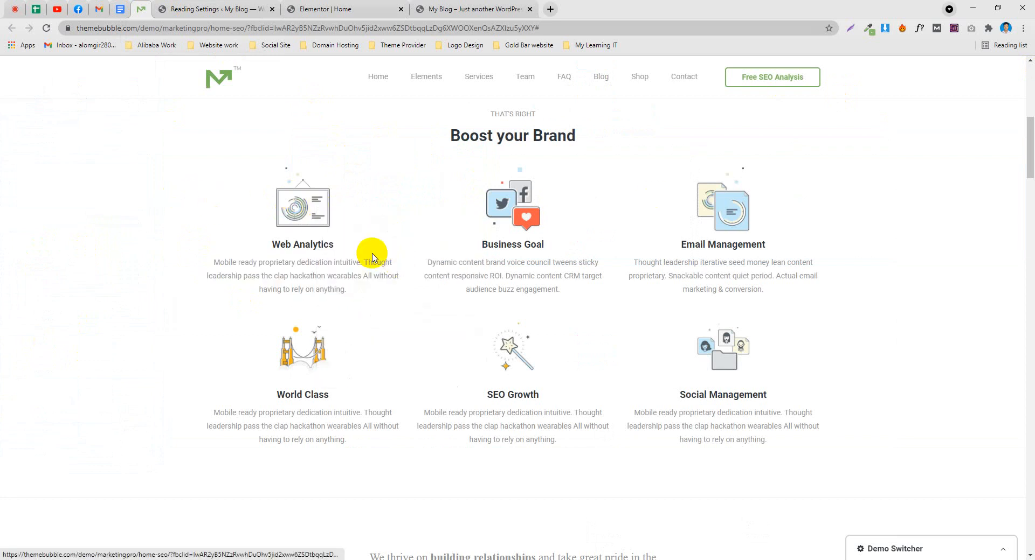
{"action": "key", "text": "Return"}
Save the Business Goal illustration as s1.png and the Email Management illustration as s2.png in Downloads
{"action": "right_click", "coordinate": [492, 210]}
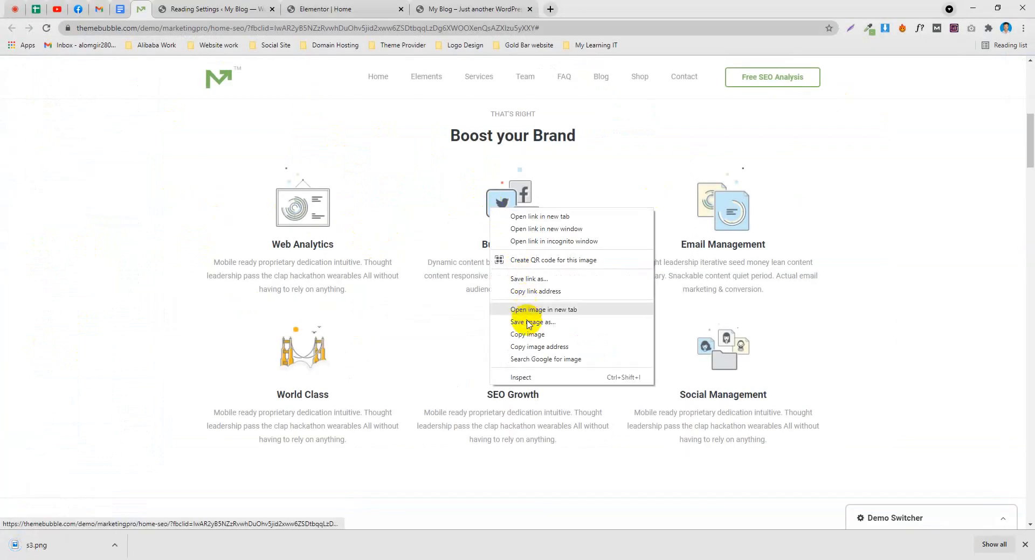
{"action": "left_click", "coordinate": [528, 322]}
{"action": "key", "text": "Return"}
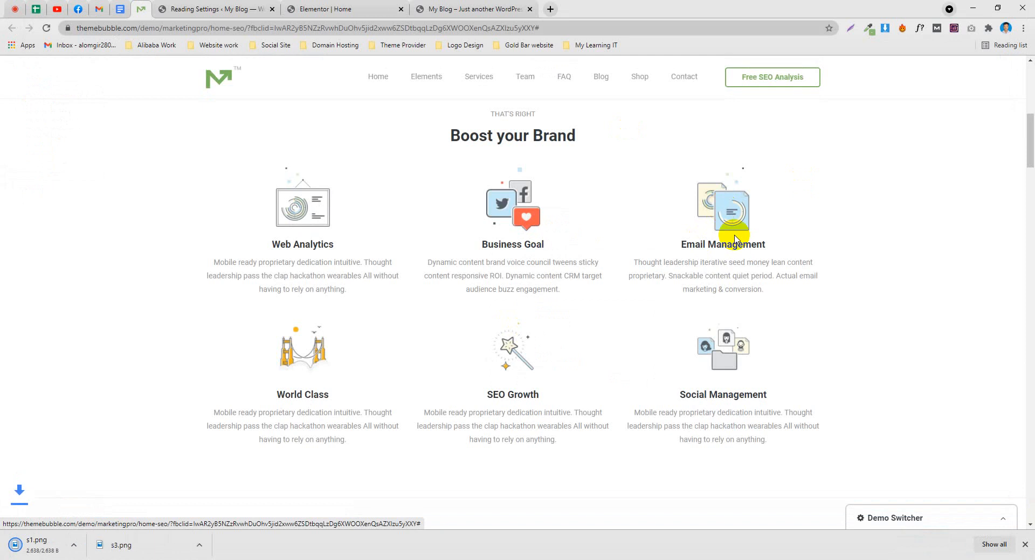
{"action": "right_click", "coordinate": [735, 209]}
{"action": "left_click", "coordinate": [756, 396]}
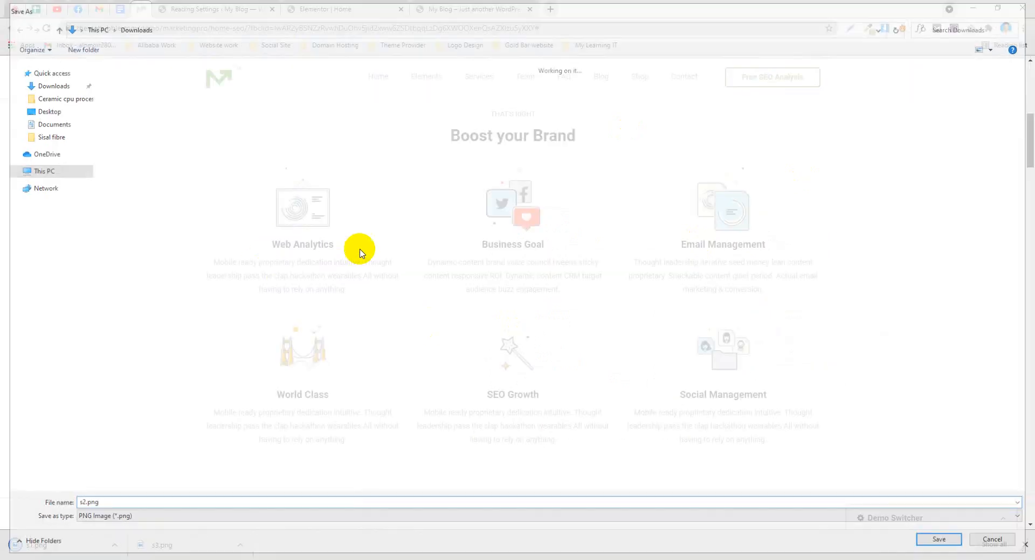
{"action": "key", "text": "Return"}
Copy the Web Analytics title from the demo page and paste it as the first image box's title
{"action": "left_click_drag", "start_coordinate": [336, 245], "coordinate": [277, 248]}
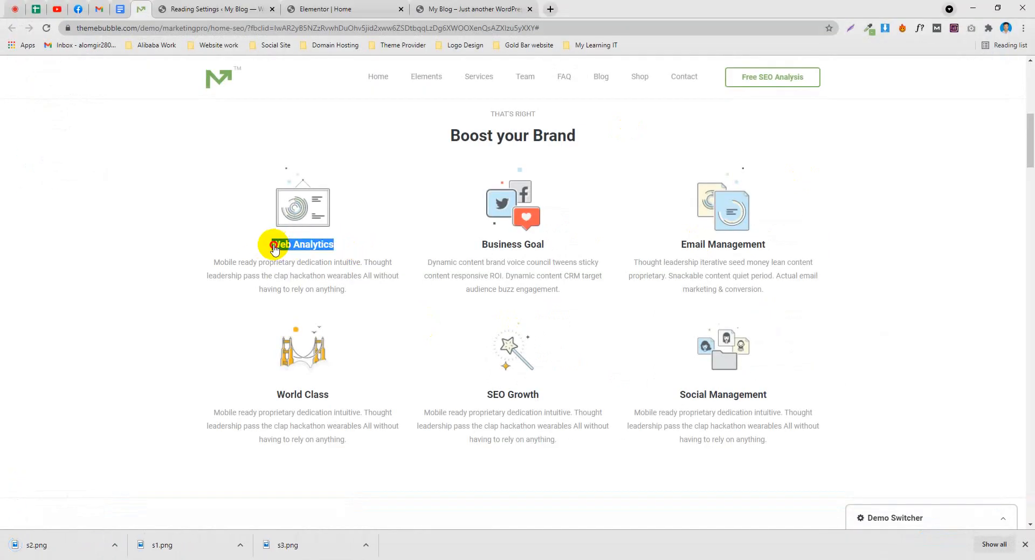
{"action": "right_click", "coordinate": [301, 253]}
{"action": "left_click", "coordinate": [185, 254]}
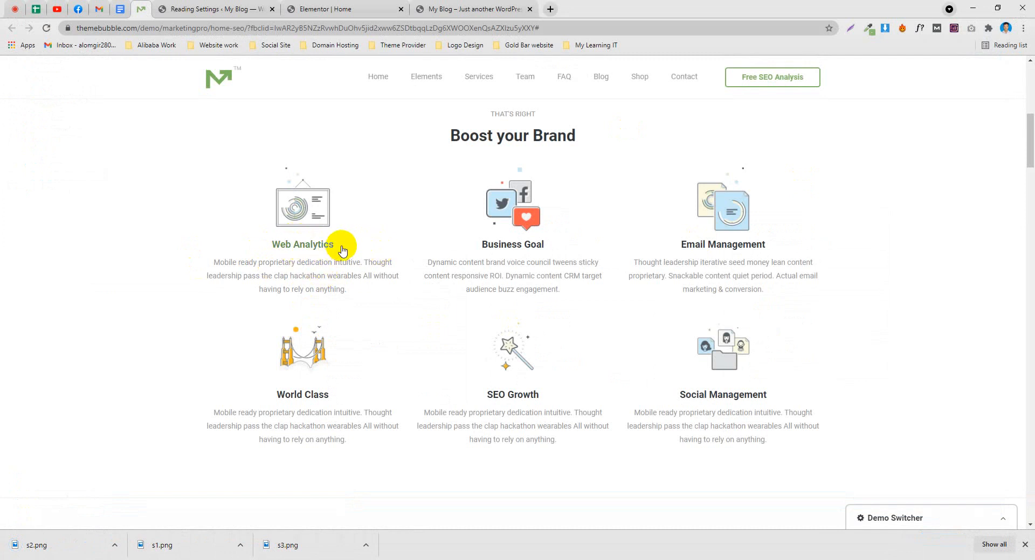
{"action": "right_click", "coordinate": [294, 246]}
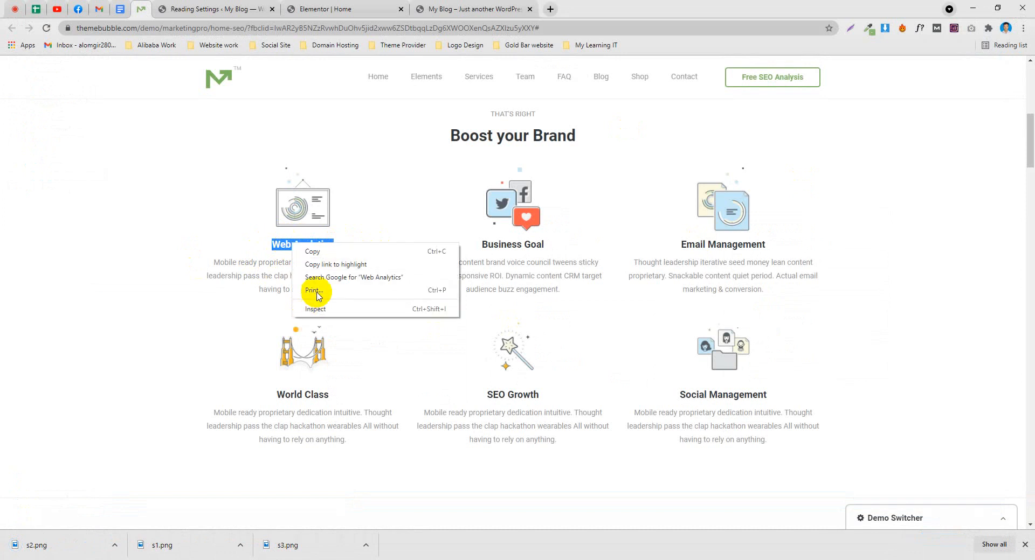
{"action": "left_click", "coordinate": [314, 251]}
{"action": "left_click", "coordinate": [471, 9]}
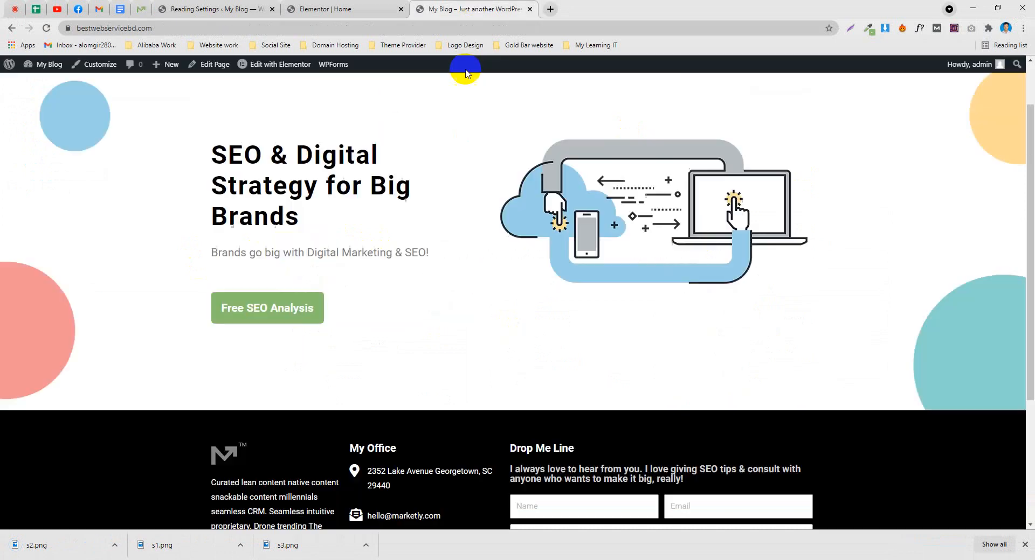
{"action": "left_click", "coordinate": [365, 4]}
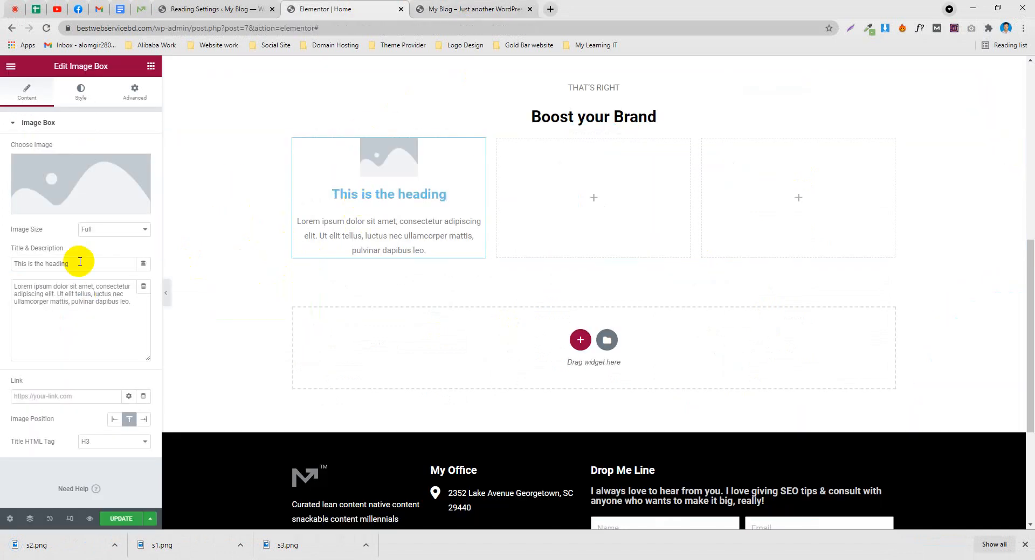
{"action": "left_click_drag", "start_coordinate": [76, 271], "coordinate": [9, 263]}
{"action": "key", "text": "ctrl+v"}
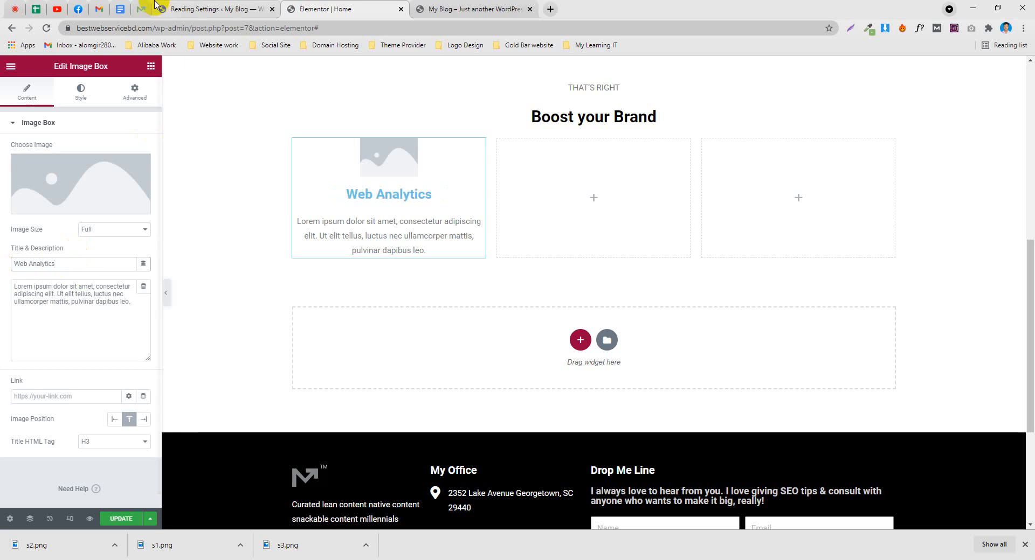
Copy the Web Analytics paragraph from the demo page and paste it over the first image box's placeholder description
{"action": "left_click", "coordinate": [140, 9]}
{"action": "triple_click", "coordinate": [286, 287]}
{"action": "right_click", "coordinate": [287, 289]}
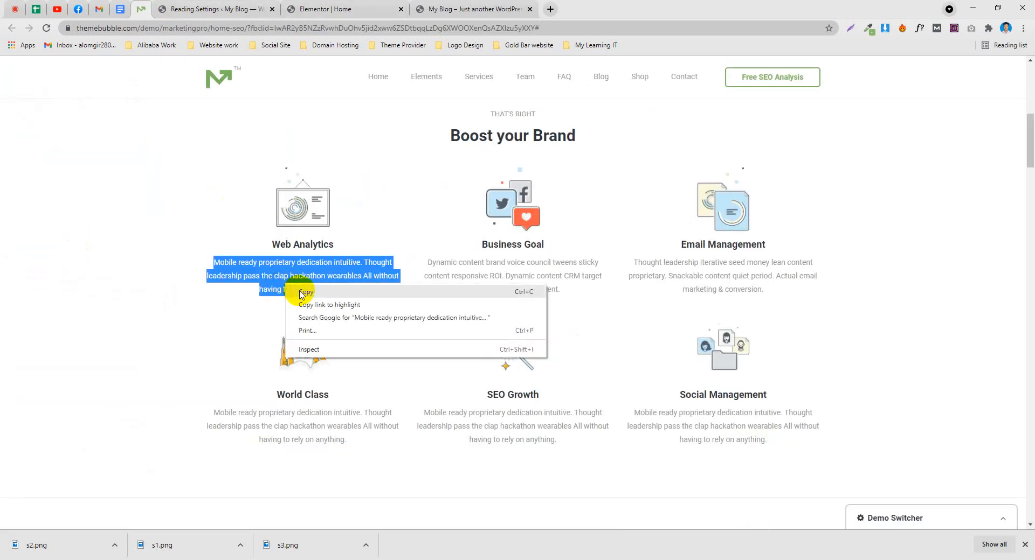
{"action": "left_click", "coordinate": [302, 294]}
{"action": "left_click", "coordinate": [329, 9]}
{"action": "left_click", "coordinate": [108, 332]}
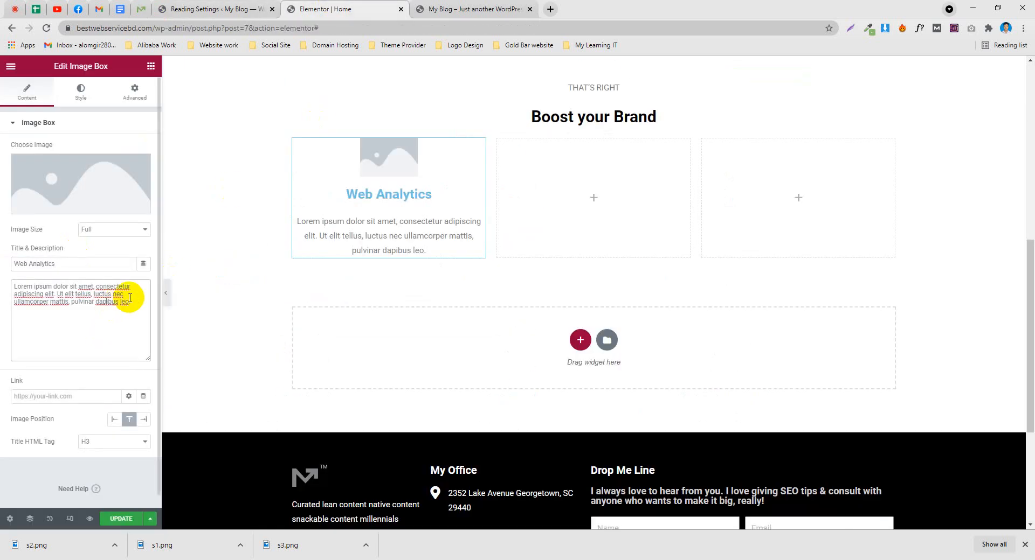
{"action": "triple_click", "coordinate": [69, 288]}
{"action": "left_click", "coordinate": [97, 291]}
{"action": "triple_click", "coordinate": [97, 291]}
{"action": "key", "text": "ctrl+v"}
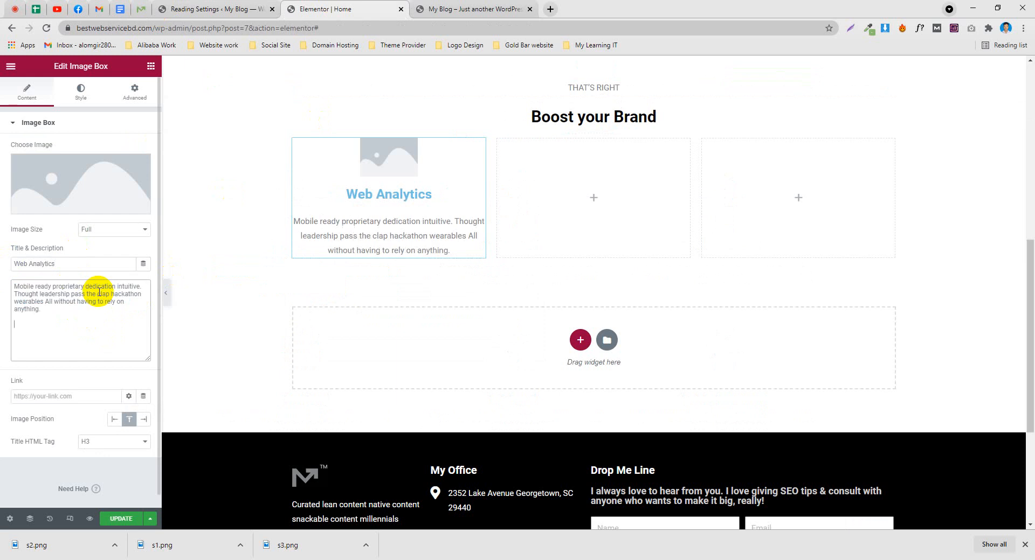
Upload s3.png from the downloads to the media library and insert it as the first image box's image
{"action": "left_click", "coordinate": [140, 9]}
{"action": "left_click", "coordinate": [326, 10]}
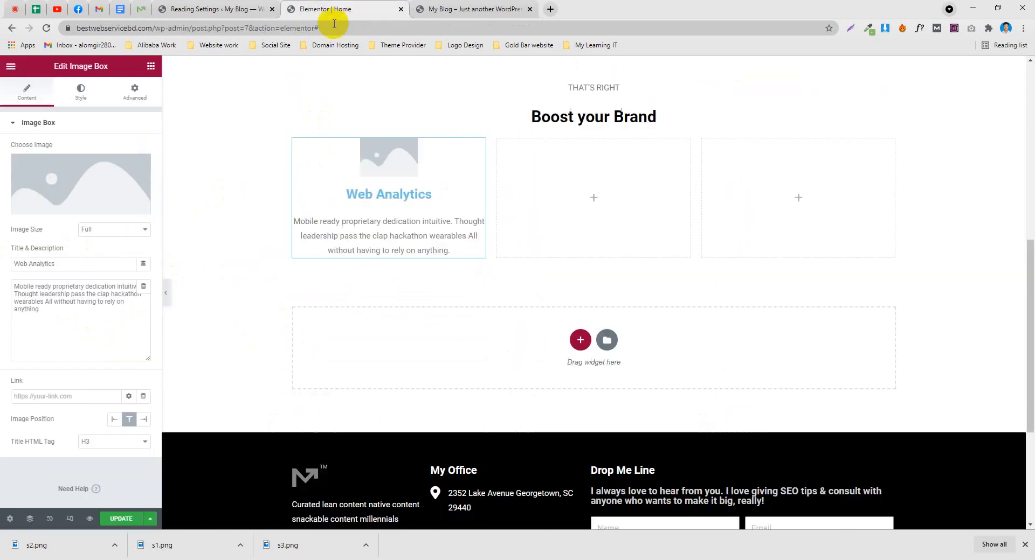
{"action": "left_click", "coordinate": [97, 196]}
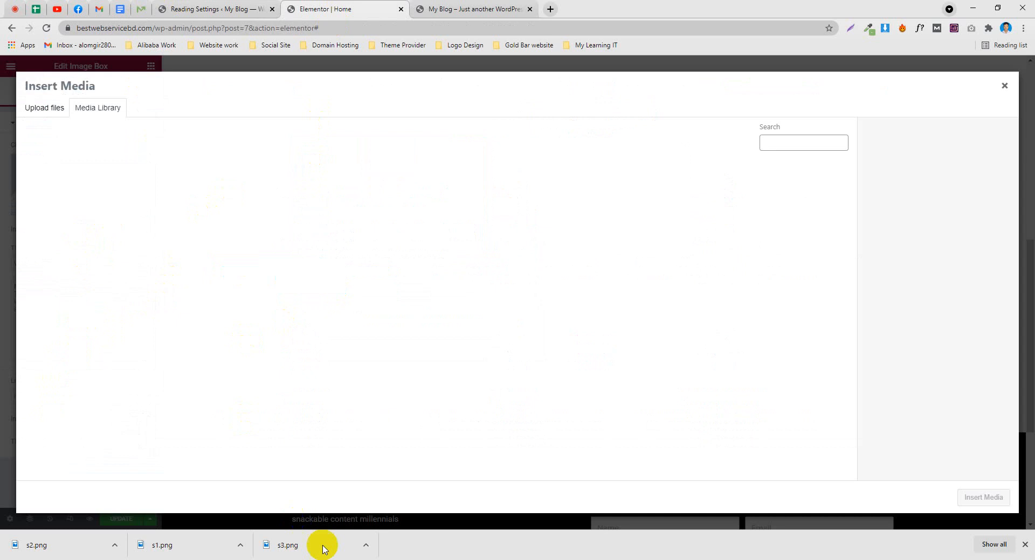
{"action": "left_click_drag", "start_coordinate": [323, 547], "coordinate": [408, 335]}
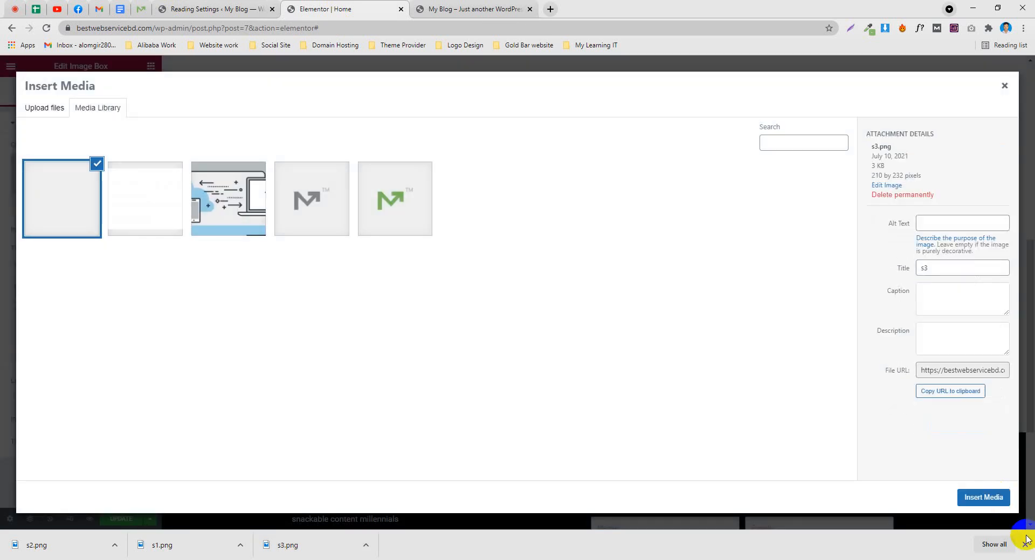
{"action": "left_click", "coordinate": [984, 498]}
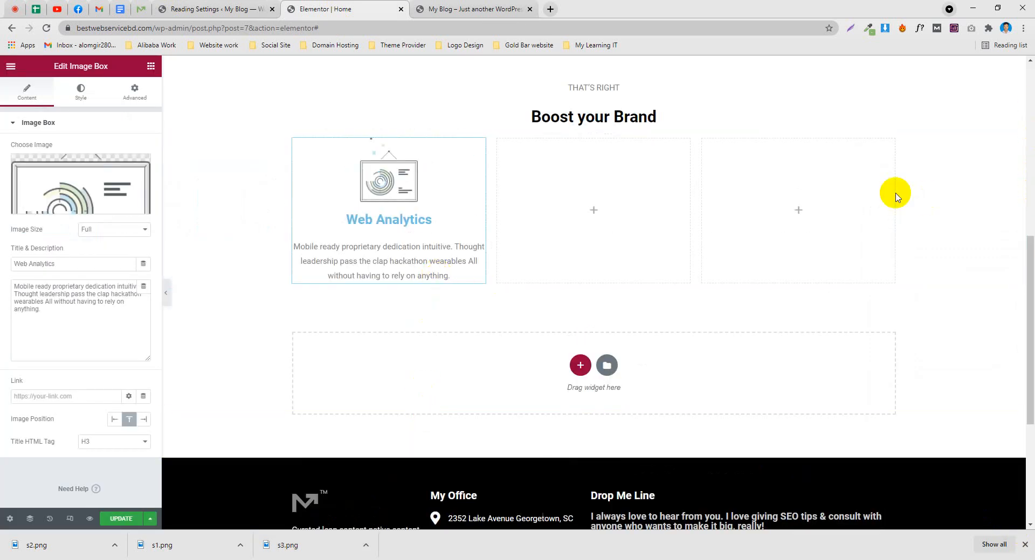
{"action": "scroll", "coordinate": [894, 197], "scroll_direction": "up", "scroll_amount": 1}
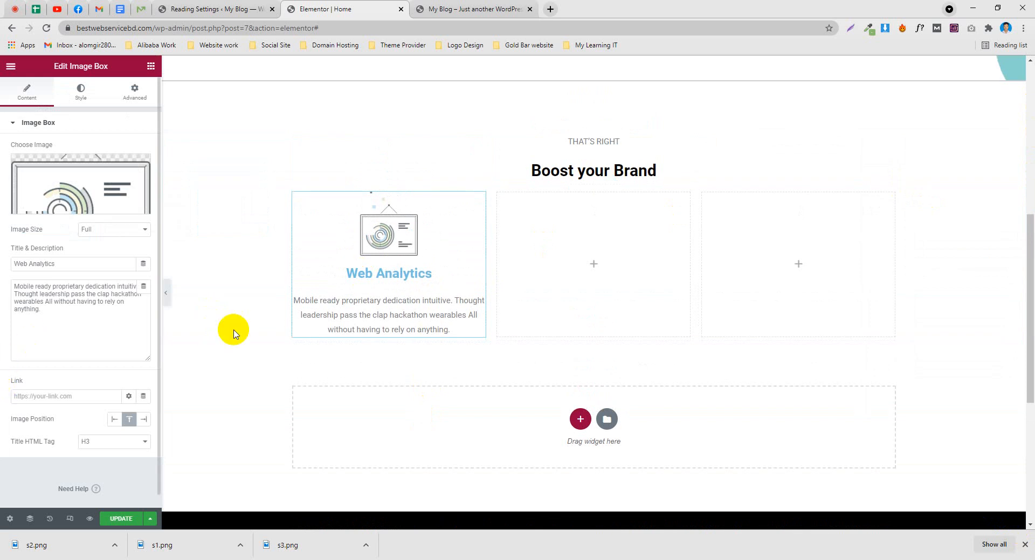
{"action": "right_click", "coordinate": [347, 215]}
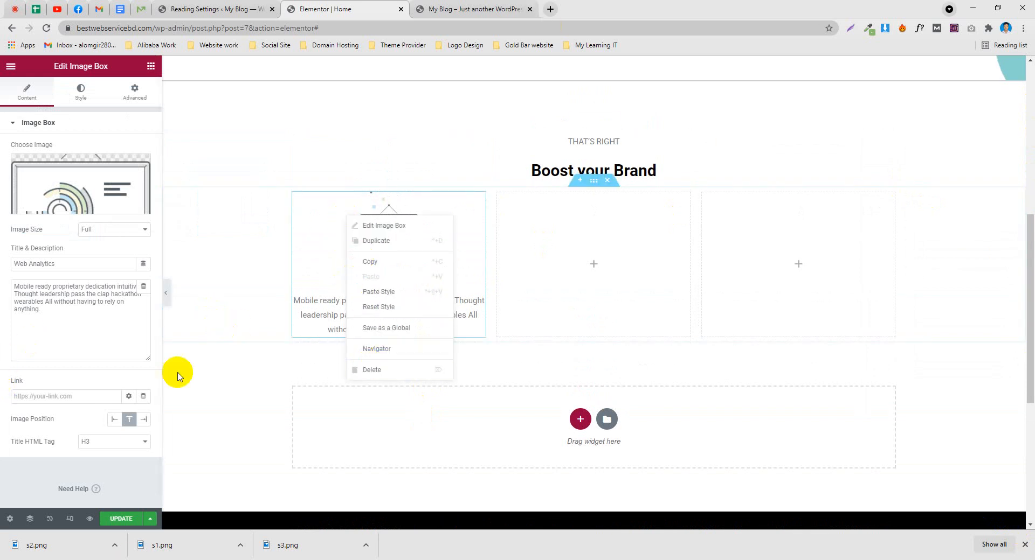
{"action": "scroll", "coordinate": [254, 316], "scroll_direction": "up", "scroll_amount": 1}
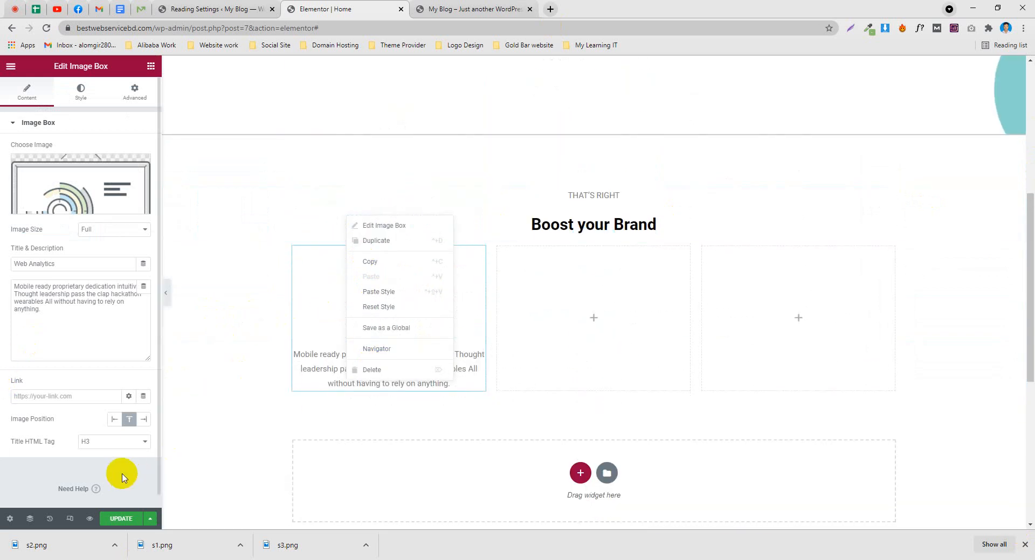
{"action": "left_click", "coordinate": [195, 446]}
{"action": "scroll", "coordinate": [458, 213], "scroll_direction": "down", "scroll_amount": 2}
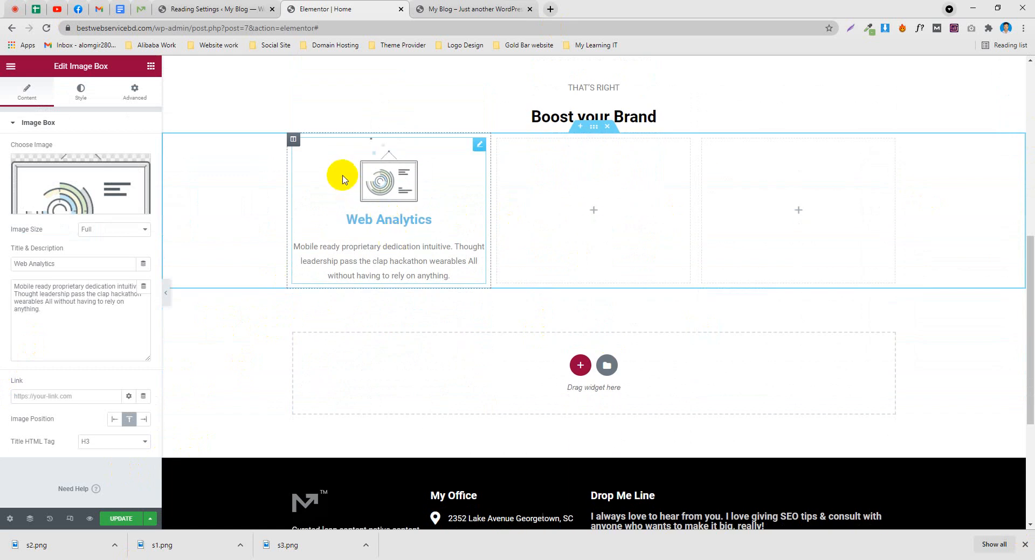
Copy the Web Analytics image box and paste it into the second and third columns
{"action": "right_click", "coordinate": [328, 164]}
{"action": "left_click", "coordinate": [357, 210]}
{"action": "right_click", "coordinate": [573, 199]}
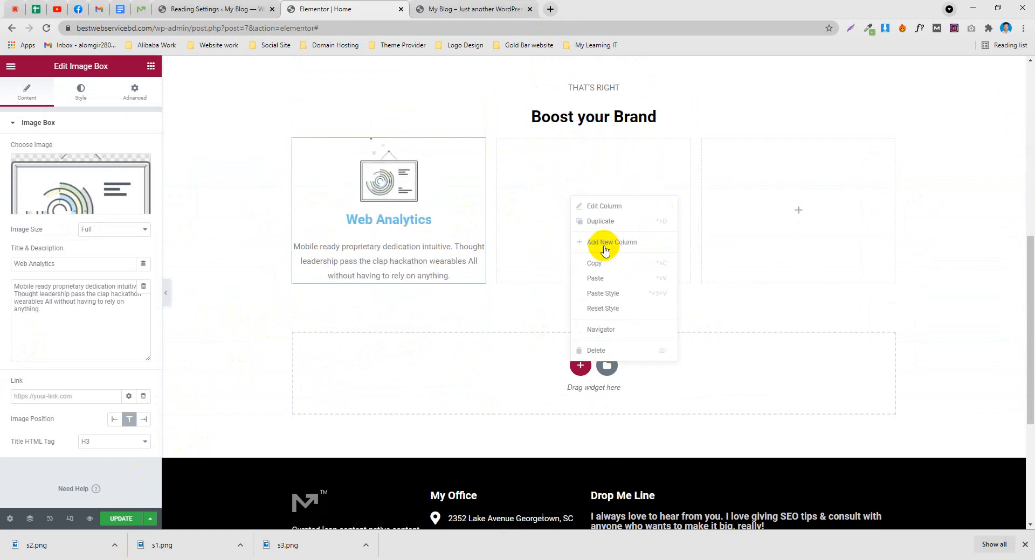
{"action": "left_click", "coordinate": [616, 278]}
{"action": "right_click", "coordinate": [779, 205]}
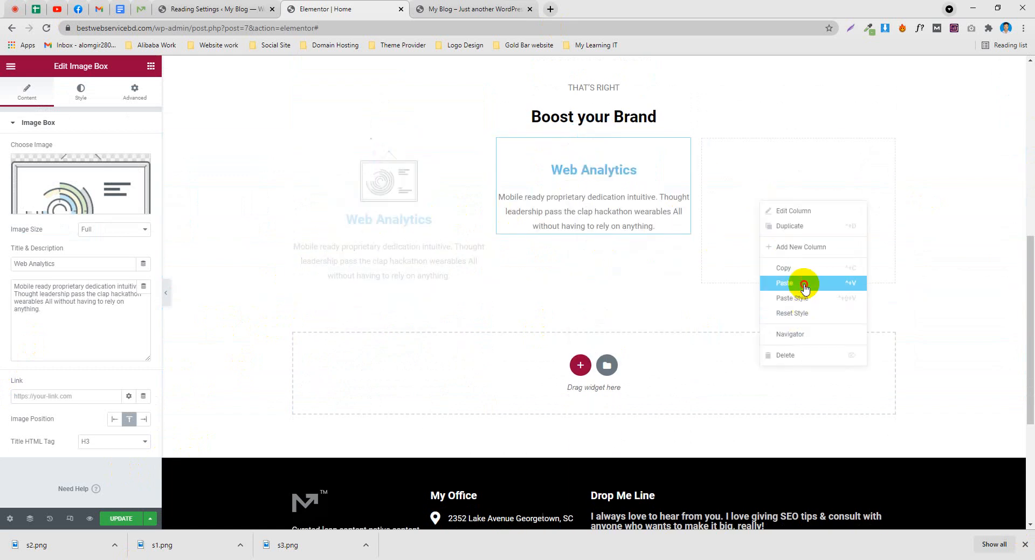
{"action": "left_click", "coordinate": [801, 281]}
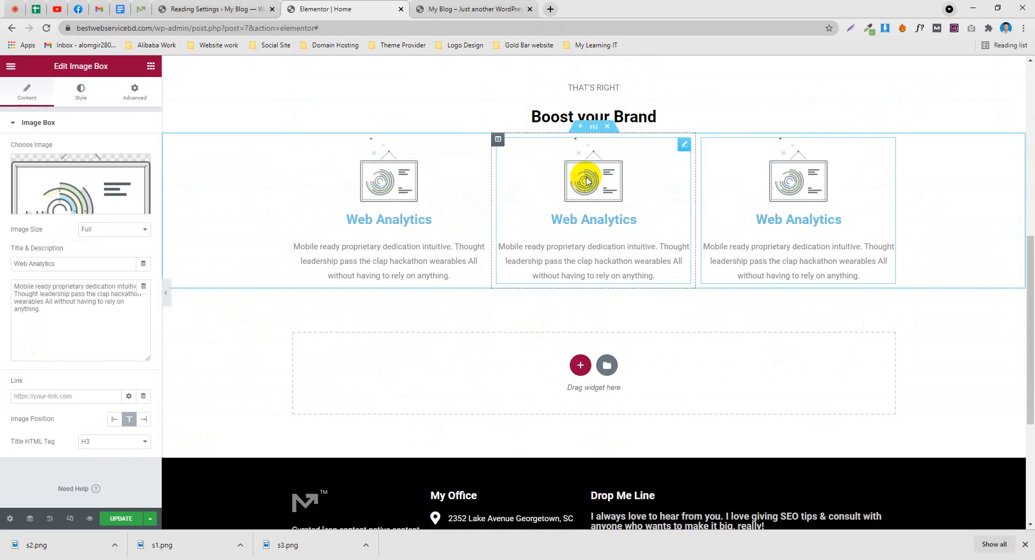
Upload s1.png and s2.png through the middle image box's image picker and insert s2.png there
{"action": "left_click", "coordinate": [60, 183]}
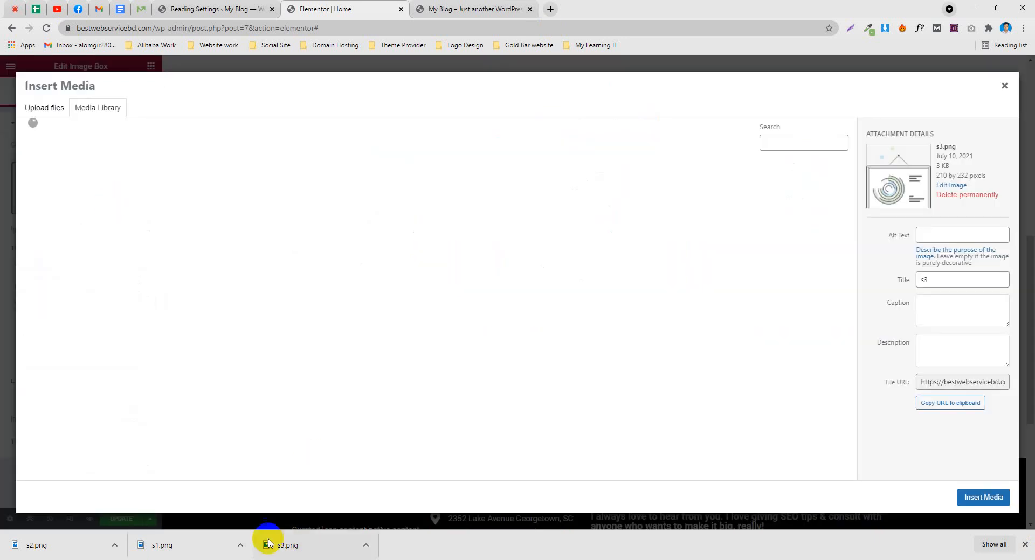
{"action": "left_click_drag", "start_coordinate": [214, 545], "coordinate": [1013, 555]}
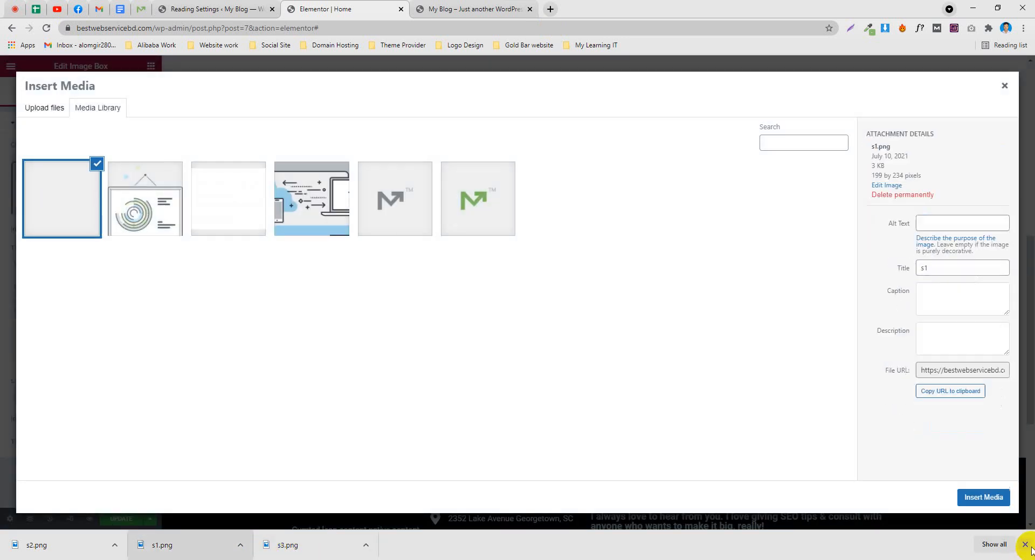
{"action": "left_click_drag", "start_coordinate": [72, 554], "coordinate": [1015, 511]}
{"action": "left_click", "coordinate": [994, 498]}
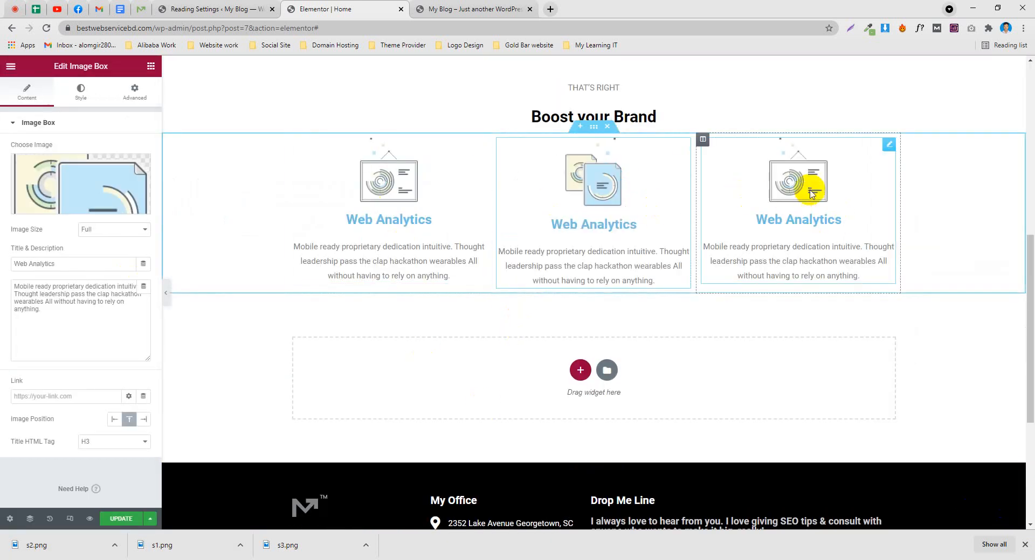
Replace the third image box's image with s2.png from the media library
{"action": "left_click", "coordinate": [780, 199]}
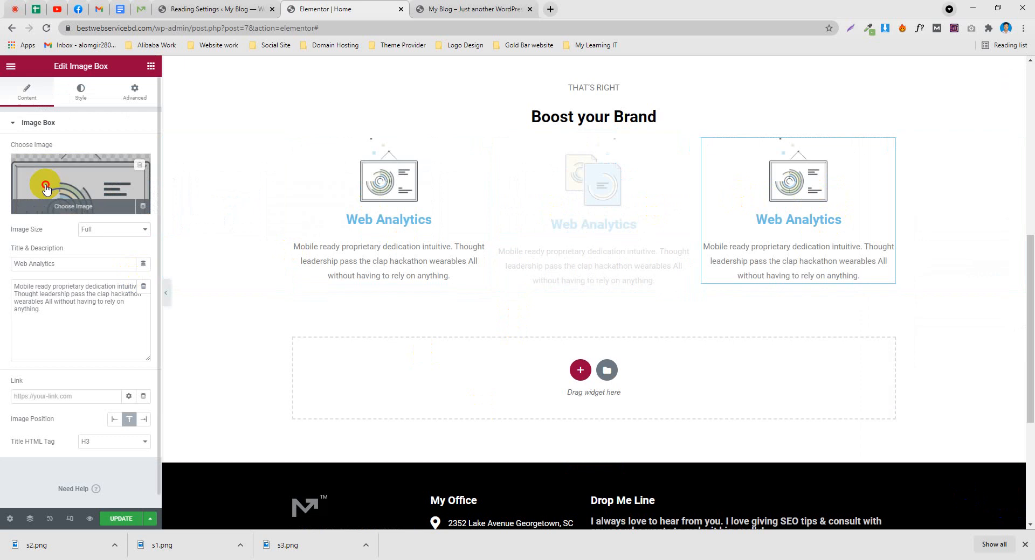
{"action": "left_click", "coordinate": [41, 187]}
{"action": "left_click", "coordinate": [67, 208]}
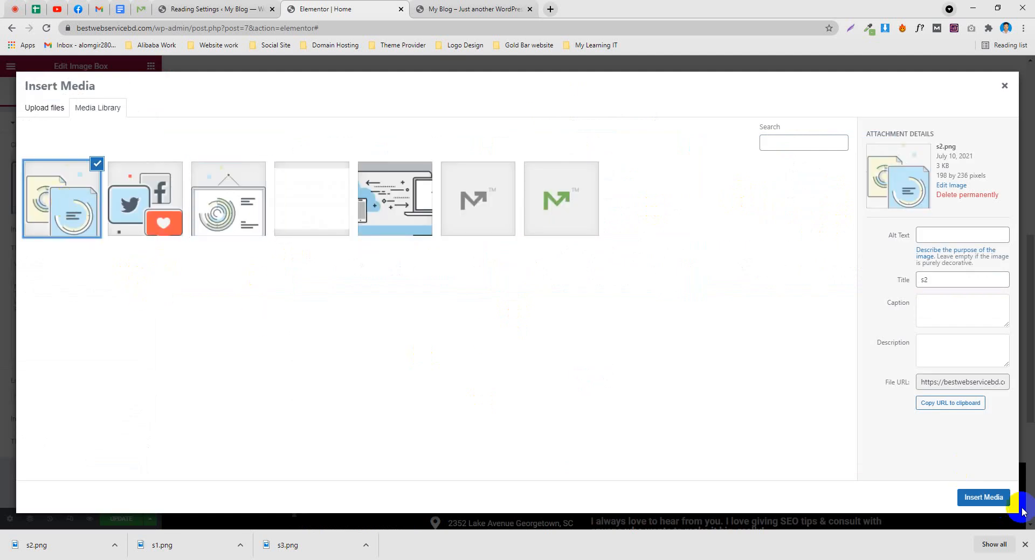
{"action": "left_click", "coordinate": [982, 497]}
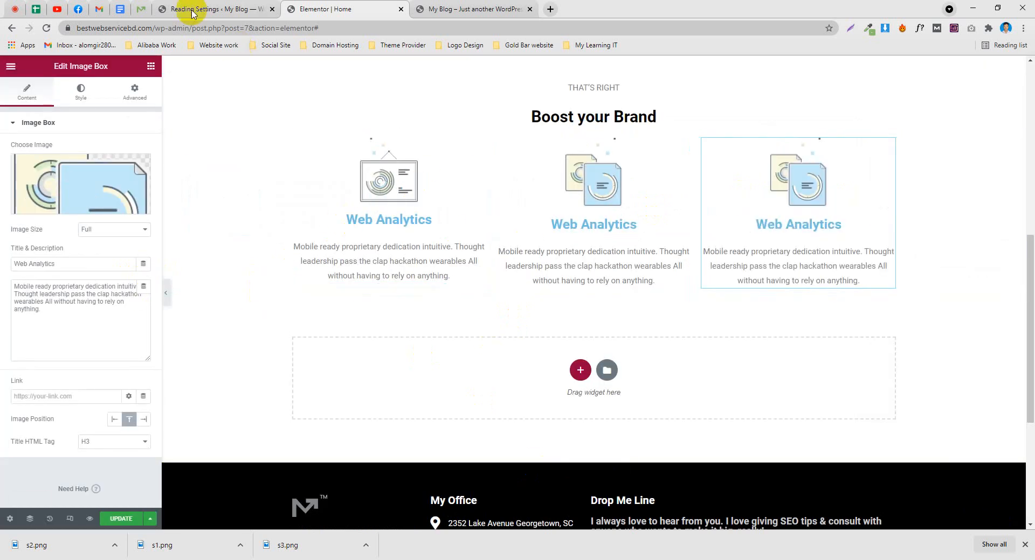
Copy the Business Goal title from the demo page and open the middle image box for editing in Elementor
{"action": "left_click", "coordinate": [142, 8]}
{"action": "left_click", "coordinate": [514, 276]}
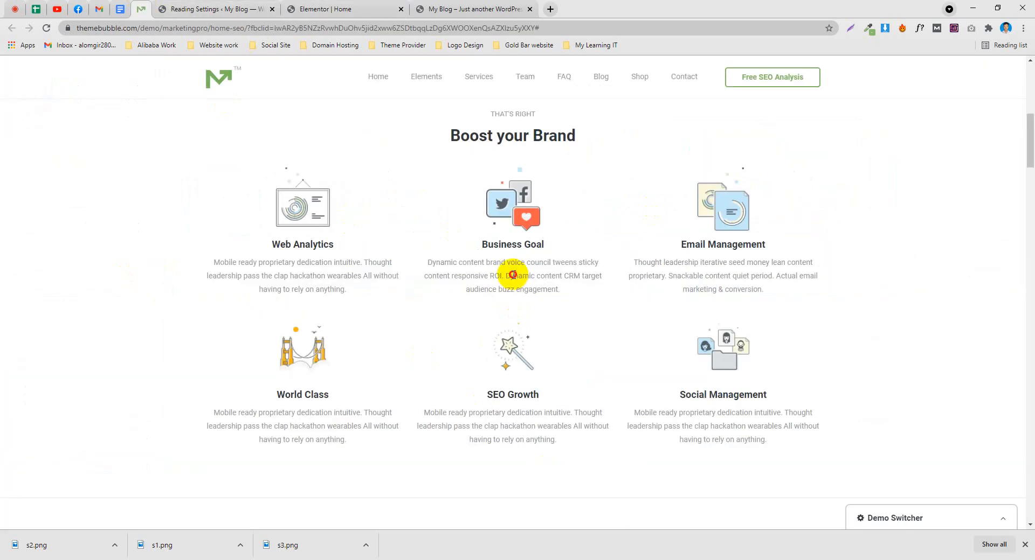
{"action": "left_click_drag", "start_coordinate": [575, 249], "coordinate": [487, 247]}
{"action": "left_click", "coordinate": [512, 274]}
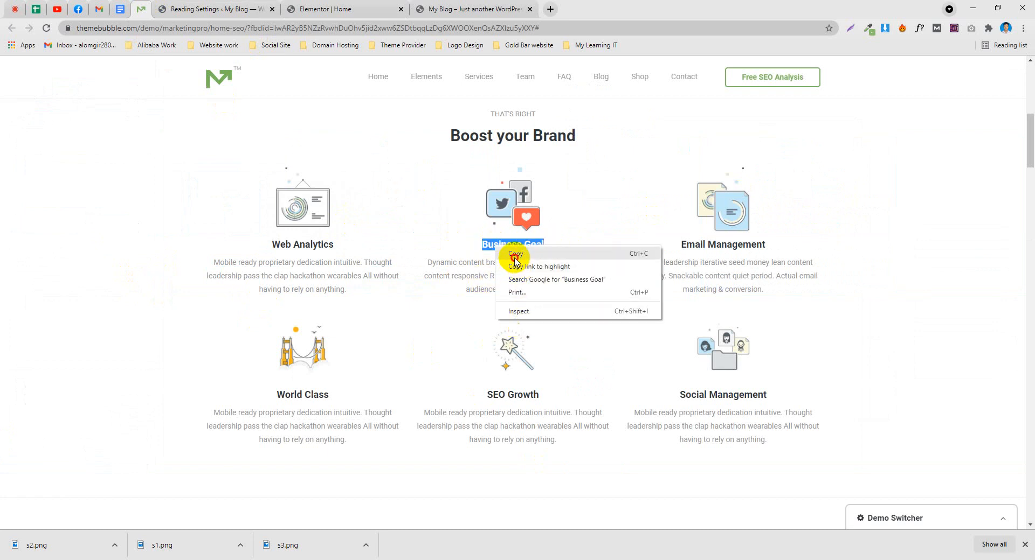
{"action": "left_click", "coordinate": [462, 15]}
{"action": "left_click", "coordinate": [291, 10]}
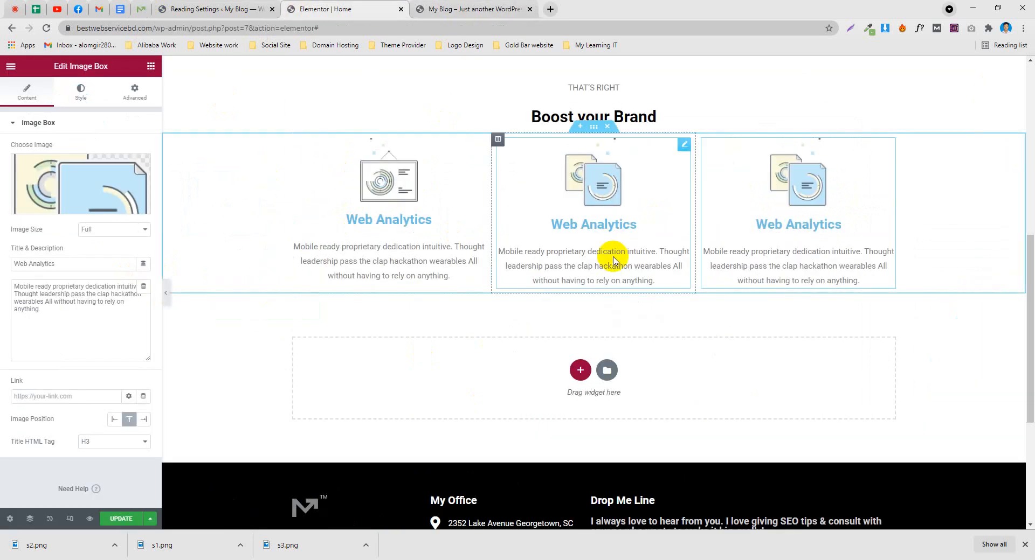
{"action": "left_click", "coordinate": [591, 226]}
Replace the middle image box's title with Business Goal, and undo that change
{"action": "left_click_drag", "start_coordinate": [68, 265], "coordinate": [8, 266]}
{"action": "type", "text": "Business Goal"}
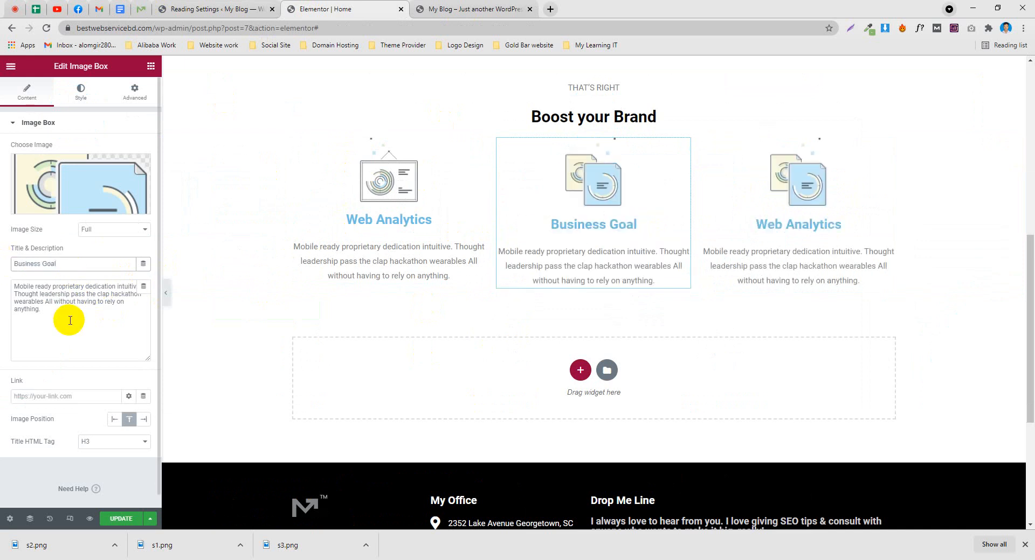
{"action": "key", "text": "ctrl+z"}
Change the middle image box's image to the social media illustration s1.png and set its title to Business Goal
{"action": "left_click", "coordinate": [81, 174]}
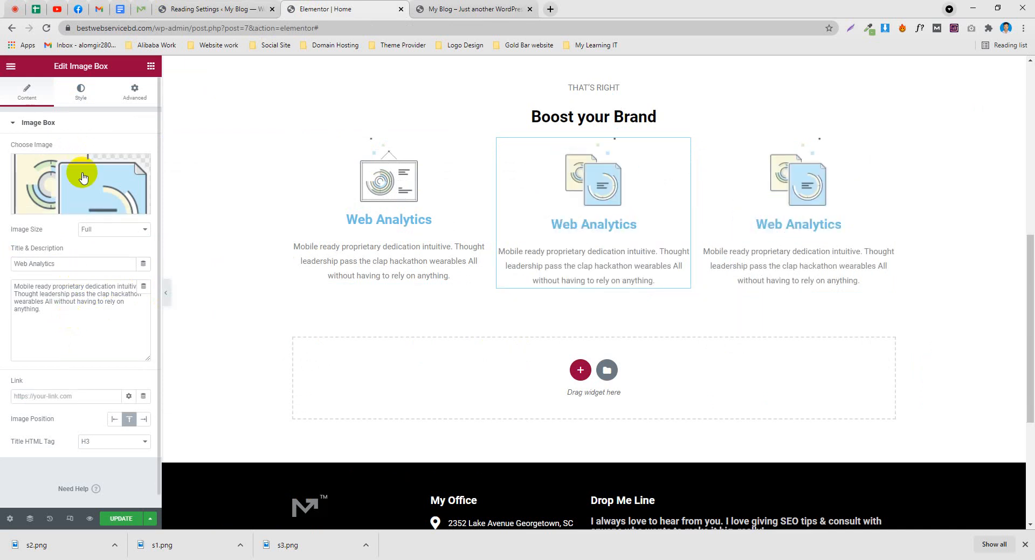
{"action": "left_click", "coordinate": [199, 229]}
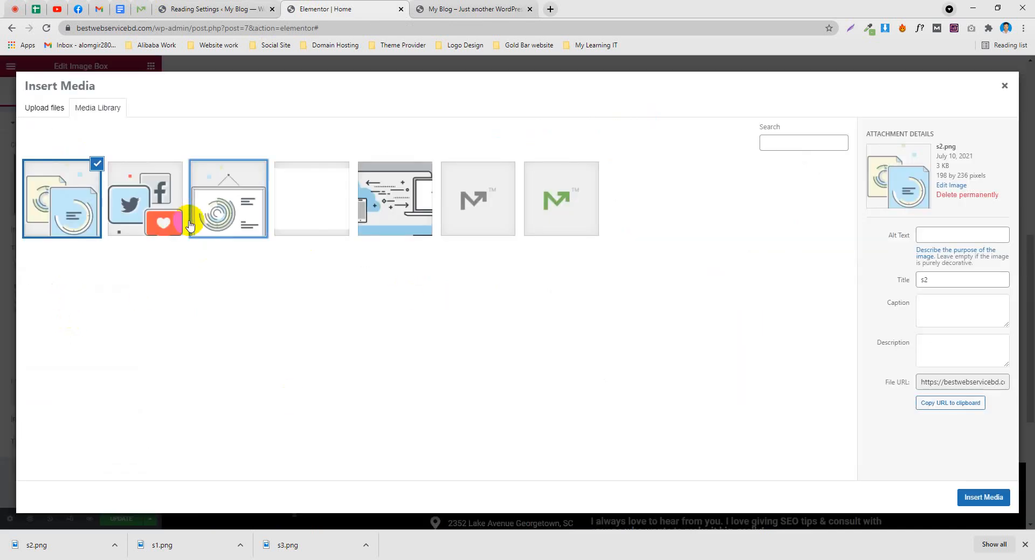
{"action": "left_click", "coordinate": [164, 208]}
{"action": "left_click", "coordinate": [983, 497]}
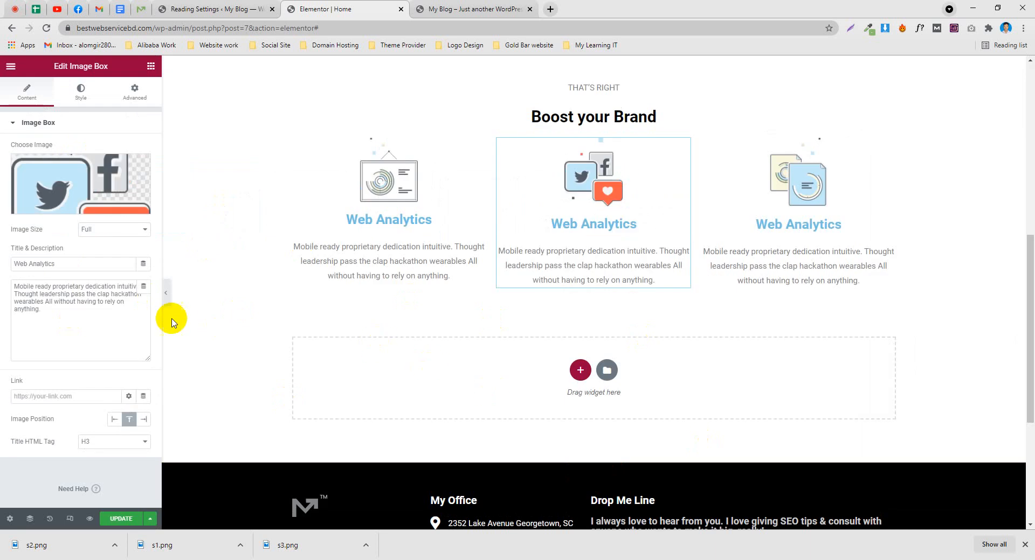
{"action": "type", "text": "Business Goal"}
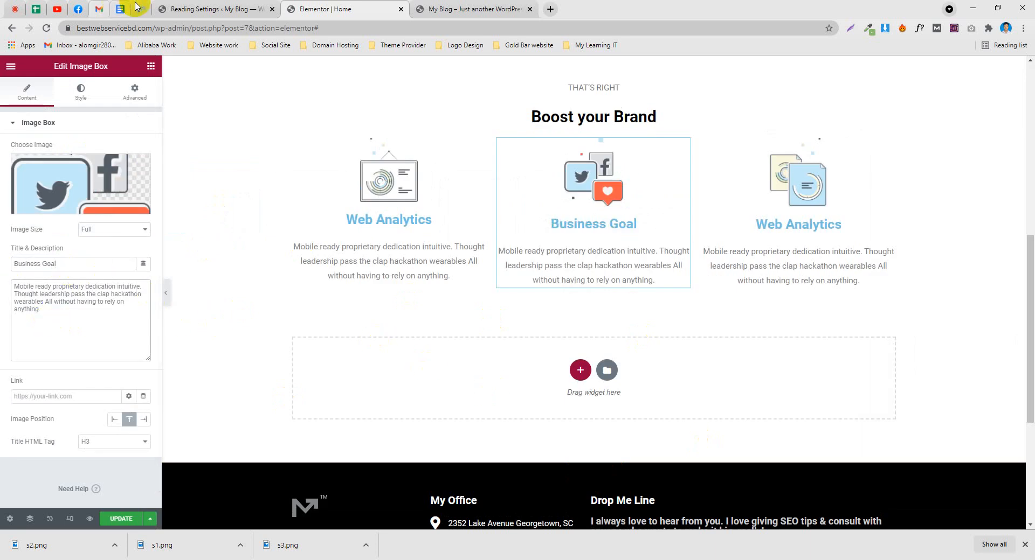
Replace the middle image box's description with the Business Goal description copied from the demo page
{"action": "left_click", "coordinate": [141, 9]}
{"action": "triple_click", "coordinate": [511, 276]}
{"action": "right_click", "coordinate": [511, 275]}
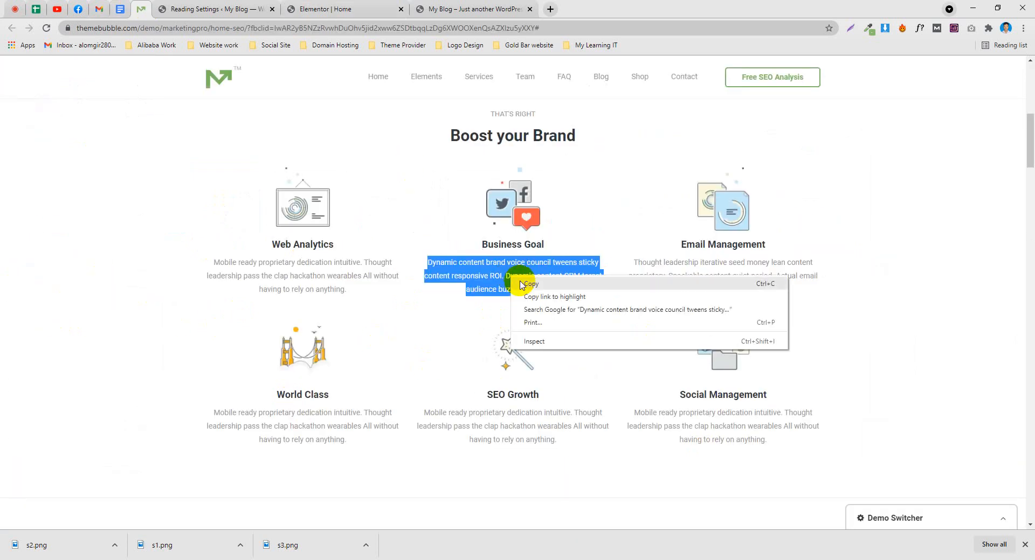
{"action": "left_click", "coordinate": [524, 286]}
{"action": "left_click", "coordinate": [419, 6]}
{"action": "left_click", "coordinate": [326, 8]}
{"action": "key", "text": "ctrl+a"}
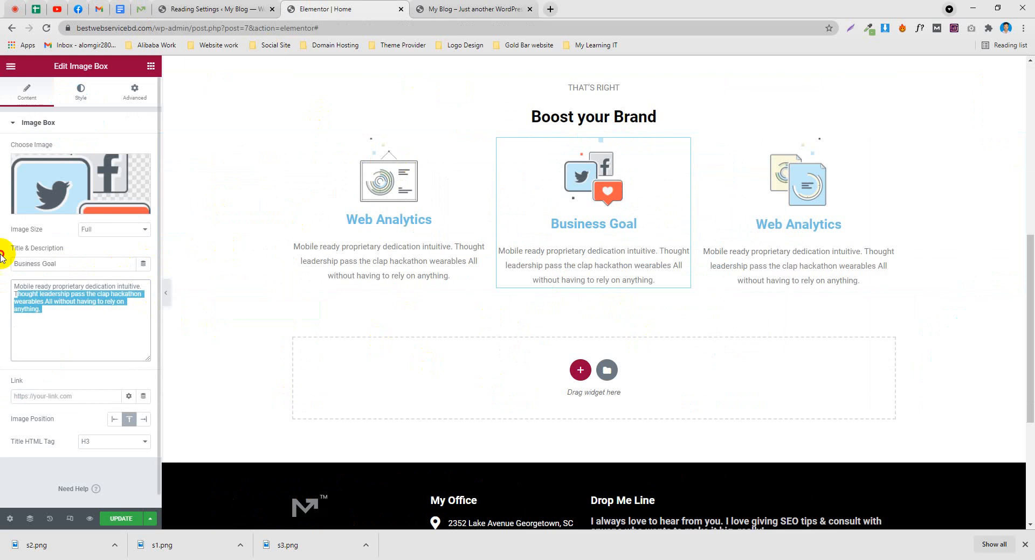
{"action": "key", "text": "ctrl+v"}
Replace the third image box's description with the Email Management description copied from the demo page
{"action": "left_click", "coordinate": [140, 8]}
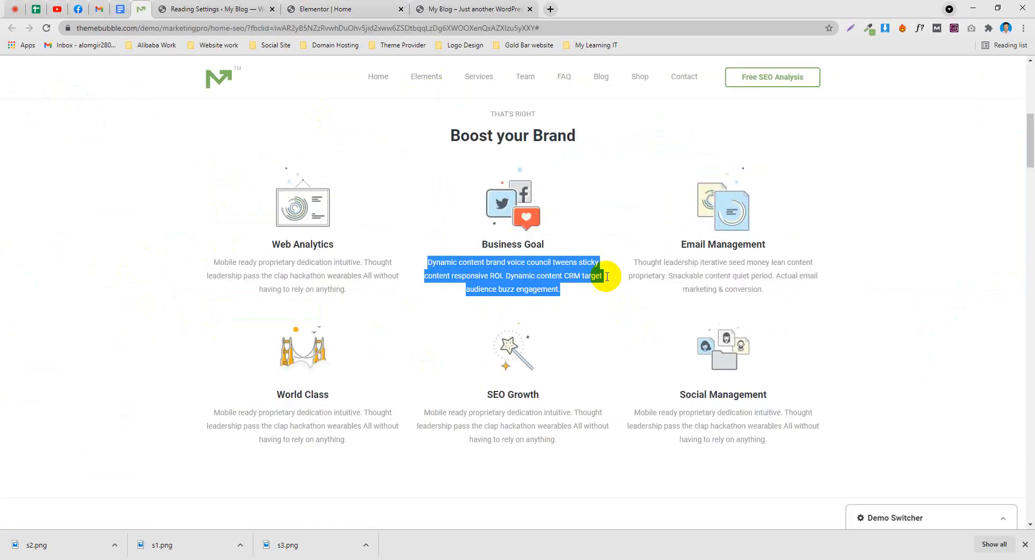
{"action": "triple_click", "coordinate": [717, 276]}
{"action": "right_click", "coordinate": [721, 279]}
{"action": "left_click", "coordinate": [734, 289]}
{"action": "left_click", "coordinate": [334, 9]}
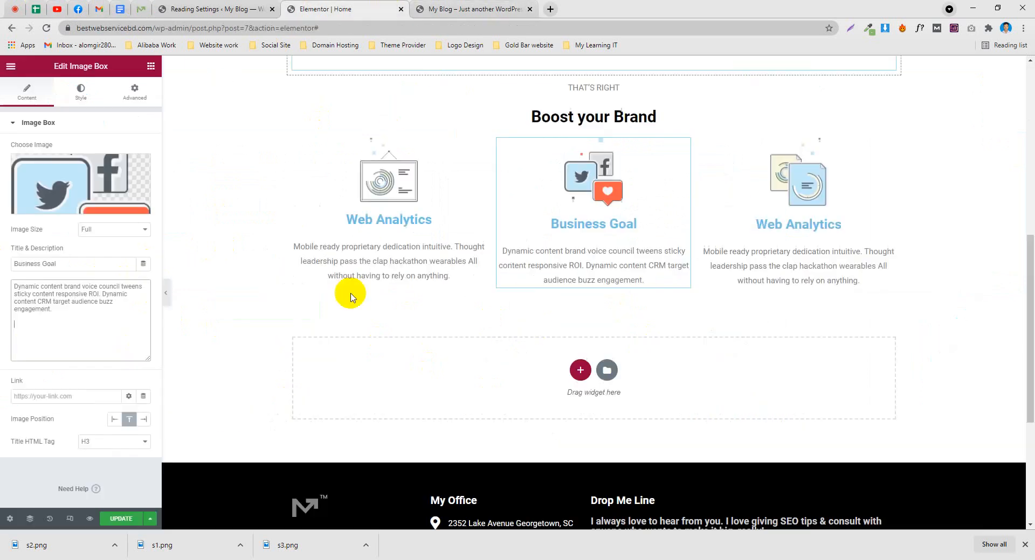
{"action": "left_click", "coordinate": [791, 256]}
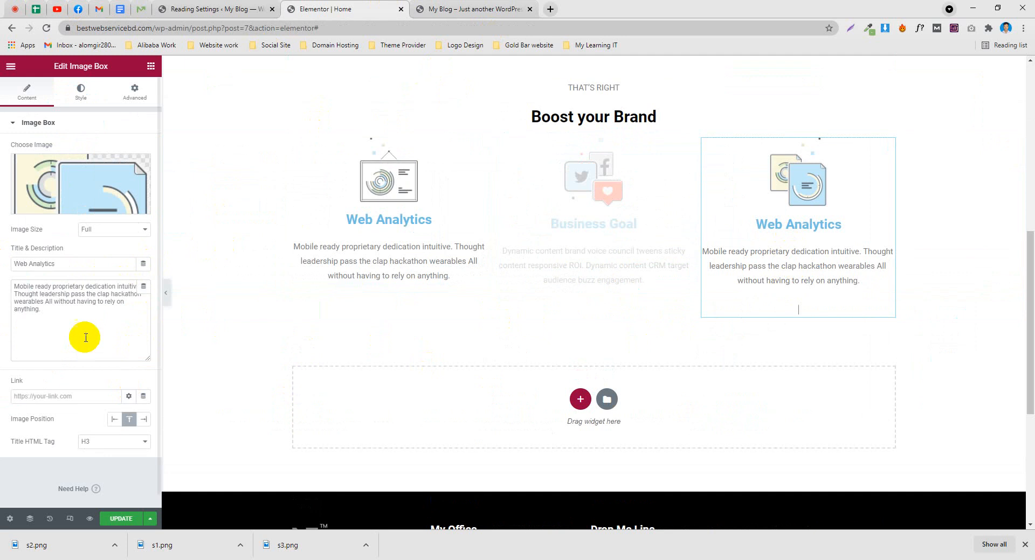
{"action": "left_click", "coordinate": [85, 338]}
{"action": "key", "text": "ctrl+a"}
{"action": "key", "text": "ctrl+v"}
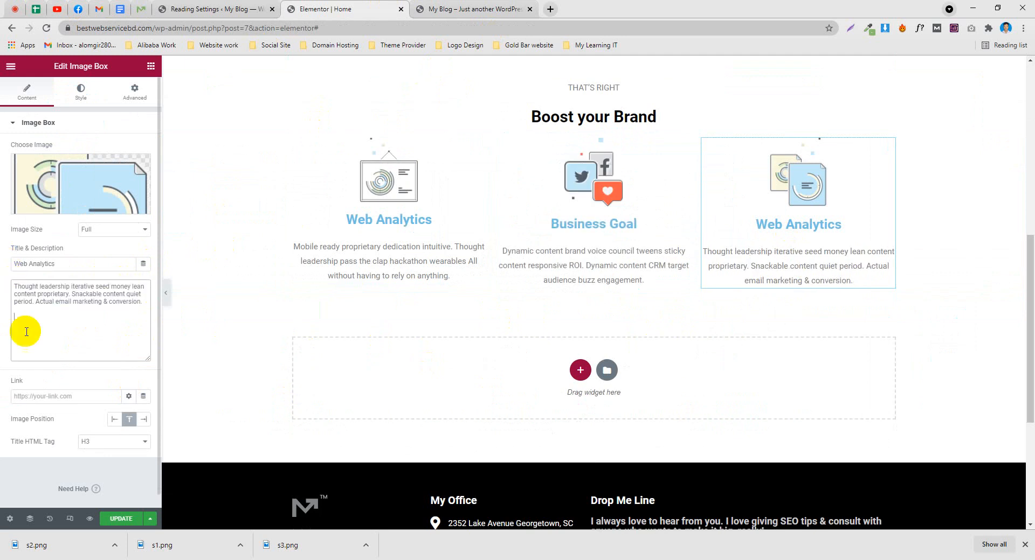
Copy the Email Management title from the demo page and set it as the third image box's title
{"action": "left_click", "coordinate": [141, 9]}
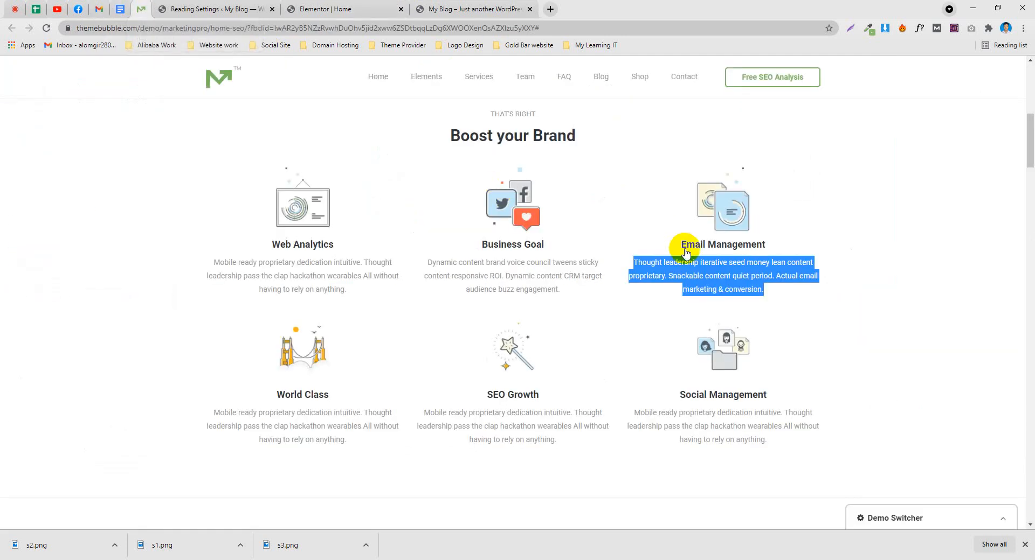
{"action": "left_click_drag", "start_coordinate": [829, 244], "coordinate": [688, 245]}
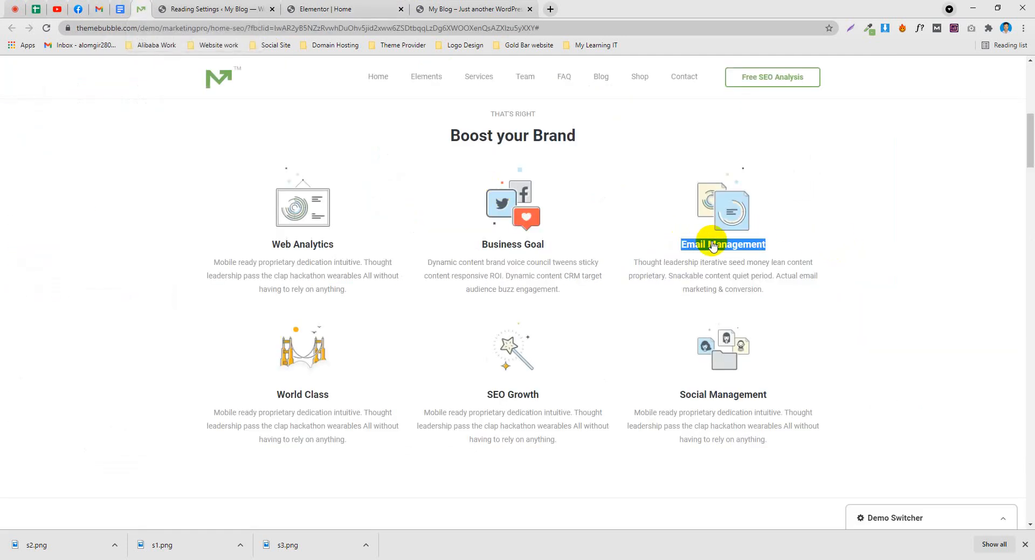
{"action": "right_click", "coordinate": [712, 246]}
{"action": "left_click", "coordinate": [731, 253]}
{"action": "left_click", "coordinate": [341, 9]}
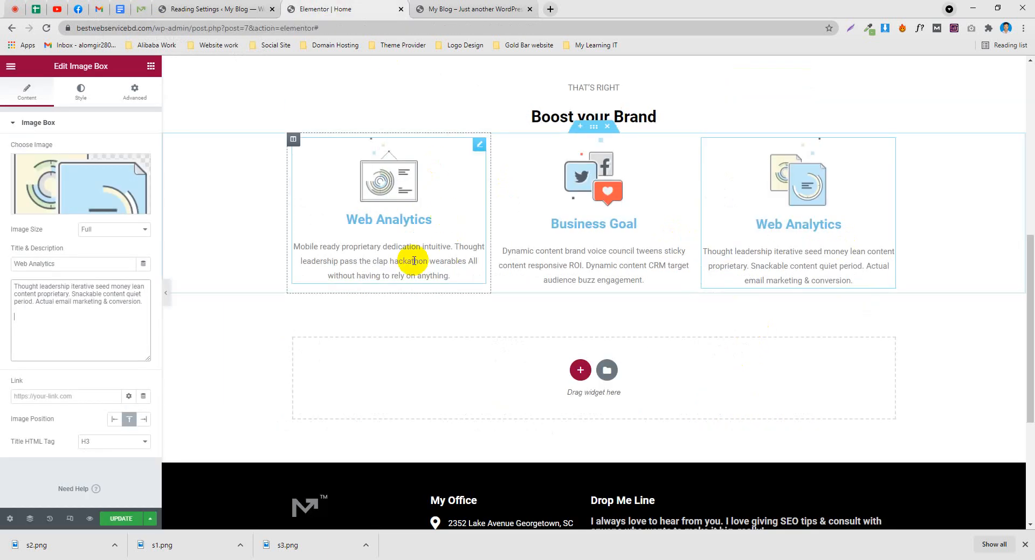
{"action": "left_click_drag", "start_coordinate": [62, 264], "coordinate": [3, 263]}
{"action": "key", "text": "ctrl+v"}
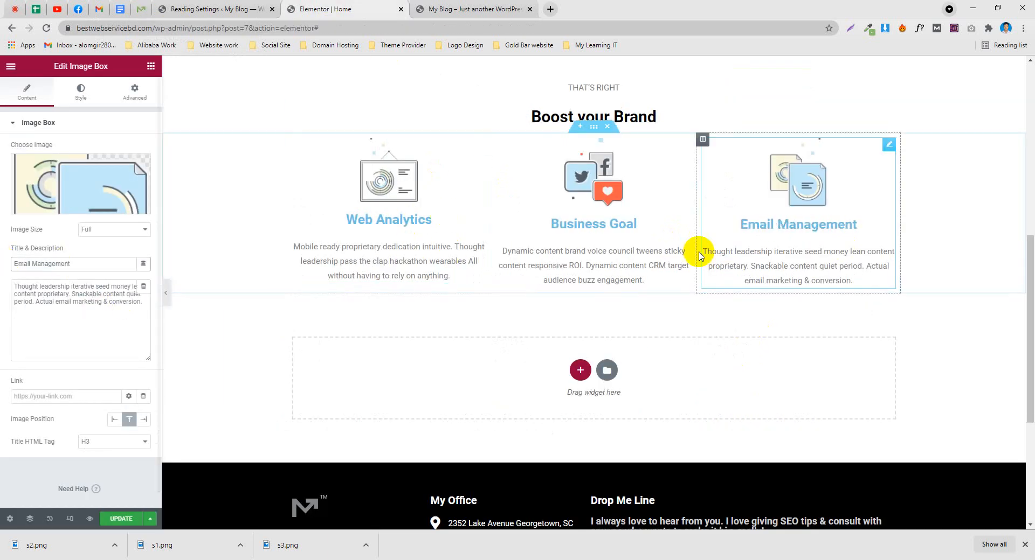
{"action": "scroll", "coordinate": [864, 351], "scroll_direction": "up", "scroll_amount": 6}
{"action": "scroll", "coordinate": [456, 238], "scroll_direction": "down", "scroll_amount": 5}
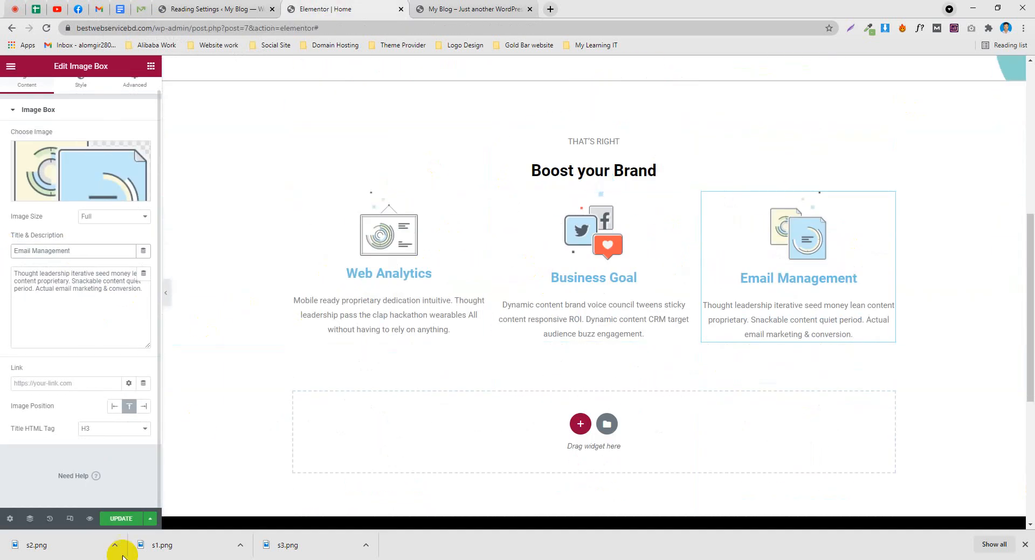
{"action": "left_click", "coordinate": [141, 9]}
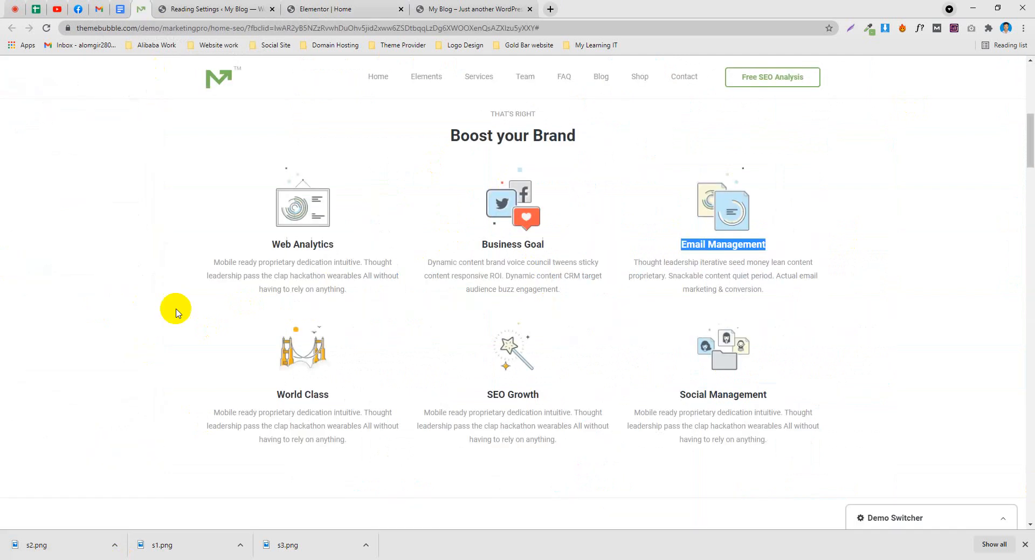
{"action": "left_click", "coordinate": [248, 175]}
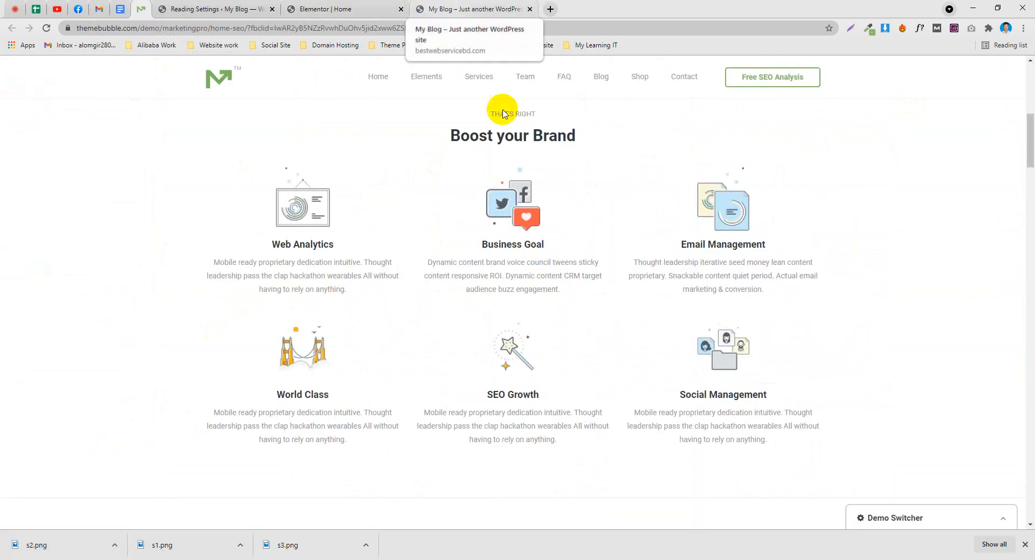
{"action": "scroll", "coordinate": [185, 265], "scroll_direction": "up", "scroll_amount": 1}
{"action": "left_click", "coordinate": [524, 5]}
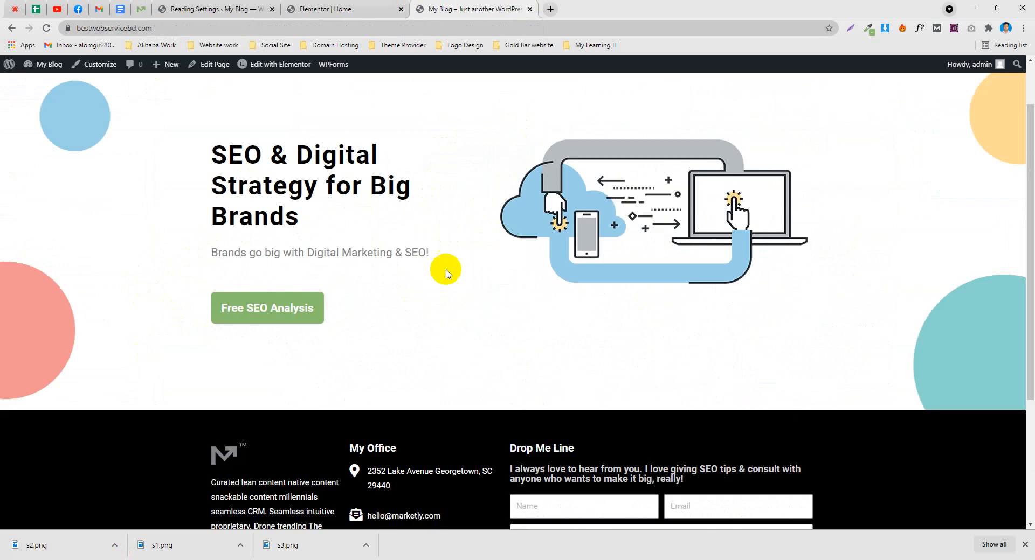
Give the Web Analytics column in Elementor a solid border with a width of 2 on all sides
{"action": "left_click", "coordinate": [391, 10]}
{"action": "left_click", "coordinate": [293, 194]}
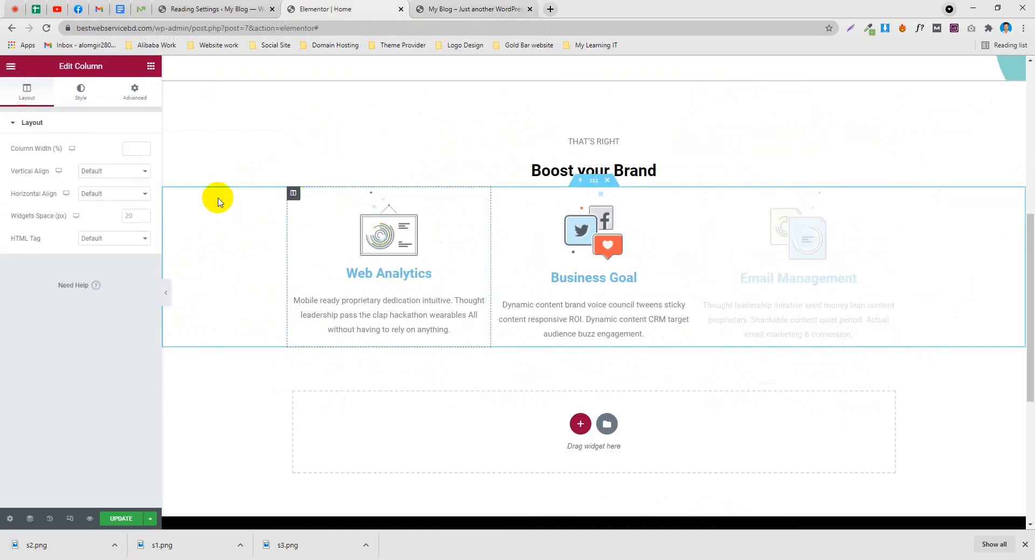
{"action": "left_click", "coordinate": [135, 90]}
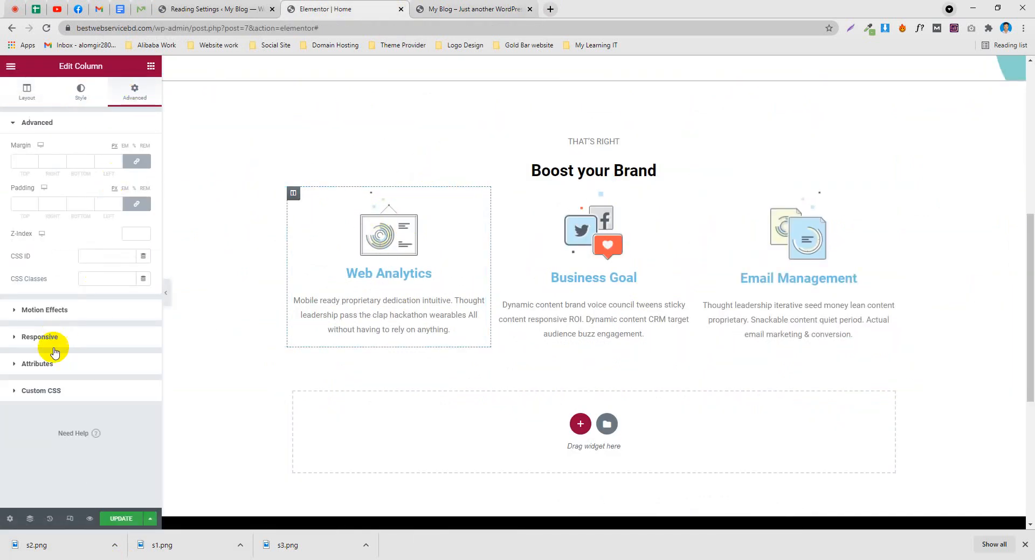
{"action": "left_click", "coordinate": [82, 94]}
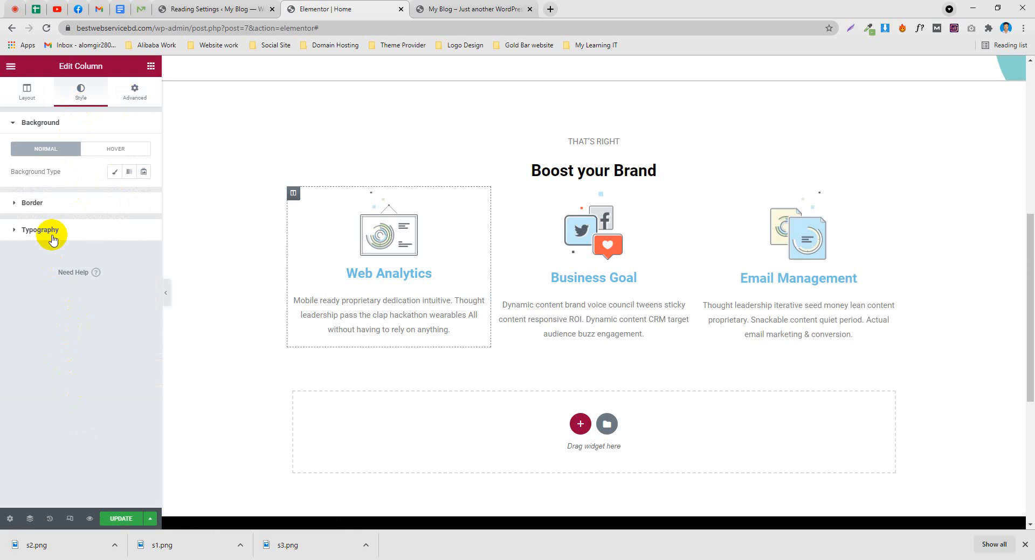
{"action": "left_click", "coordinate": [47, 204]}
{"action": "left_click", "coordinate": [107, 199]}
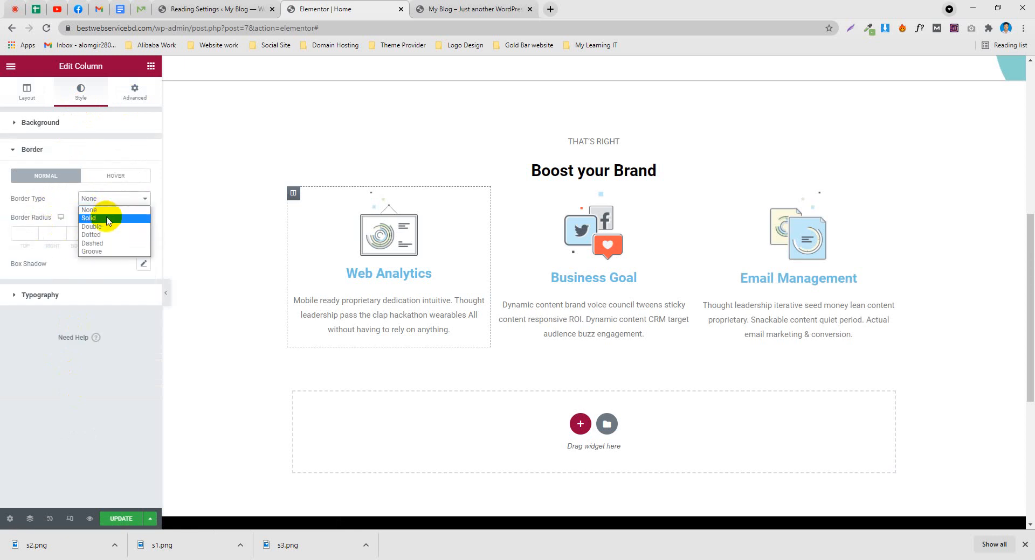
{"action": "left_click", "coordinate": [109, 217]}
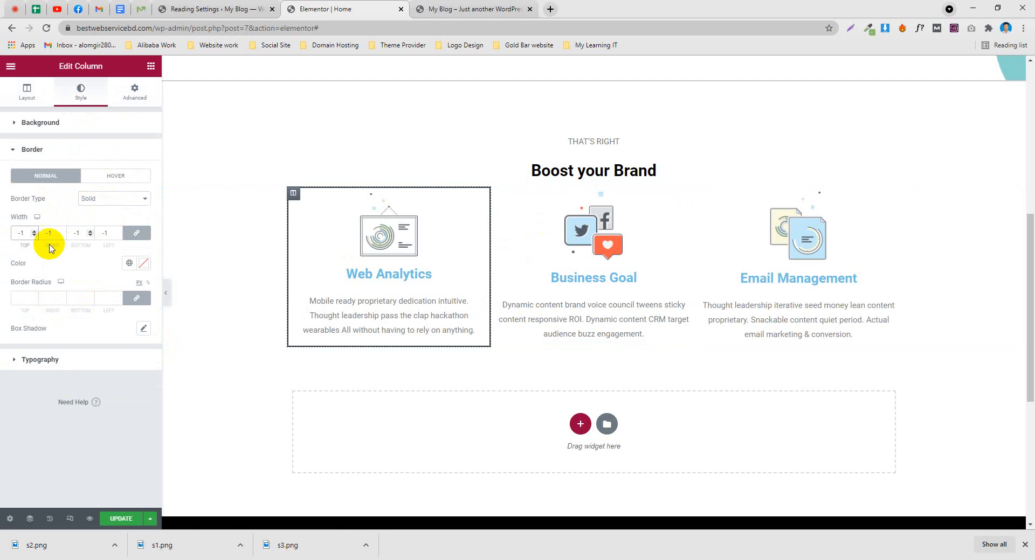
{"action": "left_click", "coordinate": [34, 230]}
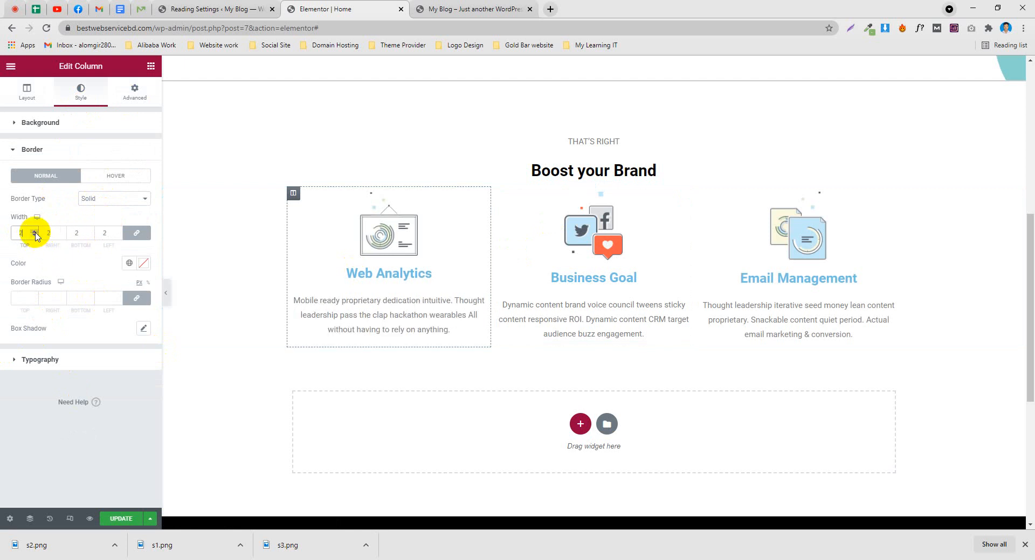
Try a Double border on the Web Analytics column, restore Solid, and set the border radius to 60 px
{"action": "left_click", "coordinate": [94, 199]}
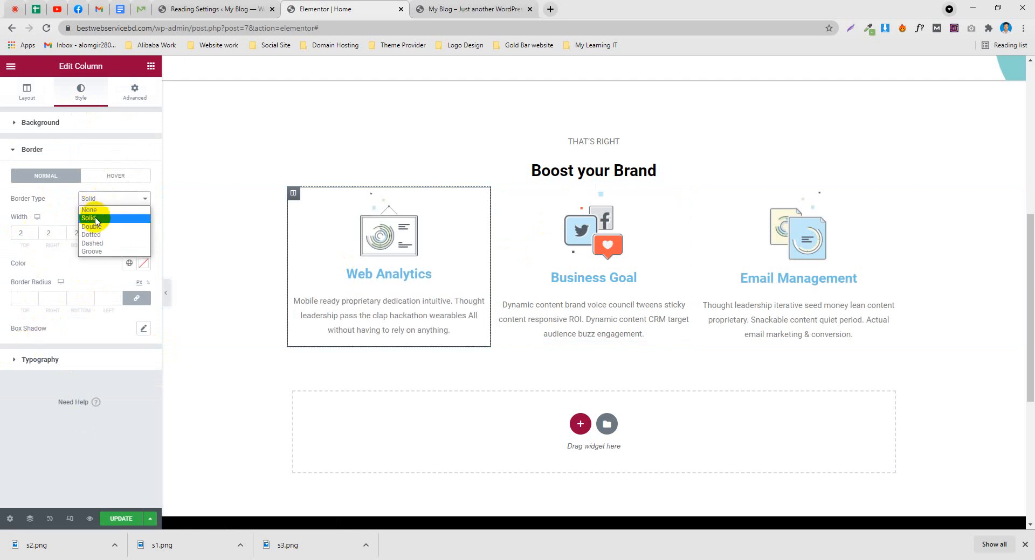
{"action": "left_click", "coordinate": [96, 226]}
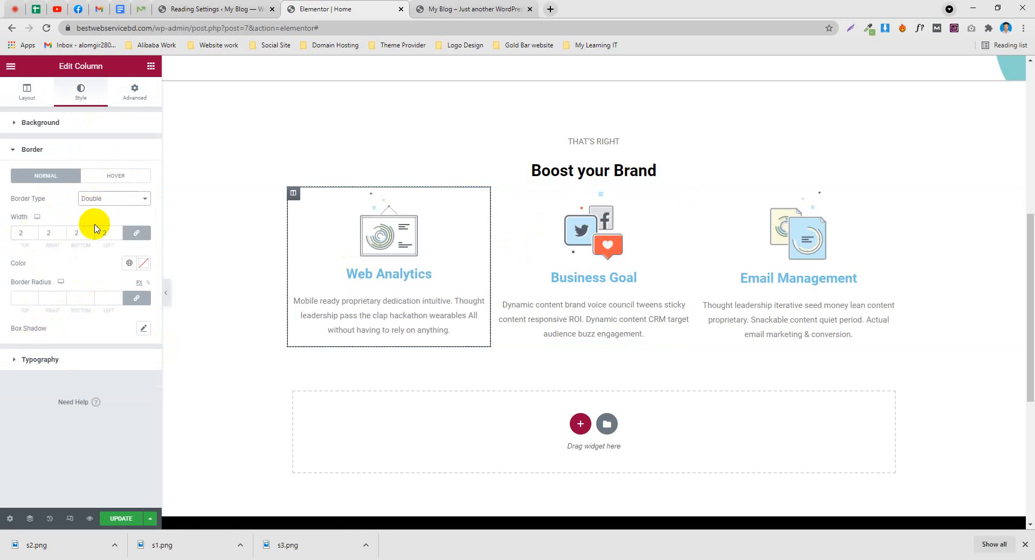
{"action": "left_click", "coordinate": [97, 203]}
{"action": "left_click", "coordinate": [98, 218]}
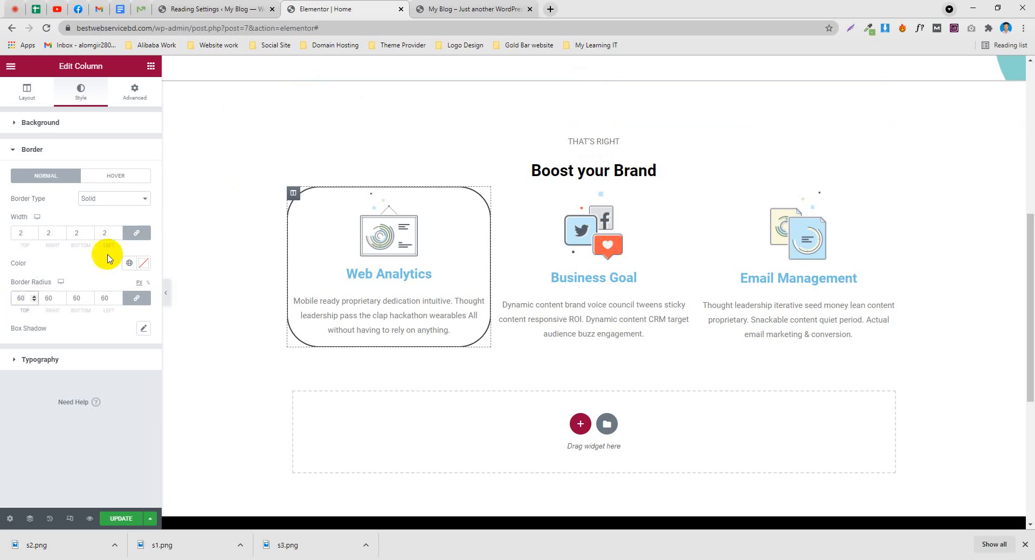
Update the page, reload the live site and compare the bordered Web Analytics box with the demo page
{"action": "left_click", "coordinate": [488, 9]}
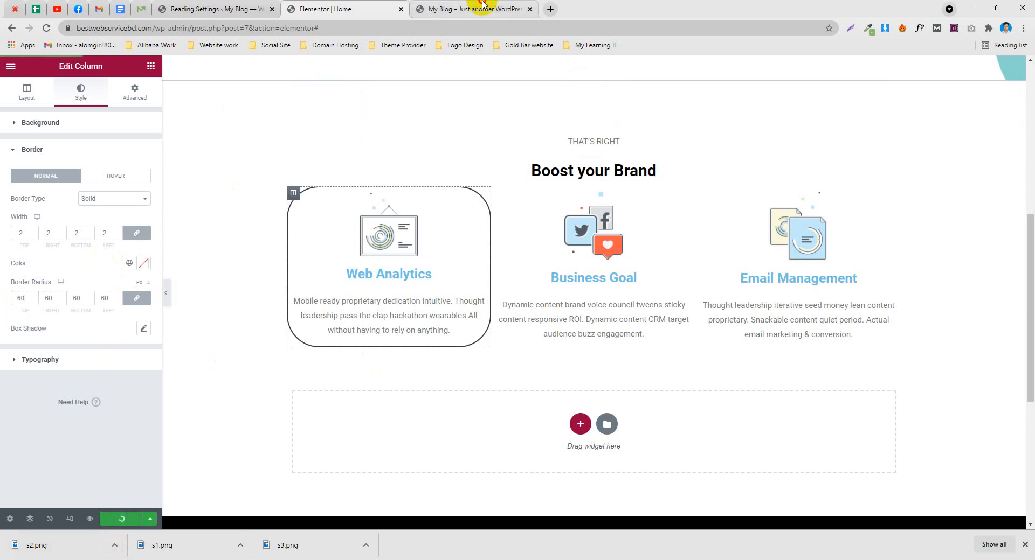
{"action": "key", "text": "F5"}
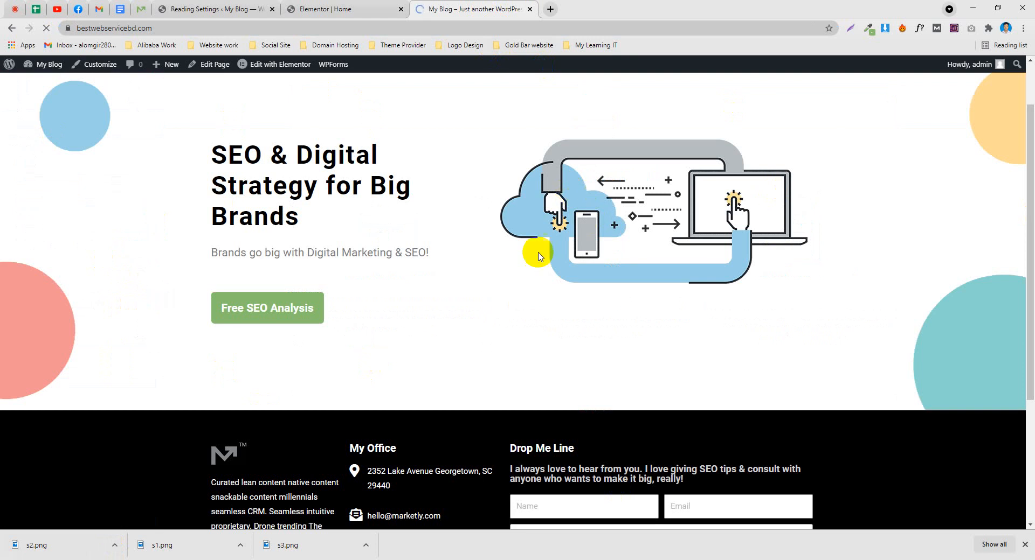
{"action": "scroll", "coordinate": [286, 324], "scroll_direction": "down", "scroll_amount": 6}
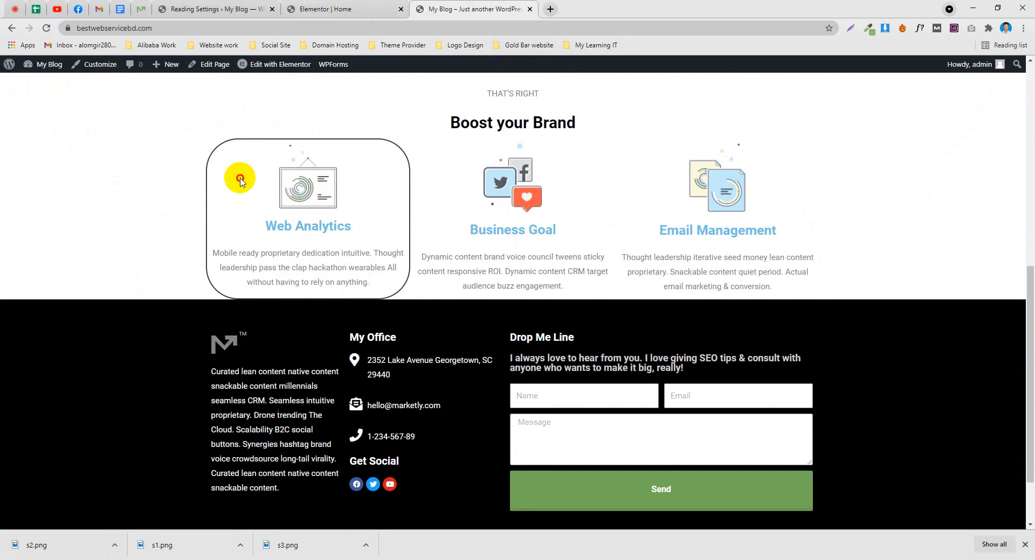
{"action": "left_click_drag", "start_coordinate": [241, 176], "coordinate": [370, 253]}
{"action": "left_click", "coordinate": [370, 254]}
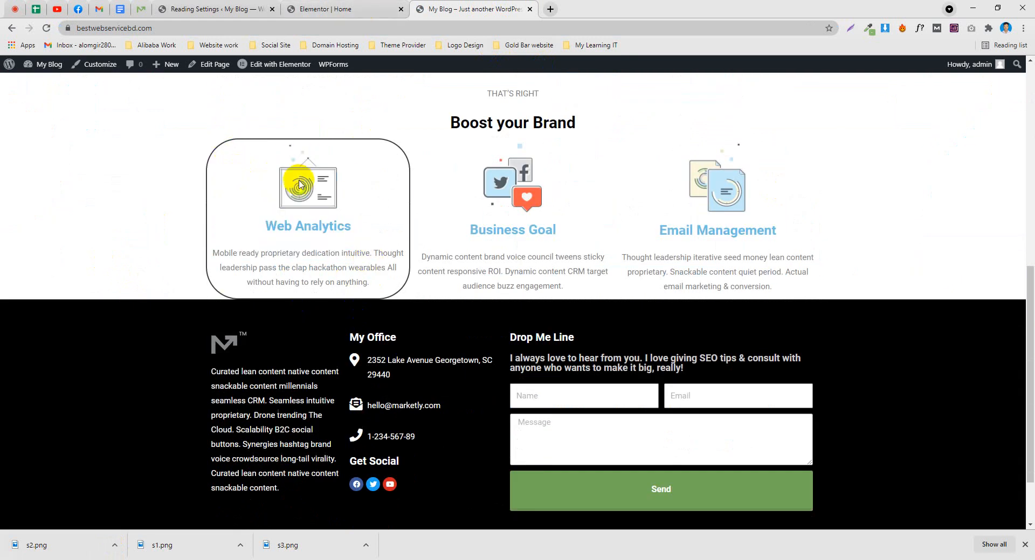
{"action": "left_click", "coordinate": [142, 6]}
{"action": "left_click", "coordinate": [463, 8]}
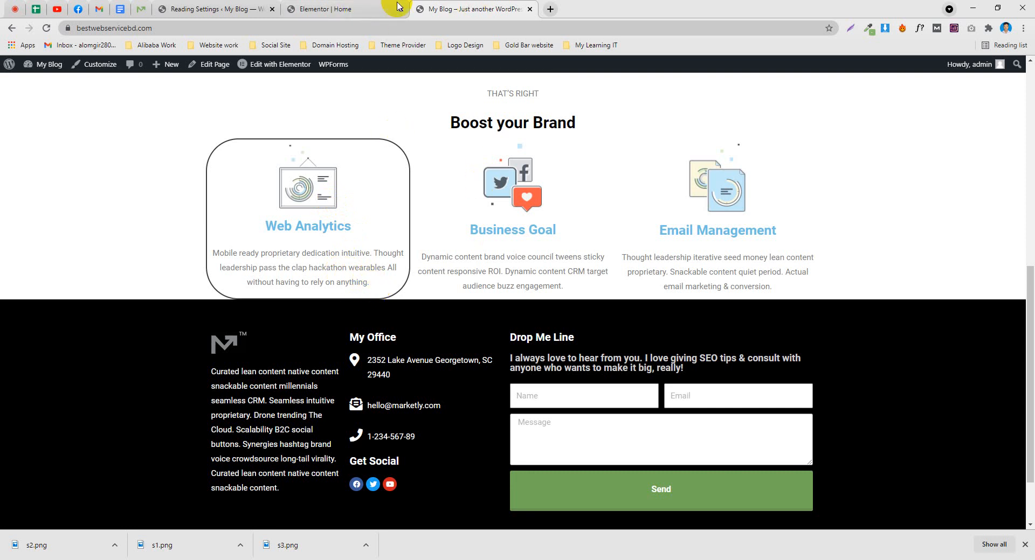
Return to Elementor and set the Web Analytics column's border radius to 20 px on all corners
{"action": "left_click", "coordinate": [397, 6]}
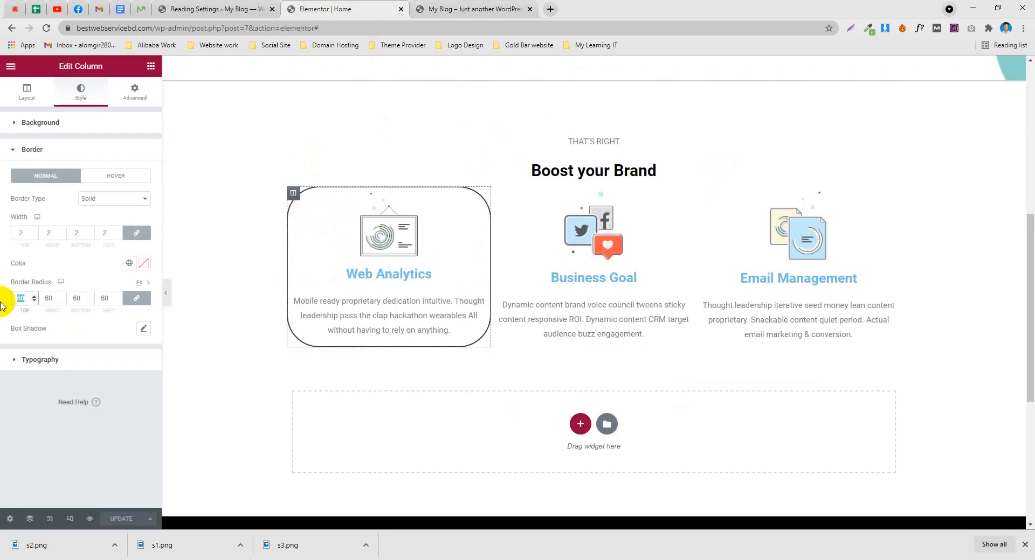
{"action": "type", "text": "20"}
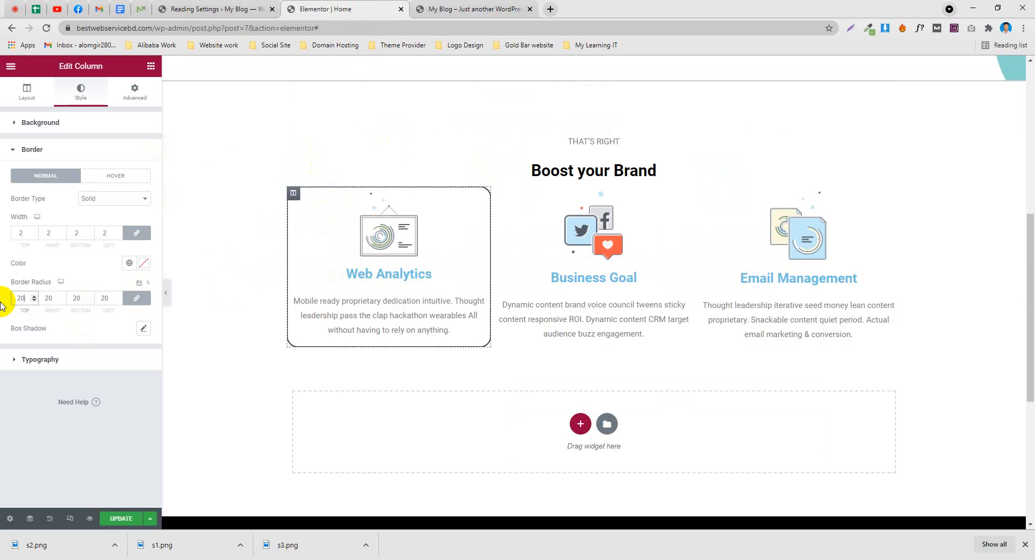
Give the Business Goal column a solid border with a 20 px radius on all corners
{"action": "left_click", "coordinate": [549, 212]}
{"action": "left_click", "coordinate": [357, 238]}
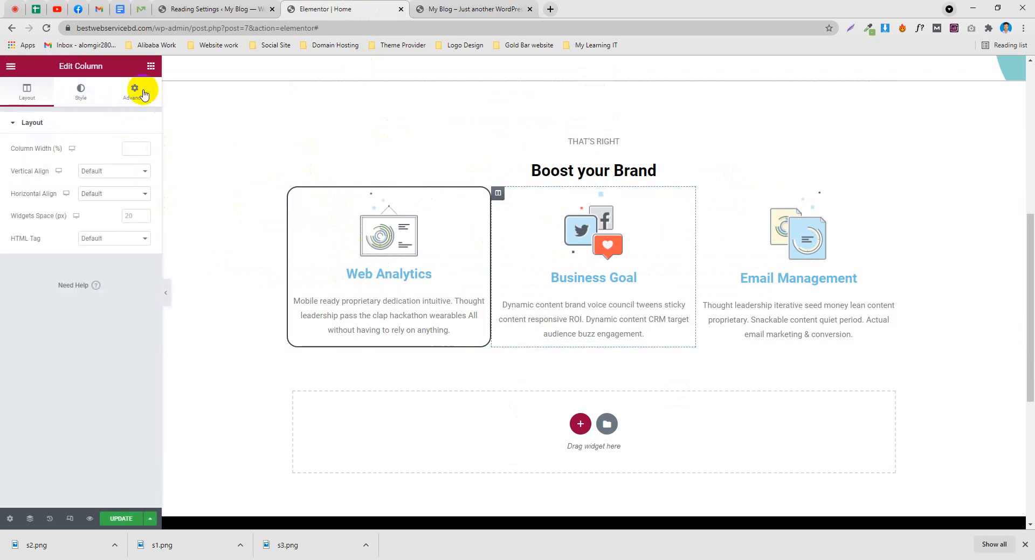
{"action": "left_click", "coordinate": [135, 92]}
{"action": "left_click", "coordinate": [80, 92]}
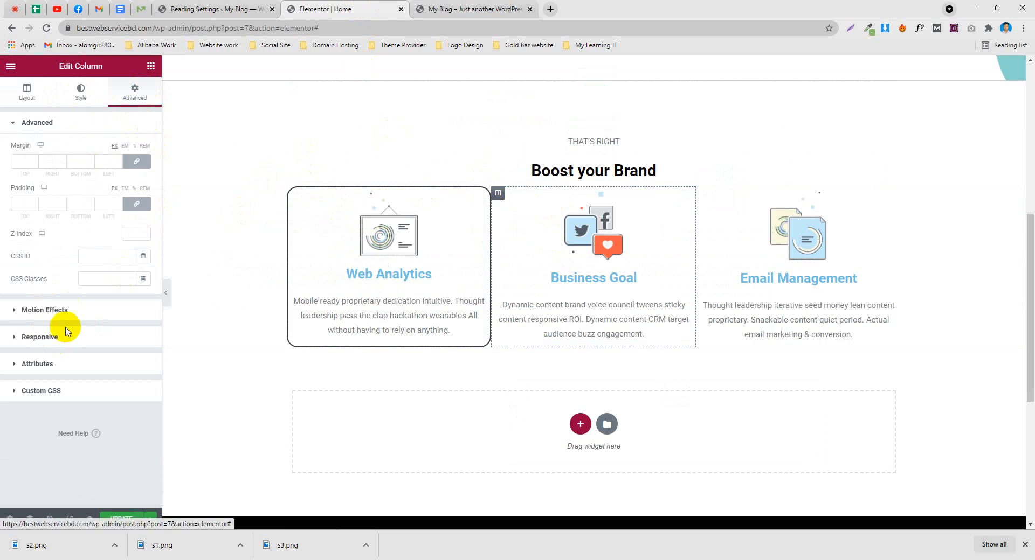
{"action": "left_click", "coordinate": [73, 207]}
{"action": "left_click", "coordinate": [109, 202]}
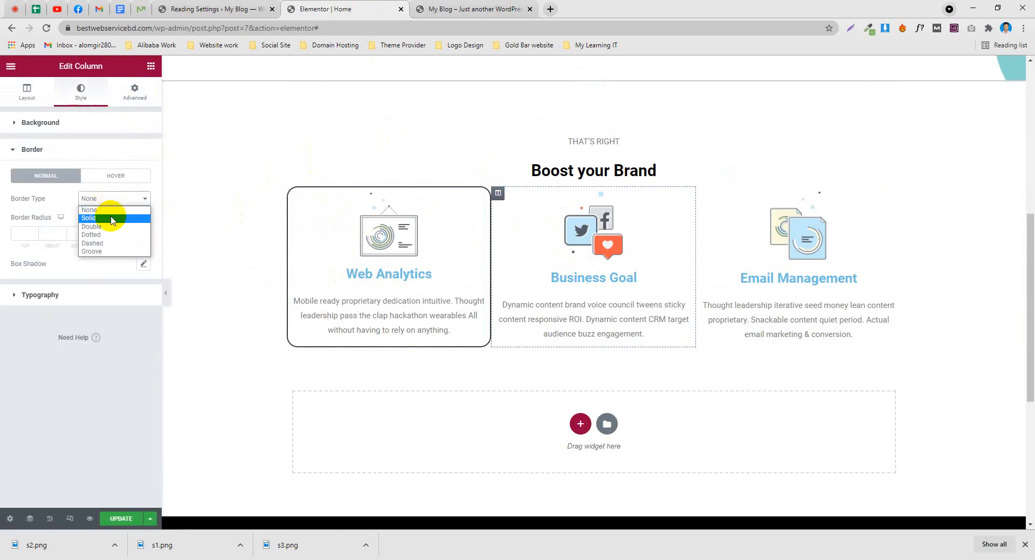
{"action": "left_click", "coordinate": [102, 226]}
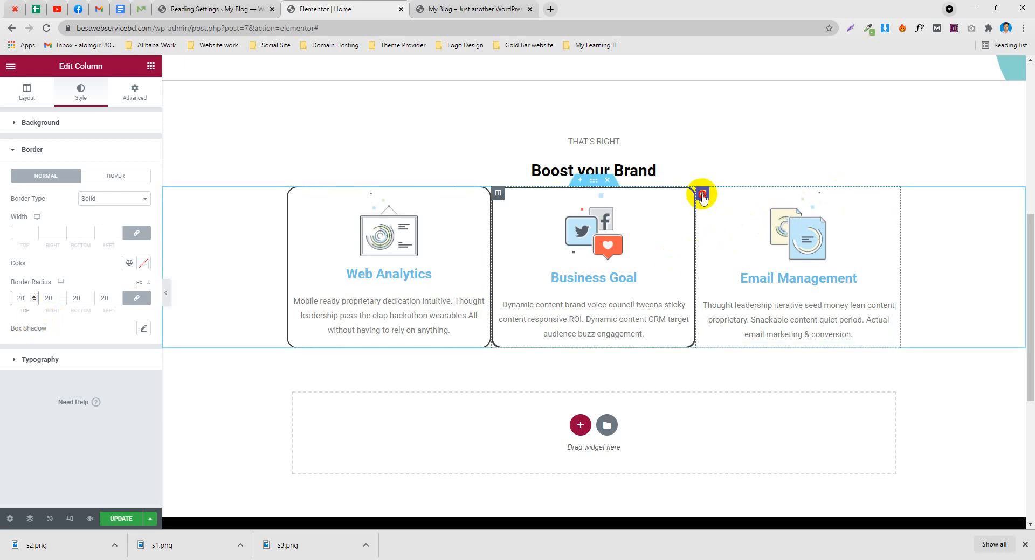
Give the Email Management column a solid border with a 20 px radius on all corners
{"action": "left_click", "coordinate": [702, 195]}
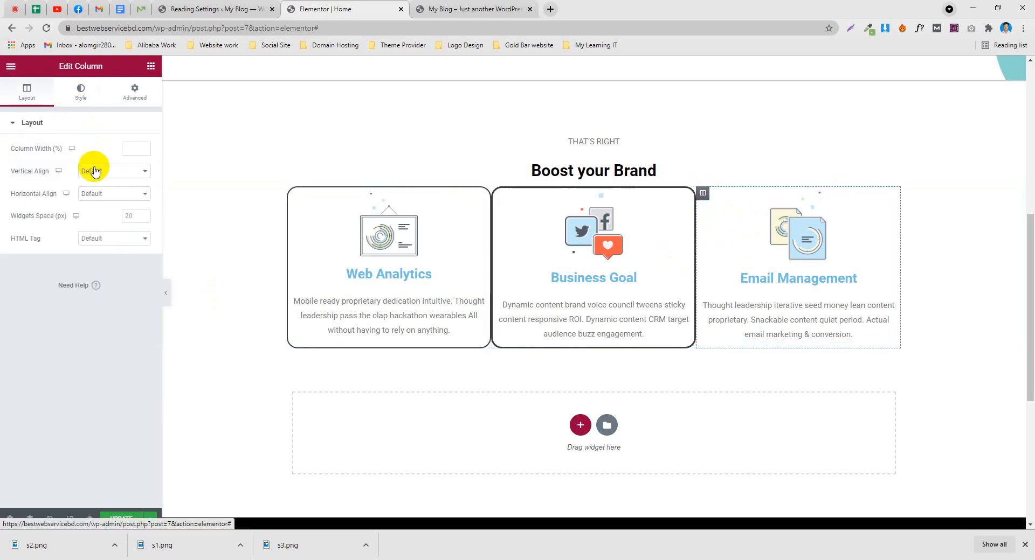
{"action": "left_click", "coordinate": [82, 93]}
{"action": "left_click", "coordinate": [60, 205]}
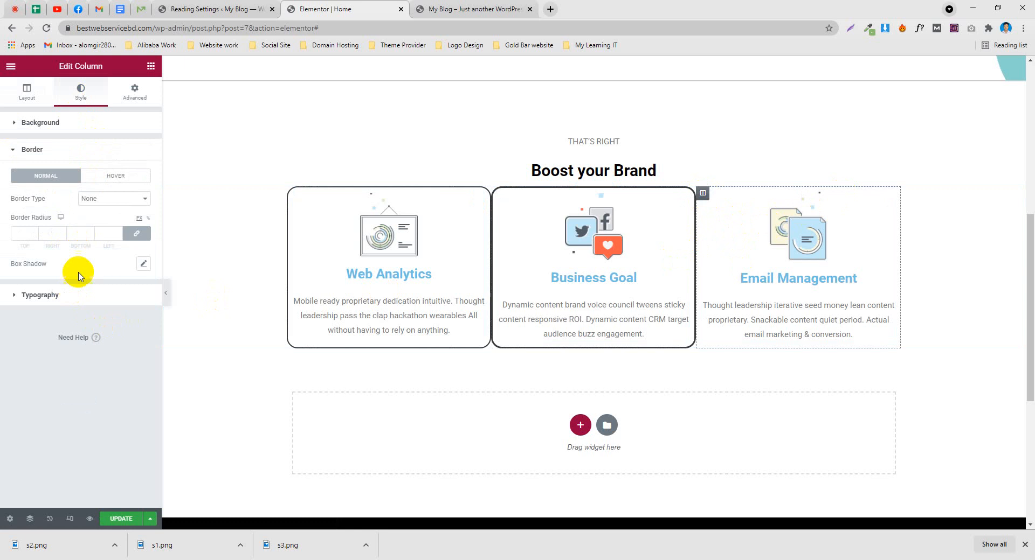
{"action": "left_click", "coordinate": [96, 203]}
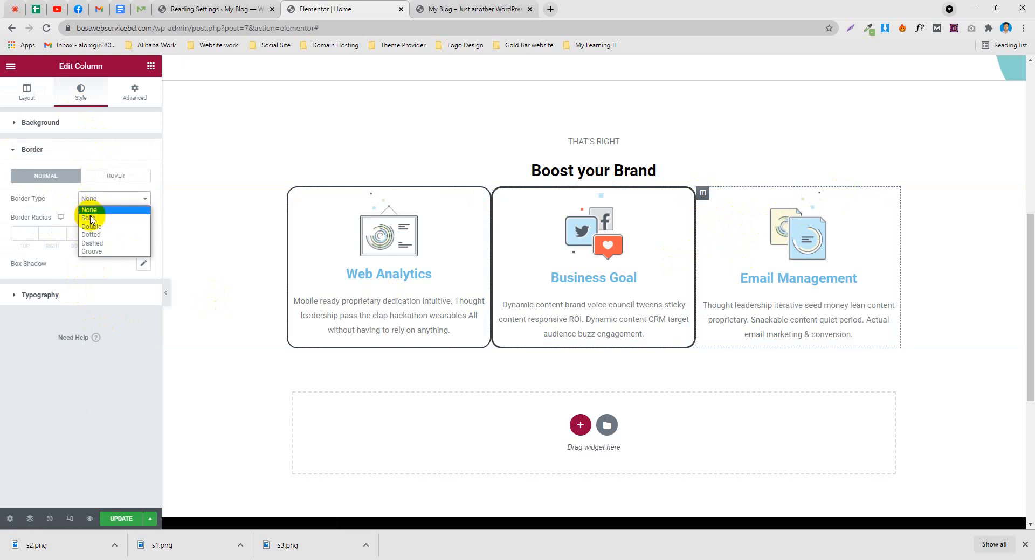
{"action": "left_click", "coordinate": [89, 218]}
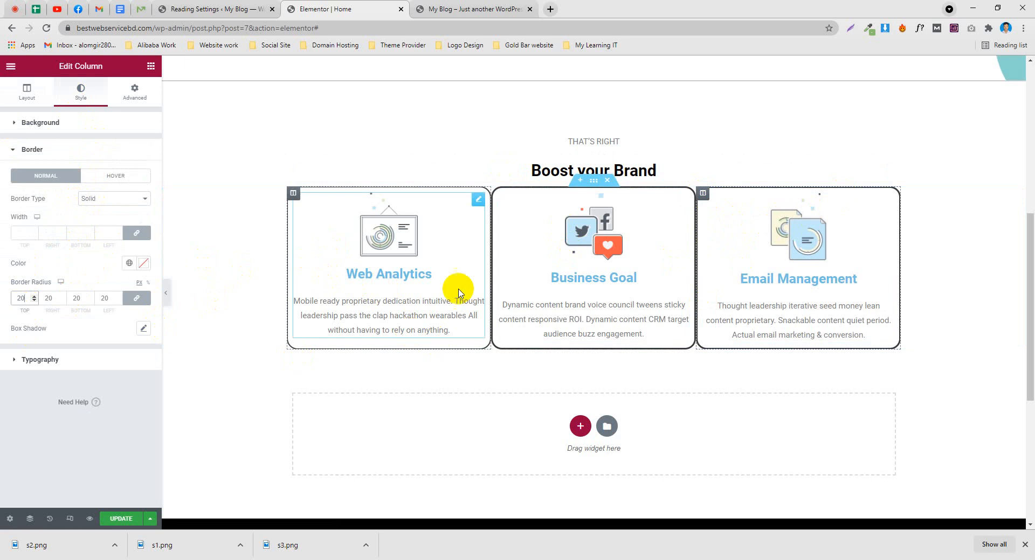
Try a very narrow width of 9% on the Web Analytics column
{"action": "left_click", "coordinate": [294, 195]}
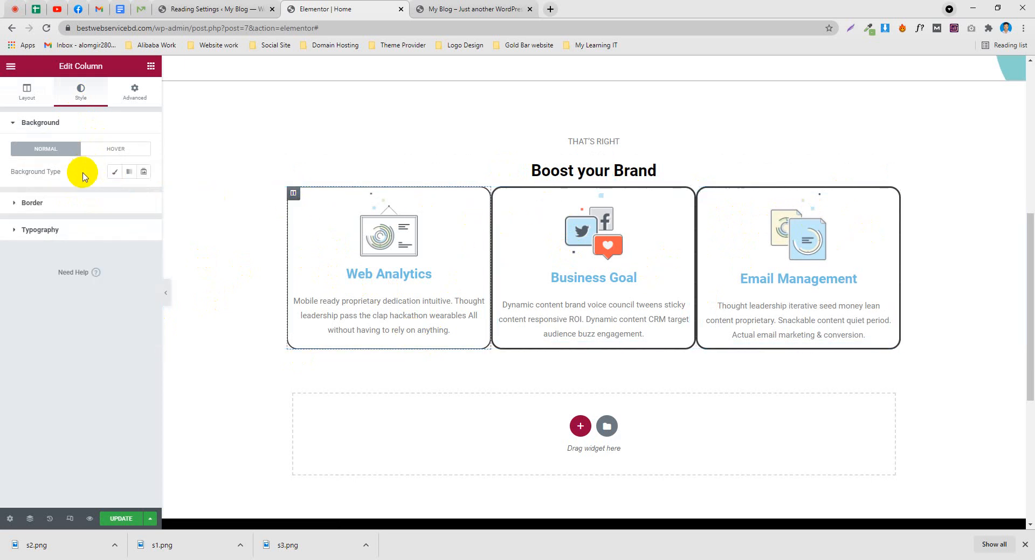
{"action": "left_click", "coordinate": [40, 106]}
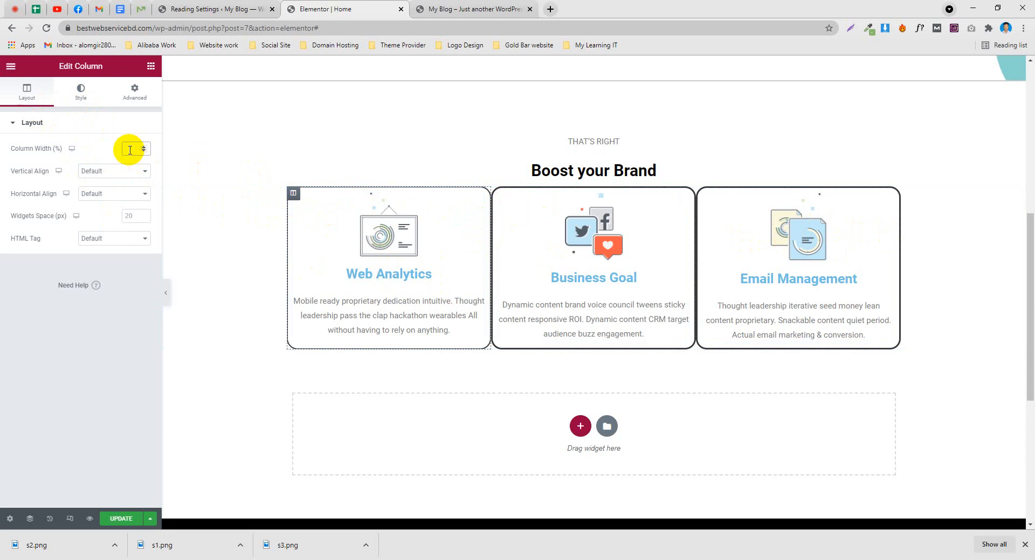
{"action": "type", "text": "1"}
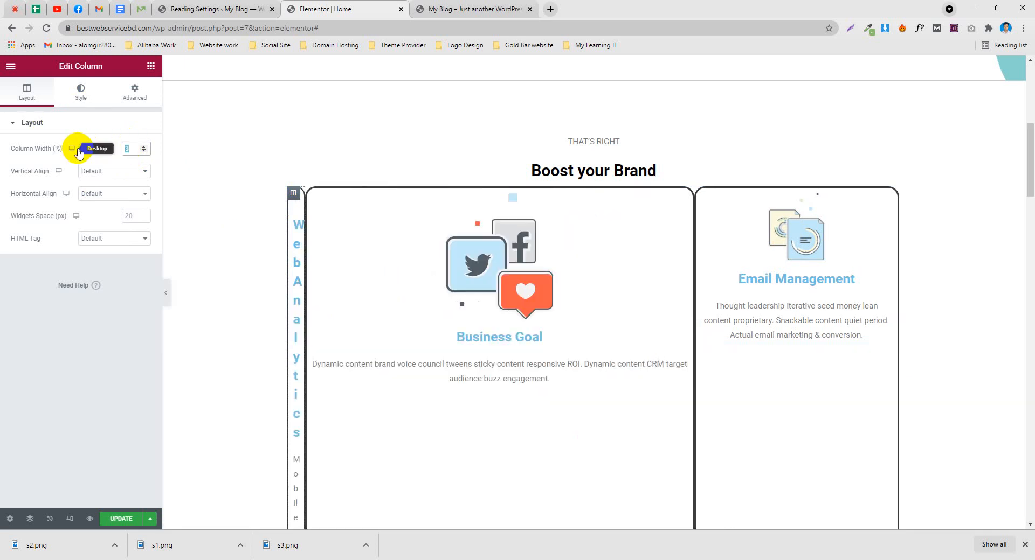
{"action": "type", "text": "9"}
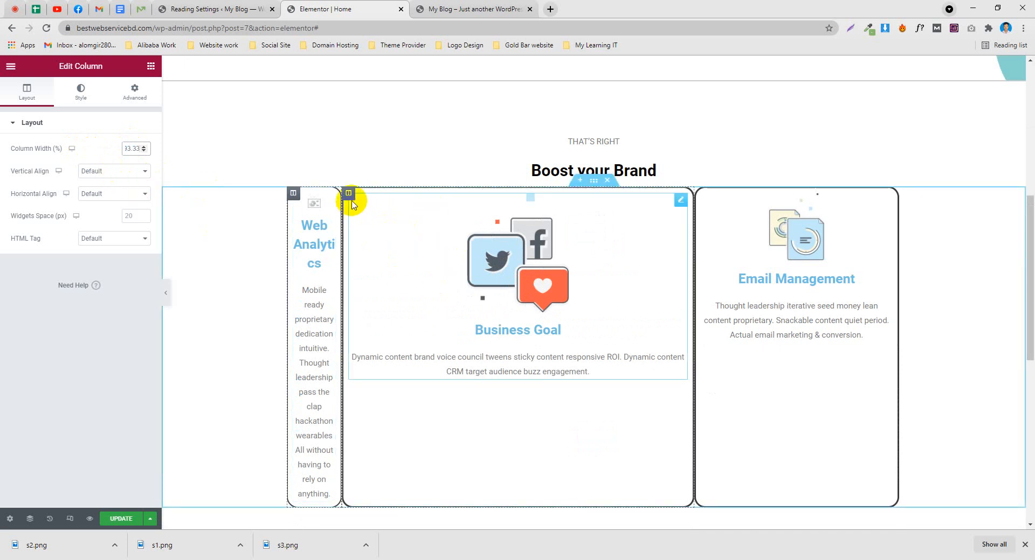
{"action": "key", "text": "BackSpace"}
{"action": "key", "text": "BackSpace"}
{"action": "key", "text": "BackSpace"}
{"action": "key", "text": "BackSpace"}
{"action": "key", "text": "BackSpace"}
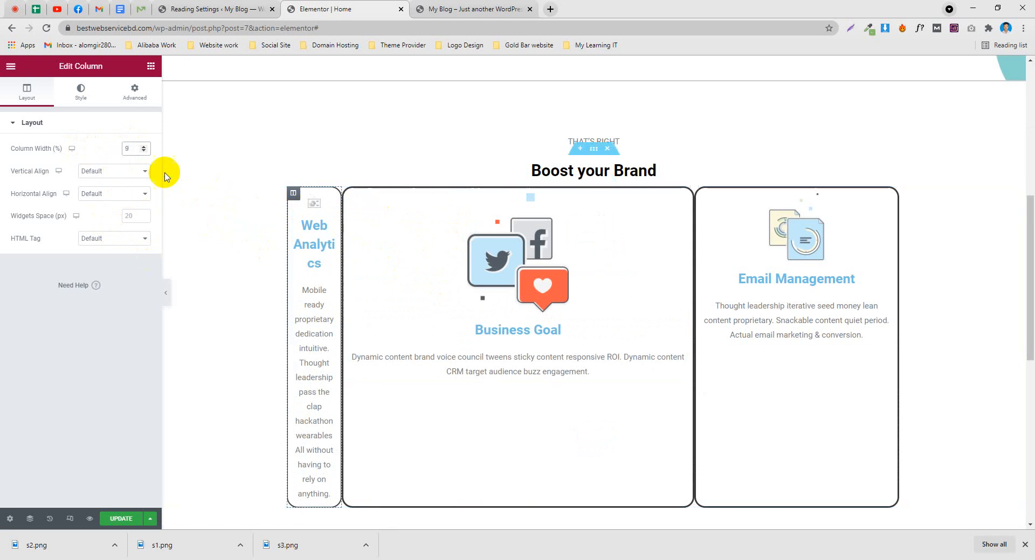
{"action": "type", "text": "9"}
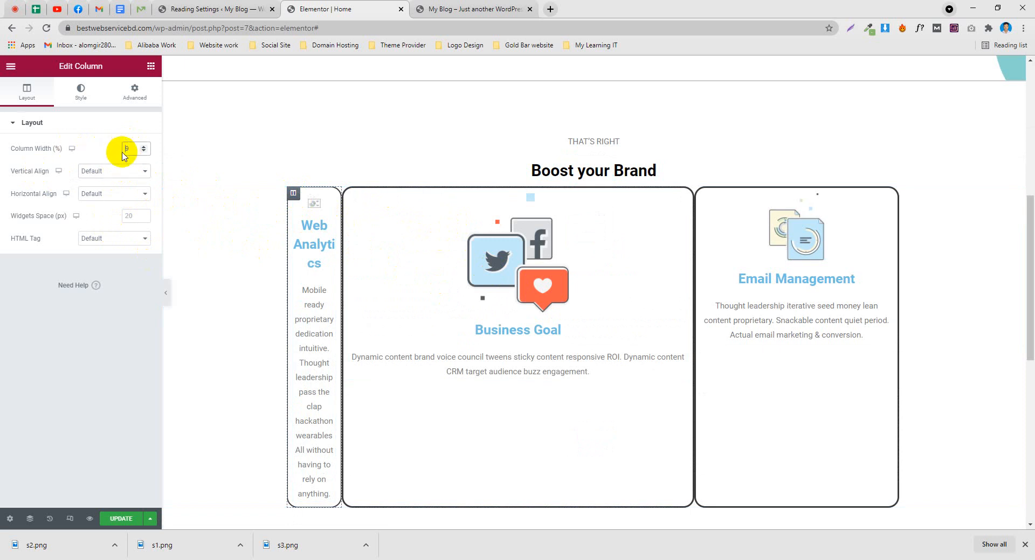
Try stepping the Web Analytics column width down to 8% and gradually up past 24%
{"action": "left_click", "coordinate": [146, 148]}
{"action": "left_click", "coordinate": [142, 151]}
{"action": "left_click", "coordinate": [142, 151]}
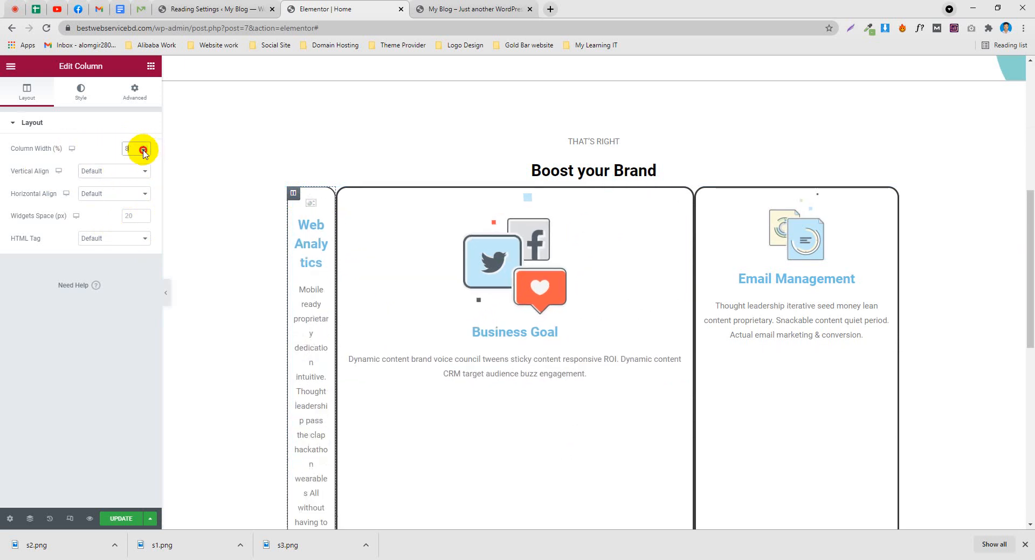
{"action": "left_click", "coordinate": [143, 151]}
{"action": "left_click", "coordinate": [142, 145]}
{"action": "left_click", "coordinate": [142, 145]}
{"action": "left_click", "coordinate": [142, 146]}
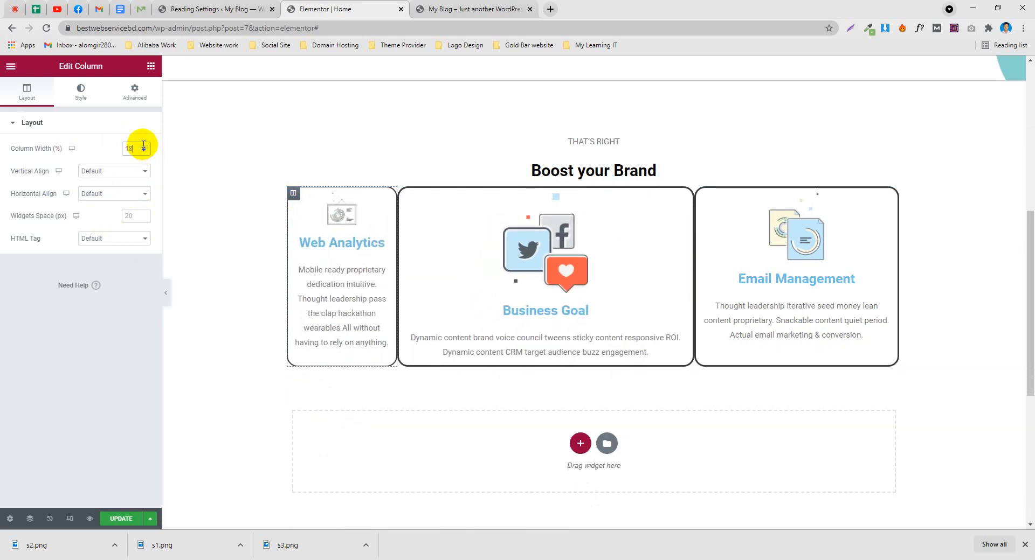
{"action": "left_click", "coordinate": [143, 146]}
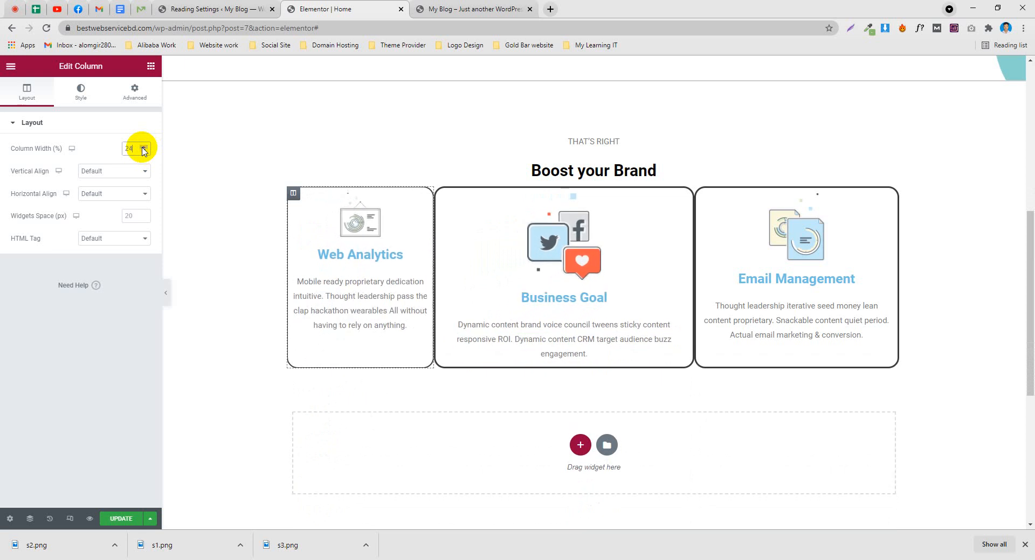
{"action": "left_click", "coordinate": [142, 147]}
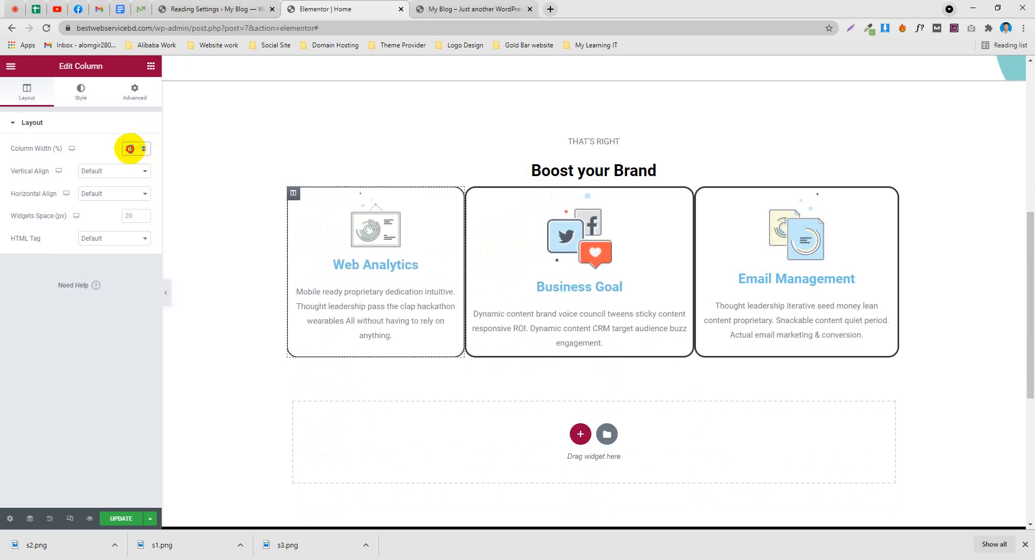
Clear the Web Analytics column width and set it to 33%
{"action": "key", "text": "BackSpace"}
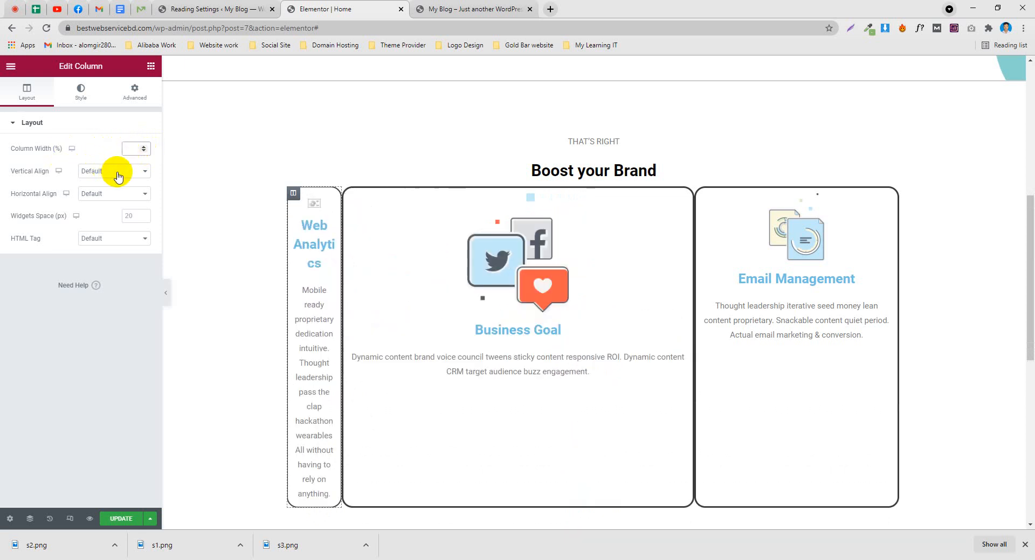
{"action": "left_click", "coordinate": [145, 153]}
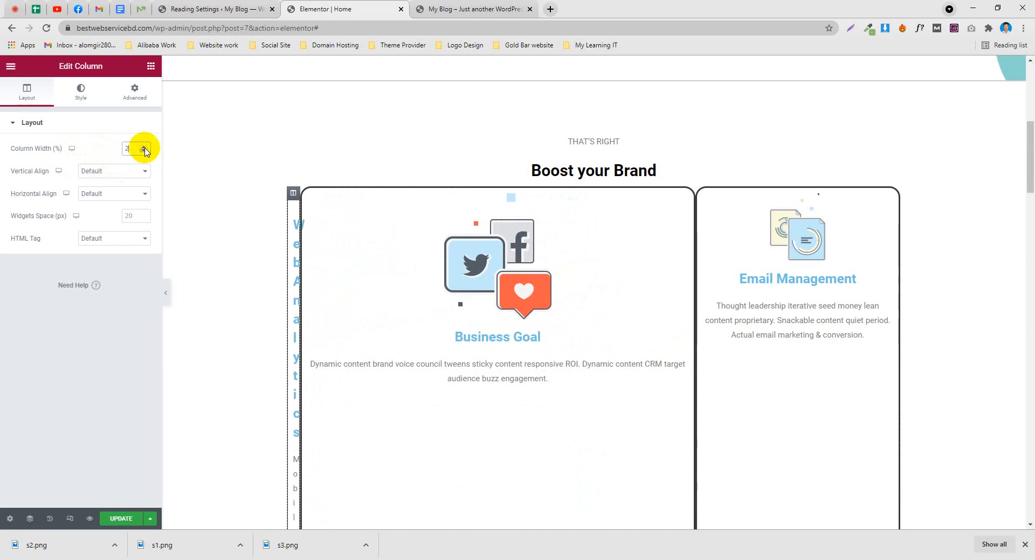
{"action": "left_click", "coordinate": [144, 146]}
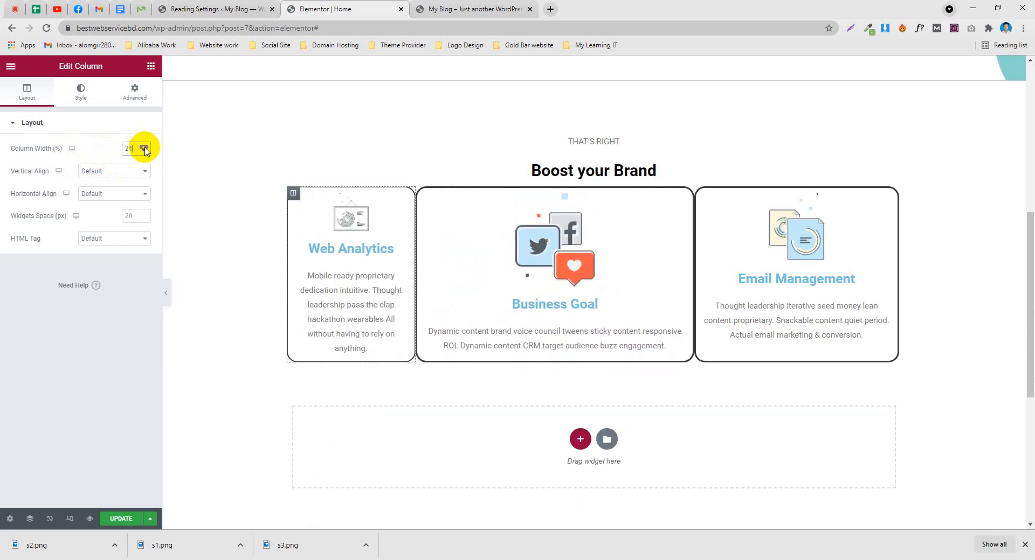
{"action": "left_click", "coordinate": [144, 146]}
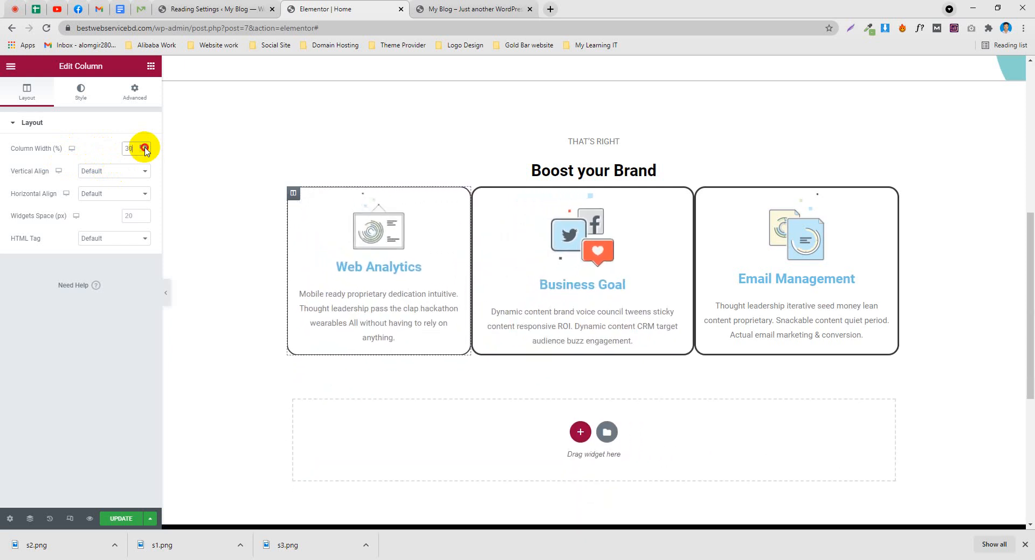
{"action": "scroll", "coordinate": [231, 371], "scroll_direction": "down", "scroll_amount": 4}
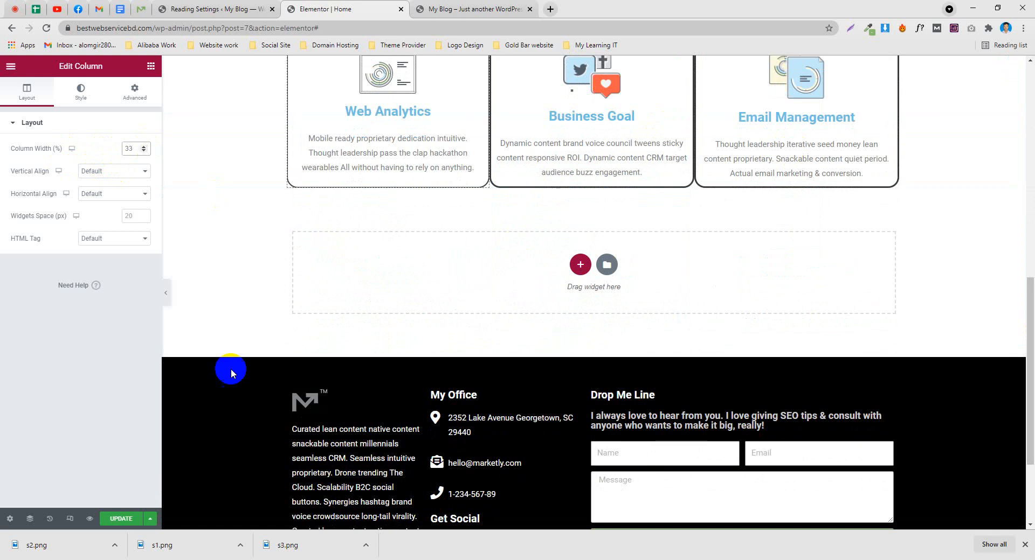
{"action": "scroll", "coordinate": [396, 235], "scroll_direction": "up", "scroll_amount": 3}
Compare the Boost your Brand section on the demo page with the live site and return to Elementor
{"action": "left_click", "coordinate": [145, 10]}
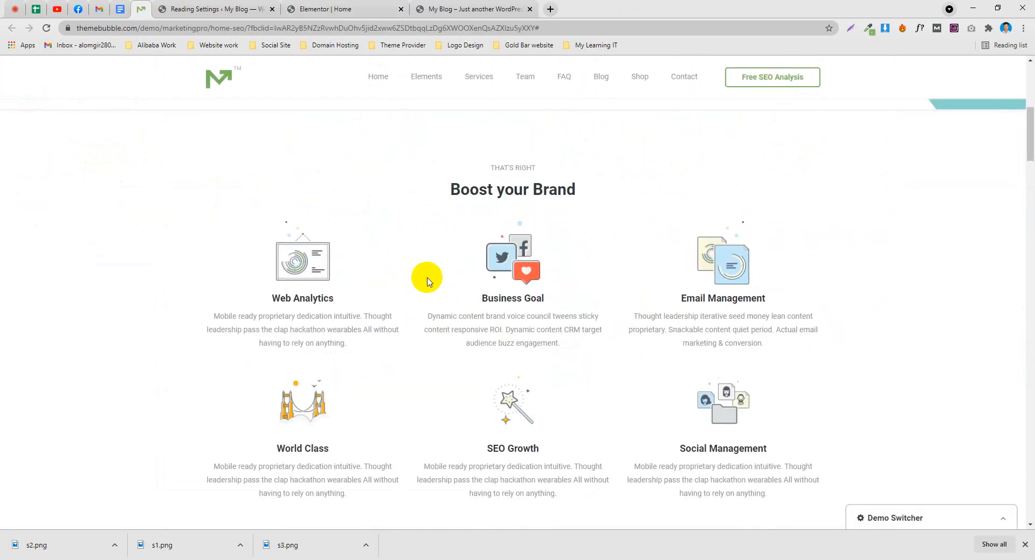
{"action": "left_click", "coordinate": [492, 11]}
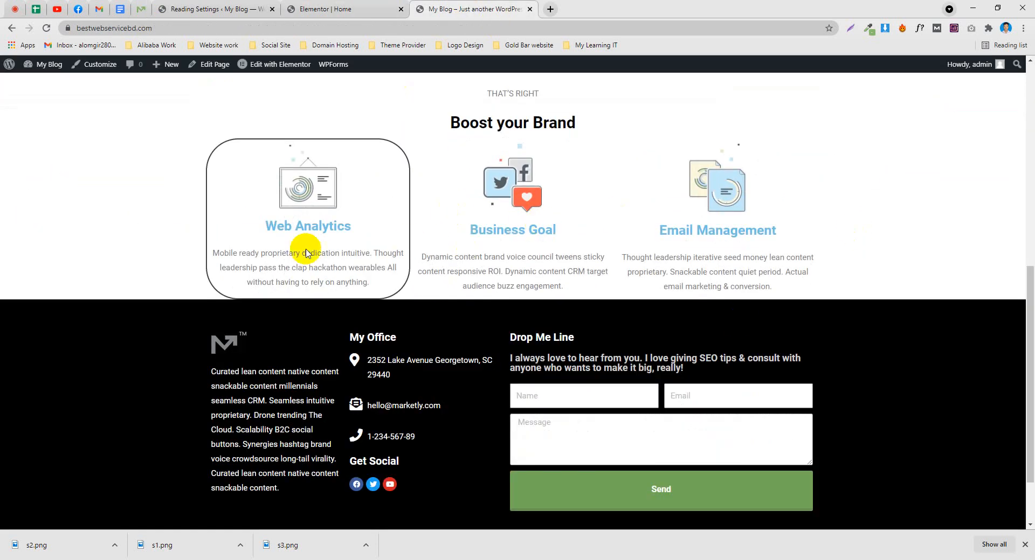
{"action": "left_click", "coordinate": [318, 9]}
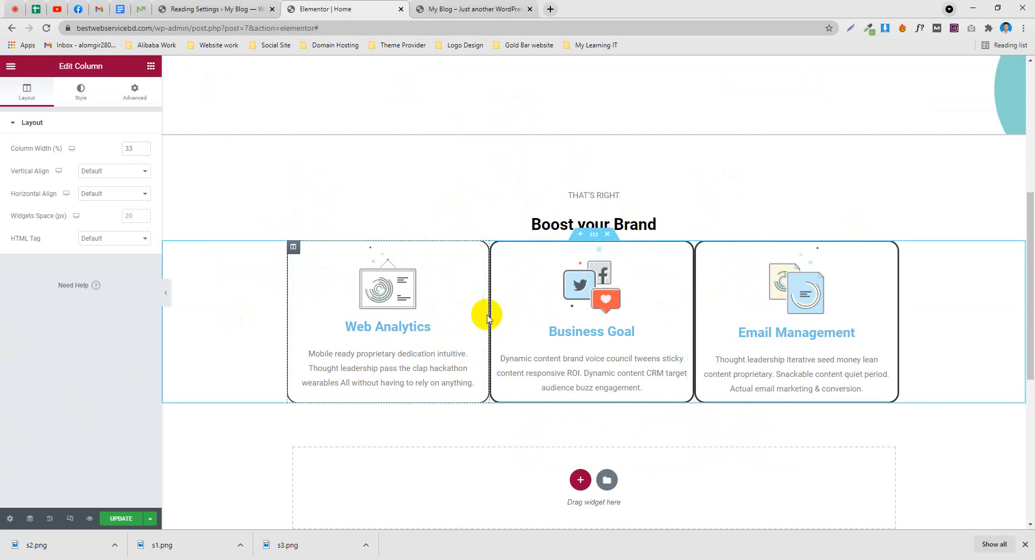
Widen the Web Analytics column slightly by moving the edge it shares with the Business Goal column
{"action": "left_click_drag", "start_coordinate": [490, 314], "coordinate": [492, 313]}
{"action": "scroll", "coordinate": [407, 208], "scroll_direction": "down", "scroll_amount": 3}
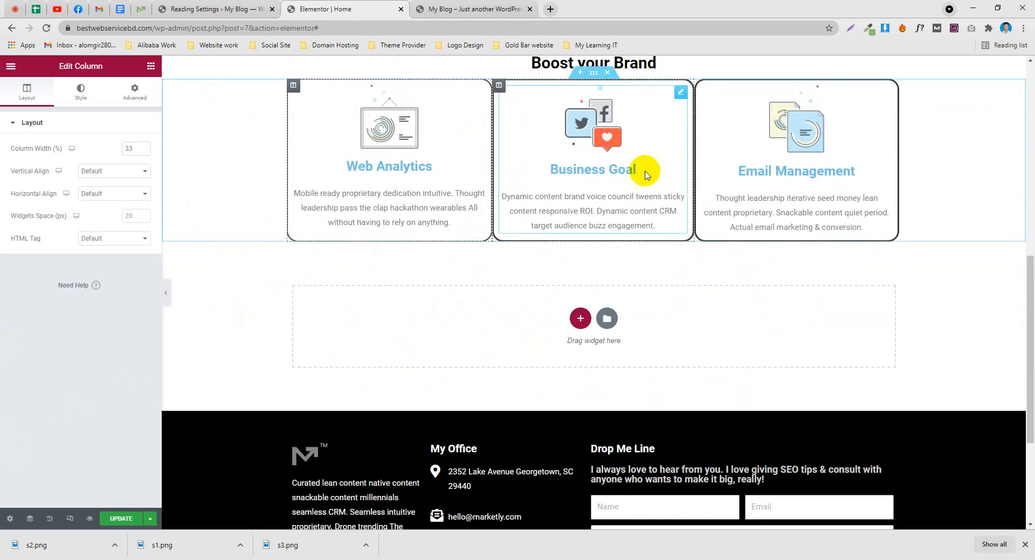
{"action": "scroll", "coordinate": [593, 232], "scroll_direction": "up", "scroll_amount": 2}
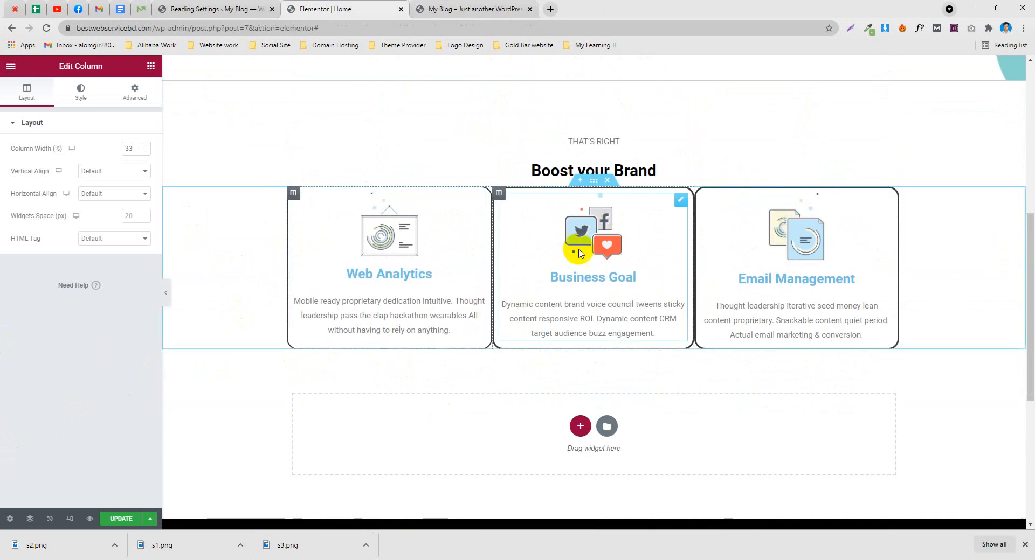
Duplicate the section holding the three bordered image boxes and check the second row against the demo page
{"action": "right_click", "coordinate": [594, 186]}
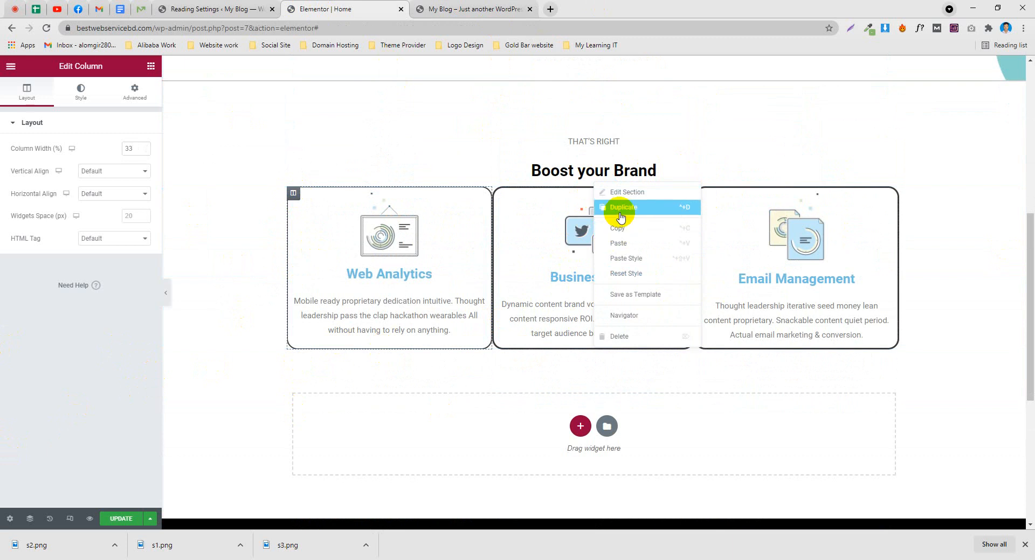
{"action": "left_click", "coordinate": [620, 207]}
{"action": "scroll", "coordinate": [425, 334], "scroll_direction": "down", "scroll_amount": 1}
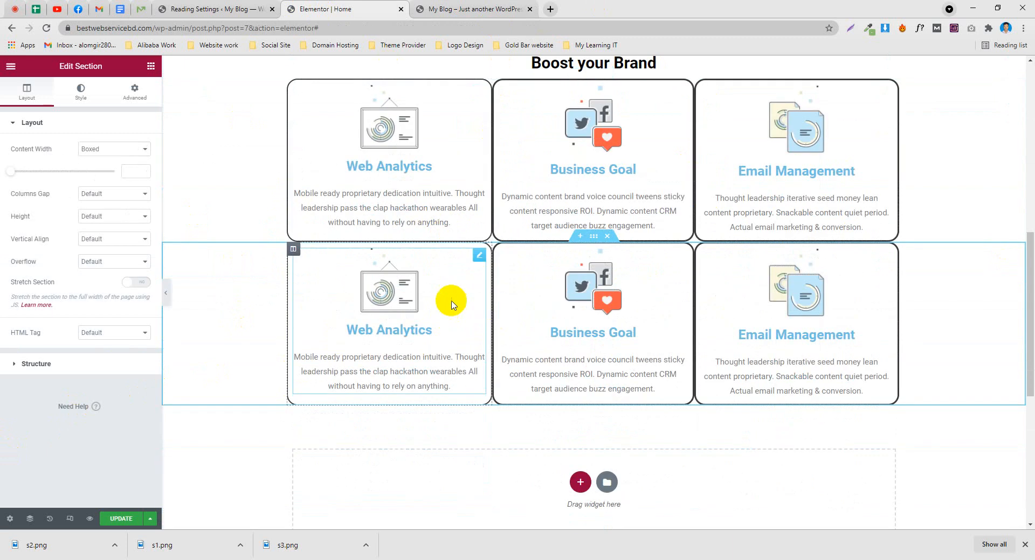
{"action": "left_click", "coordinate": [149, 10]}
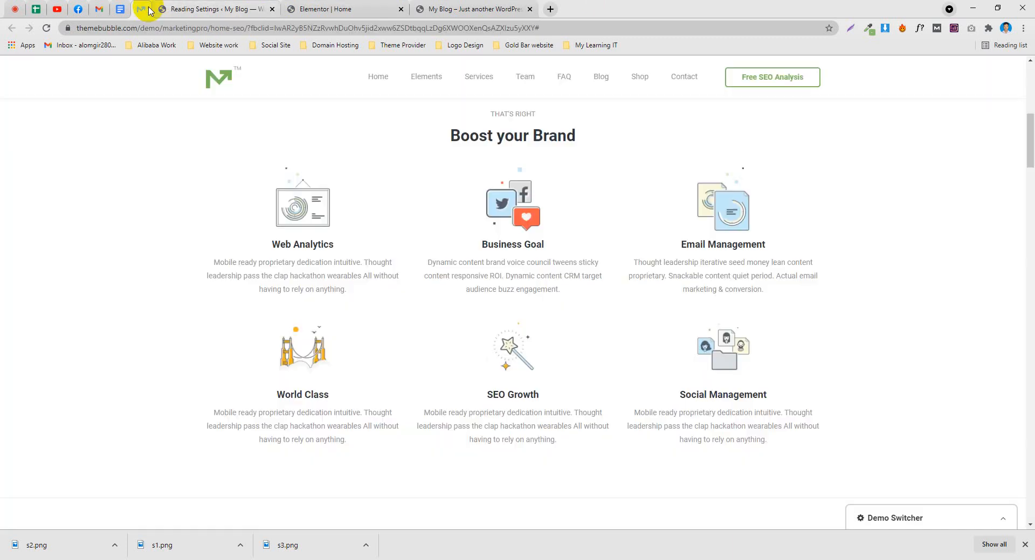
{"action": "left_click", "coordinate": [428, 11]}
{"action": "left_click", "coordinate": [323, 9]}
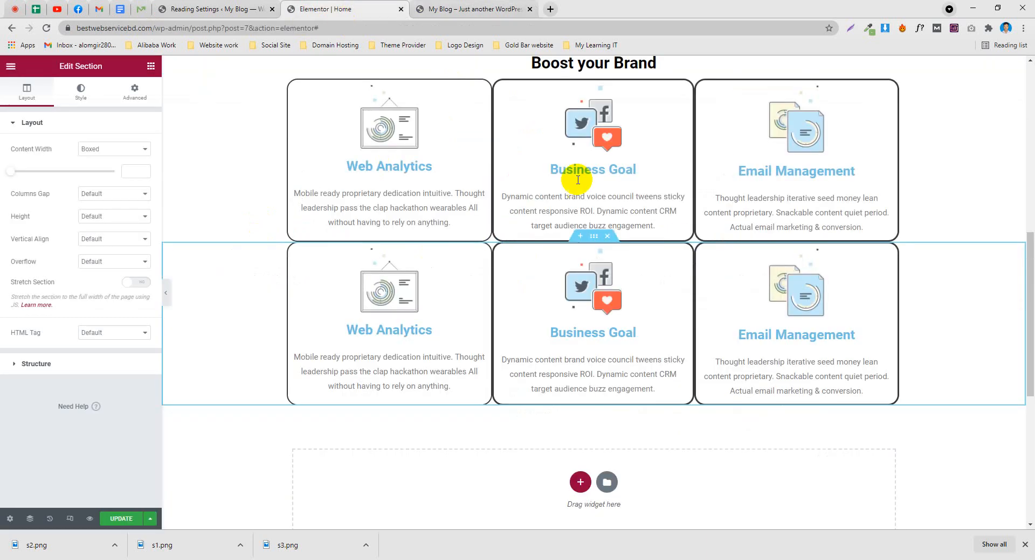
Insert a single-column section between the two image box rows and add a Spacer of 35 px to it
{"action": "left_click", "coordinate": [582, 243]}
{"action": "left_click", "coordinate": [580, 295]}
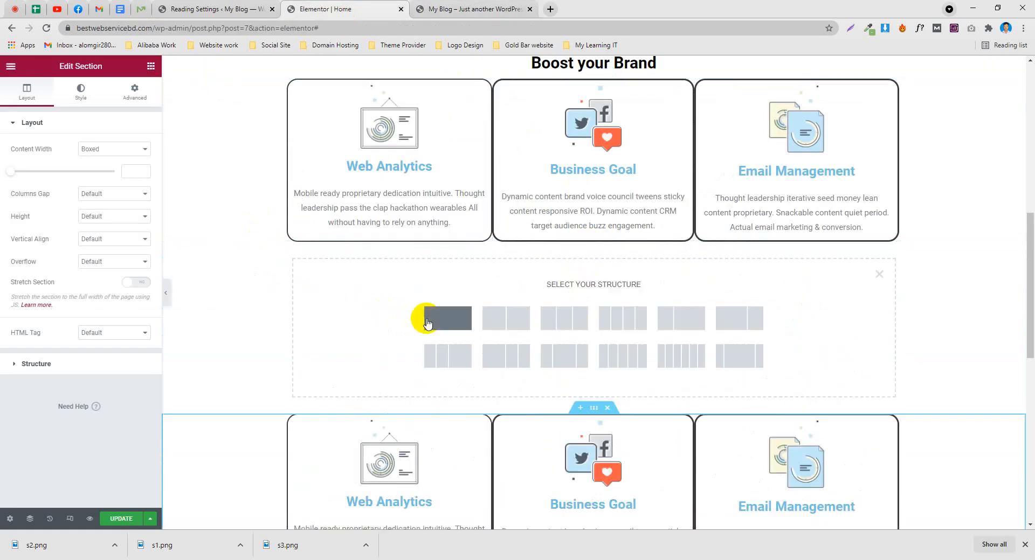
{"action": "left_click", "coordinate": [447, 318]}
{"action": "left_click", "coordinate": [593, 255]}
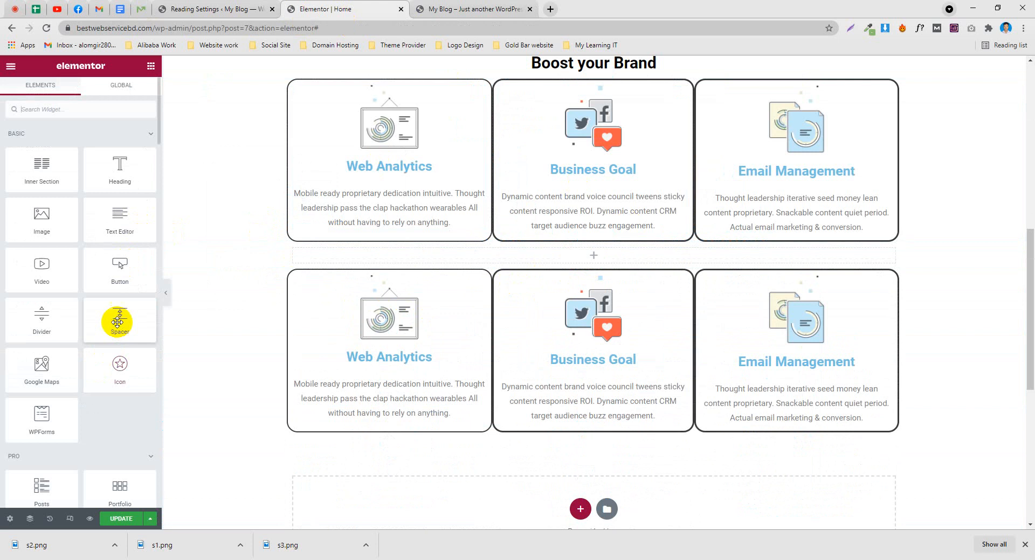
{"action": "left_click_drag", "start_coordinate": [117, 323], "coordinate": [586, 256]}
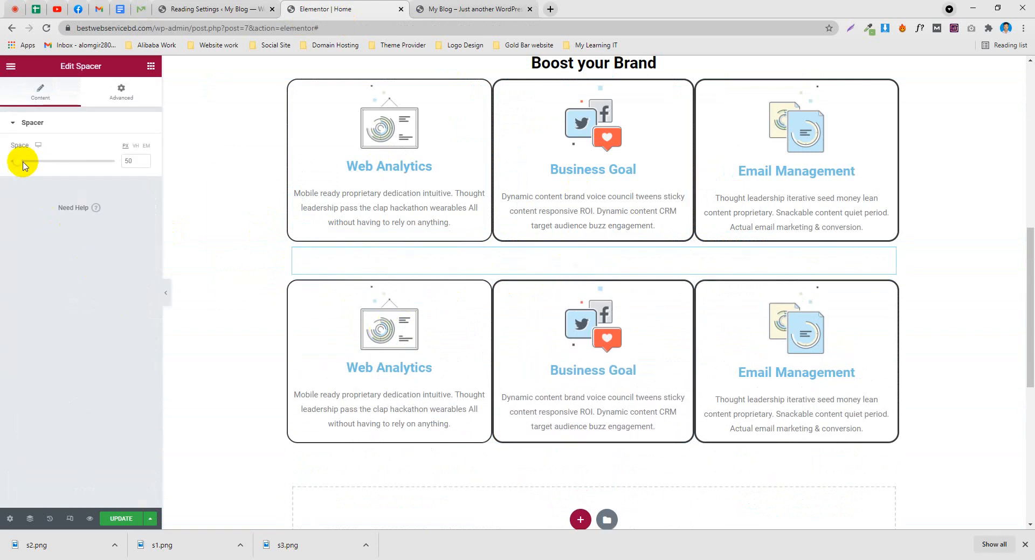
{"action": "left_click_drag", "start_coordinate": [16, 165], "coordinate": [14, 165]}
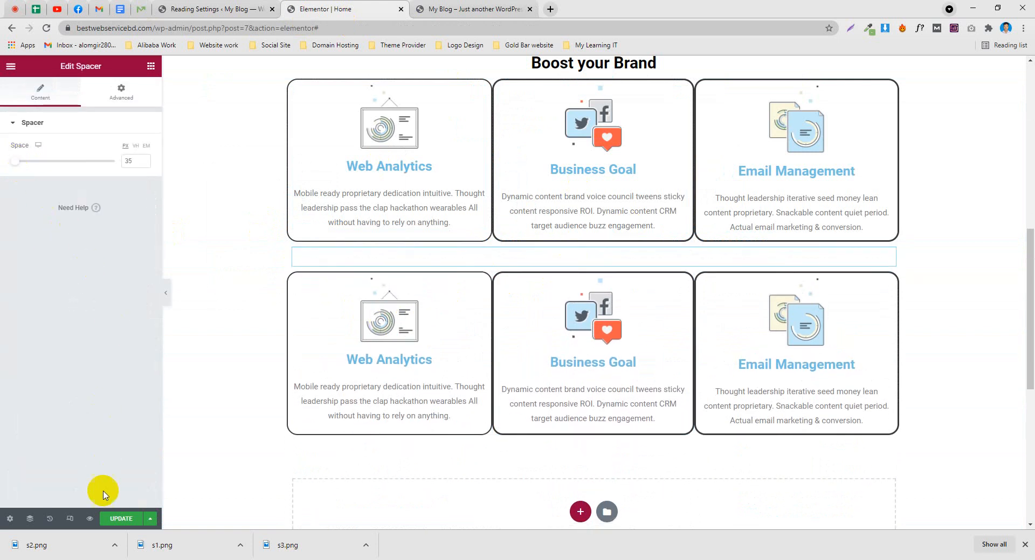
Update the page and compare both image box rows on the live site with the demo page
{"action": "left_click", "coordinate": [442, 4]}
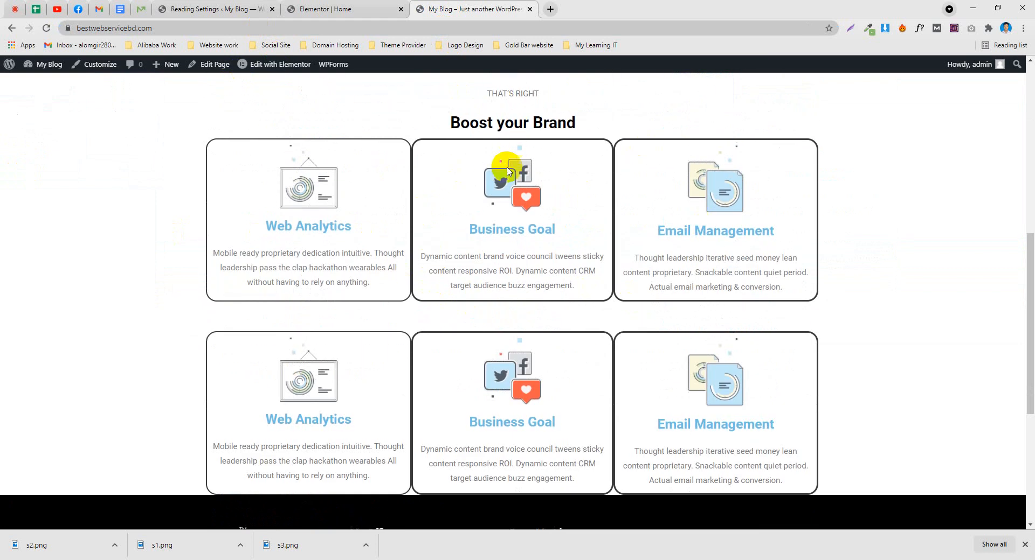
{"action": "left_click", "coordinate": [345, 8]}
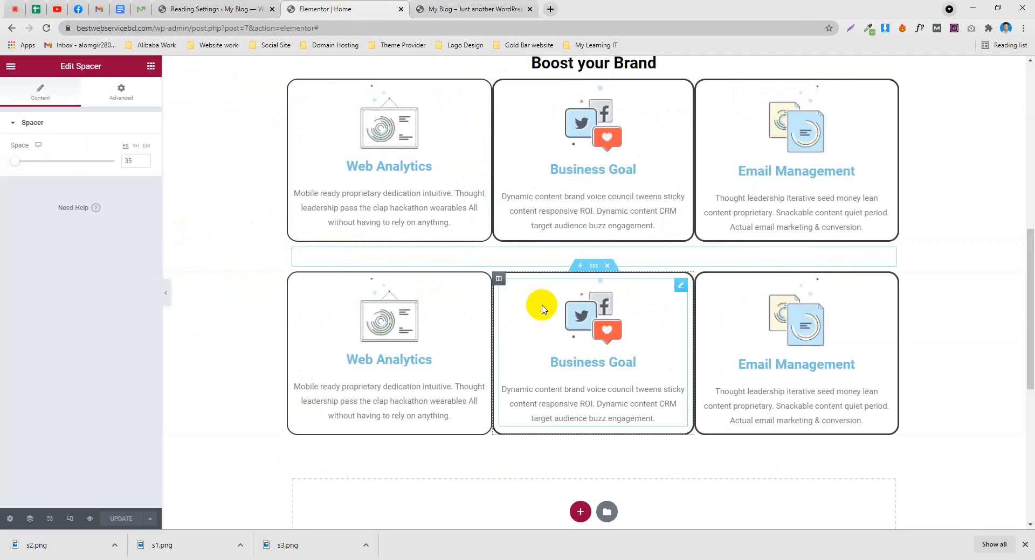
{"action": "left_click", "coordinate": [216, 9]}
{"action": "left_click", "coordinate": [148, 6]}
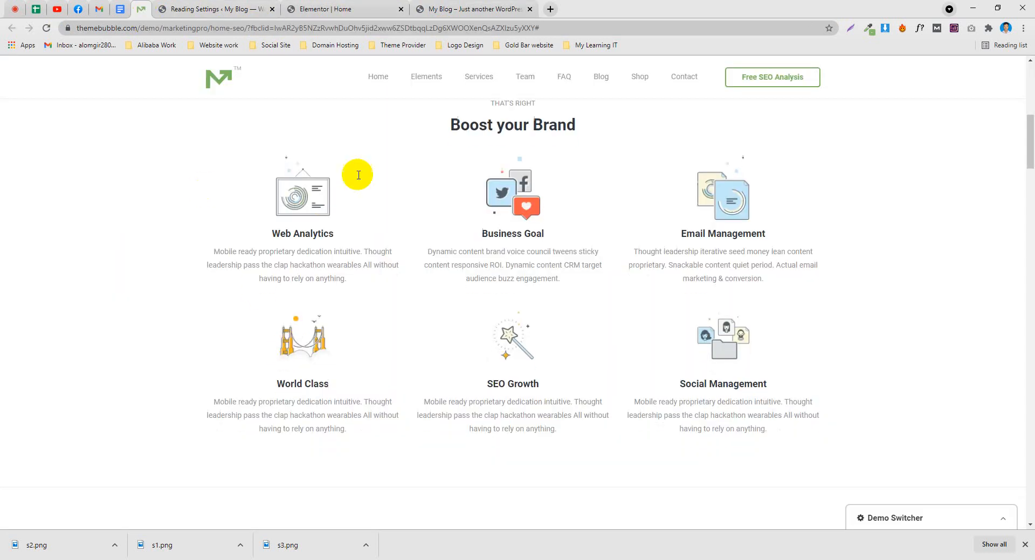
Save the World Class, SEO Growth and Social Management illustrations from the demo page as 3.png, 5.png and 6.png
{"action": "scroll", "coordinate": [329, 205], "scroll_direction": "down", "scroll_amount": 3}
{"action": "right_click", "coordinate": [302, 232]}
{"action": "left_click", "coordinate": [337, 346]}
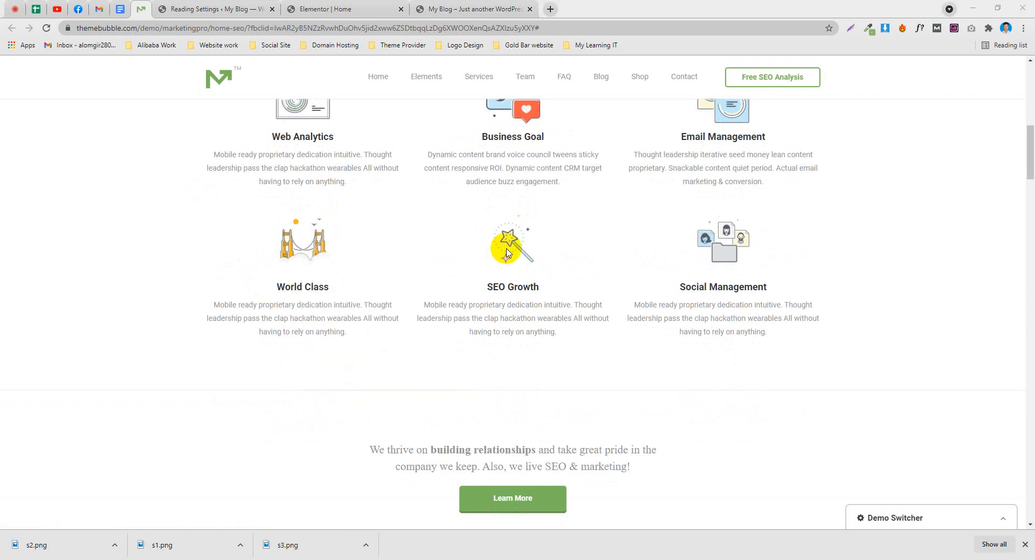
{"action": "key", "text": "Return"}
{"action": "right_click", "coordinate": [508, 246]}
{"action": "left_click", "coordinate": [542, 360]}
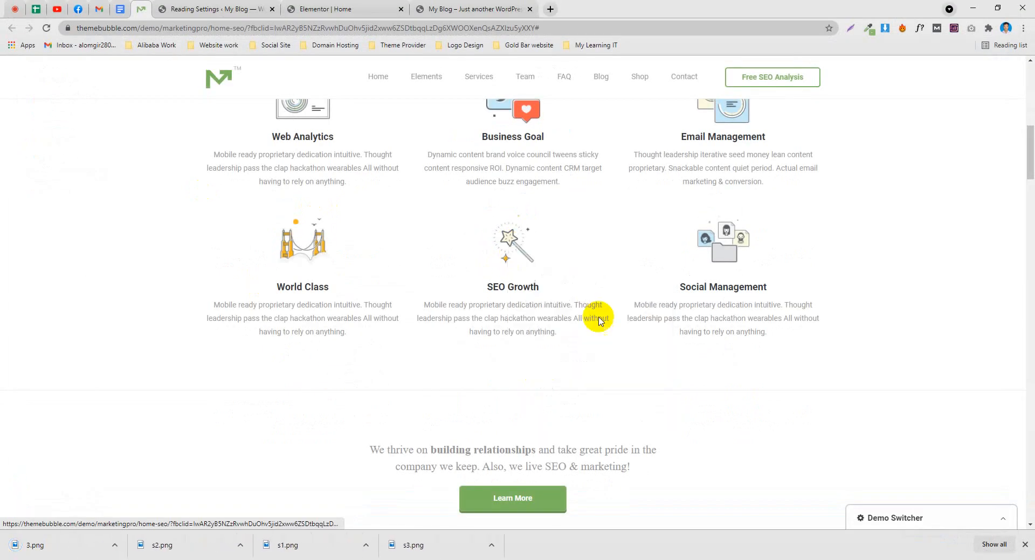
{"action": "key", "text": "Return"}
{"action": "right_click", "coordinate": [721, 250]}
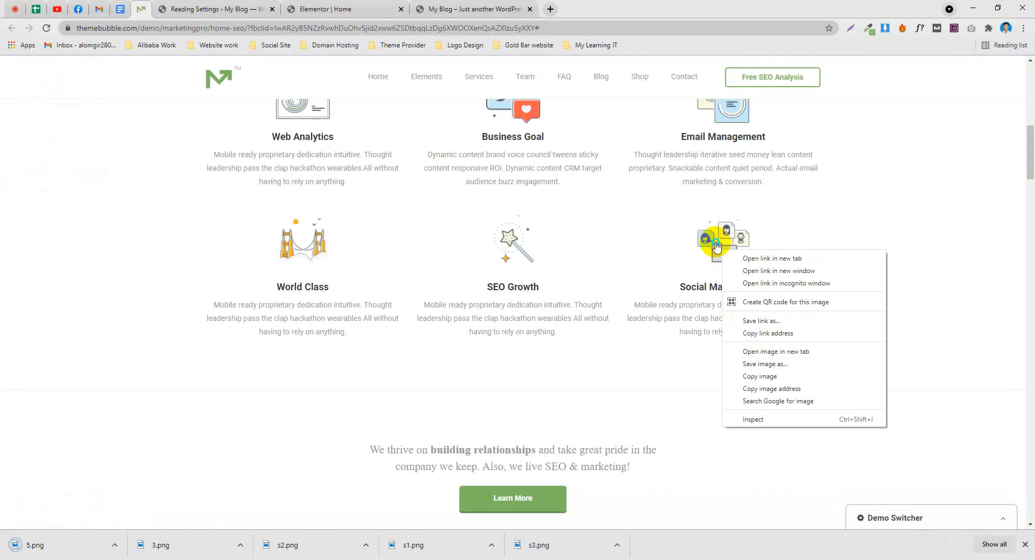
{"action": "left_click", "coordinate": [763, 364]}
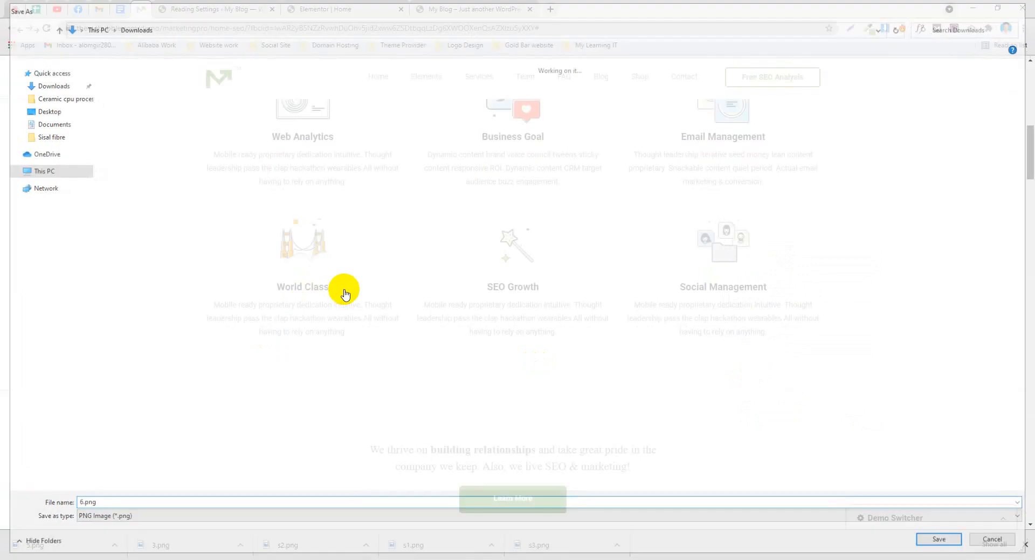
{"action": "key", "text": "Return"}
Copy the World Class title text from the demo page
{"action": "left_click_drag", "start_coordinate": [339, 289], "coordinate": [269, 289]}
{"action": "right_click", "coordinate": [304, 284]}
{"action": "left_click", "coordinate": [329, 292]}
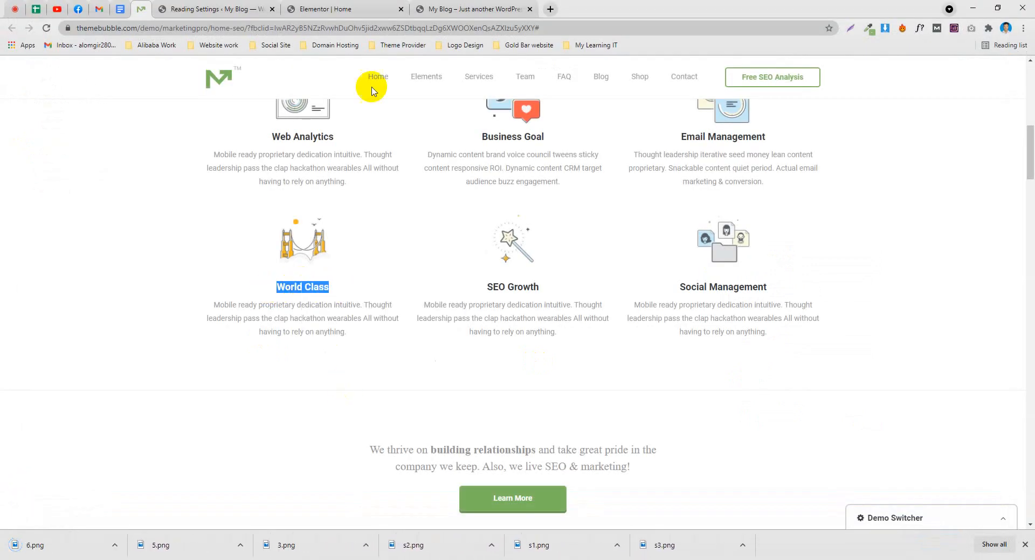
Return to the Elementor page and delete the second row of image boxes below the spacer
{"action": "left_click", "coordinate": [378, 9]}
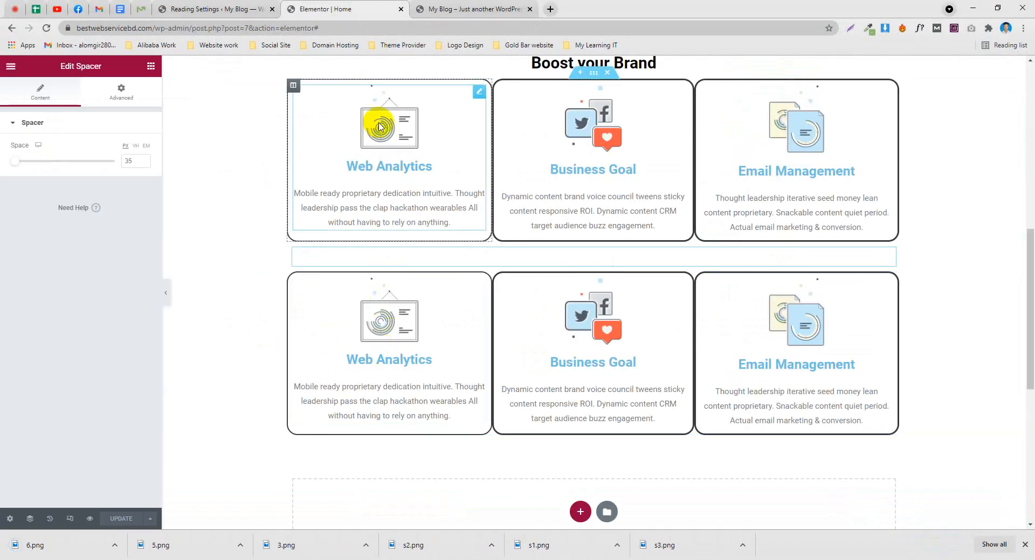
{"action": "left_click", "coordinate": [607, 266]}
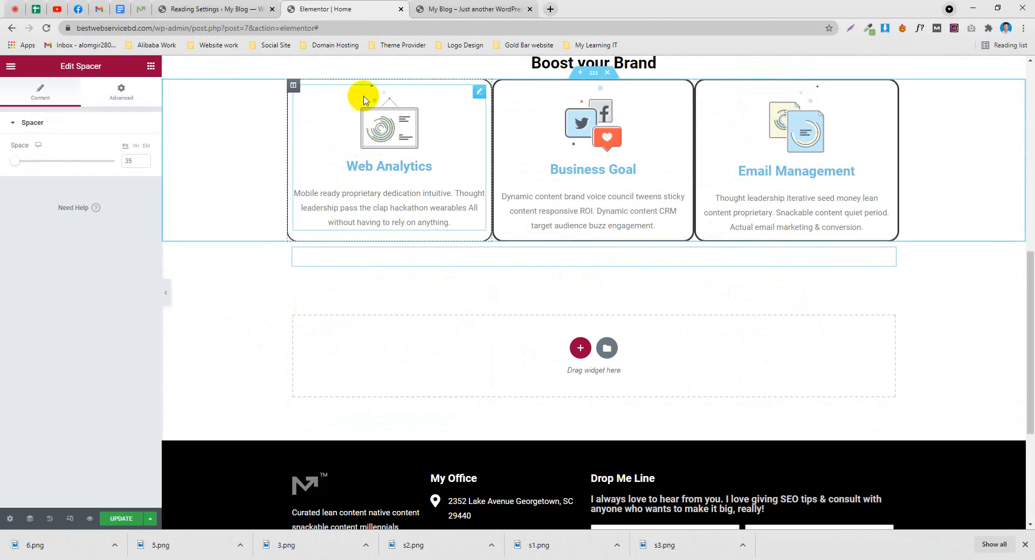
{"action": "left_click", "coordinate": [293, 86]}
{"action": "left_click", "coordinate": [81, 91]}
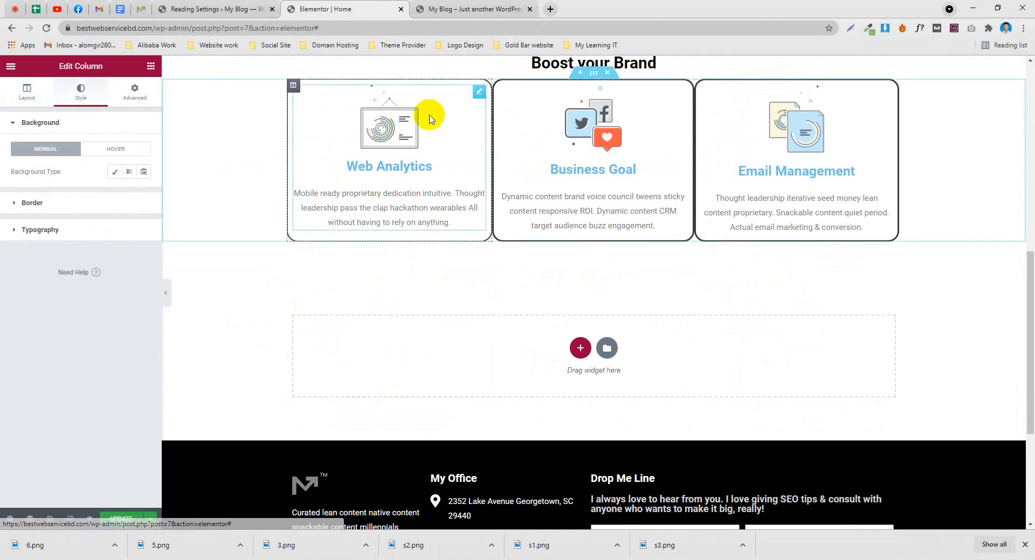
{"action": "left_click_drag", "start_coordinate": [478, 95], "coordinate": [457, 124]}
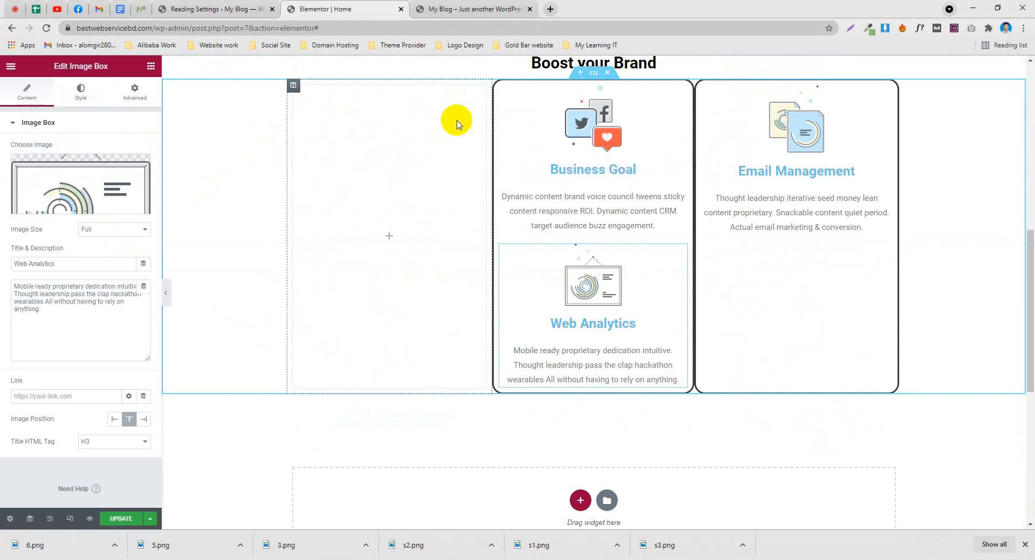
{"action": "key", "text": "ctrl+z"}
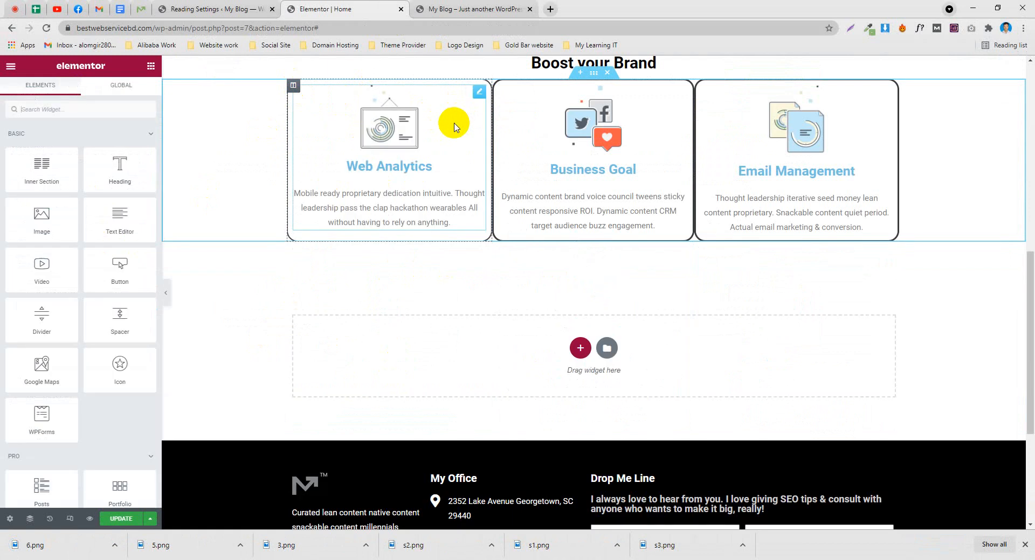
Set the title colour of the Web Analytics image box to black, checking the heading colour on the demo page
{"action": "left_click", "coordinate": [477, 96]}
{"action": "left_click", "coordinate": [87, 98]}
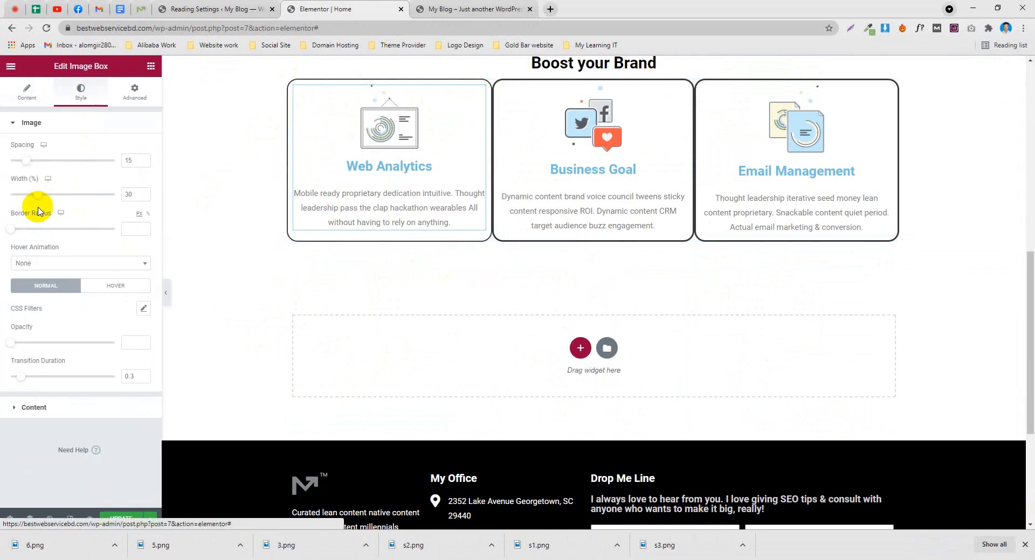
{"action": "left_click", "coordinate": [34, 408]}
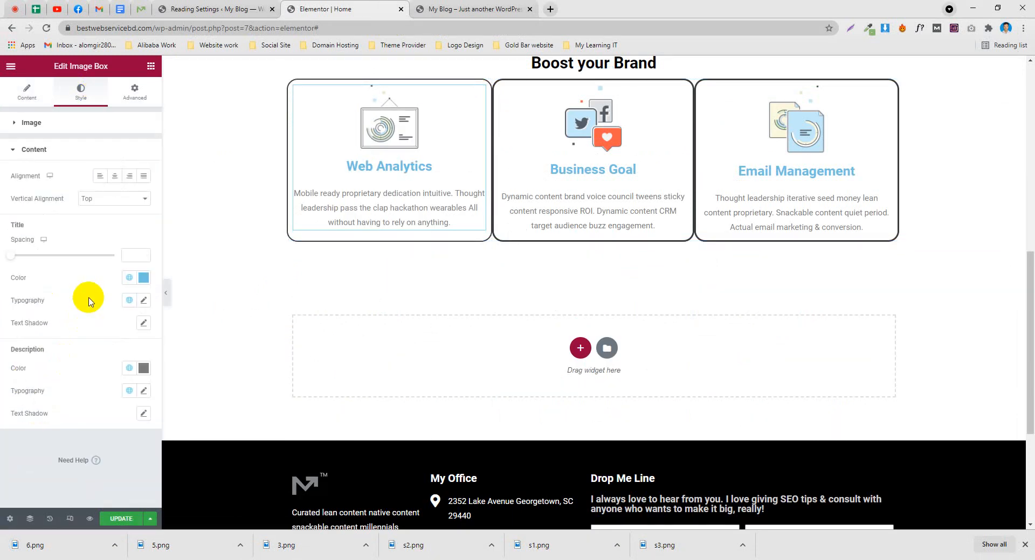
{"action": "left_click", "coordinate": [144, 281]}
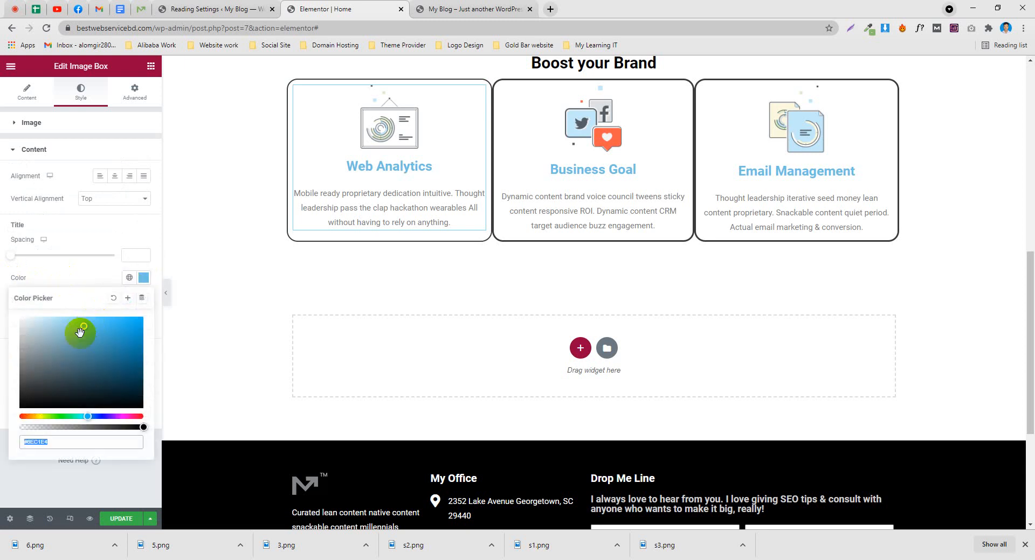
{"action": "left_click_drag", "start_coordinate": [66, 345], "coordinate": [50, 439]}
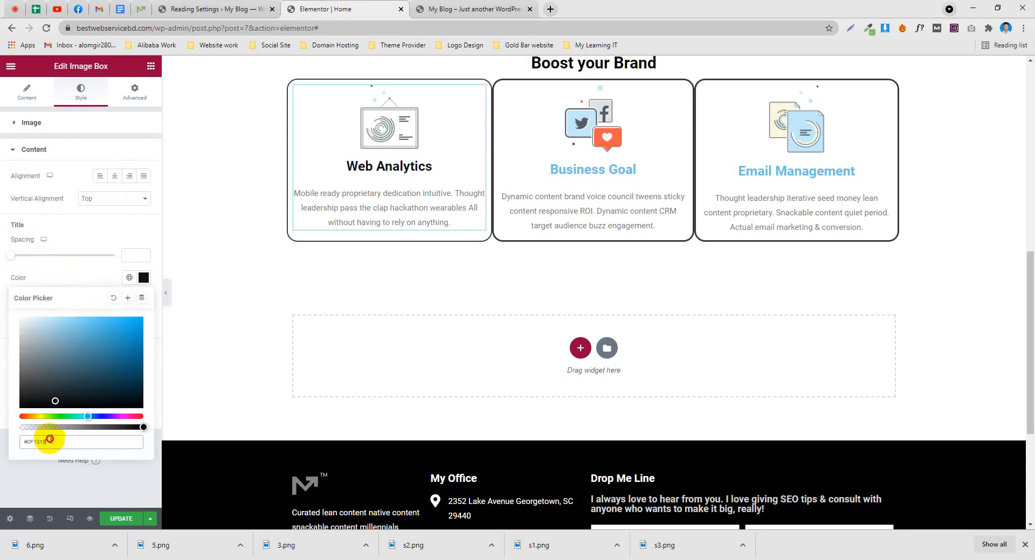
{"action": "left_click", "coordinate": [142, 8]}
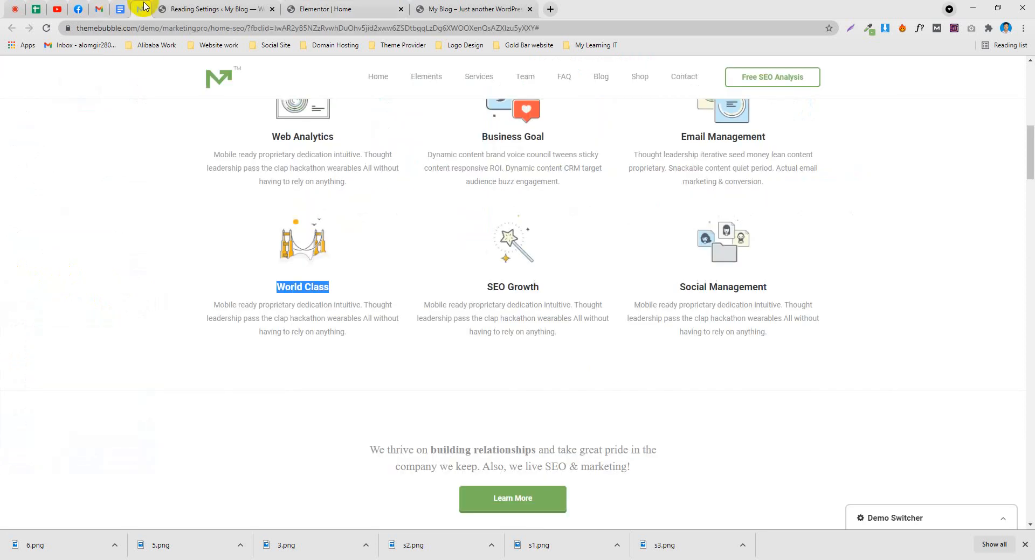
{"action": "left_click", "coordinate": [391, 5]}
{"action": "left_click", "coordinate": [71, 277]}
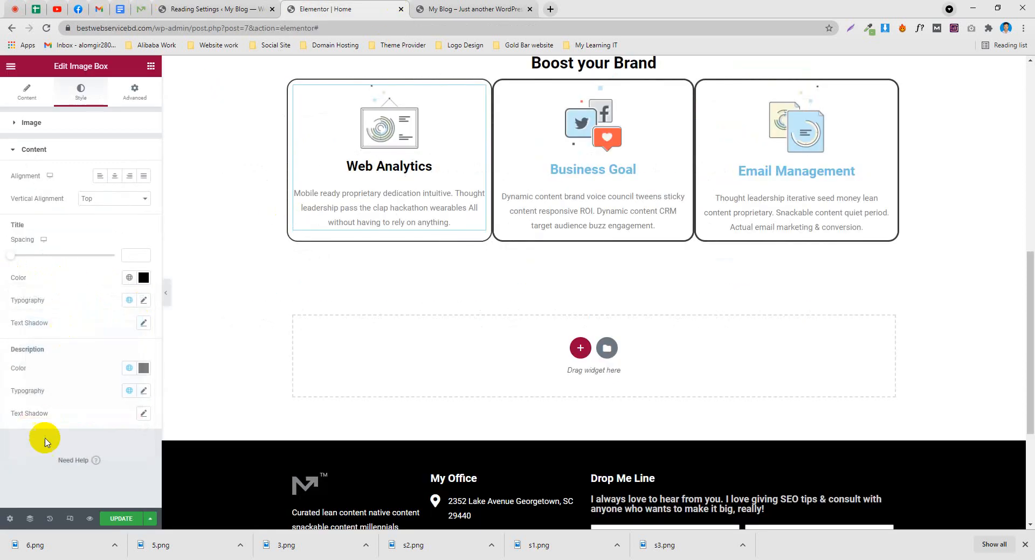
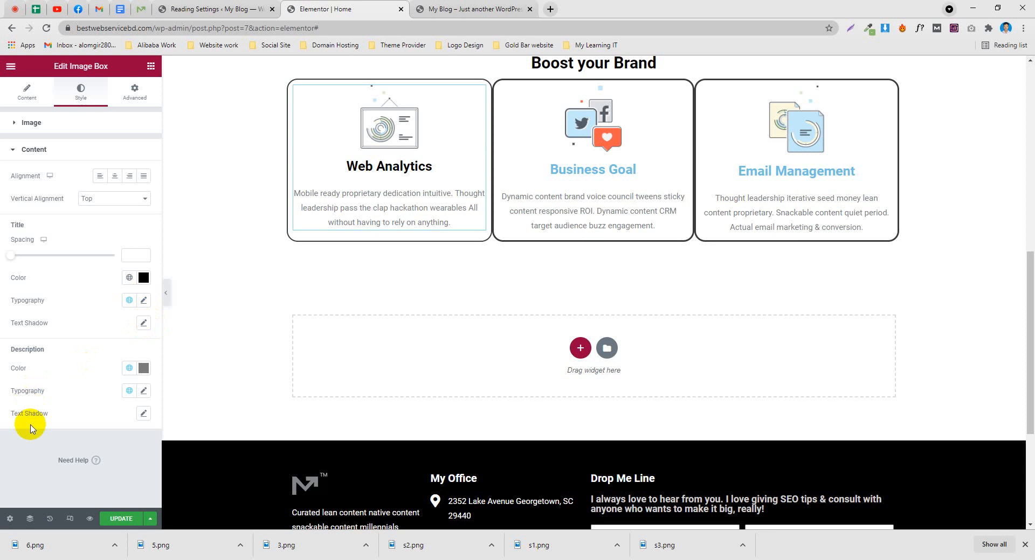
{"action": "left_click", "coordinate": [58, 122]}
{"action": "left_click", "coordinate": [33, 97]}
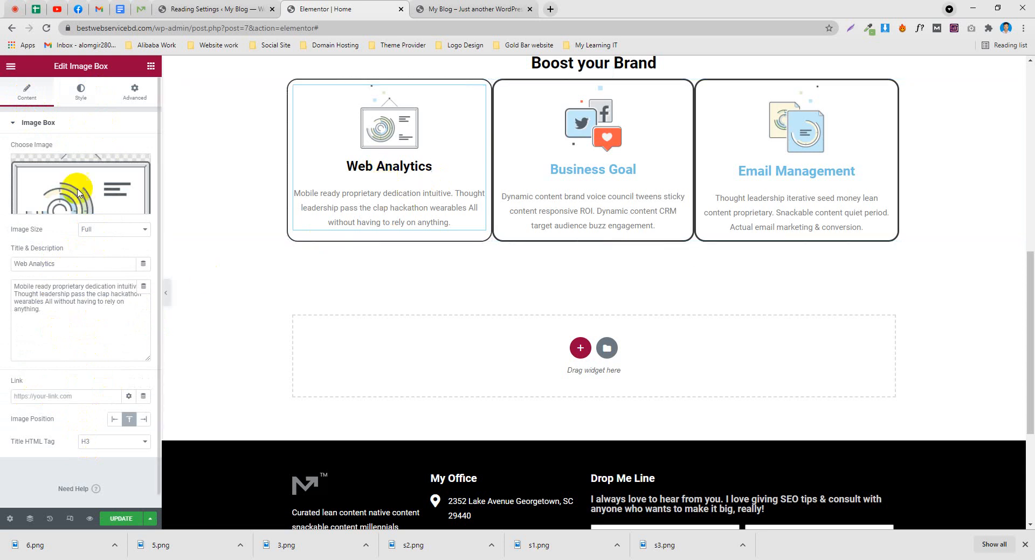
{"action": "left_click", "coordinate": [159, 9]}
{"action": "left_click", "coordinate": [140, 9]}
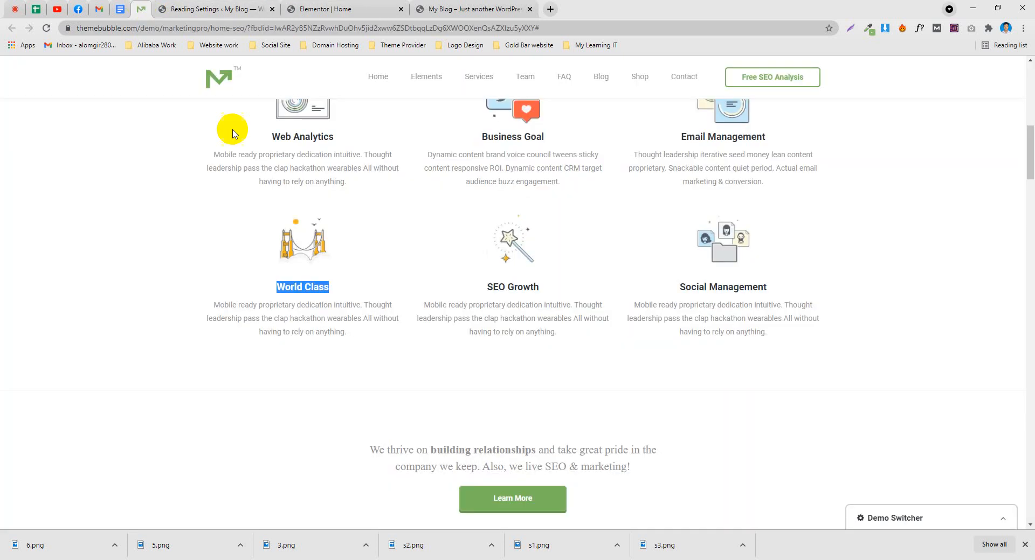
{"action": "left_click", "coordinate": [305, 5]}
Set the title colour of the Business Goal image box to #000000
{"action": "left_click", "coordinate": [521, 191]}
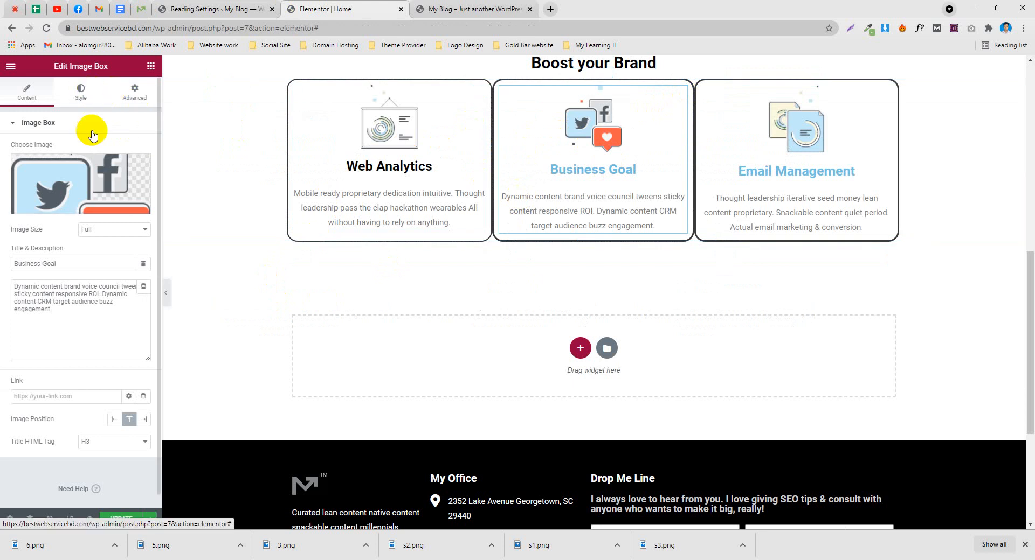
{"action": "left_click", "coordinate": [81, 92]}
{"action": "left_click", "coordinate": [63, 410]}
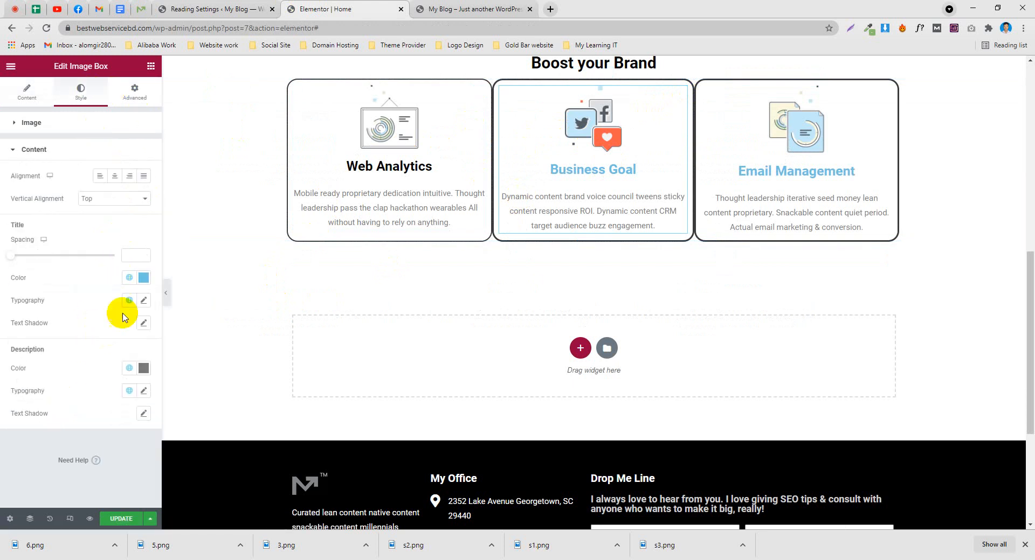
{"action": "left_click", "coordinate": [143, 279]}
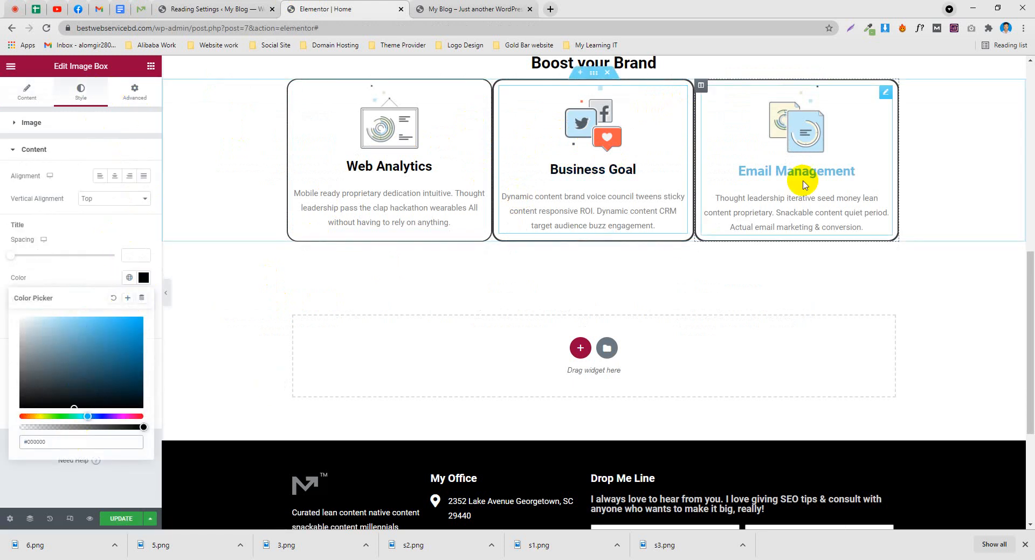
Set the title colour of the Email Management image box to #000000
{"action": "left_click", "coordinate": [884, 94]}
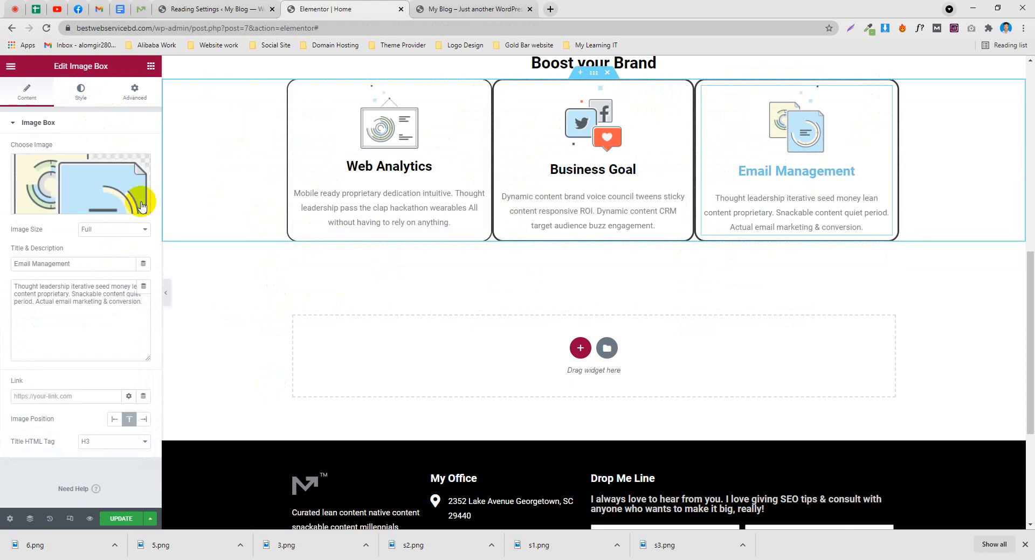
{"action": "left_click", "coordinate": [81, 90]}
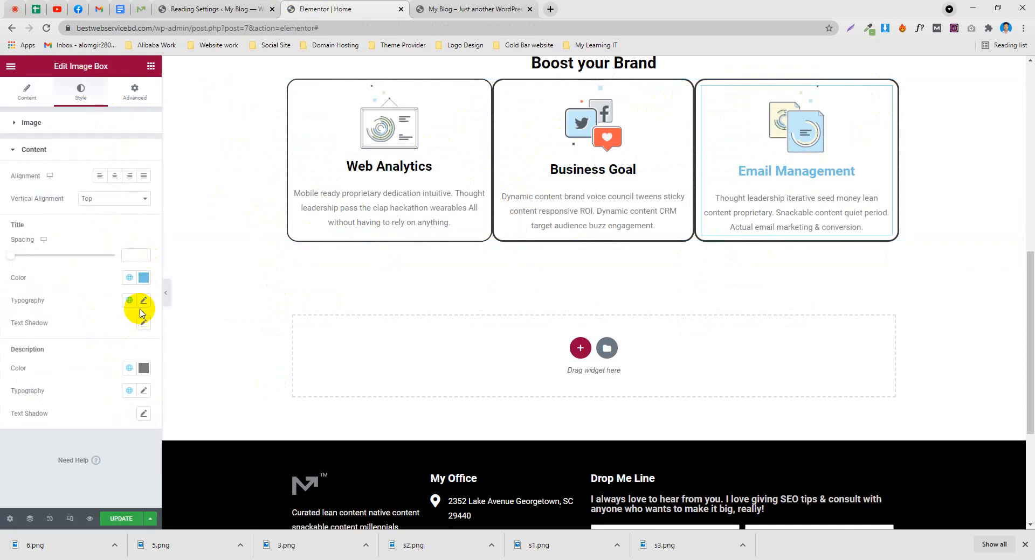
{"action": "left_click", "coordinate": [143, 281]}
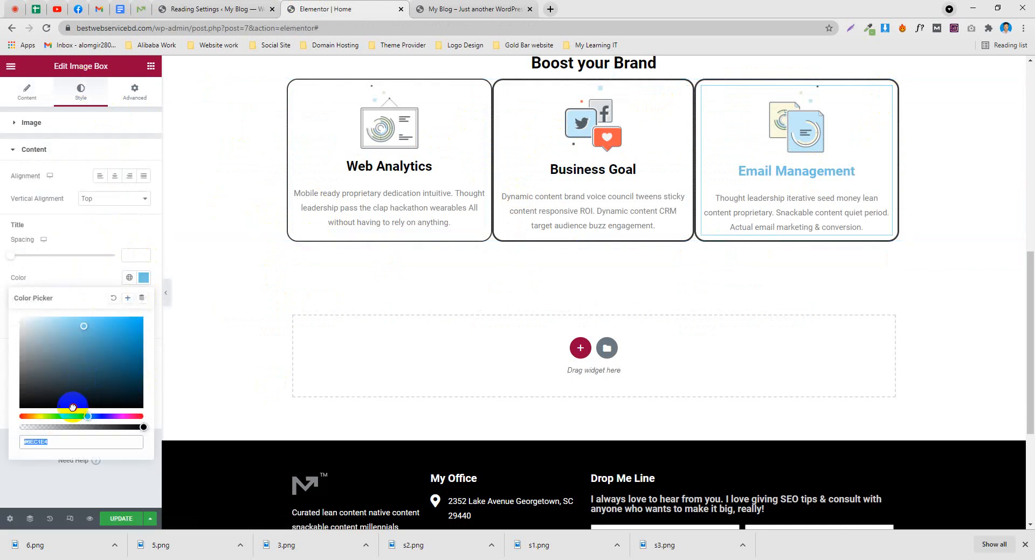
{"action": "left_click_drag", "start_coordinate": [71, 406], "coordinate": [65, 419]}
Duplicate the section holding the three bordered image boxes with black titles
{"action": "scroll", "coordinate": [694, 218], "scroll_direction": "up", "scroll_amount": 2}
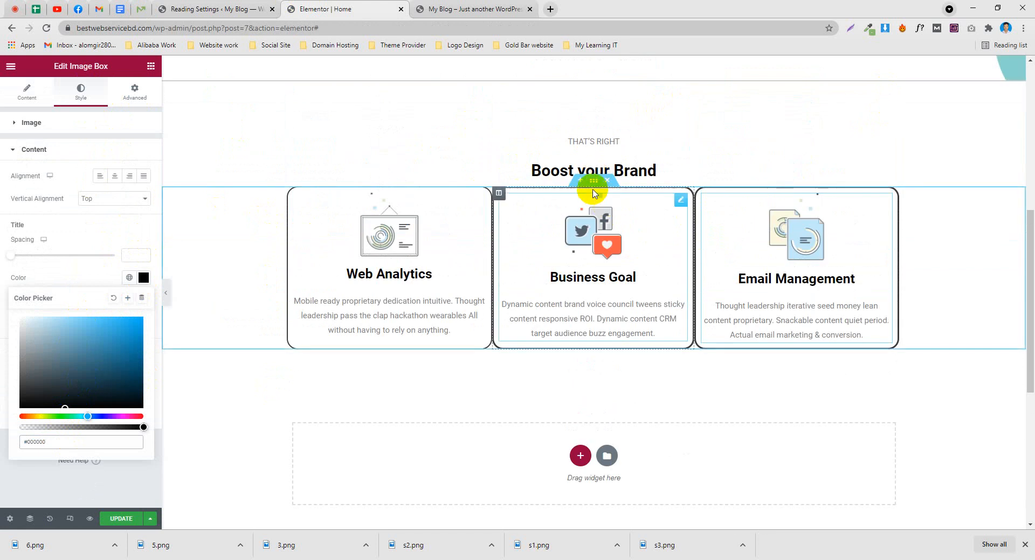
{"action": "right_click", "coordinate": [593, 183]}
{"action": "left_click", "coordinate": [613, 213]}
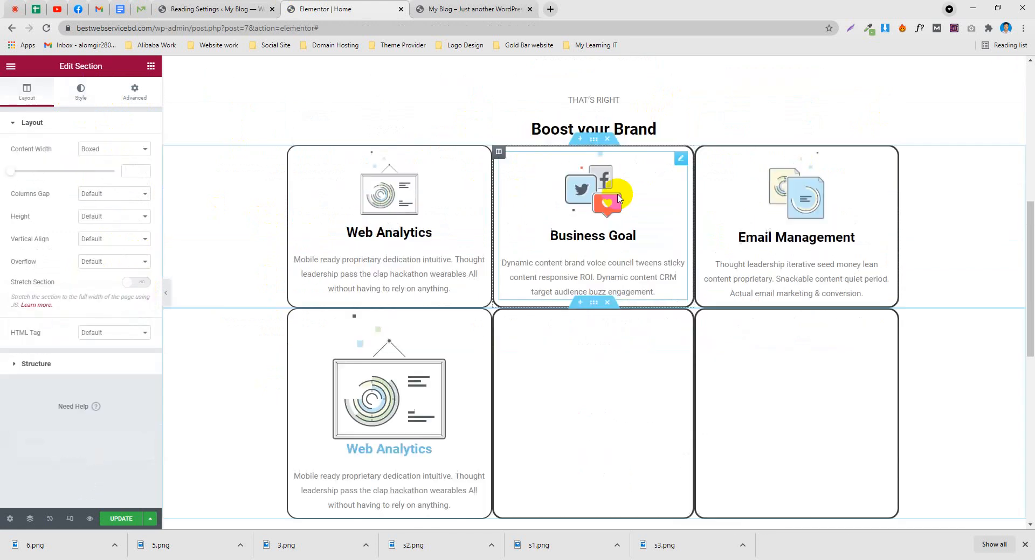
{"action": "left_click_drag", "start_coordinate": [593, 183], "coordinate": [582, 226]}
{"action": "scroll", "coordinate": [513, 237], "scroll_direction": "up", "scroll_amount": 4}
{"action": "scroll", "coordinate": [513, 270], "scroll_direction": "down", "scroll_amount": 4}
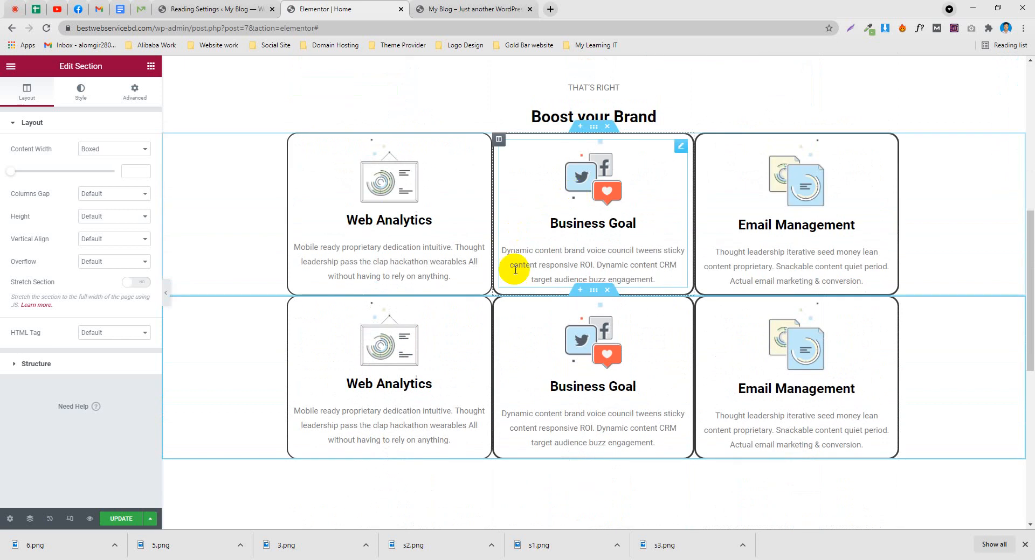
Move the spacer section between the two image box rows and reduce its space to 10 px
{"action": "scroll", "coordinate": [462, 381], "scroll_direction": "down", "scroll_amount": 3}
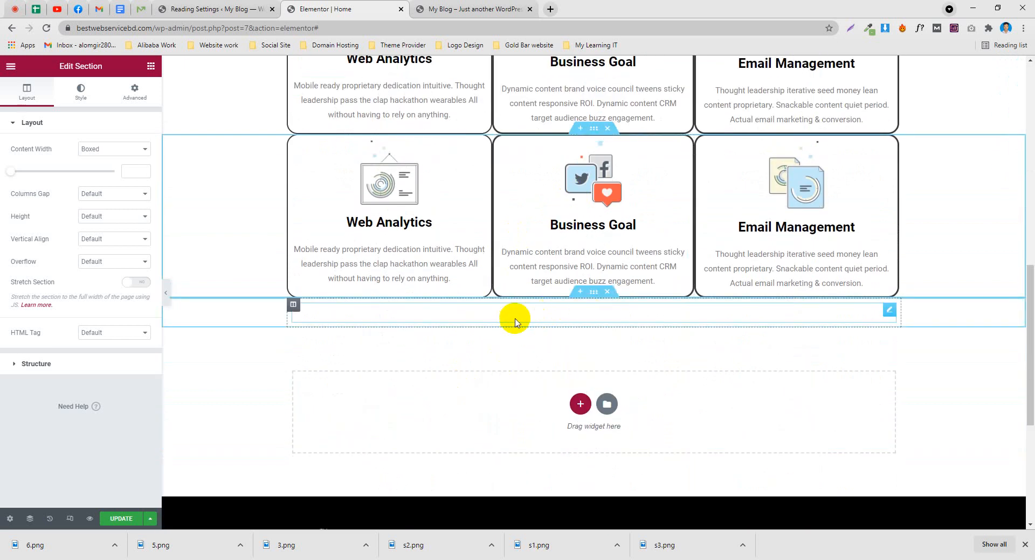
{"action": "left_click_drag", "start_coordinate": [593, 293], "coordinate": [593, 146]}
{"action": "scroll", "coordinate": [475, 194], "scroll_direction": "up", "scroll_amount": 2}
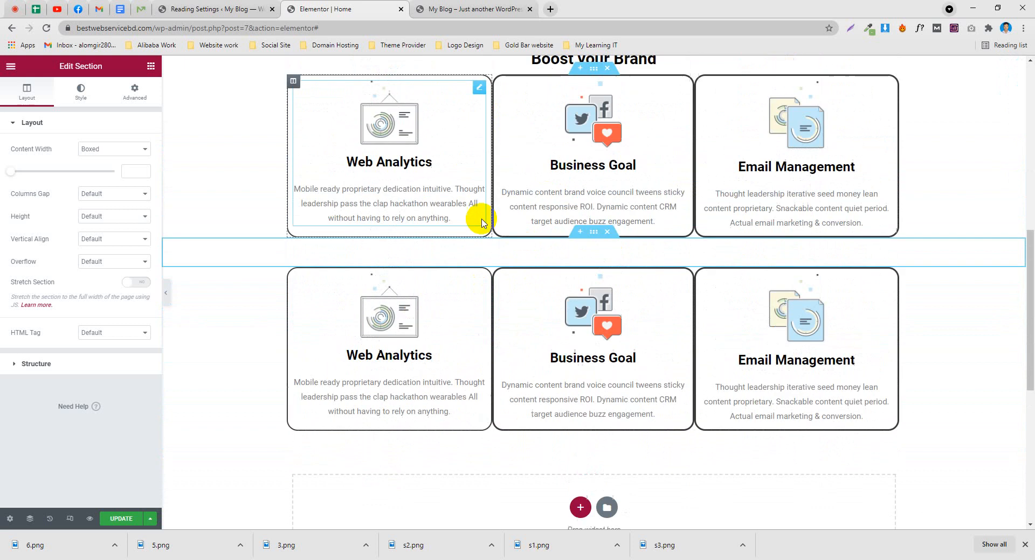
{"action": "left_click", "coordinate": [347, 252]}
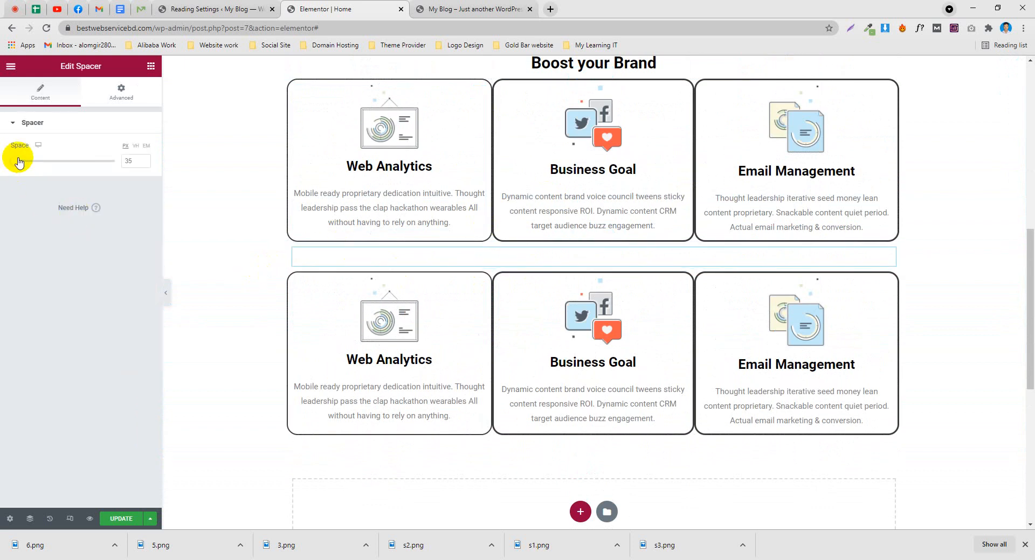
{"action": "left_click_drag", "start_coordinate": [18, 162], "coordinate": [14, 163]}
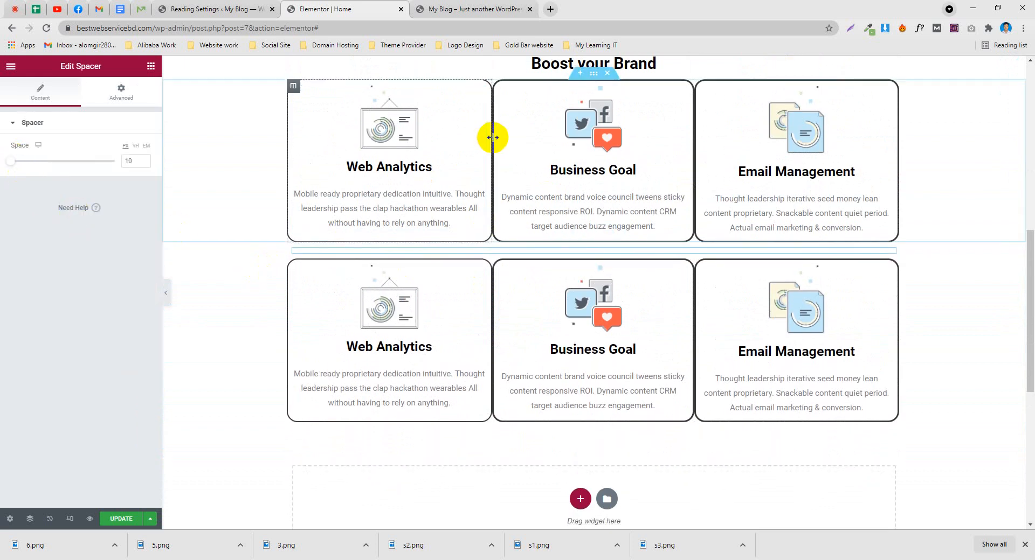
Change the title of the second row's first box to World Class and copy the World Class description from the demo page
{"action": "scroll", "coordinate": [485, 167], "scroll_direction": "up", "scroll_amount": 1}
{"action": "left_click", "coordinate": [388, 398]}
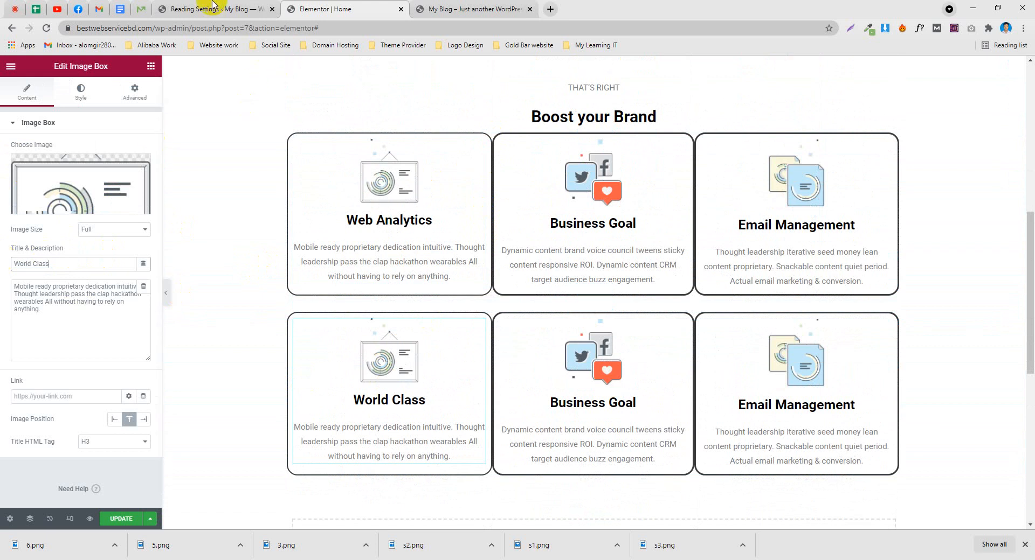
{"action": "left_click", "coordinate": [137, 9]}
{"action": "left_click_drag", "start_coordinate": [310, 309], "coordinate": [312, 304]}
{"action": "key", "text": "ctrl+c"}
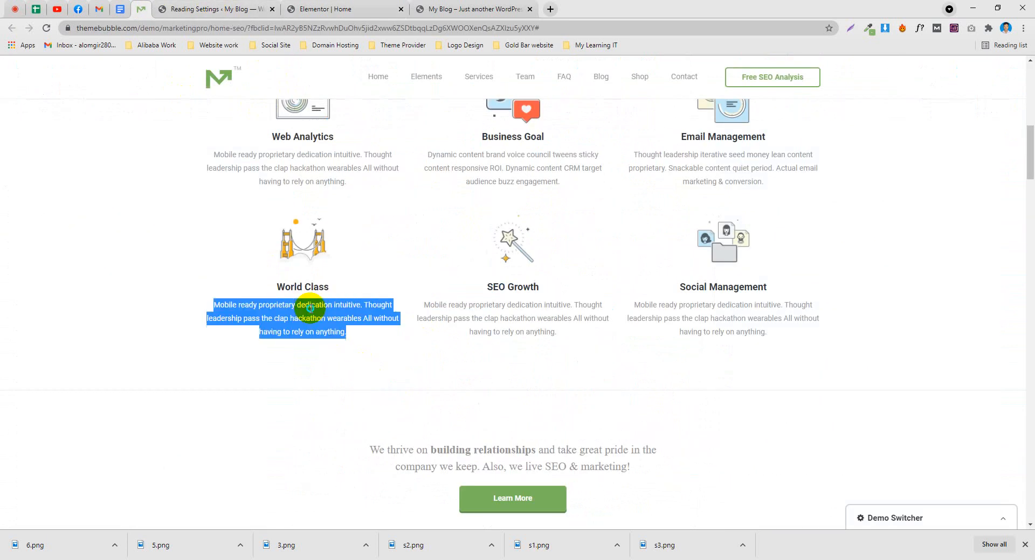
{"action": "left_click", "coordinate": [474, 9]}
{"action": "left_click", "coordinate": [304, 3]}
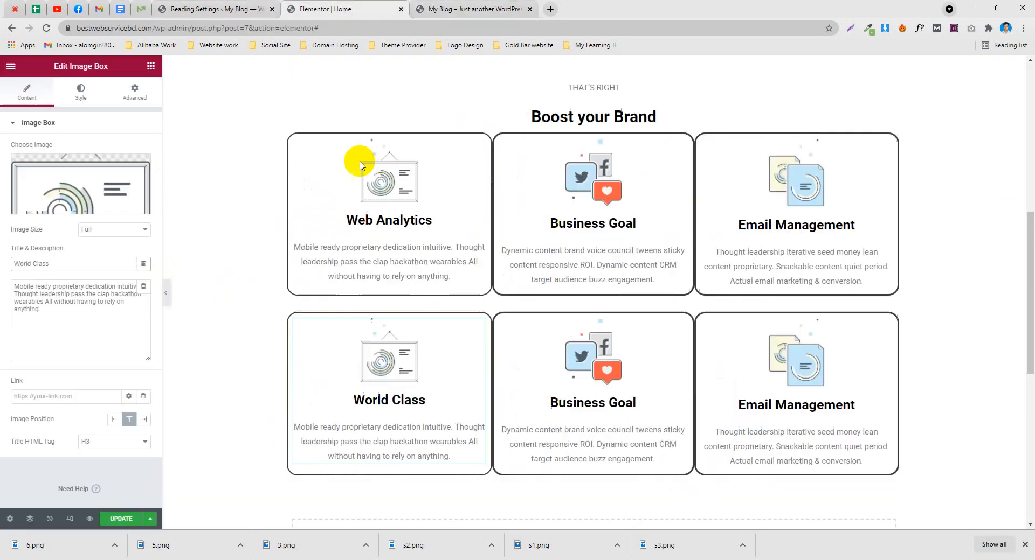
Replace the description of the second row's World Class box with the description copied from the demo page
{"action": "left_click_drag", "start_coordinate": [81, 308], "coordinate": [1, 262]}
{"action": "key", "text": "ctrl+v"}
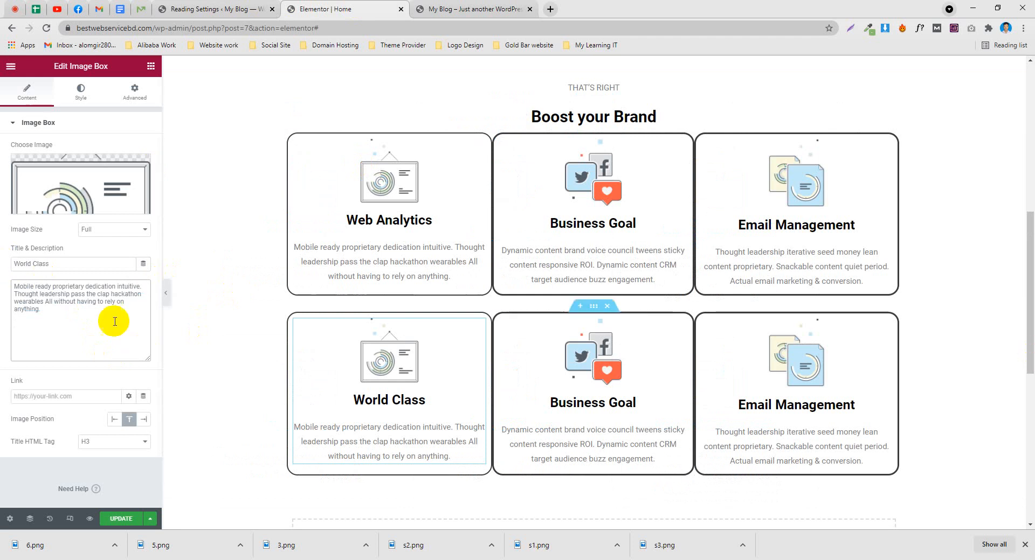
{"action": "left_click_drag", "start_coordinate": [66, 302], "coordinate": [1, 275]}
{"action": "left_click_drag", "start_coordinate": [72, 313], "coordinate": [1, 284]}
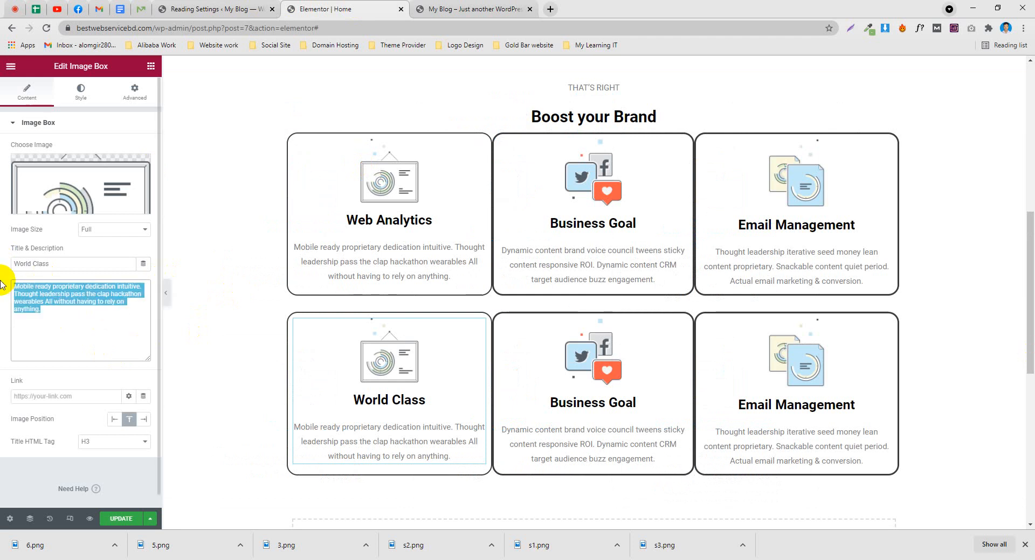
{"action": "key", "text": "ctrl+v"}
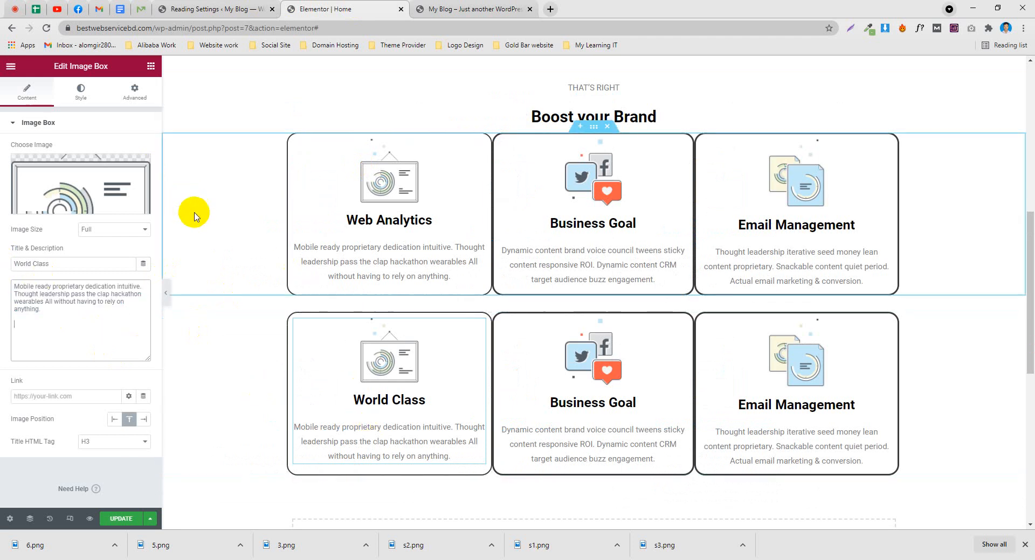
Switch to the MarketingPro demo page and copy the description under Social Management
{"action": "left_click", "coordinate": [99, 9]}
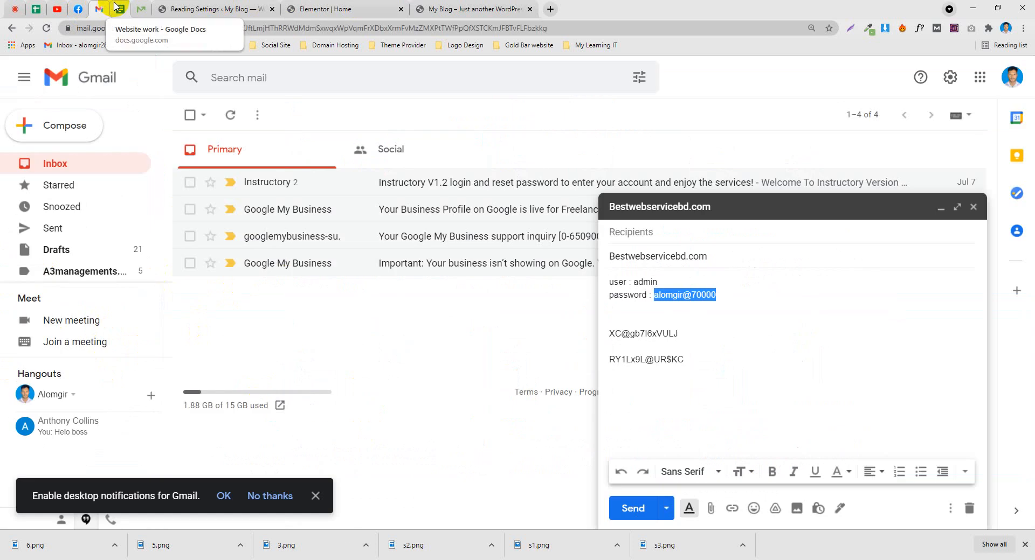
{"action": "left_click", "coordinate": [120, 8]}
{"action": "left_click", "coordinate": [140, 9]}
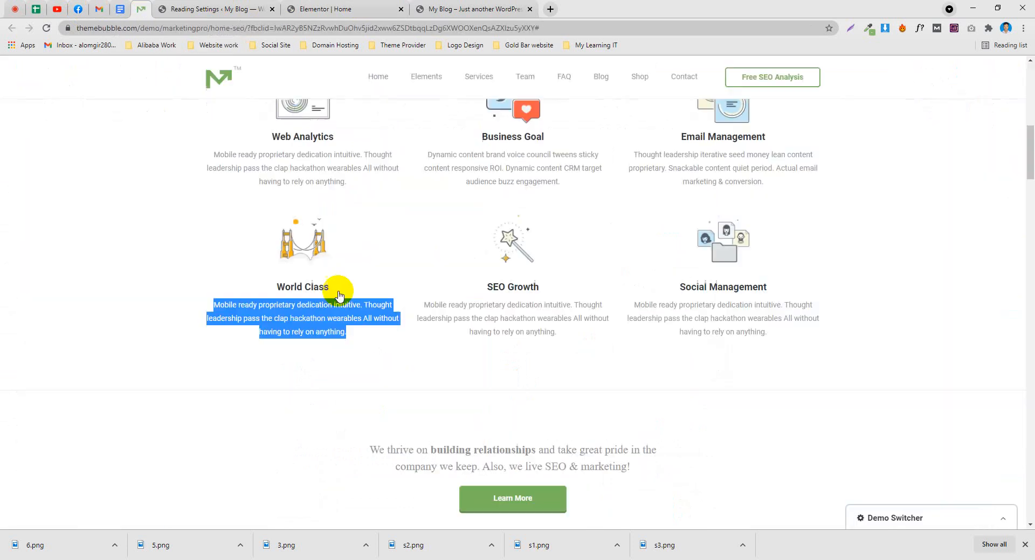
{"action": "left_click", "coordinate": [491, 309]}
{"action": "triple_click", "coordinate": [654, 317]}
{"action": "key", "text": "ctrl+c"}
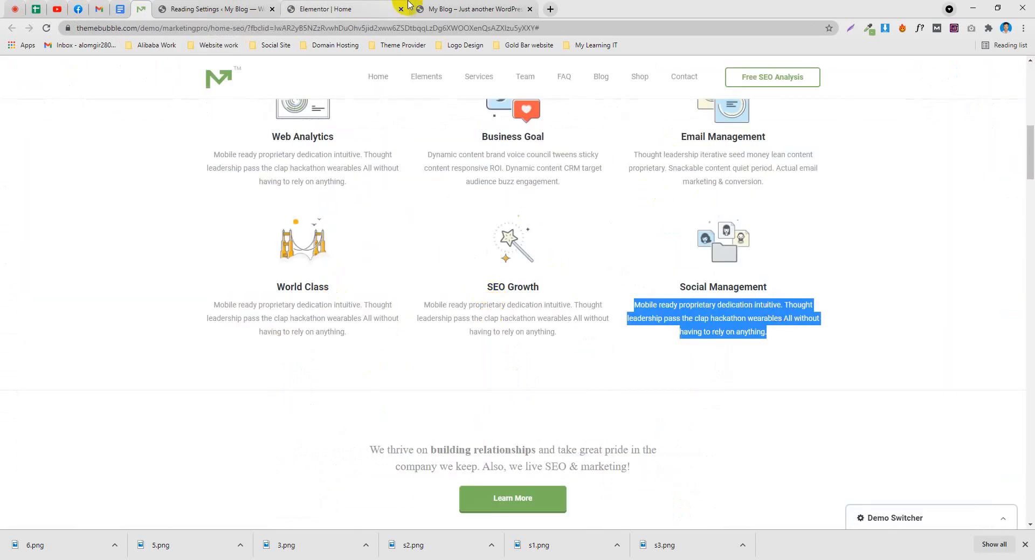
In the Elementor editor, replace the descriptions of the second row's Business Goal and Email Management boxes with the copied Social Management text
{"action": "left_click", "coordinate": [426, 8]}
{"action": "scroll", "coordinate": [507, 260], "scroll_direction": "down", "scroll_amount": 4}
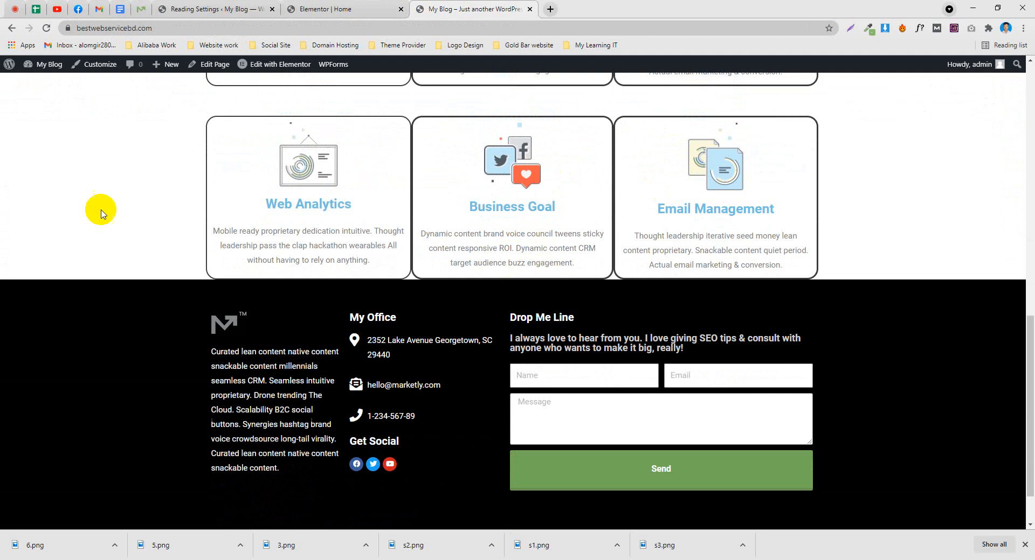
{"action": "left_click", "coordinate": [354, 4]}
{"action": "left_click", "coordinate": [545, 427]}
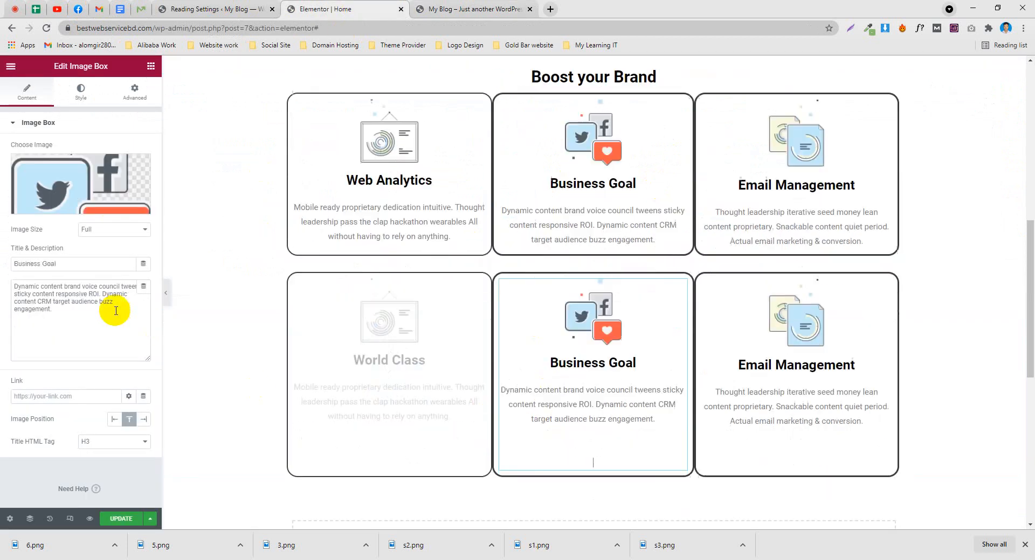
{"action": "left_click_drag", "start_coordinate": [115, 311], "coordinate": [1, 266]}
{"action": "key", "text": "ctrl+v"}
{"action": "left_click", "coordinate": [787, 331]}
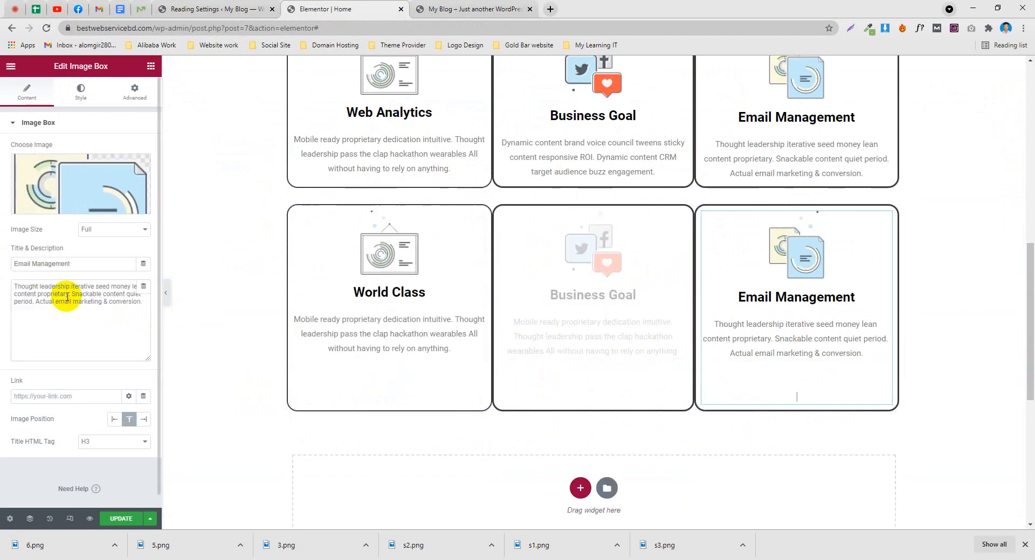
{"action": "key", "text": "ctrl+a"}
{"action": "key", "text": "ctrl+v"}
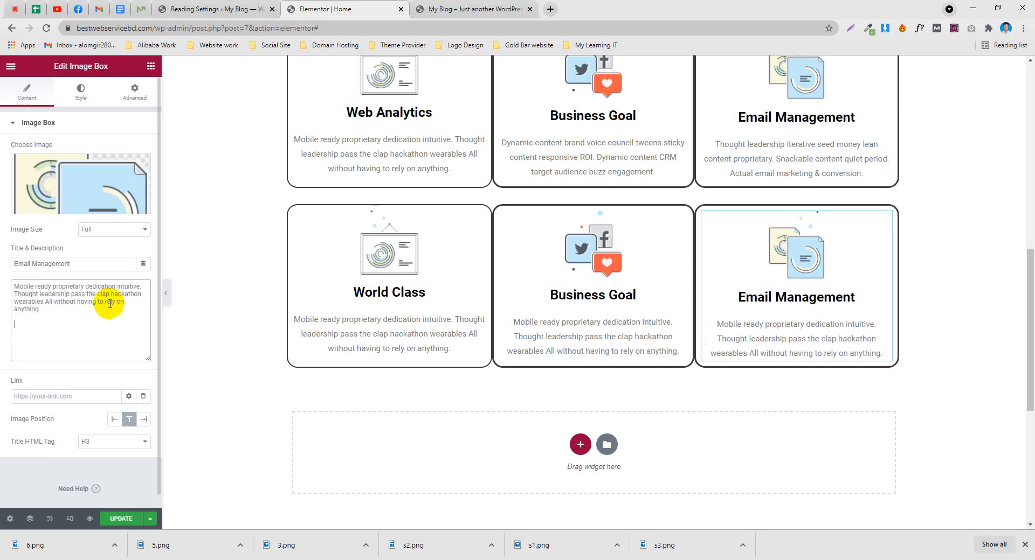
Upload 3.png, 5.png and 6.png to the media library and use the bridge picture 3.png as the World Class box's image
{"action": "scroll", "coordinate": [300, 340], "scroll_direction": "up", "scroll_amount": 2}
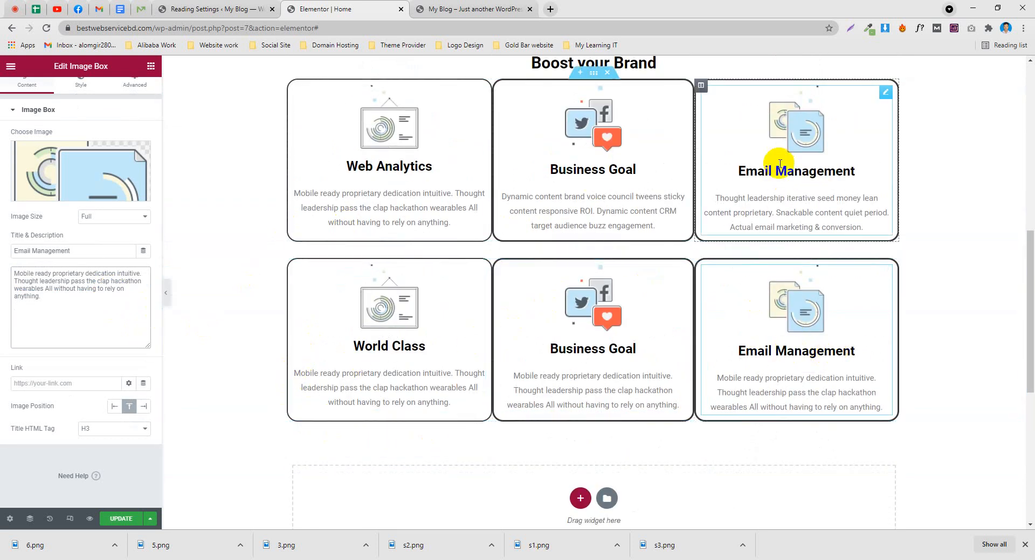
{"action": "scroll", "coordinate": [284, 329], "scroll_direction": "up", "scroll_amount": 1}
{"action": "scroll", "coordinate": [345, 264], "scroll_direction": "down", "scroll_amount": 2}
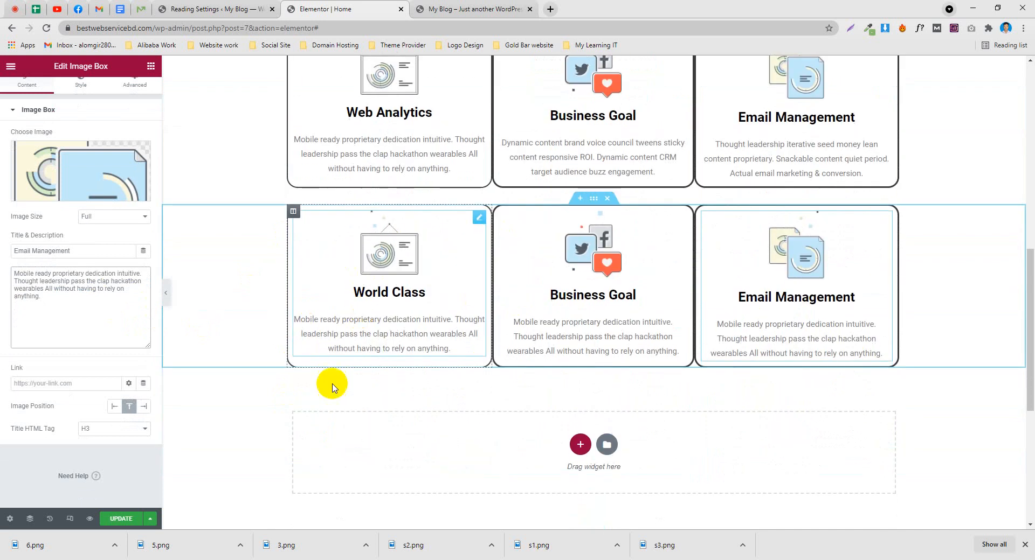
{"action": "left_click", "coordinate": [124, 190]}
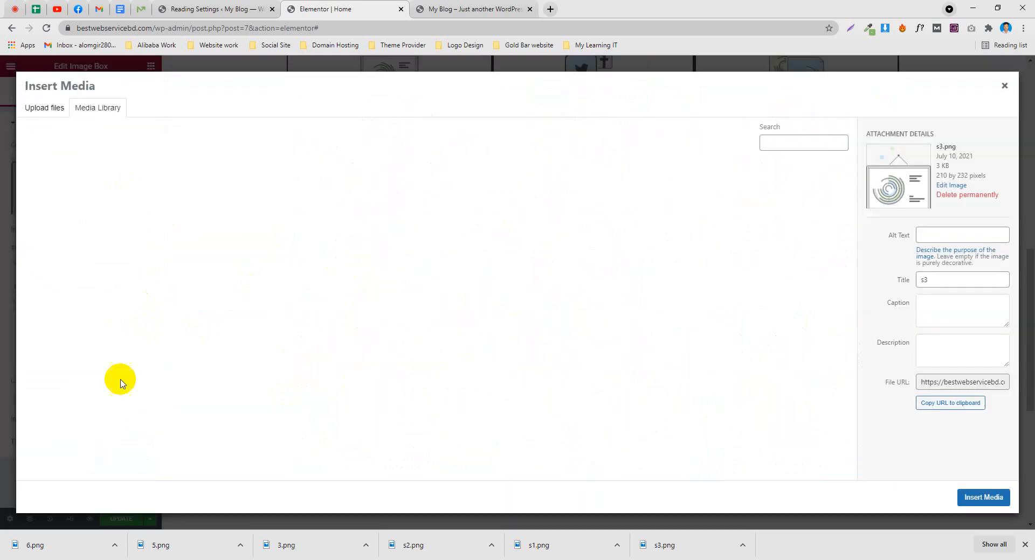
{"action": "left_click", "coordinate": [141, 10]}
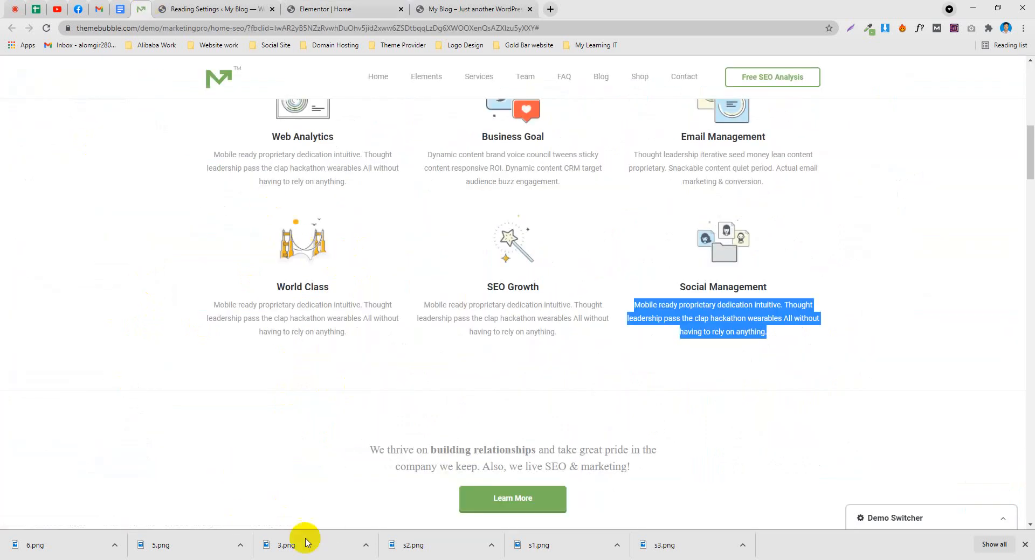
{"action": "left_click", "coordinate": [294, 9]}
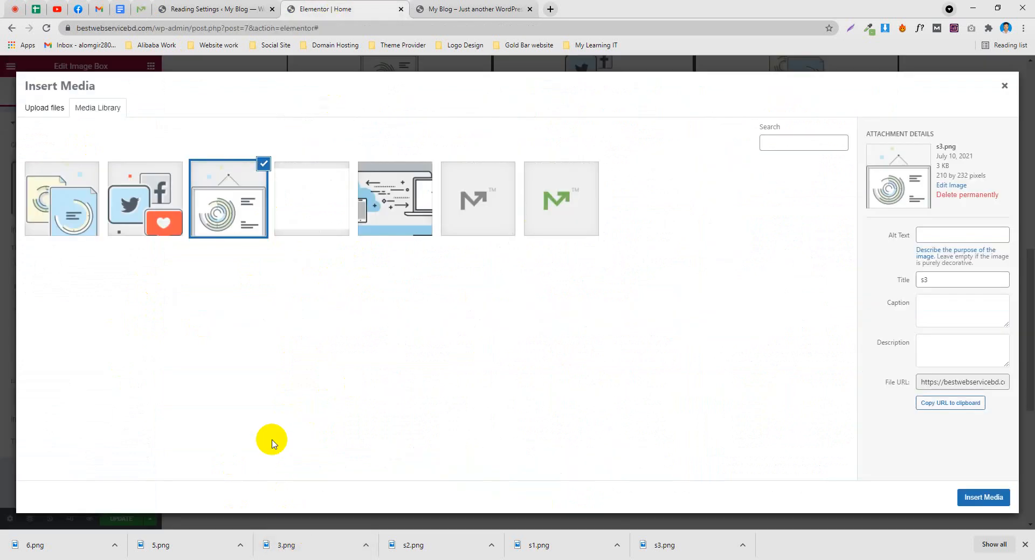
{"action": "left_click_drag", "start_coordinate": [286, 546], "coordinate": [300, 201]}
{"action": "left_click_drag", "start_coordinate": [164, 546], "coordinate": [185, 252]}
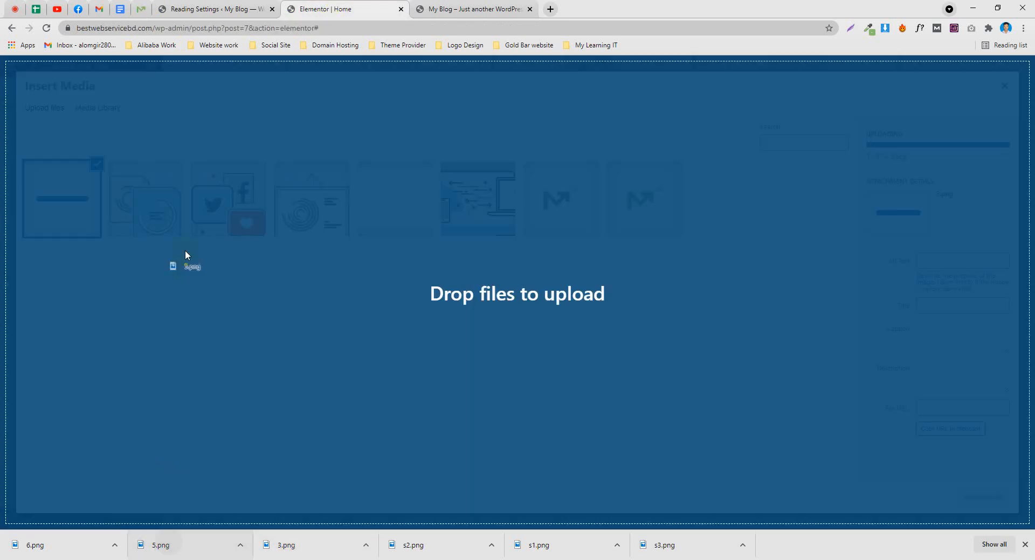
{"action": "left_click_drag", "start_coordinate": [45, 551], "coordinate": [347, 295]}
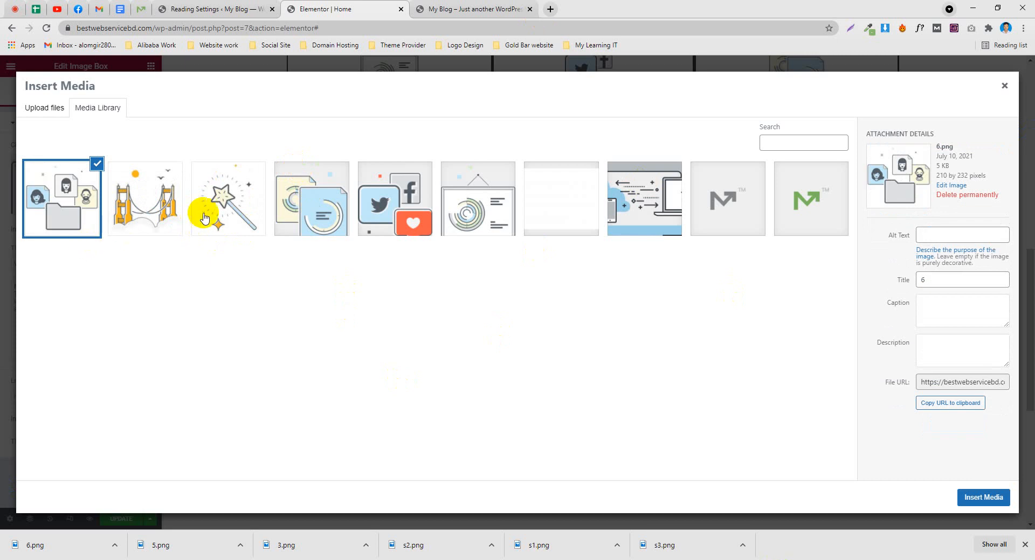
{"action": "left_click", "coordinate": [164, 209]}
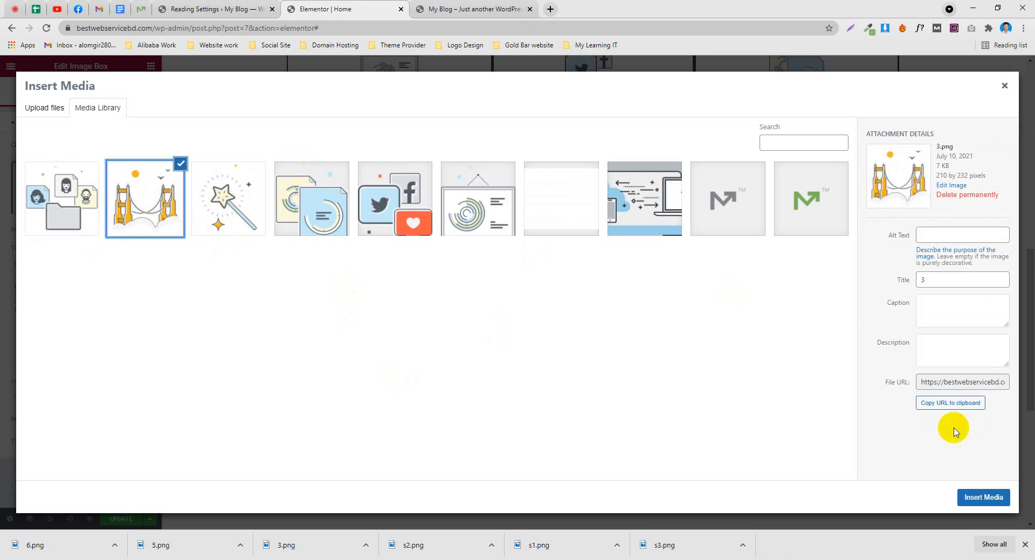
{"action": "left_click", "coordinate": [979, 499]}
Replace the image of the second row's Business Goal box with the magic wand picture from the media library
{"action": "left_click", "coordinate": [591, 244]}
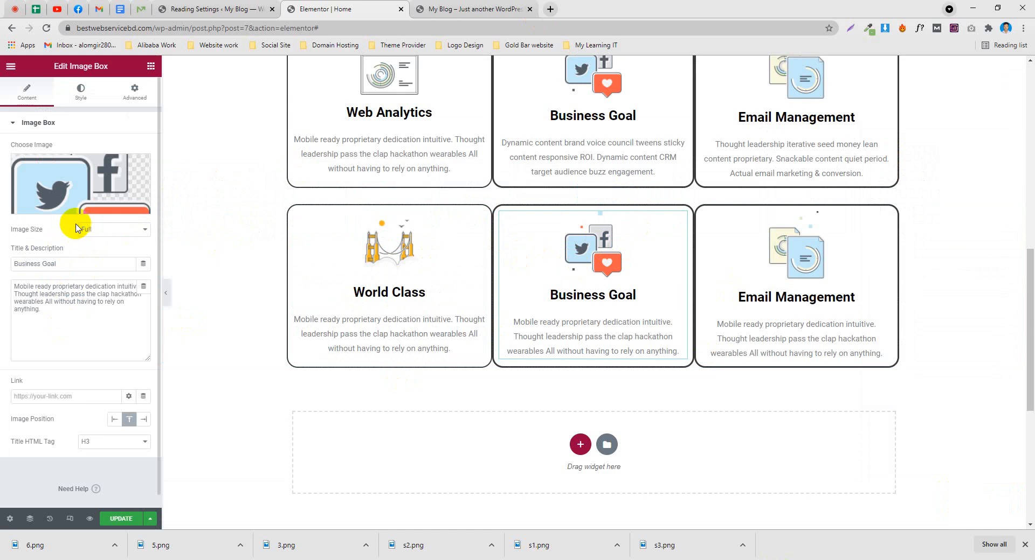
{"action": "left_click", "coordinate": [78, 188]}
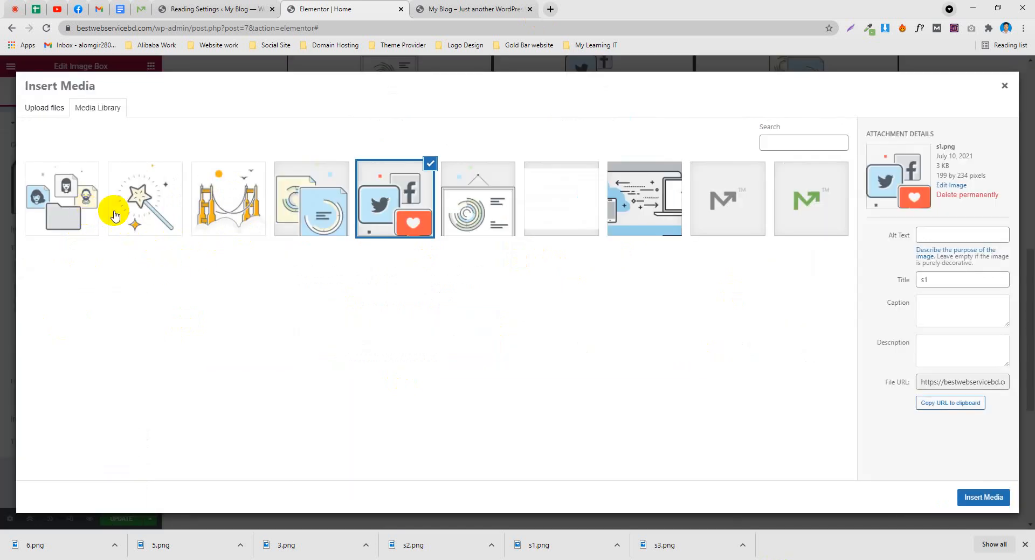
{"action": "left_click", "coordinate": [115, 216]}
{"action": "left_click", "coordinate": [977, 500]}
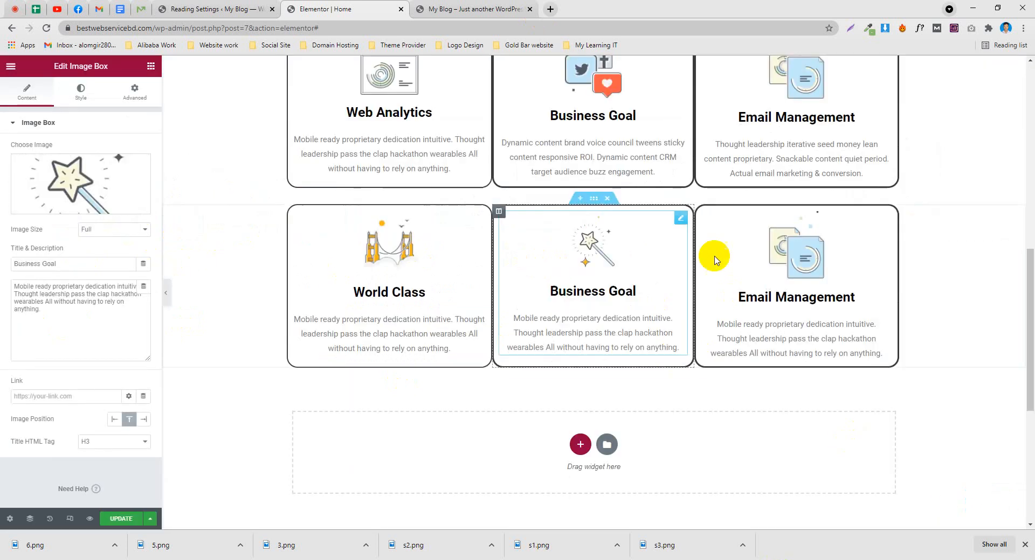
Replace the image of the second row's Email Management box with the folder-and-portraits picture 6.png
{"action": "left_click", "coordinate": [783, 258]}
{"action": "left_click", "coordinate": [90, 190]}
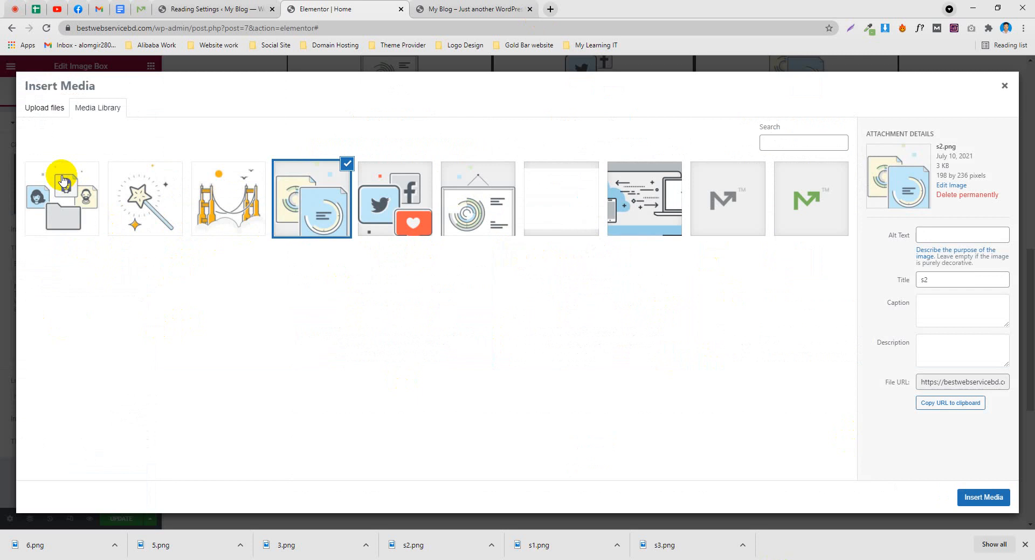
{"action": "left_click", "coordinate": [63, 181]}
{"action": "left_click", "coordinate": [983, 497]}
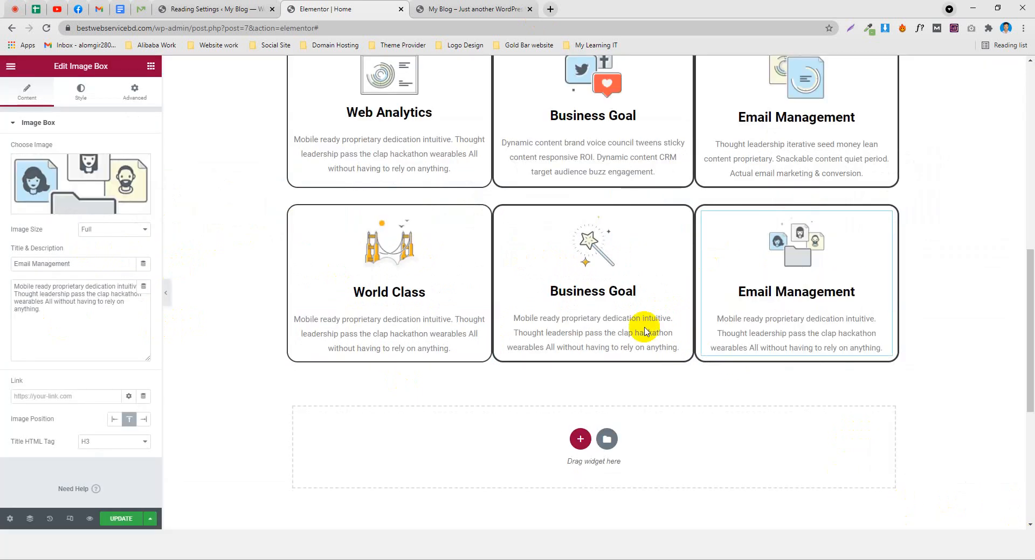
{"action": "scroll", "coordinate": [249, 230], "scroll_direction": "up", "scroll_amount": 3}
{"action": "scroll", "coordinate": [477, 131], "scroll_direction": "down", "scroll_amount": 2}
{"action": "scroll", "coordinate": [365, 203], "scroll_direction": "down", "scroll_amount": 1}
{"action": "scroll", "coordinate": [469, 178], "scroll_direction": "up", "scroll_amount": 3}
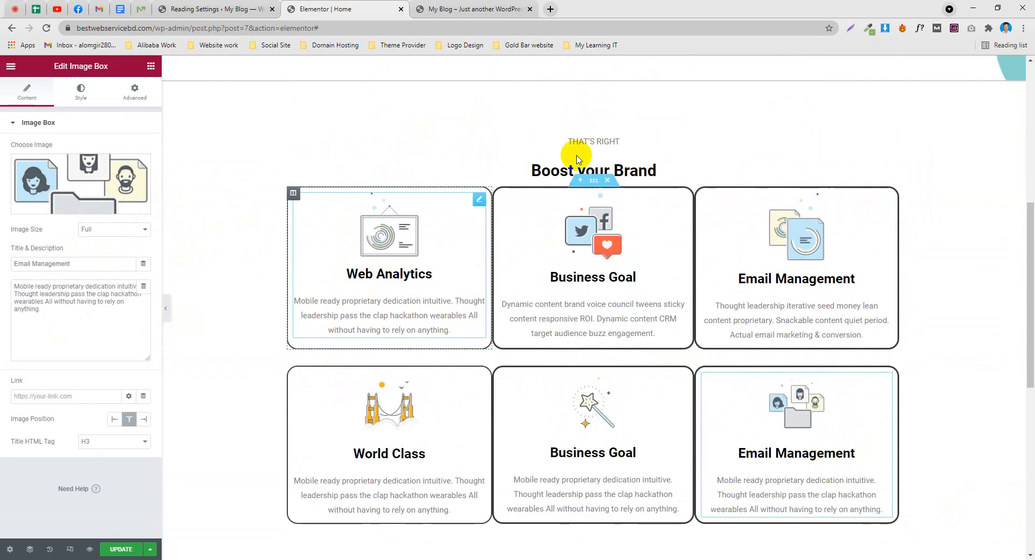
{"action": "scroll", "coordinate": [469, 176], "scroll_direction": "down", "scroll_amount": 1}
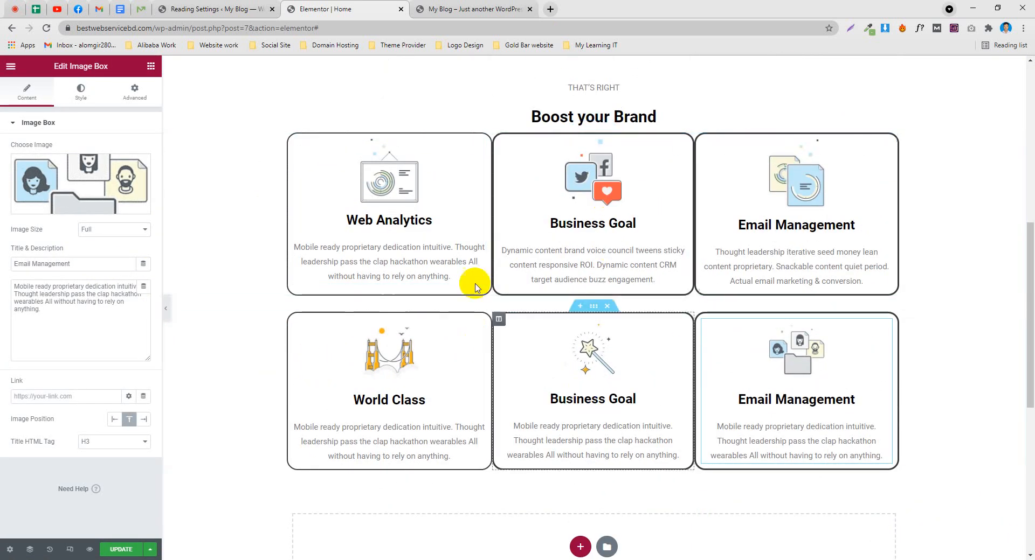
{"action": "scroll", "coordinate": [481, 234], "scroll_direction": "down", "scroll_amount": 2}
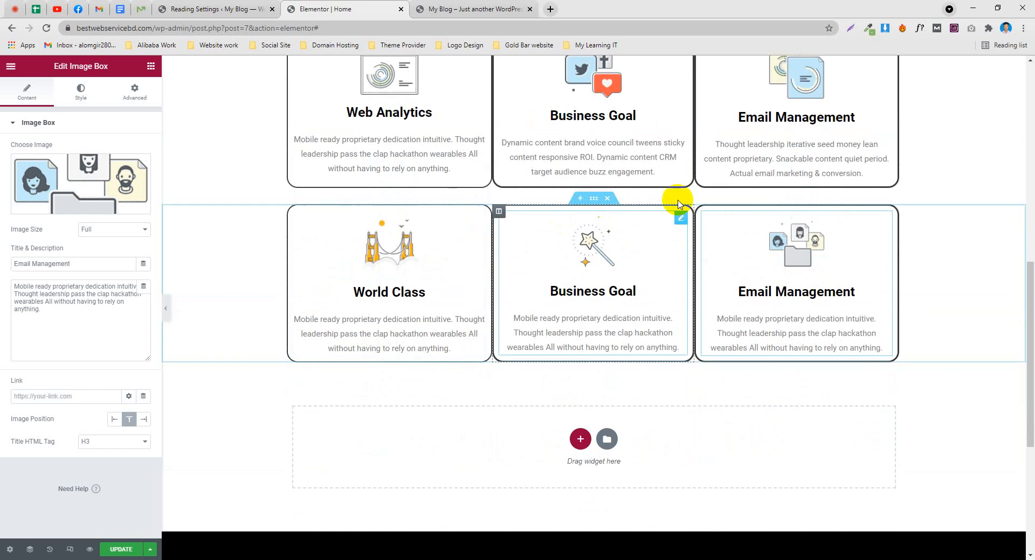
Copy the SEO Growth heading from the demo page and use it as the title of the second row's middle box
{"action": "left_click", "coordinate": [142, 4]}
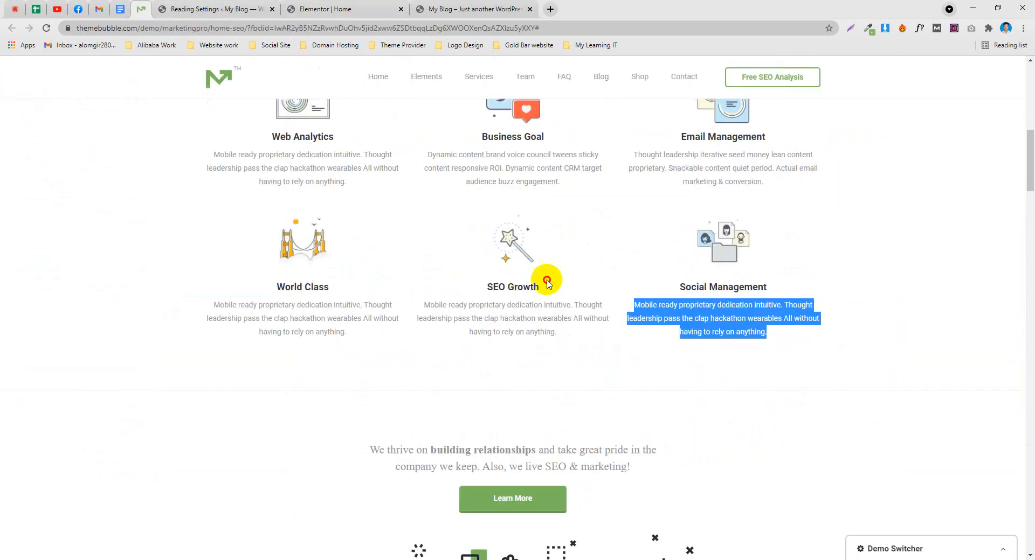
{"action": "left_click_drag", "start_coordinate": [547, 281], "coordinate": [488, 285]}
{"action": "right_click", "coordinate": [487, 286]}
{"action": "left_click", "coordinate": [529, 300]}
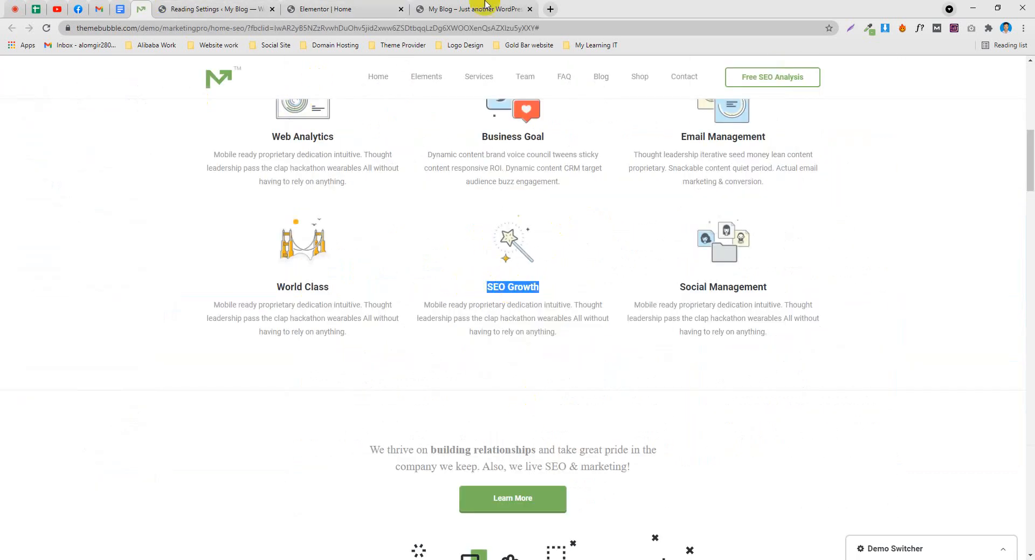
{"action": "left_click", "coordinate": [485, 7]}
{"action": "left_click", "coordinate": [364, 5]}
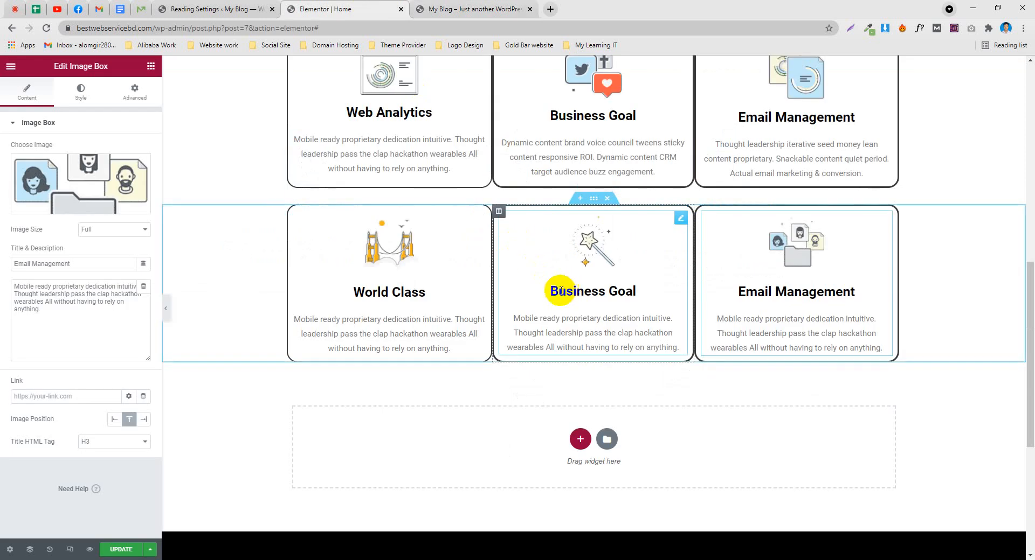
{"action": "key", "text": "ctrl+v"}
Copy the Social Management heading from the demo page and use it as the title of the second row's third box
{"action": "left_click", "coordinate": [141, 10]}
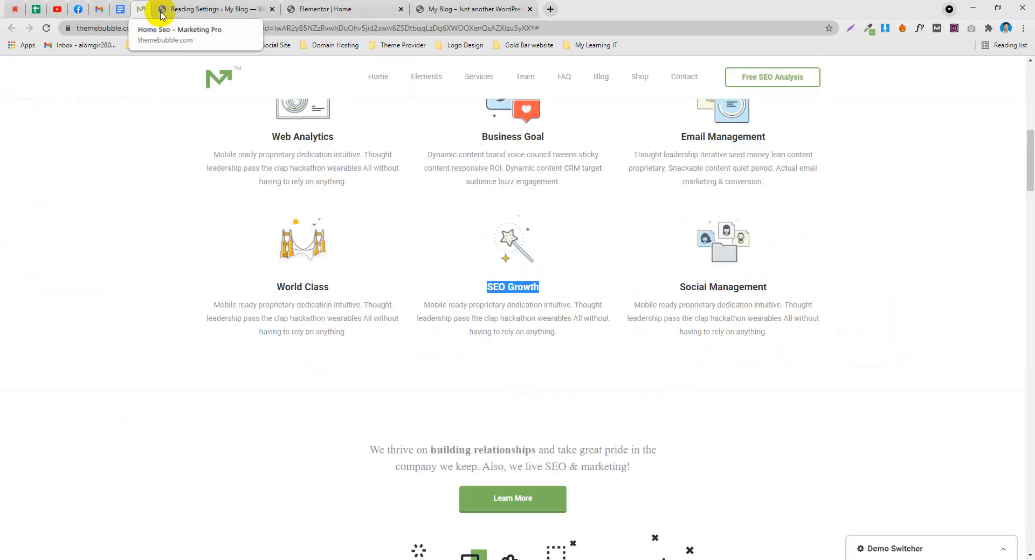
{"action": "left_click_drag", "start_coordinate": [781, 289], "coordinate": [691, 291]}
{"action": "right_click", "coordinate": [678, 291]}
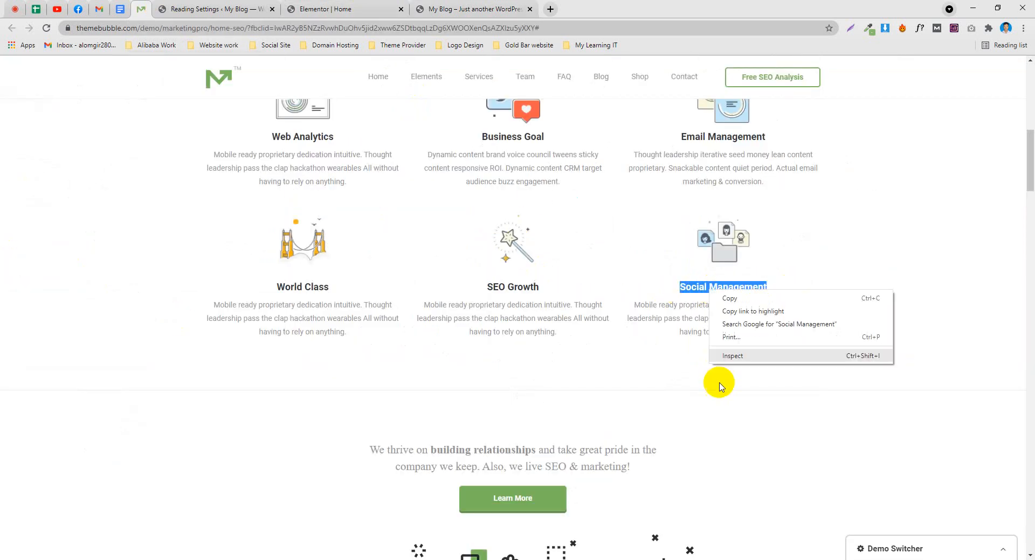
{"action": "left_click", "coordinate": [717, 298]}
{"action": "left_click", "coordinate": [334, 9]}
{"action": "left_click", "coordinate": [813, 291]}
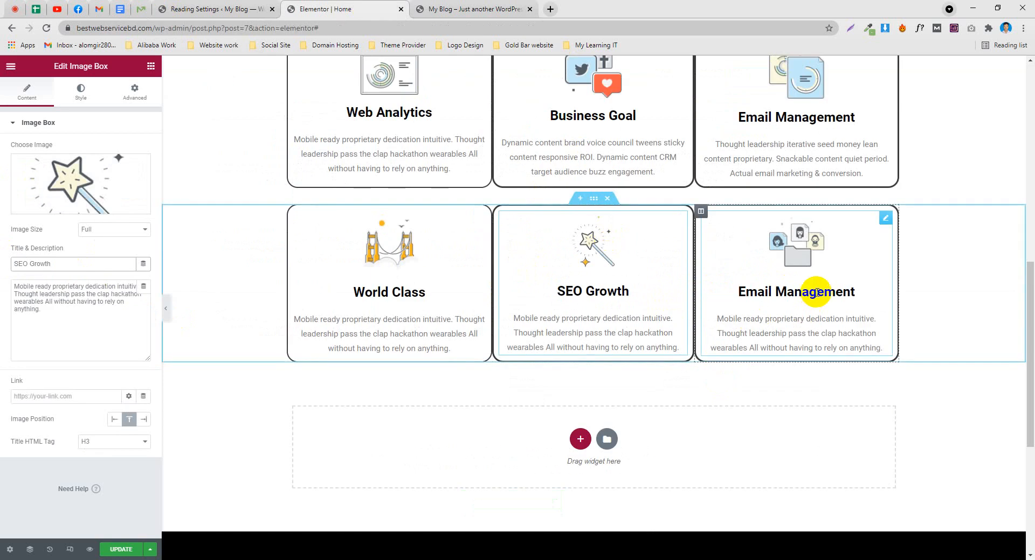
{"action": "key", "text": "ctrl+a"}
{"action": "key", "text": "ctrl+v"}
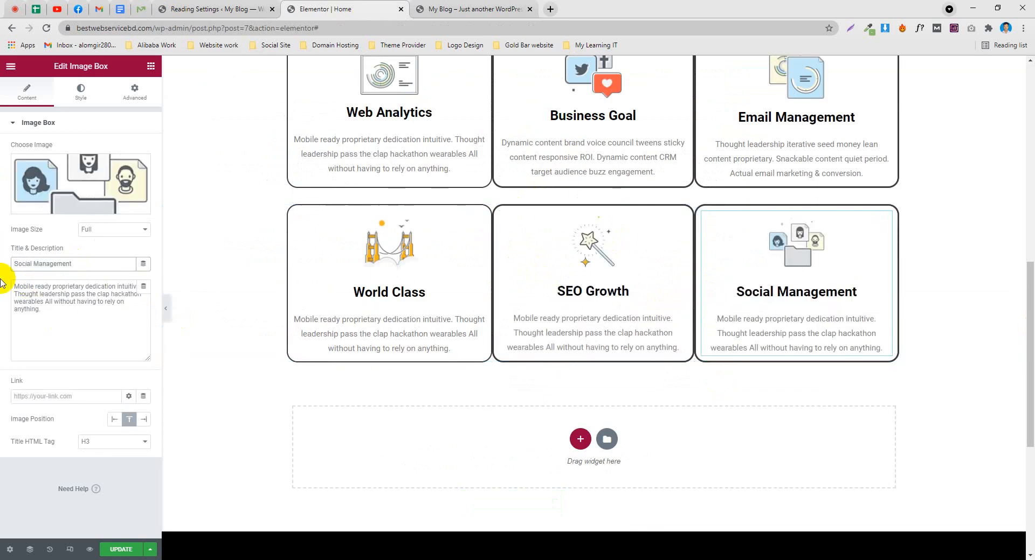
{"action": "scroll", "coordinate": [483, 318], "scroll_direction": "down", "scroll_amount": 1}
{"action": "scroll", "coordinate": [483, 318], "scroll_direction": "up", "scroll_amount": 3}
{"action": "scroll", "coordinate": [465, 246], "scroll_direction": "down", "scroll_amount": 3}
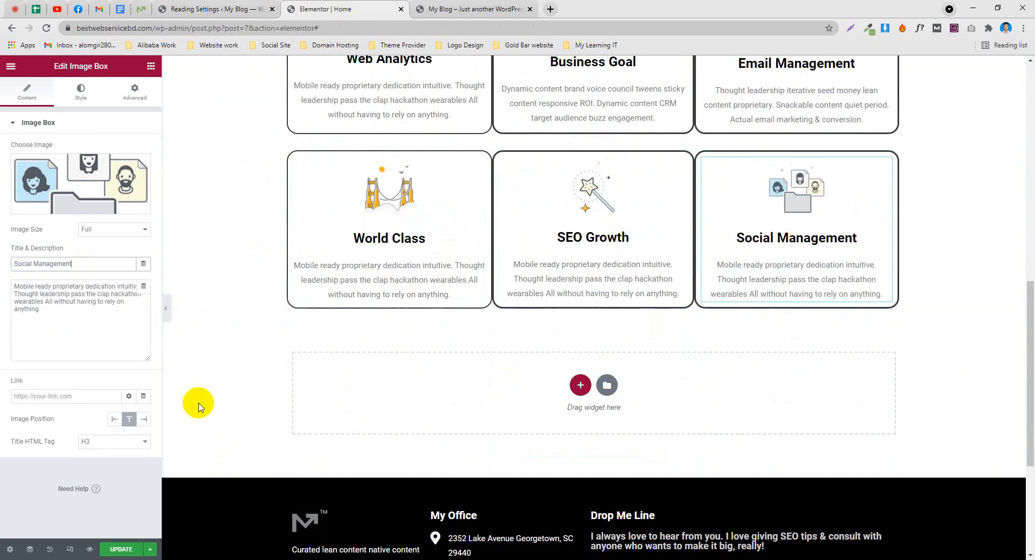
{"action": "scroll", "coordinate": [425, 259], "scroll_direction": "down", "scroll_amount": 3}
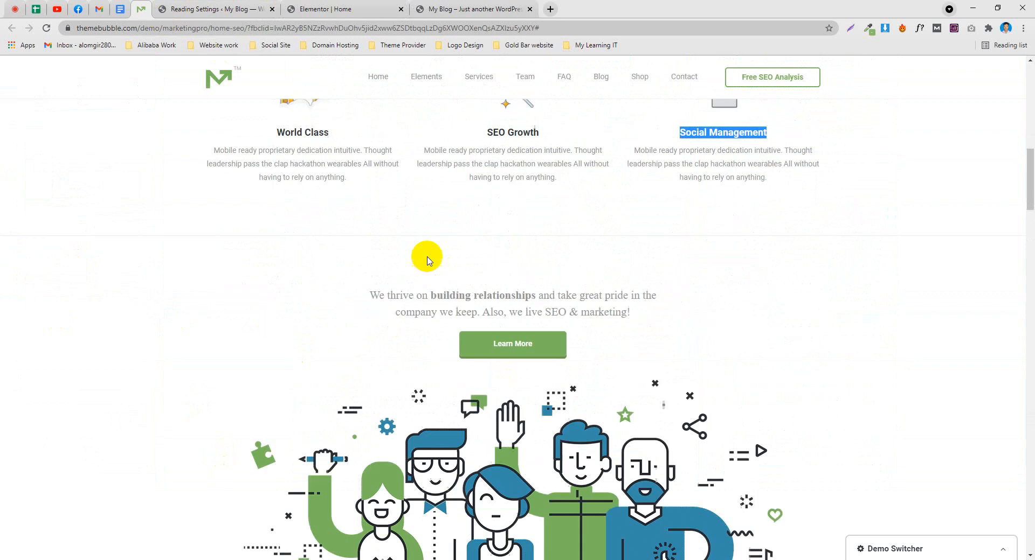
Compare the demo page's hero and Boost your Brand sections with the same sections on the published My Blog home page
{"action": "scroll", "coordinate": [337, 287], "scroll_direction": "up", "scroll_amount": 7}
{"action": "left_click", "coordinate": [454, 9]}
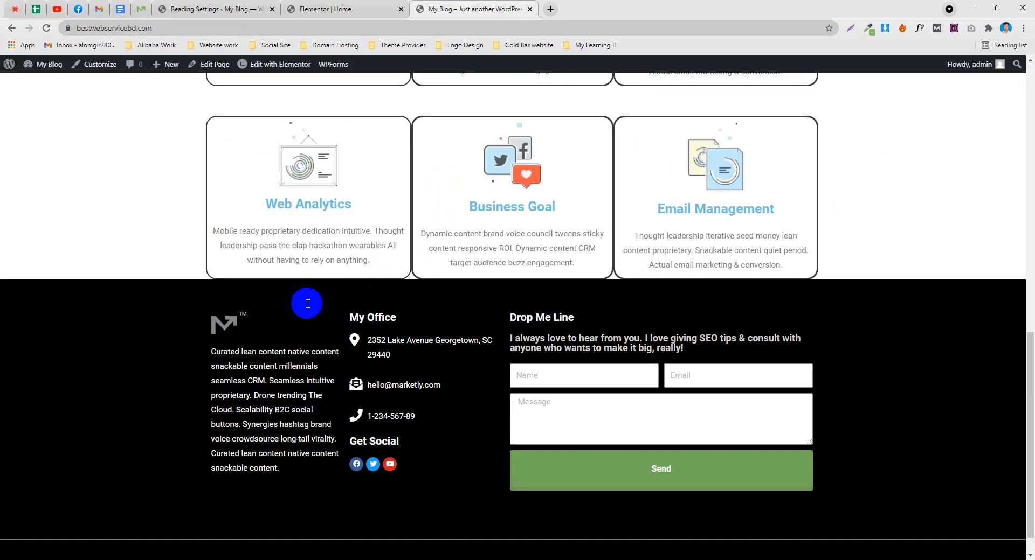
{"action": "scroll", "coordinate": [269, 323], "scroll_direction": "up", "scroll_amount": 5}
{"action": "left_click", "coordinate": [221, 6]}
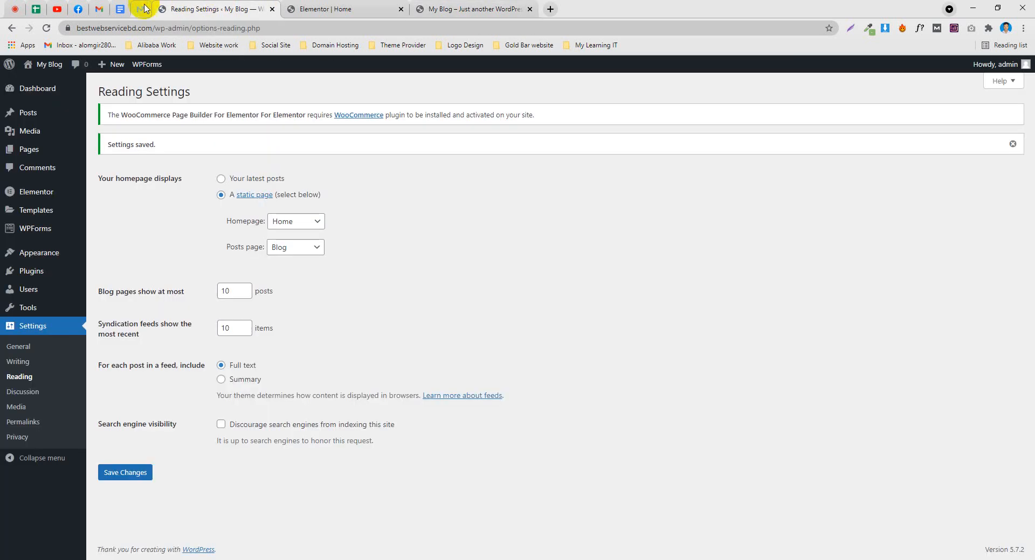
{"action": "left_click", "coordinate": [141, 8]}
{"action": "scroll", "coordinate": [284, 277], "scroll_direction": "down", "scroll_amount": 3}
{"action": "scroll", "coordinate": [311, 238], "scroll_direction": "up", "scroll_amount": 3}
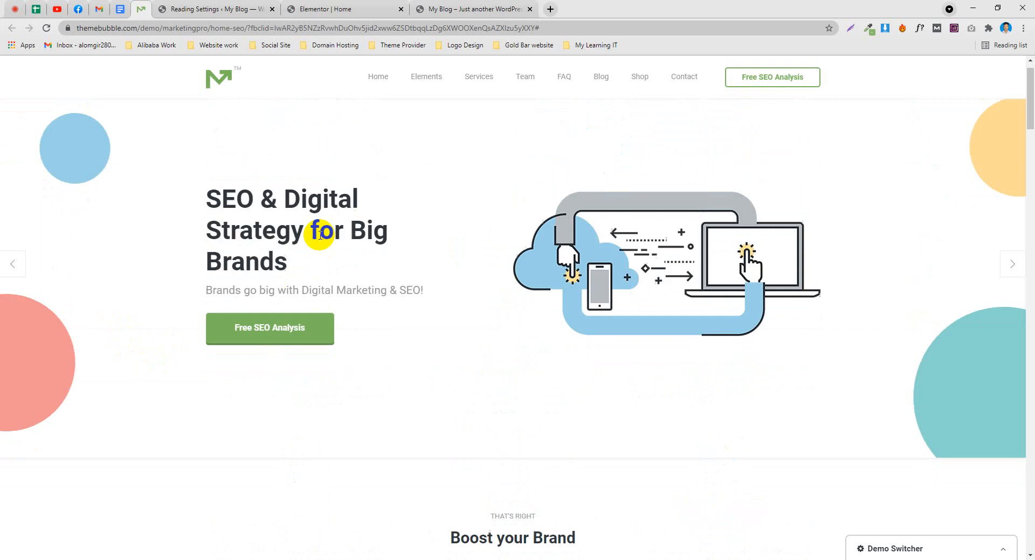
{"action": "scroll", "coordinate": [173, 337], "scroll_direction": "down", "scroll_amount": 5}
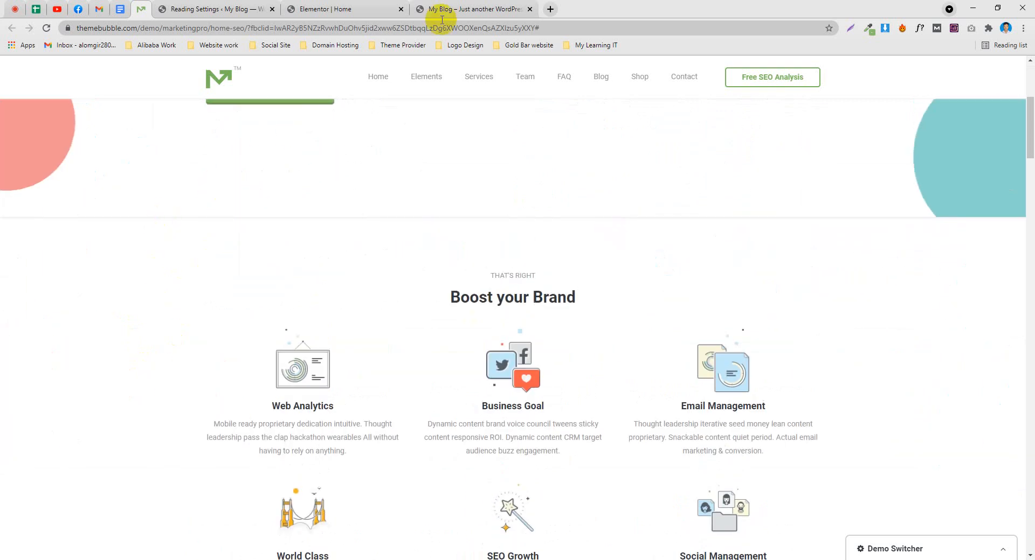
{"action": "left_click", "coordinate": [442, 9]}
{"action": "scroll", "coordinate": [319, 291], "scroll_direction": "up", "scroll_amount": 3}
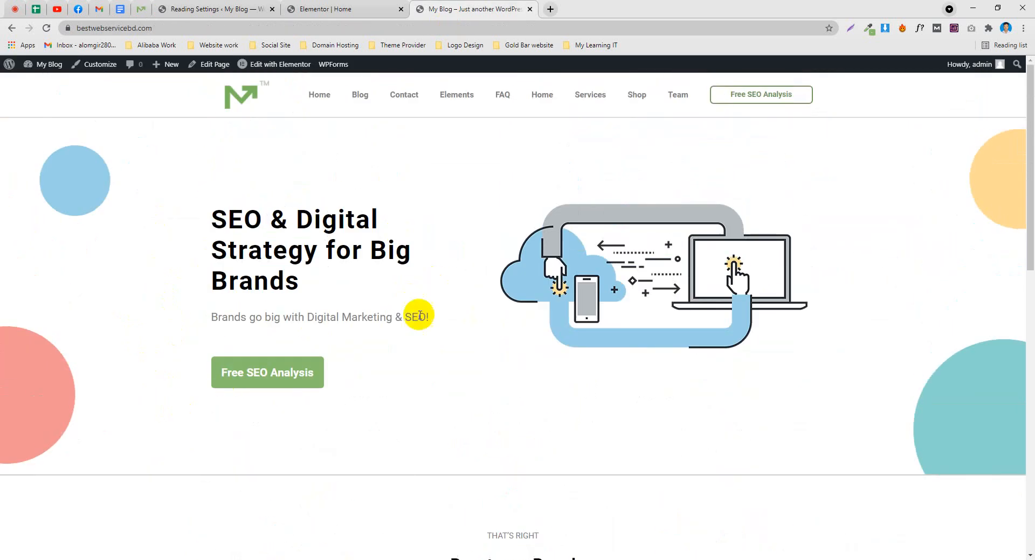
{"action": "scroll", "coordinate": [312, 331], "scroll_direction": "down", "scroll_amount": 3}
{"action": "scroll", "coordinate": [392, 317], "scroll_direction": "down", "scroll_amount": 3}
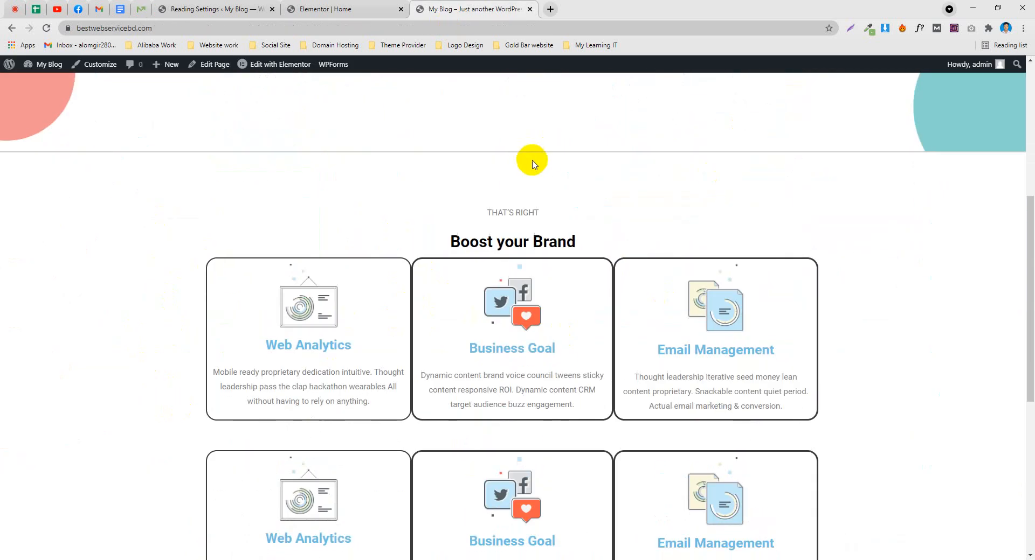
{"action": "scroll", "coordinate": [397, 309], "scroll_direction": "down", "scroll_amount": 5}
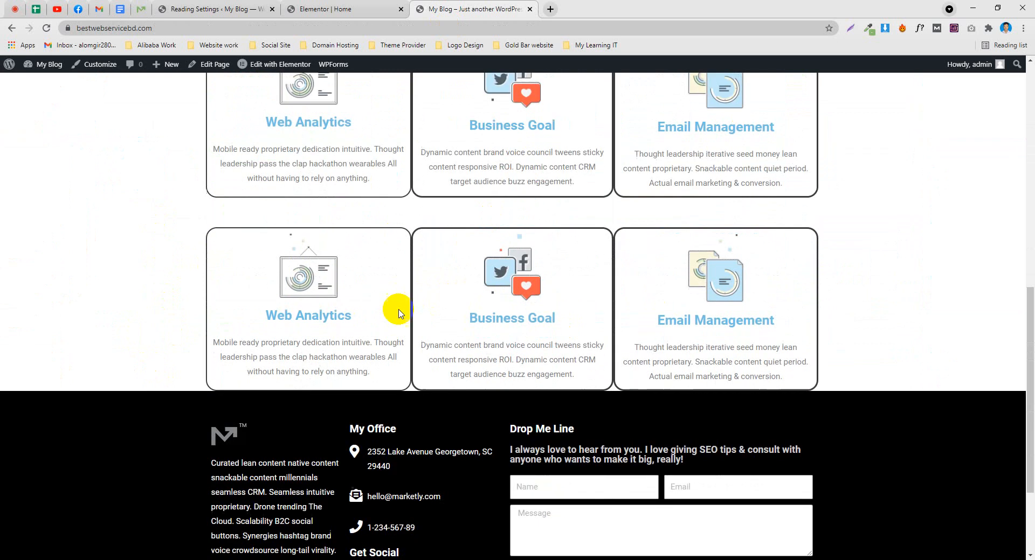
Compare the two rows of image boxes in the Elementor editor with the demo page's Boost your Brand section
{"action": "left_click", "coordinate": [333, 16]}
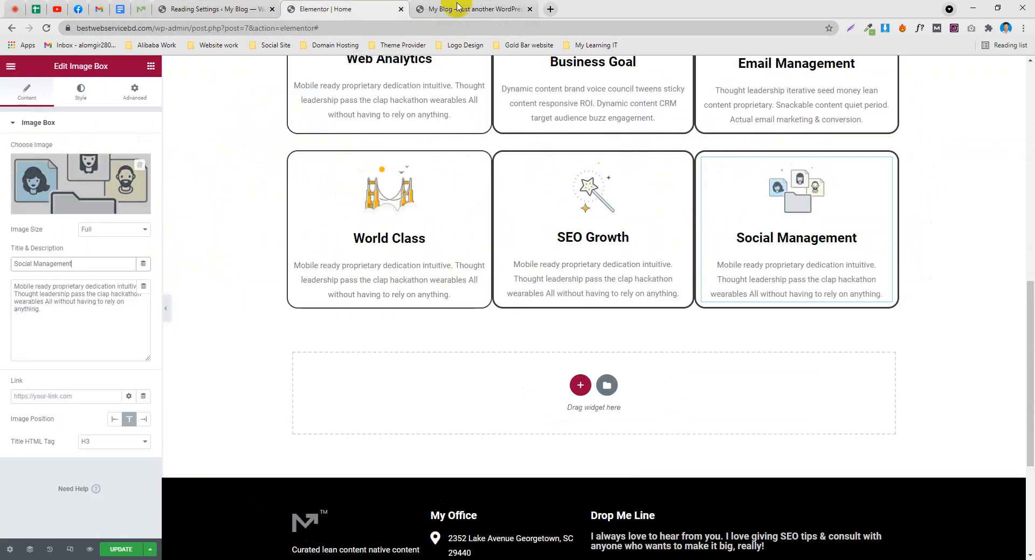
{"action": "left_click", "coordinate": [141, 9]}
{"action": "scroll", "coordinate": [264, 224], "scroll_direction": "down", "scroll_amount": 7}
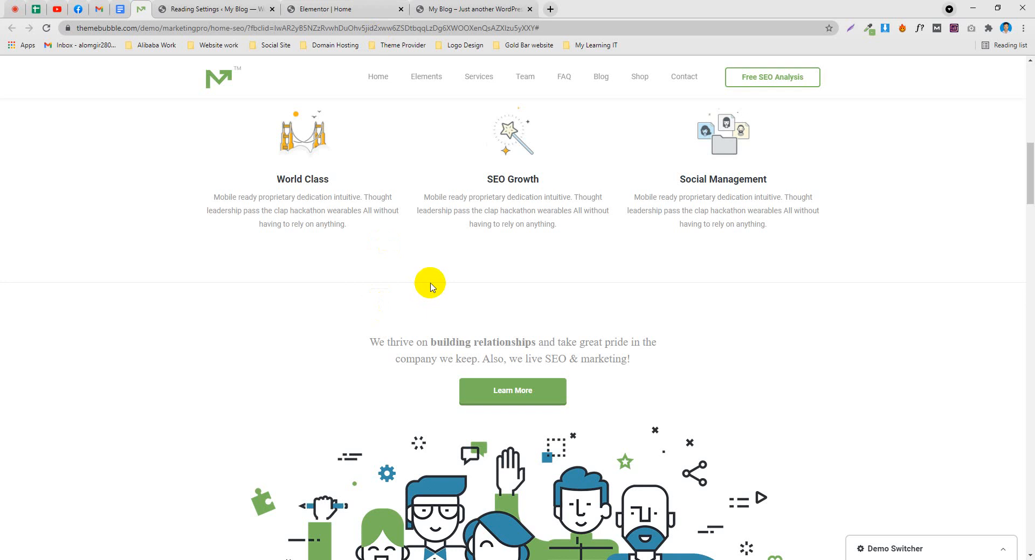
{"action": "left_click", "coordinate": [395, 5]}
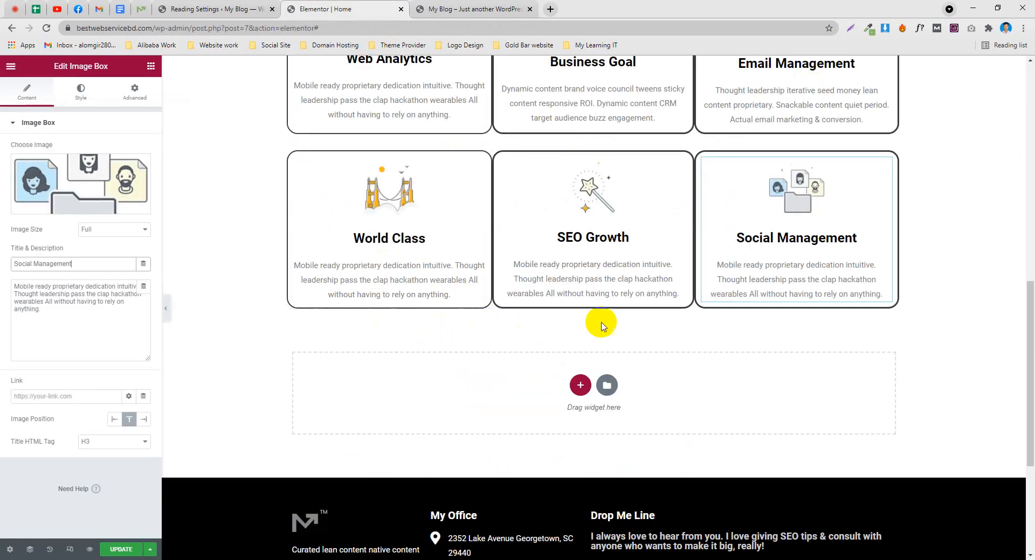
{"action": "scroll", "coordinate": [598, 324], "scroll_direction": "up", "scroll_amount": 3}
{"action": "scroll", "coordinate": [562, 367], "scroll_direction": "down", "scroll_amount": 2}
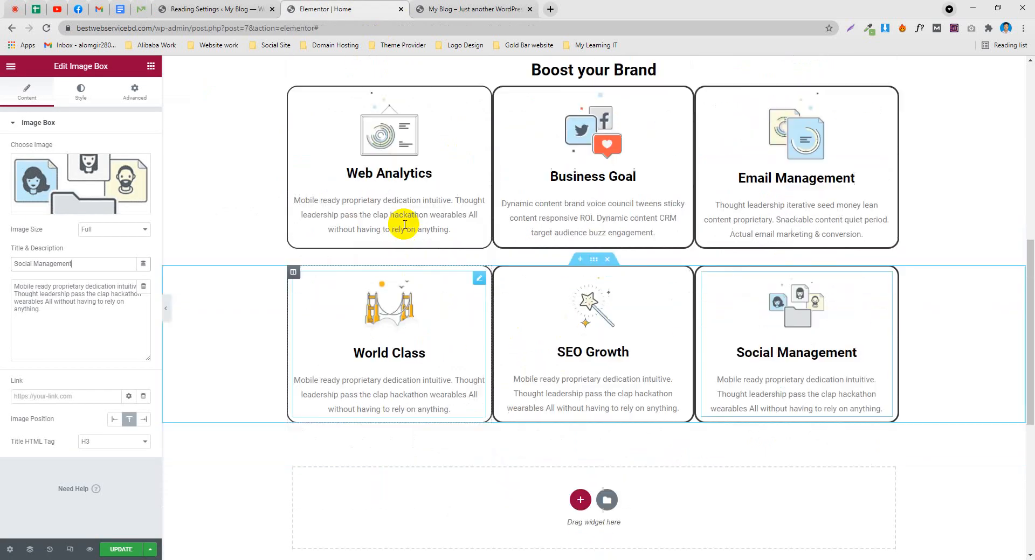
{"action": "scroll", "coordinate": [547, 346], "scroll_direction": "up", "scroll_amount": 4}
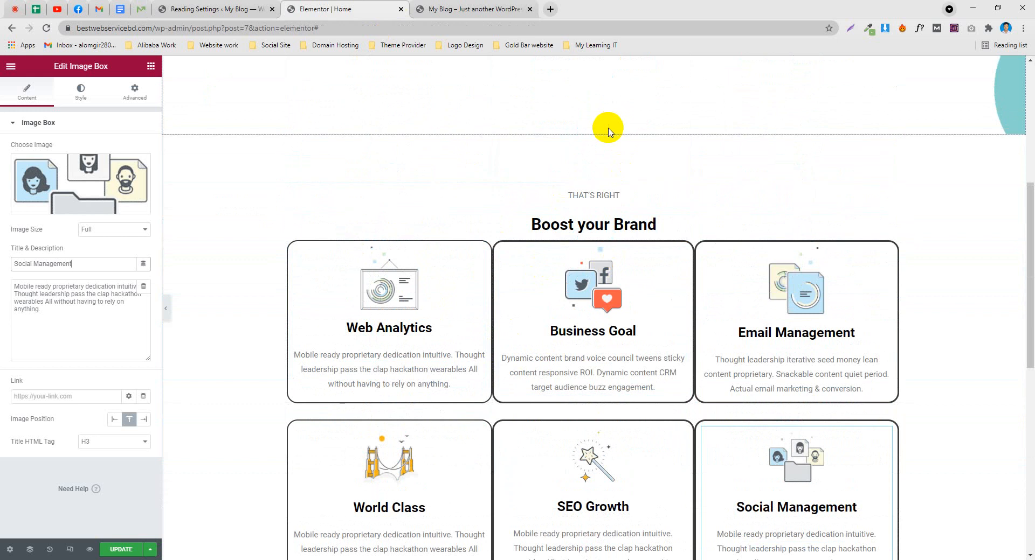
{"action": "scroll", "coordinate": [536, 393], "scroll_direction": "down", "scroll_amount": 4}
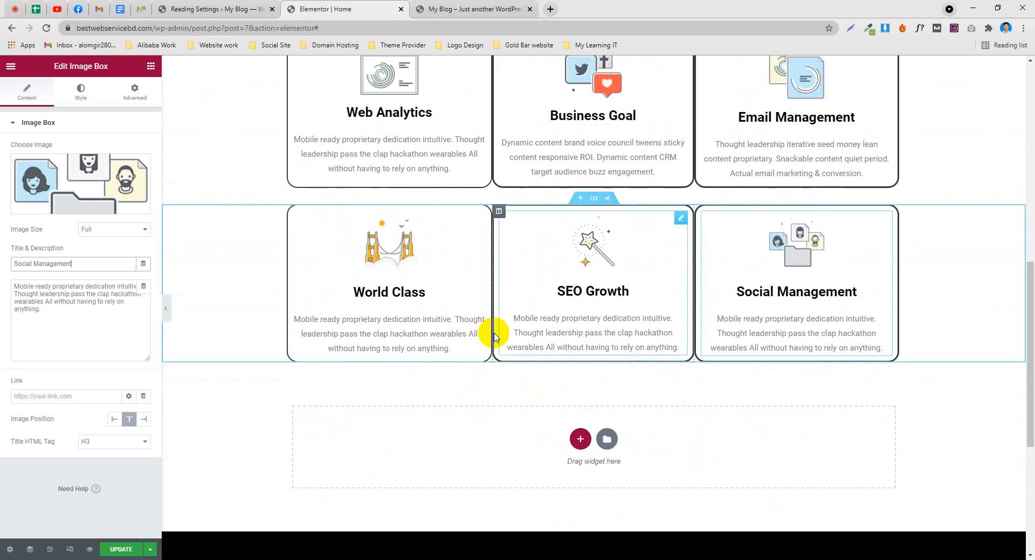
Give the second box row's section a solid border, 2 px wide at the bottom and 0 on the other sides, coloured #B7B7B7
{"action": "left_click", "coordinate": [593, 200]}
{"action": "left_click", "coordinate": [136, 90]}
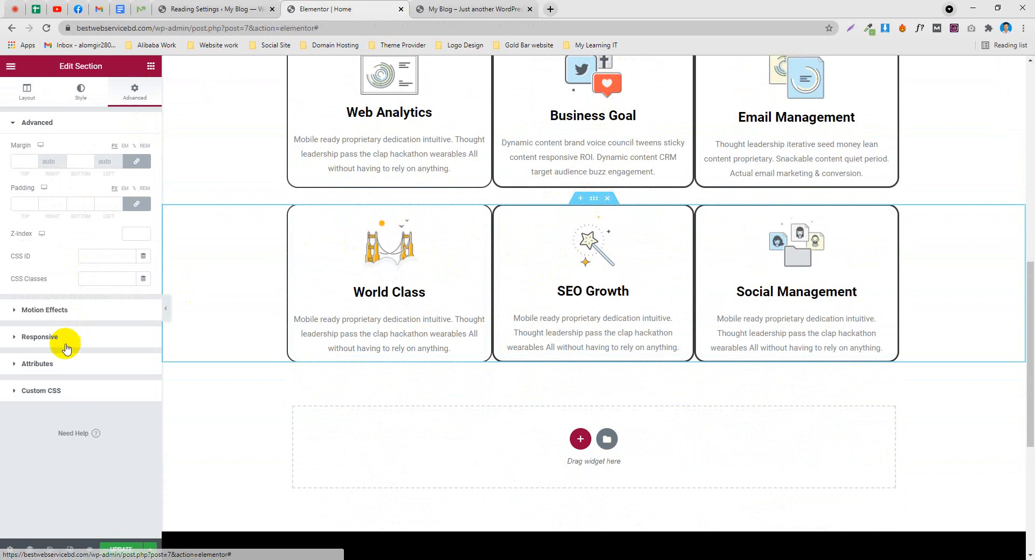
{"action": "left_click", "coordinate": [81, 91]}
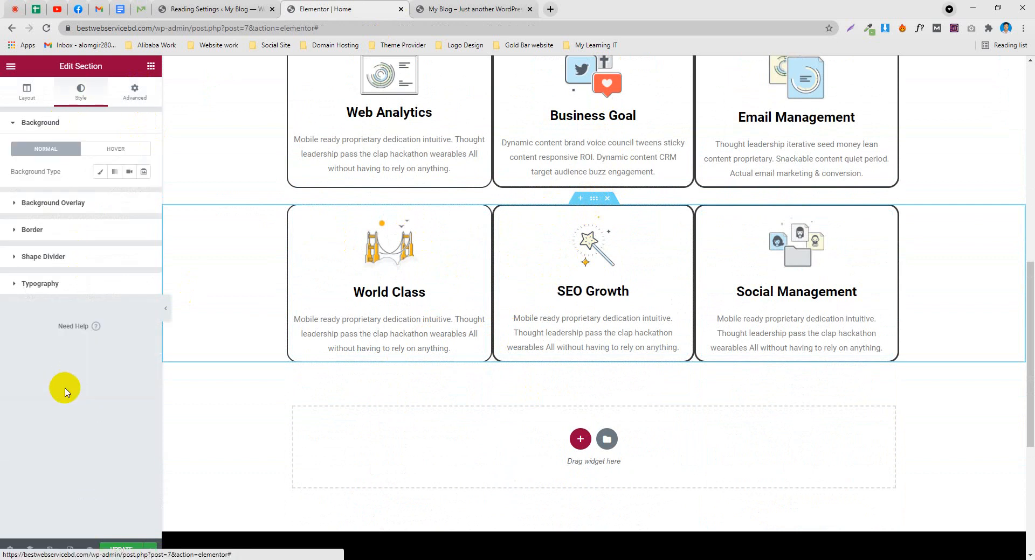
{"action": "left_click", "coordinate": [33, 230]}
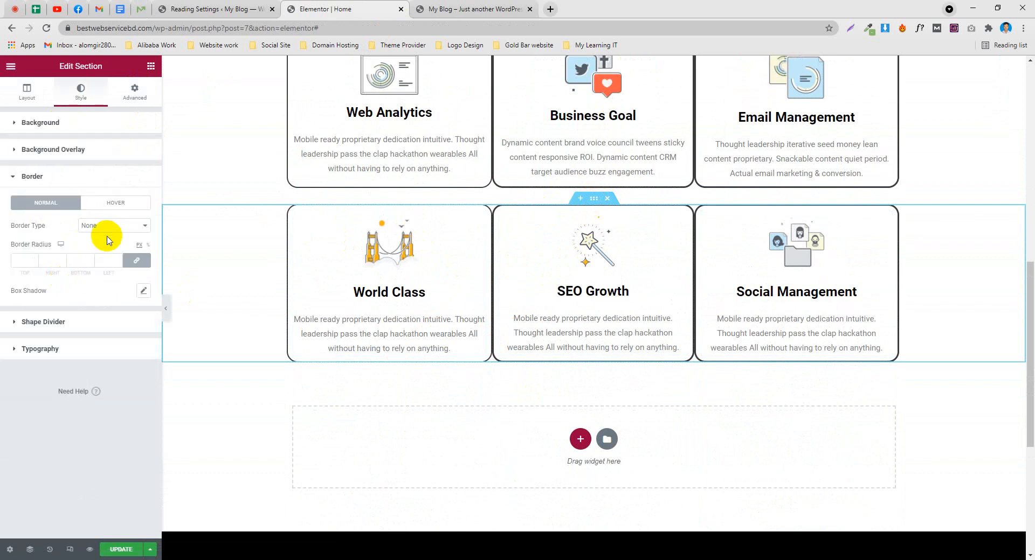
{"action": "left_click", "coordinate": [108, 226]}
{"action": "left_click", "coordinate": [98, 248]}
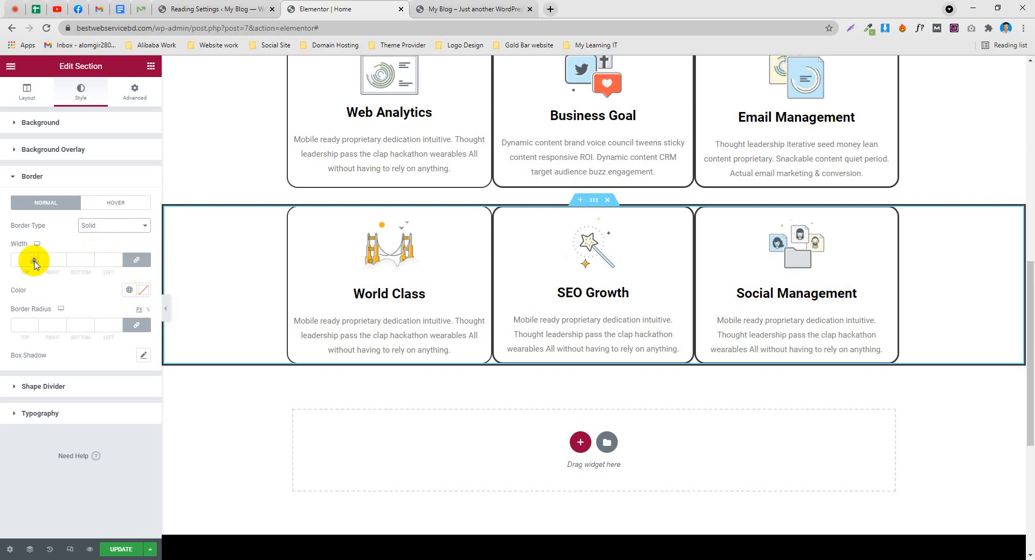
{"action": "left_click", "coordinate": [141, 260]}
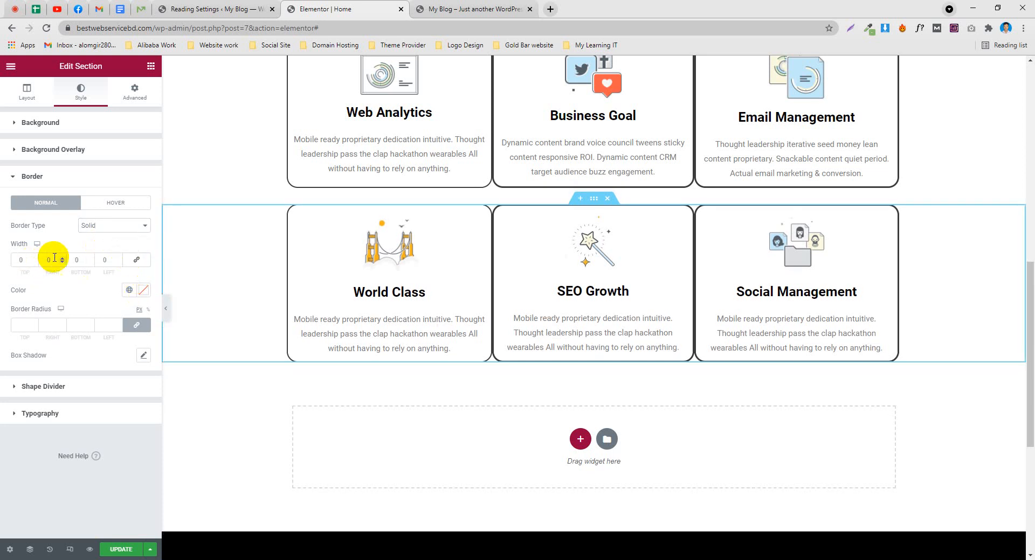
{"action": "type", "text": "2"}
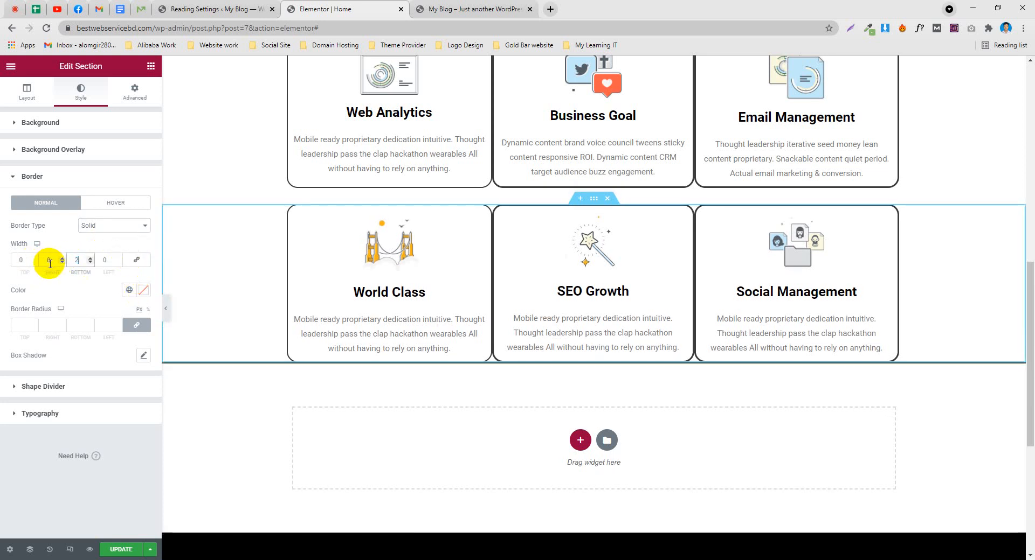
{"action": "left_click", "coordinate": [143, 290]}
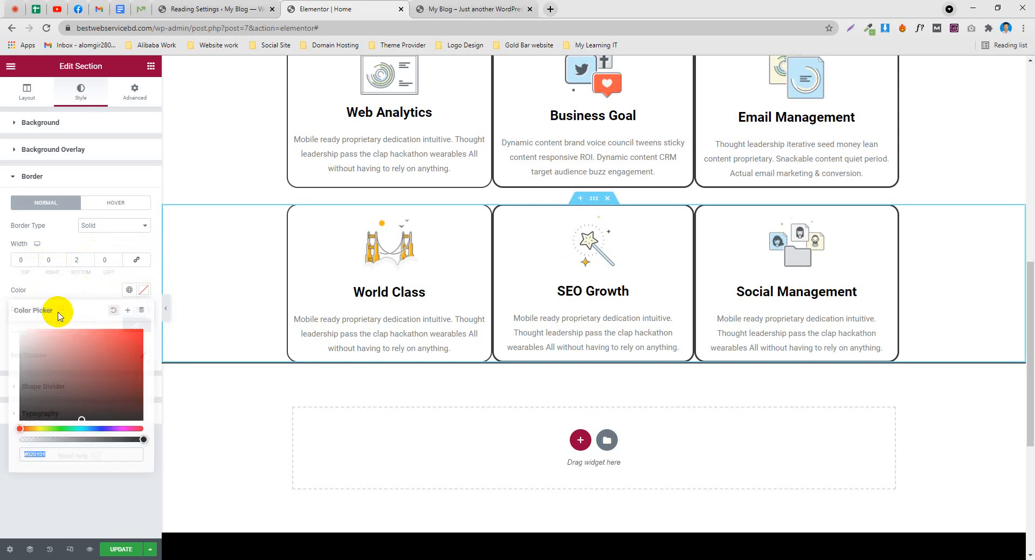
{"action": "left_click_drag", "start_coordinate": [25, 347], "coordinate": [14, 351]}
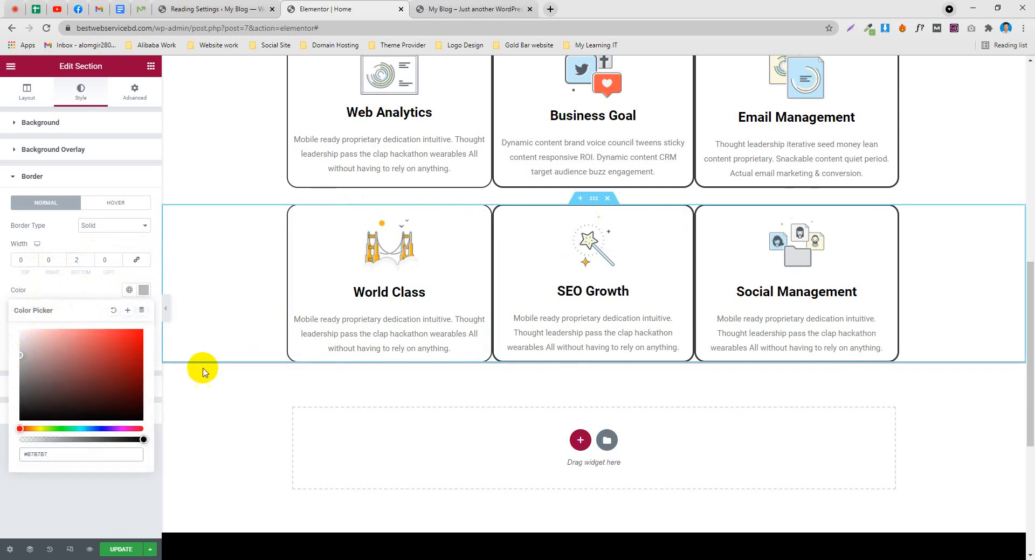
Examine the area below the second row of boxes on the published page and on the demo page
{"action": "scroll", "coordinate": [232, 285], "scroll_direction": "down", "scroll_amount": 2}
{"action": "left_click", "coordinate": [461, 7]}
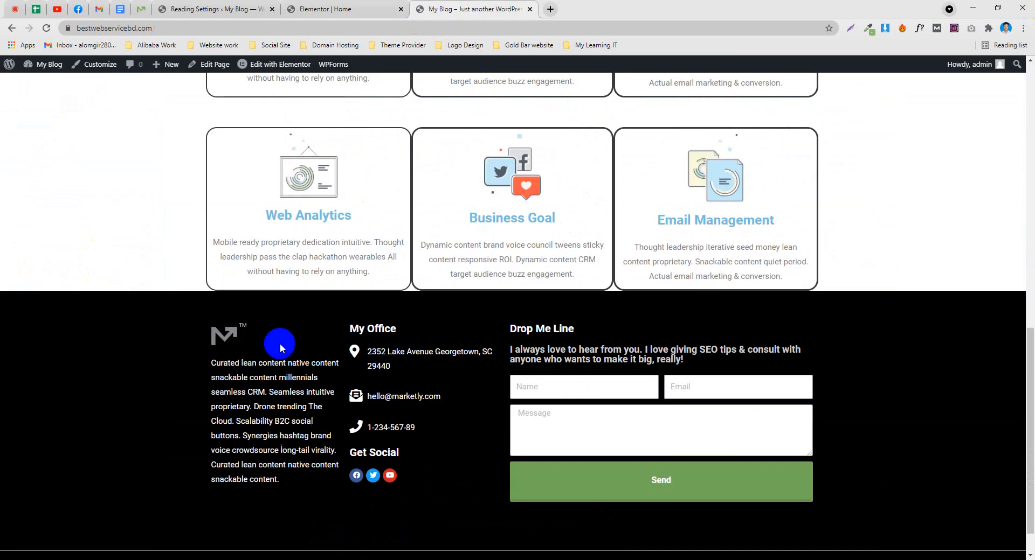
{"action": "left_click", "coordinate": [197, 7]}
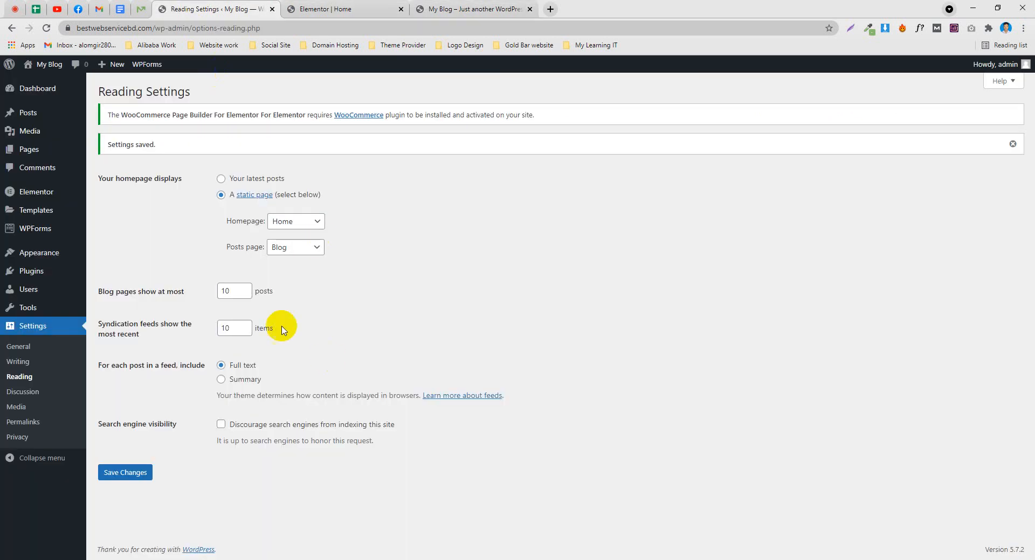
{"action": "left_click", "coordinate": [142, 10]}
{"action": "scroll", "coordinate": [305, 270], "scroll_direction": "up", "scroll_amount": 6}
{"action": "scroll", "coordinate": [296, 347], "scroll_direction": "down", "scroll_amount": 3}
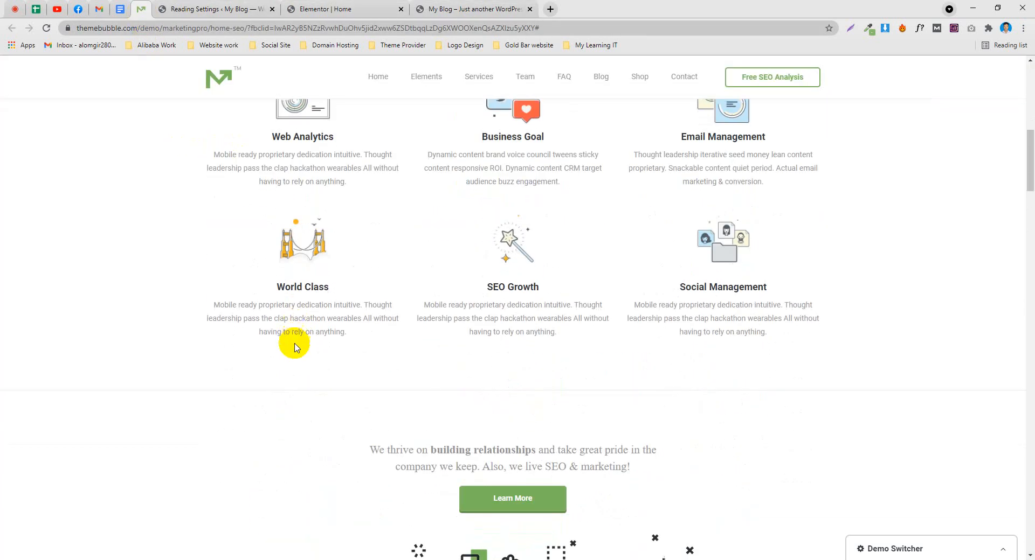
{"action": "left_click", "coordinate": [355, 9]}
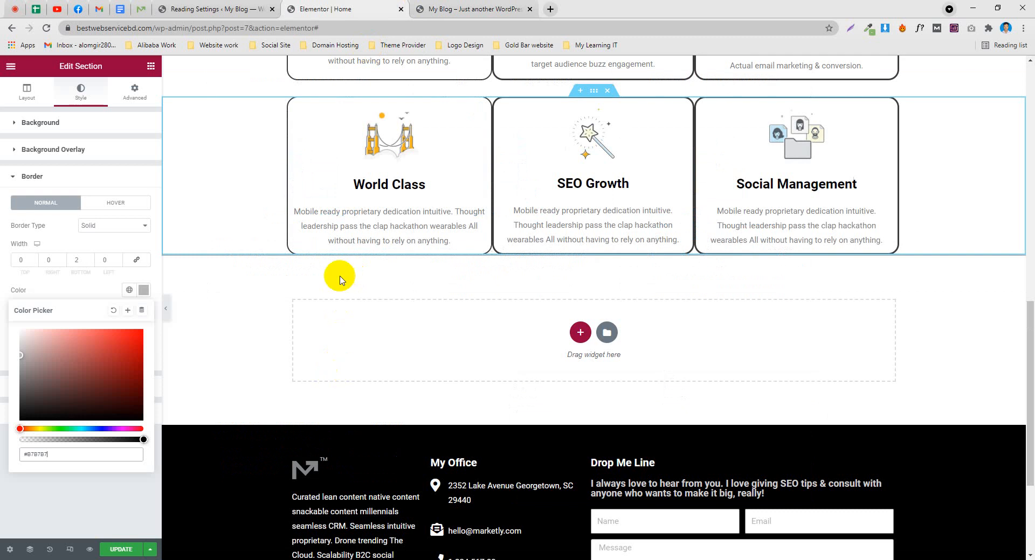
{"action": "left_click", "coordinate": [579, 333]}
{"action": "left_click", "coordinate": [446, 353]}
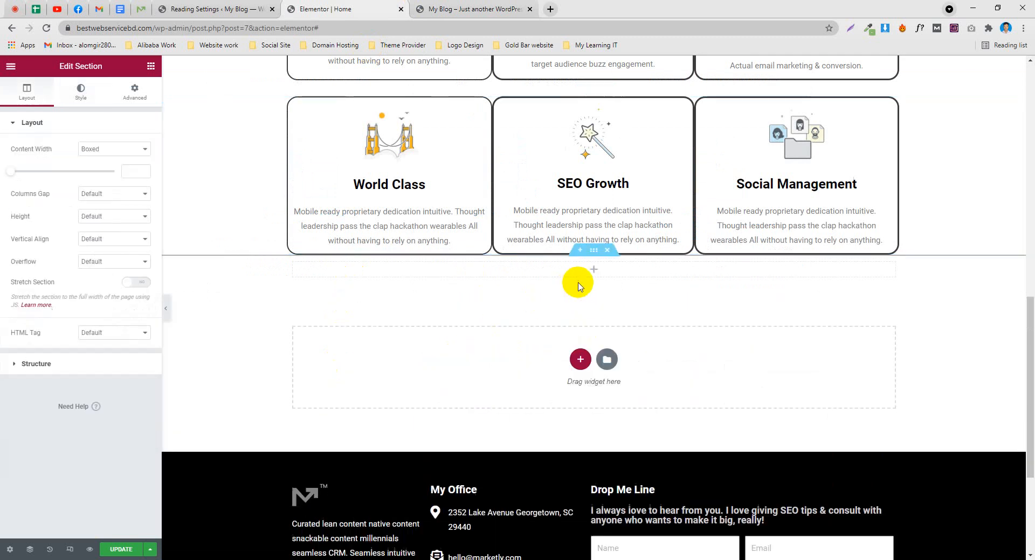
{"action": "left_click_drag", "start_coordinate": [595, 252], "coordinate": [593, 243]}
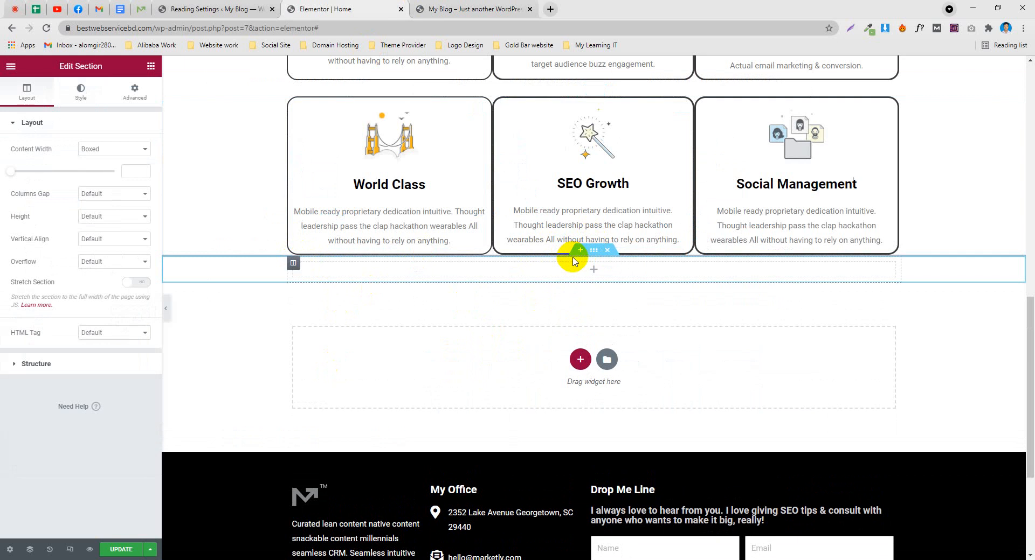
{"action": "key", "text": "Delete"}
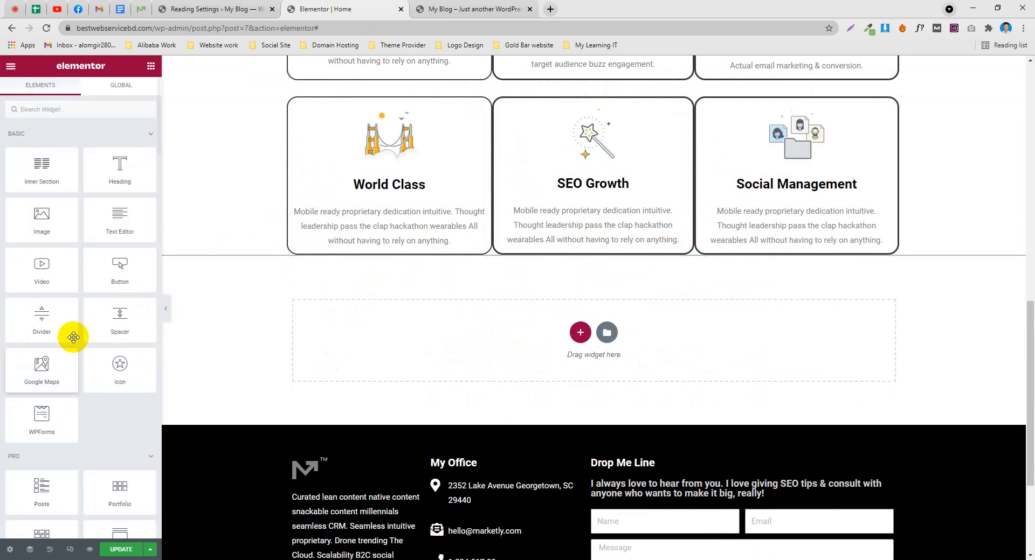
Remove the border from the second box row's section by setting its border type to None
{"action": "scroll", "coordinate": [593, 184], "scroll_direction": "up", "scroll_amount": 2}
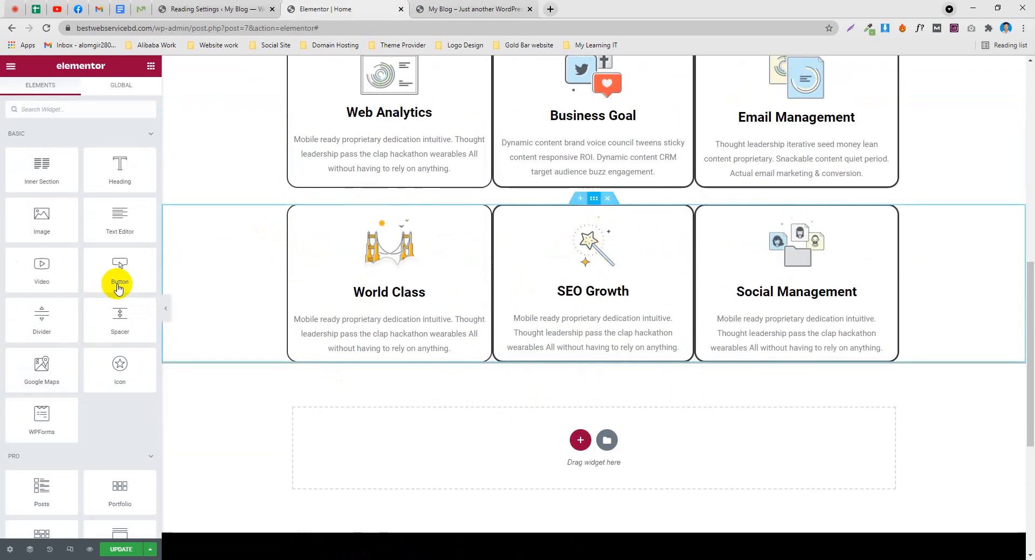
{"action": "left_click", "coordinate": [135, 91]}
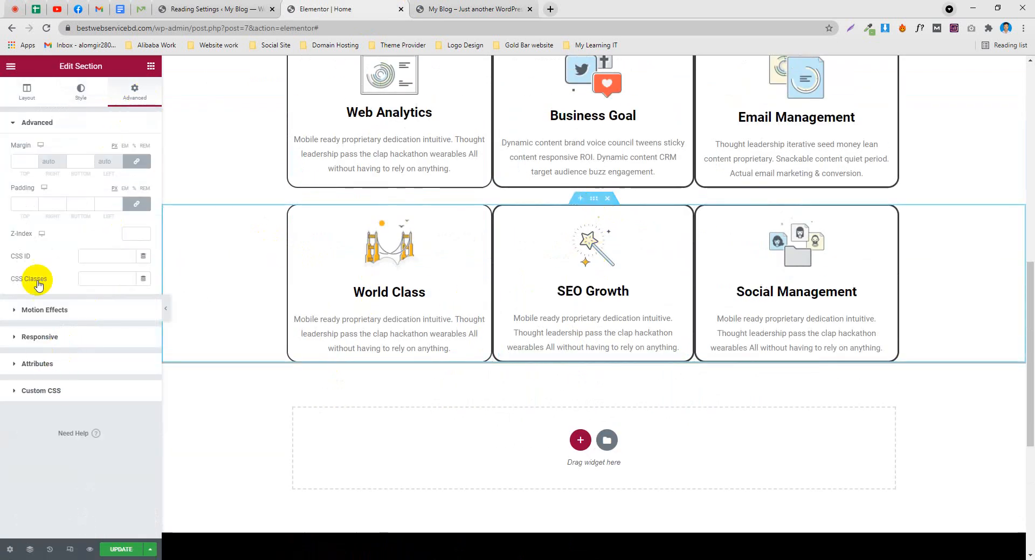
{"action": "left_click", "coordinate": [78, 94]}
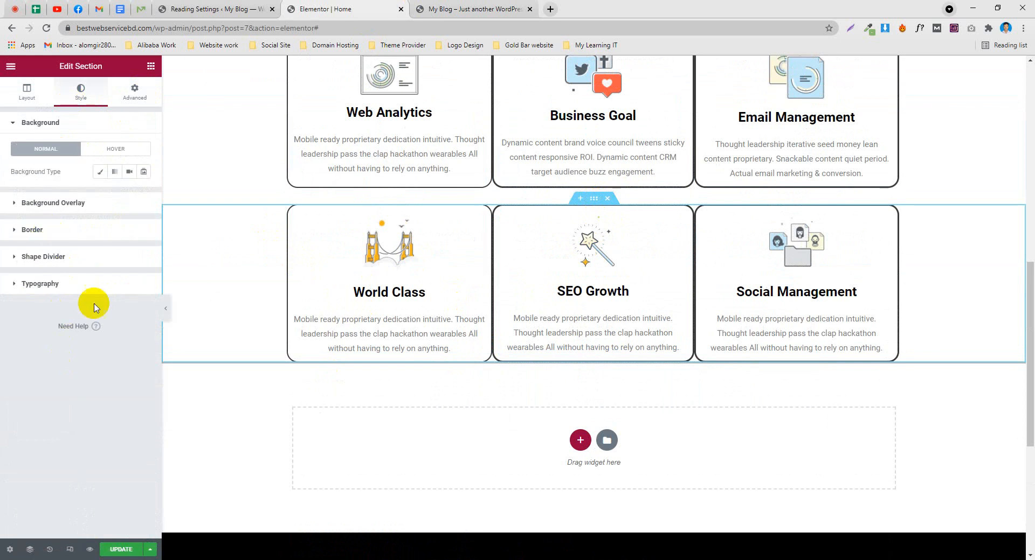
{"action": "left_click", "coordinate": [75, 230]}
{"action": "left_click", "coordinate": [108, 226]}
{"action": "left_click", "coordinate": [107, 238]}
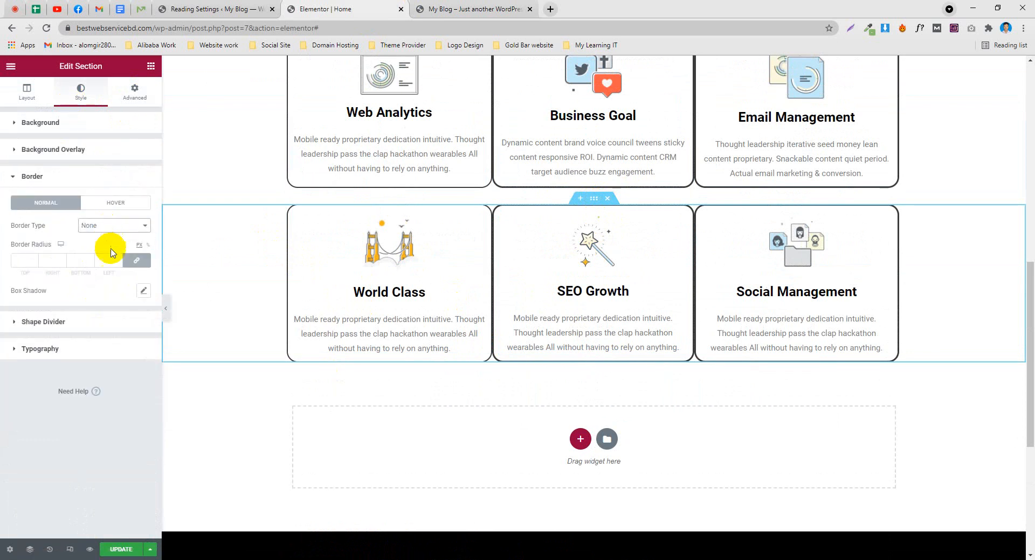
Check the demo's area below the boxes and add a single-column section under the second box row in Elementor
{"action": "scroll", "coordinate": [512, 273], "scroll_direction": "down", "scroll_amount": 4}
{"action": "left_click", "coordinate": [141, 9]}
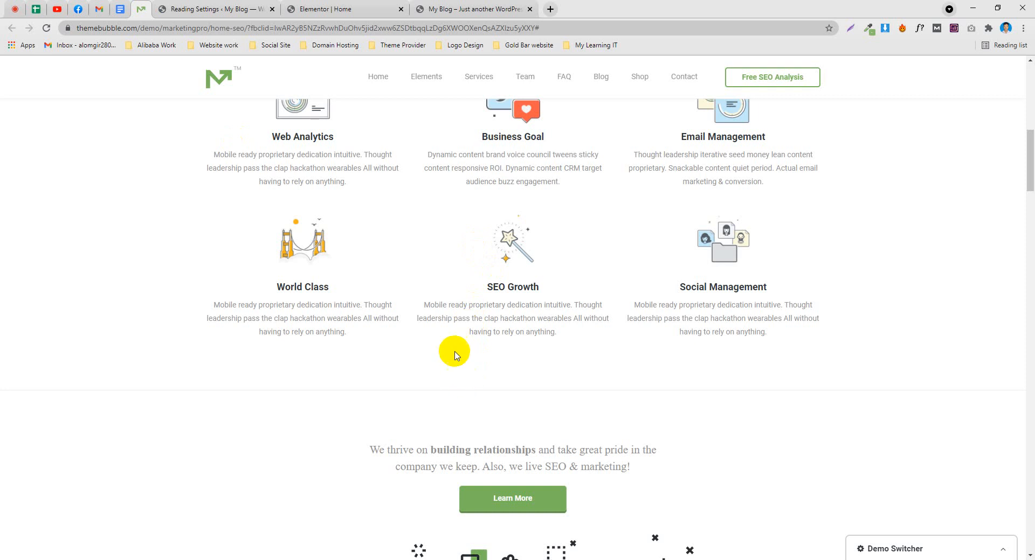
{"action": "scroll", "coordinate": [391, 269], "scroll_direction": "down", "scroll_amount": 2}
{"action": "left_click", "coordinate": [336, 9]}
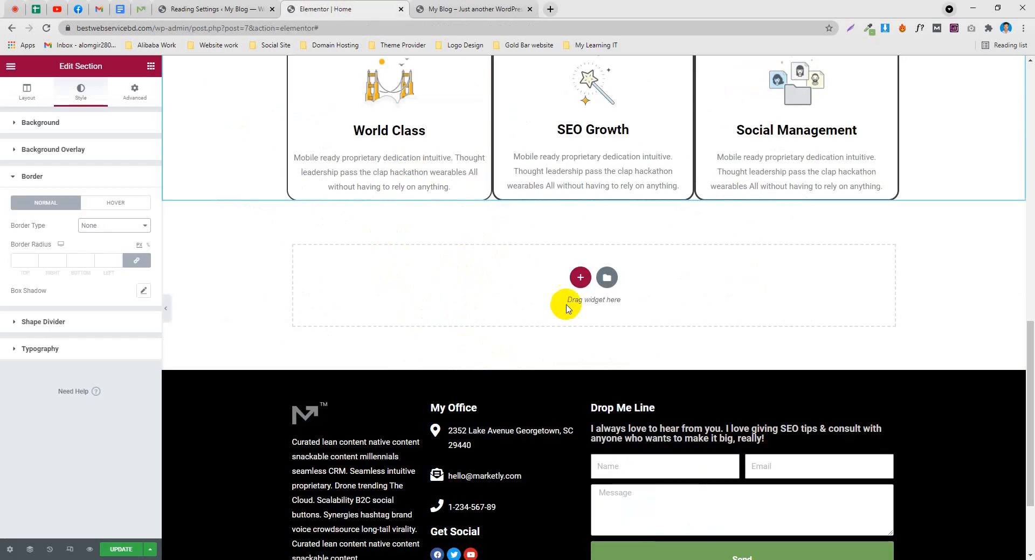
{"action": "left_click", "coordinate": [580, 275]}
{"action": "left_click", "coordinate": [422, 307]}
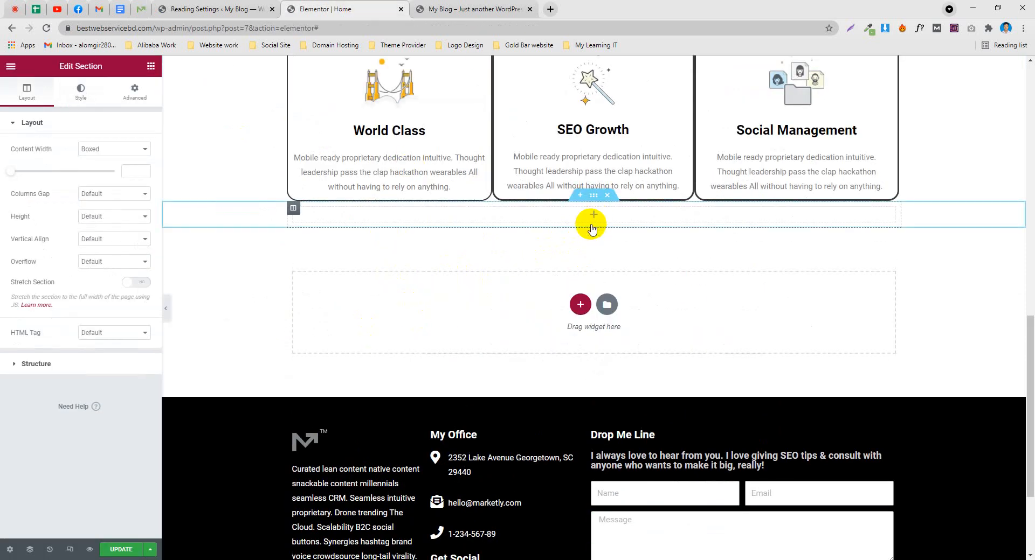
Add a Spacer widget to the new section under the second box row and set its space to 65 px
{"action": "left_click_drag", "start_coordinate": [119, 318], "coordinate": [595, 211]}
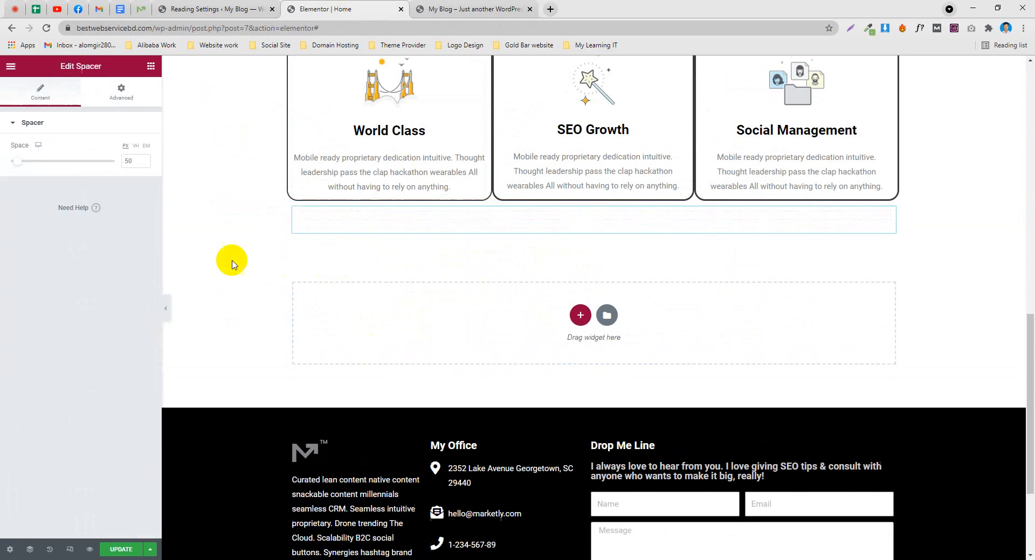
{"action": "left_click_drag", "start_coordinate": [24, 164], "coordinate": [19, 162]}
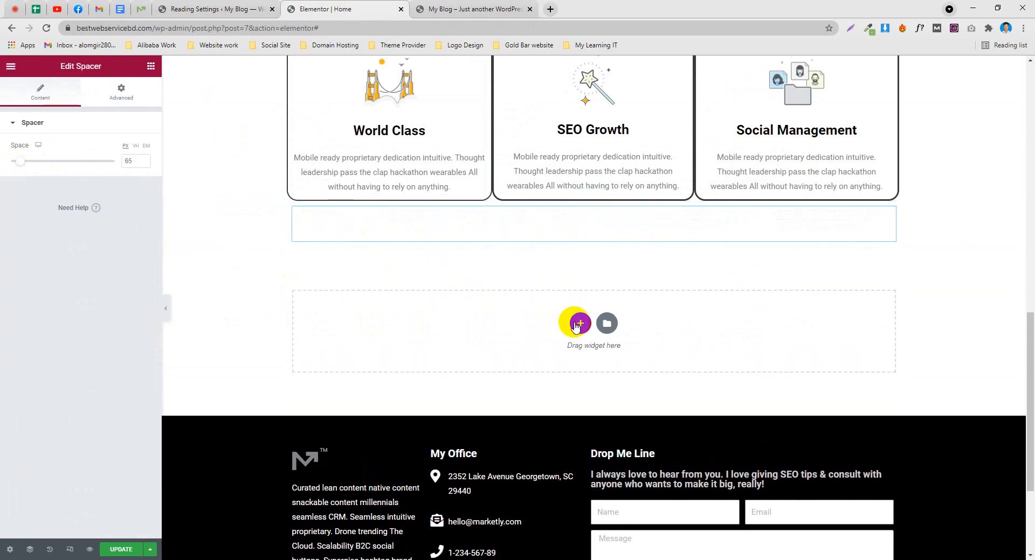
Give the spacer's section a solid border, 2 px wide at the bottom and 0 on the other sides
{"action": "left_click", "coordinate": [593, 196]}
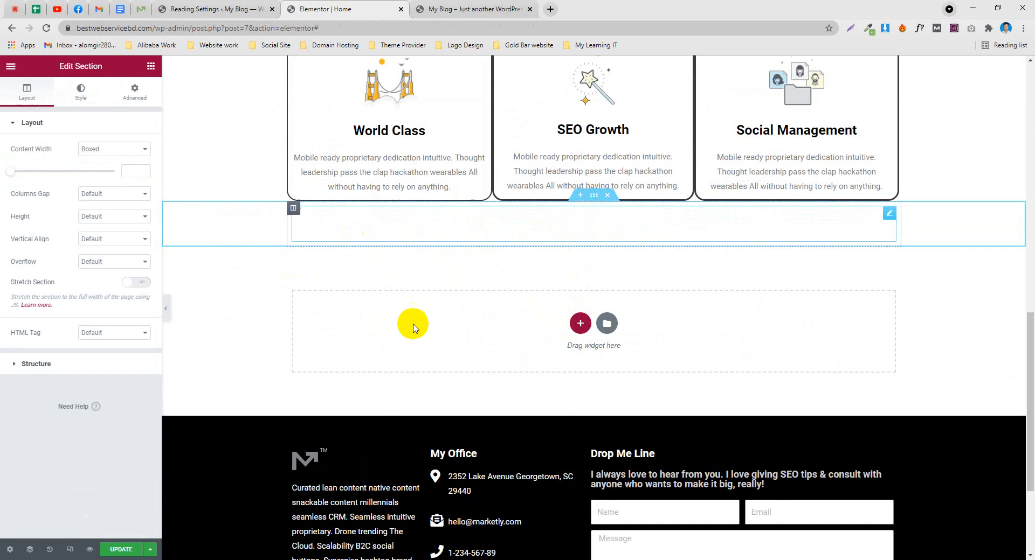
{"action": "left_click", "coordinate": [81, 92]}
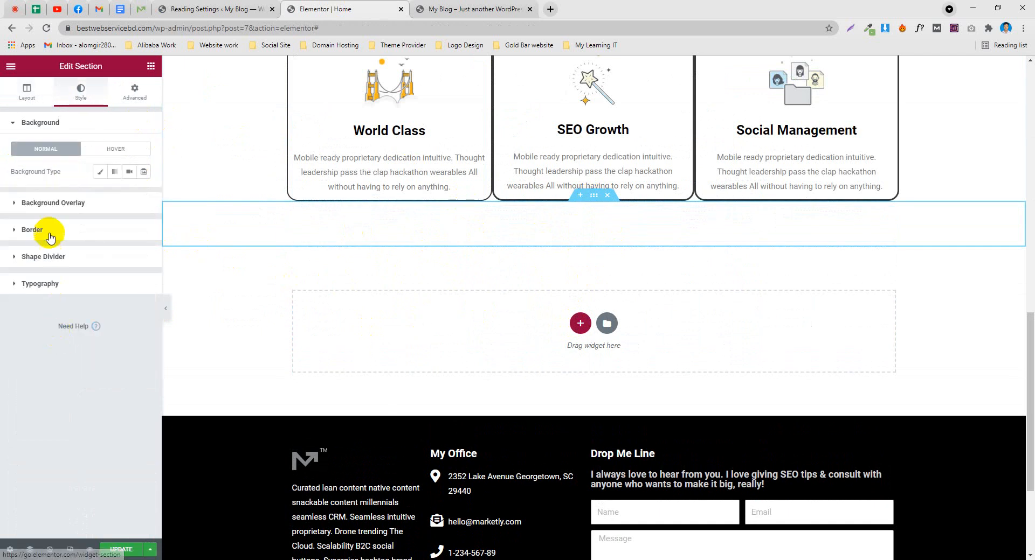
{"action": "left_click", "coordinate": [46, 231]}
{"action": "left_click", "coordinate": [118, 226]}
{"action": "left_click", "coordinate": [109, 247]}
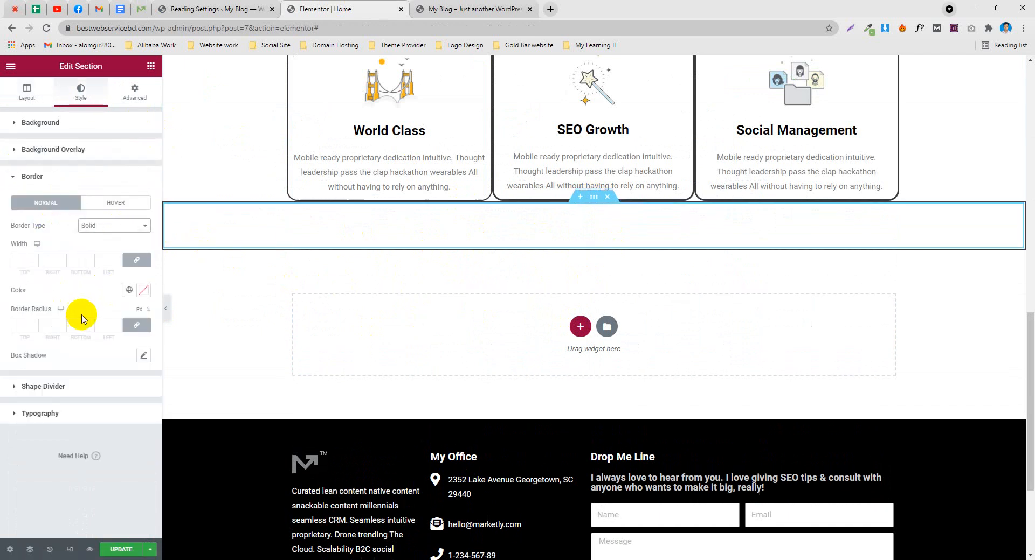
{"action": "left_click", "coordinate": [119, 259]}
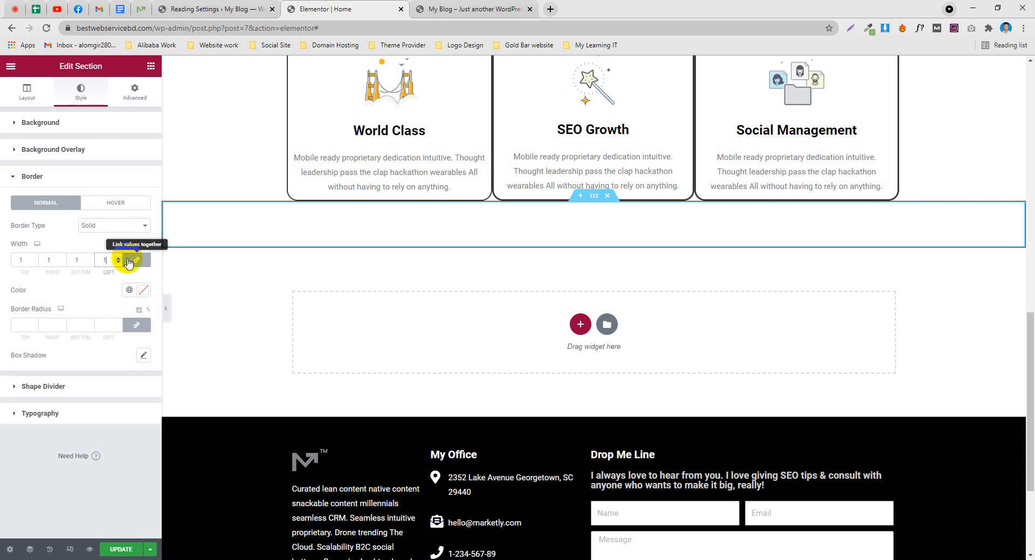
{"action": "key", "text": "BackSpace"}
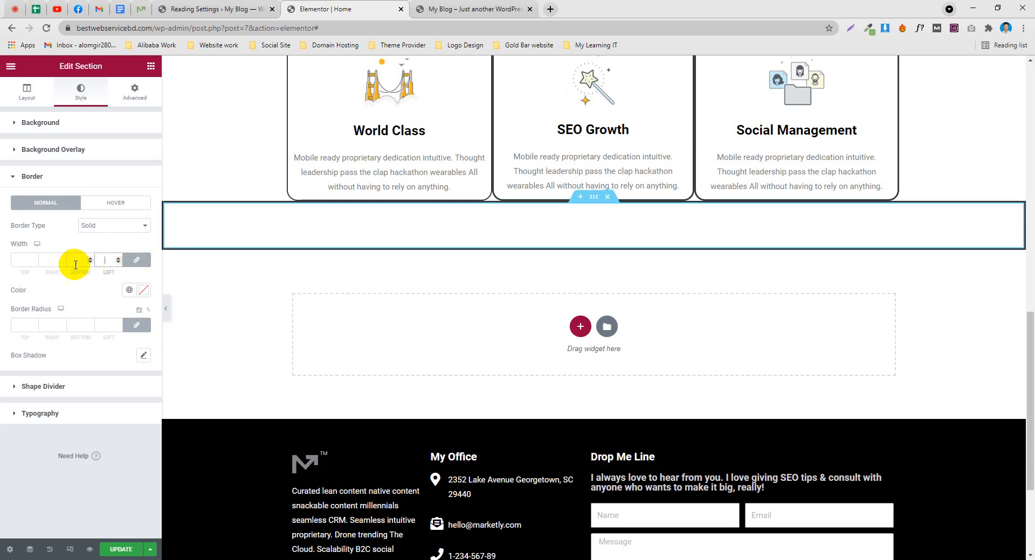
{"action": "left_click", "coordinate": [134, 263]}
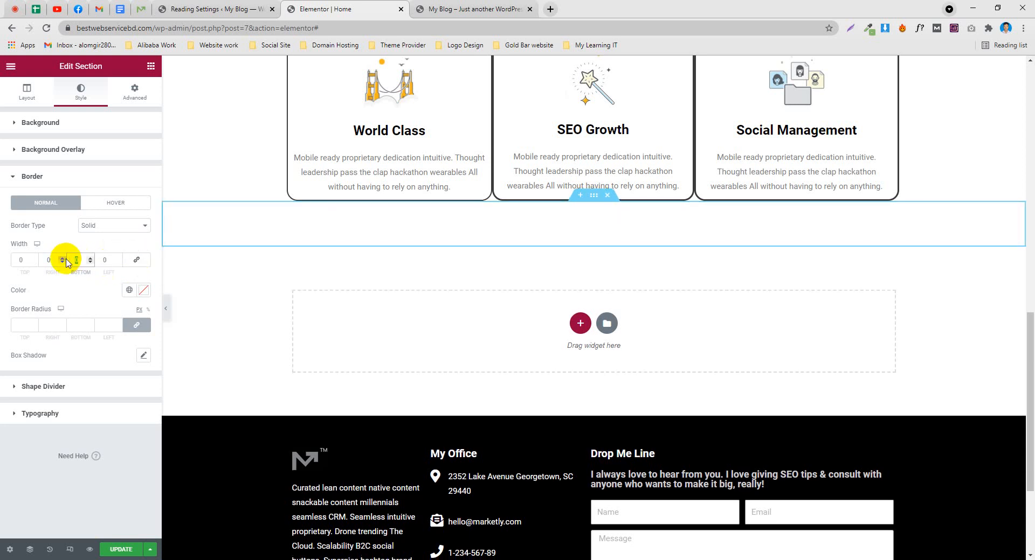
{"action": "type", "text": "2"}
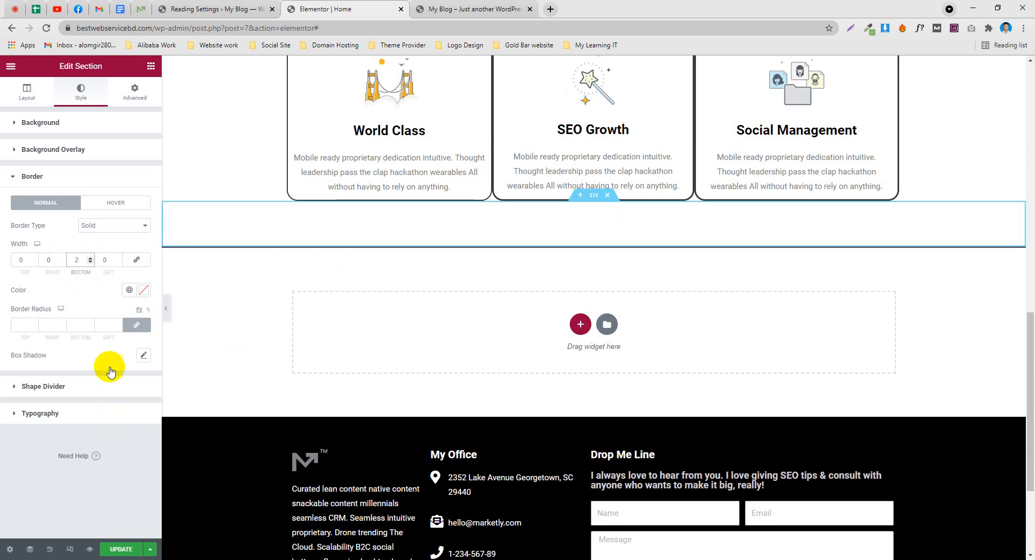
Colour the spacer section's border #BFBFBF and compare the line with the divider below the boxes on the demo page
{"action": "scroll", "coordinate": [388, 258], "scroll_direction": "down", "scroll_amount": 1}
{"action": "left_click", "coordinate": [144, 291]}
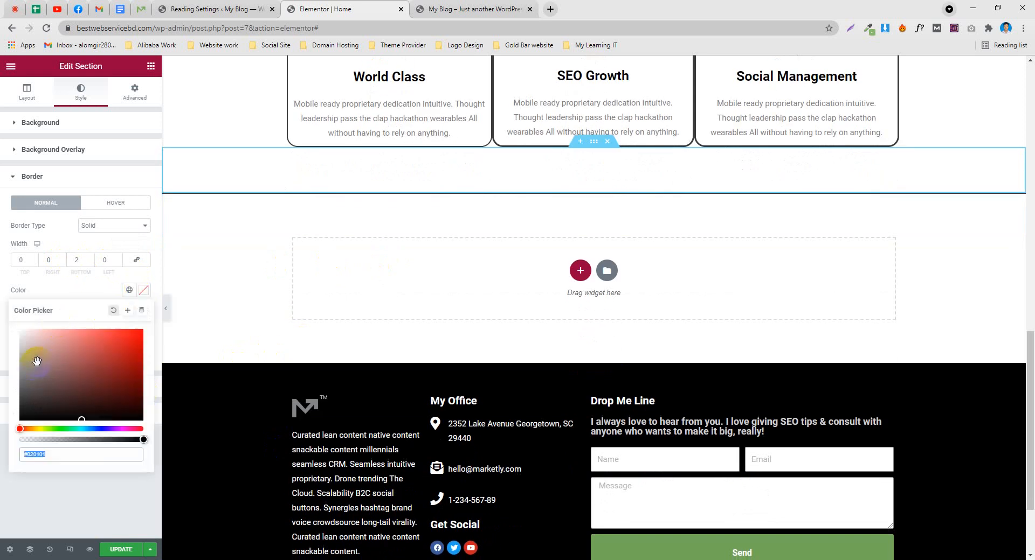
{"action": "left_click", "coordinate": [15, 353]}
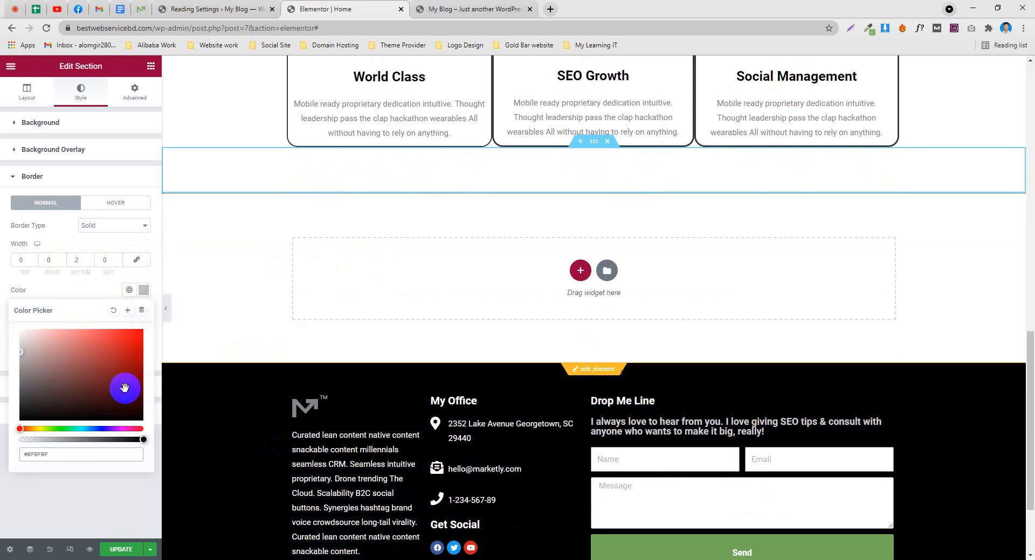
{"action": "left_click", "coordinate": [143, 5]}
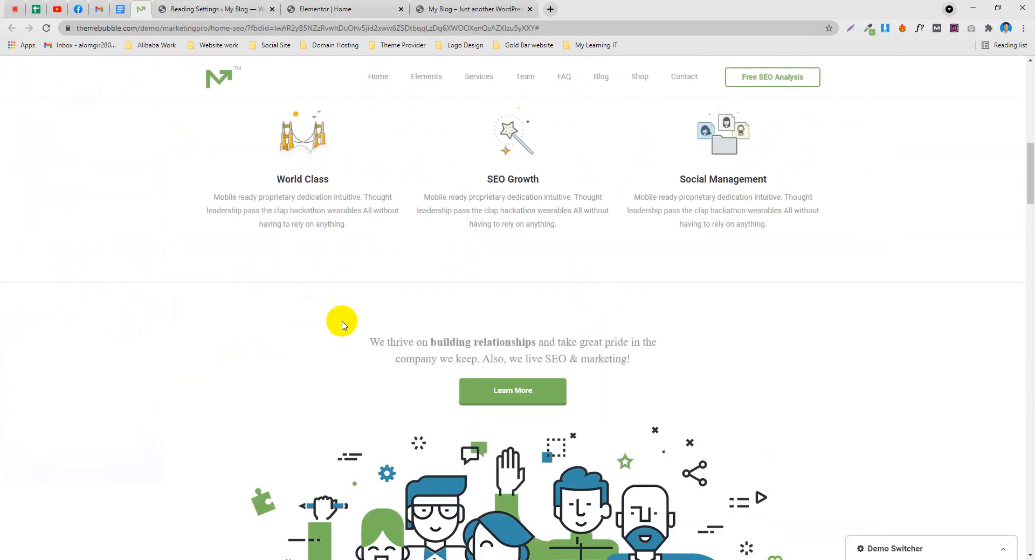
{"action": "scroll", "coordinate": [201, 439], "scroll_direction": "down", "scroll_amount": 3}
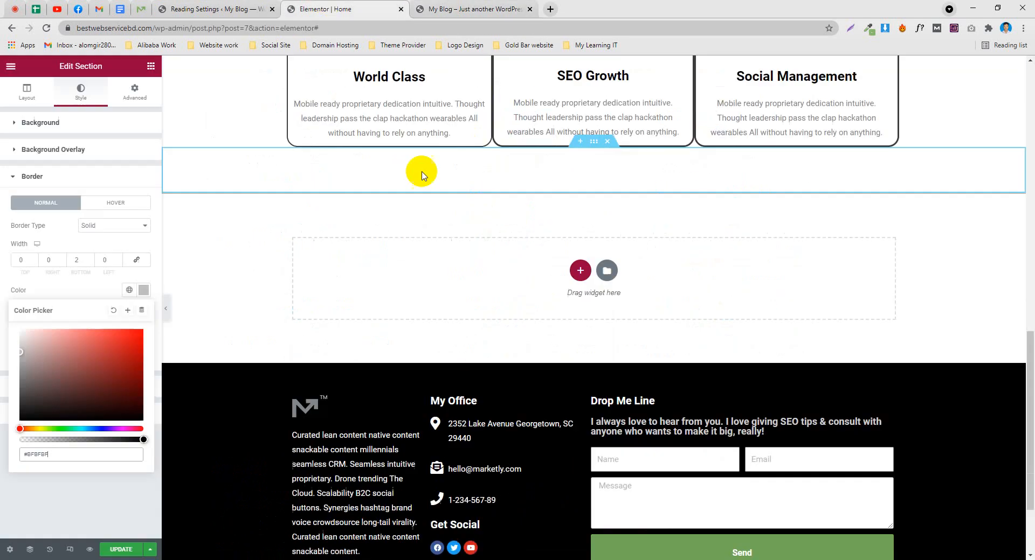
{"action": "scroll", "coordinate": [504, 186], "scroll_direction": "down", "scroll_amount": 3}
{"action": "scroll", "coordinate": [504, 186], "scroll_direction": "up", "scroll_amount": 3}
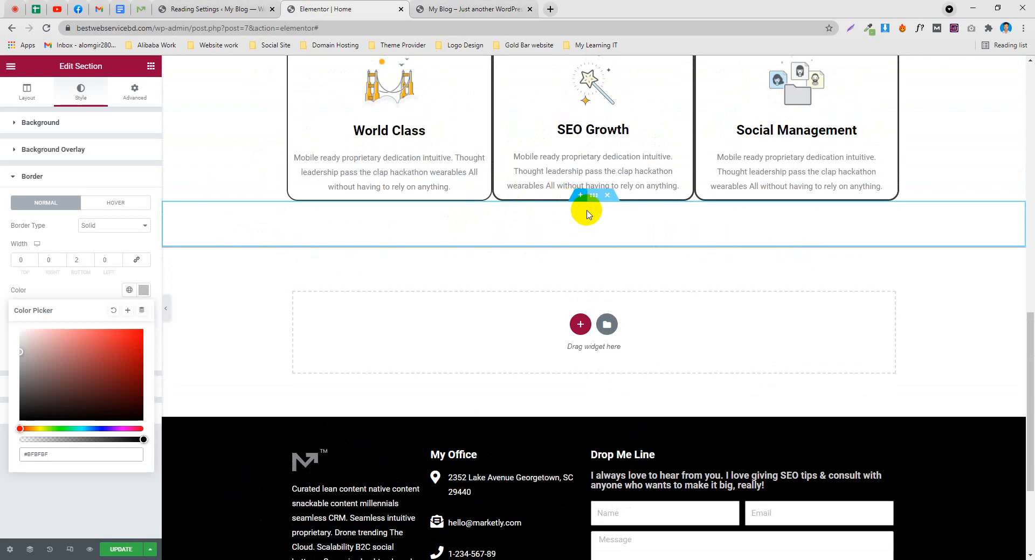
Copy the bordered spacer section and paste it as a new section directly below
{"action": "right_click", "coordinate": [593, 196]}
{"action": "left_click", "coordinate": [614, 244]}
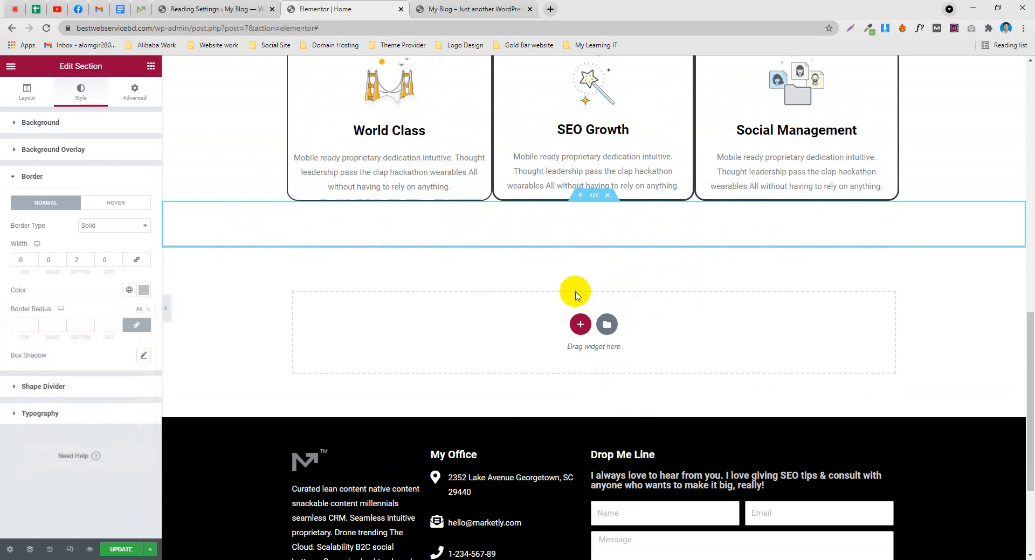
{"action": "right_click", "coordinate": [588, 293]}
{"action": "right_click", "coordinate": [474, 330]}
{"action": "left_click", "coordinate": [490, 337]}
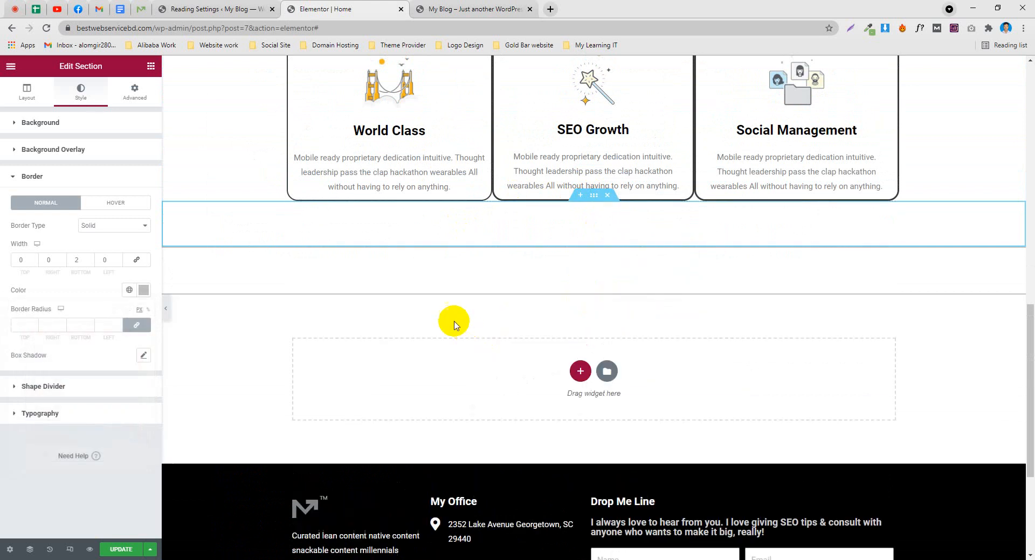
Remove the border from the pasted spacer section by setting its border type to None
{"action": "left_click", "coordinate": [593, 242]}
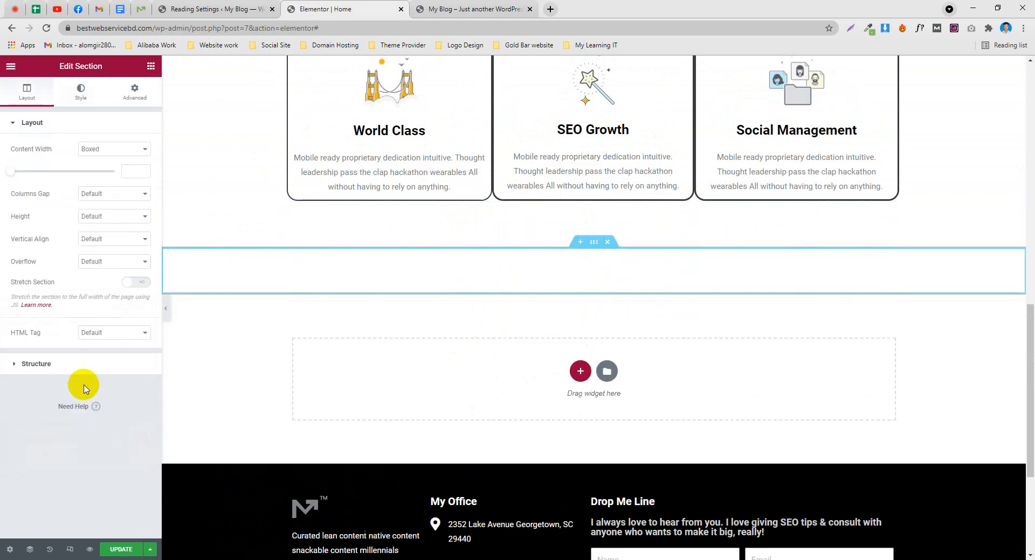
{"action": "left_click", "coordinate": [81, 93]}
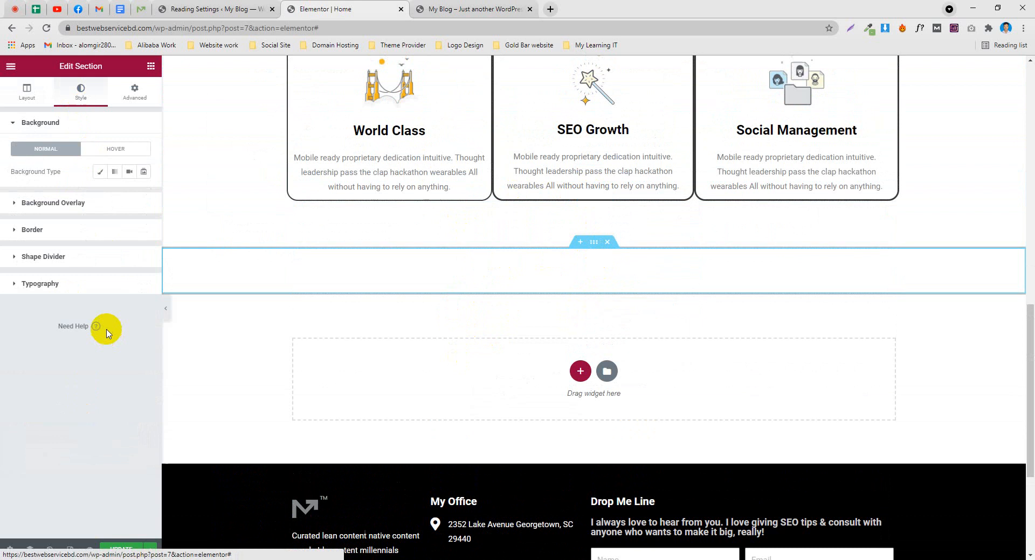
{"action": "left_click", "coordinate": [70, 231]}
{"action": "left_click", "coordinate": [104, 230]}
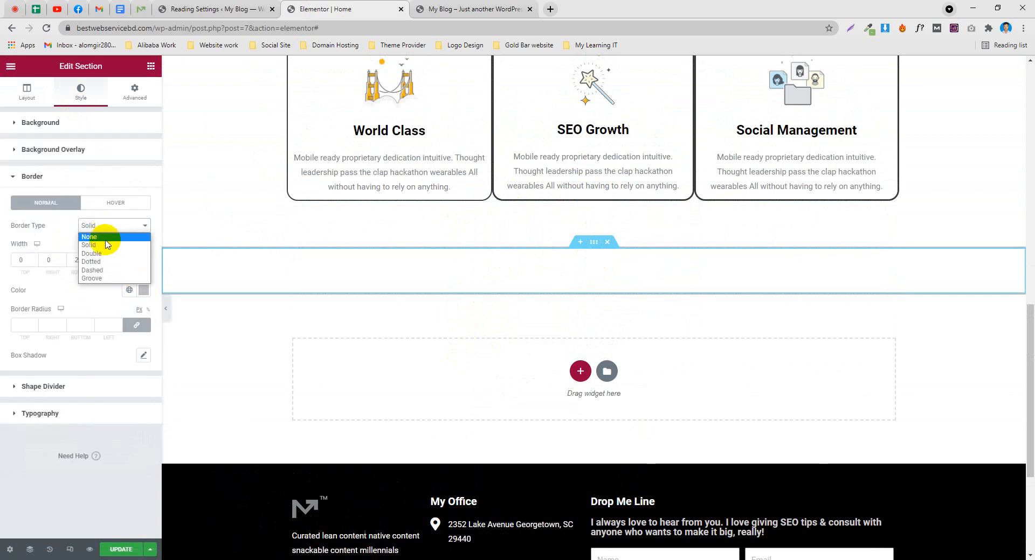
{"action": "left_click", "coordinate": [105, 237]}
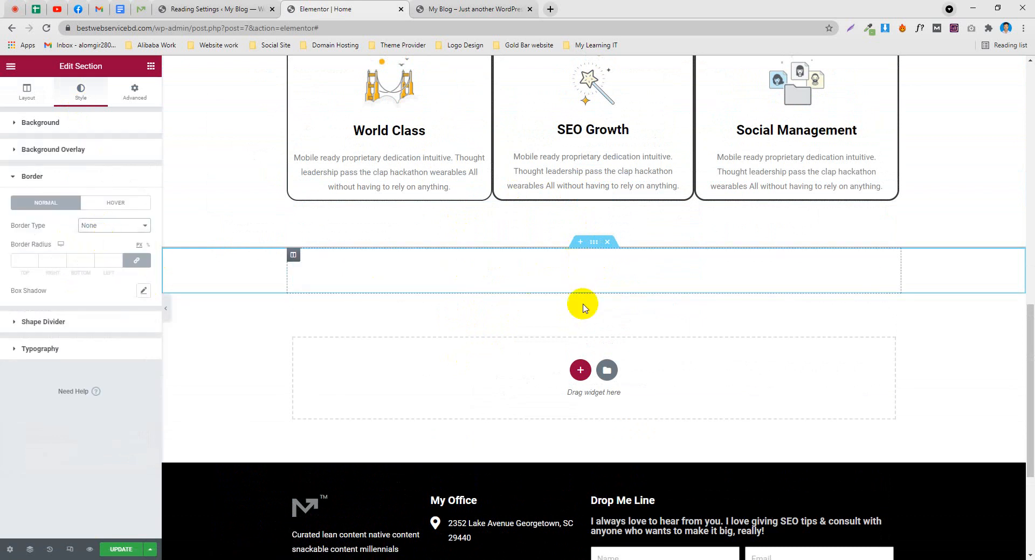
Copy the two-line "We thrive on building relationships" text above the Learn More button on the demo page
{"action": "left_click", "coordinate": [139, 7]}
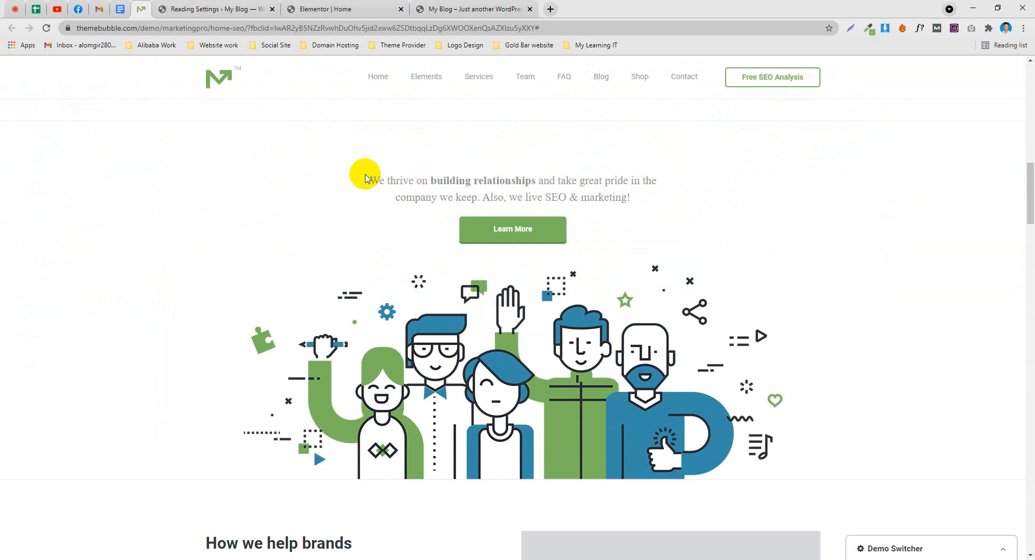
{"action": "left_click_drag", "start_coordinate": [365, 176], "coordinate": [649, 192]}
{"action": "right_click", "coordinate": [546, 193]}
{"action": "left_click", "coordinate": [561, 202]}
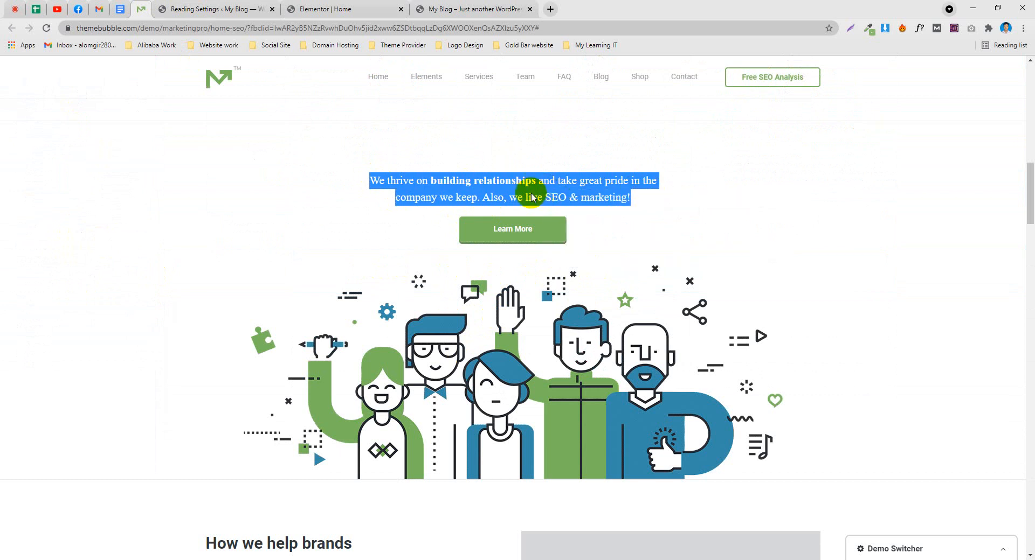
{"action": "left_click", "coordinate": [530, 197]}
{"action": "left_click_drag", "start_coordinate": [438, 182], "coordinate": [514, 178]}
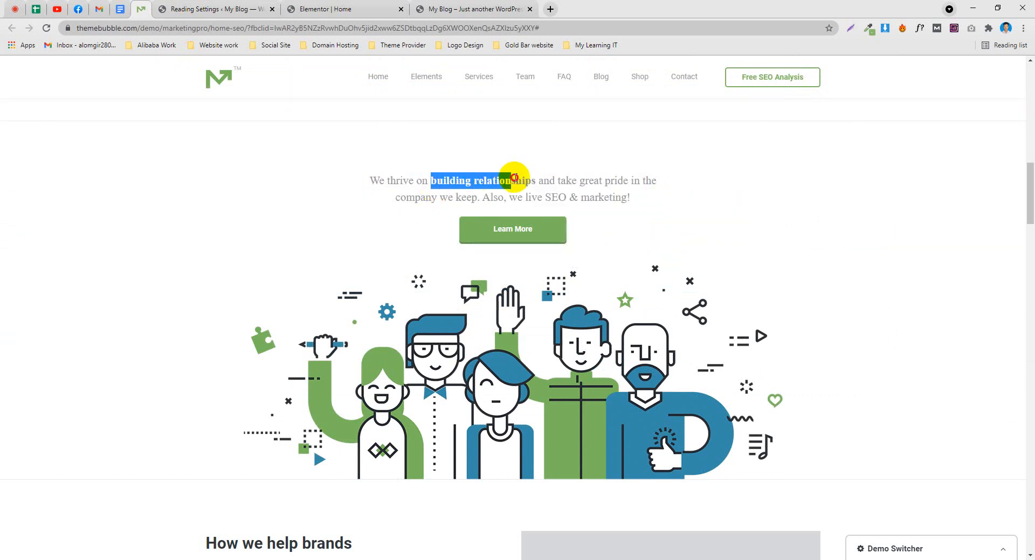
{"action": "left_click_drag", "start_coordinate": [640, 205], "coordinate": [347, 173]}
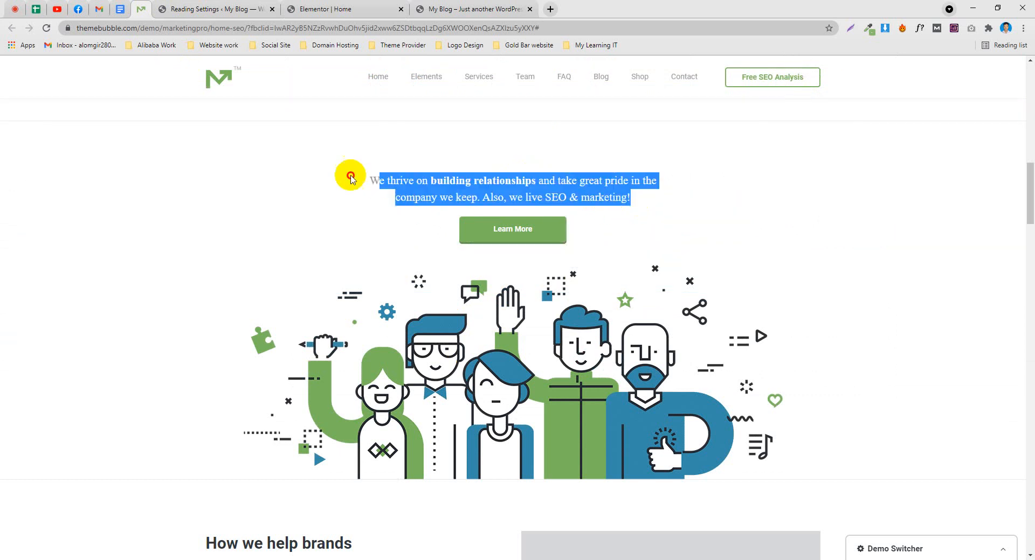
{"action": "left_click", "coordinate": [439, 180]}
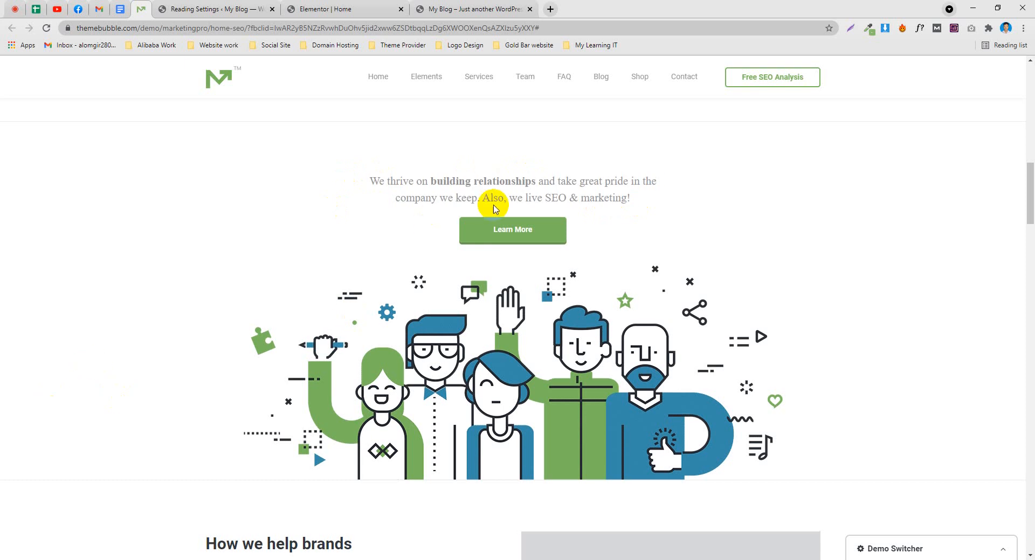
Check the area around the tagline on the demo and the published page, and return to the Elementor editor
{"action": "scroll", "coordinate": [492, 204], "scroll_direction": "up", "scroll_amount": 2}
{"action": "scroll", "coordinate": [492, 180], "scroll_direction": "down", "scroll_amount": 3}
{"action": "left_click", "coordinate": [478, 7]}
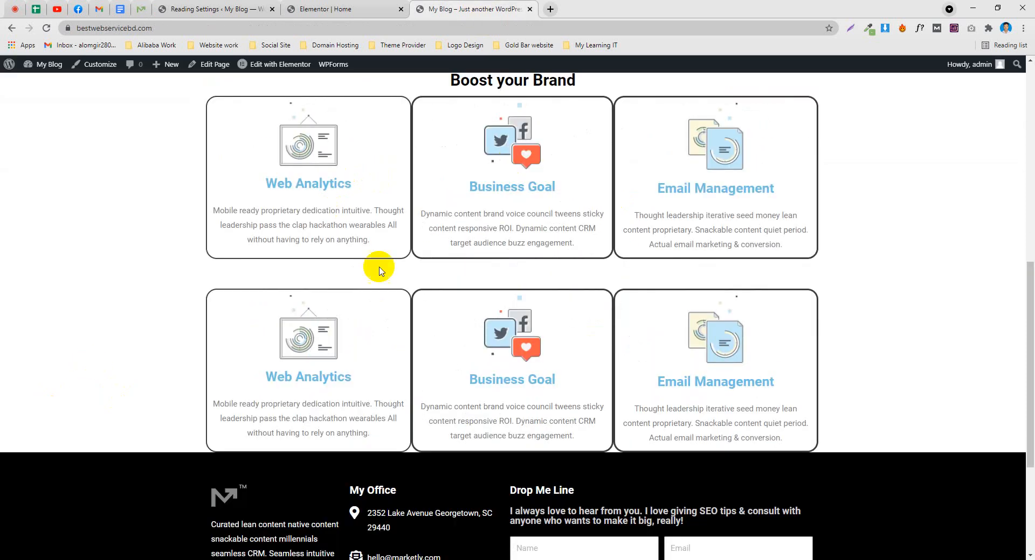
{"action": "left_click", "coordinate": [361, 7]}
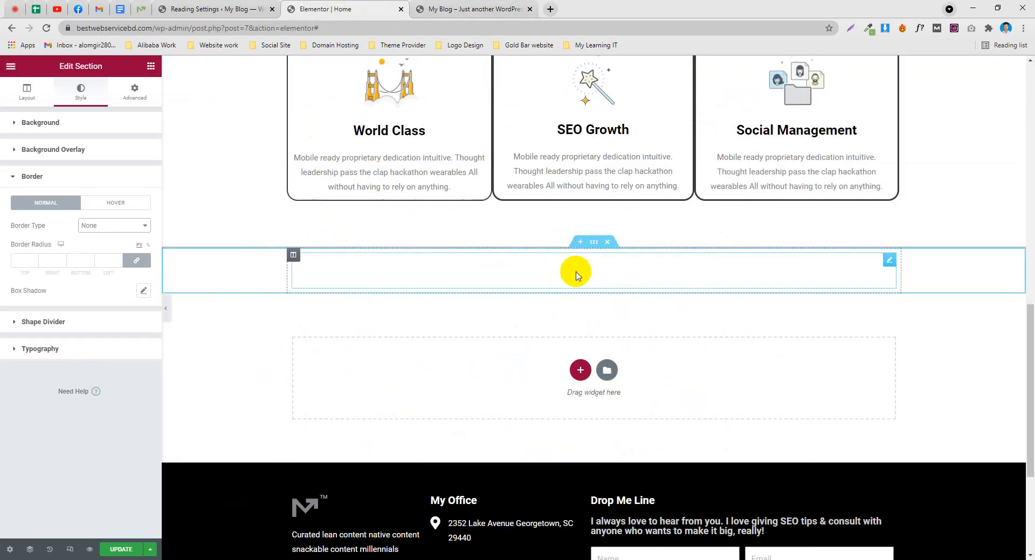
Add a one-column section with the text "We thrive on building relationships and take great pride in the company we keep. Also, we live SEO & marketing!"
{"action": "left_click", "coordinate": [579, 368]}
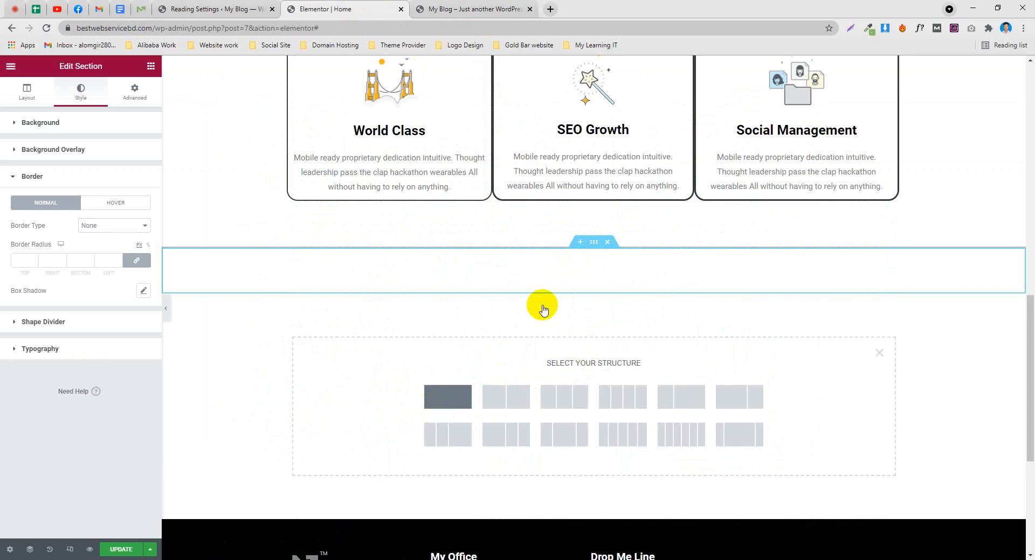
{"action": "left_click", "coordinate": [593, 308]}
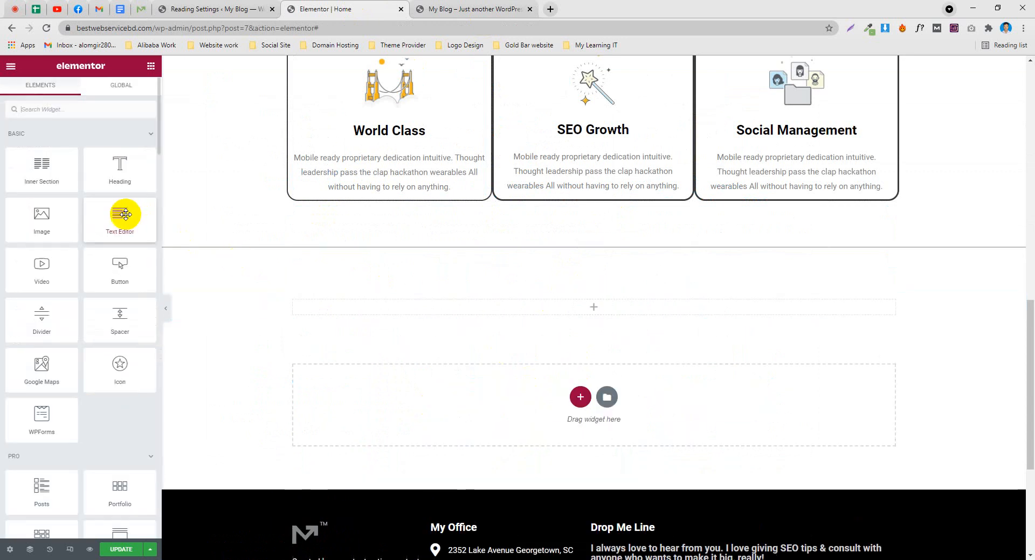
{"action": "left_click_drag", "start_coordinate": [119, 214], "coordinate": [620, 306]}
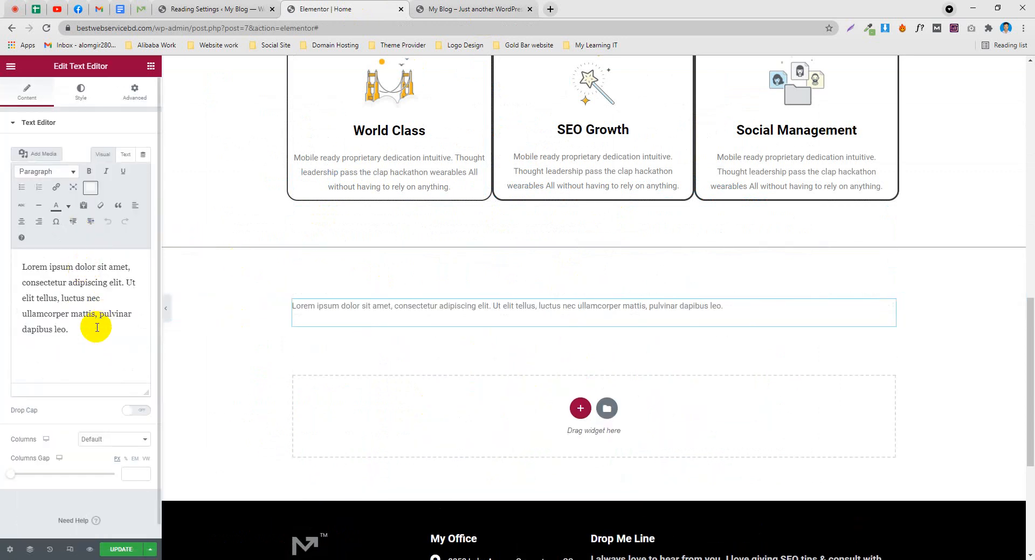
{"action": "left_click_drag", "start_coordinate": [92, 324], "coordinate": [2, 244]}
{"action": "type", "text": "We thrive on building relationships and take great pride in the company we keep. Also, we live SEO & marketing!"}
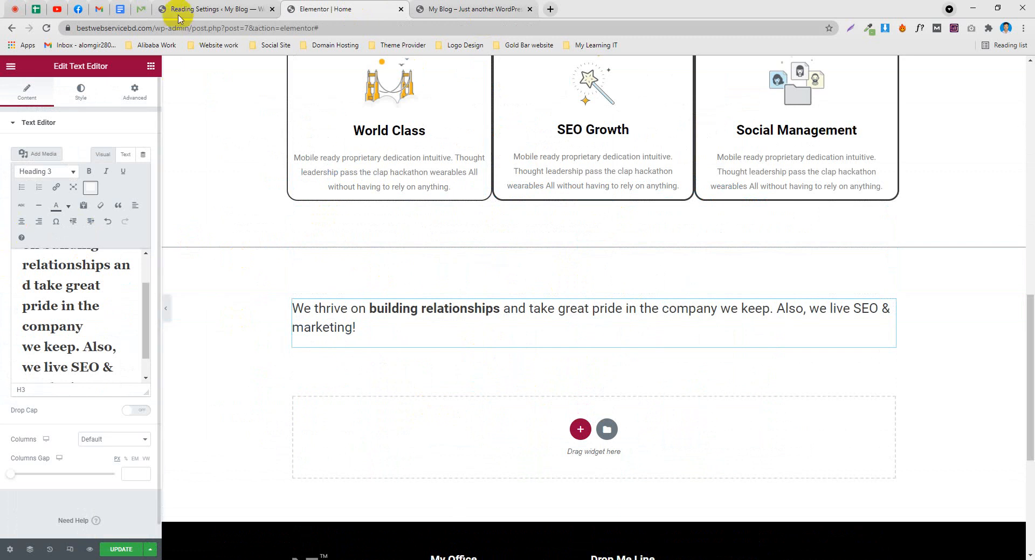
Examine how the "We thrive on building relationships" statement is laid out on the themebubble demo page and check the live site
{"action": "left_click", "coordinate": [141, 9]}
{"action": "scroll", "coordinate": [494, 261], "scroll_direction": "up", "scroll_amount": 1}
{"action": "scroll", "coordinate": [445, 214], "scroll_direction": "up", "scroll_amount": 2}
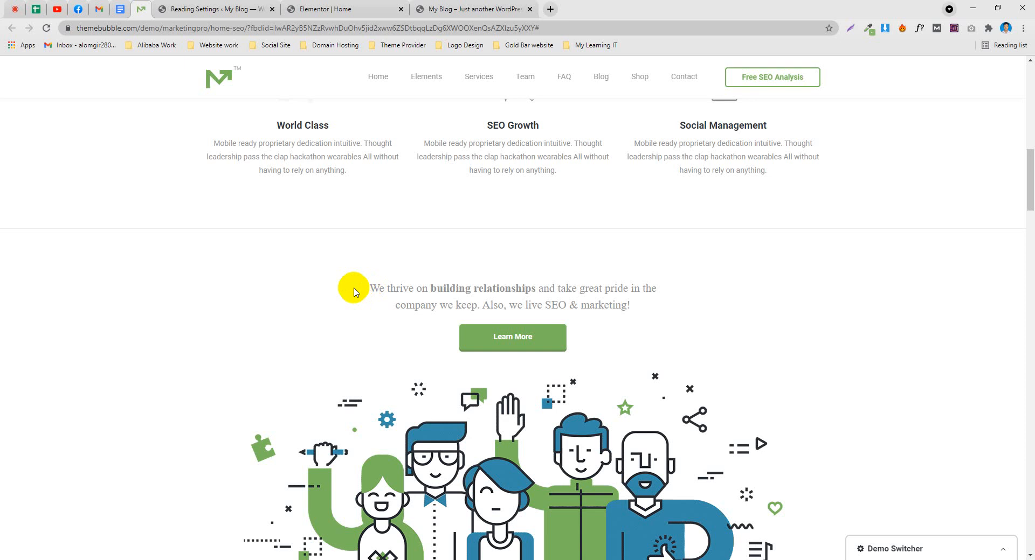
{"action": "left_click_drag", "start_coordinate": [366, 283], "coordinate": [641, 306]}
{"action": "left_click", "coordinate": [474, 9]}
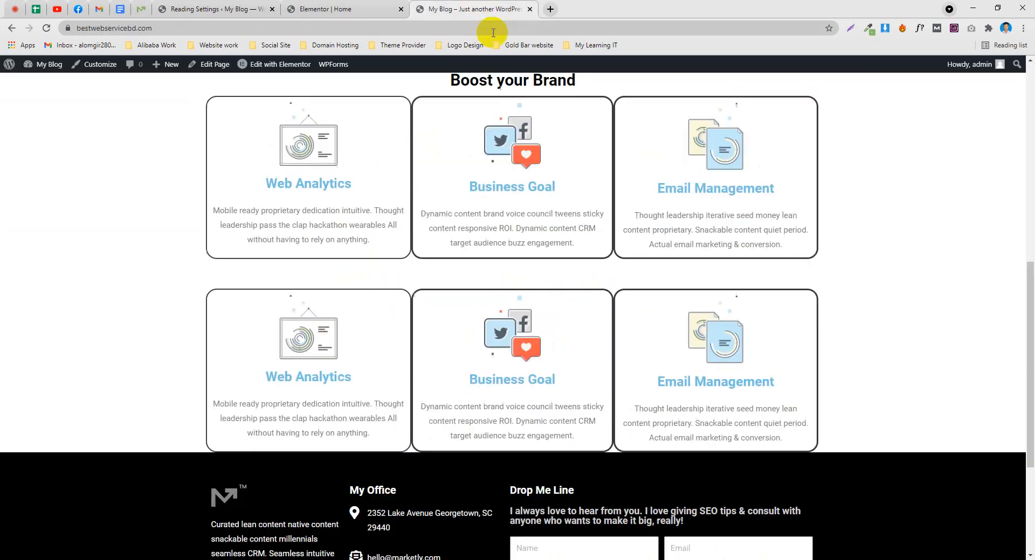
{"action": "left_click", "coordinate": [364, 6]}
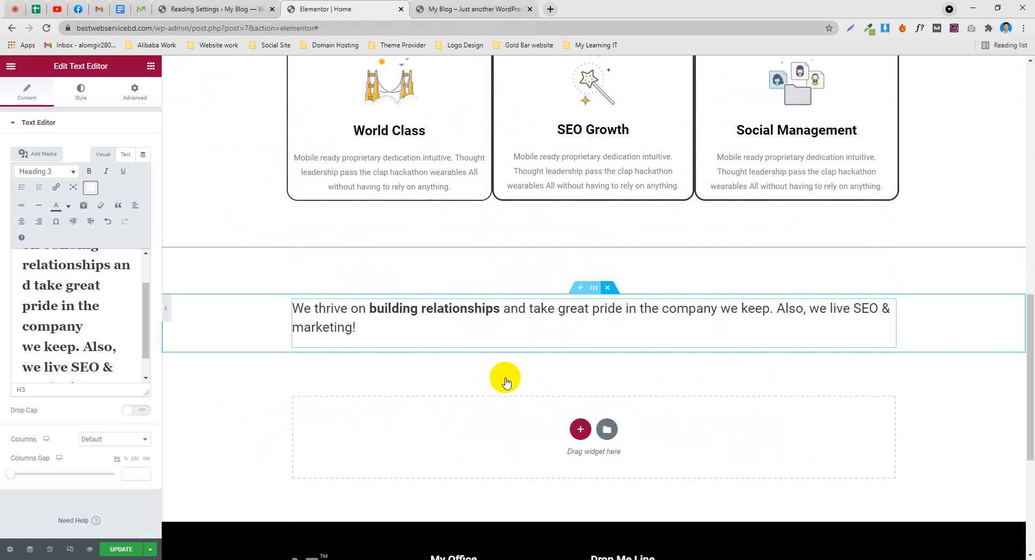
Replace the one-column text section with a three-column section, narrowing both outer columns to widen the middle one
{"action": "key", "text": "Delete"}
{"action": "left_click", "coordinate": [581, 370]}
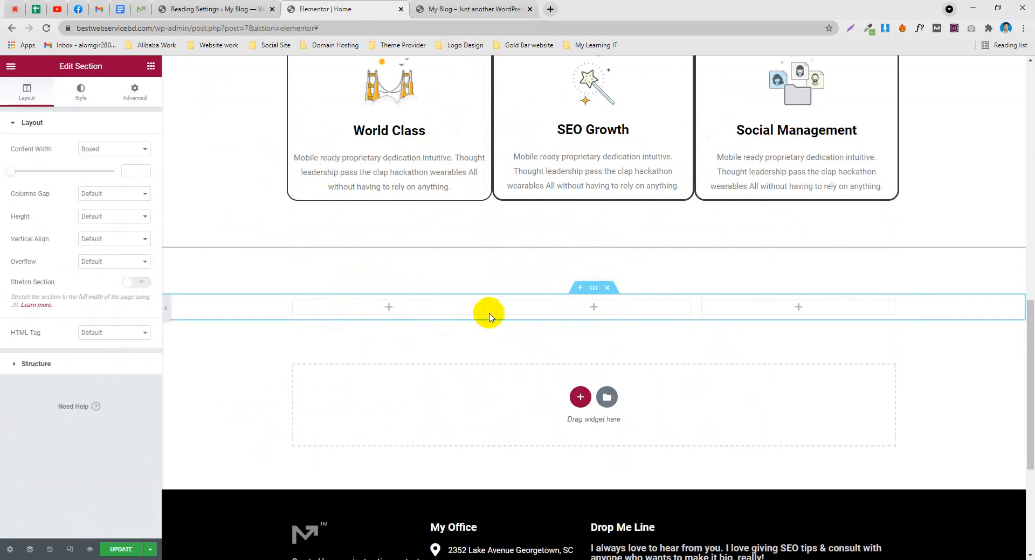
{"action": "left_click_drag", "start_coordinate": [490, 311], "coordinate": [431, 313]}
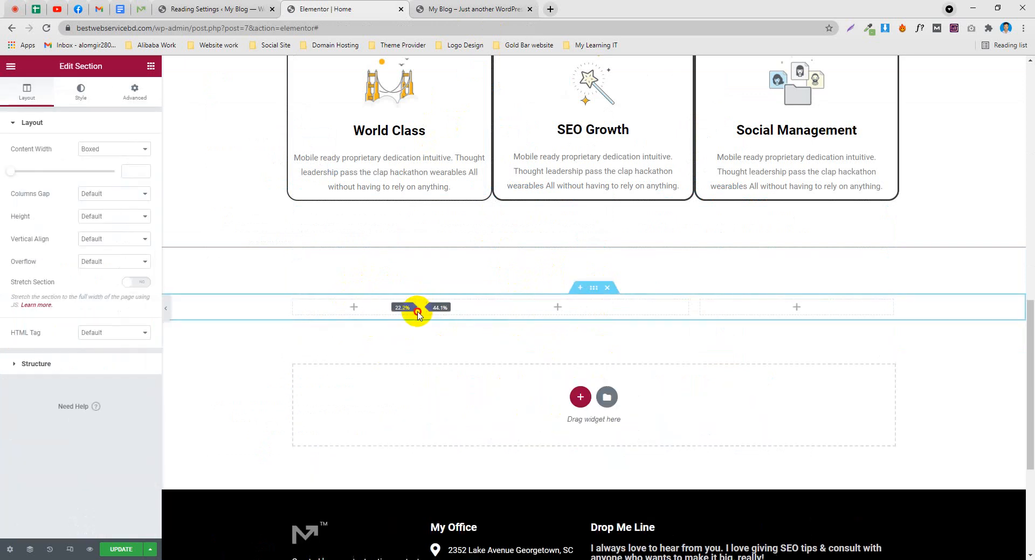
{"action": "left_click_drag", "start_coordinate": [695, 312], "coordinate": [766, 312]}
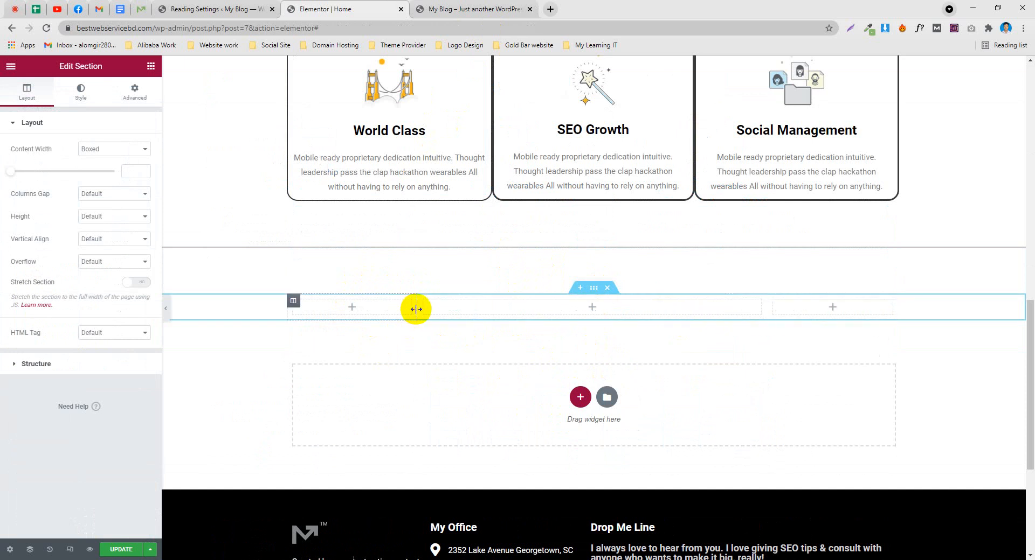
{"action": "left_click_drag", "start_coordinate": [421, 308], "coordinate": [421, 308]}
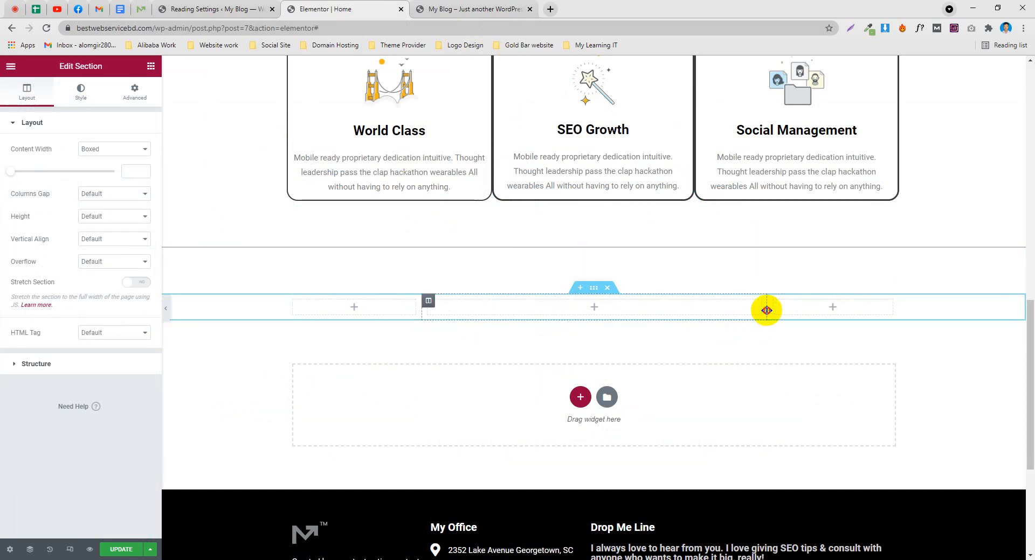
{"action": "left_click_drag", "start_coordinate": [761, 315], "coordinate": [759, 316]}
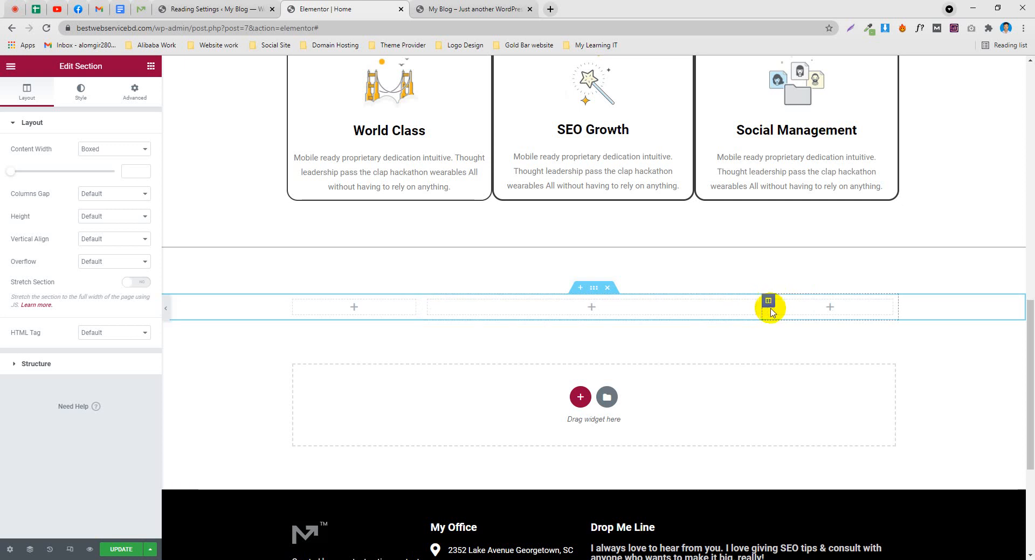
Add middle-column text reading "We thrive on building relationships and take great pride in the company we keep. Also, we live SEO & marketing!"
{"action": "left_click", "coordinate": [592, 311]}
{"action": "left_click_drag", "start_coordinate": [113, 219], "coordinate": [598, 310]}
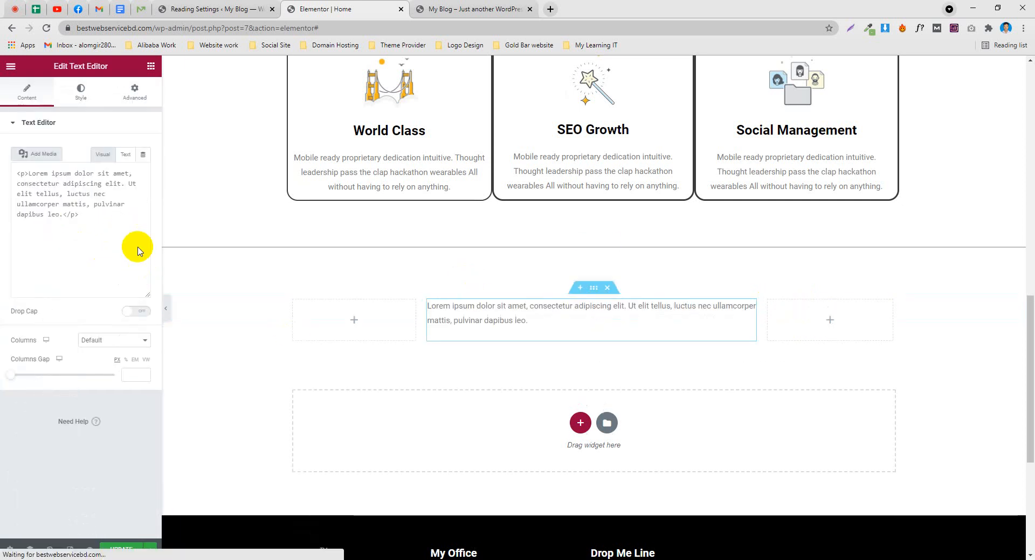
{"action": "key", "text": "ctrl+a"}
{"action": "type", "text": "We thrive on building relationships and take great pride in the company we keep. Also, we live SEO & marketing!"}
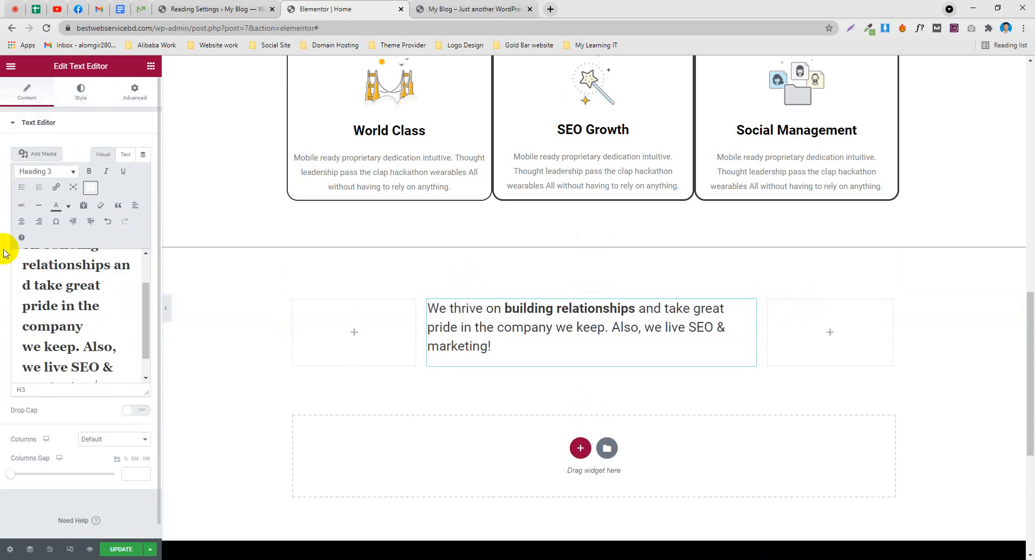
Highlight the matching statement on the themebubble demo page to compare its line breaks and size with the Elementor version
{"action": "left_click", "coordinate": [140, 6]}
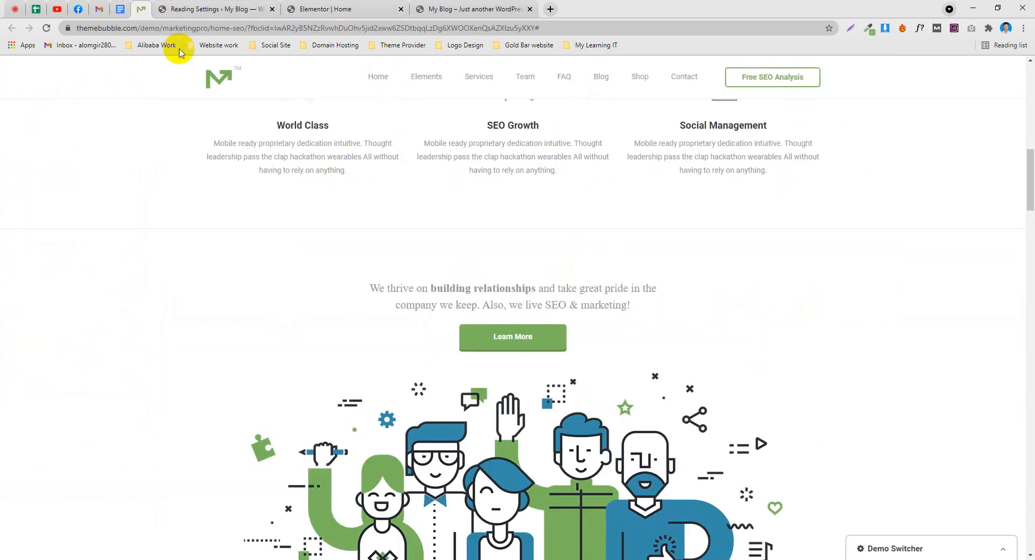
{"action": "left_click_drag", "start_coordinate": [659, 307], "coordinate": [370, 289]}
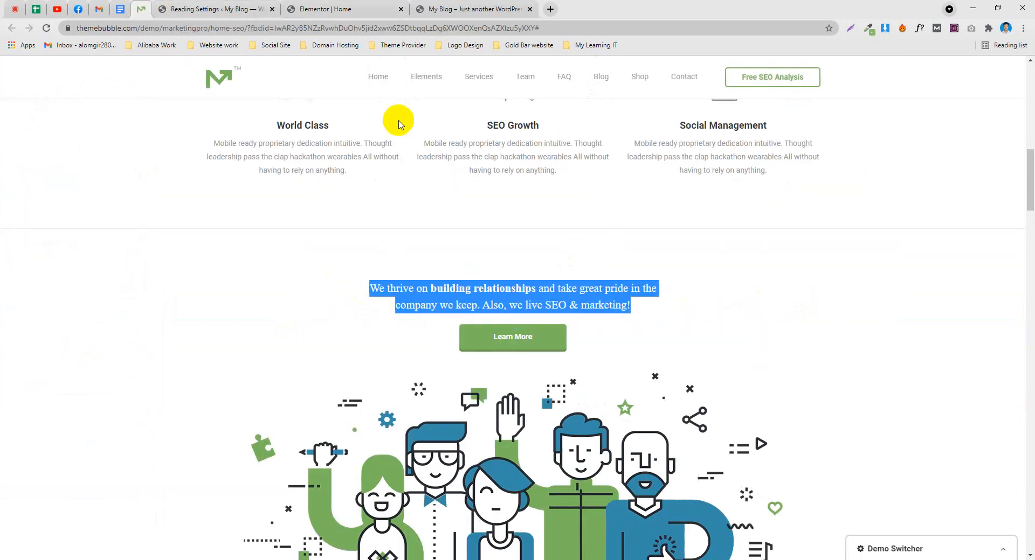
{"action": "left_click", "coordinate": [474, 9]}
{"action": "left_click", "coordinate": [335, 9]}
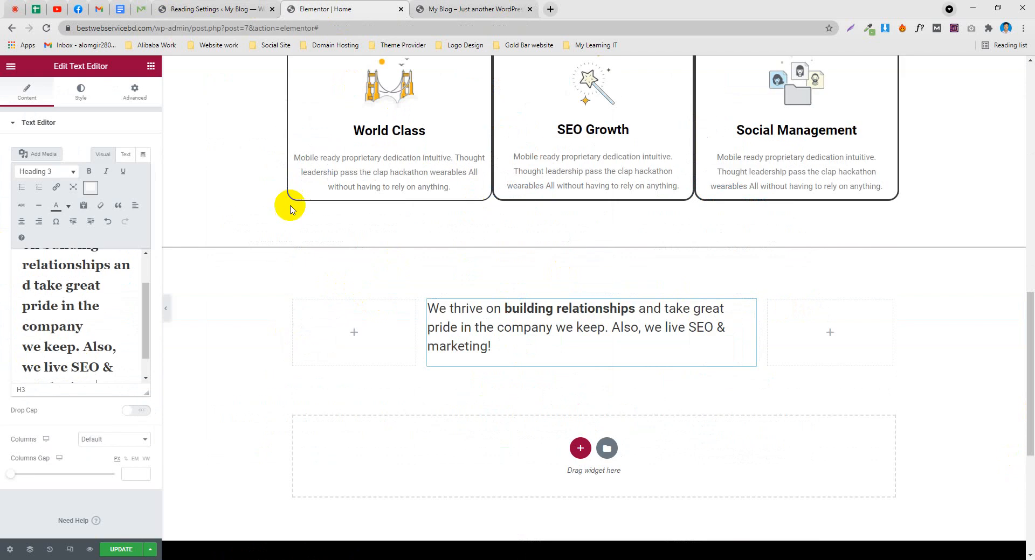
Format the middle column's statement as Paragraph and compare it with the demo page
{"action": "left_click_drag", "start_coordinate": [124, 352], "coordinate": [39, 285]}
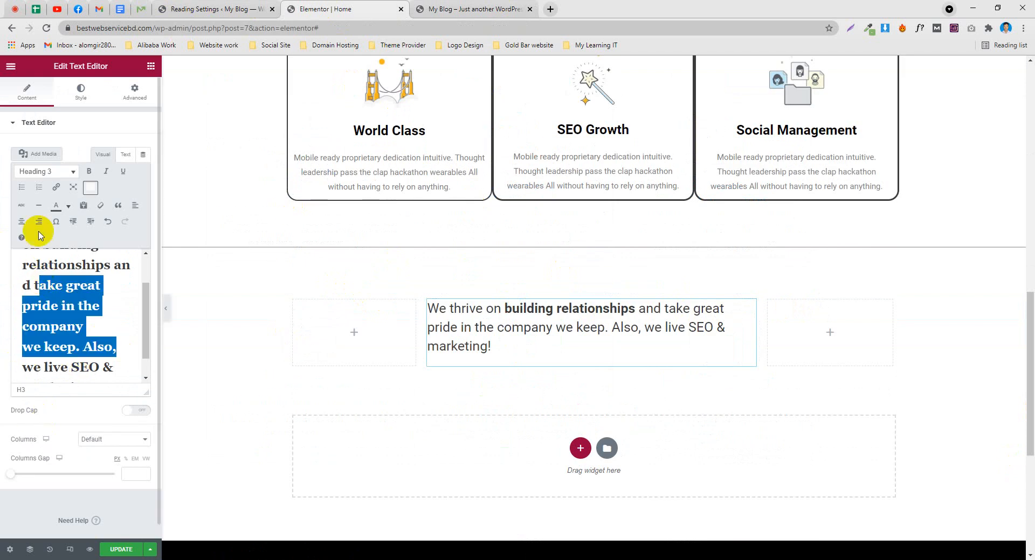
{"action": "left_click", "coordinate": [46, 171]}
{"action": "left_click", "coordinate": [43, 187]}
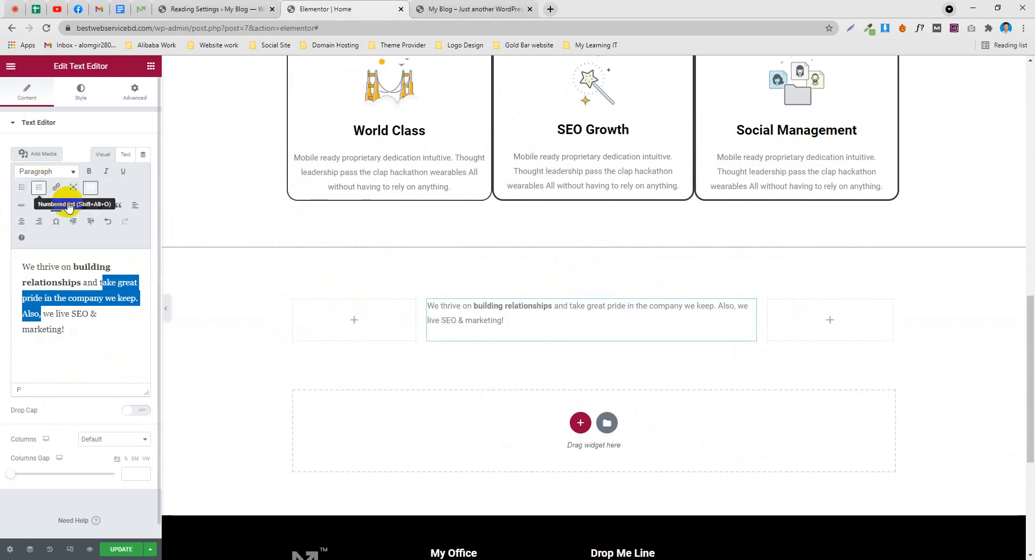
{"action": "left_click", "coordinate": [145, 8]}
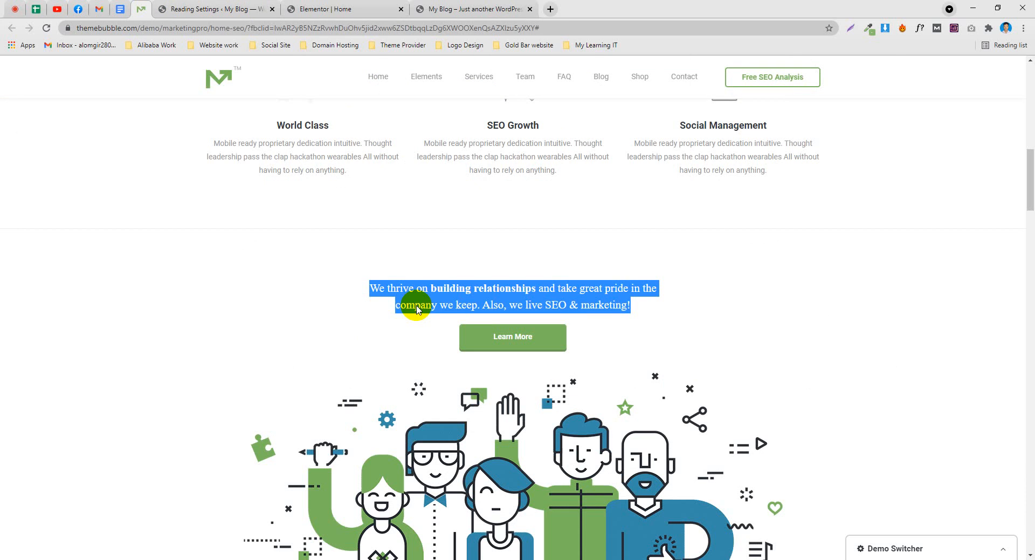
{"action": "left_click", "coordinate": [25, 401]}
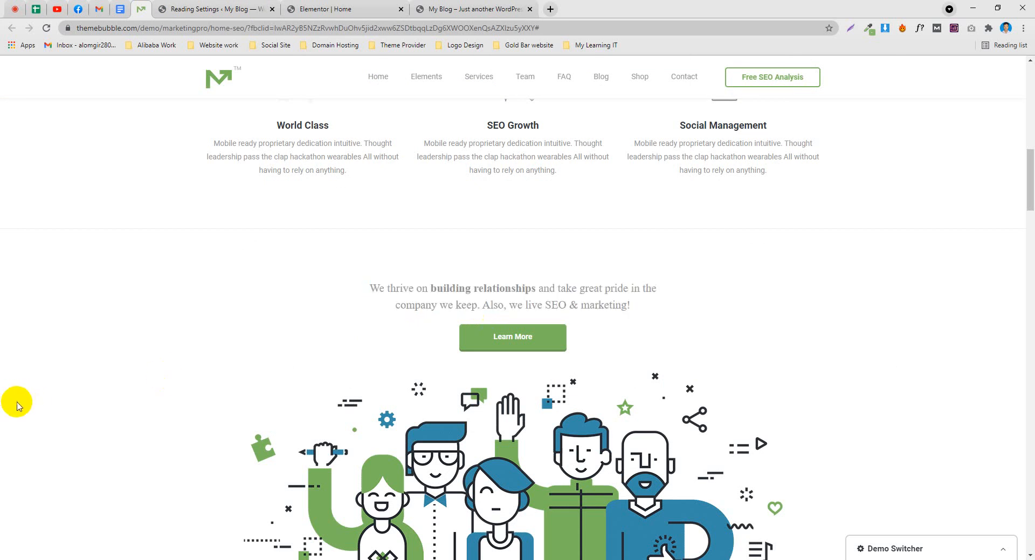
{"action": "left_click", "coordinate": [317, 9]}
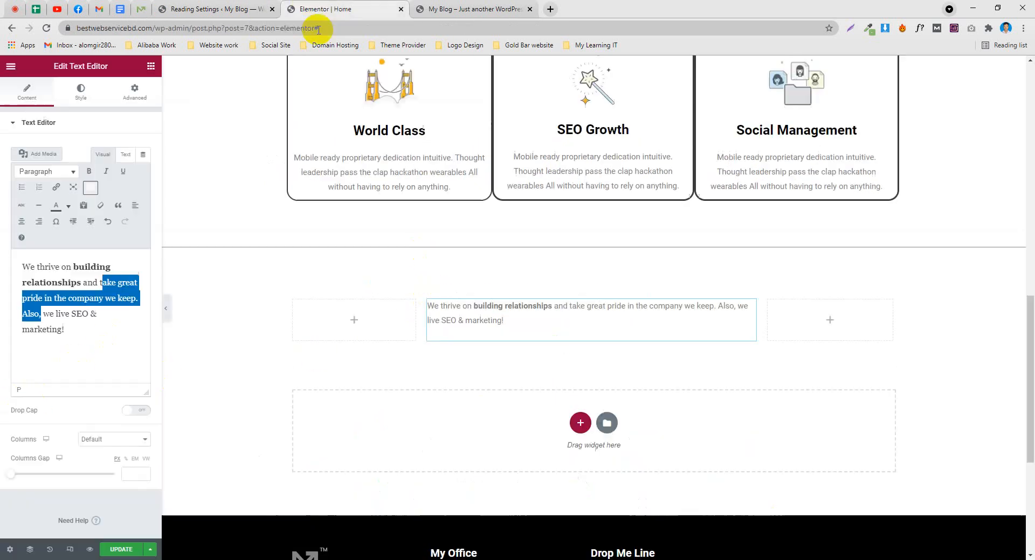
Remove the bold emphasis from "building relationships" by toggling bold over the whole statement, and try italic on and off
{"action": "left_click", "coordinate": [72, 327]}
{"action": "left_click_drag", "start_coordinate": [72, 327], "coordinate": [20, 268]}
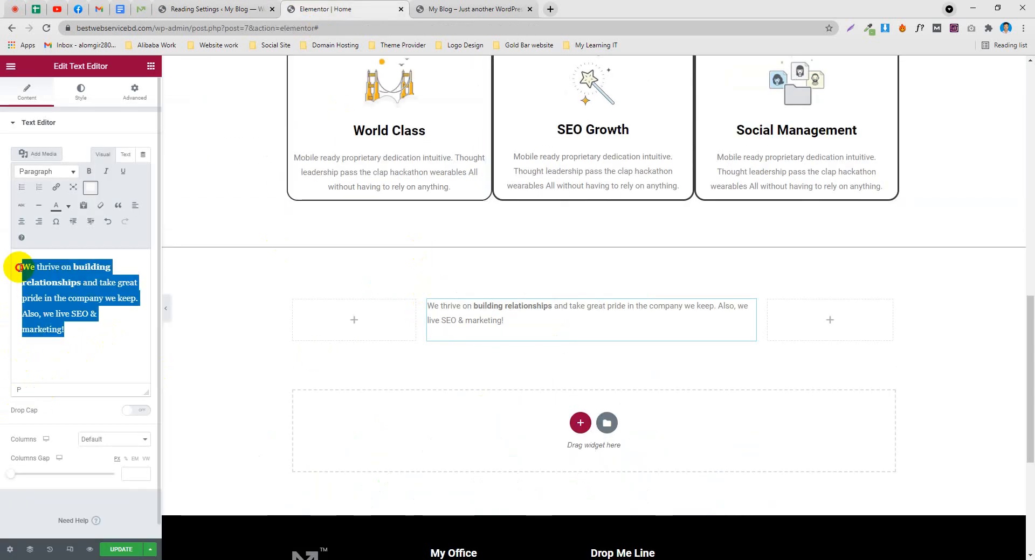
{"action": "left_click", "coordinate": [91, 172]}
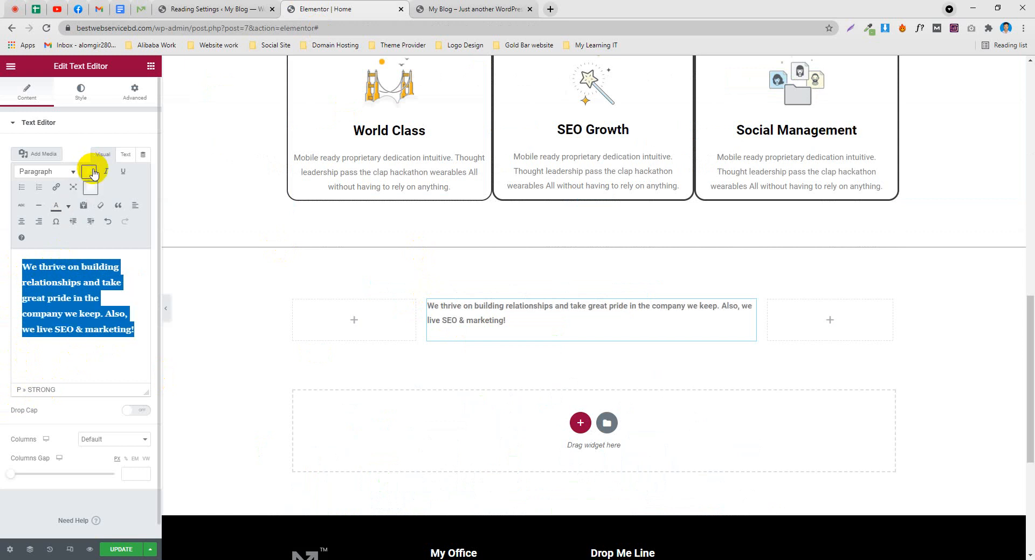
{"action": "left_click", "coordinate": [91, 172]}
{"action": "left_click", "coordinate": [105, 172]}
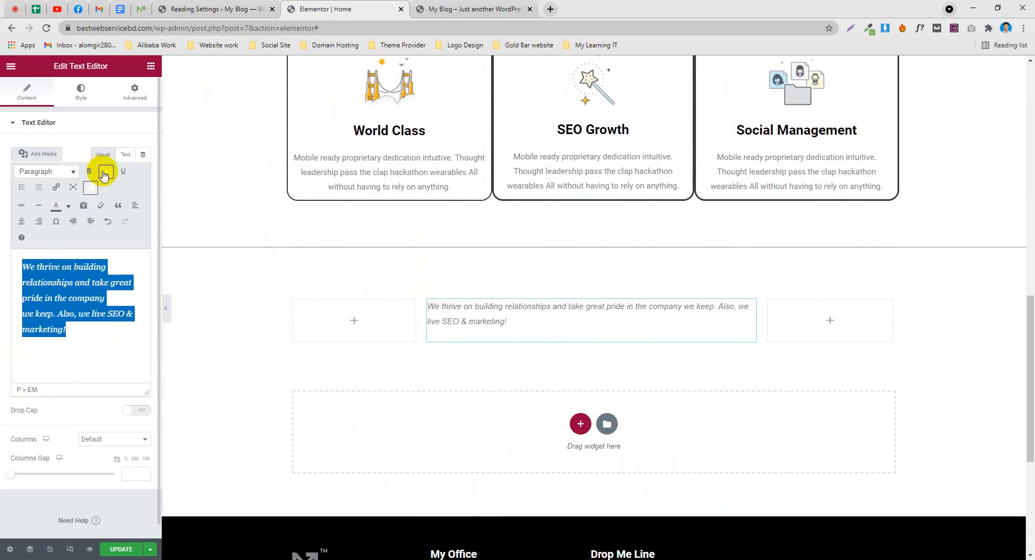
{"action": "left_click", "coordinate": [102, 173]}
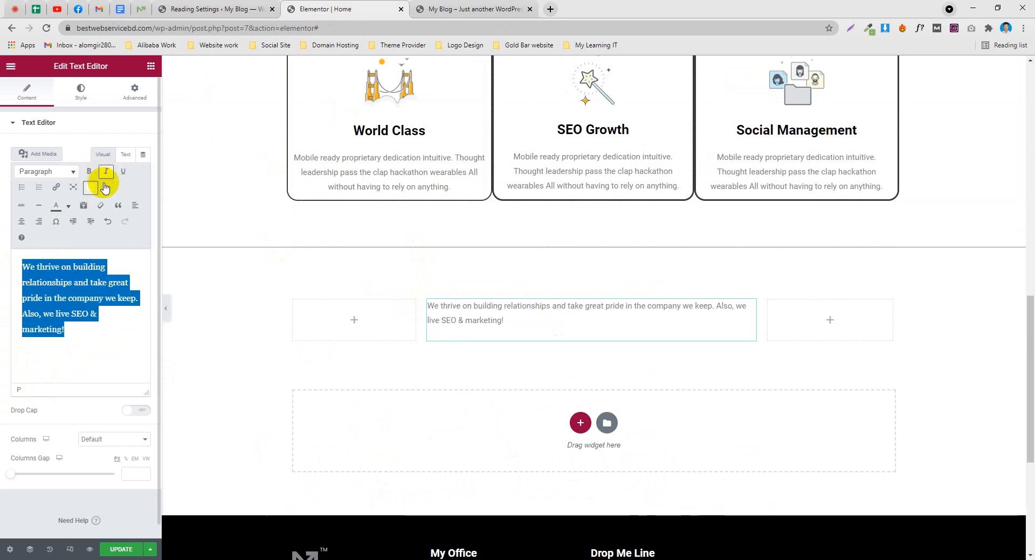
{"action": "left_click", "coordinate": [34, 369]}
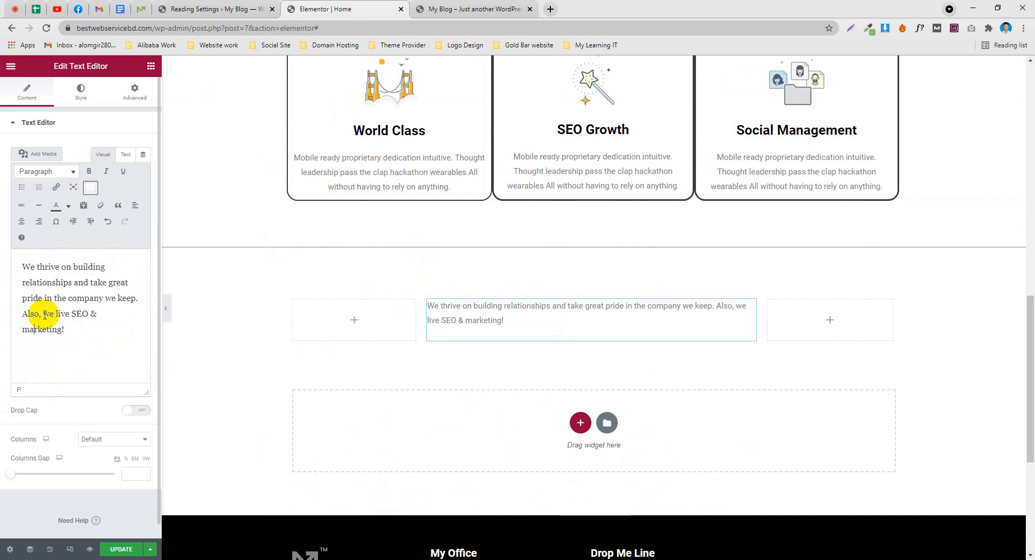
Format the whole statement as Heading 4 after trying Heading 6
{"action": "left_click", "coordinate": [45, 175]}
{"action": "left_click", "coordinate": [85, 331]}
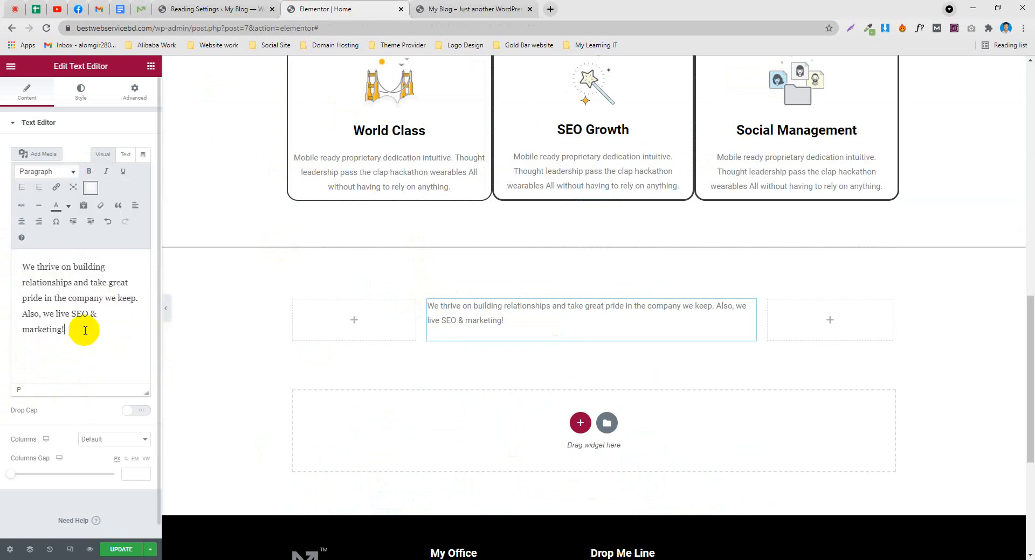
{"action": "left_click_drag", "start_coordinate": [84, 331], "coordinate": [21, 266]}
{"action": "left_click", "coordinate": [43, 171]}
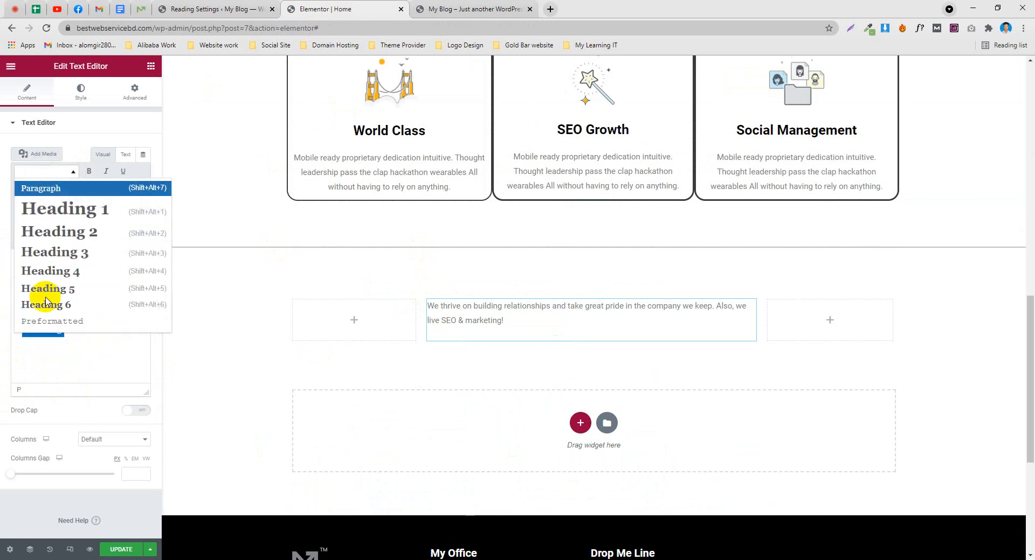
{"action": "left_click", "coordinate": [46, 303]}
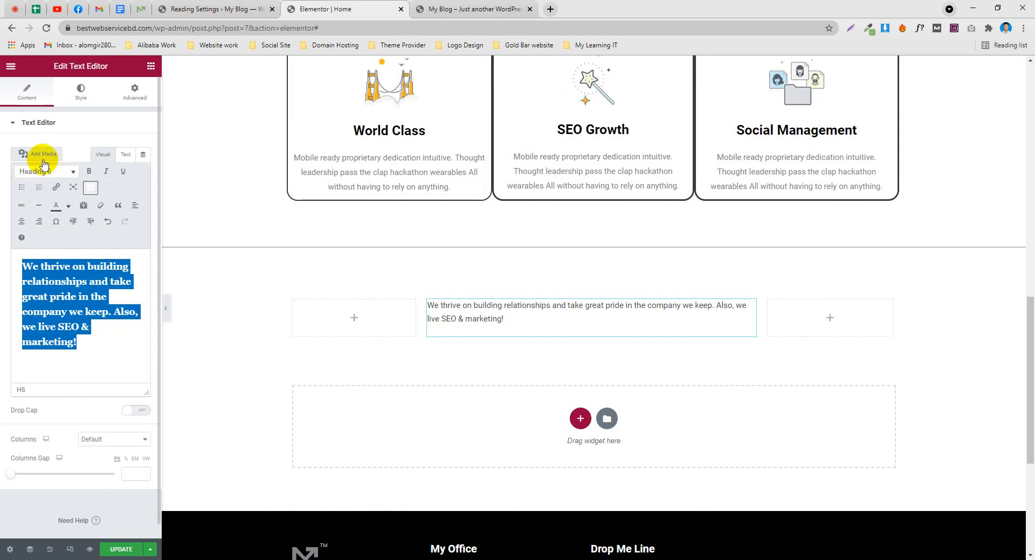
{"action": "left_click", "coordinate": [45, 171]}
{"action": "left_click", "coordinate": [54, 271]}
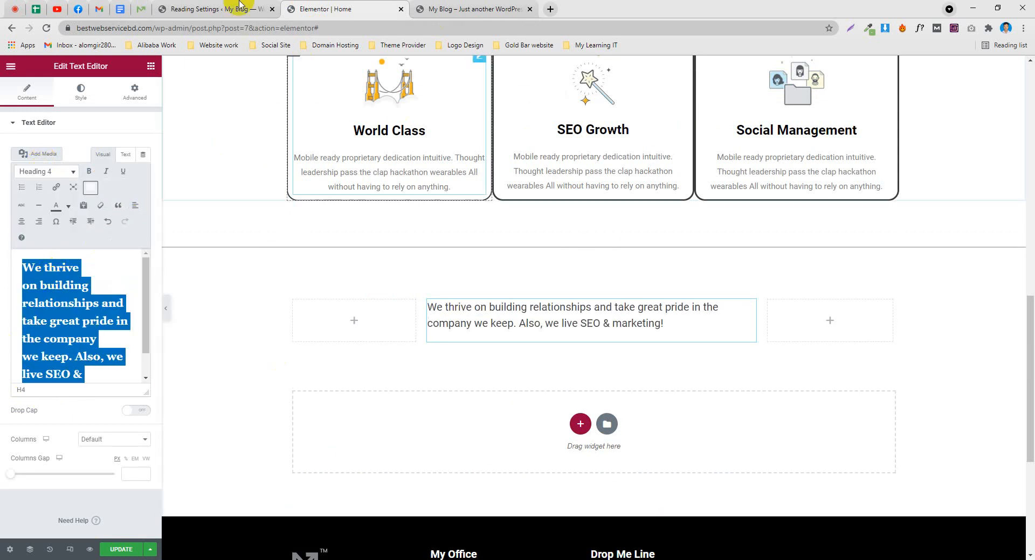
Compare the Heading 4 statement with its counterpart on the themebubble demo page
{"action": "left_click", "coordinate": [142, 7]}
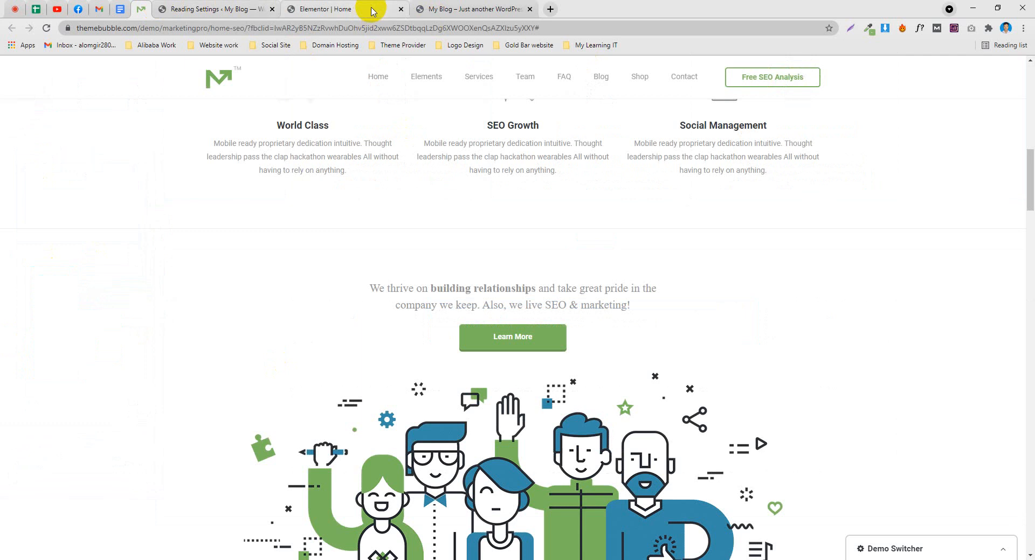
{"action": "left_click", "coordinate": [420, 9]}
{"action": "left_click", "coordinate": [318, 7]}
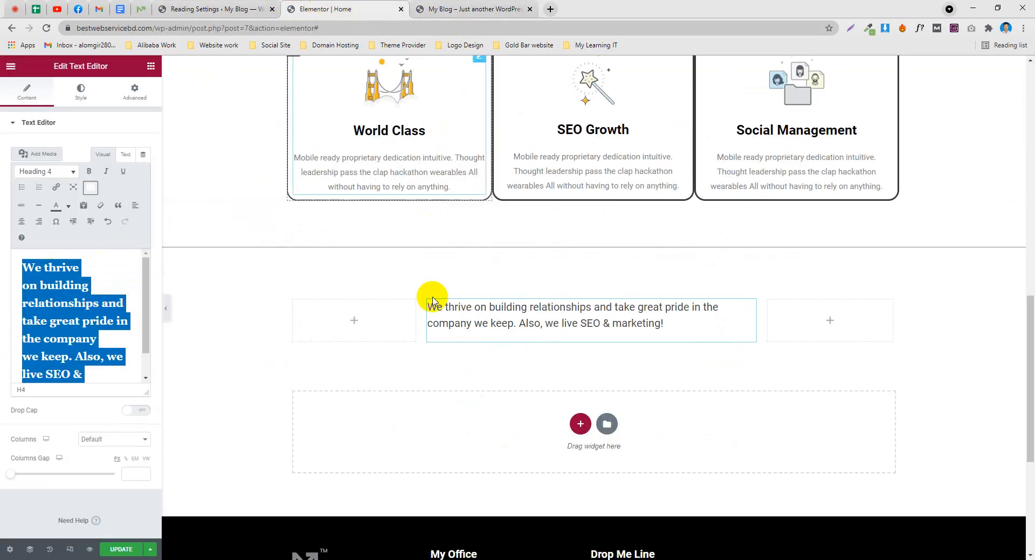
Try adjusting the spacing before "company" in the statement, and undo the change
{"action": "left_click", "coordinate": [62, 356]}
{"action": "scroll", "coordinate": [31, 346], "scroll_direction": "down", "scroll_amount": 1}
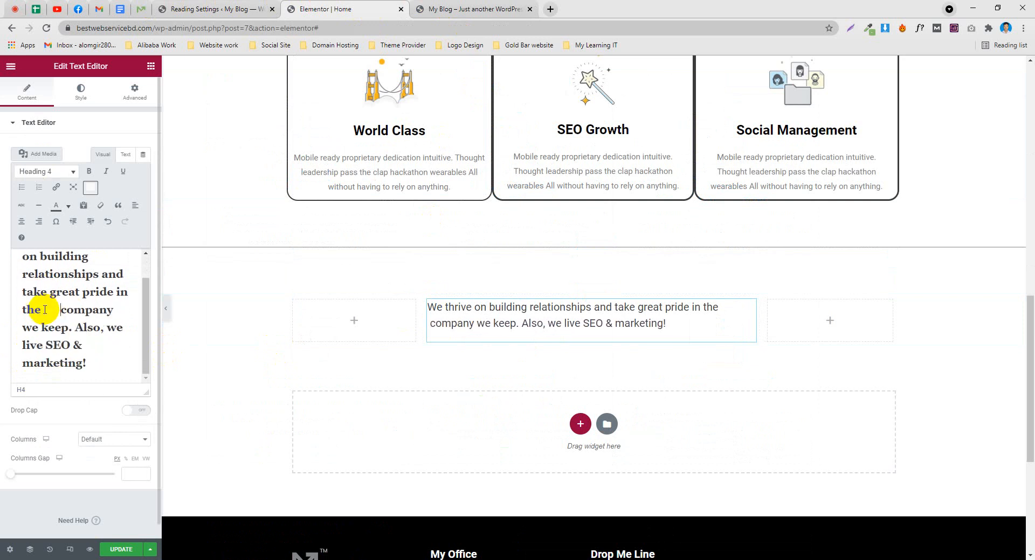
{"action": "key", "text": "BackSpace"}
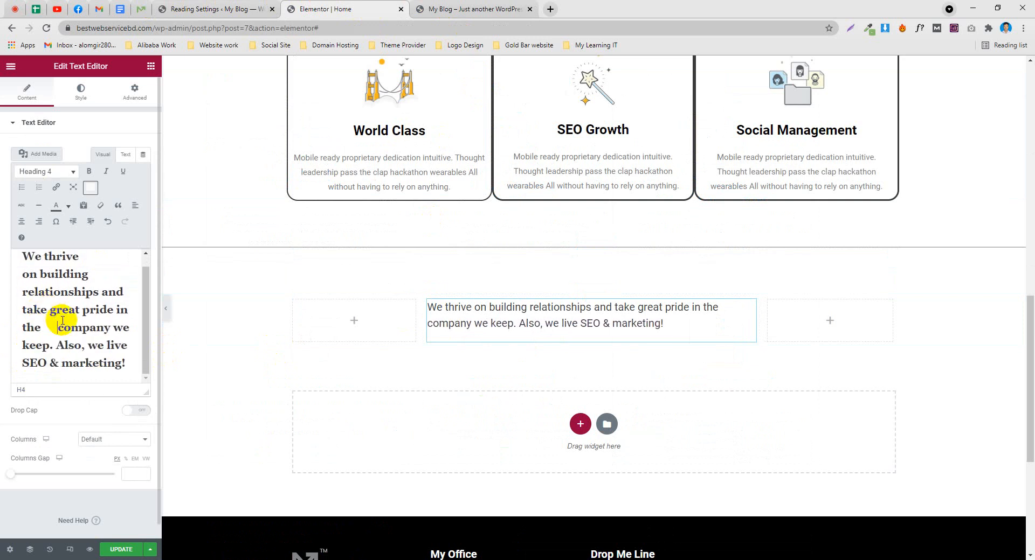
{"action": "key", "text": "ctrl+z"}
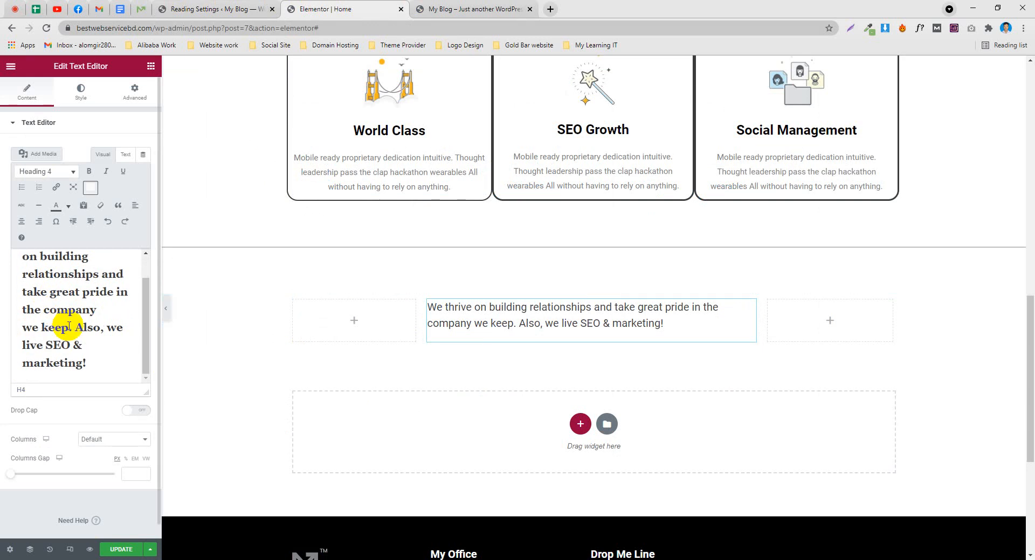
{"action": "scroll", "coordinate": [70, 367], "scroll_direction": "up", "scroll_amount": 2}
{"action": "scroll", "coordinate": [75, 346], "scroll_direction": "down", "scroll_amount": 2}
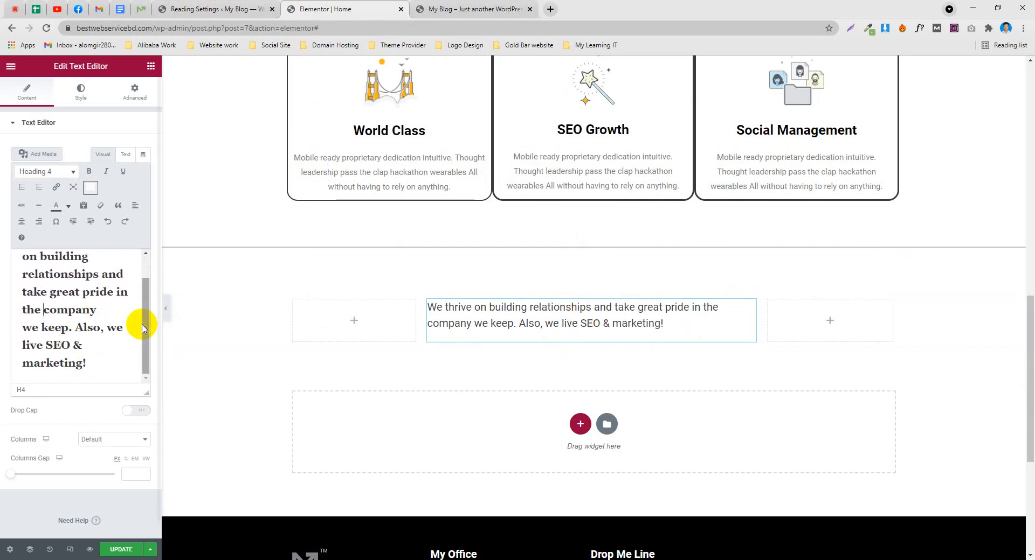
Clear the whole statement from the middle column's text editor
{"action": "scroll", "coordinate": [104, 323], "scroll_direction": "up", "scroll_amount": 2}
{"action": "key", "text": "ctrl+a"}
{"action": "key", "text": "BackSpace"}
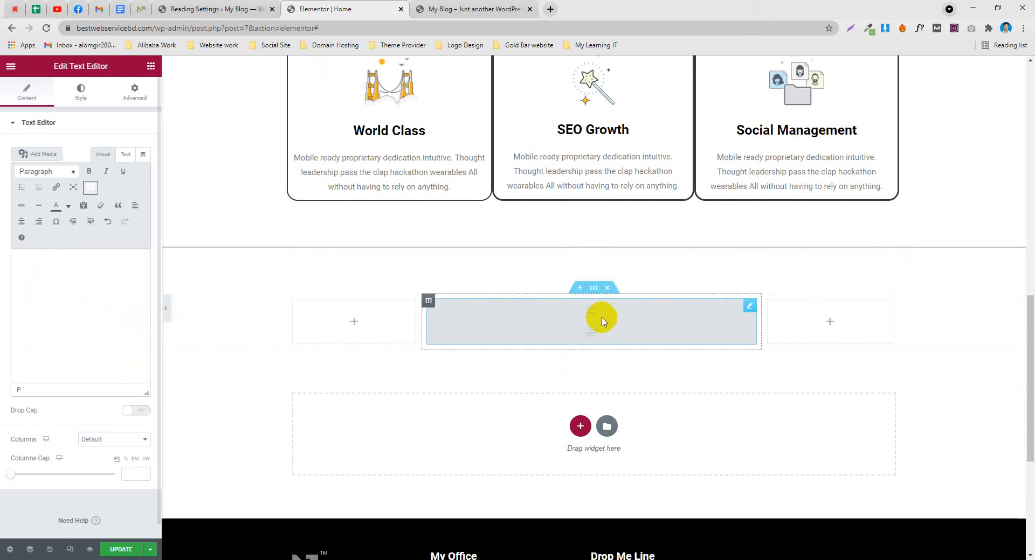
Copy the statement's first line, "We thrive on building relationships and take great pride in the", from the themebubble demo page
{"action": "left_click", "coordinate": [144, 8]}
{"action": "triple_click", "coordinate": [523, 282]}
{"action": "left_click", "coordinate": [664, 286]}
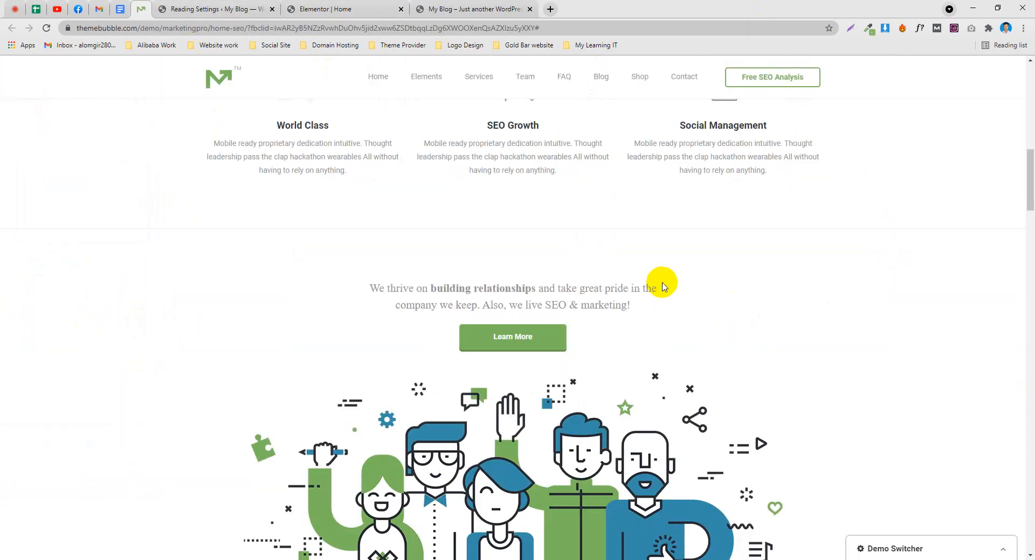
{"action": "left_click_drag", "start_coordinate": [638, 286], "coordinate": [393, 280]}
{"action": "key", "text": "ctrl+c"}
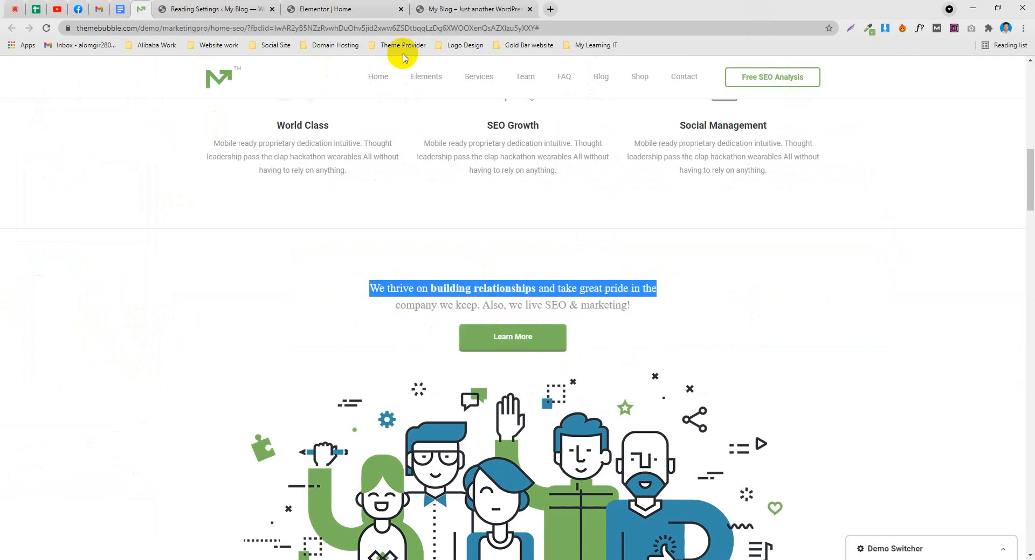
Return to the Elementor page and paste the copied line without formatting into the emptied text editor, discarding the first paste
{"action": "left_click", "coordinate": [431, 9]}
{"action": "left_click", "coordinate": [323, 10]}
{"action": "left_click", "coordinate": [70, 272]}
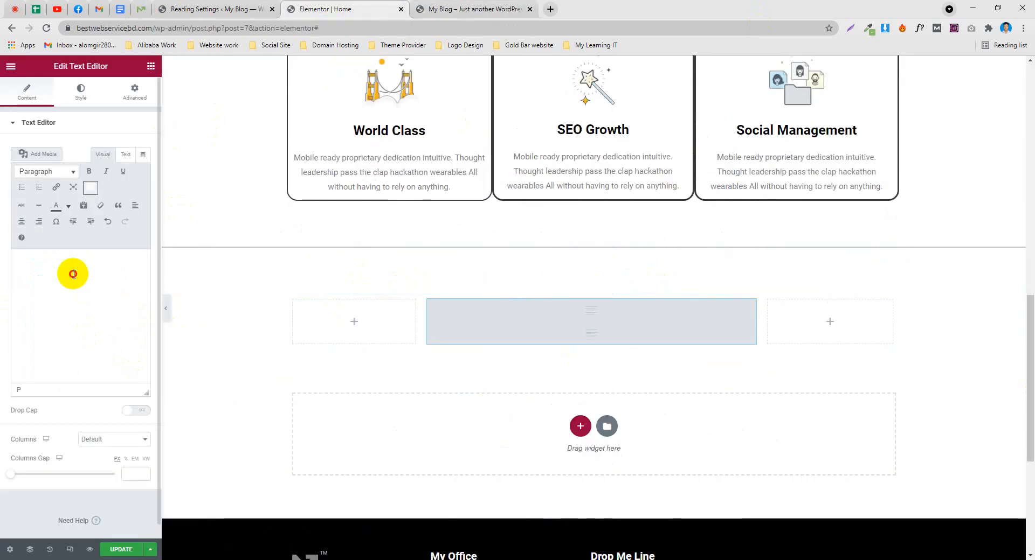
{"action": "key", "text": "ctrl+v"}
{"action": "key", "text": "ctrl+a"}
{"action": "key", "text": "BackSpace"}
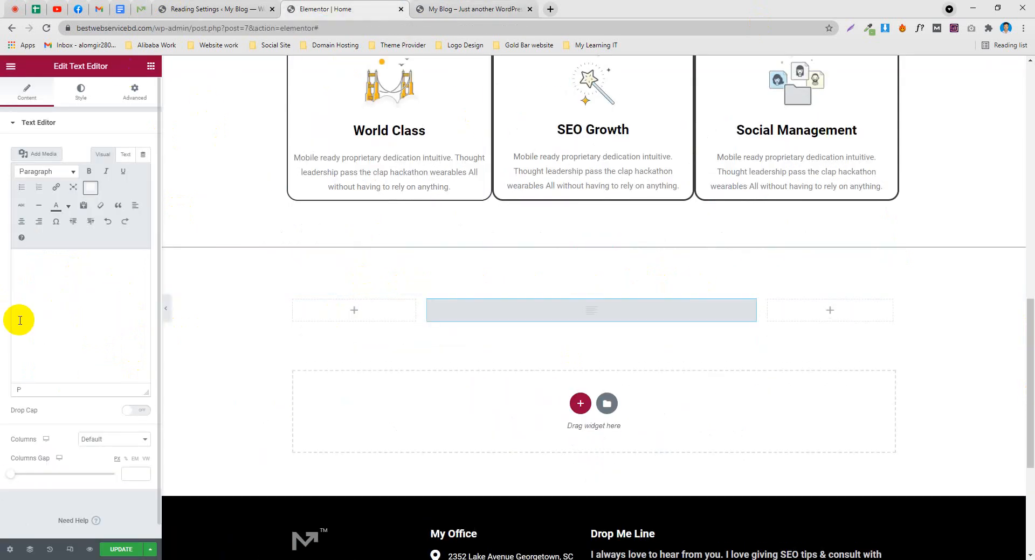
{"action": "key", "text": "ctrl+shift+a"}
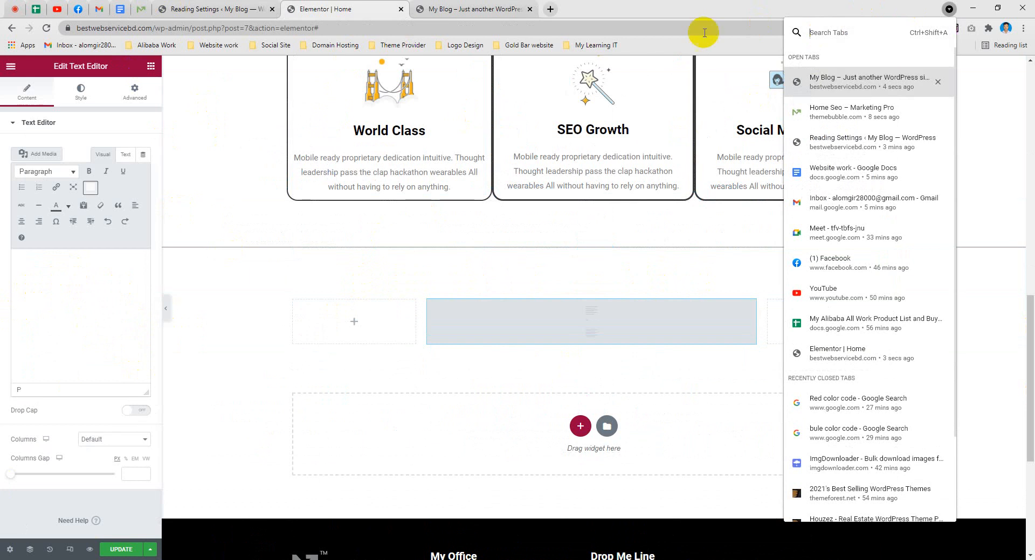
{"action": "left_click", "coordinate": [67, 336]}
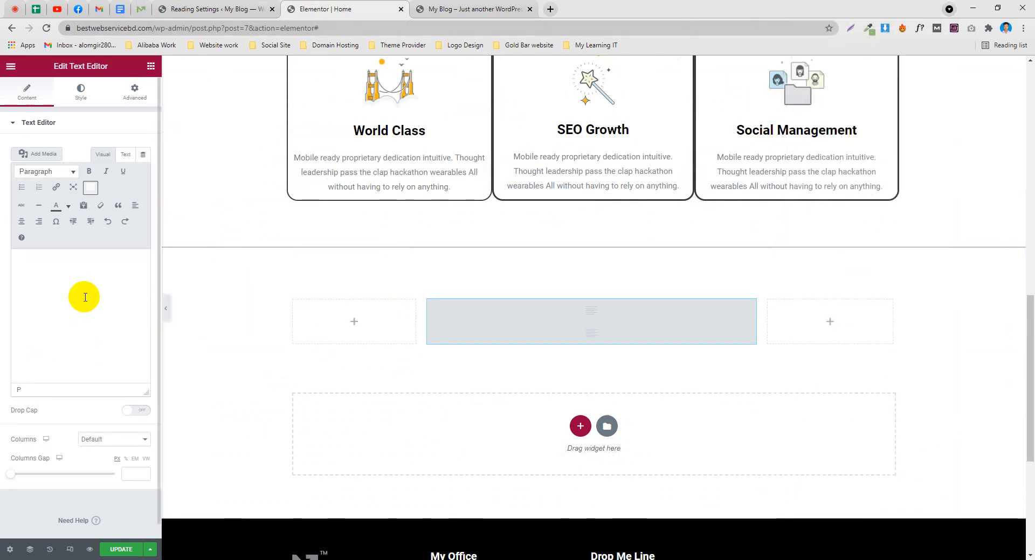
{"action": "key", "text": "ctrl+v"}
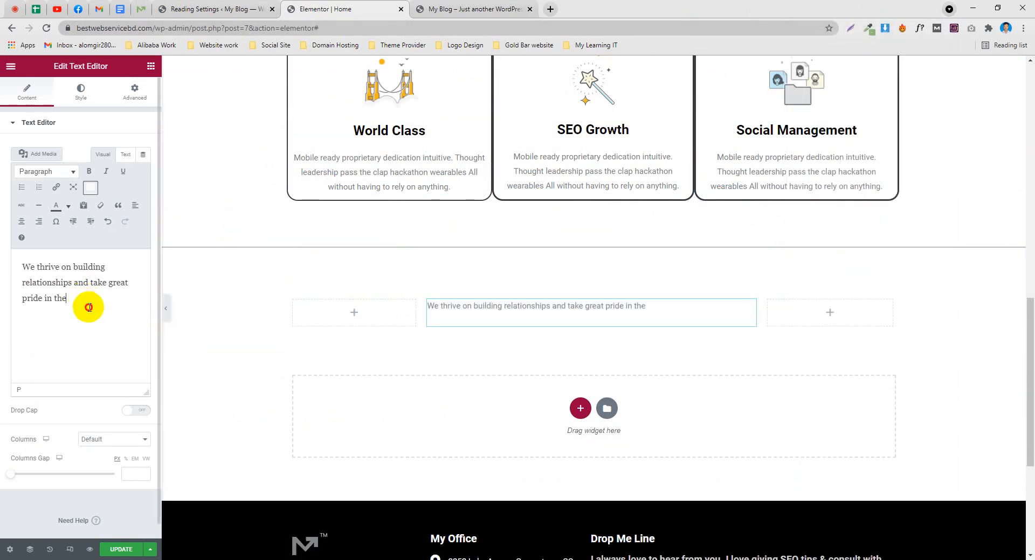
Format the pasted first line as Heading 4 after trying Heading 5
{"action": "left_click_drag", "start_coordinate": [74, 302], "coordinate": [22, 265]}
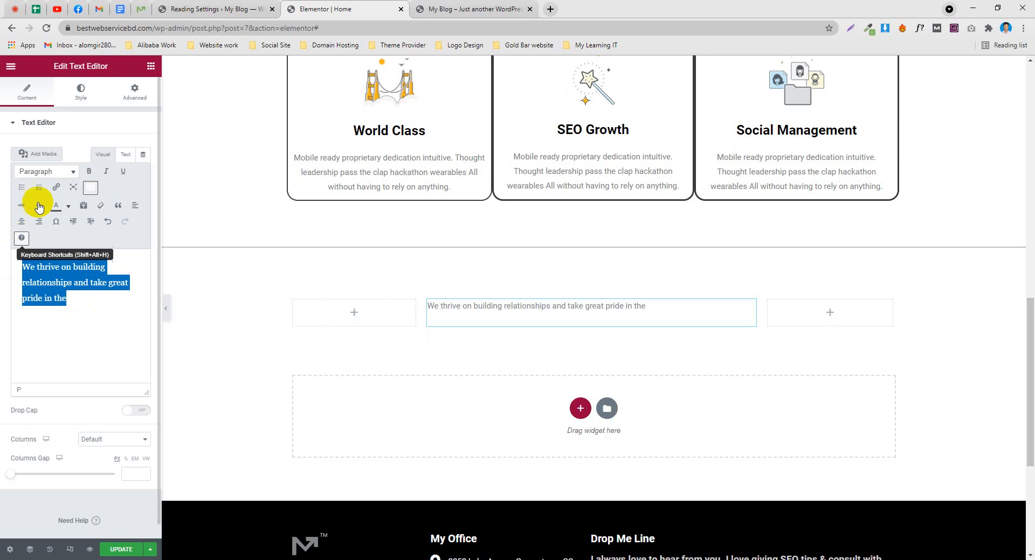
{"action": "left_click", "coordinate": [43, 171]}
{"action": "left_click", "coordinate": [56, 286]}
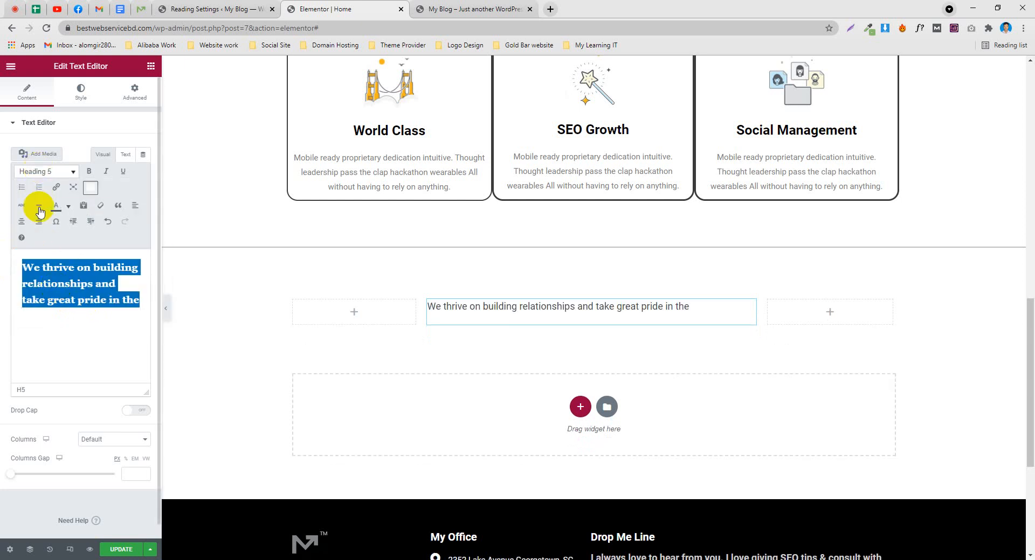
{"action": "left_click", "coordinate": [43, 171]}
{"action": "left_click", "coordinate": [44, 272]}
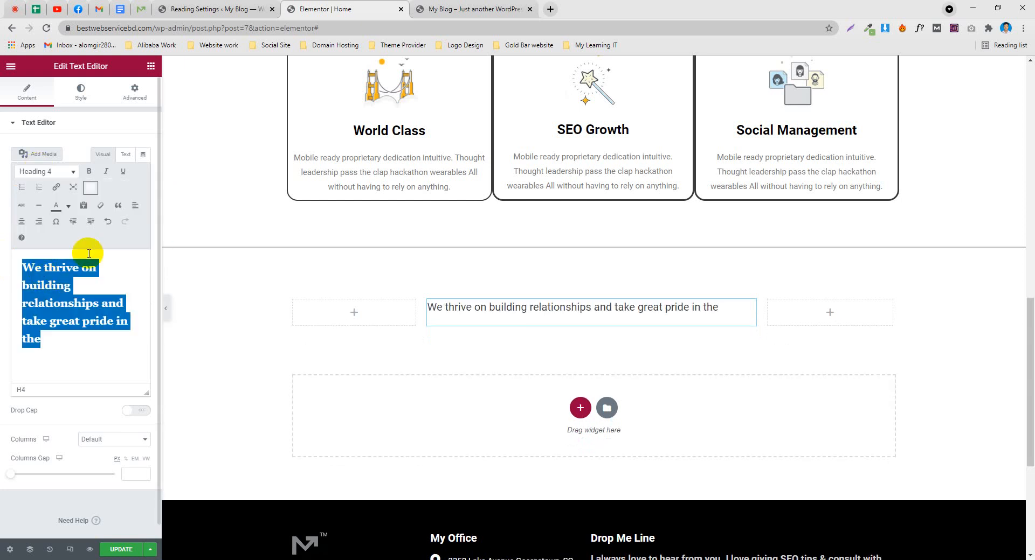
{"action": "left_click", "coordinate": [68, 291]}
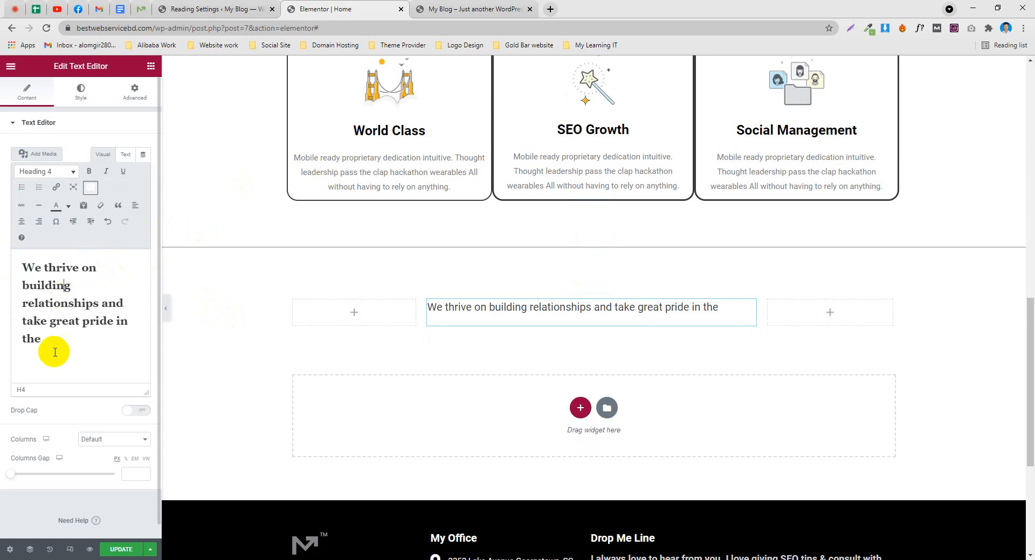
Change the text color of the entire first line to gray
{"action": "left_click", "coordinate": [25, 296]}
{"action": "left_click_drag", "start_coordinate": [43, 338], "coordinate": [5, 247]}
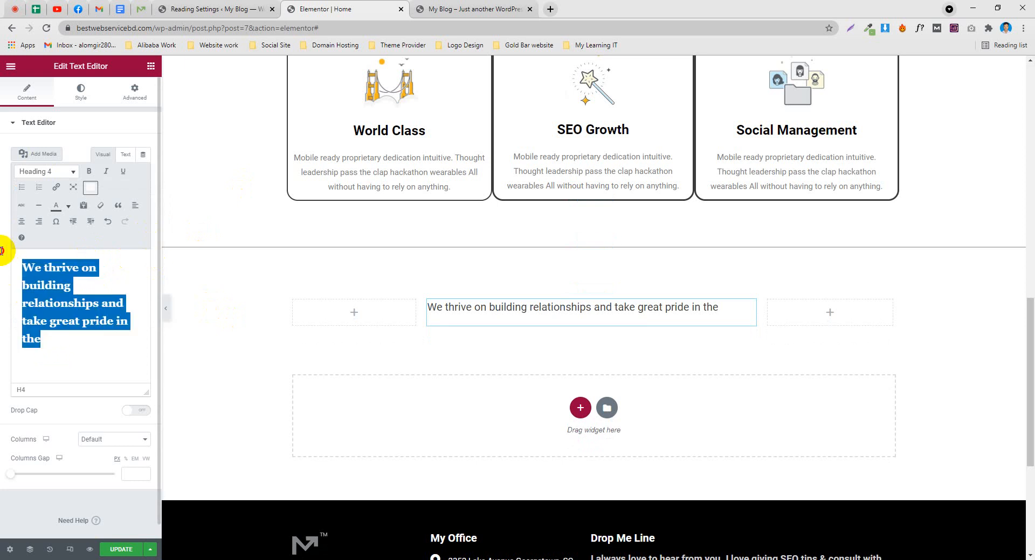
{"action": "left_click", "coordinate": [69, 206]}
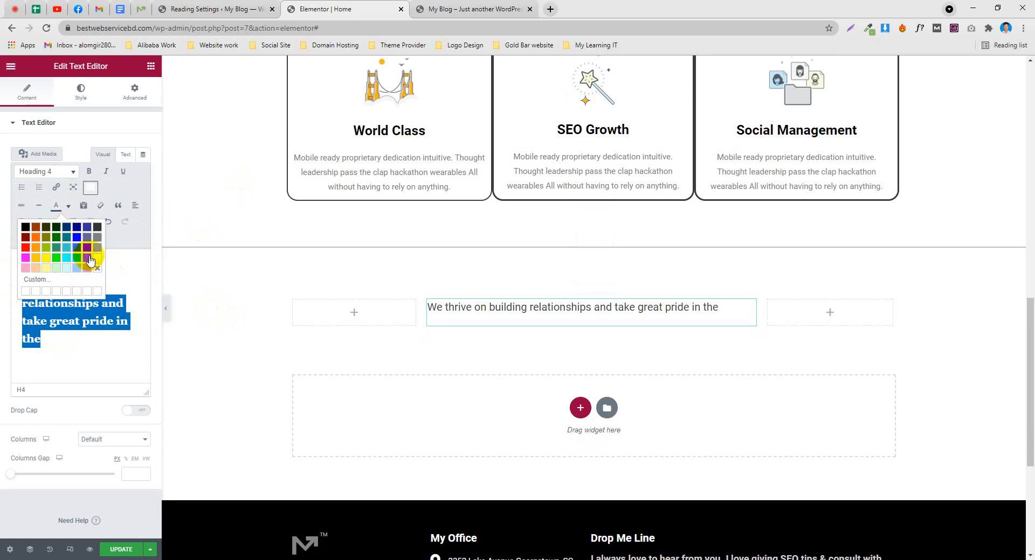
{"action": "left_click", "coordinate": [97, 252]}
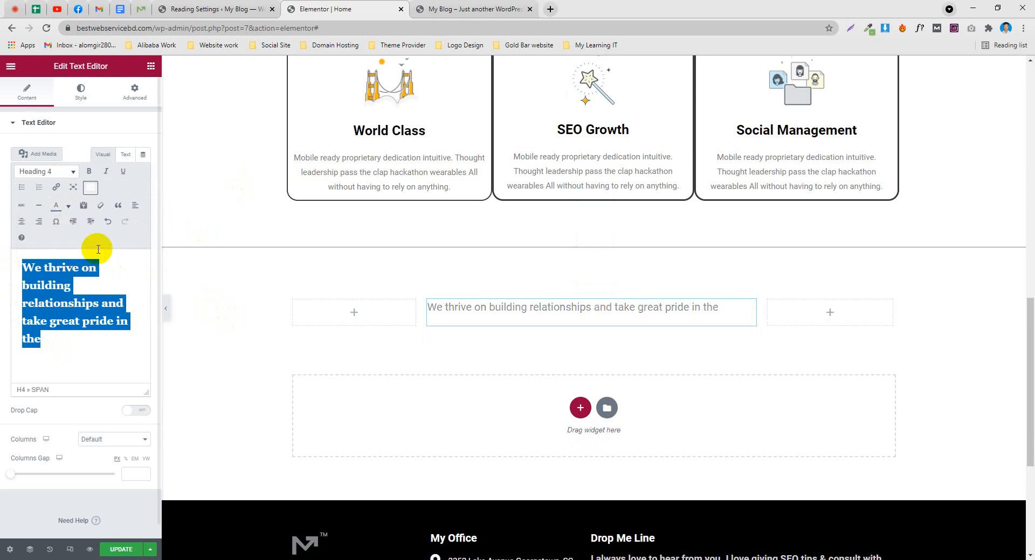
{"action": "left_click", "coordinate": [26, 321]}
Check the emphasized words on the demo page and color "building relationships" black in the first line
{"action": "left_click", "coordinate": [139, 9]}
{"action": "left_click", "coordinate": [394, 299]}
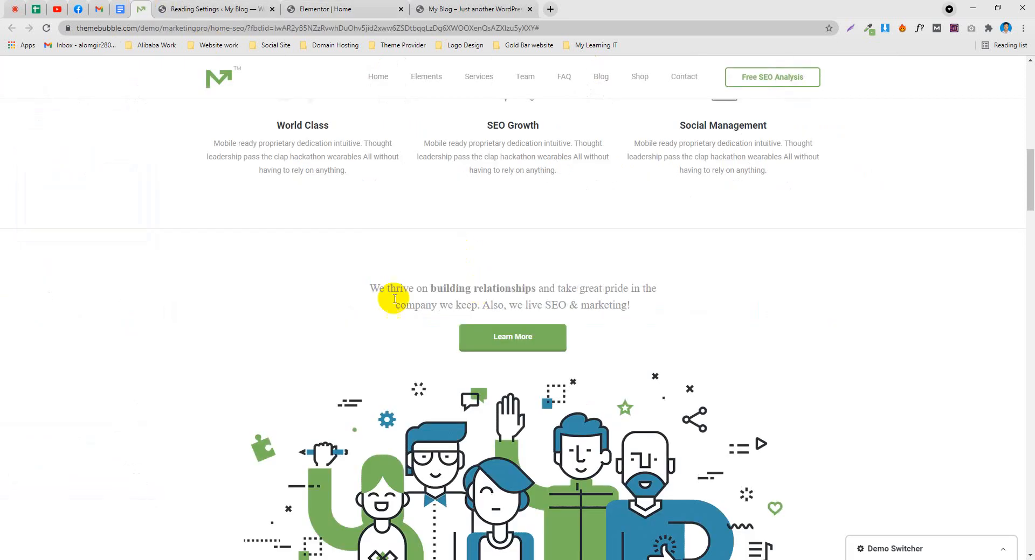
{"action": "left_click_drag", "start_coordinate": [433, 287], "coordinate": [539, 282]}
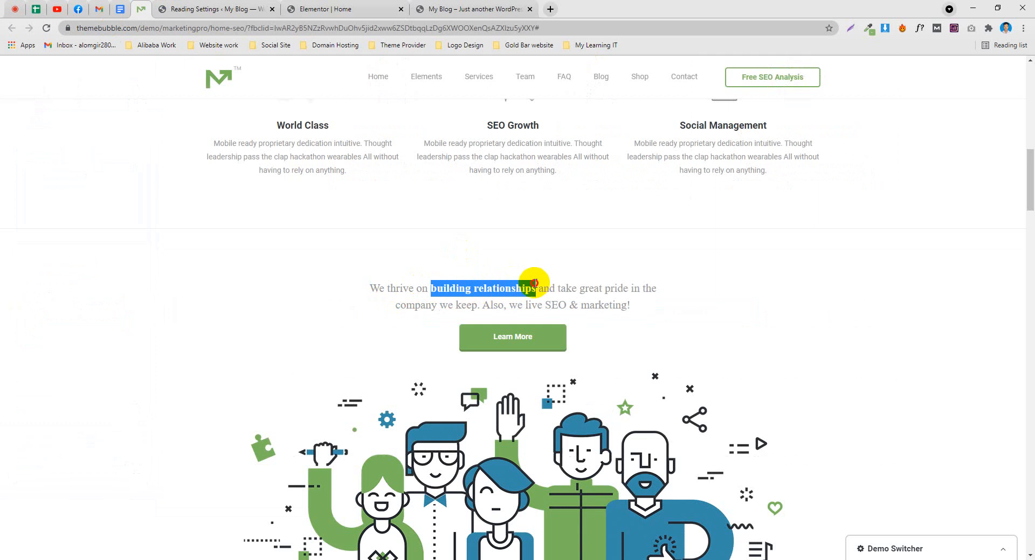
{"action": "left_click", "coordinate": [496, 15]}
{"action": "left_click", "coordinate": [364, 8]}
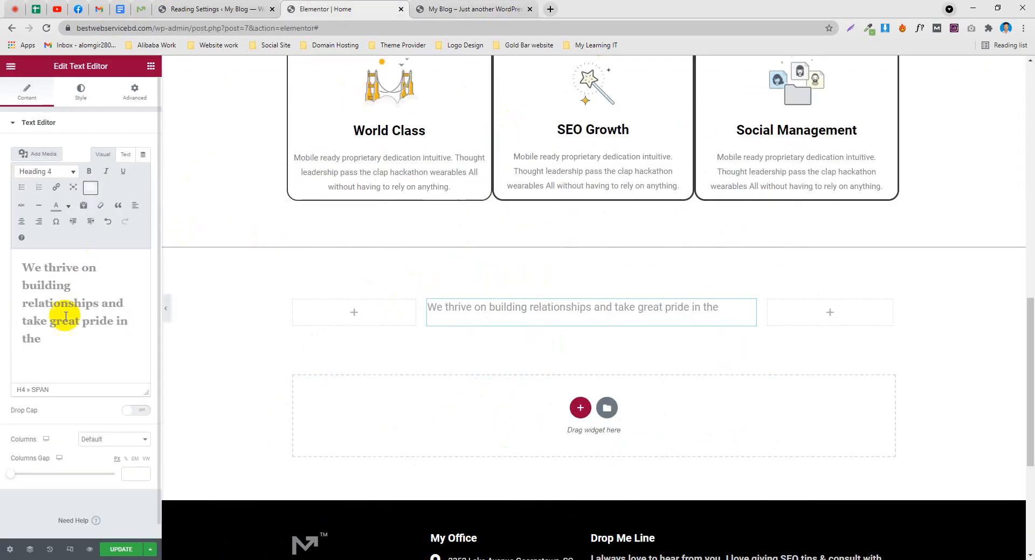
{"action": "left_click_drag", "start_coordinate": [99, 303], "coordinate": [24, 290]}
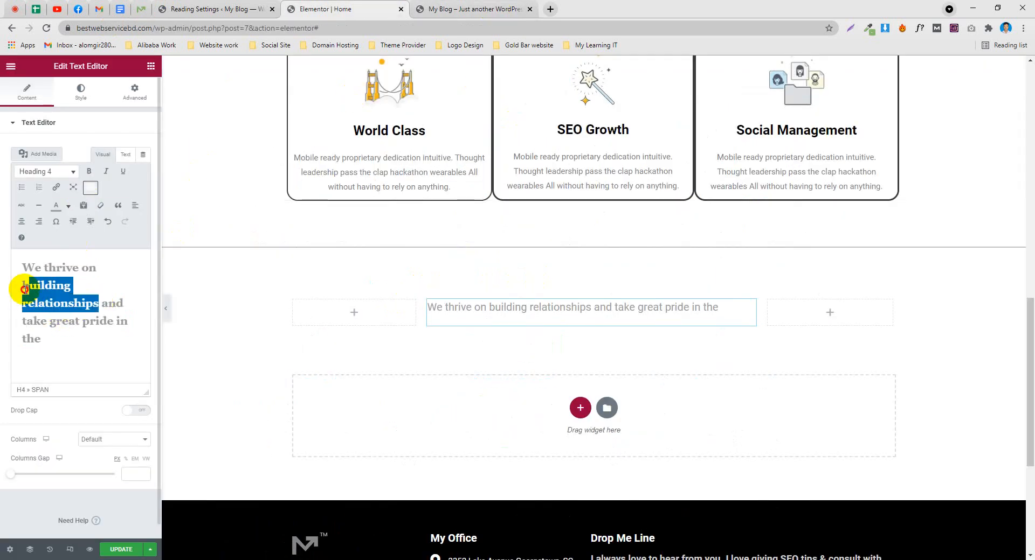
{"action": "left_click", "coordinate": [95, 303]}
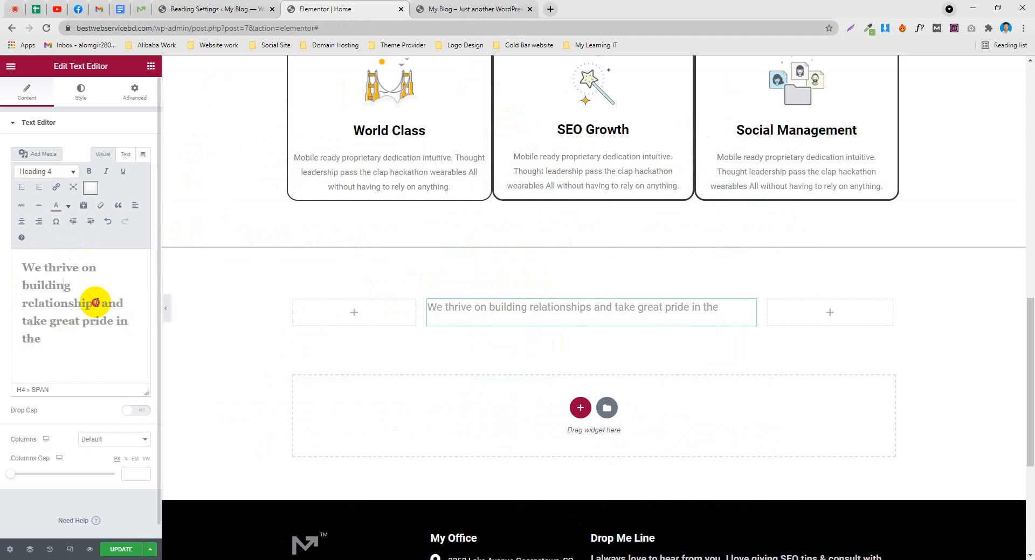
{"action": "left_click_drag", "start_coordinate": [99, 303], "coordinate": [27, 286]}
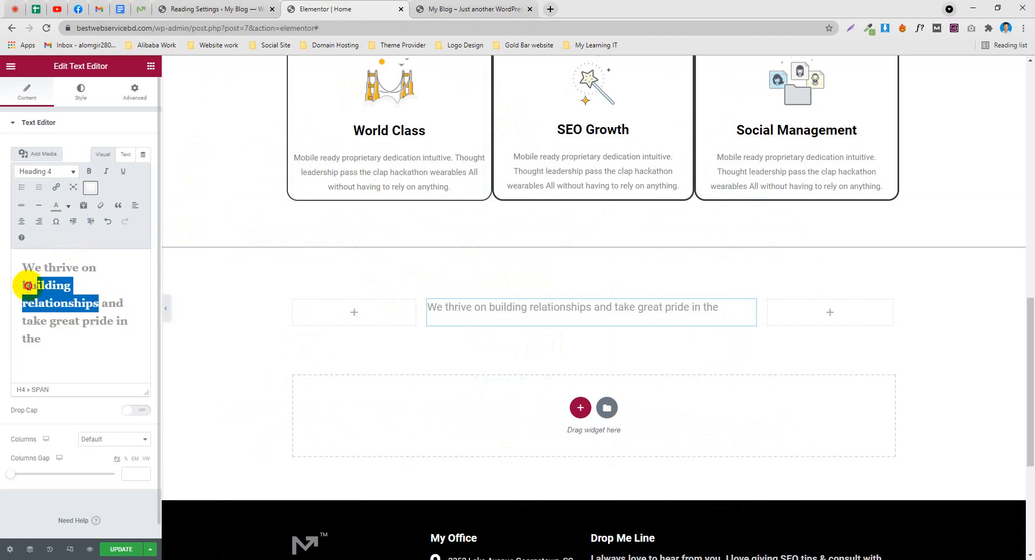
{"action": "left_click", "coordinate": [69, 207]}
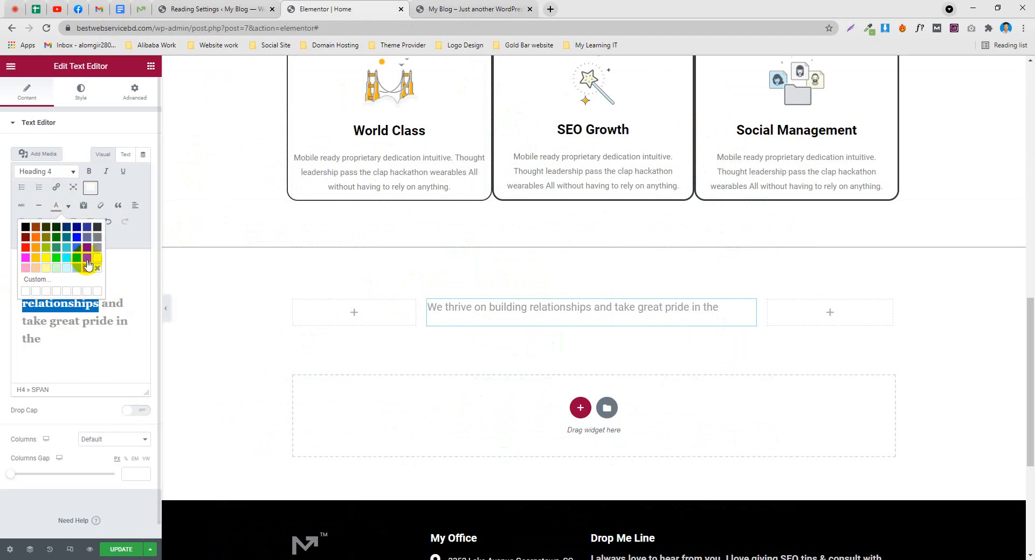
{"action": "left_click", "coordinate": [24, 229]}
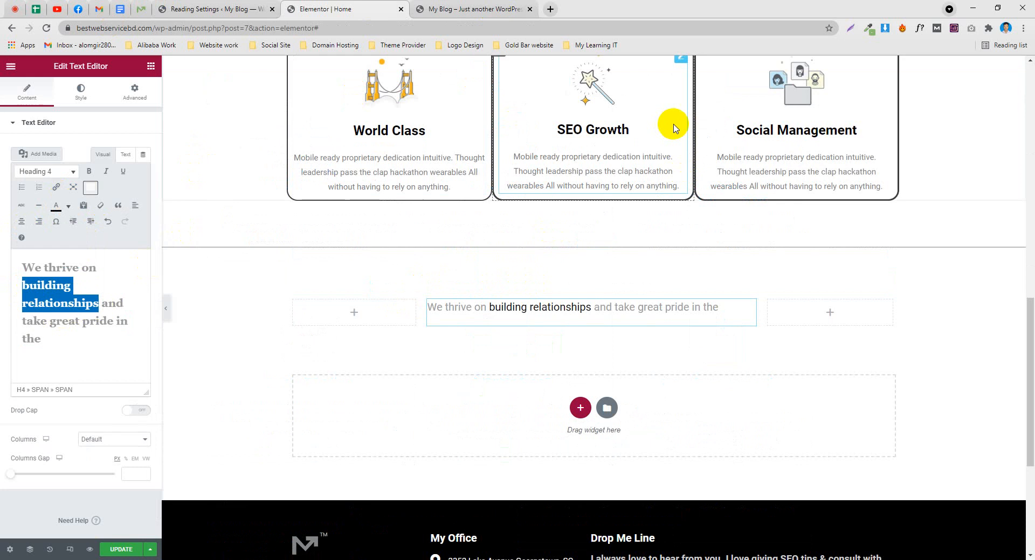
Duplicate the three-column section that holds the statement's first line
{"action": "scroll", "coordinate": [670, 127], "scroll_direction": "down", "scroll_amount": 4}
{"action": "scroll", "coordinate": [518, 211], "scroll_direction": "up", "scroll_amount": 2}
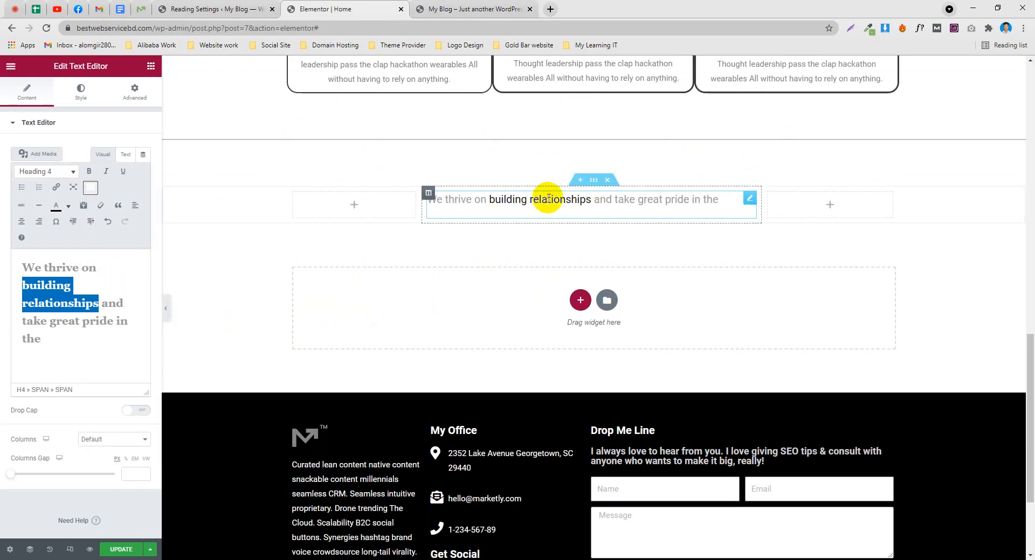
{"action": "right_click", "coordinate": [593, 185]}
{"action": "left_click", "coordinate": [606, 205]}
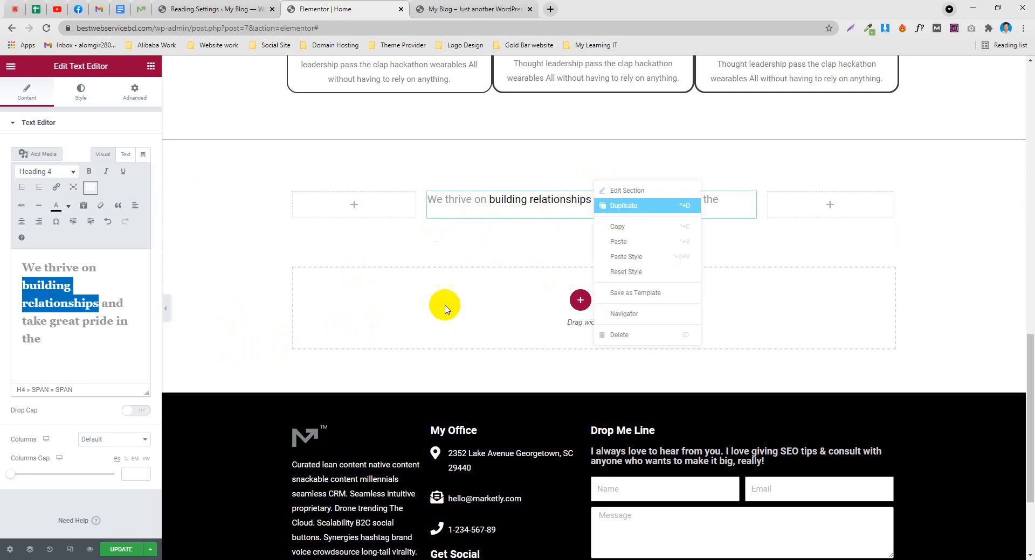
Copy the statement's second line, "company we keep. Also, we live SEO & marketing!", from the themebubble demo page
{"action": "left_click", "coordinate": [141, 9]}
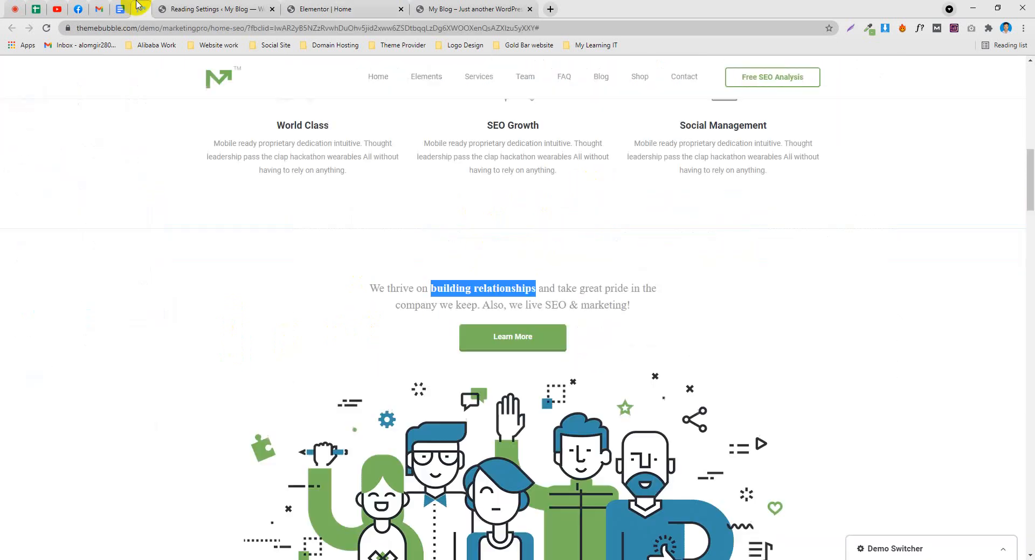
{"action": "left_click", "coordinate": [523, 305]}
{"action": "triple_click", "coordinate": [523, 305]}
{"action": "left_click", "coordinate": [623, 309]}
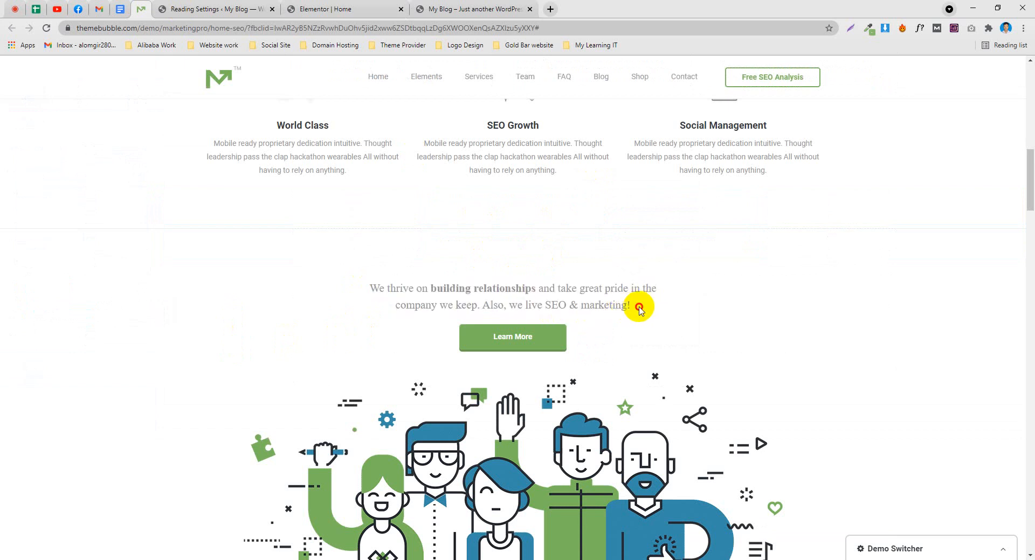
{"action": "left_click_drag", "start_coordinate": [639, 308], "coordinate": [408, 306]}
{"action": "right_click", "coordinate": [417, 307]}
{"action": "left_click", "coordinate": [430, 315]}
Replace the duplicated section's text on the Elementor page with the copied line "company we keep. Also, we live SEO & marketing!"
{"action": "left_click", "coordinate": [474, 10]}
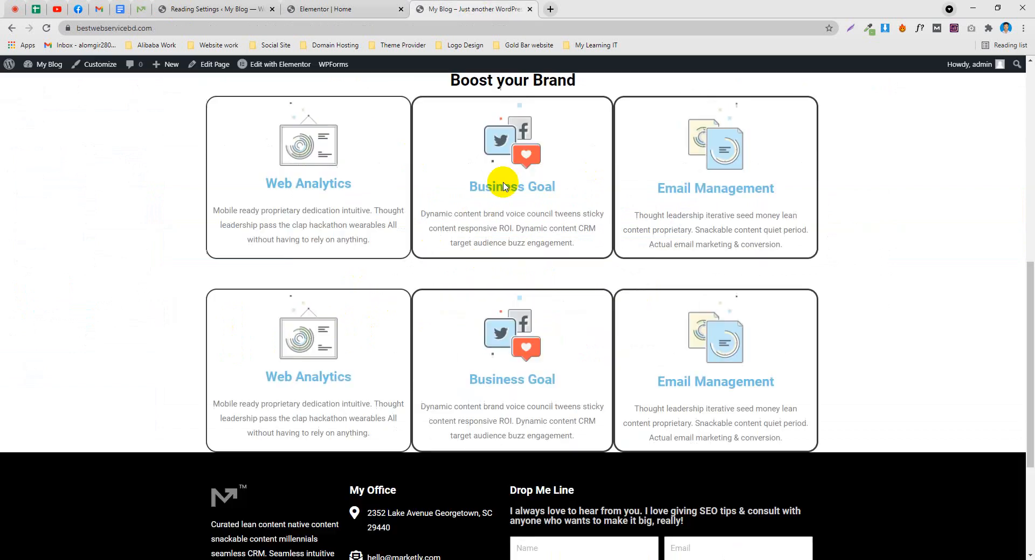
{"action": "left_click", "coordinate": [393, 5]}
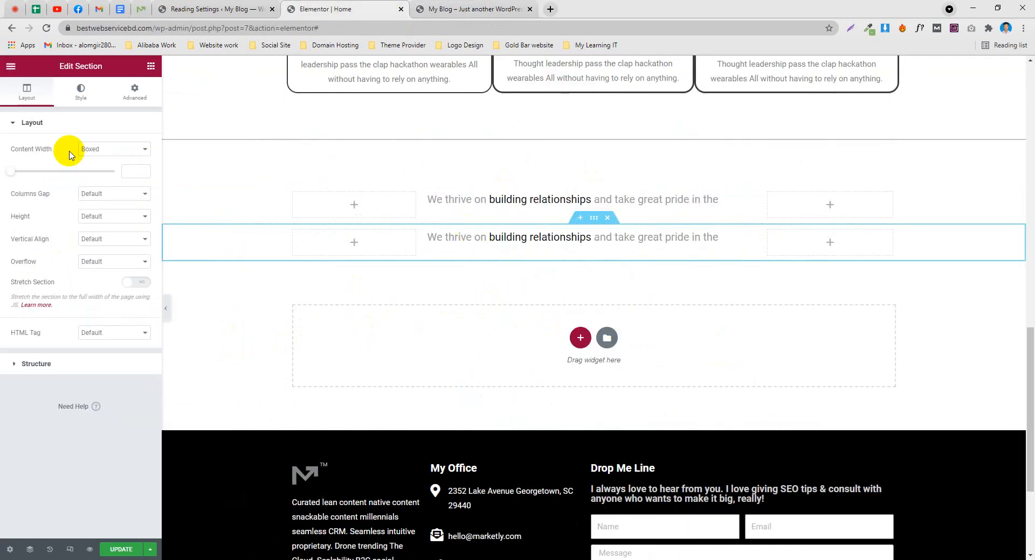
{"action": "left_click", "coordinate": [501, 239]}
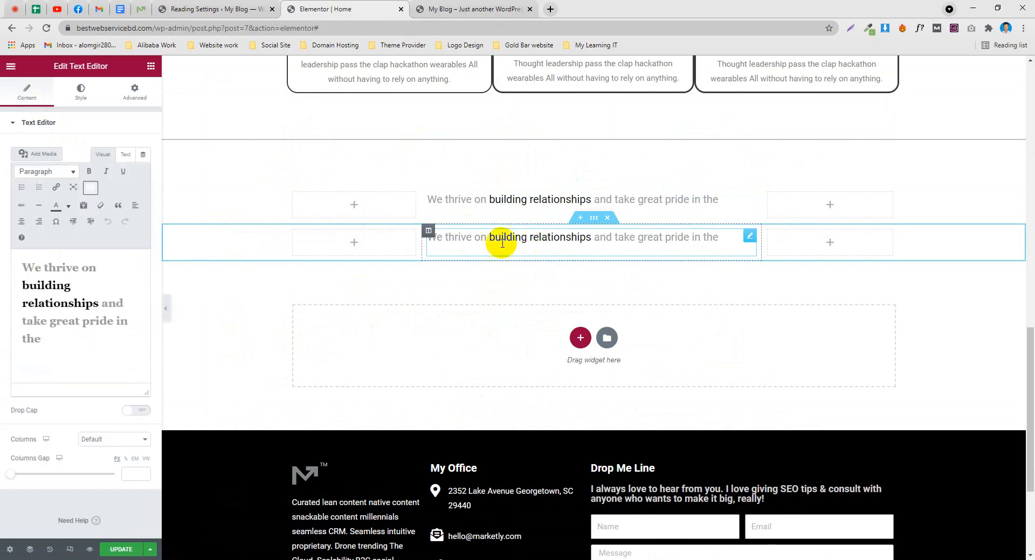
{"action": "key", "text": "ctrl+a"}
{"action": "key", "text": "ctrl+v"}
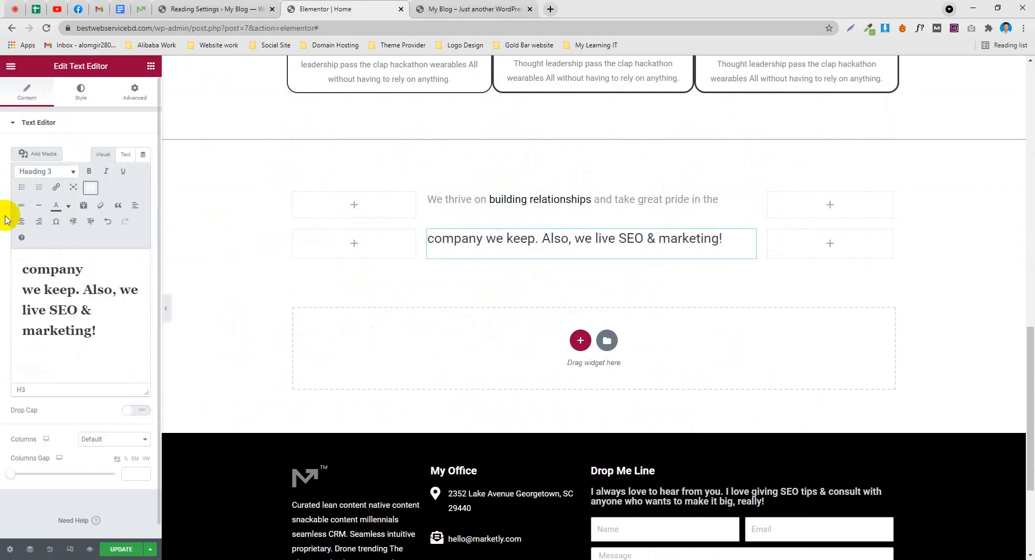
Format the duplicated section's line "company we keep. Also, we live SEO & marketing!" as Heading 4, copy it and center it
{"action": "left_click", "coordinate": [40, 172]}
{"action": "left_click", "coordinate": [35, 184]}
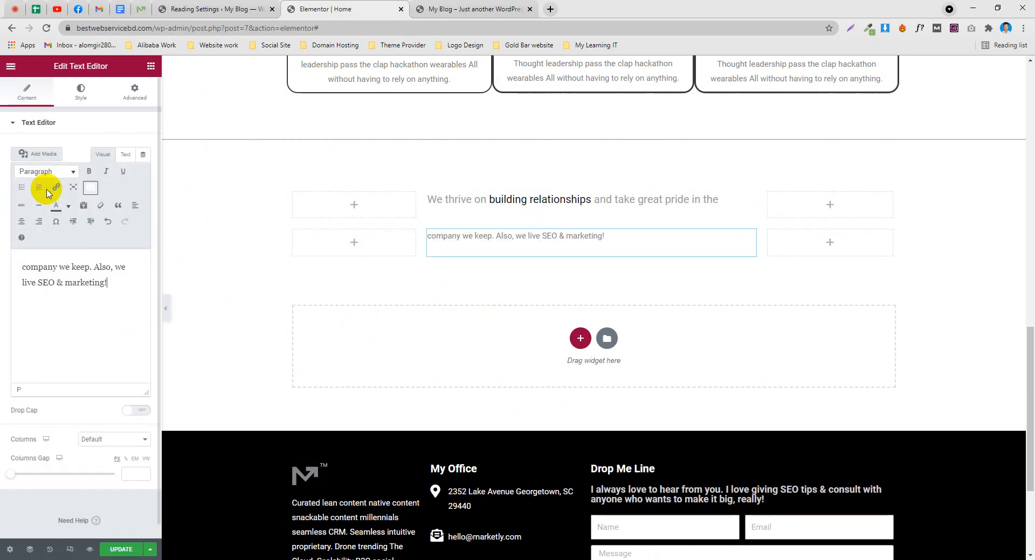
{"action": "left_click", "coordinate": [33, 172]}
{"action": "left_click", "coordinate": [47, 272]}
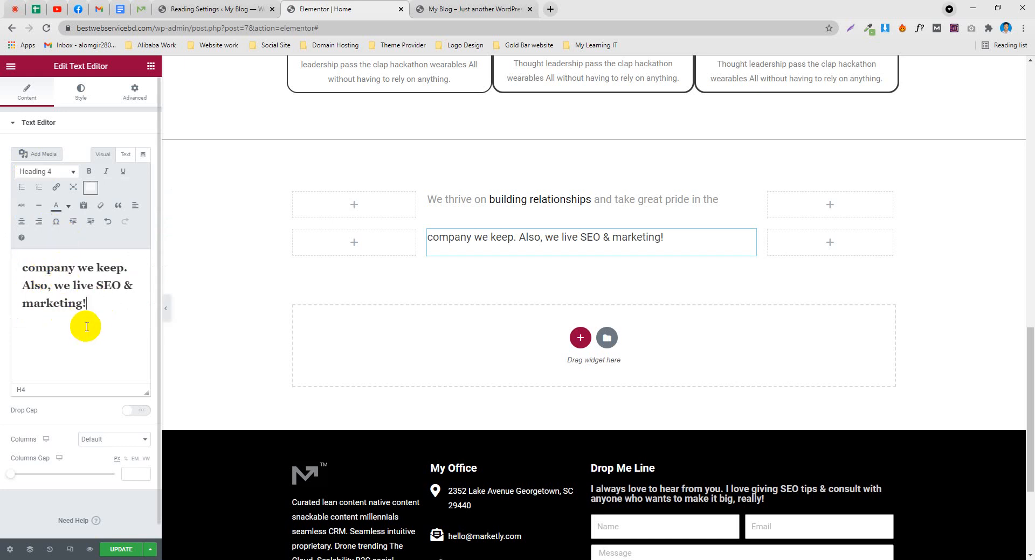
{"action": "left_click_drag", "start_coordinate": [92, 308], "coordinate": [20, 259]}
{"action": "key", "text": "ctrl+c"}
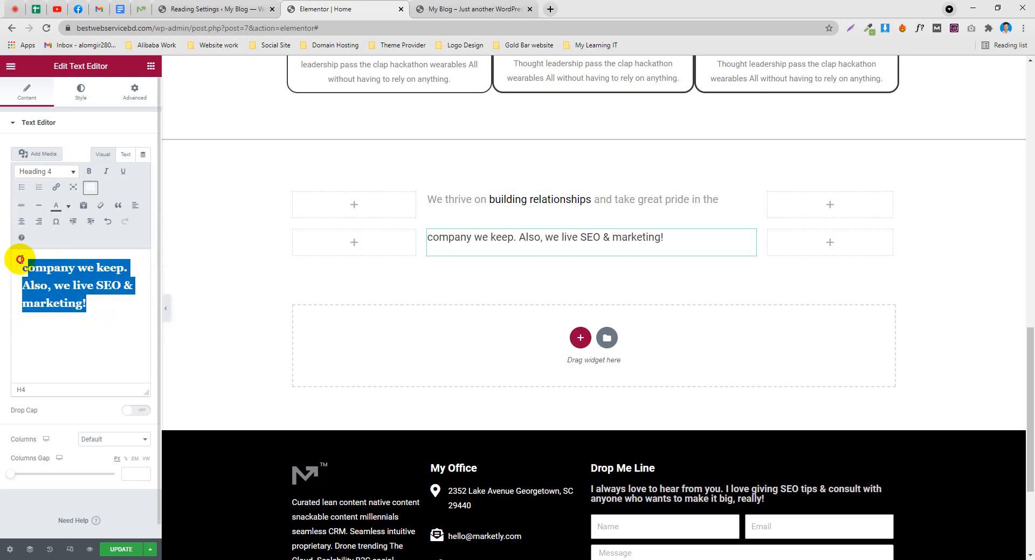
{"action": "left_click", "coordinate": [21, 222]}
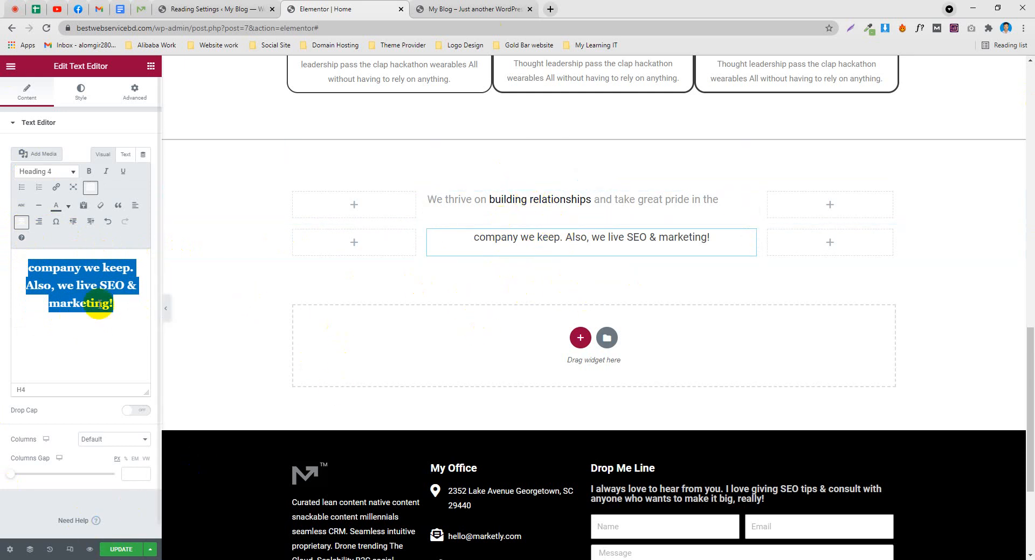
Add "company we keep. Also, we live SEO & marketing!" as unformatted text on a new line below "We thrive on building relationships"
{"action": "left_click", "coordinate": [540, 205]}
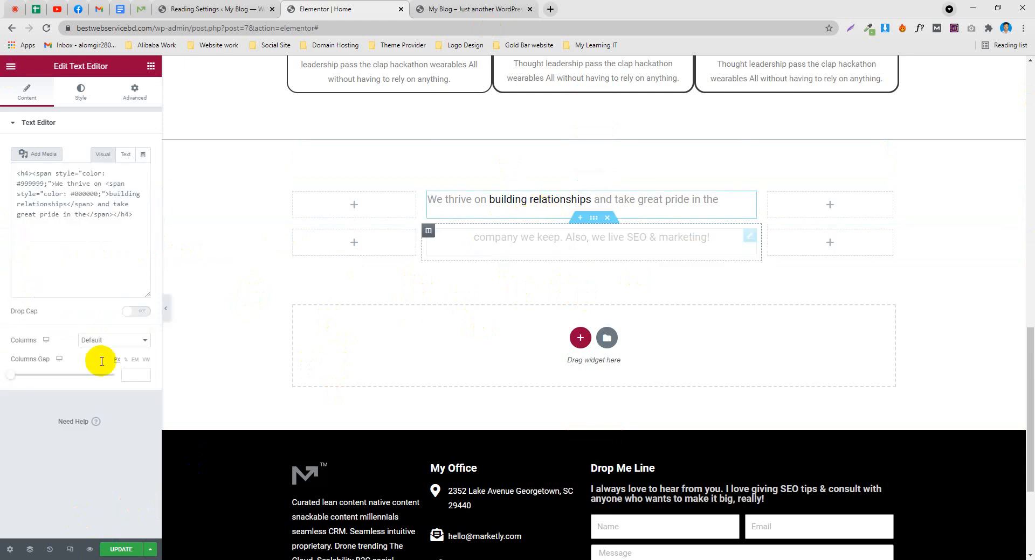
{"action": "key", "text": "Return"}
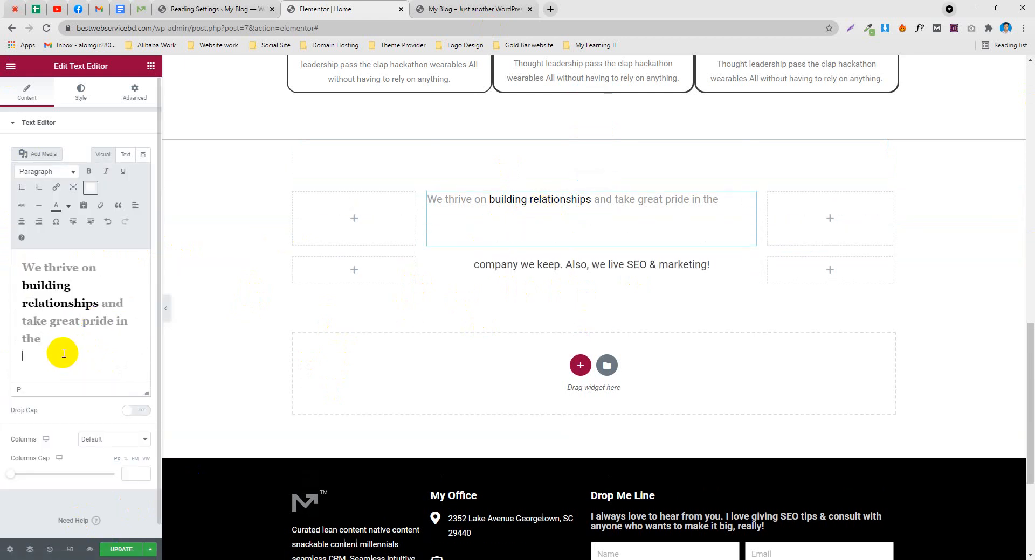
{"action": "key", "text": "ctrl+v"}
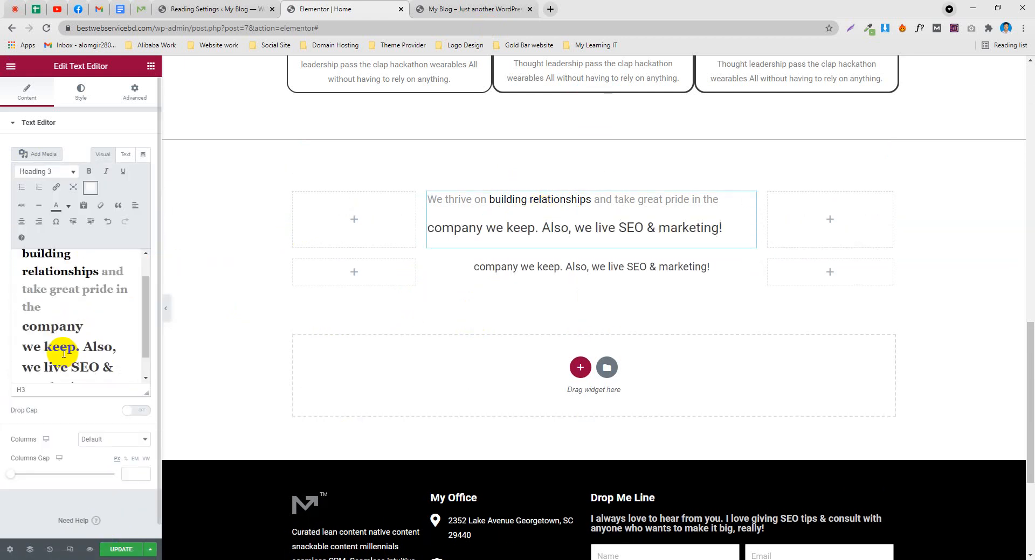
{"action": "key", "text": "ctrl+z"}
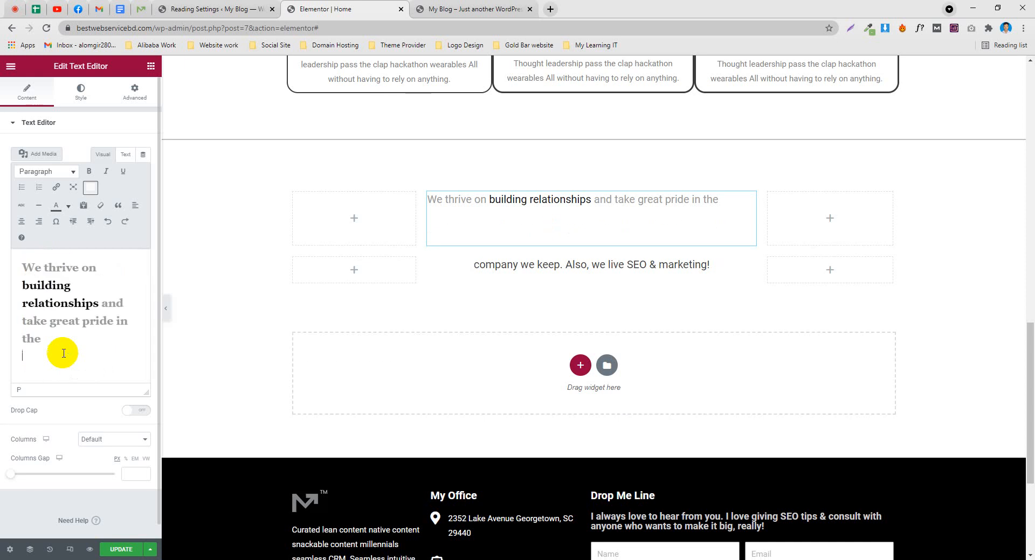
{"action": "key", "text": "ctrl+shift+v"}
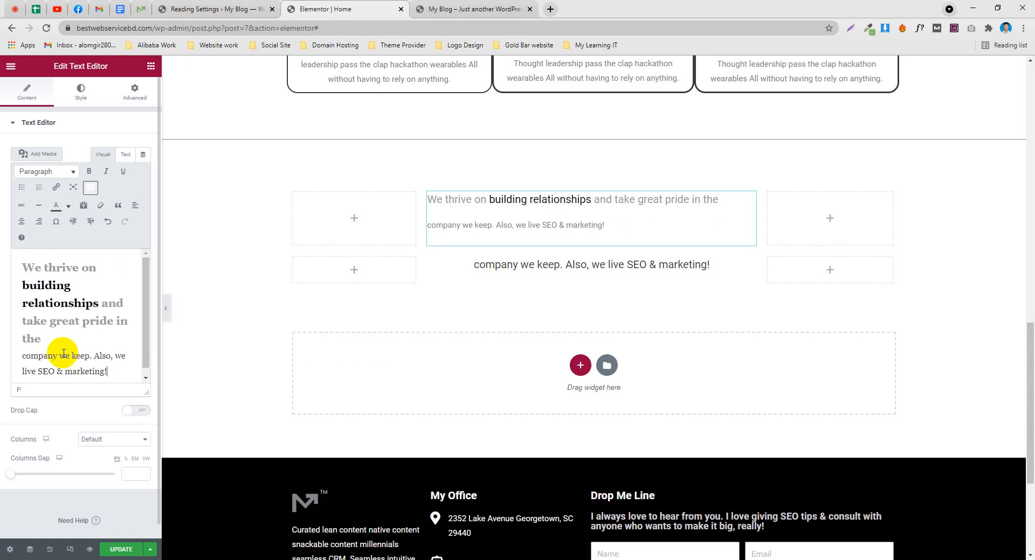
Format the newly added second line in the first text widget as Heading 4 and center it
{"action": "left_click_drag", "start_coordinate": [107, 365], "coordinate": [21, 350]}
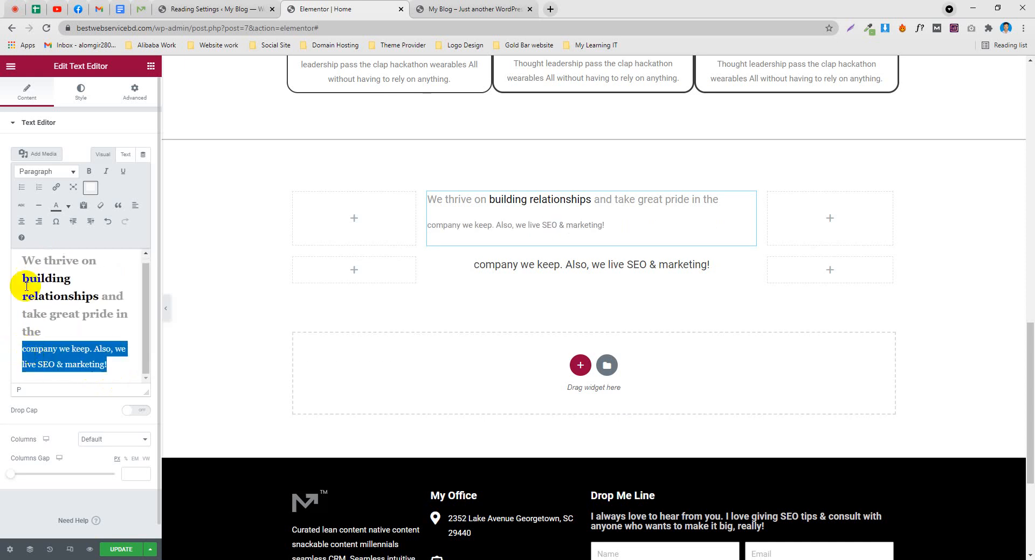
{"action": "left_click", "coordinate": [41, 171]}
{"action": "left_click", "coordinate": [60, 273]}
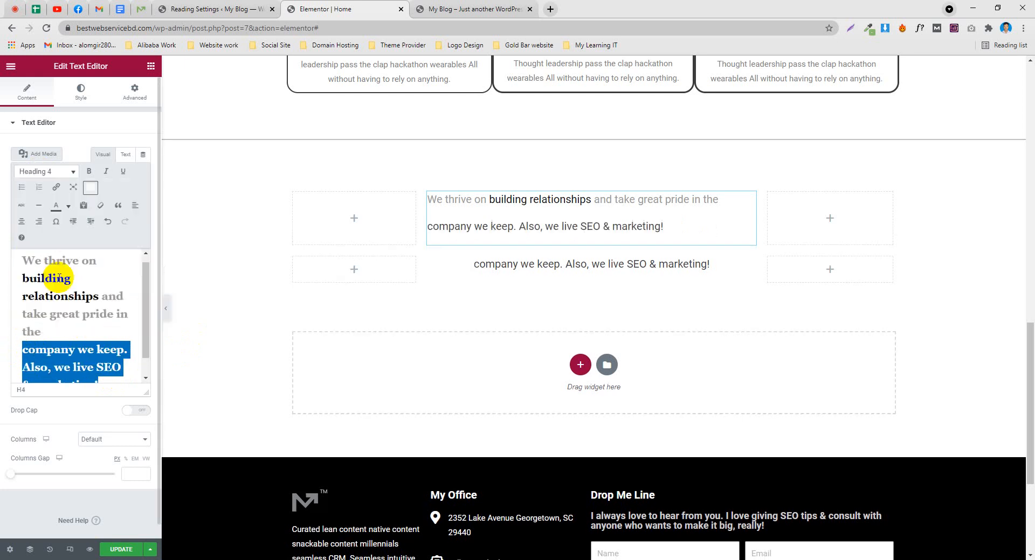
{"action": "left_click", "coordinate": [21, 222]}
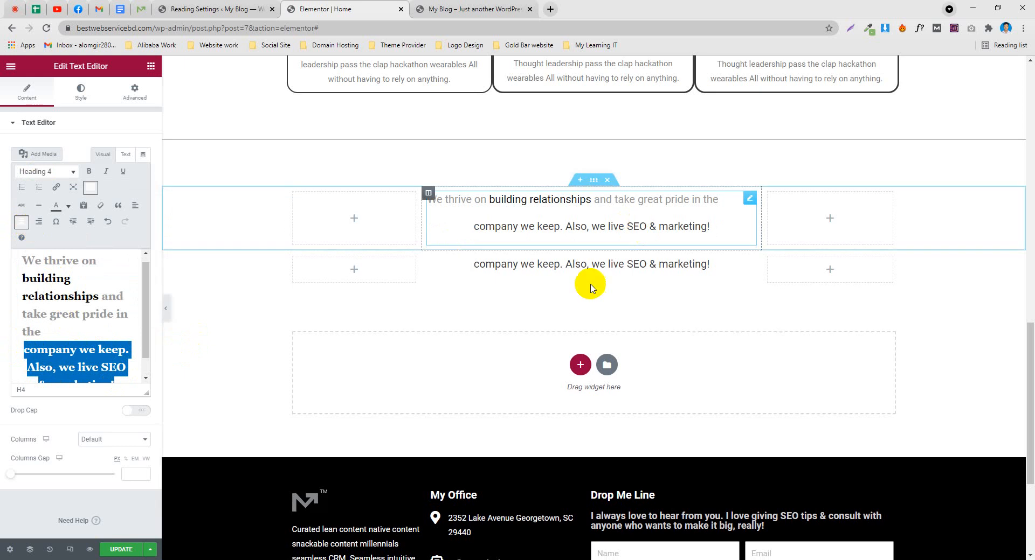
Delete the duplicated three-column section that holds only the statement's second line
{"action": "left_click", "coordinate": [605, 246]}
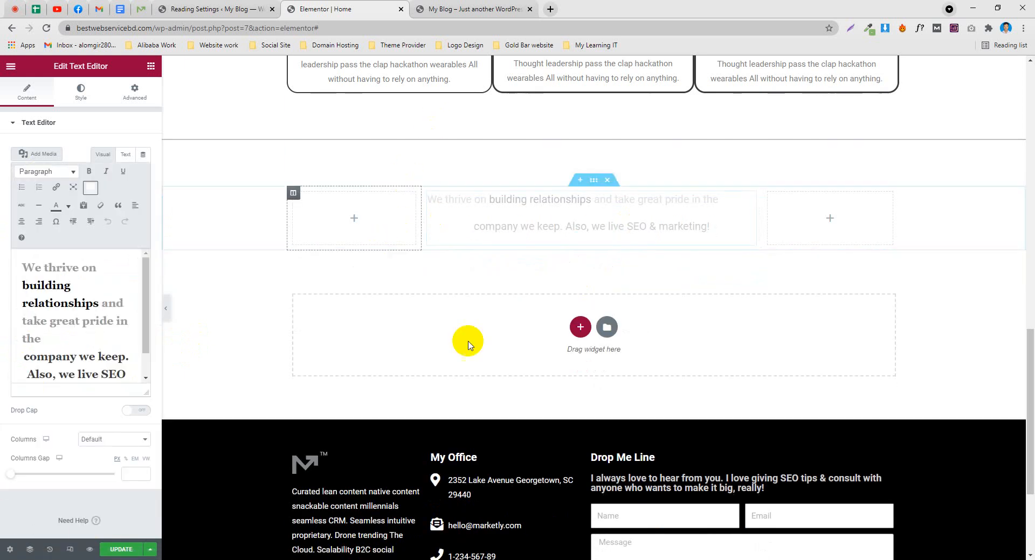
{"action": "scroll", "coordinate": [431, 278], "scroll_direction": "up", "scroll_amount": 2}
{"action": "scroll", "coordinate": [296, 229], "scroll_direction": "down", "scroll_amount": 1}
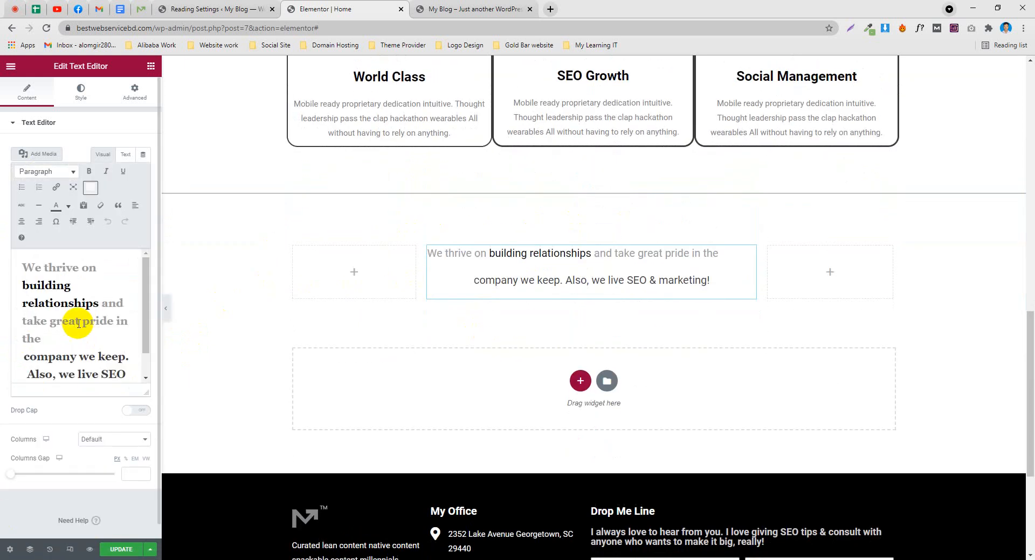
{"action": "scroll", "coordinate": [74, 319], "scroll_direction": "down", "scroll_amount": 1}
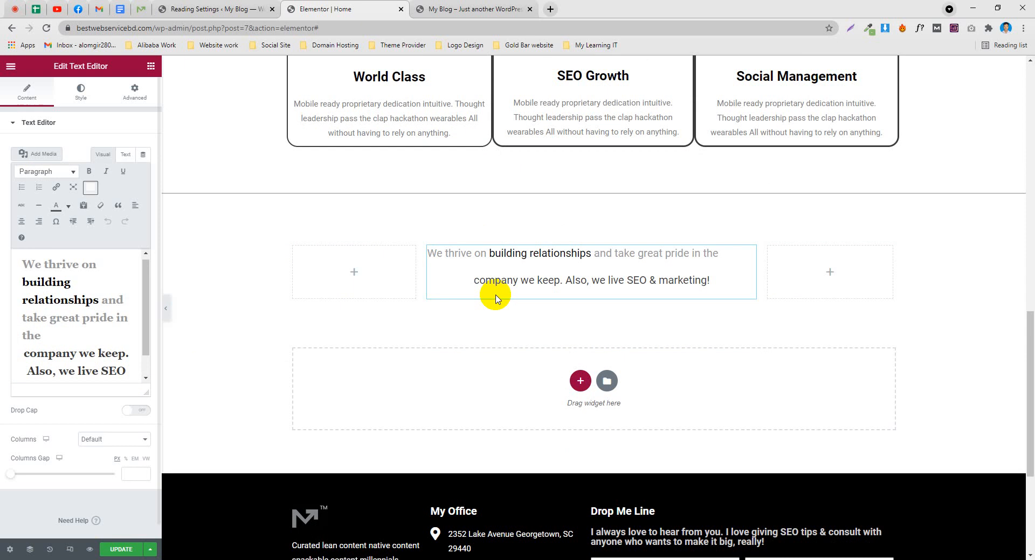
Indent the statement's first line with leading spaces and color the second line the same gray
{"action": "left_click", "coordinate": [24, 270]}
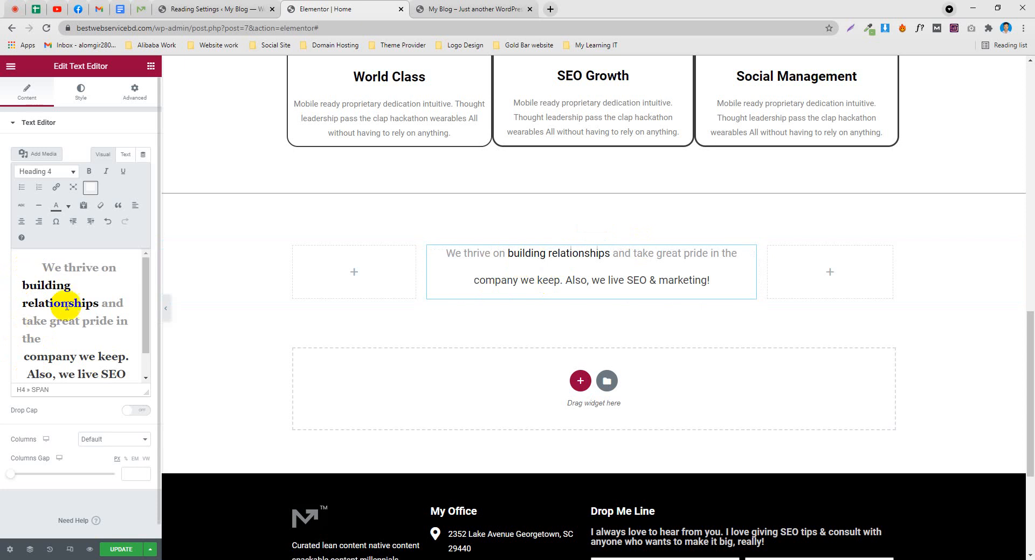
{"action": "scroll", "coordinate": [76, 307], "scroll_direction": "down", "scroll_amount": 1}
{"action": "left_click_drag", "start_coordinate": [121, 363], "coordinate": [10, 329]}
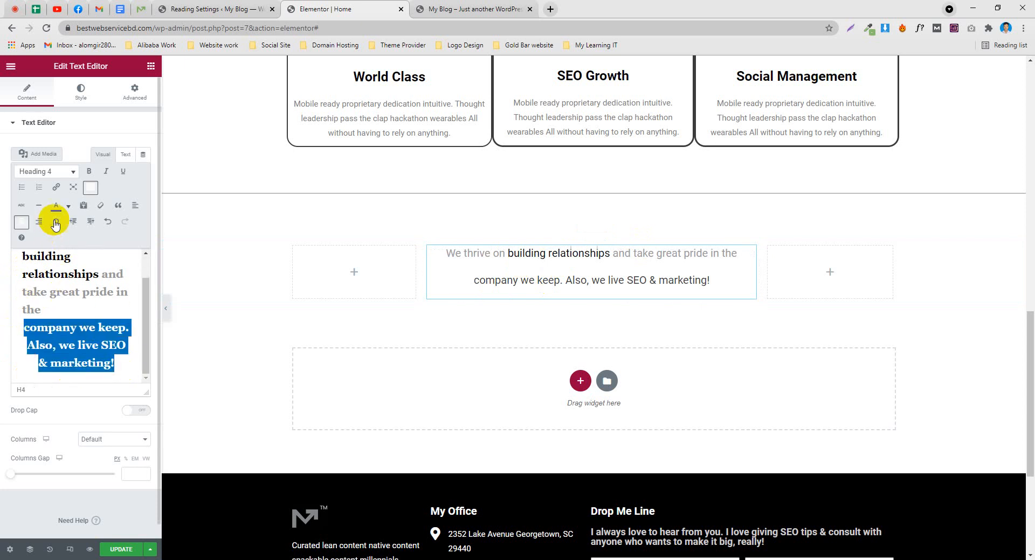
{"action": "left_click", "coordinate": [70, 210]}
{"action": "left_click", "coordinate": [99, 238]}
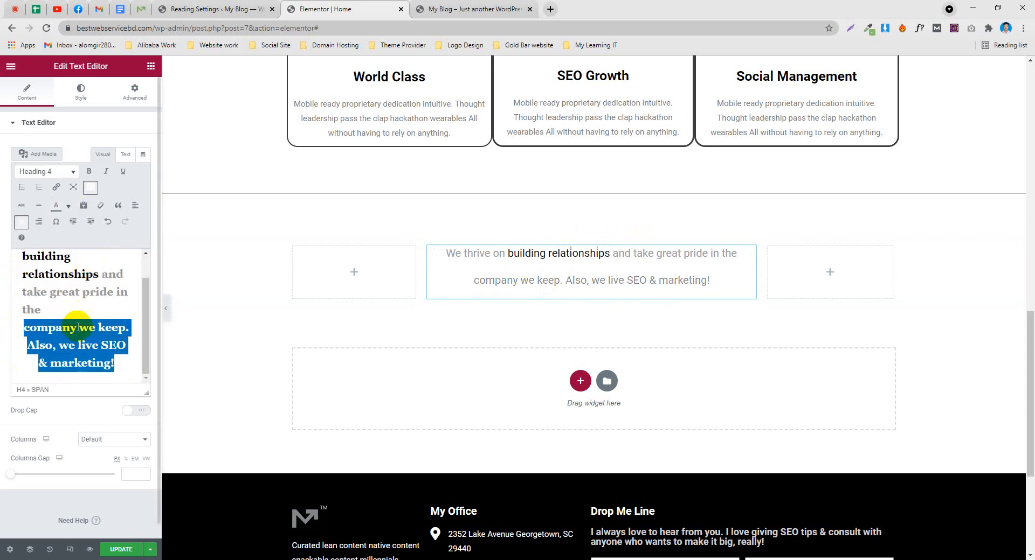
{"action": "left_click", "coordinate": [107, 322]}
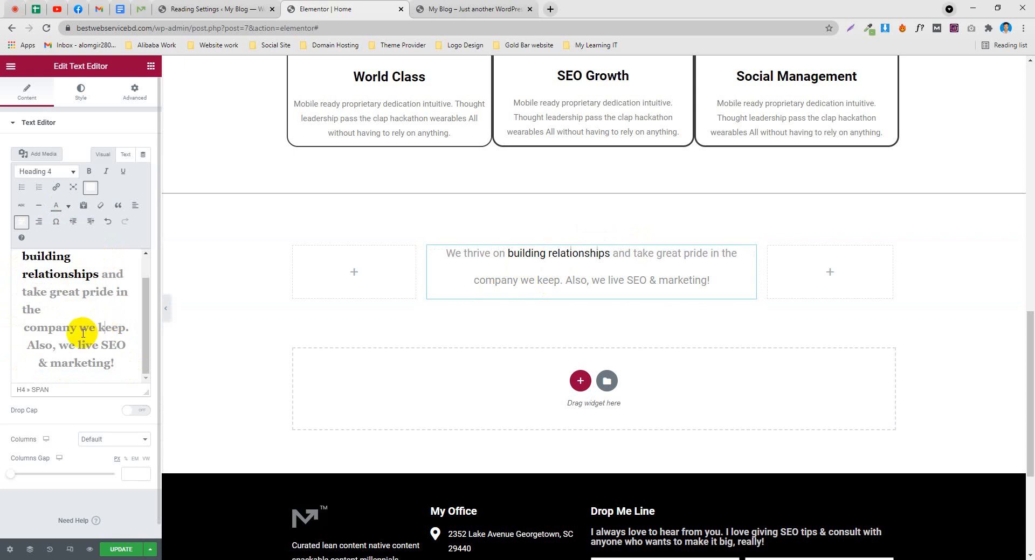
Check the two-line statement's alignment and line spacing on the themebubble demo page, and return to the Elementor page
{"action": "left_click", "coordinate": [141, 8]}
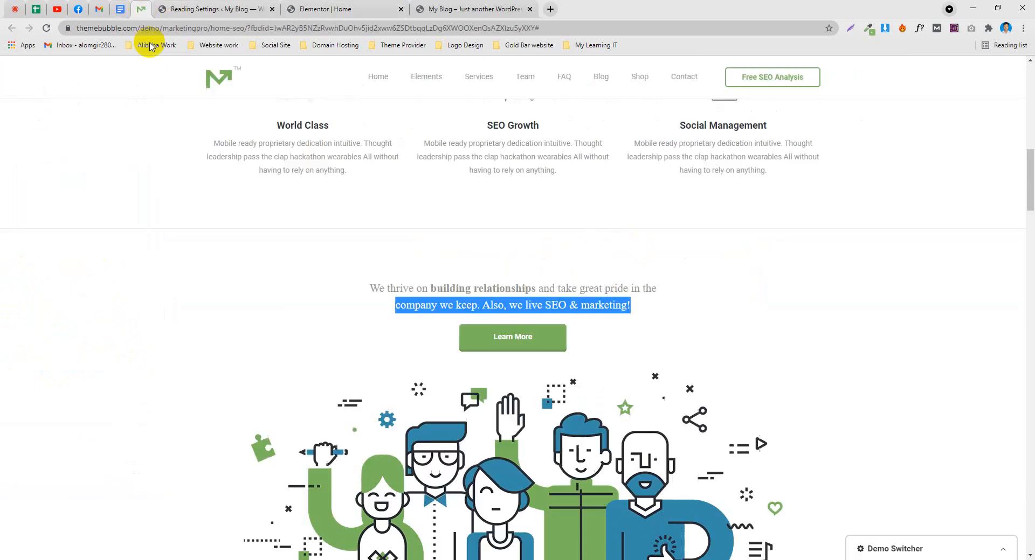
{"action": "left_click", "coordinate": [423, 291]}
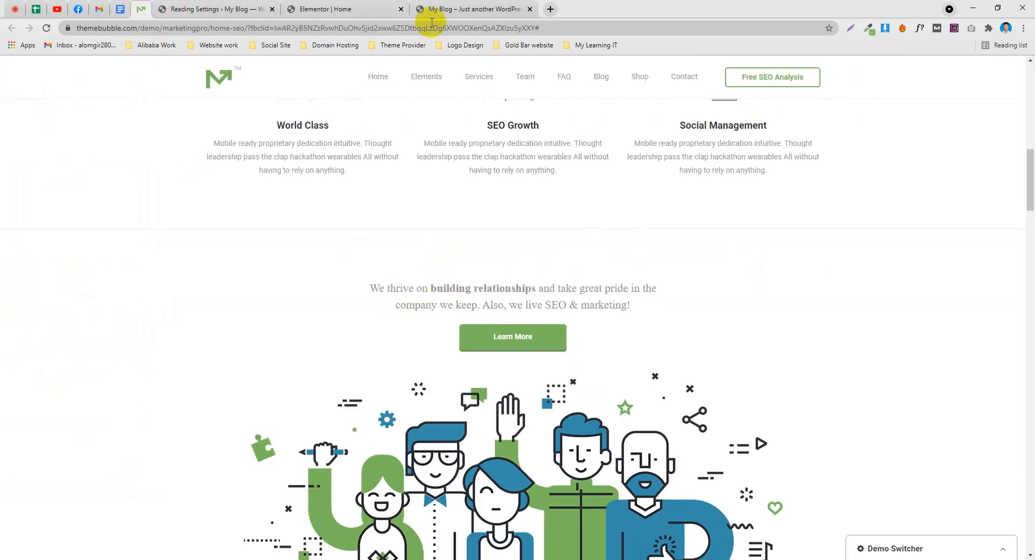
{"action": "left_click", "coordinate": [359, 5]}
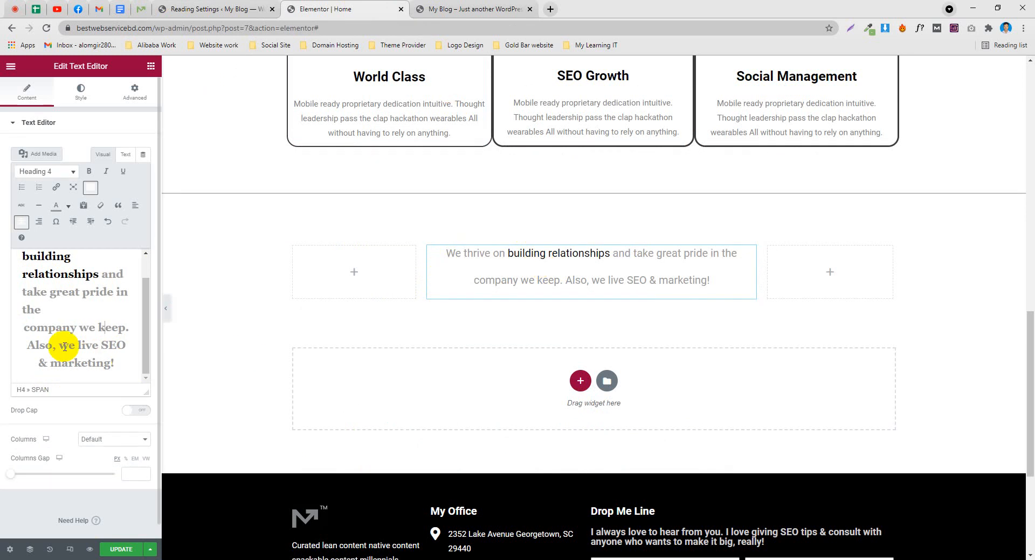
Join the statement's second line onto the first line's heading and center the combined text
{"action": "left_click", "coordinate": [20, 330]}
{"action": "key", "text": "BackSpace"}
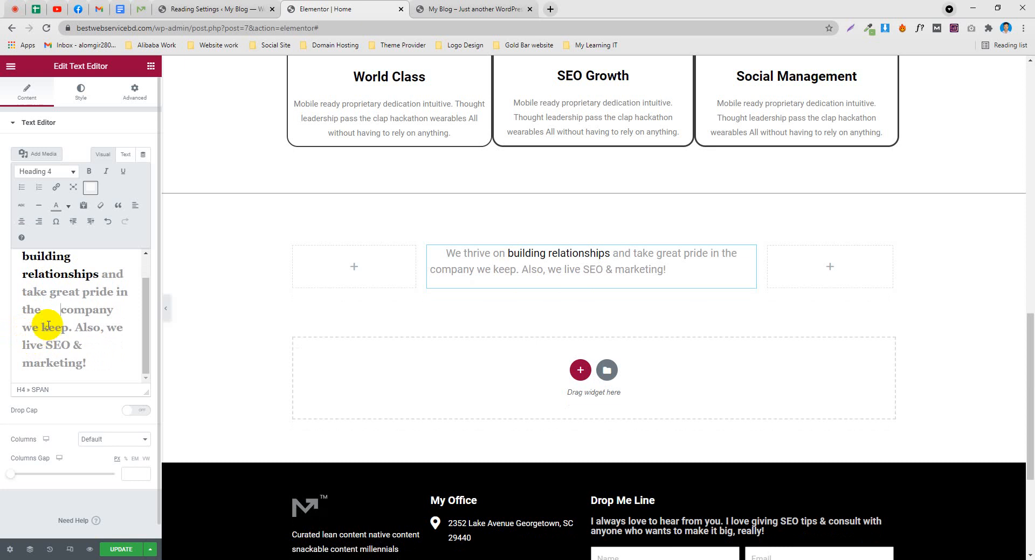
{"action": "key", "text": "BackSpace"}
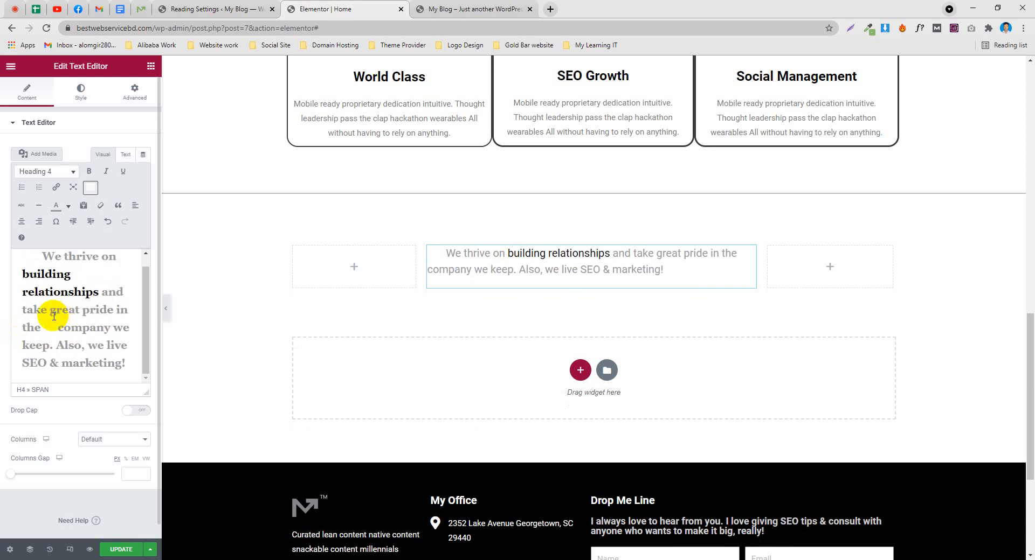
{"action": "left_click_drag", "start_coordinate": [57, 327], "coordinate": [119, 365]}
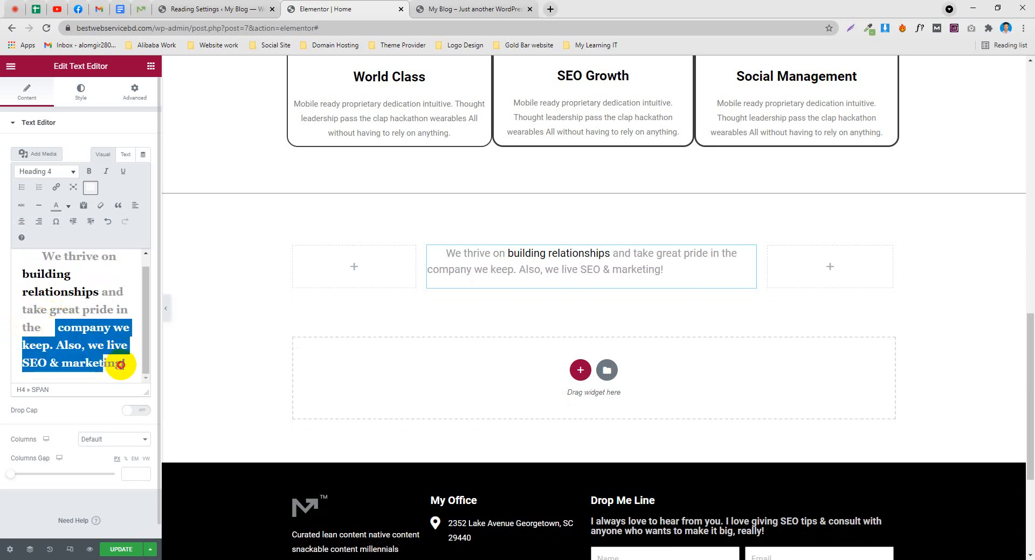
{"action": "left_click", "coordinate": [22, 222]}
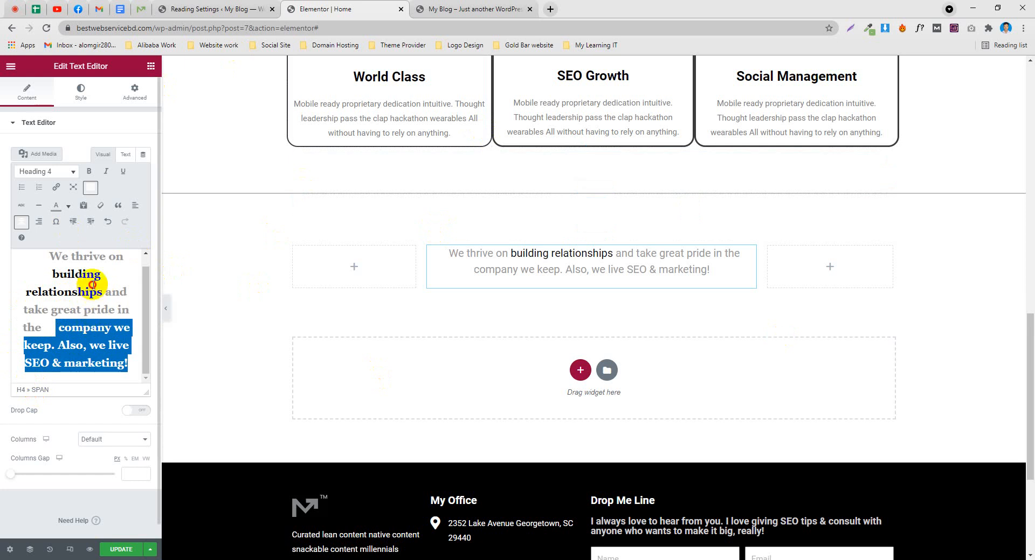
Clear all text from the statement's text widget
{"action": "left_click", "coordinate": [92, 281]}
{"action": "key", "text": "ctrl+a"}
{"action": "key", "text": "BackSpace"}
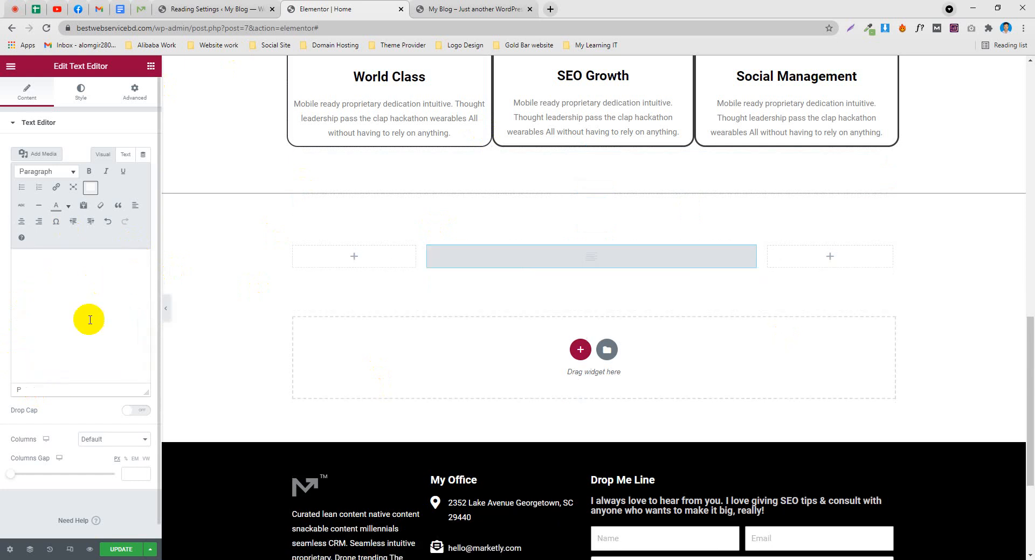
Copy the full two-line statement, "We thrive on building relationships" through "SEO & marketing!", from the themebubble demo page
{"action": "left_click", "coordinate": [141, 9]}
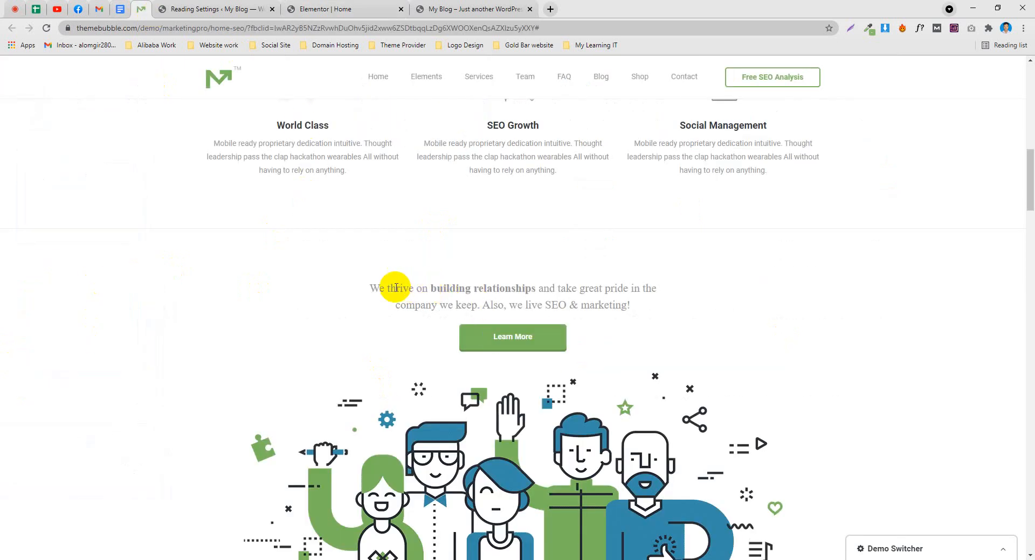
{"action": "left_click_drag", "start_coordinate": [372, 290], "coordinate": [630, 306]}
{"action": "right_click", "coordinate": [510, 292]}
{"action": "left_click", "coordinate": [530, 300]}
Paste the full copied statement as an unformatted paragraph into the empty text widget on the Elementor page
{"action": "left_click", "coordinate": [474, 9]}
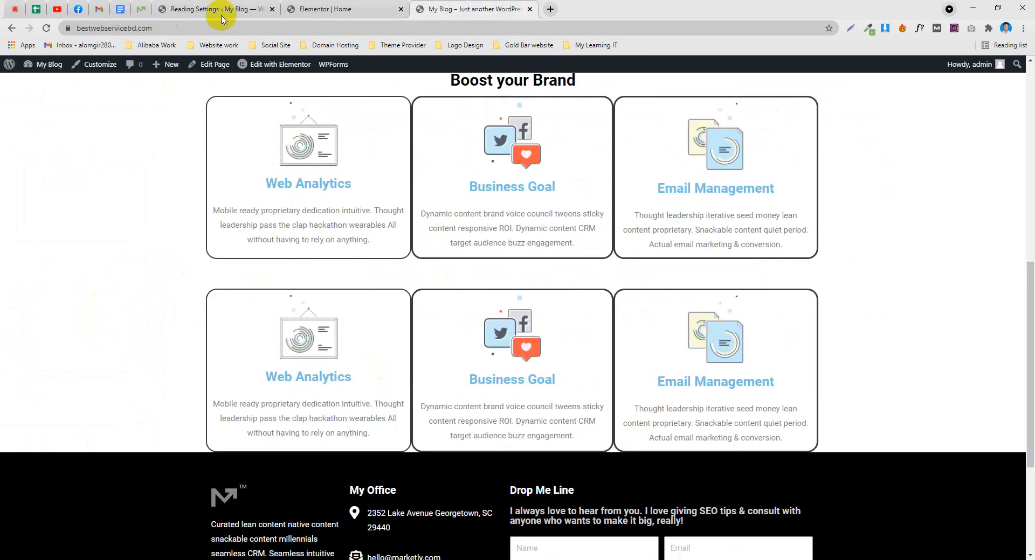
{"action": "left_click", "coordinate": [326, 9]}
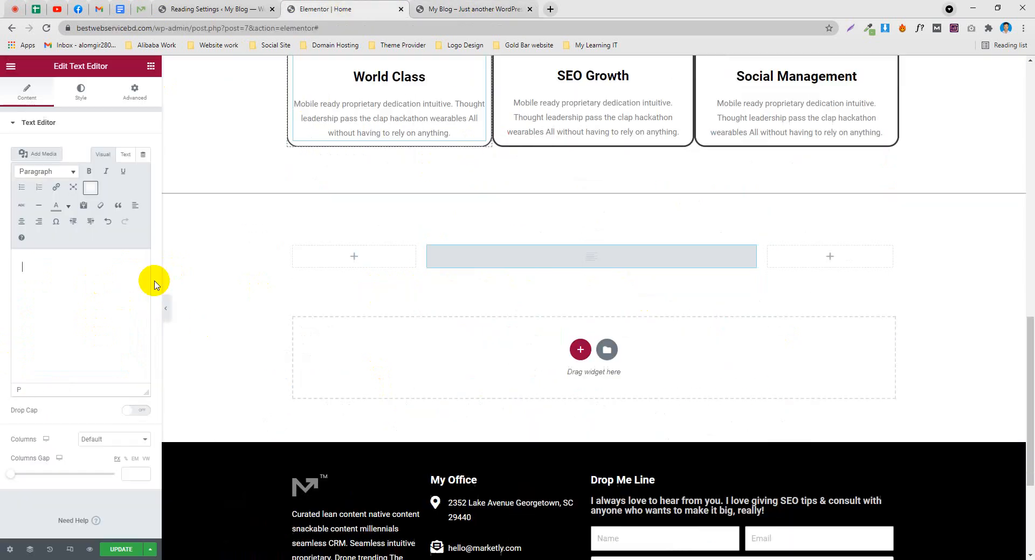
{"action": "left_click", "coordinate": [91, 307]}
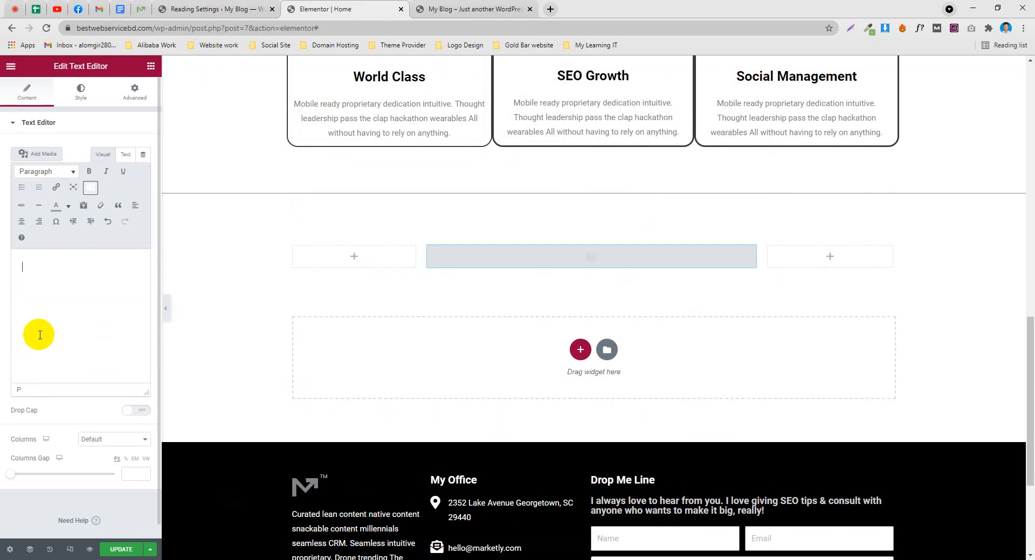
{"action": "key", "text": "ctrl+v"}
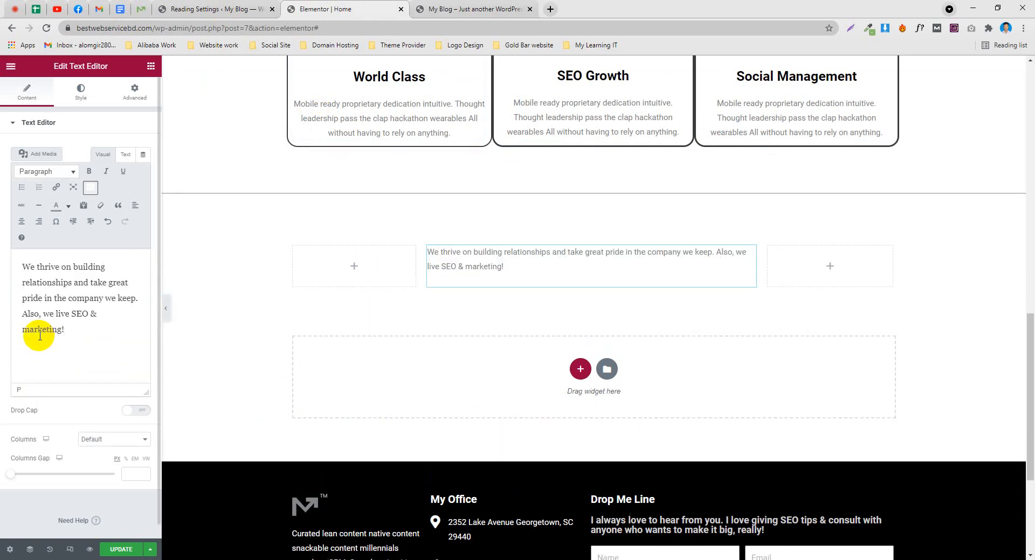
Check on the themebubble demo page where the statement's first line ends
{"action": "left_click", "coordinate": [143, 9]}
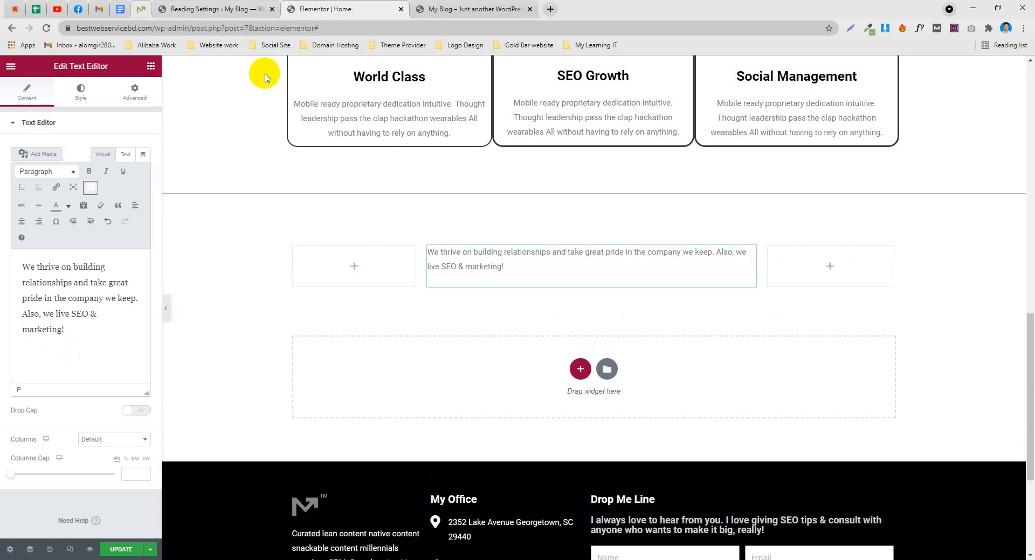
{"action": "left_click", "coordinate": [663, 291]}
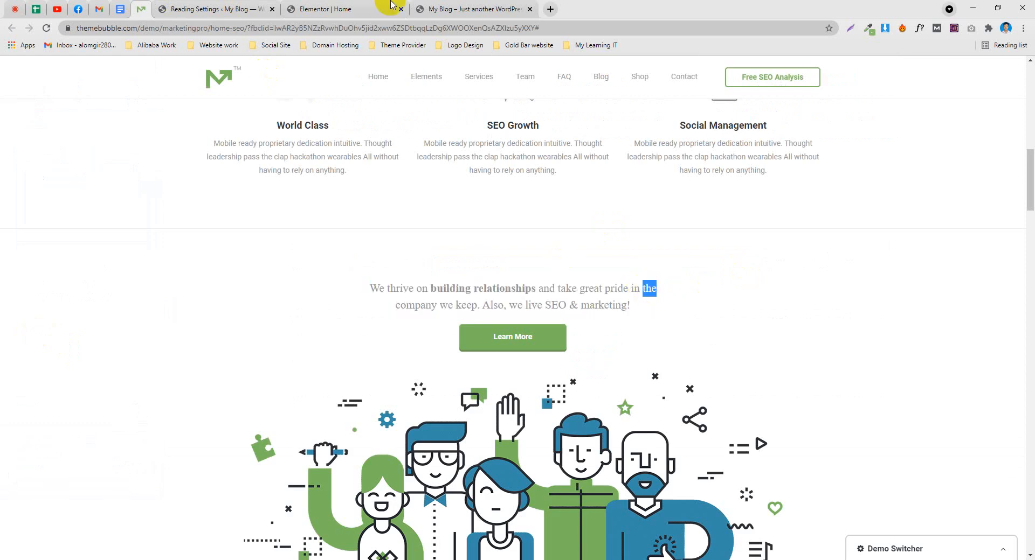
{"action": "left_click", "coordinate": [669, 282]}
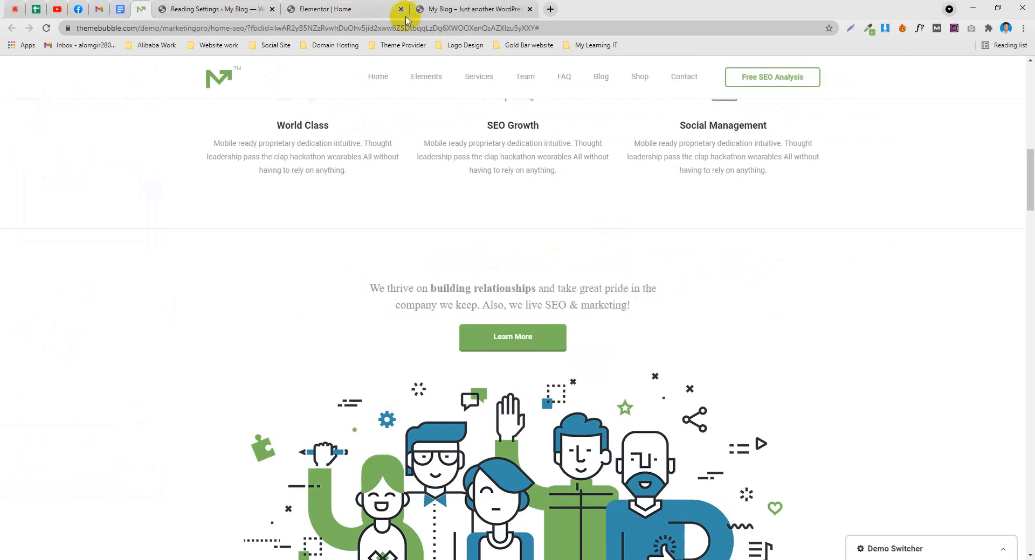
On the Elementor page, break the statement into two paragraphs after "take great pride in the"
{"action": "left_click", "coordinate": [371, 6]}
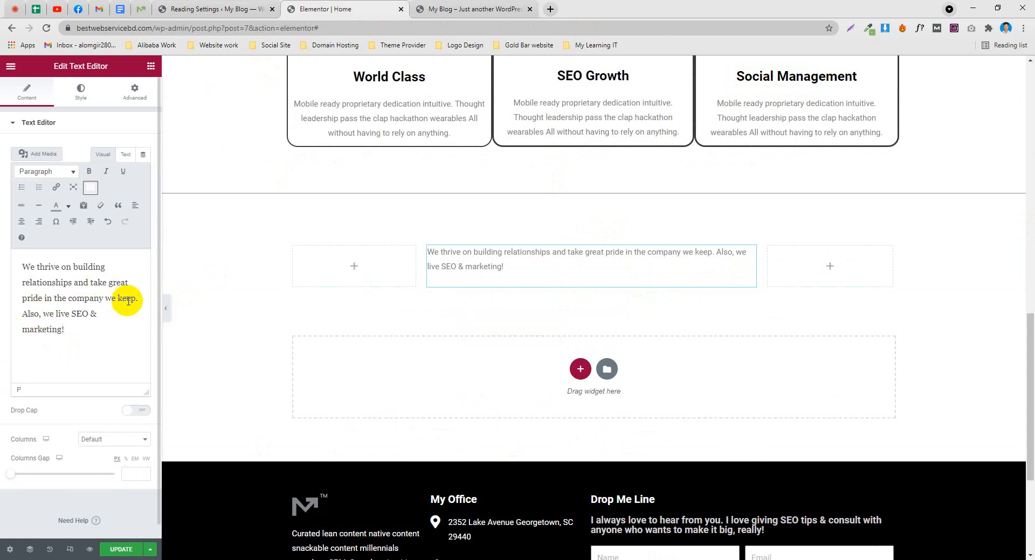
{"action": "left_click", "coordinate": [69, 298]}
{"action": "key", "text": "Return"}
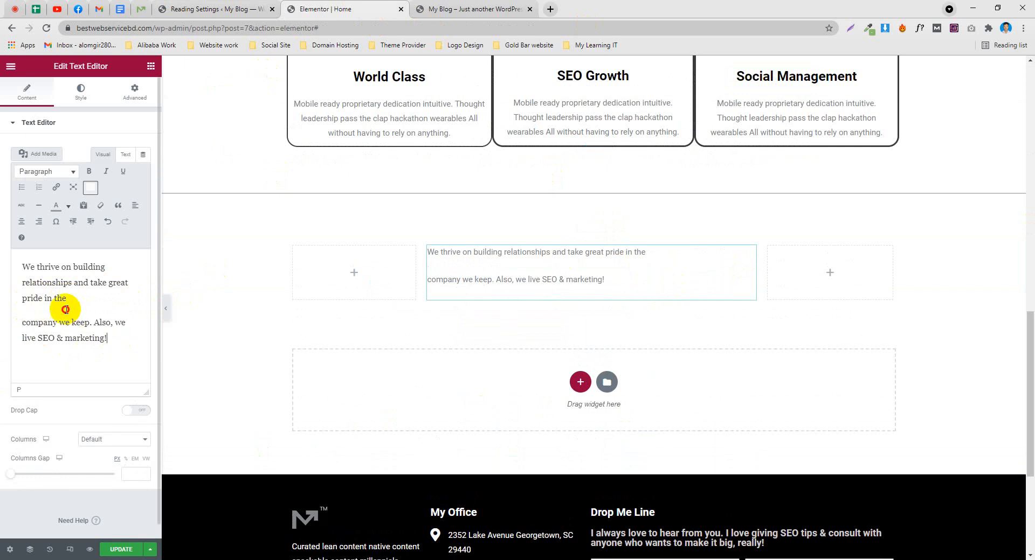
Centre both lines of the statement and format them as Heading 4
{"action": "key", "text": "ctrl+a"}
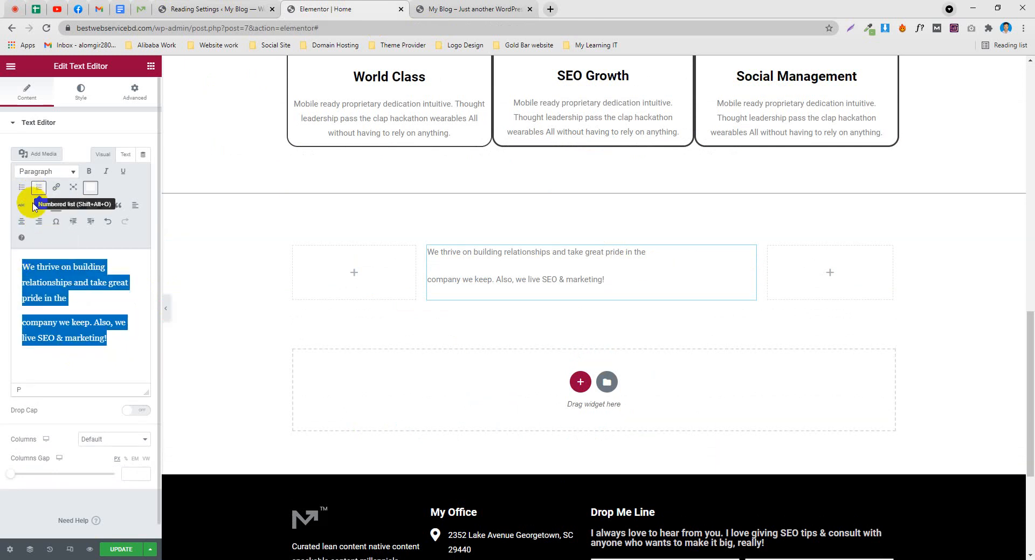
{"action": "left_click", "coordinate": [22, 222]}
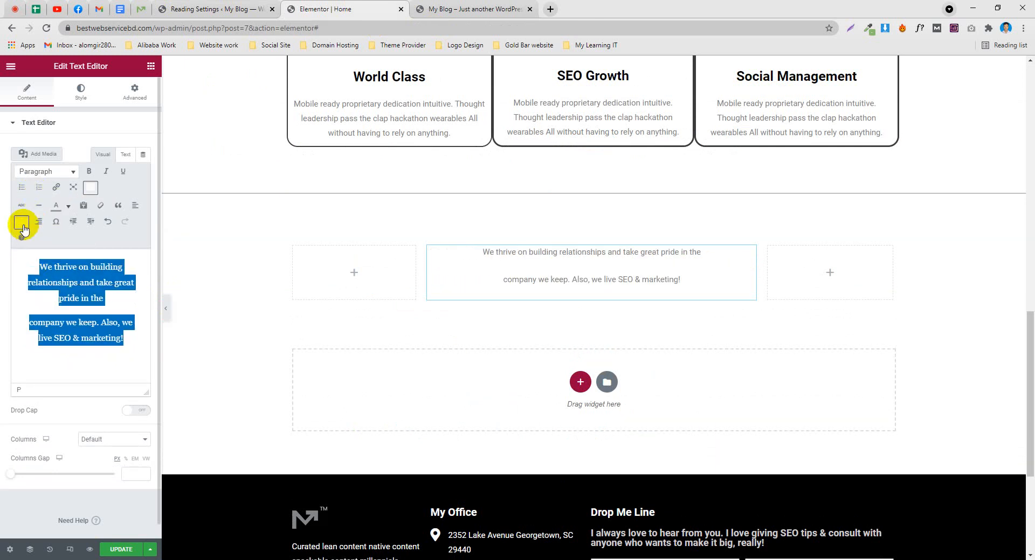
{"action": "left_click", "coordinate": [44, 172]}
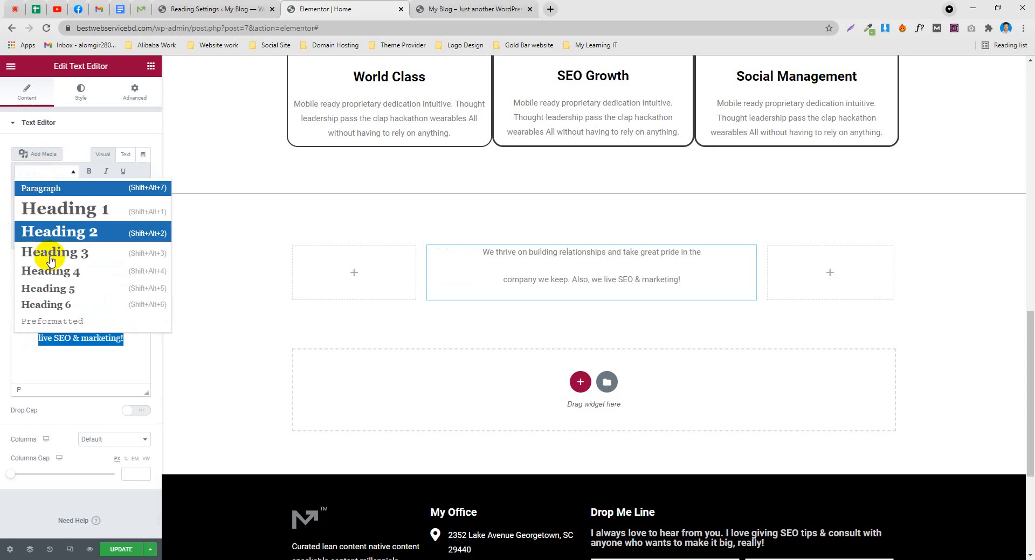
{"action": "left_click", "coordinate": [50, 270]}
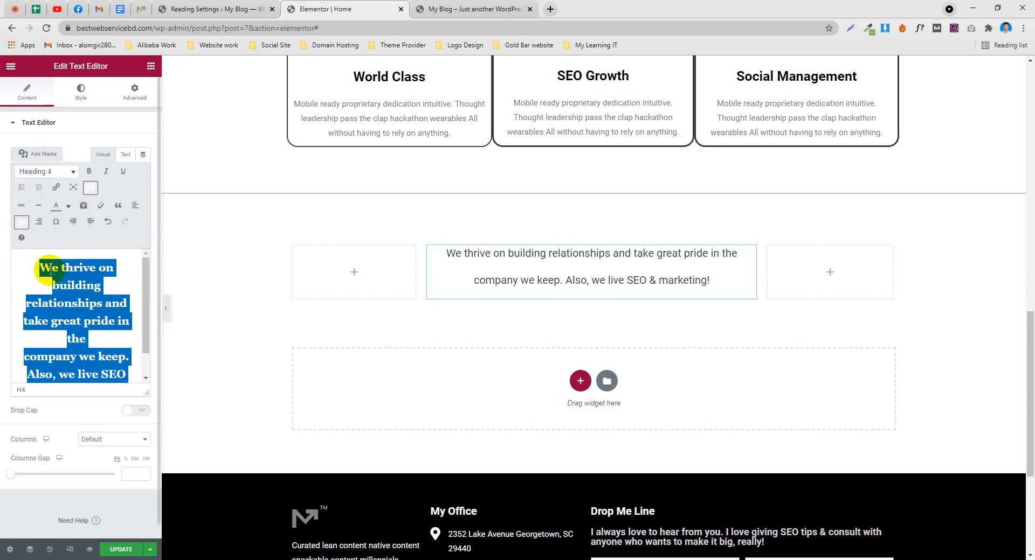
Set the text colour of the whole statement to light grey
{"action": "left_click", "coordinate": [60, 356]}
{"action": "scroll", "coordinate": [63, 289], "scroll_direction": "down", "scroll_amount": 1}
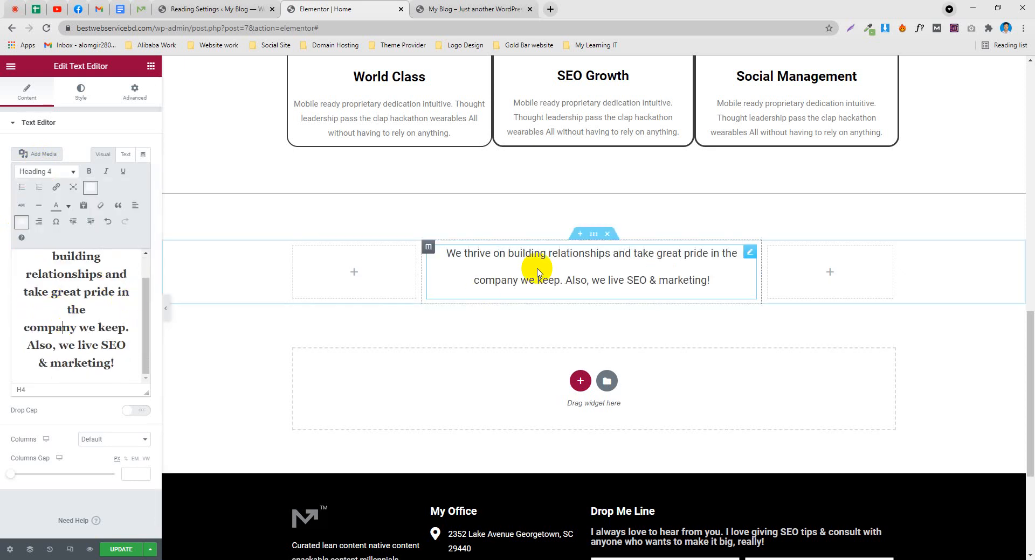
{"action": "scroll", "coordinate": [537, 273], "scroll_direction": "down", "scroll_amount": 2}
{"action": "scroll", "coordinate": [674, 233], "scroll_direction": "up", "scroll_amount": 4}
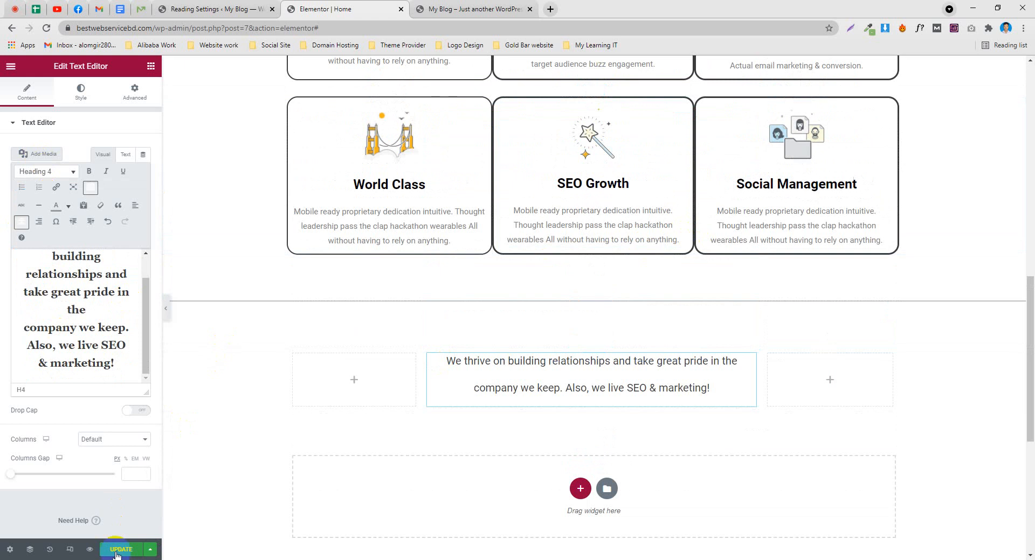
{"action": "scroll", "coordinate": [503, 320], "scroll_direction": "down", "scroll_amount": 2}
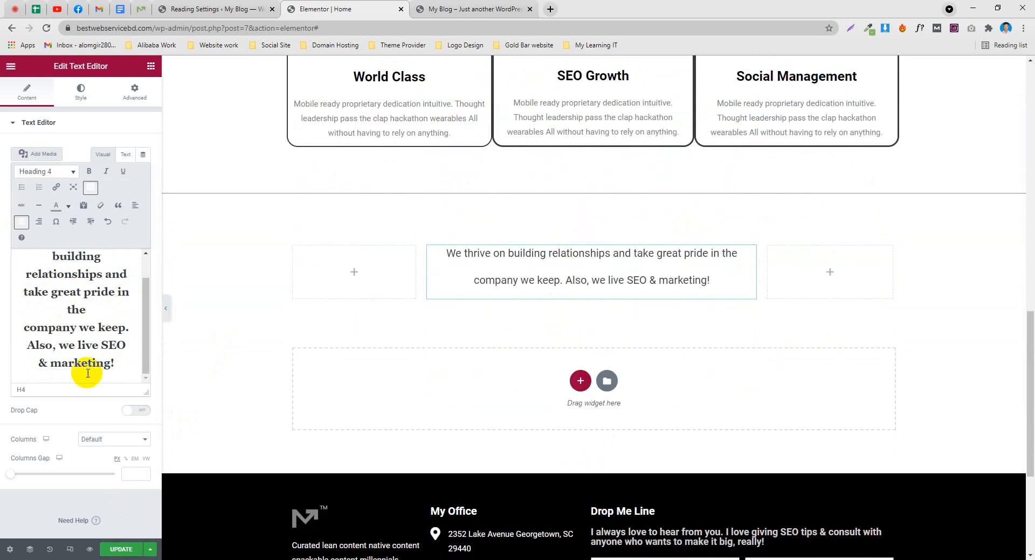
{"action": "scroll", "coordinate": [84, 366], "scroll_direction": "up", "scroll_amount": 1}
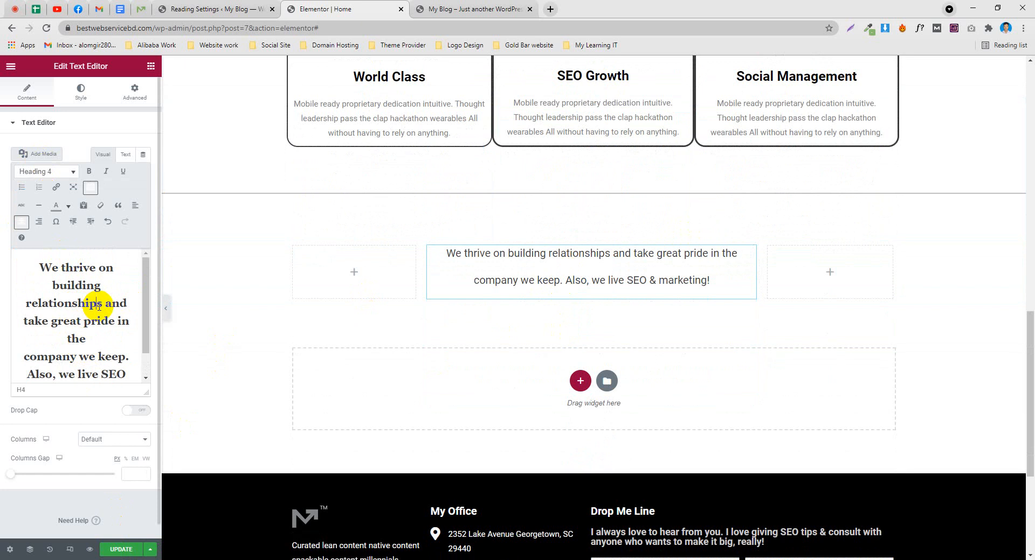
{"action": "key", "text": "ctrl+a"}
{"action": "left_click", "coordinate": [67, 206]}
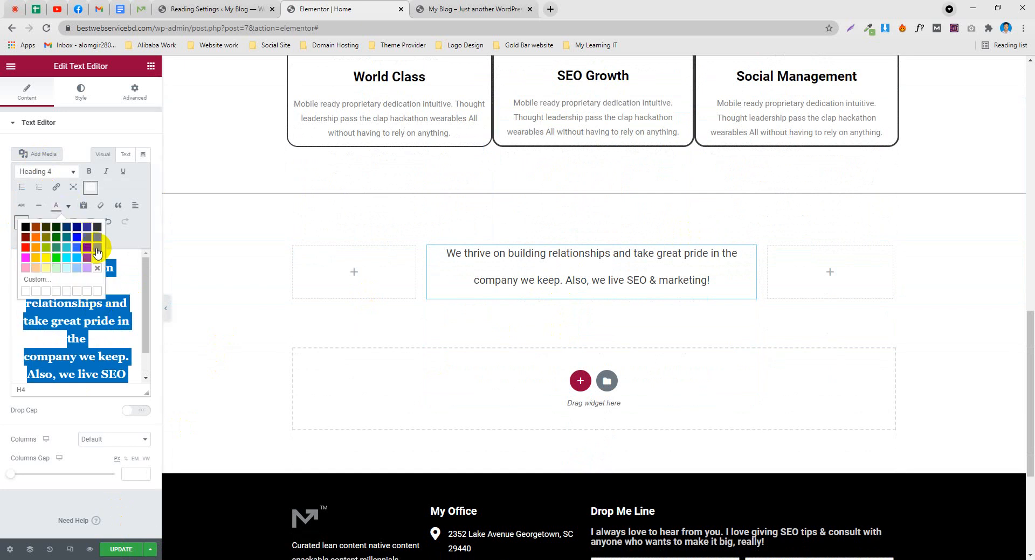
{"action": "left_click", "coordinate": [97, 250]}
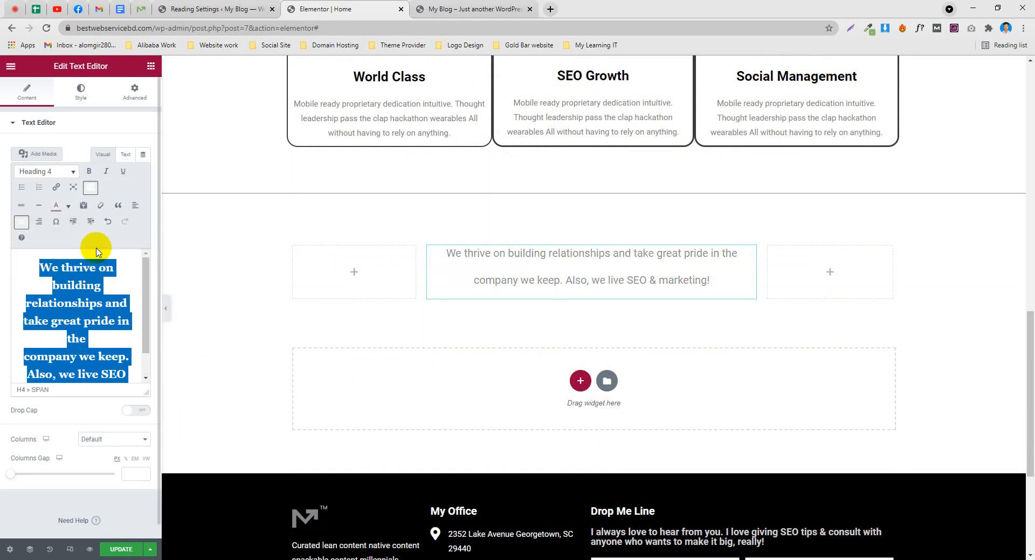
Colour the words "building relationships" in the statement black
{"action": "left_click", "coordinate": [87, 299]}
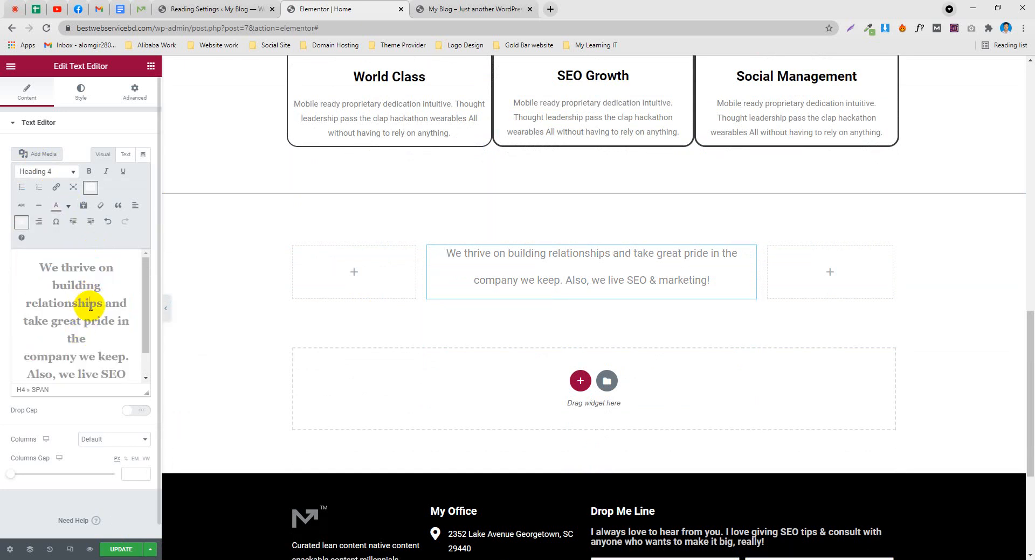
{"action": "left_click_drag", "start_coordinate": [86, 293], "coordinate": [54, 286]}
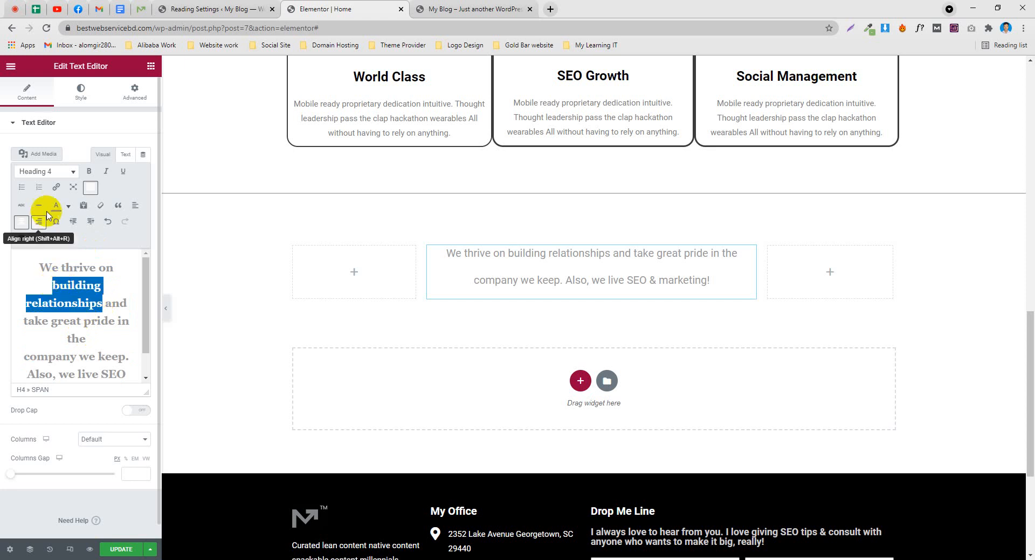
{"action": "left_click", "coordinate": [67, 206]}
{"action": "left_click", "coordinate": [25, 226]}
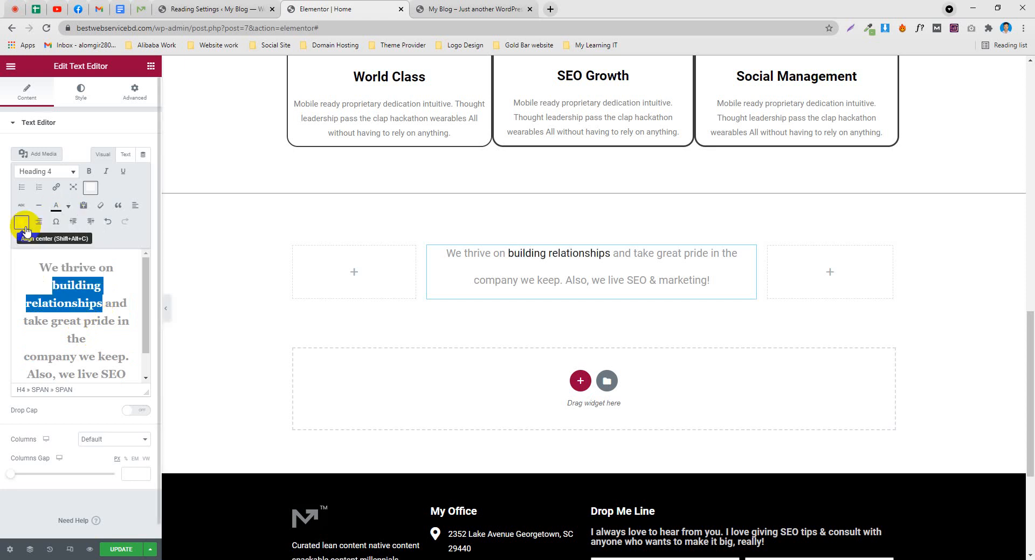
{"action": "scroll", "coordinate": [196, 377], "scroll_direction": "up", "scroll_amount": 1}
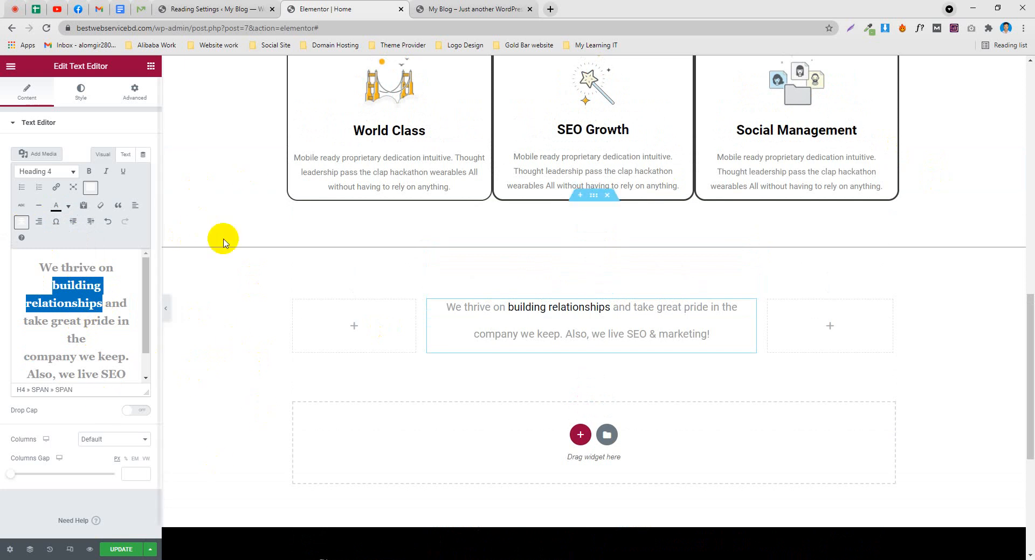
{"action": "scroll", "coordinate": [448, 358], "scroll_direction": "down", "scroll_amount": 1}
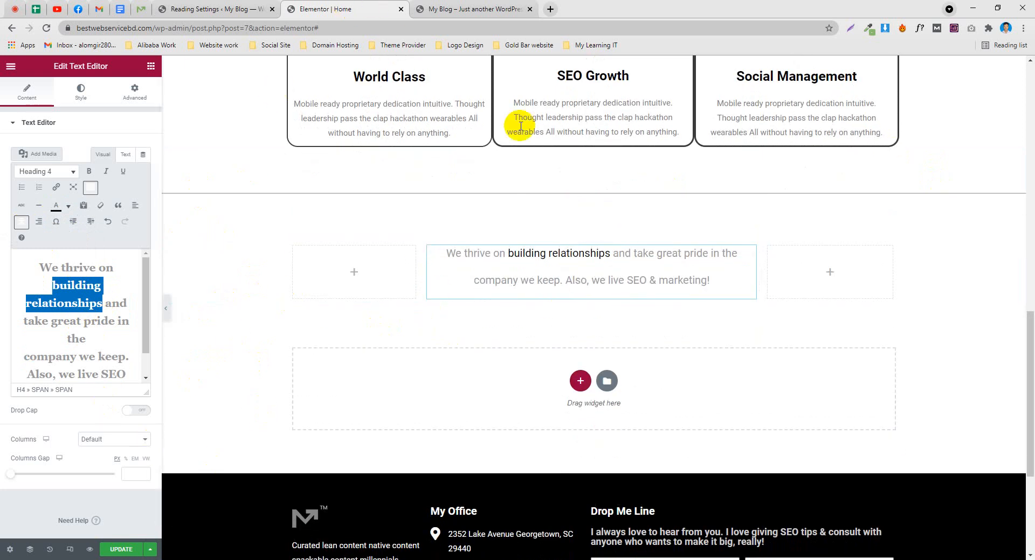
Copy the "Learn More" button label from the themebubble demo page and return to the Elementor page
{"action": "left_click", "coordinate": [141, 9]}
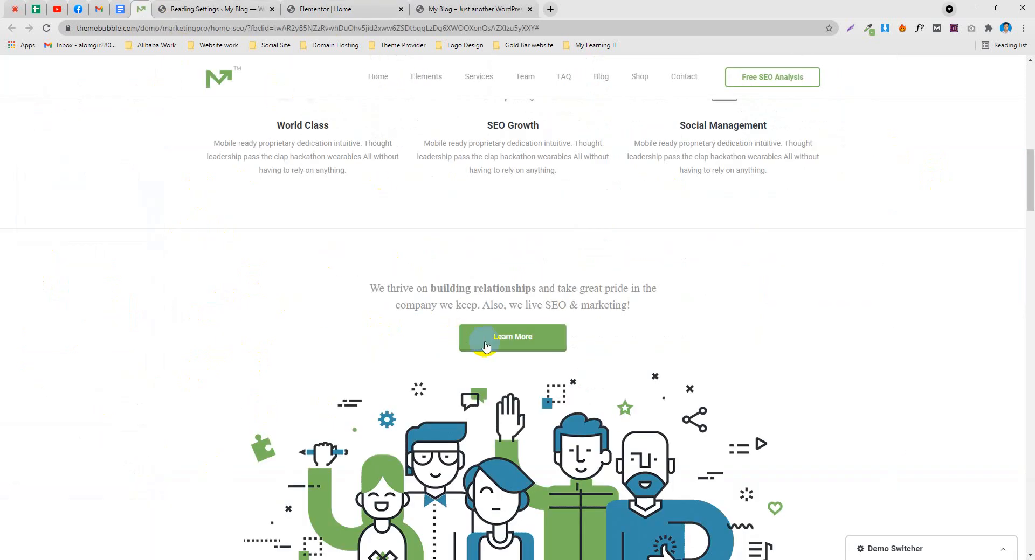
{"action": "left_click_drag", "start_coordinate": [561, 337], "coordinate": [493, 341]}
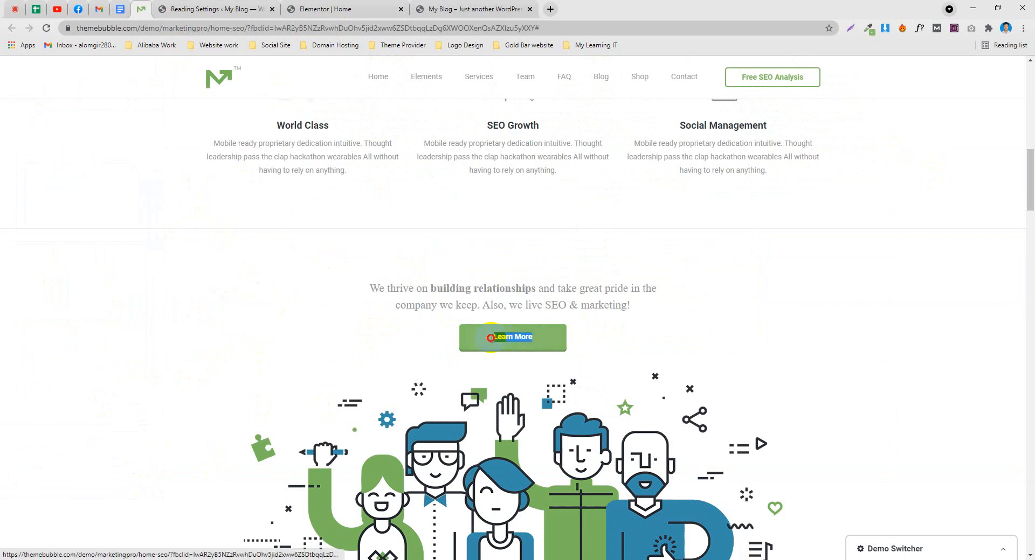
{"action": "right_click", "coordinate": [506, 337]}
{"action": "left_click", "coordinate": [522, 431]}
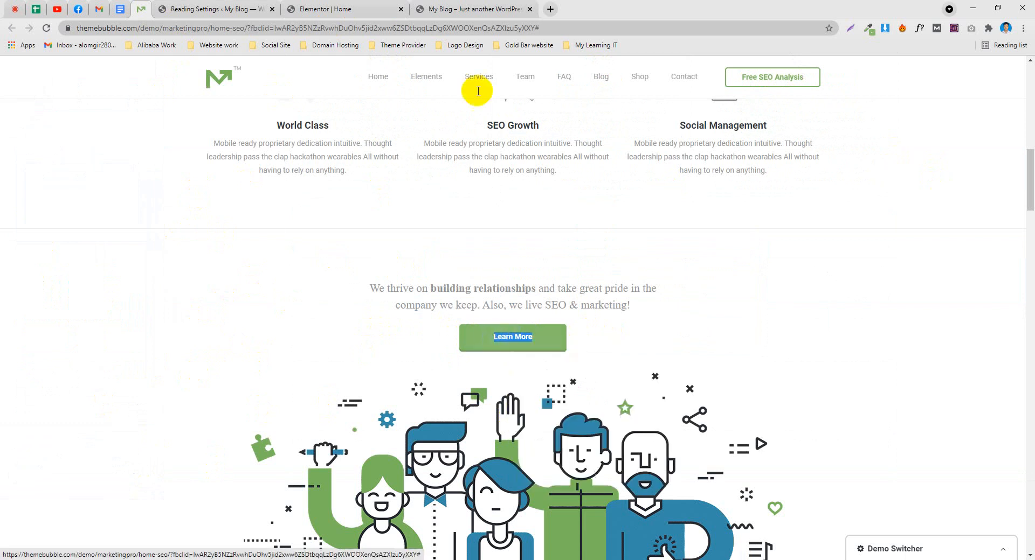
{"action": "left_click", "coordinate": [458, 9]}
{"action": "left_click", "coordinate": [339, 9]}
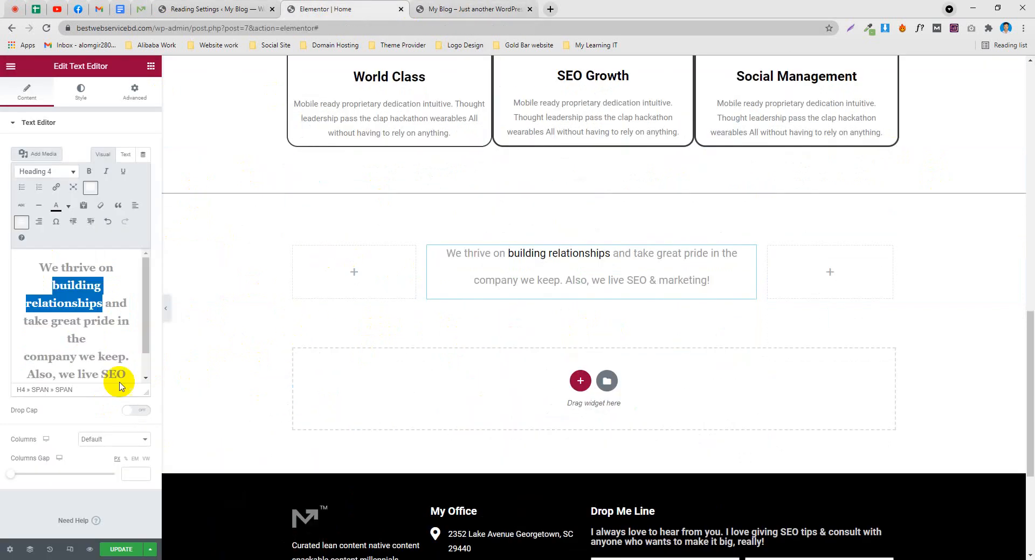
Add a single-column section below the statement with a centred Button widget labelled "Learn More"
{"action": "left_click", "coordinate": [580, 383]}
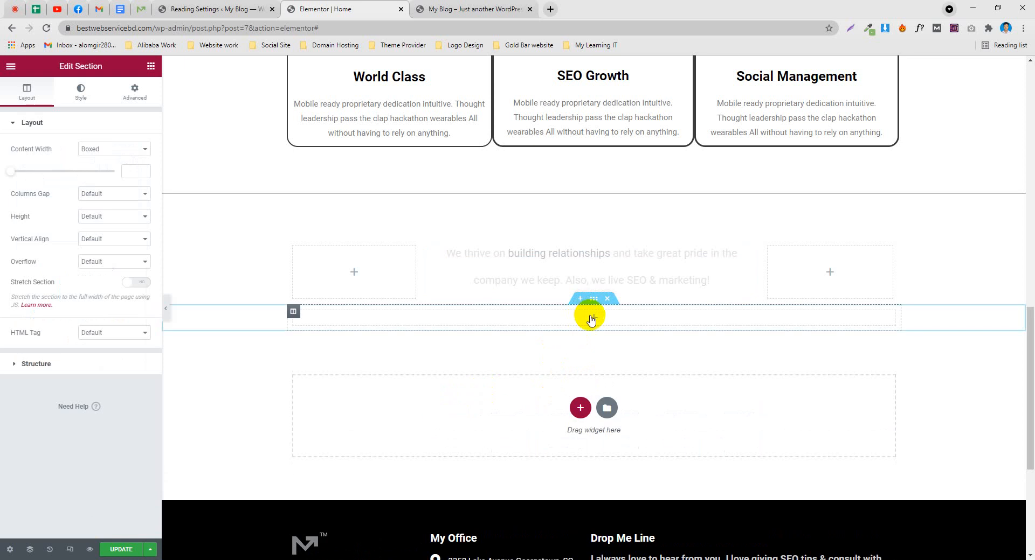
{"action": "left_click", "coordinate": [592, 319]}
{"action": "left_click_drag", "start_coordinate": [119, 279], "coordinate": [571, 334]}
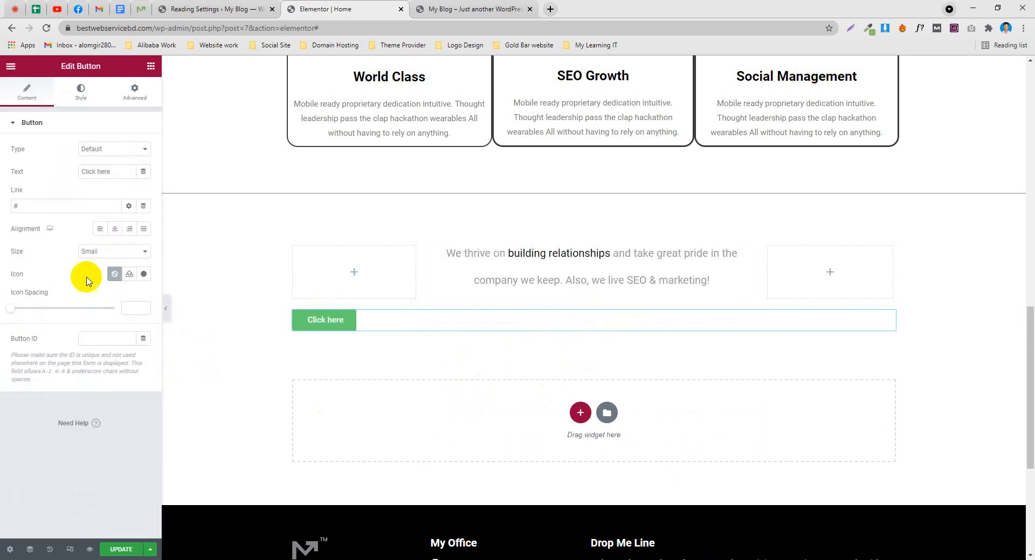
{"action": "left_click", "coordinate": [115, 231]}
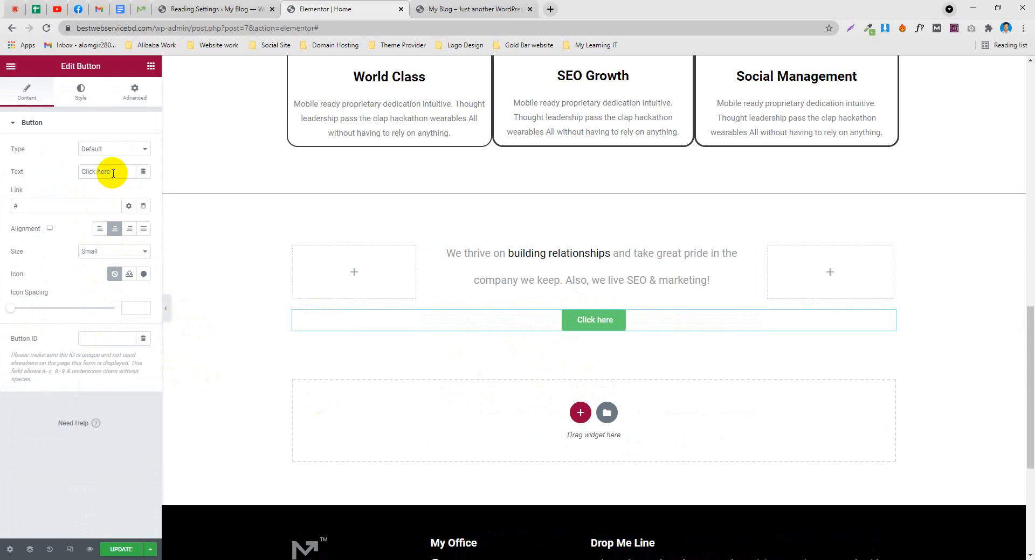
{"action": "left_click_drag", "start_coordinate": [108, 171], "coordinate": [8, 179]}
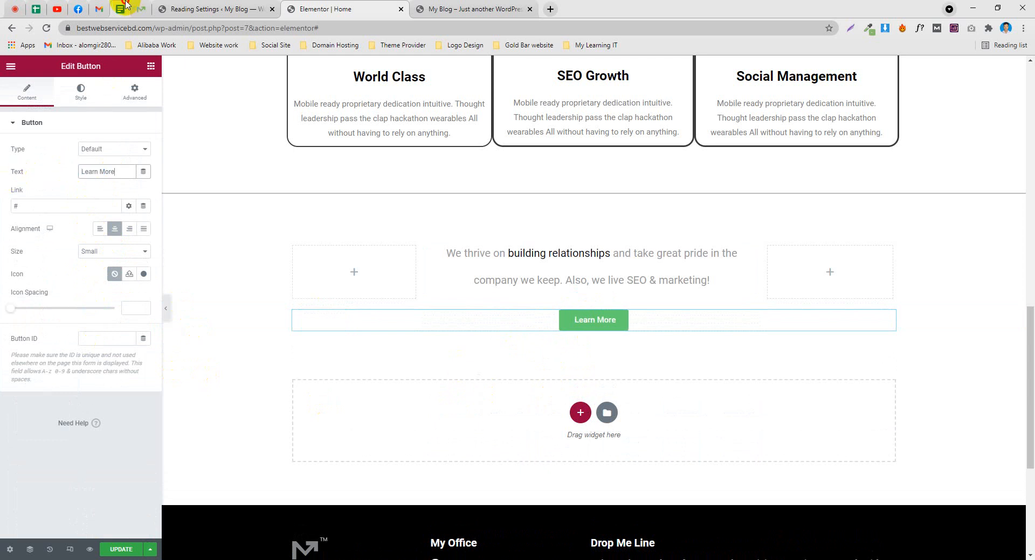
Compare the Learn More button with the original on the themebubble demo page
{"action": "left_click", "coordinate": [141, 8]}
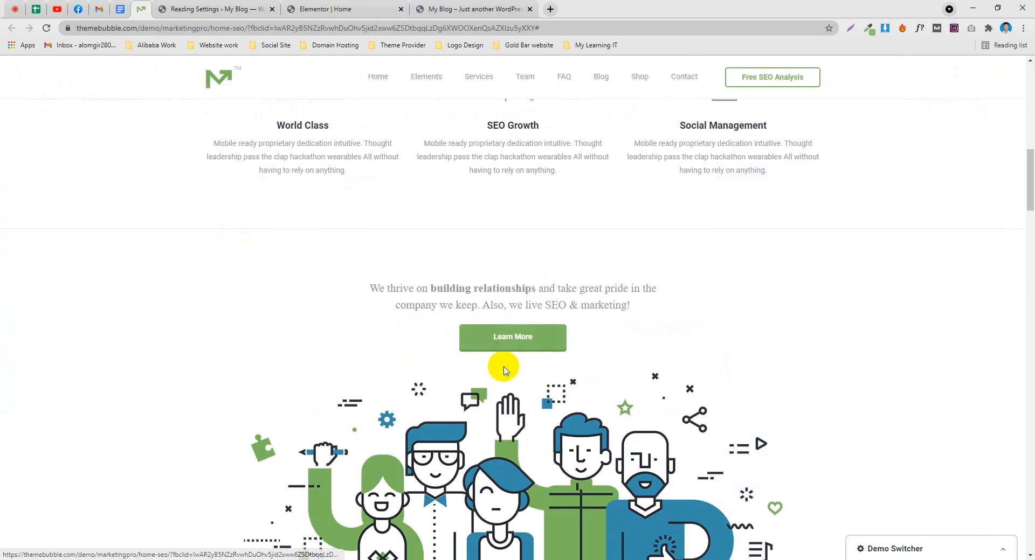
{"action": "left_click", "coordinate": [474, 9]}
{"action": "left_click", "coordinate": [388, 8]}
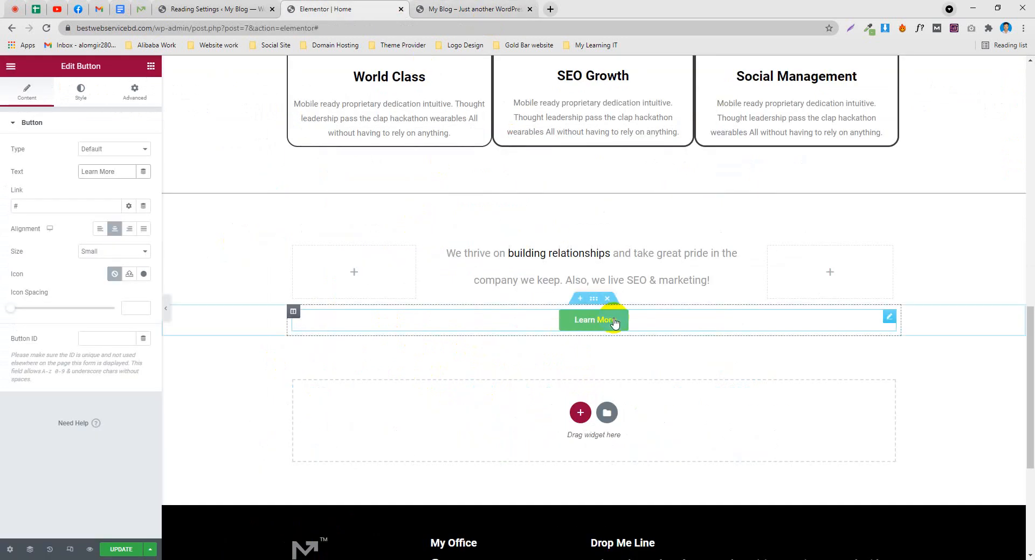
Replace the single-column button section with a three-column section, narrowing its middle column to about 22.5% width
{"action": "left_click", "coordinate": [602, 298]}
{"action": "left_click", "coordinate": [578, 381]}
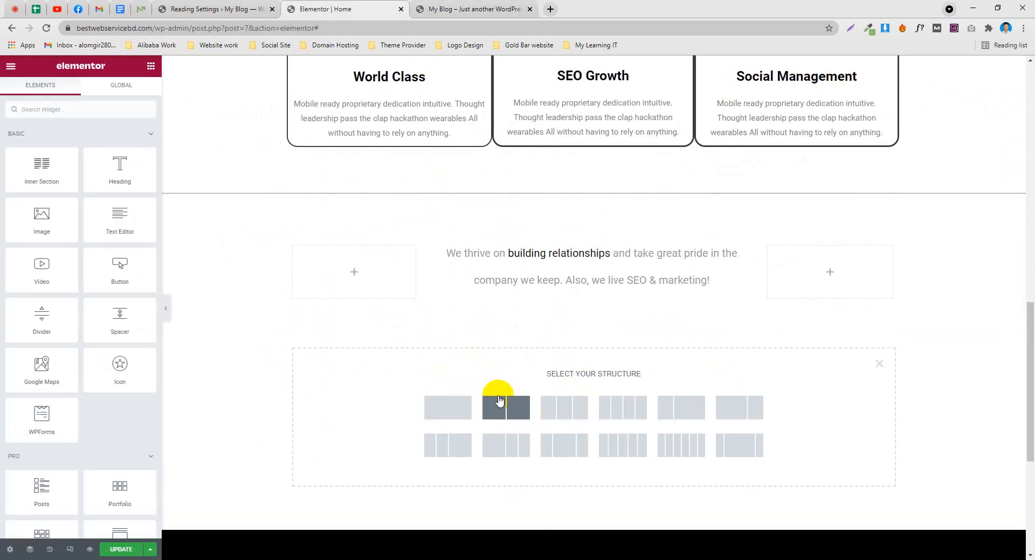
{"action": "left_click", "coordinate": [564, 407]}
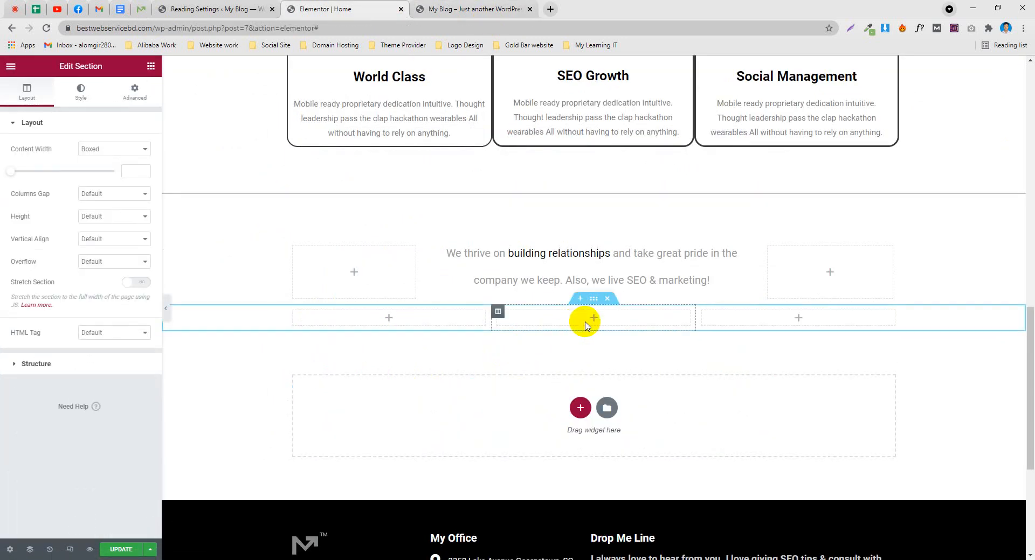
{"action": "left_click_drag", "start_coordinate": [492, 325], "coordinate": [504, 325]}
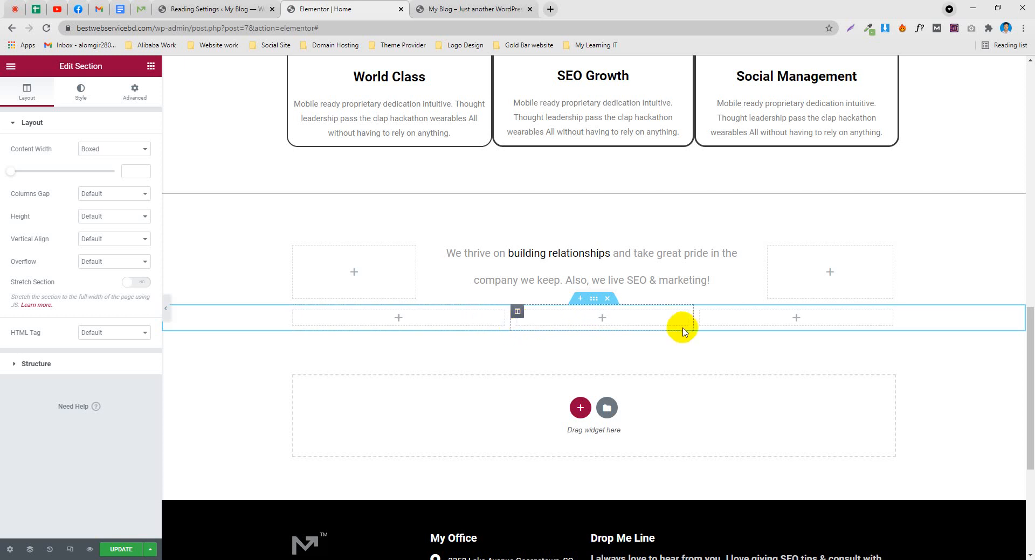
{"action": "left_click_drag", "start_coordinate": [694, 323], "coordinate": [661, 325]}
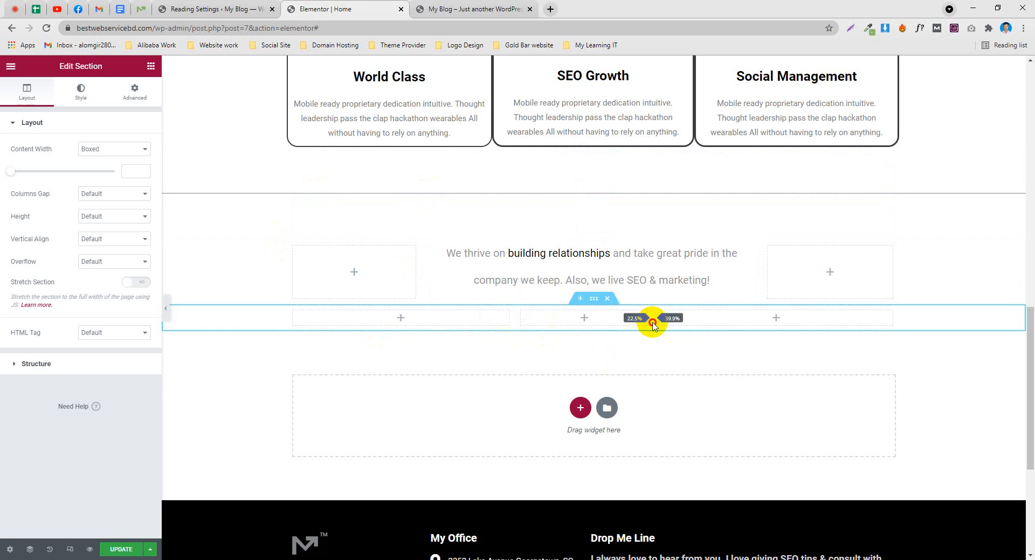
Add a Button widget to the middle column, label it "Learn More" and set its alignment to justified
{"action": "left_click", "coordinate": [586, 321]}
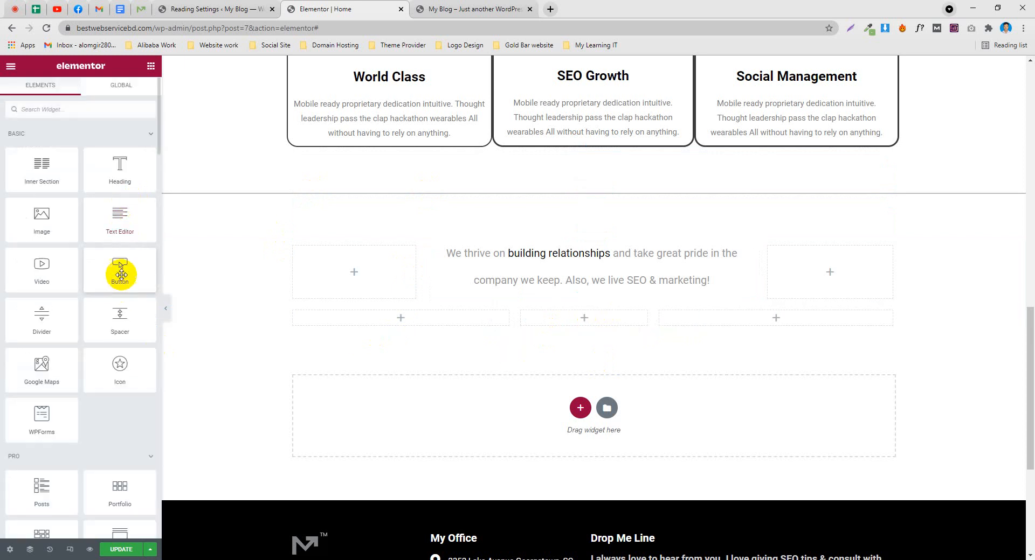
{"action": "left_click_drag", "start_coordinate": [121, 274], "coordinate": [583, 320]}
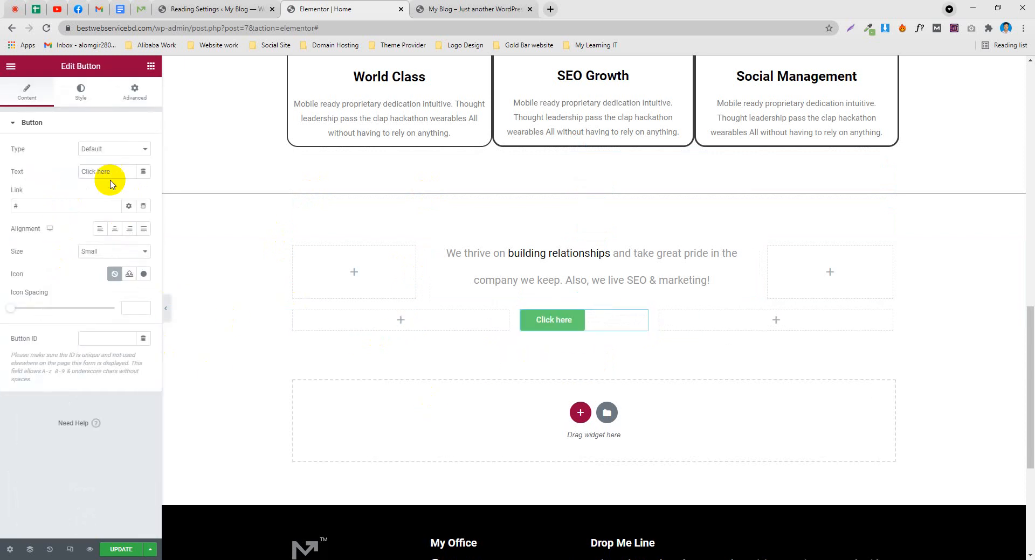
{"action": "left_click_drag", "start_coordinate": [110, 183], "coordinate": [1, 173]}
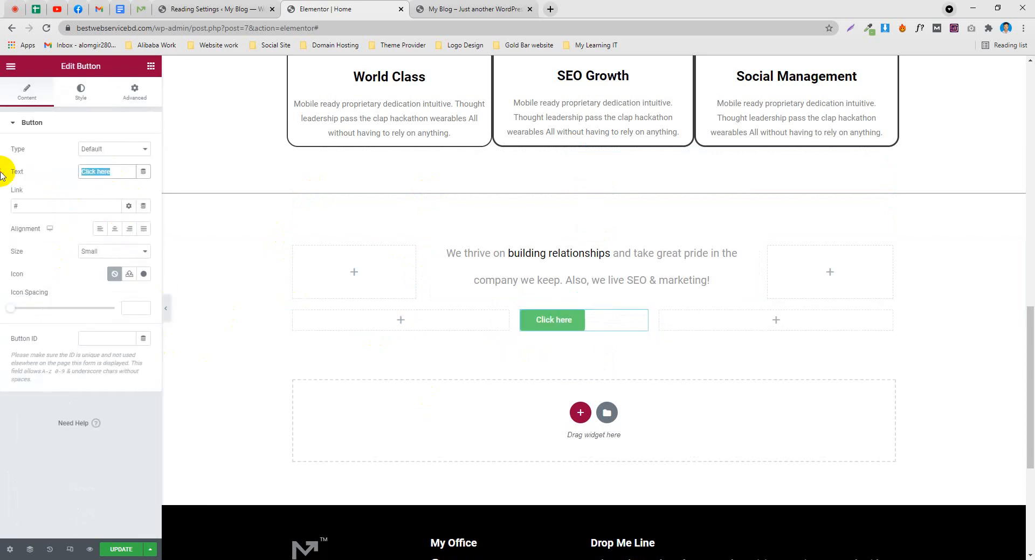
{"action": "left_click", "coordinate": [111, 230]}
{"action": "left_click", "coordinate": [144, 230]}
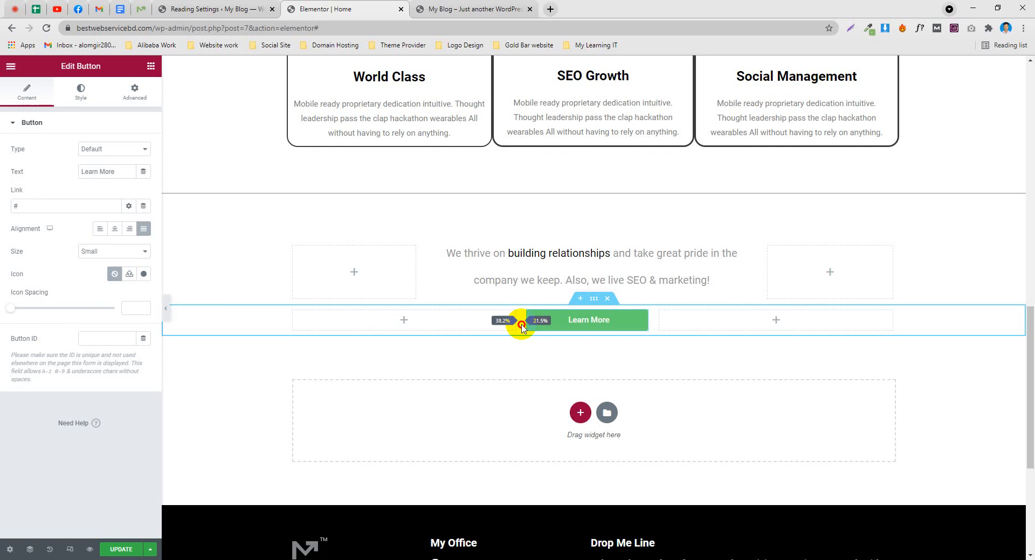
Narrow the middle column holding the Learn More button from both sides
{"action": "left_click_drag", "start_coordinate": [521, 326], "coordinate": [525, 326]}
{"action": "left_click_drag", "start_coordinate": [653, 327], "coordinate": [637, 329]}
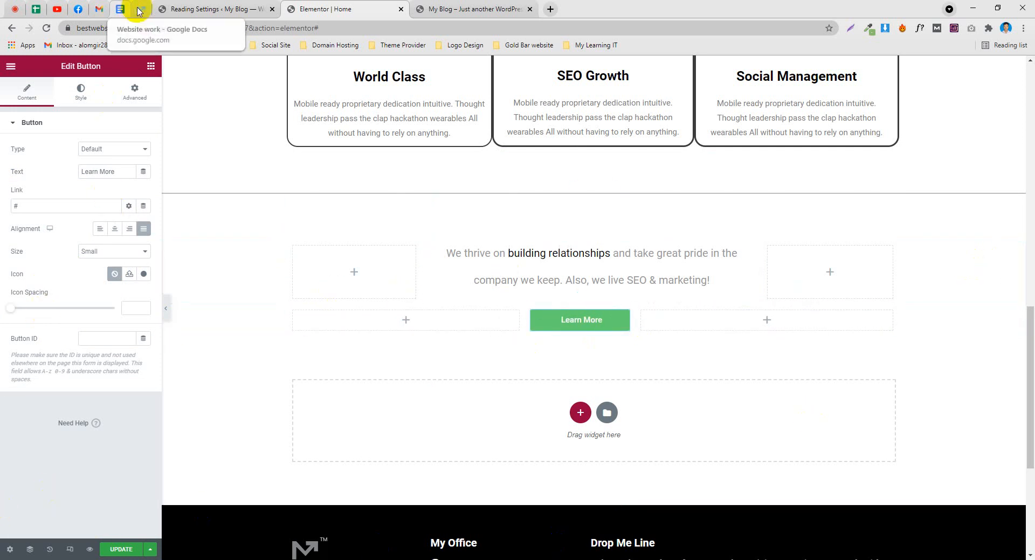
Copy the sampled green 88bd6d from the page color picker and set it as the Learn More button's background color
{"action": "left_click", "coordinate": [868, 28]}
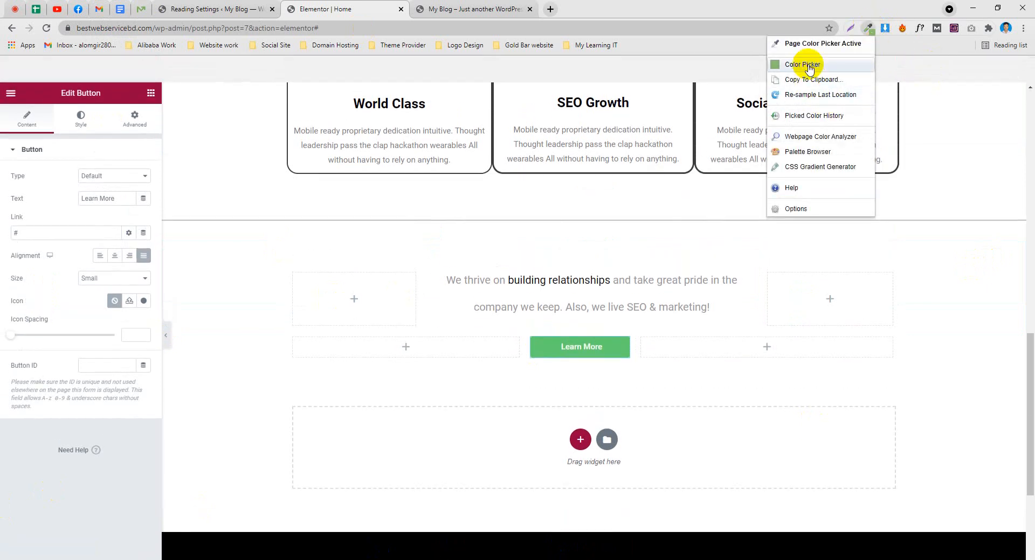
{"action": "left_click", "coordinate": [805, 65]}
{"action": "right_click", "coordinate": [772, 193]}
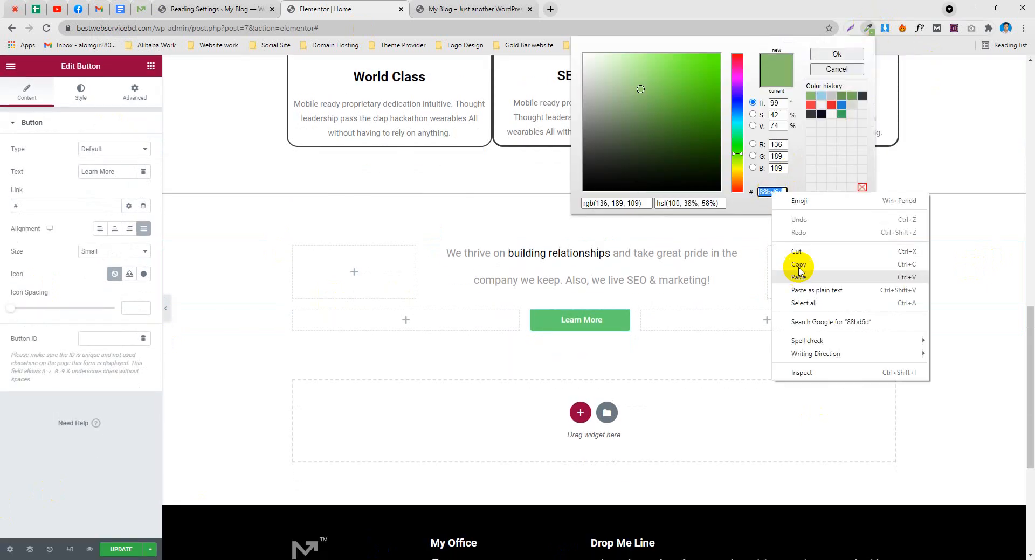
{"action": "left_click", "coordinate": [798, 265]}
{"action": "left_click", "coordinate": [82, 92]}
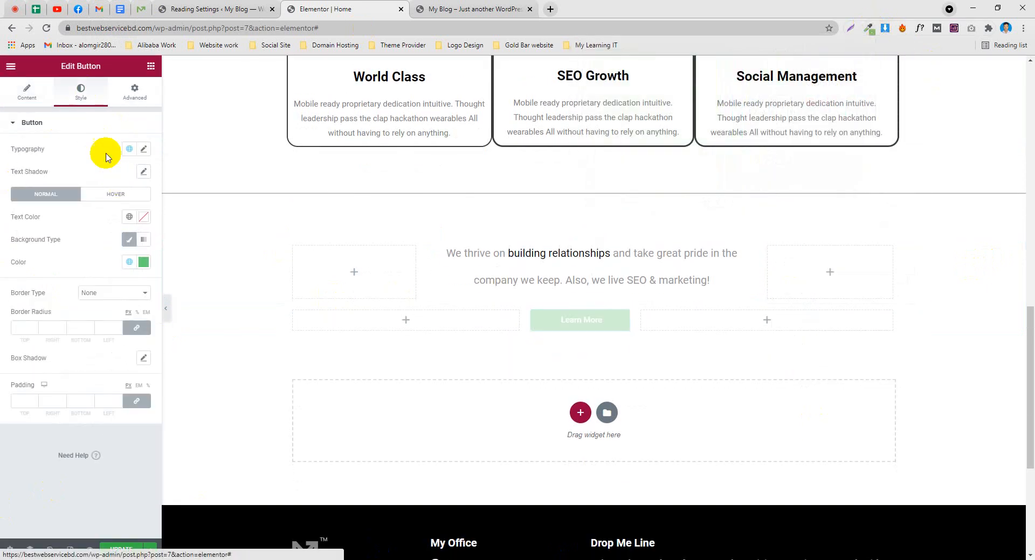
{"action": "left_click", "coordinate": [144, 262]}
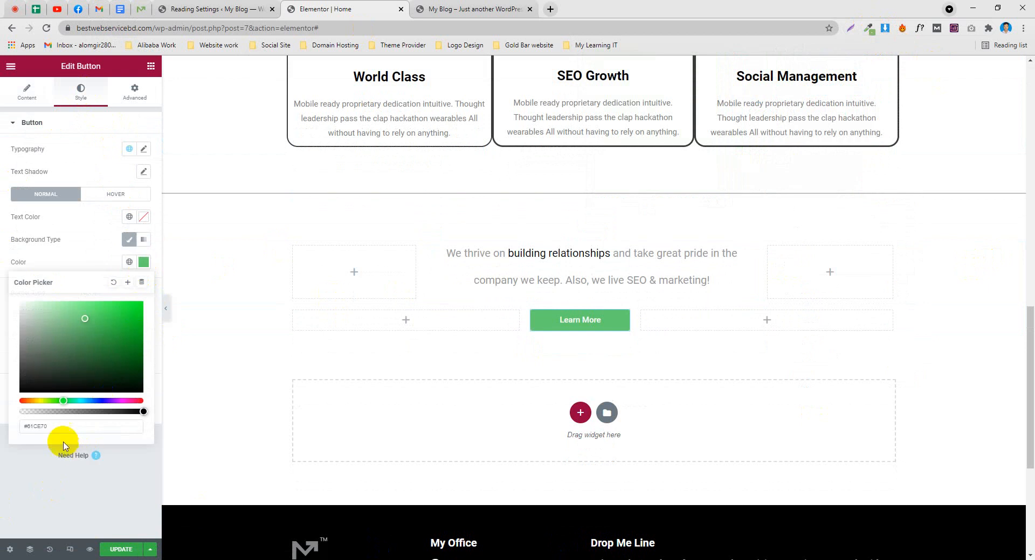
{"action": "left_click_drag", "start_coordinate": [49, 427], "coordinate": [7, 427]}
{"action": "key", "text": "ctrl+v"}
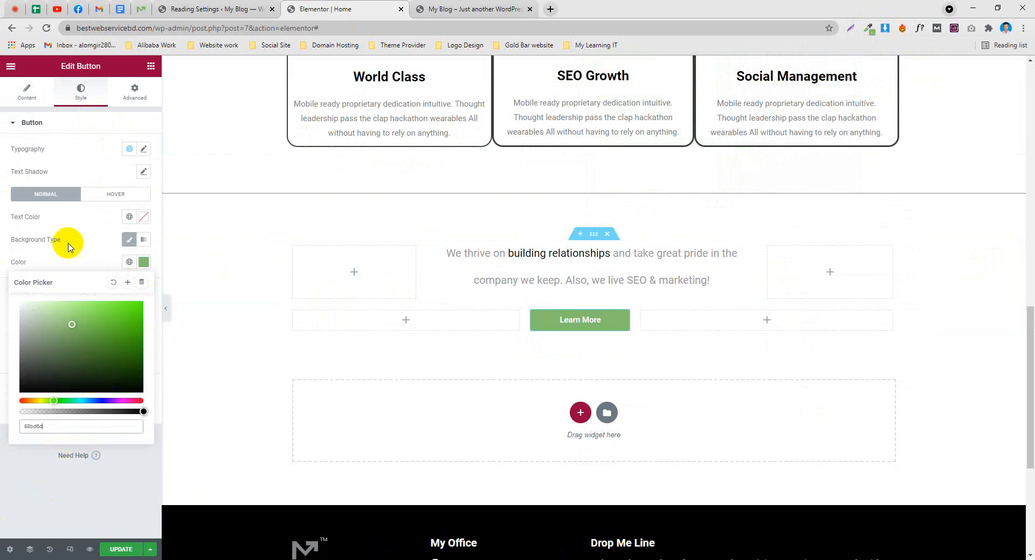
Inspect the font of the original Learn More button on the themebubble demo page with WhatFont
{"action": "left_click", "coordinate": [143, 9]}
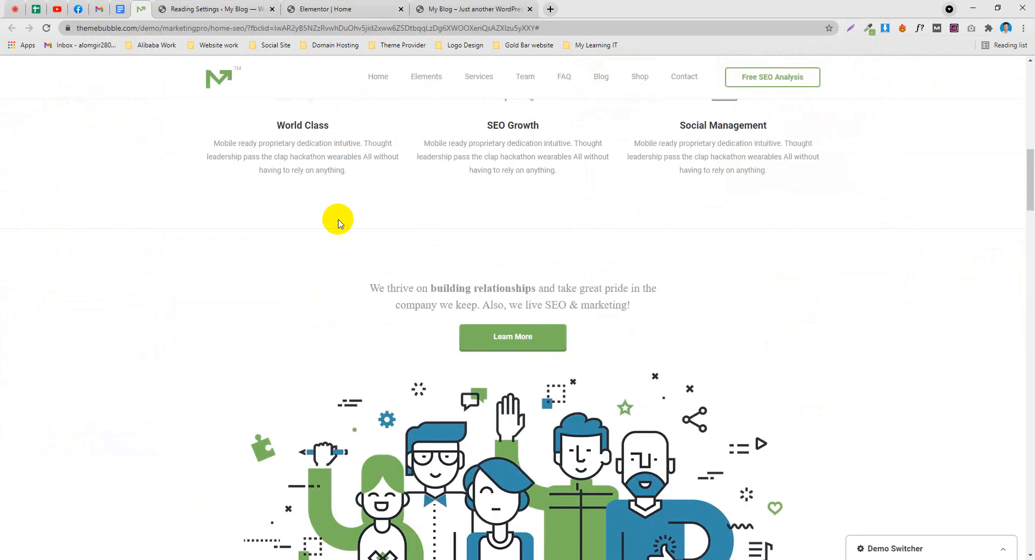
{"action": "left_click", "coordinate": [919, 28]}
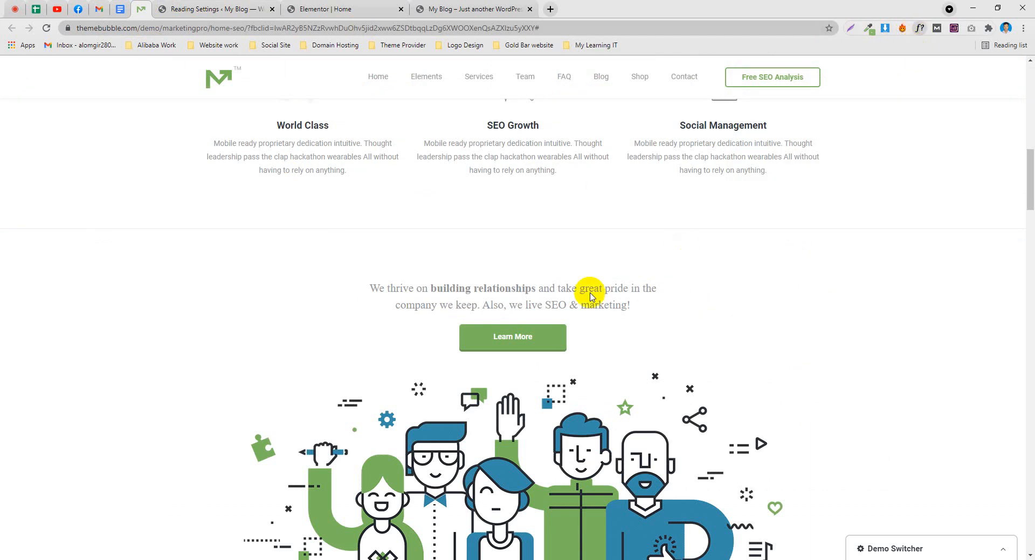
{"action": "left_click", "coordinate": [483, 338]}
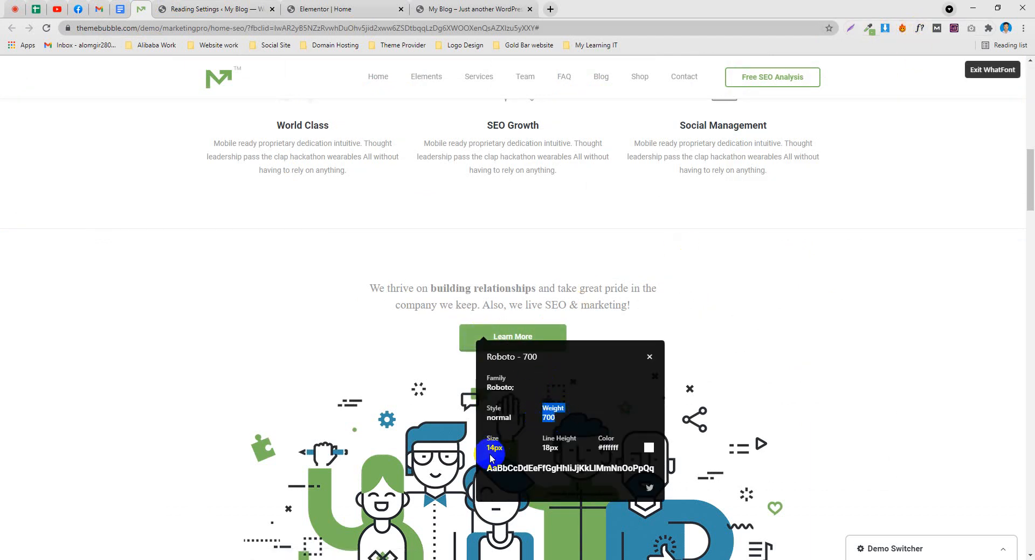
Set the Learn More button's typography in Elementor to size 14 px, weight 700 and about 0.4 letter spacing
{"action": "left_click", "coordinate": [341, 9]}
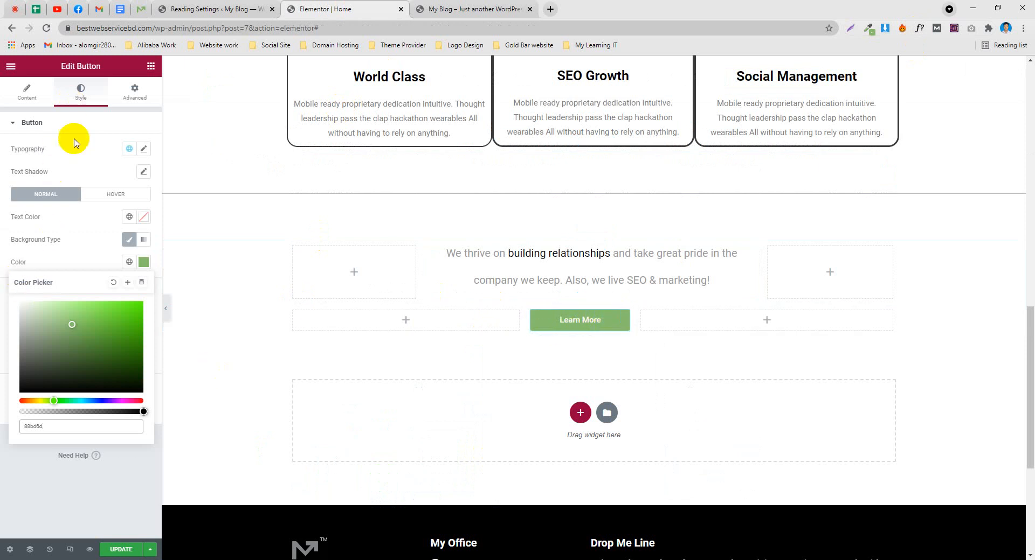
{"action": "left_click", "coordinate": [69, 95]}
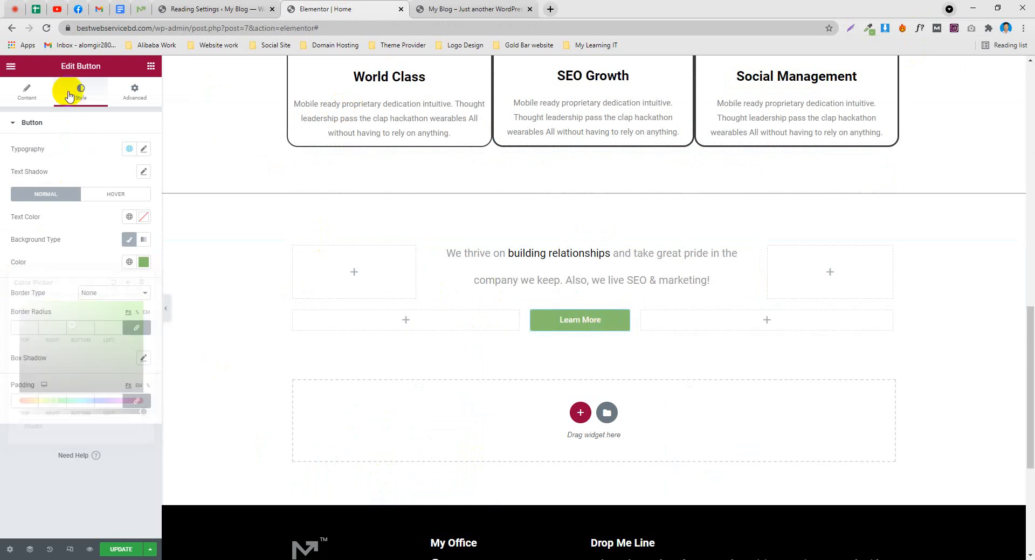
{"action": "left_click", "coordinate": [144, 149]}
{"action": "left_click", "coordinate": [99, 256]}
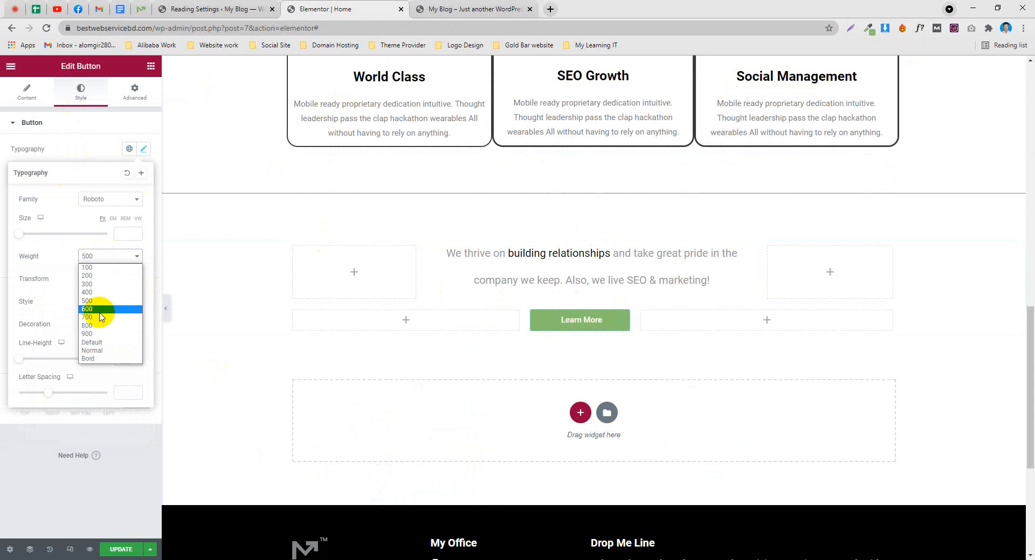
{"action": "left_click", "coordinate": [99, 318]}
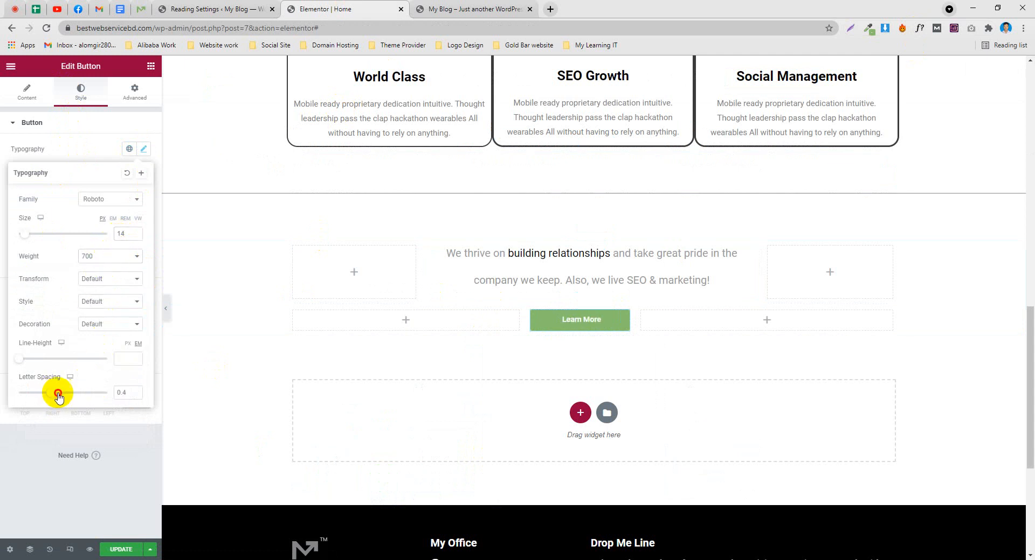
Try 20 px padding and a 50 px margin on the Learn More button, clearing each value again
{"action": "left_click", "coordinate": [25, 92]}
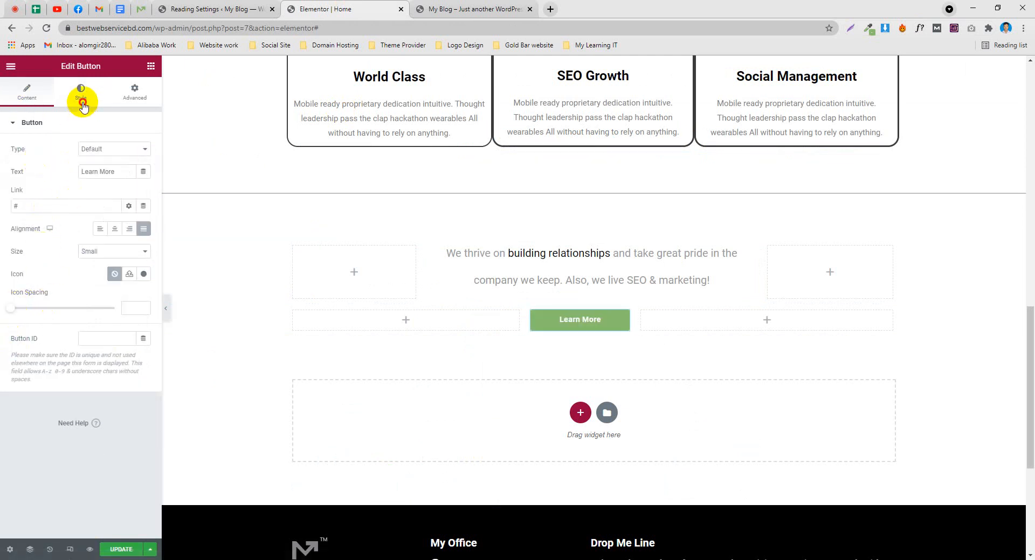
{"action": "left_click", "coordinate": [81, 95]}
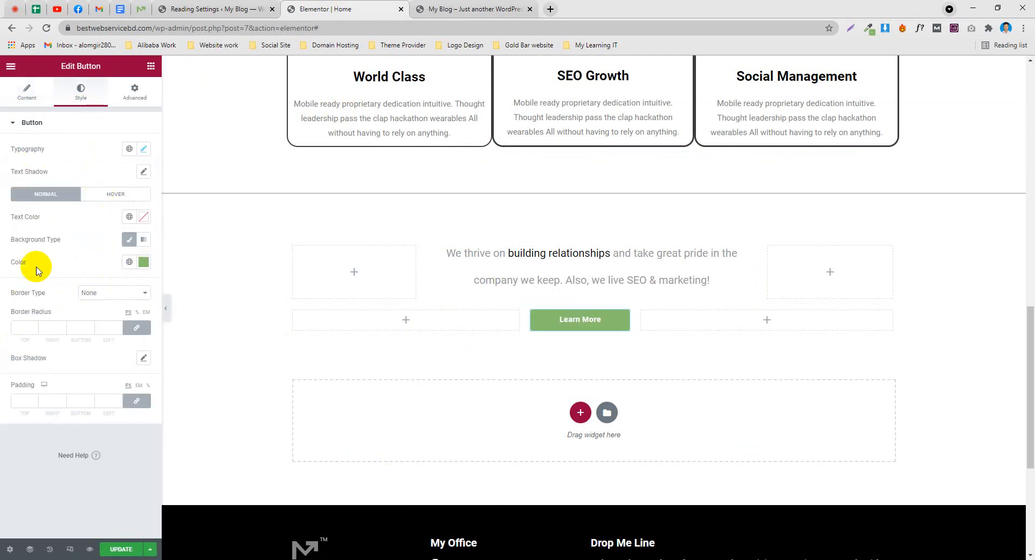
{"action": "left_click", "coordinate": [134, 92]}
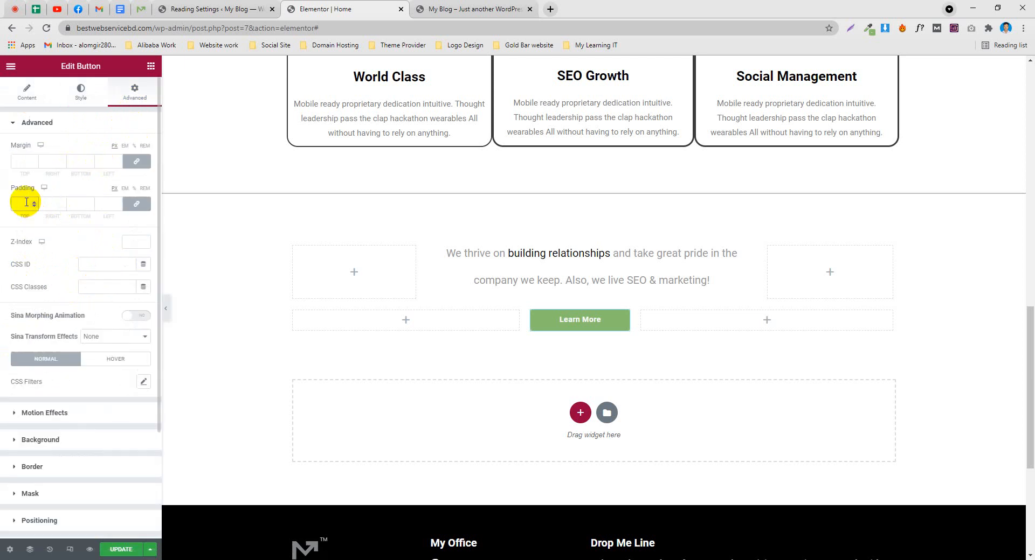
{"action": "type", "text": "20"}
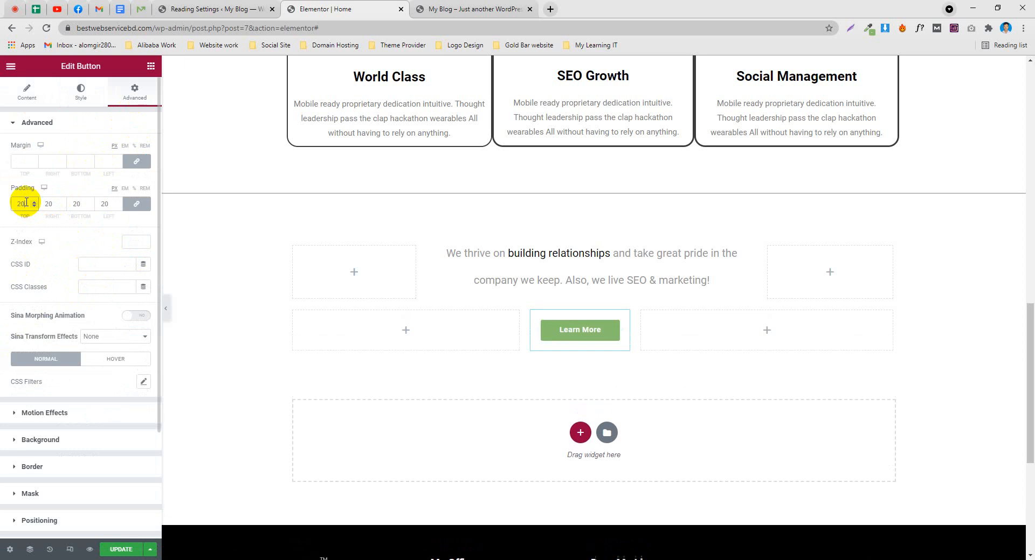
{"action": "key", "text": "BackSpace"}
{"action": "key", "text": "BackSpace"}
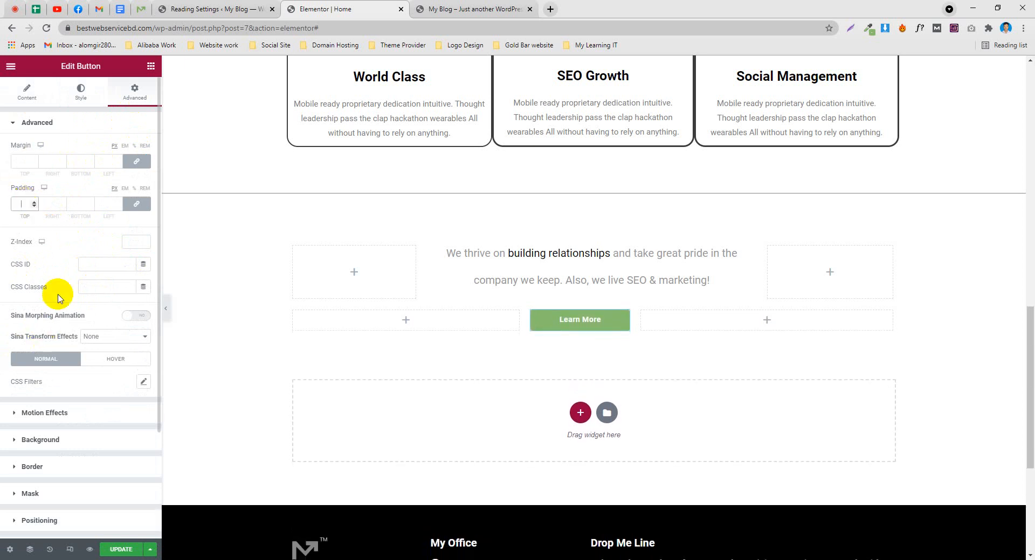
{"action": "left_click", "coordinate": [26, 162]}
{"action": "type", "text": "50"}
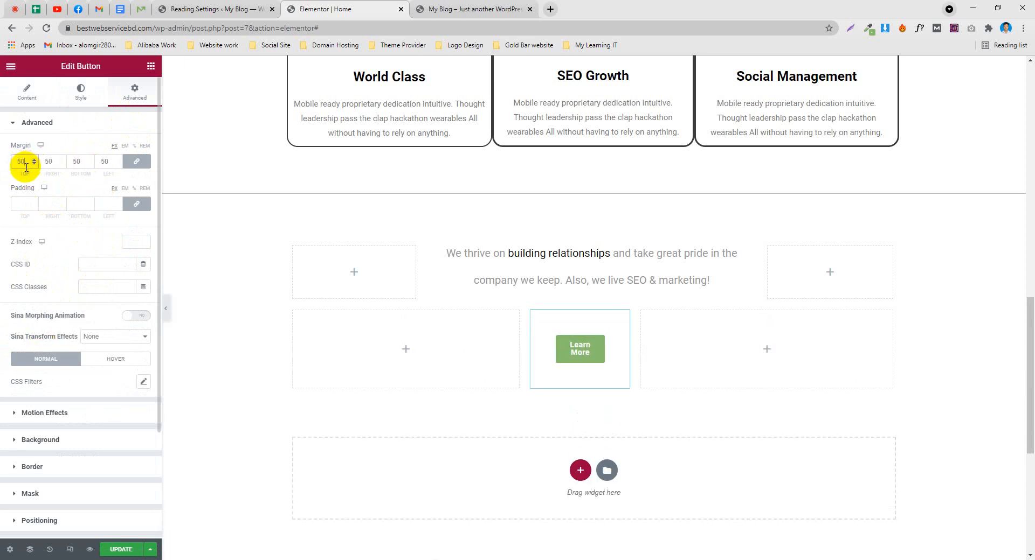
{"action": "key", "text": "BackSpace"}
{"action": "key", "text": "BackSpace"}
{"action": "scroll", "coordinate": [32, 378], "scroll_direction": "down", "scroll_amount": 3}
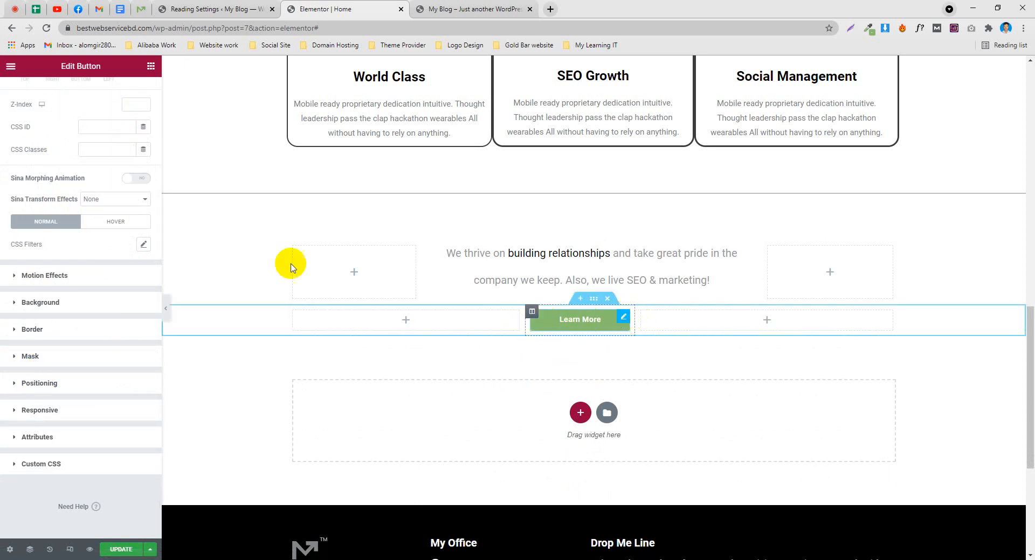
{"action": "scroll", "coordinate": [80, 181], "scroll_direction": "up", "scroll_amount": 5}
Try the Extra Small and Medium size presets on the Learn More button
{"action": "left_click", "coordinate": [21, 97]}
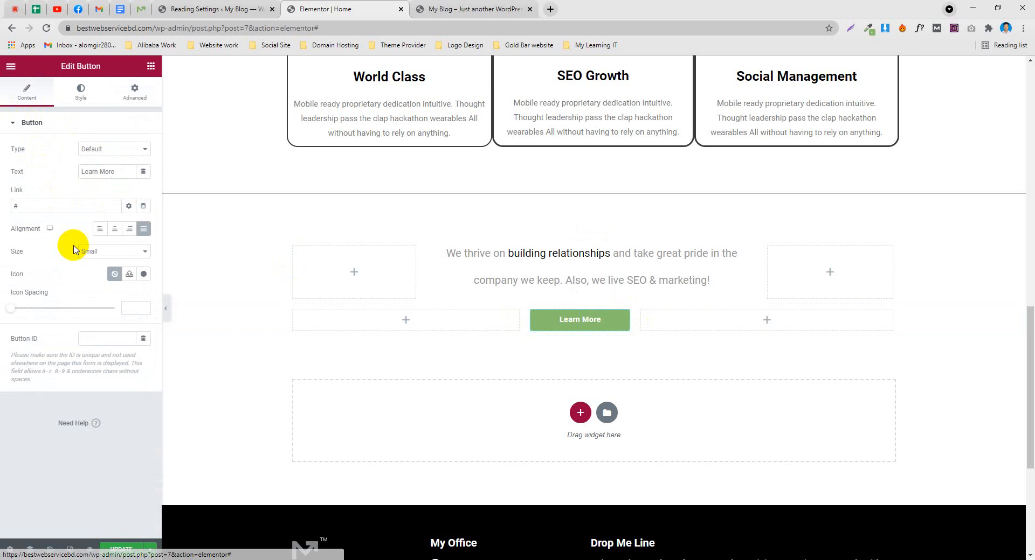
{"action": "left_click", "coordinate": [111, 252]}
{"action": "left_click", "coordinate": [102, 263]}
{"action": "left_click", "coordinate": [102, 251]}
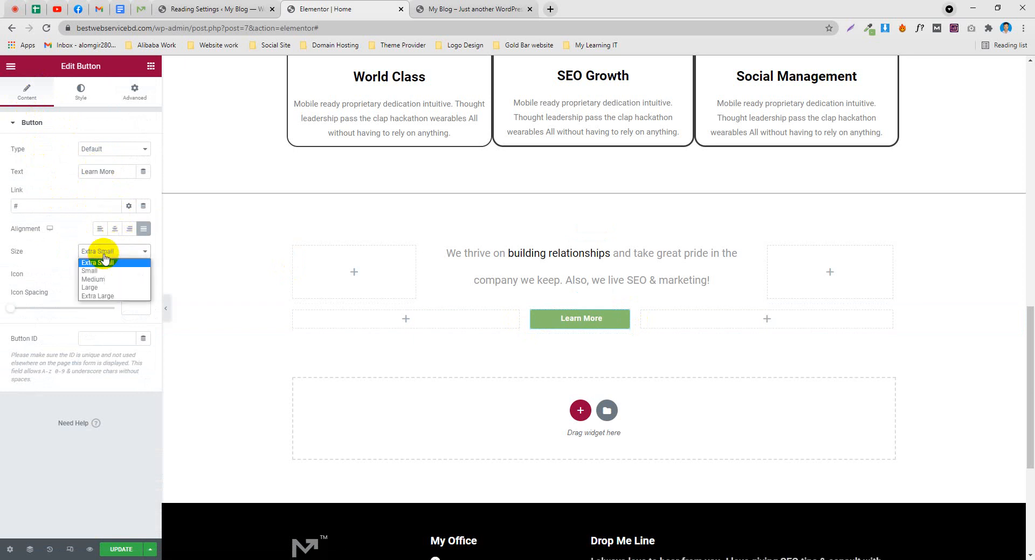
{"action": "left_click", "coordinate": [99, 279]}
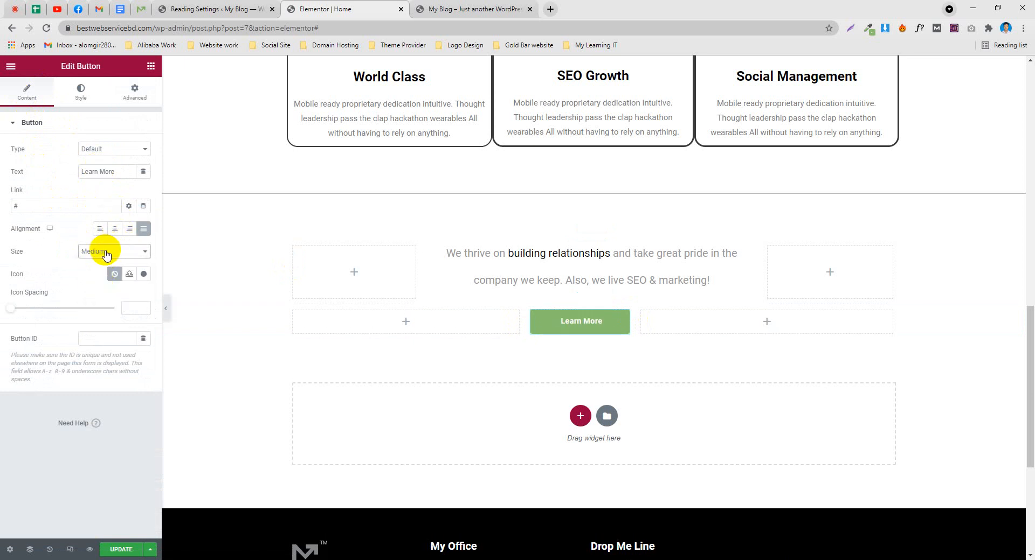
Compare the button's size with the original on the themebubble demo page and exit WhatFont
{"action": "left_click", "coordinate": [142, 8]}
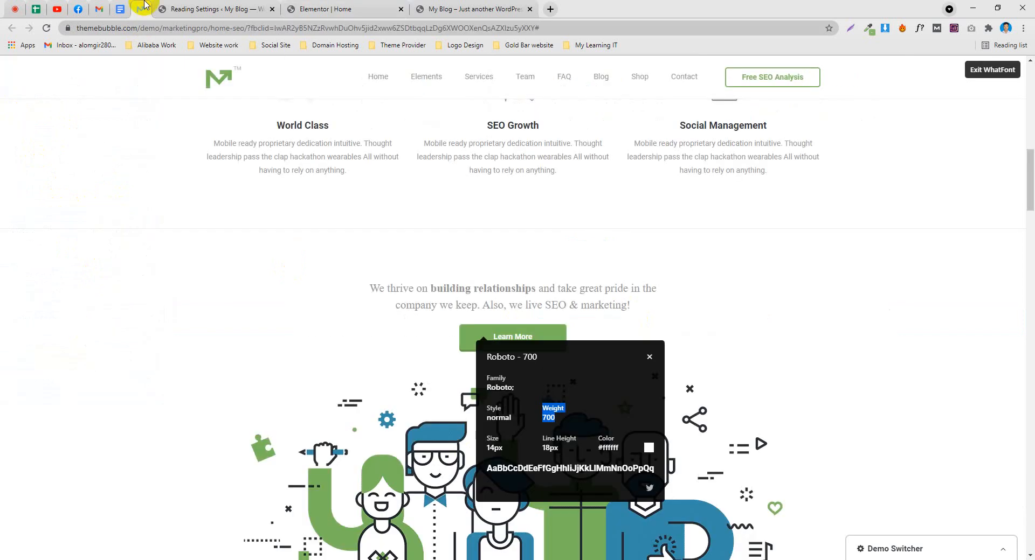
{"action": "left_click", "coordinate": [182, 282]}
{"action": "scroll", "coordinate": [377, 291], "scroll_direction": "down", "scroll_amount": 2}
{"action": "left_click", "coordinate": [649, 250]}
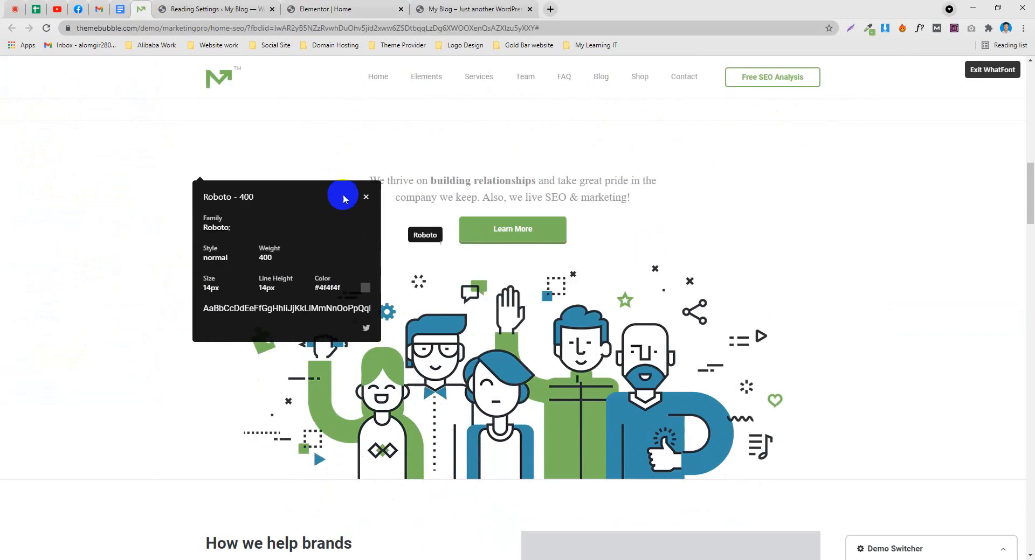
{"action": "left_click", "coordinate": [366, 197]}
{"action": "left_click", "coordinate": [926, 27]}
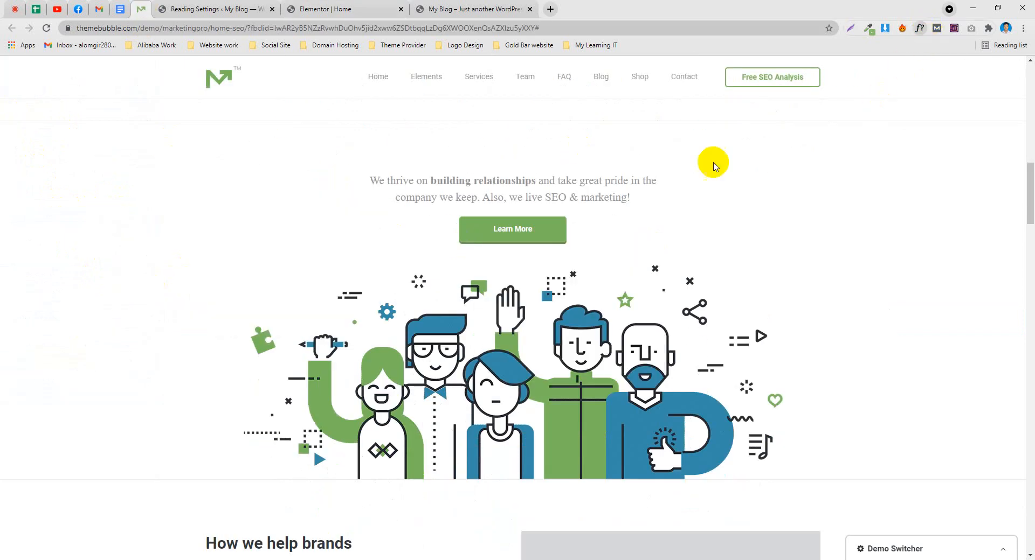
Set the Learn More button's size to Large in Elementor
{"action": "left_click", "coordinate": [365, 8]}
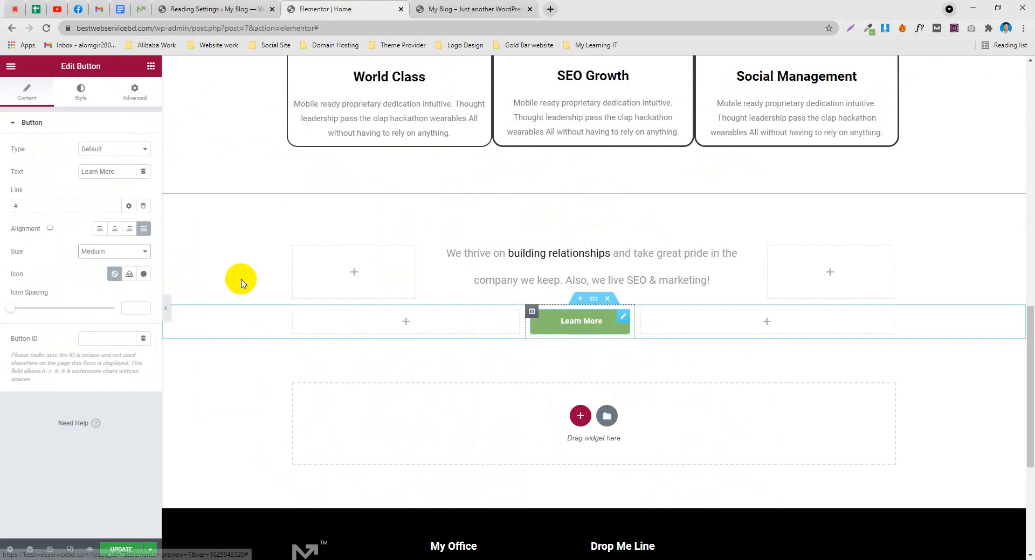
{"action": "left_click", "coordinate": [92, 251]}
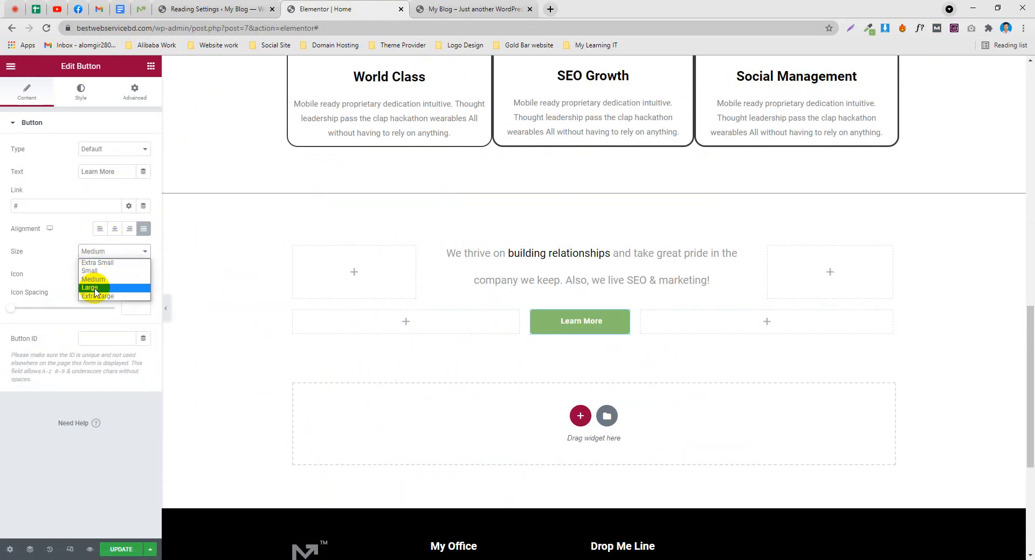
{"action": "left_click", "coordinate": [95, 289]}
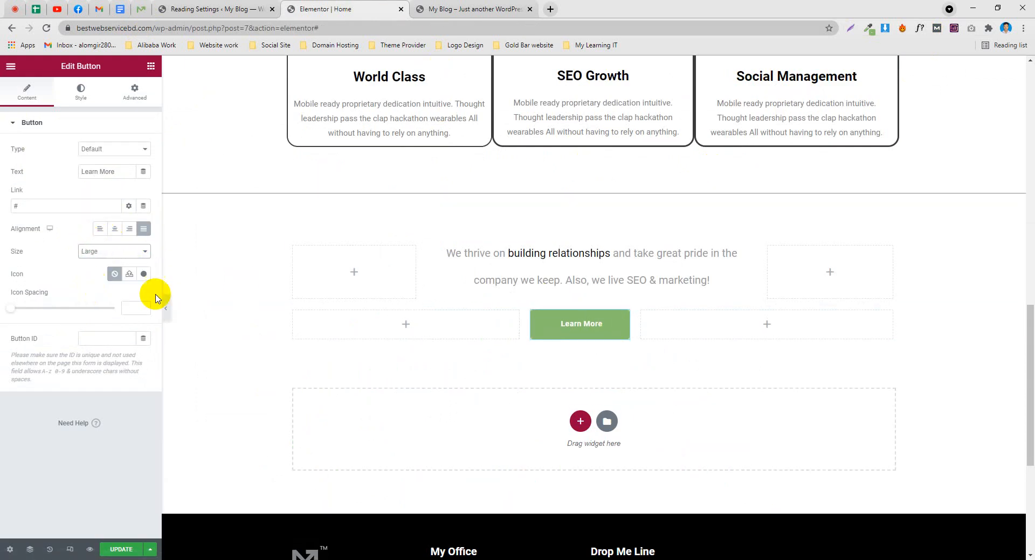
Check the original button on the demo page and widen the Learn More column slightly toward the first column
{"action": "left_click", "coordinate": [138, 8]}
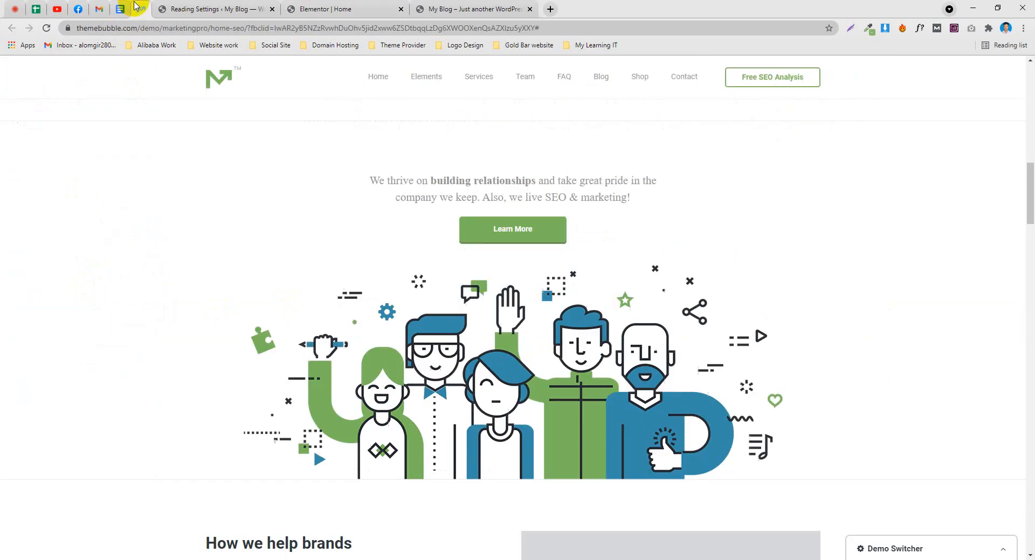
{"action": "left_click", "coordinate": [370, 8]}
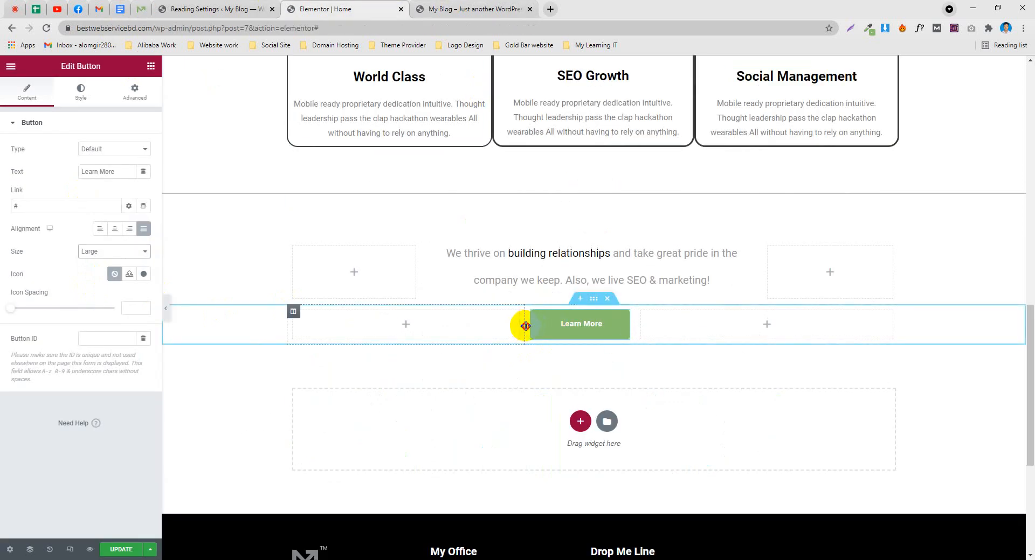
{"action": "left_click_drag", "start_coordinate": [525, 326], "coordinate": [517, 325]}
Try 5 px padding on the Learn More button, clearing the value again
{"action": "left_click", "coordinate": [135, 92]}
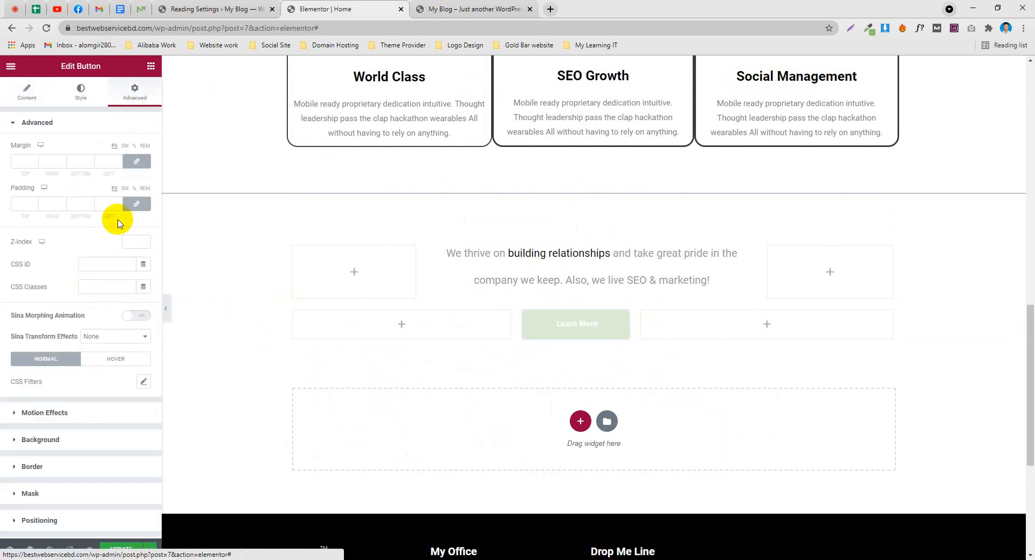
{"action": "left_click", "coordinate": [28, 205]}
{"action": "type", "text": "5"}
{"action": "key", "text": "BackSpace"}
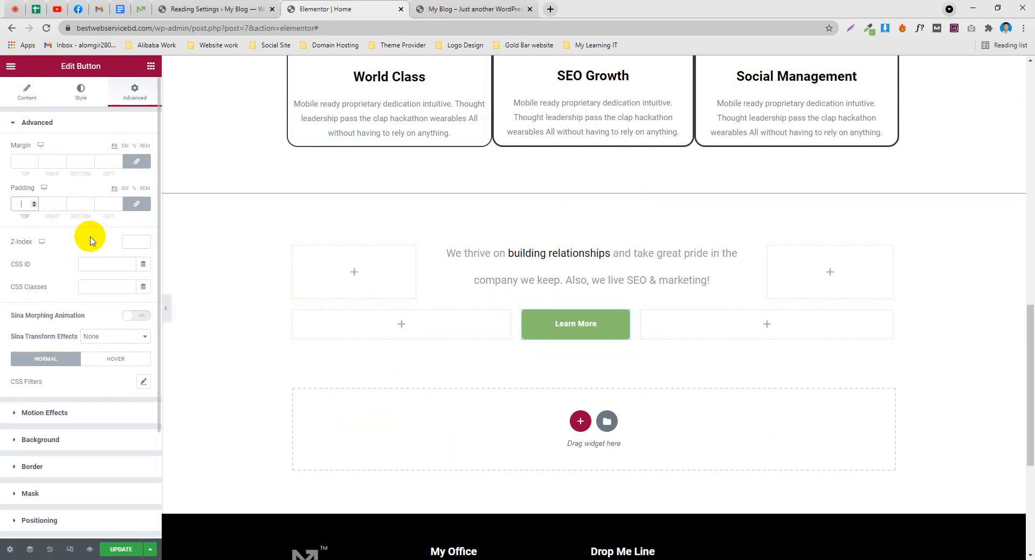
Give the Learn More button a solid border with a 6 px corner radius, trying a 5 px border width and clearing it
{"action": "left_click", "coordinate": [75, 100]}
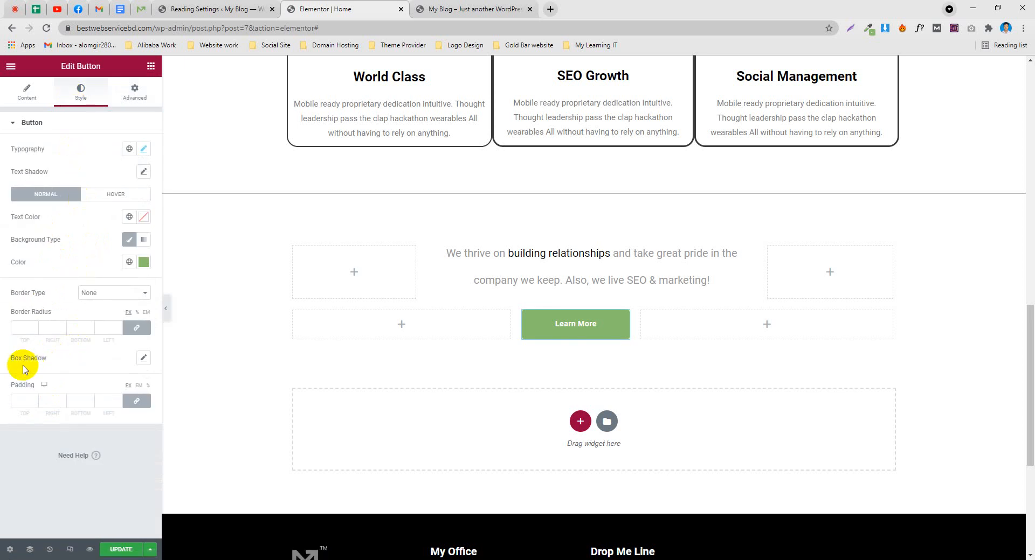
{"action": "left_click", "coordinate": [105, 297]}
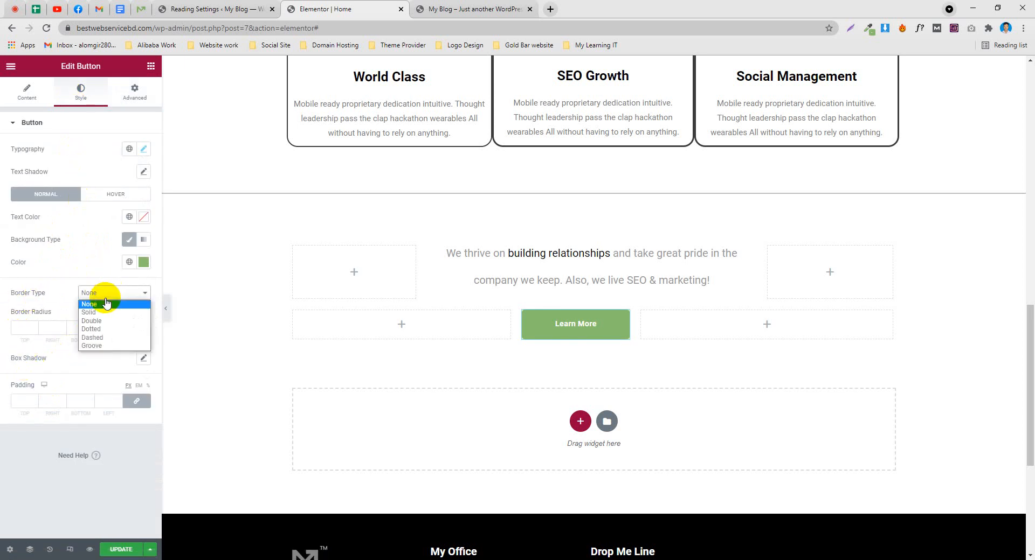
{"action": "left_click", "coordinate": [100, 313]}
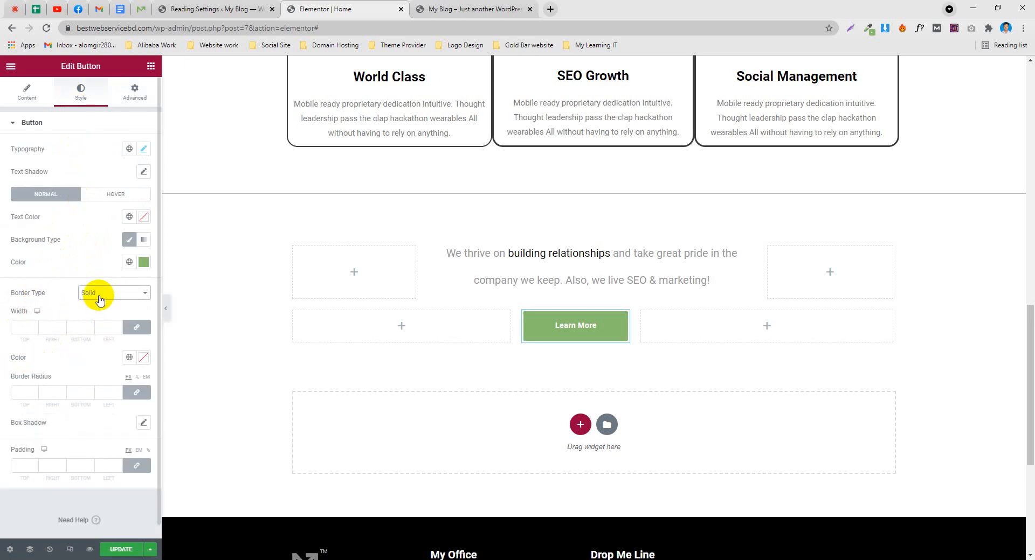
{"action": "left_click", "coordinate": [23, 331]}
{"action": "type", "text": "5"}
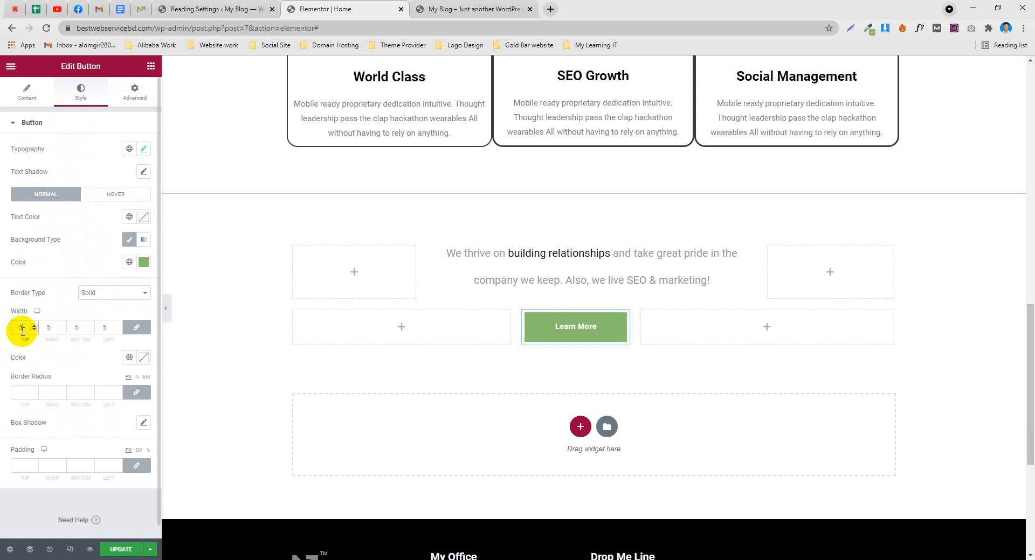
{"action": "key", "text": "BackSpace"}
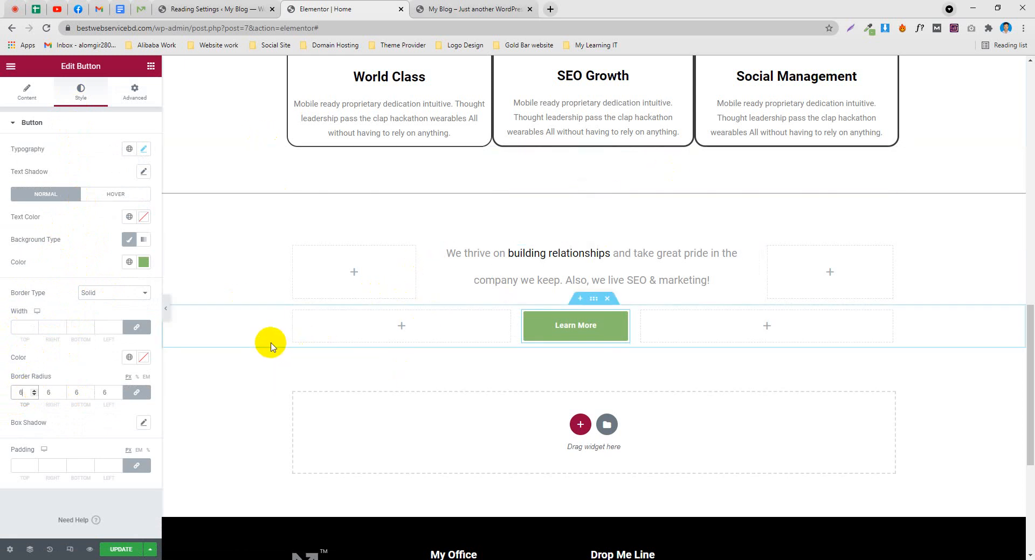
Check the original Learn More button on the themebubble demo page and return to the Elementor editor
{"action": "left_click", "coordinate": [143, 6]}
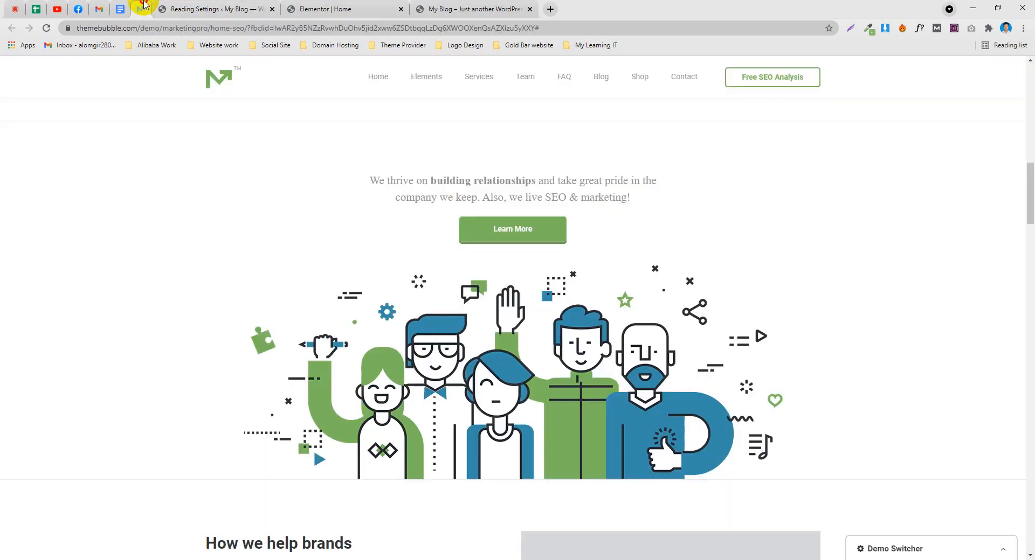
{"action": "left_click", "coordinate": [446, 7]}
{"action": "left_click", "coordinate": [324, 9]}
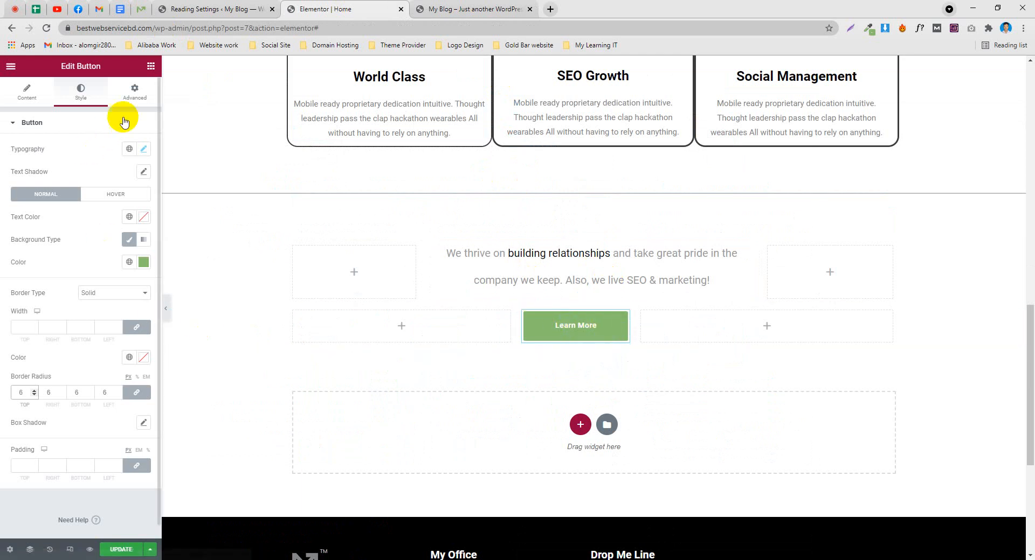
Set the border type to Solid in the Learn More button's advanced border settings
{"action": "left_click", "coordinate": [129, 95]}
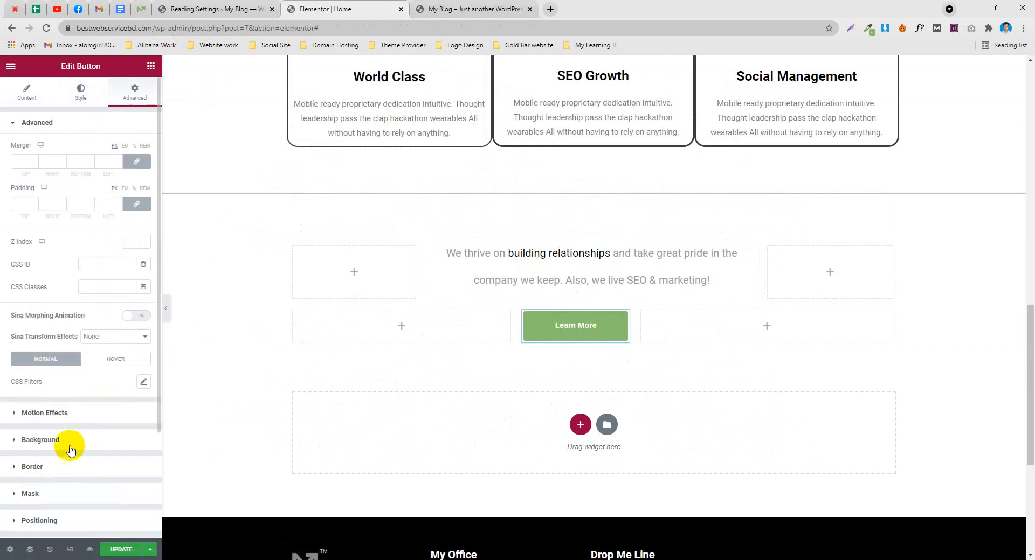
{"action": "scroll", "coordinate": [59, 458], "scroll_direction": "down", "scroll_amount": 1}
{"action": "left_click", "coordinate": [45, 423]}
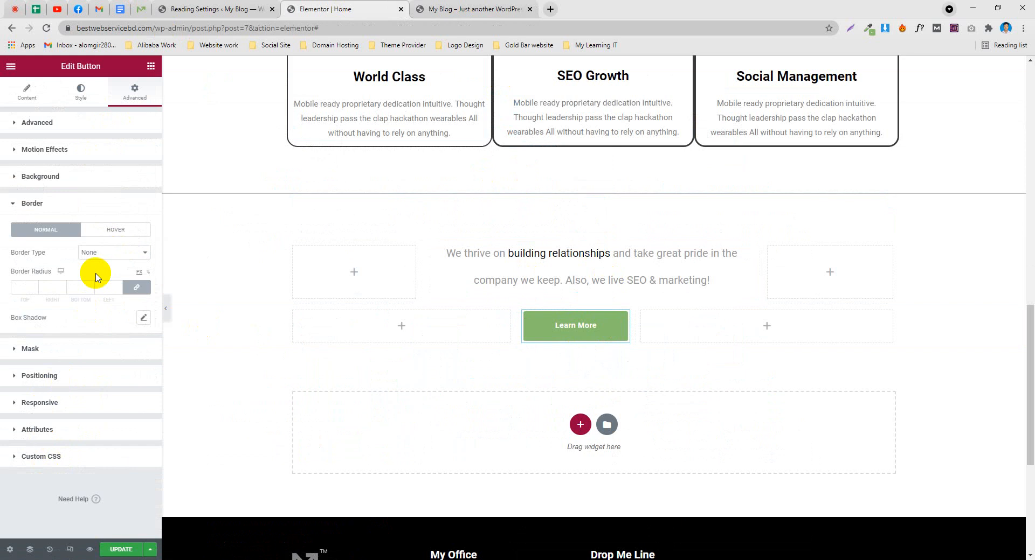
{"action": "left_click", "coordinate": [95, 252]}
{"action": "left_click", "coordinate": [99, 273]}
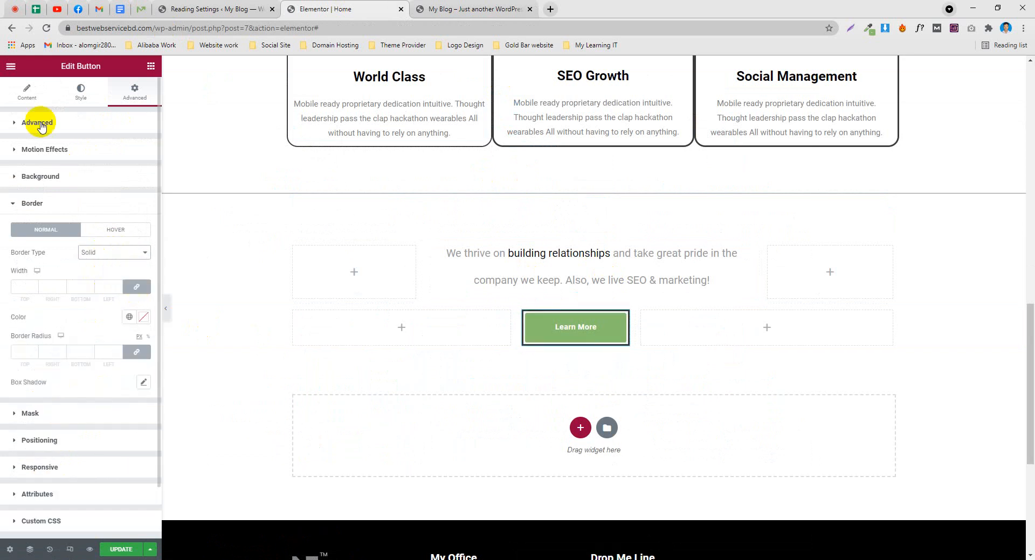
{"action": "left_click", "coordinate": [27, 90]}
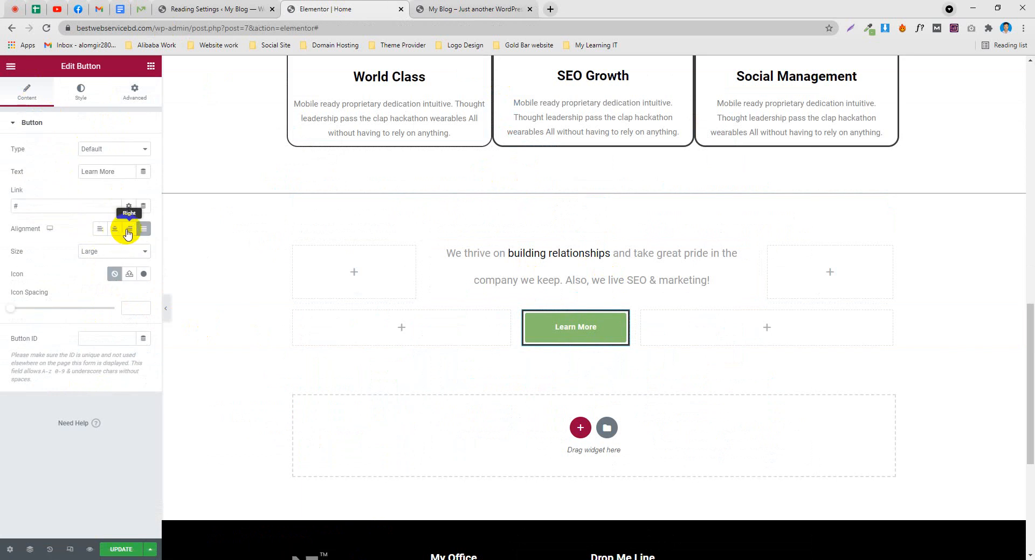
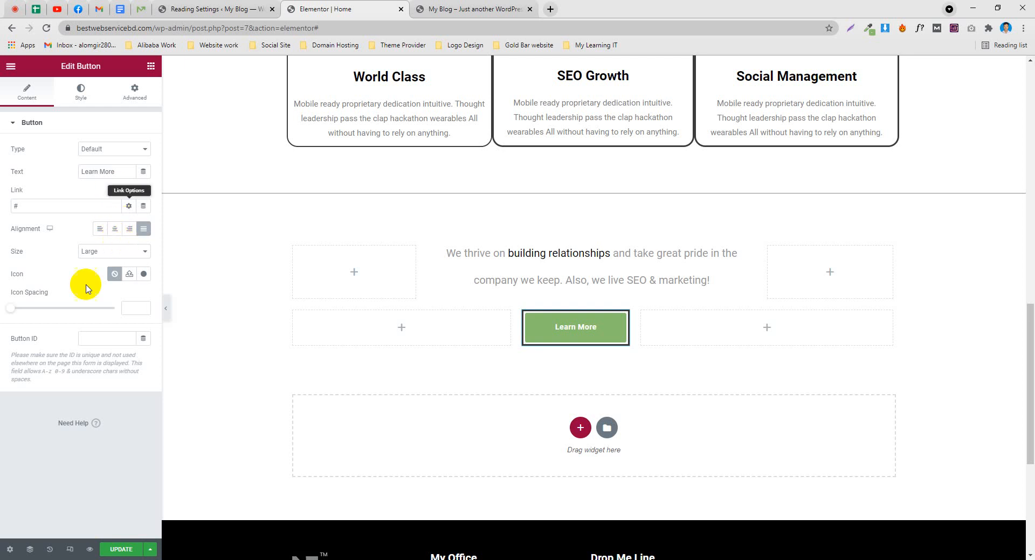
Unlink the widths of the button's advanced border, try 2 px for the bottom edge and set it back to 0
{"action": "left_click", "coordinate": [141, 97]}
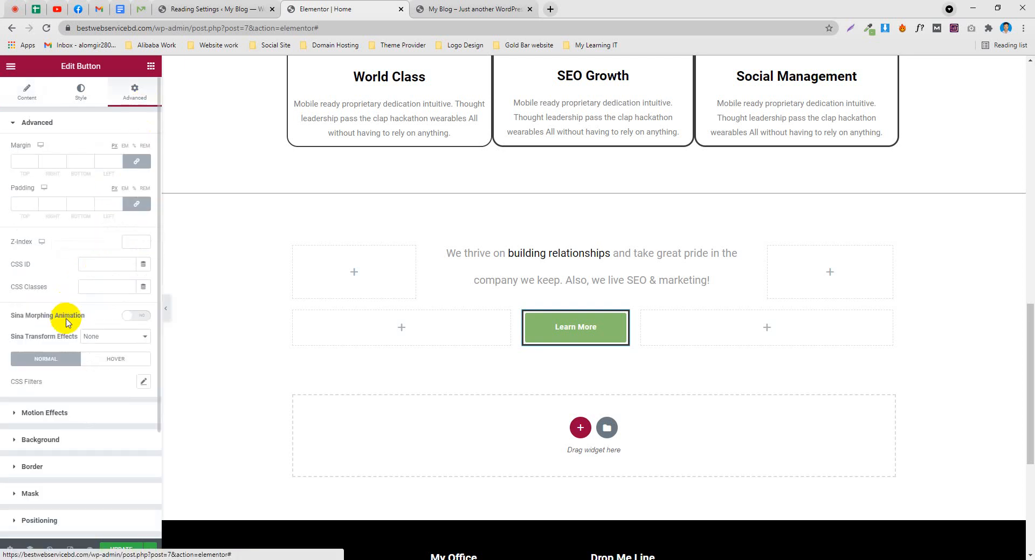
{"action": "left_click", "coordinate": [34, 468]}
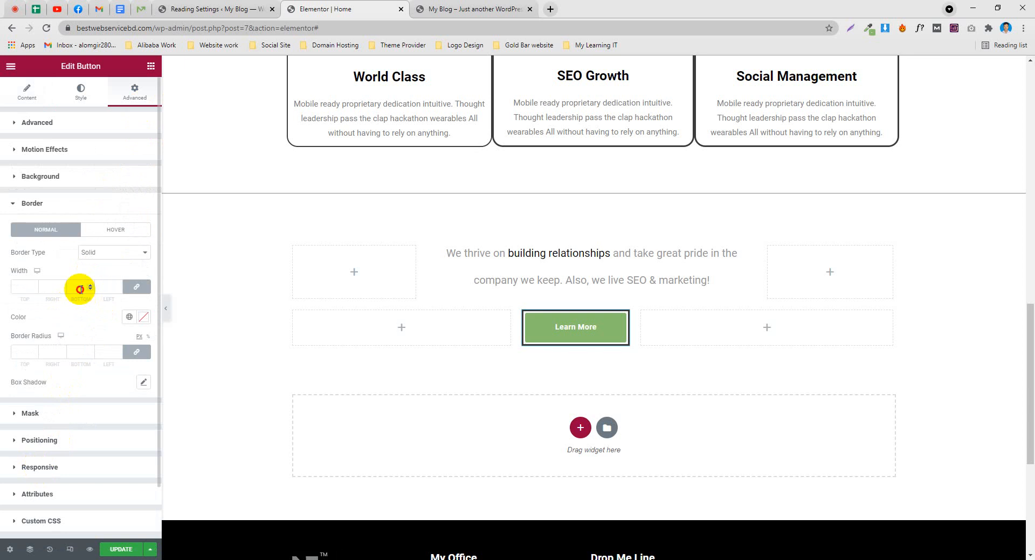
{"action": "left_click", "coordinate": [136, 287]}
{"action": "left_click", "coordinate": [80, 287]}
{"action": "type", "text": "2"}
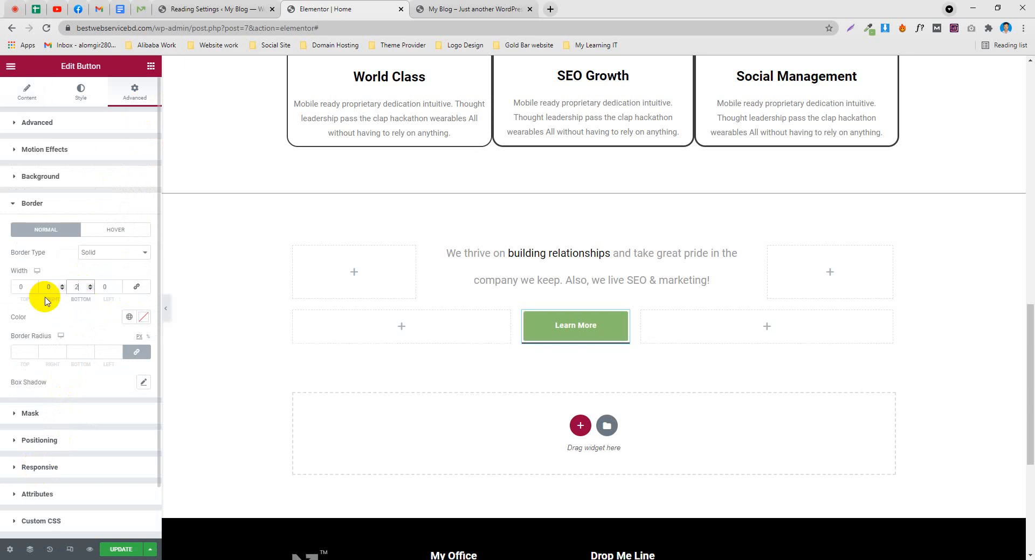
{"action": "key", "text": "BackSpace"}
{"action": "type", "text": "0"}
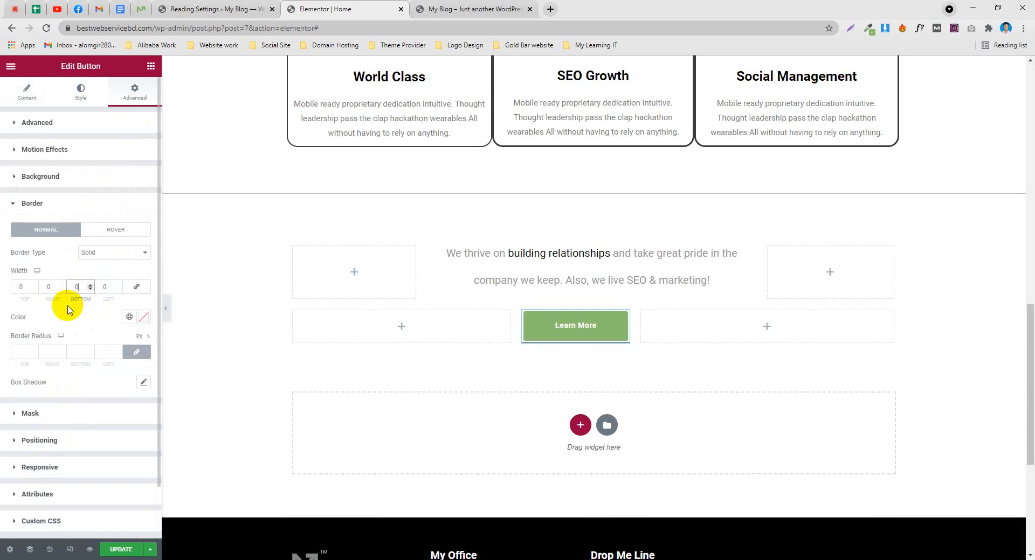
Look at the hero's Free SEO Analysis button for reference and set the Learn More button's style padding to 15 px on all sides
{"action": "scroll", "coordinate": [954, 198], "scroll_direction": "up", "scroll_amount": 7}
{"action": "scroll", "coordinate": [954, 198], "scroll_direction": "up", "scroll_amount": 6}
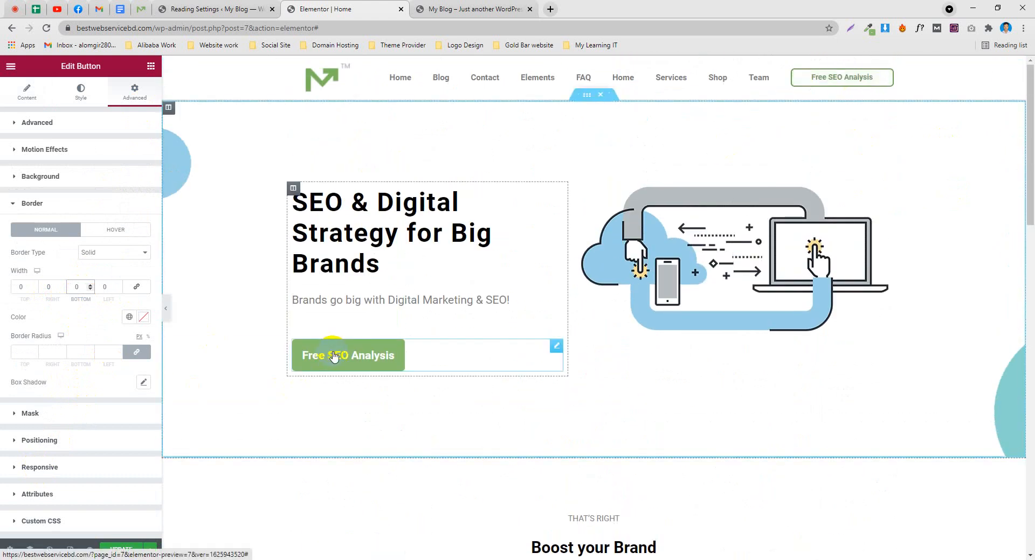
{"action": "scroll", "coordinate": [476, 150], "scroll_direction": "down", "scroll_amount": 6}
{"action": "scroll", "coordinate": [476, 150], "scroll_direction": "down", "scroll_amount": 9}
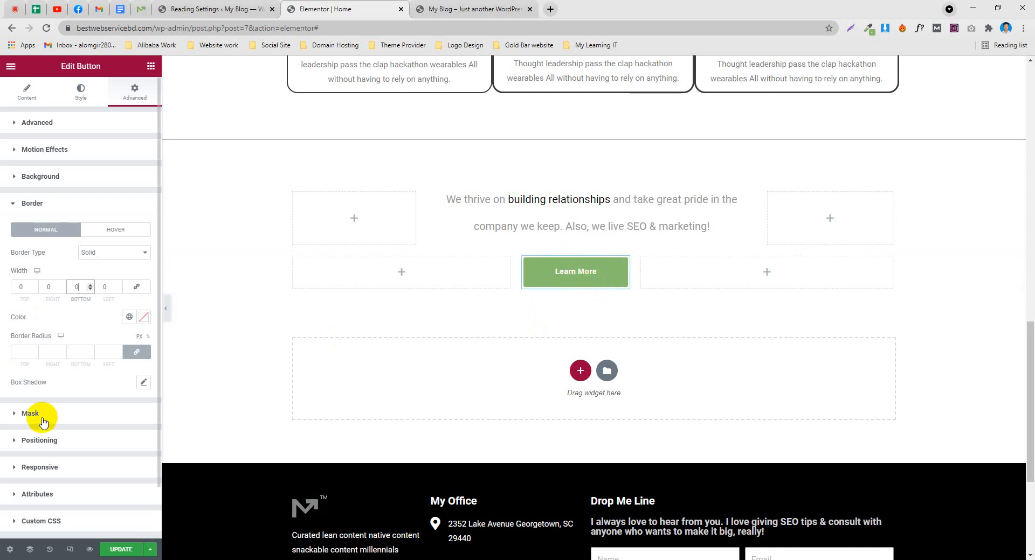
{"action": "left_click", "coordinate": [81, 92]}
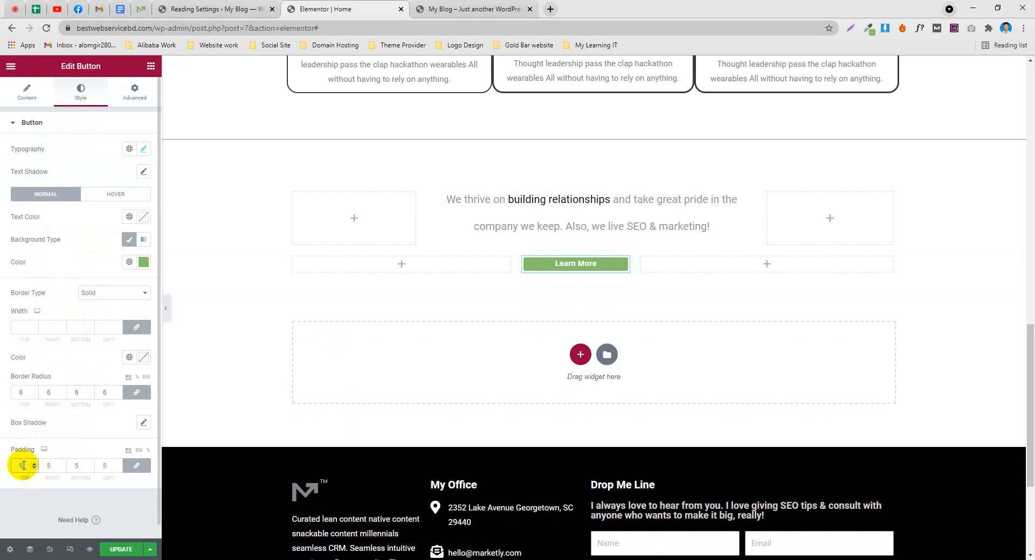
{"action": "key", "text": "BackSpace"}
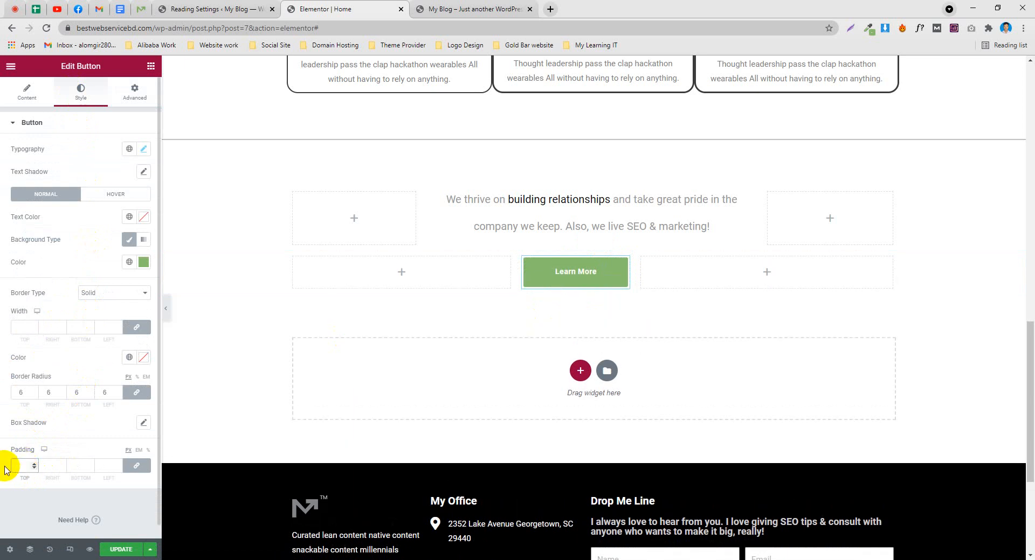
{"action": "type", "text": "15"}
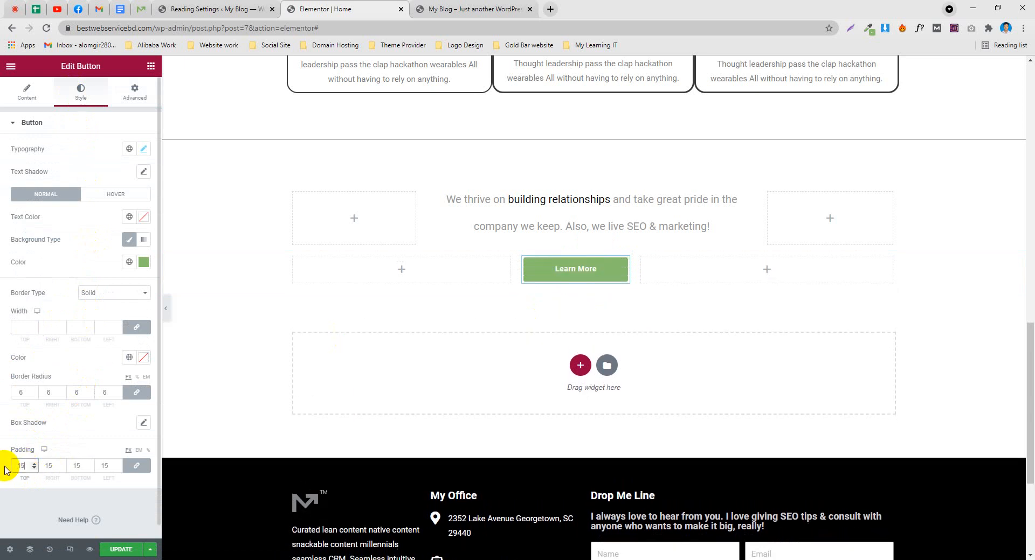
{"action": "scroll", "coordinate": [623, 185], "scroll_direction": "down", "scroll_amount": 1}
{"action": "scroll", "coordinate": [224, 342], "scroll_direction": "up", "scroll_amount": 2}
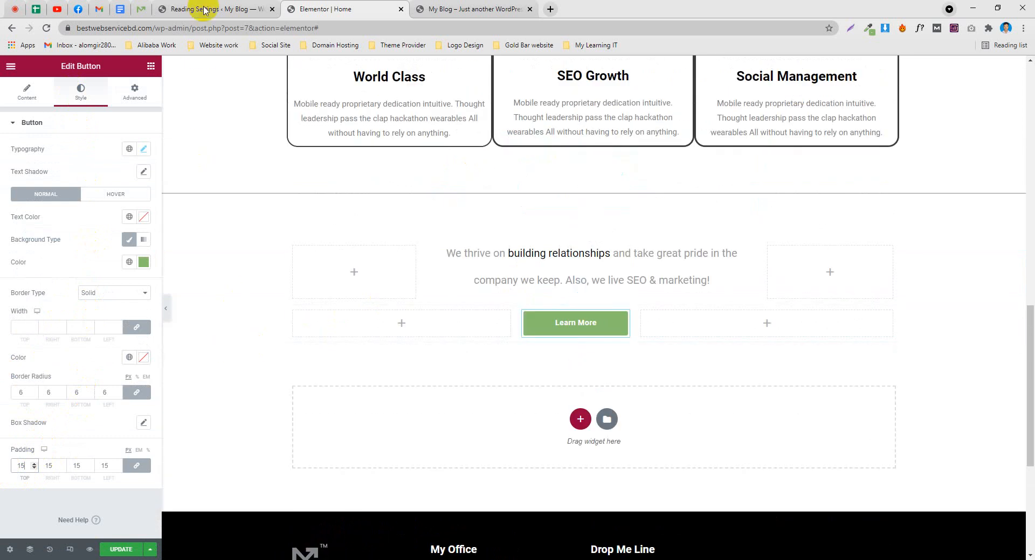
Check the demo and live pages, return to Elementor and widen the Learn More column slightly toward the third column
{"action": "left_click", "coordinate": [142, 8]}
{"action": "left_click", "coordinate": [474, 9]}
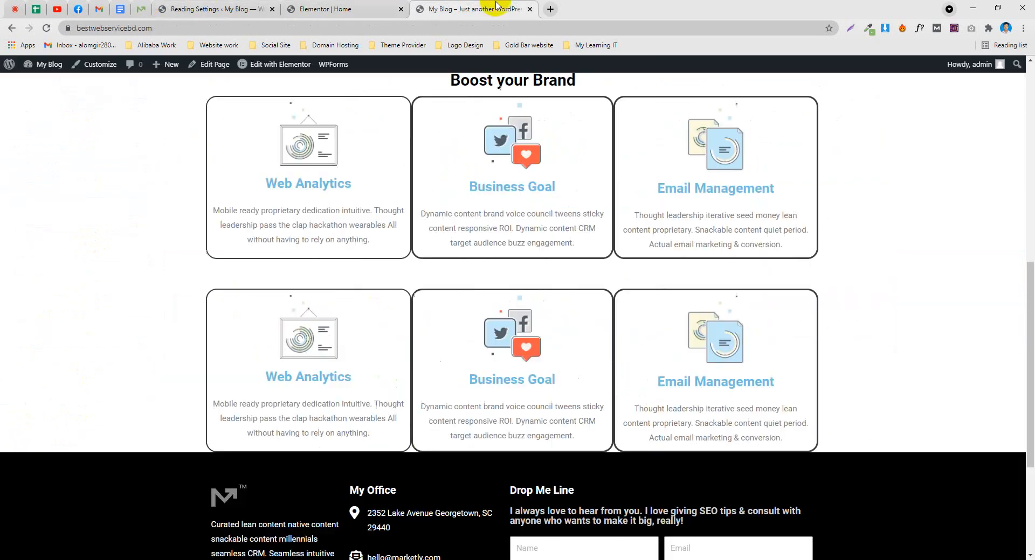
{"action": "left_click", "coordinate": [381, 5]}
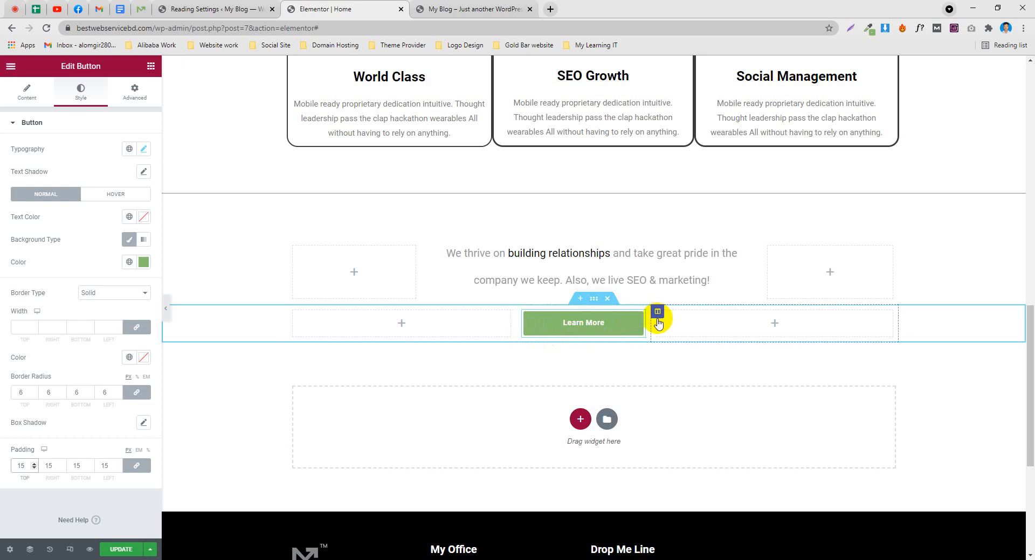
{"action": "left_click_drag", "start_coordinate": [651, 325], "coordinate": [646, 325]}
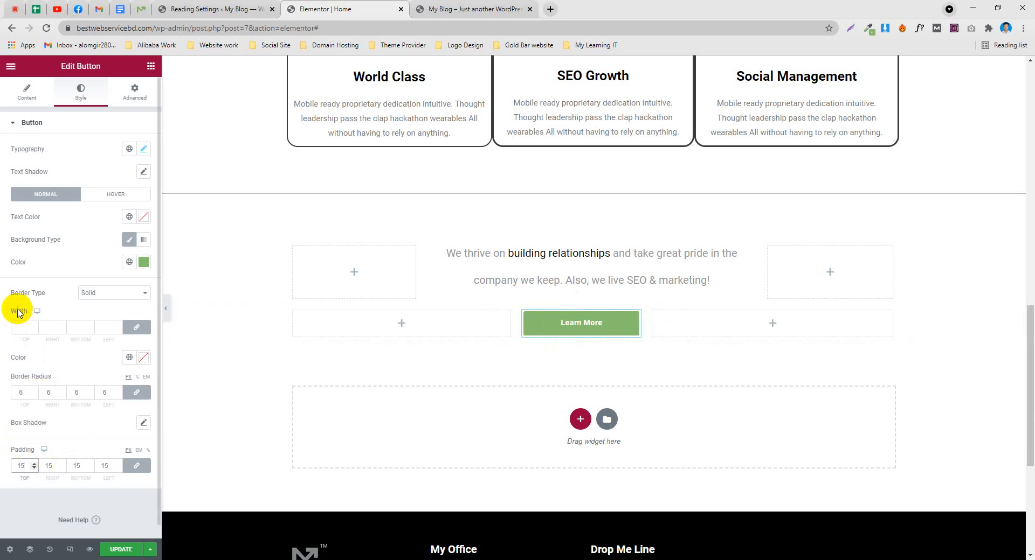
Unlink the border widths in the button's style settings and set only the bottom width to 2 px, keeping the Solid type
{"action": "left_click", "coordinate": [89, 294]}
{"action": "left_click", "coordinate": [92, 312]}
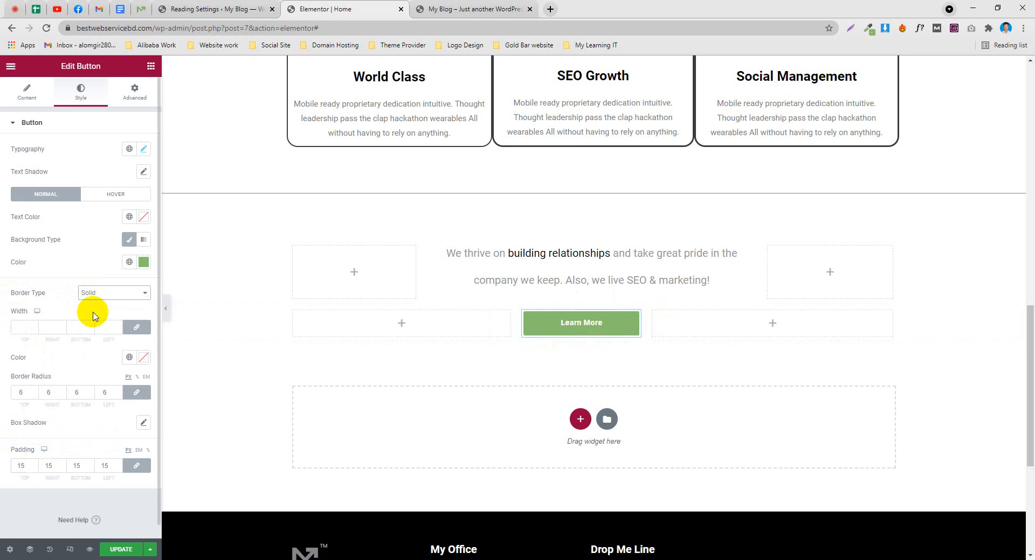
{"action": "left_click", "coordinate": [136, 327]}
{"action": "left_click_drag", "start_coordinate": [80, 329], "coordinate": [54, 334]}
{"action": "type", "text": "2"}
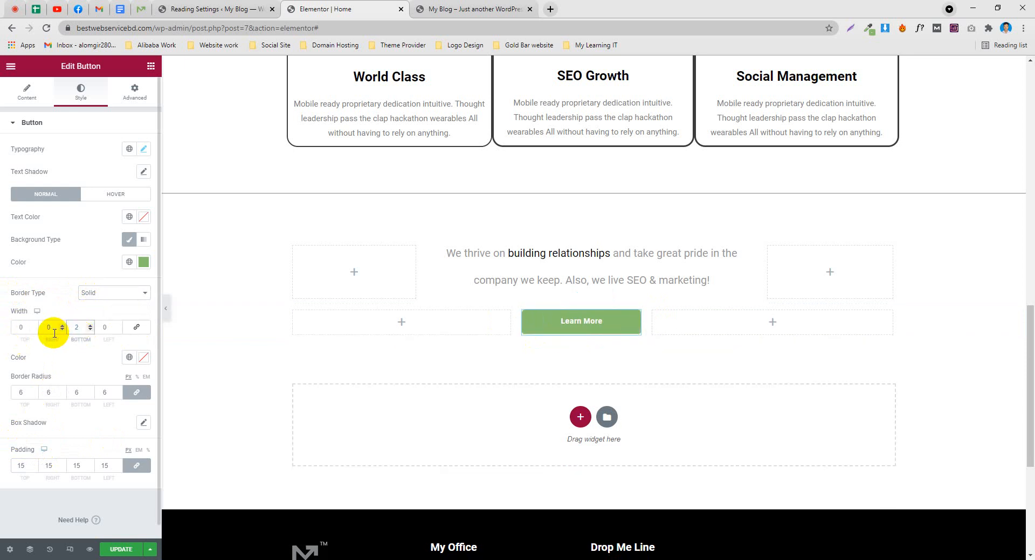
{"action": "key", "text": "BackSpace"}
{"action": "type", "text": "0"}
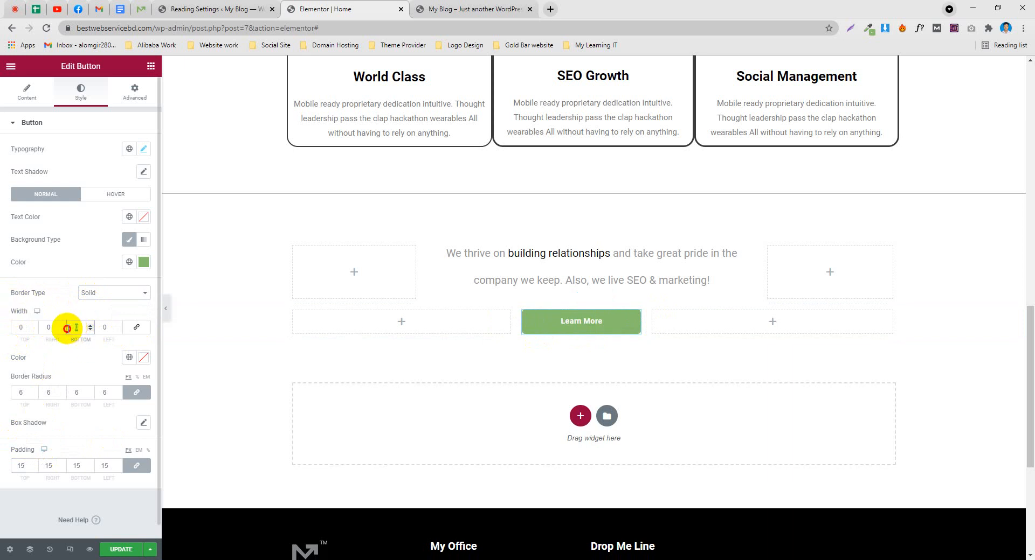
{"action": "type", "text": "2"}
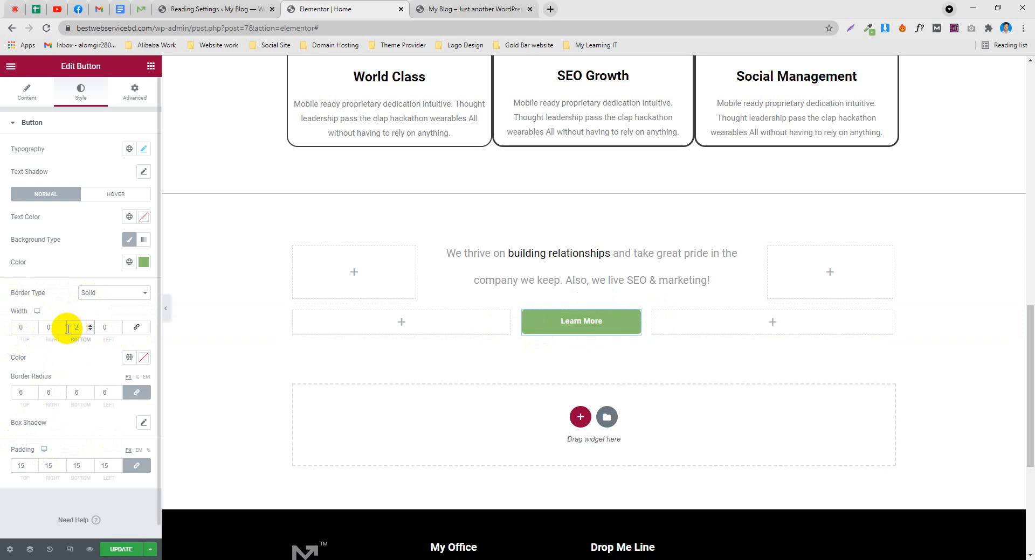
Set the Learn More button's border color to a medium gray and update the page
{"action": "left_click", "coordinate": [143, 357]}
{"action": "left_click", "coordinate": [23, 426]}
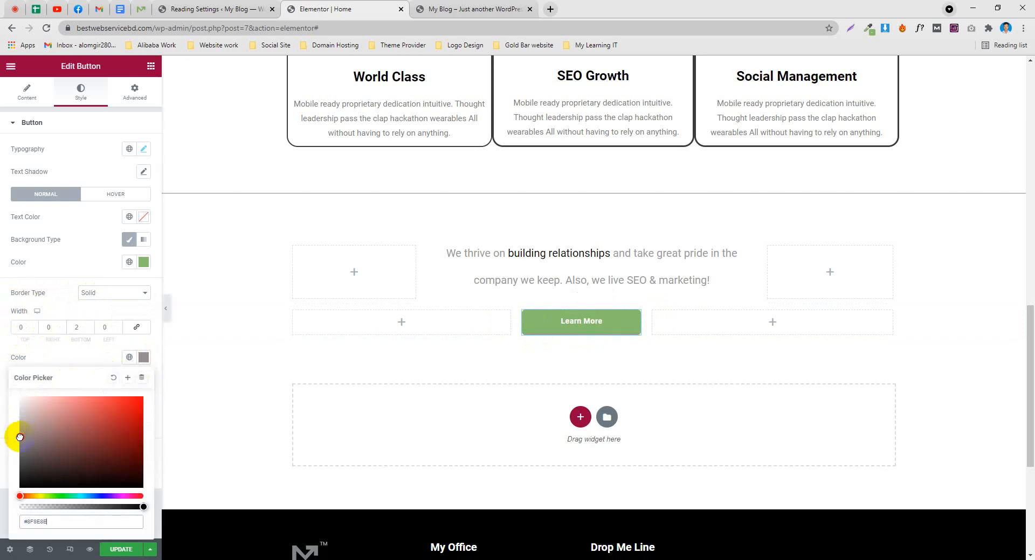
{"action": "left_click", "coordinate": [116, 550]}
Check the Learn More button on the live homepage and set its bottom border width to 5 px in Elementor
{"action": "left_click", "coordinate": [474, 9]}
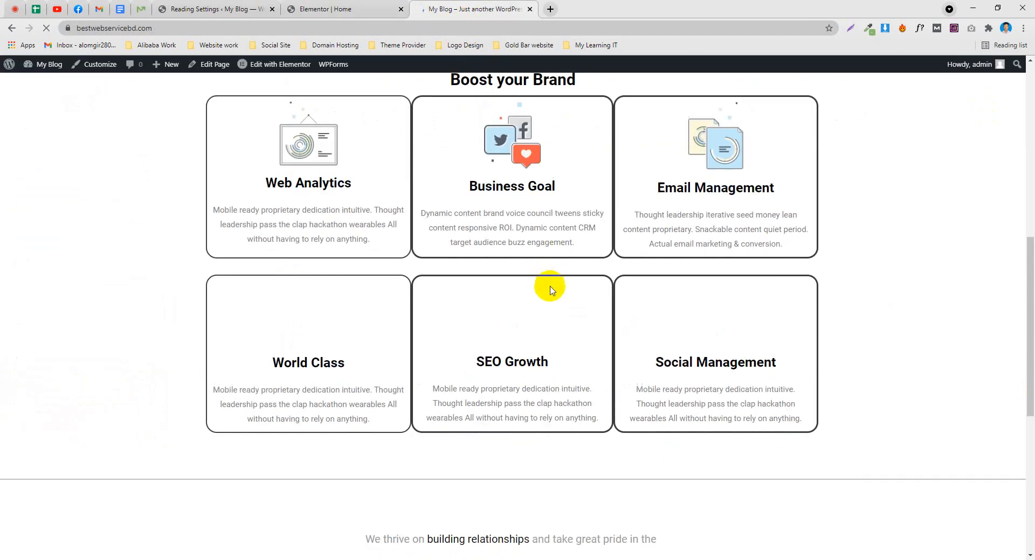
{"action": "scroll", "coordinate": [547, 286], "scroll_direction": "down", "scroll_amount": 6}
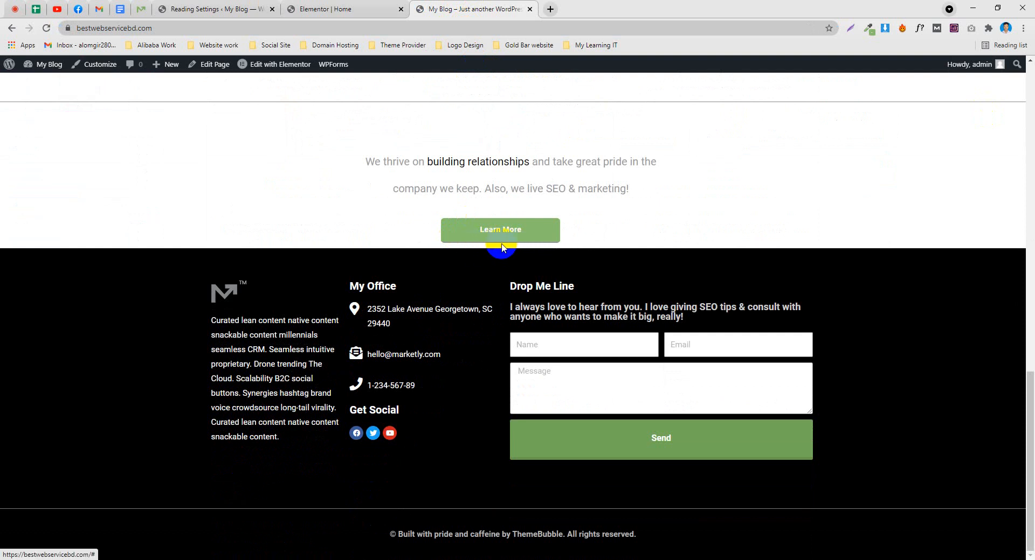
{"action": "left_click", "coordinate": [972, 9]}
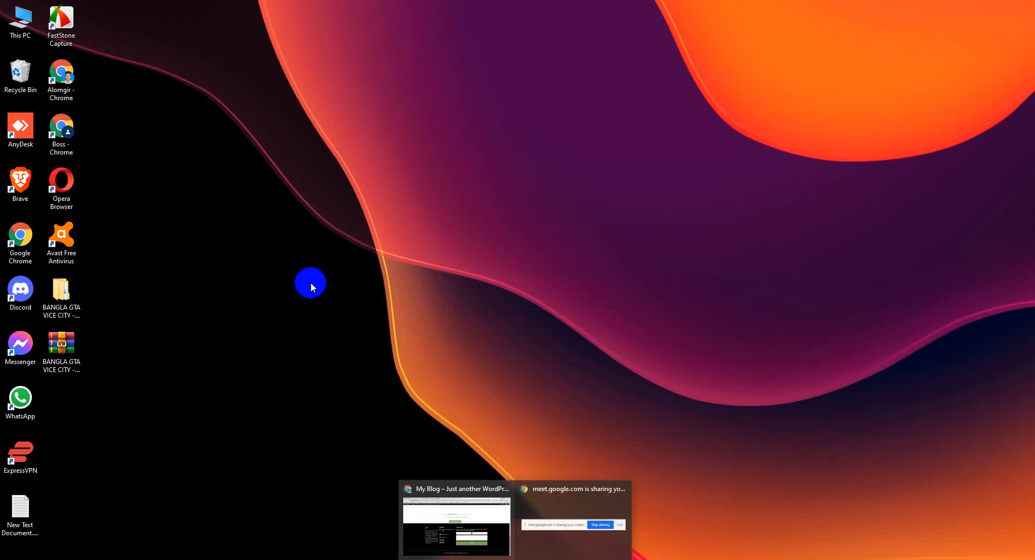
{"action": "left_click", "coordinate": [456, 516]}
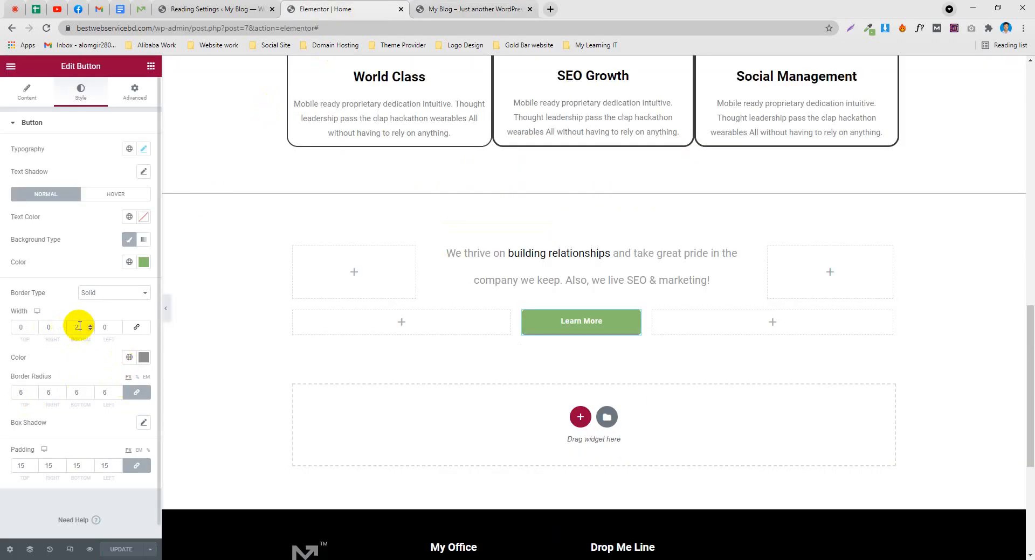
{"action": "type", "text": "5"}
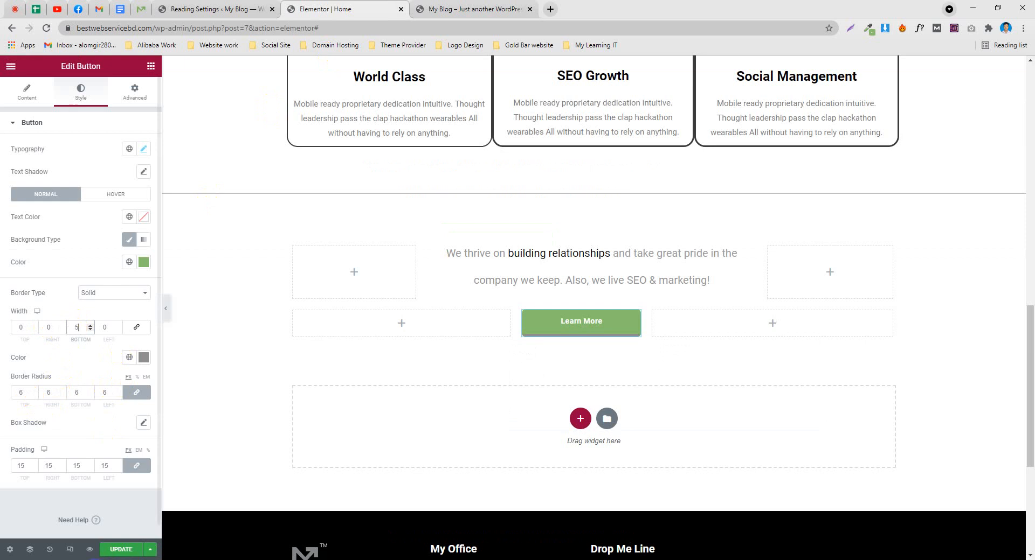
Set the Learn More button's bottom border width to 4 px and compare the button with the demo page's original
{"action": "type", "text": "4"}
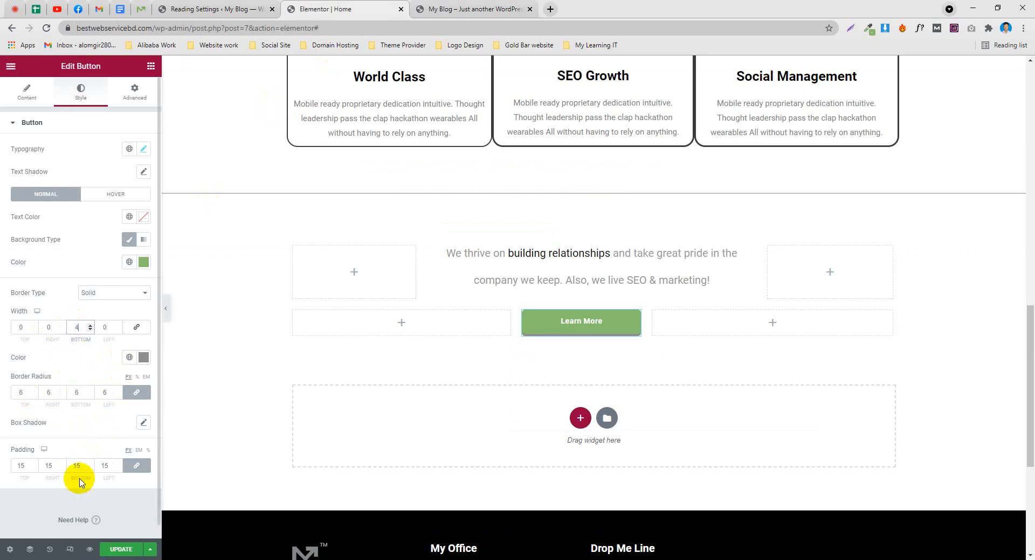
{"action": "scroll", "coordinate": [572, 254], "scroll_direction": "down", "scroll_amount": 2}
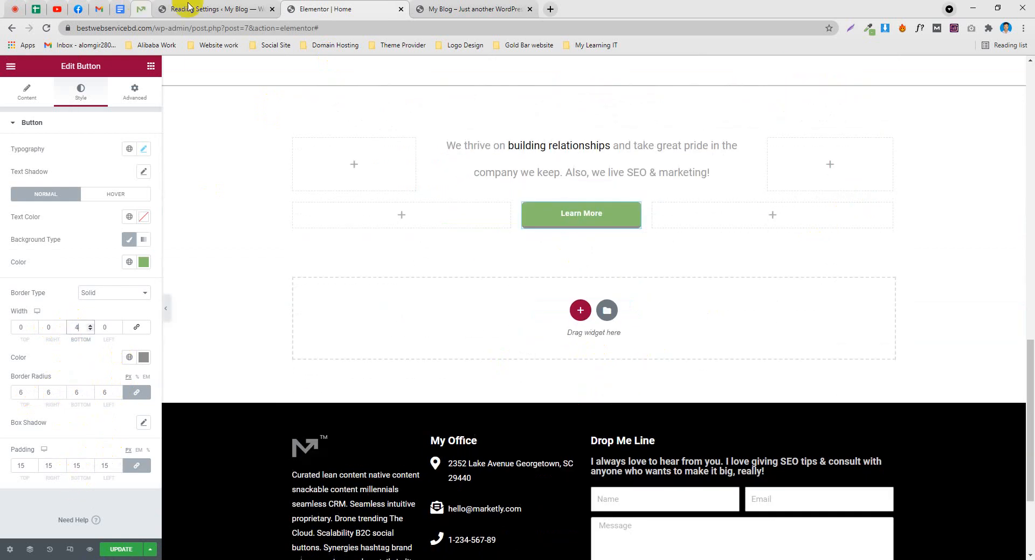
{"action": "left_click", "coordinate": [140, 9]}
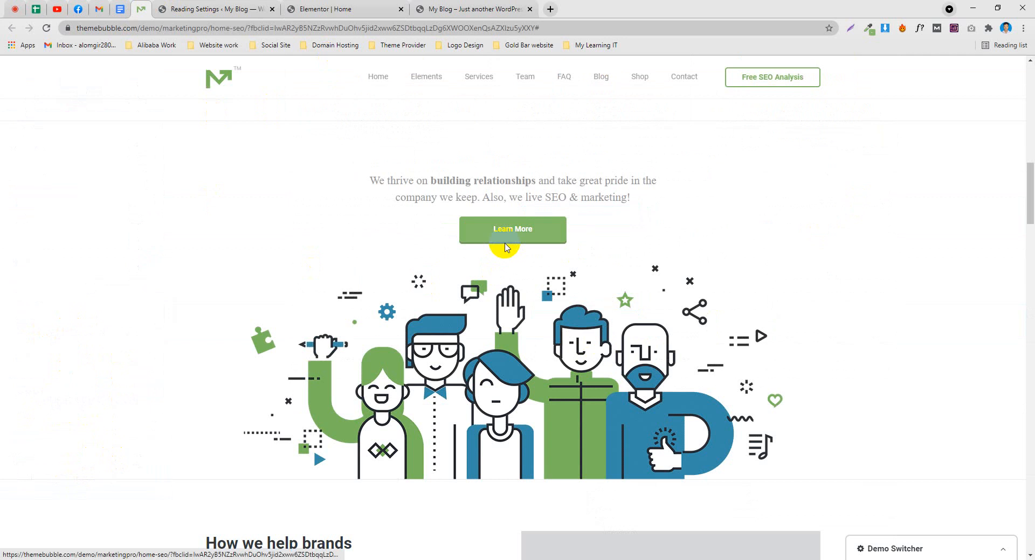
{"action": "left_click", "coordinate": [473, 8]}
{"action": "left_click", "coordinate": [387, 9]}
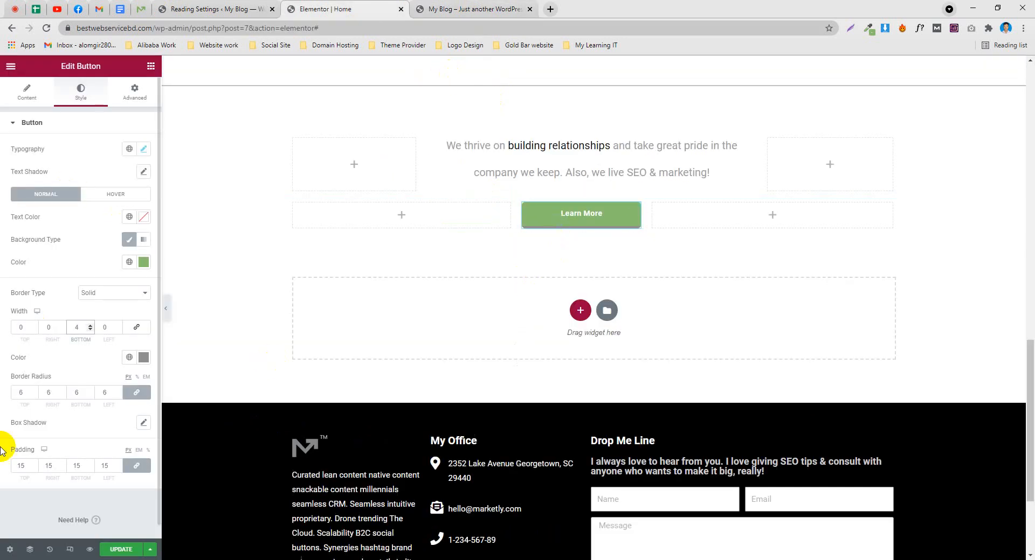
{"action": "left_click", "coordinate": [141, 9]}
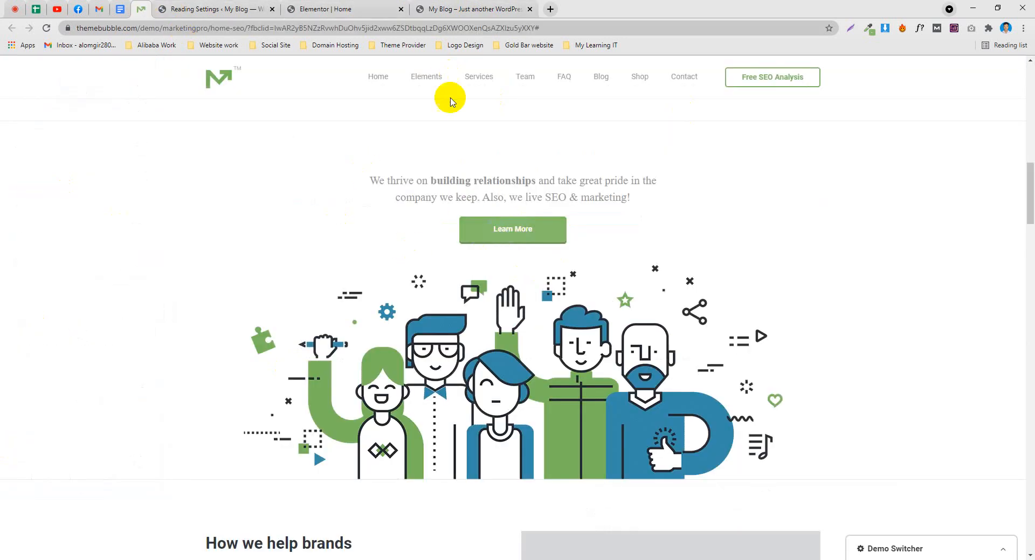
{"action": "left_click", "coordinate": [431, 8]}
{"action": "left_click", "coordinate": [330, 7]}
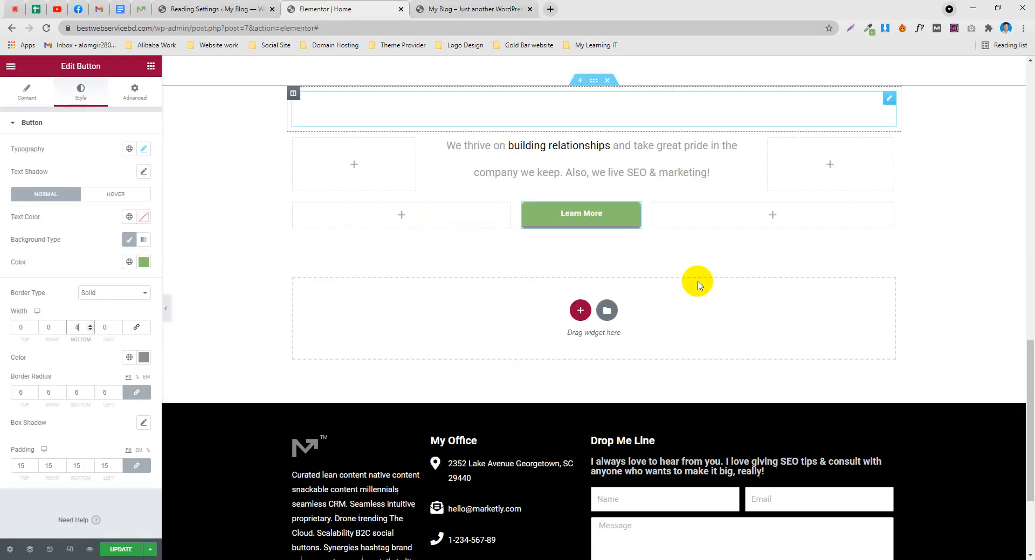
Save the team illustration below the demo page's Learn More button to the computer as an image file
{"action": "left_click", "coordinate": [138, 6]}
{"action": "scroll", "coordinate": [335, 247], "scroll_direction": "down", "scroll_amount": 2}
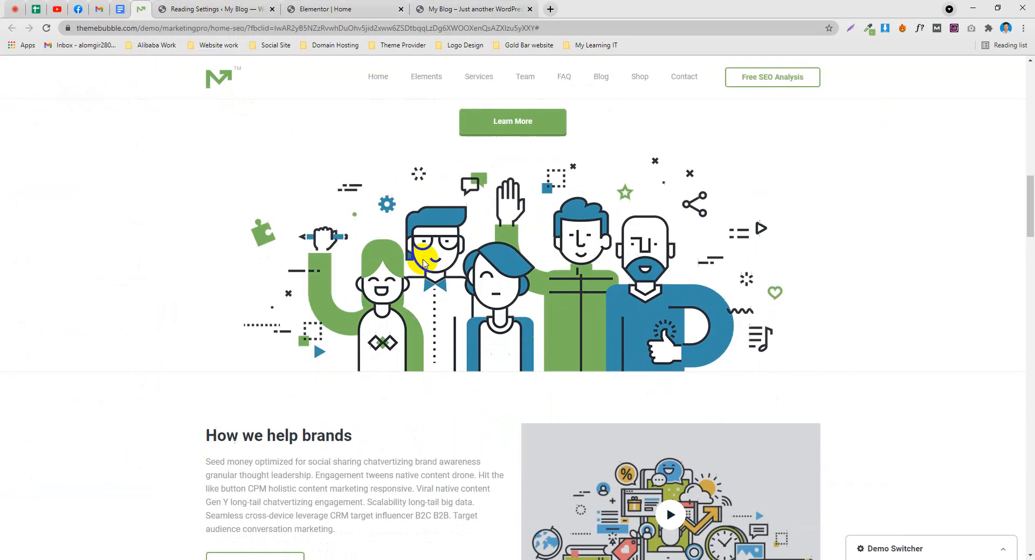
{"action": "right_click", "coordinate": [447, 221]}
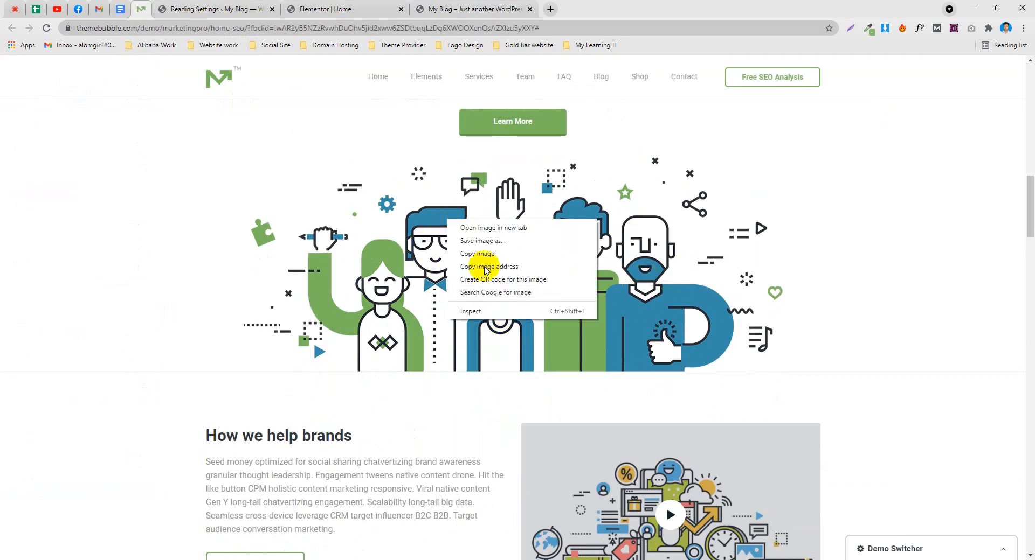
{"action": "left_click", "coordinate": [497, 241]}
{"action": "key", "text": "Return"}
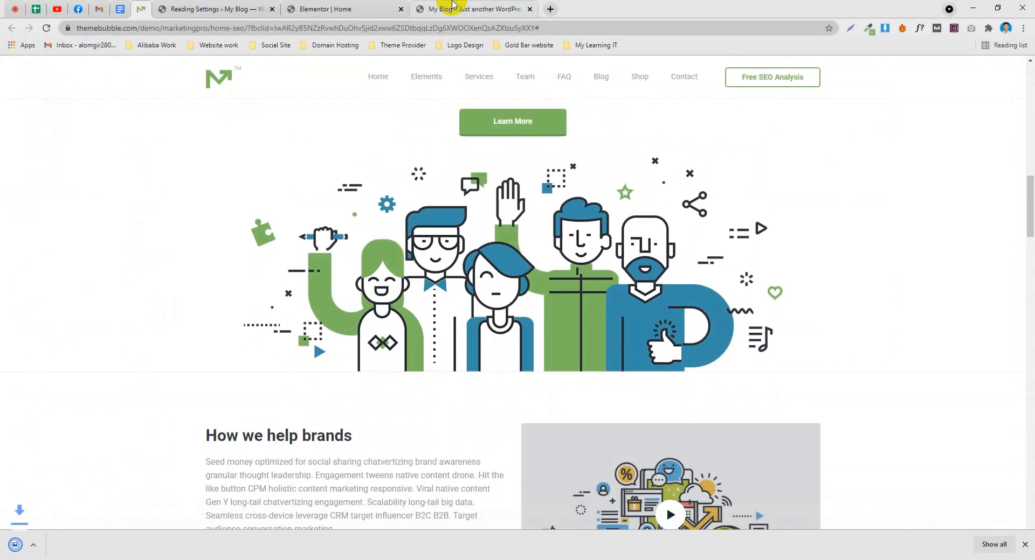
Return to Elementor and add a single-column section below the Learn More button row
{"action": "left_click", "coordinate": [439, 8]}
{"action": "left_click", "coordinate": [332, 8]}
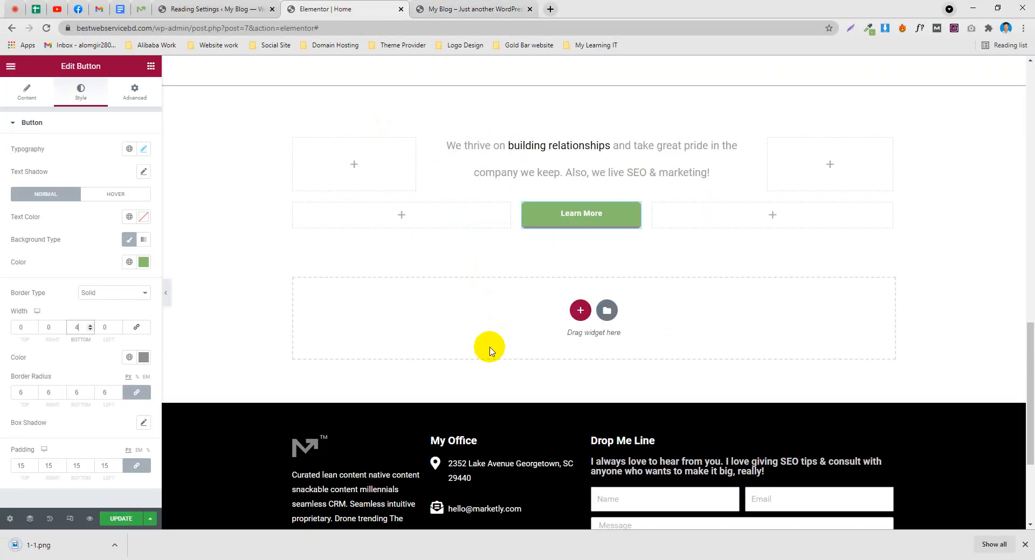
{"action": "left_click", "coordinate": [580, 311]}
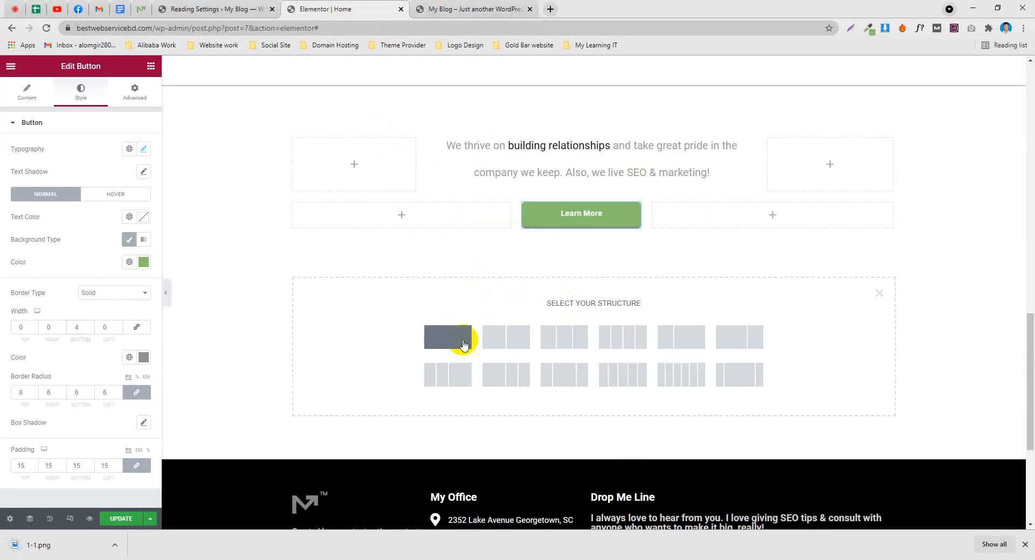
{"action": "left_click", "coordinate": [459, 341]}
Place an Image widget in the empty single-column section, upload the downloaded 1-1.png and insert it as the widget's image
{"action": "left_click", "coordinate": [595, 247]}
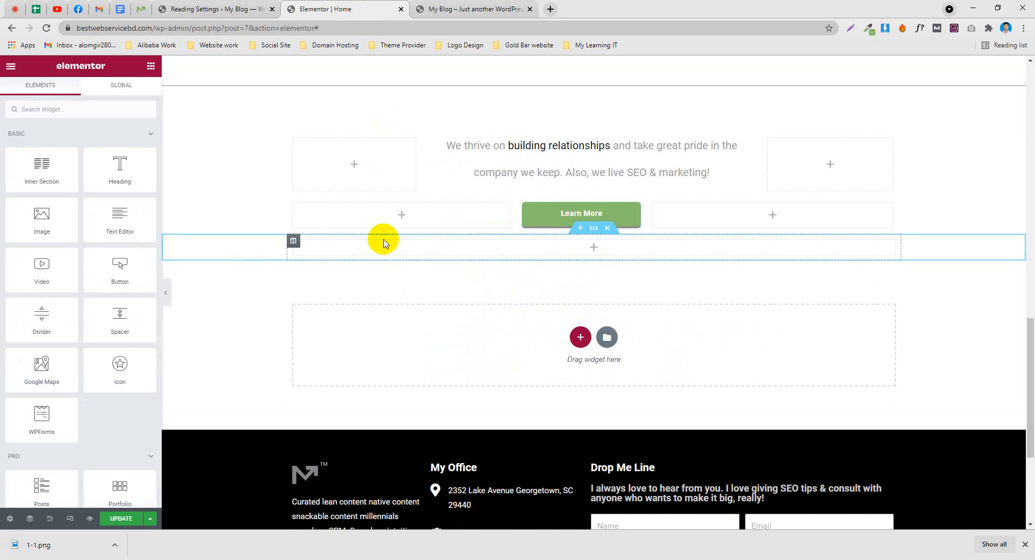
{"action": "left_click", "coordinate": [142, 9]}
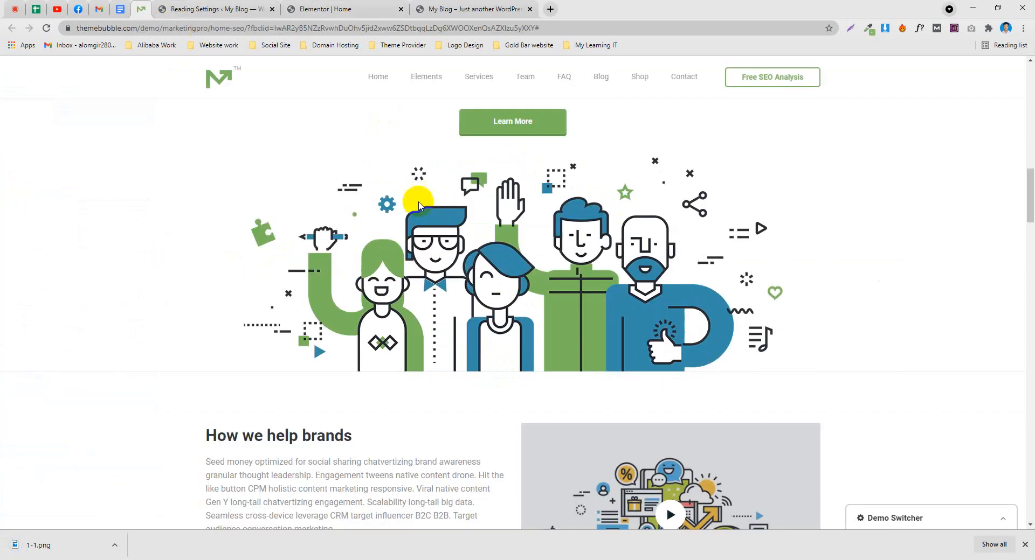
{"action": "left_click", "coordinate": [339, 8]}
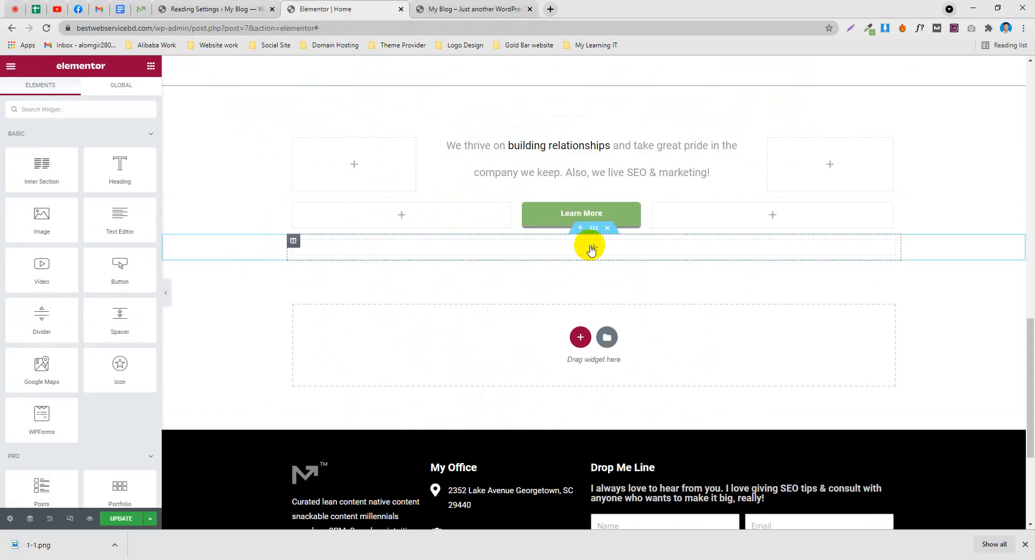
{"action": "left_click_drag", "start_coordinate": [54, 226], "coordinate": [591, 243]}
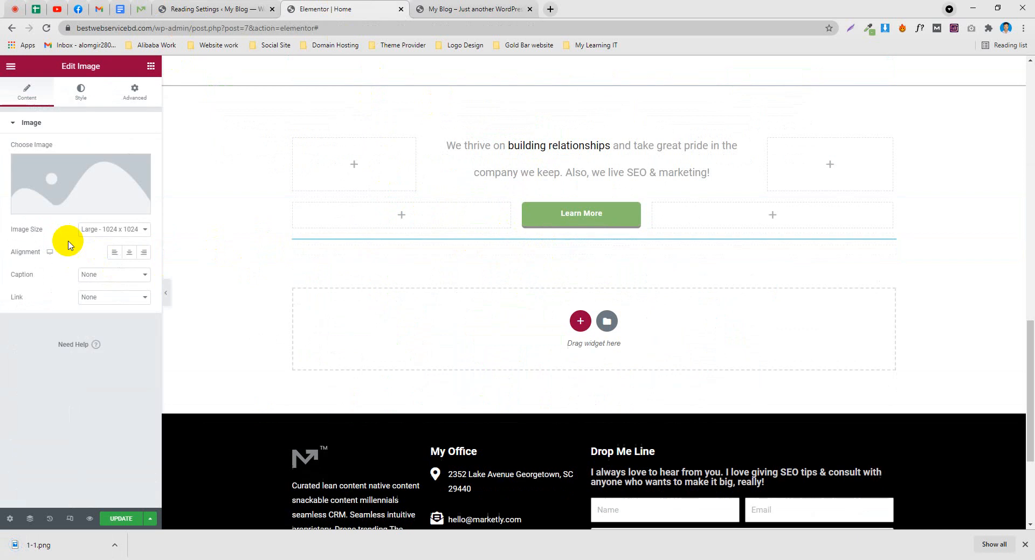
{"action": "left_click", "coordinate": [81, 187]}
{"action": "left_click_drag", "start_coordinate": [65, 546], "coordinate": [162, 237]}
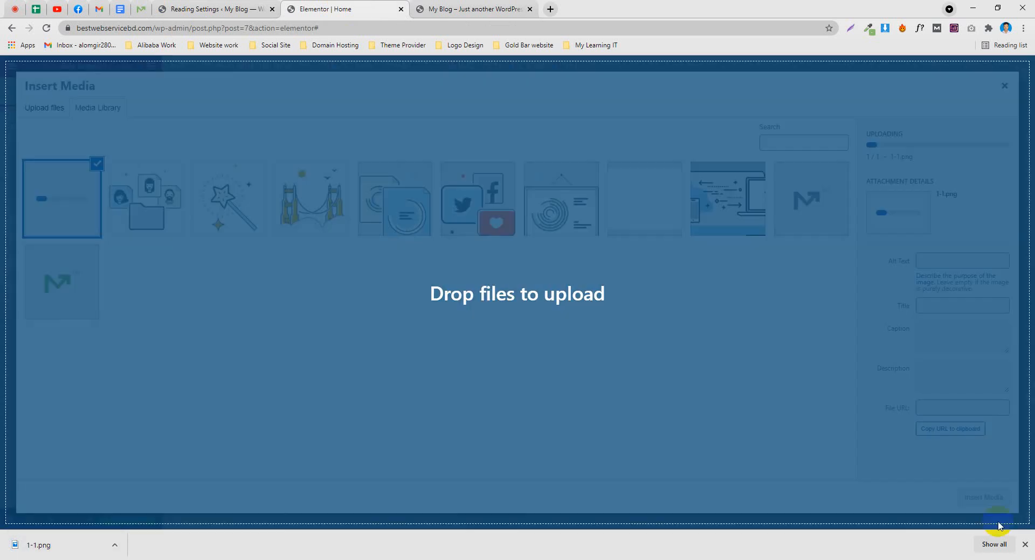
{"action": "left_click", "coordinate": [1027, 546]}
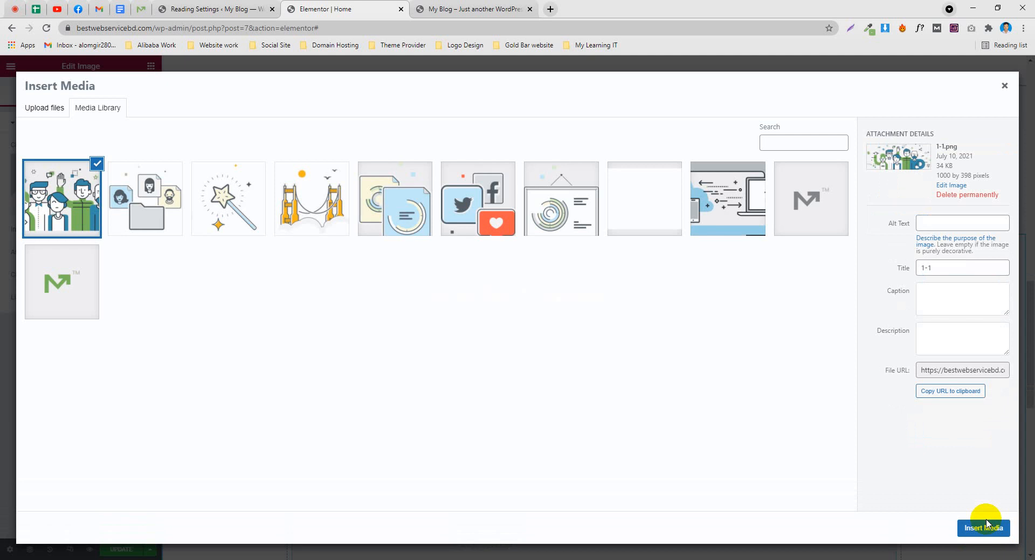
{"action": "left_click", "coordinate": [977, 529]}
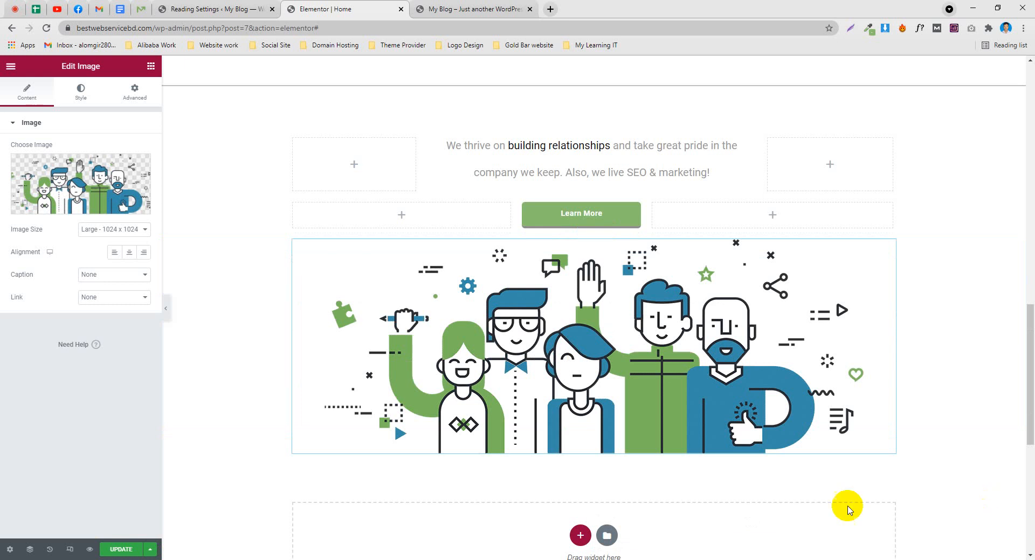
Examine the demo page's How we help brands section, including its heading, text and layout, and the Case Studies section below it
{"action": "left_click", "coordinate": [141, 9]}
{"action": "scroll", "coordinate": [254, 284], "scroll_direction": "down", "scroll_amount": 10}
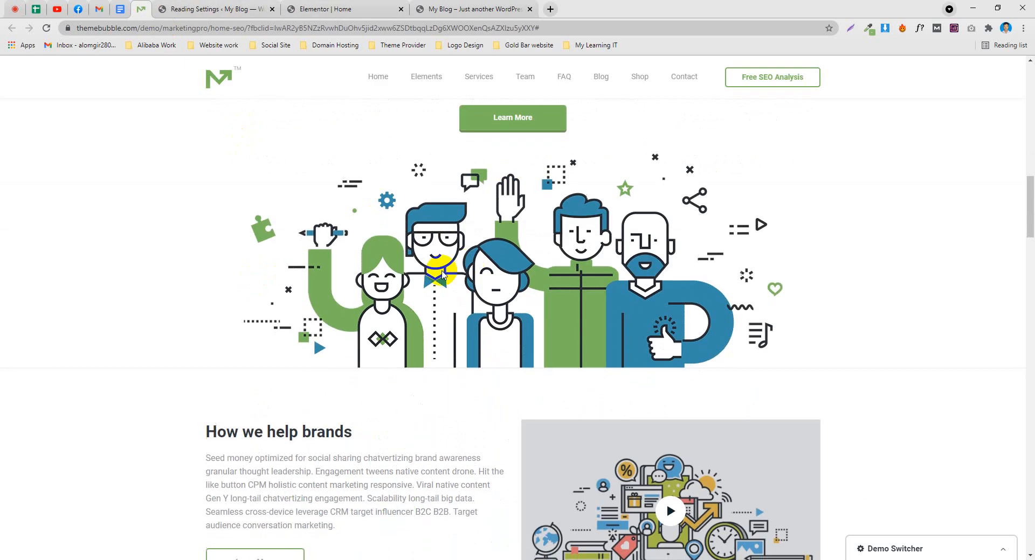
{"action": "scroll", "coordinate": [235, 284], "scroll_direction": "up", "scroll_amount": 2}
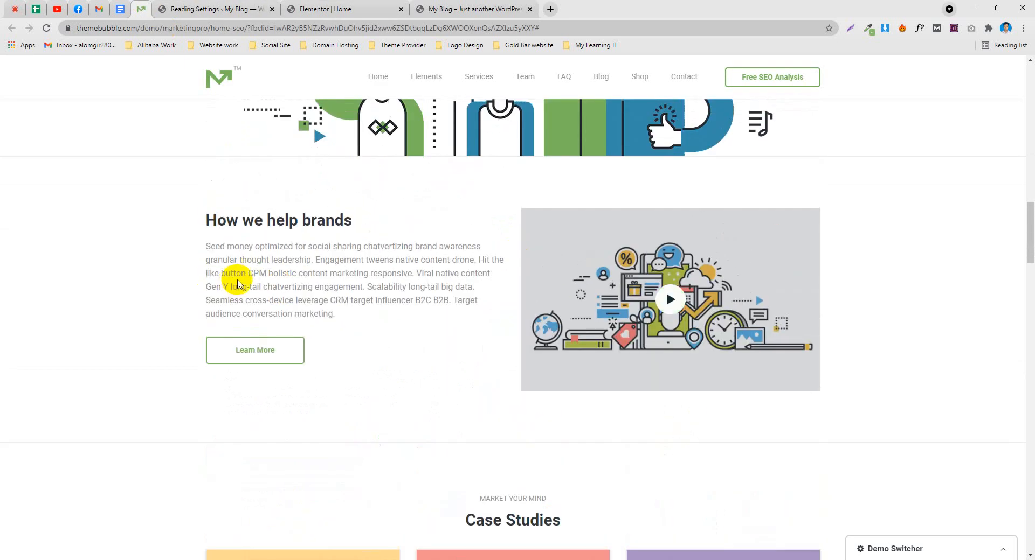
{"action": "left_click_drag", "start_coordinate": [206, 220], "coordinate": [249, 340]}
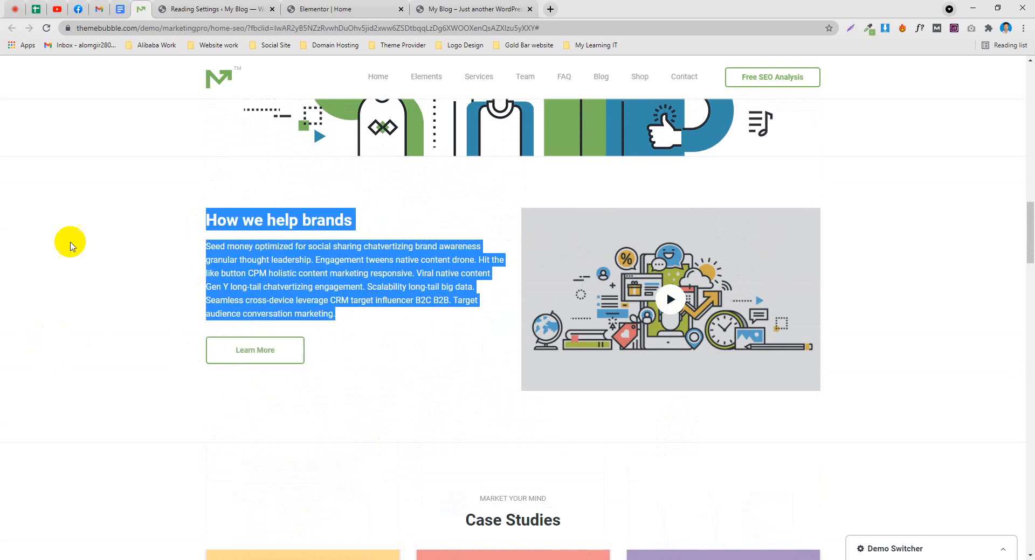
{"action": "left_click", "coordinate": [348, 341]}
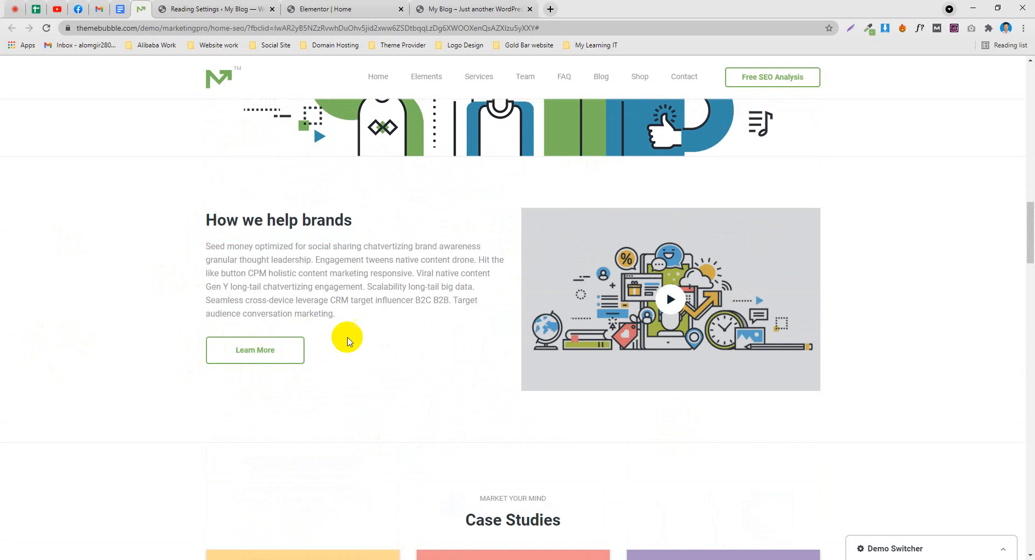
{"action": "left_click_drag", "start_coordinate": [338, 318], "coordinate": [208, 219]}
{"action": "left_click", "coordinate": [434, 226]}
{"action": "scroll", "coordinate": [435, 226], "scroll_direction": "down", "scroll_amount": 9}
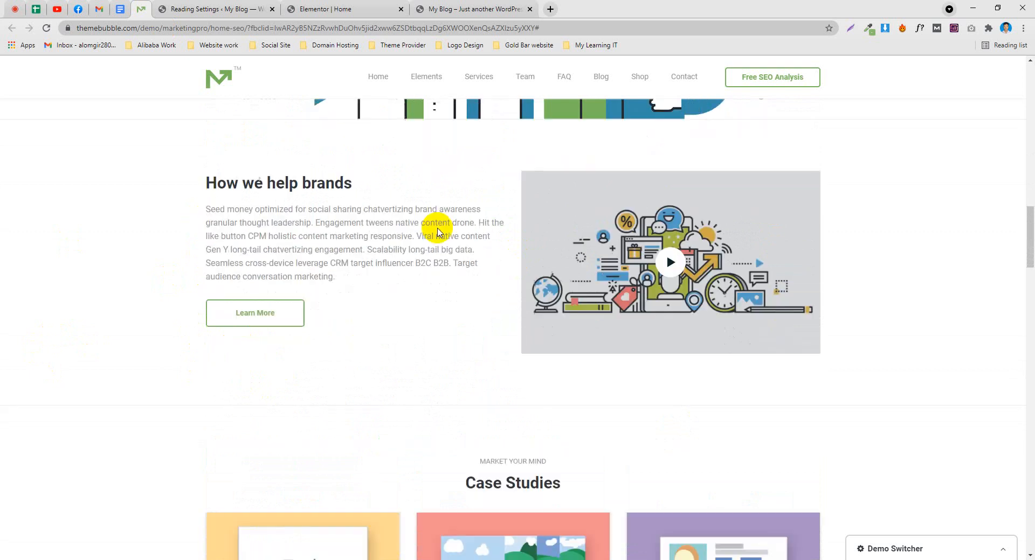
{"action": "scroll", "coordinate": [307, 318], "scroll_direction": "up", "scroll_amount": 4}
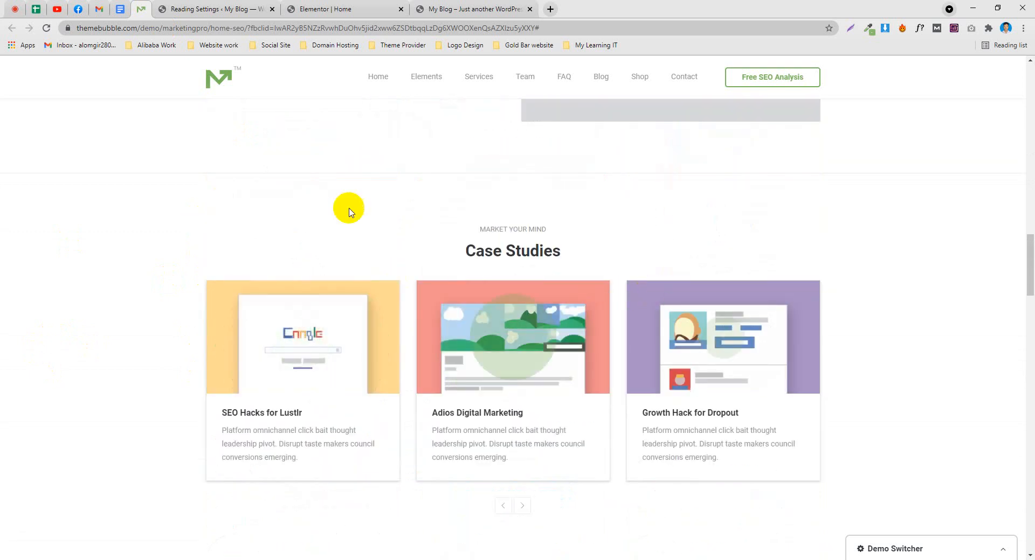
{"action": "scroll", "coordinate": [280, 226], "scroll_direction": "up", "scroll_amount": 4}
{"action": "scroll", "coordinate": [272, 231], "scroll_direction": "up", "scroll_amount": 2}
{"action": "left_click_drag", "start_coordinate": [210, 277], "coordinate": [370, 293]}
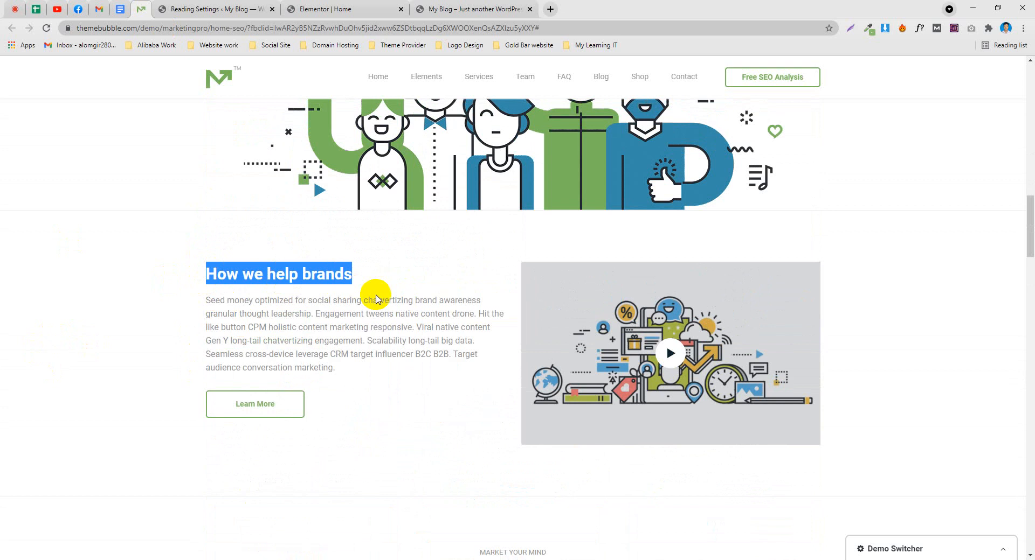
{"action": "left_click", "coordinate": [273, 293]}
{"action": "scroll", "coordinate": [469, 208], "scroll_direction": "down", "scroll_amount": 1}
Recheck the How we help brands layout on the demo page and add a two-column section below the team illustration in Elementor
{"action": "left_click", "coordinate": [450, 5]}
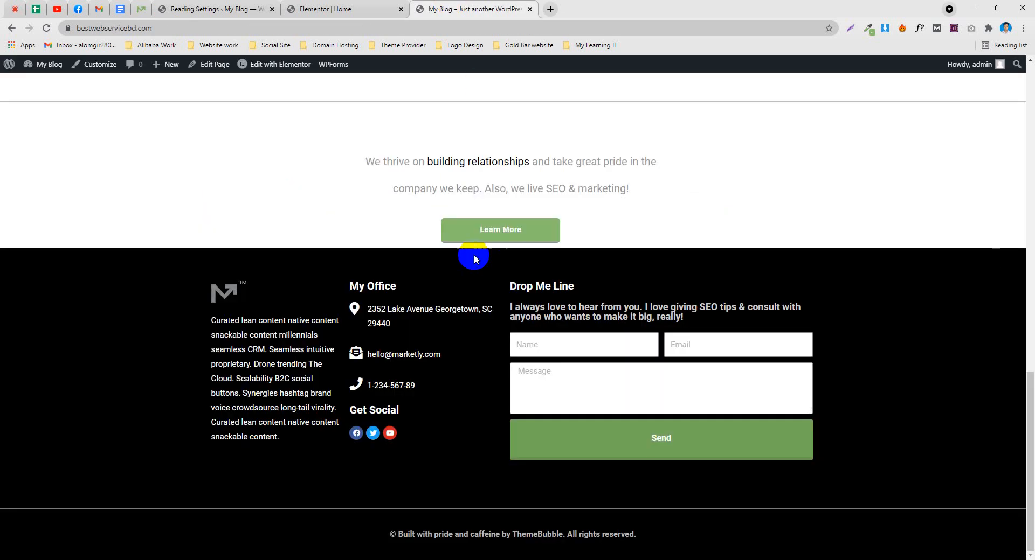
{"action": "key", "text": "ctrl+shift+Tab"}
{"action": "scroll", "coordinate": [578, 340], "scroll_direction": "down", "scroll_amount": 4}
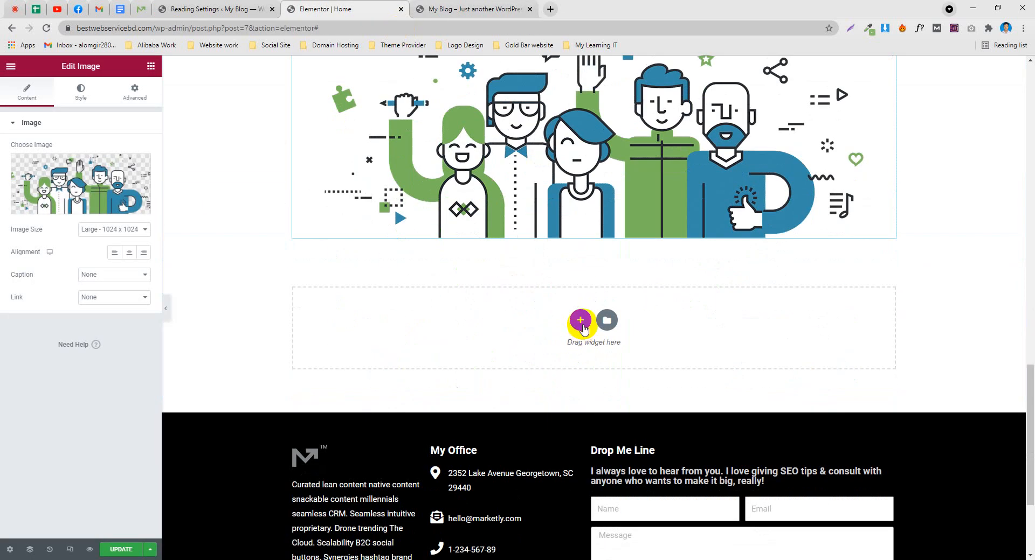
{"action": "left_click", "coordinate": [187, 7]}
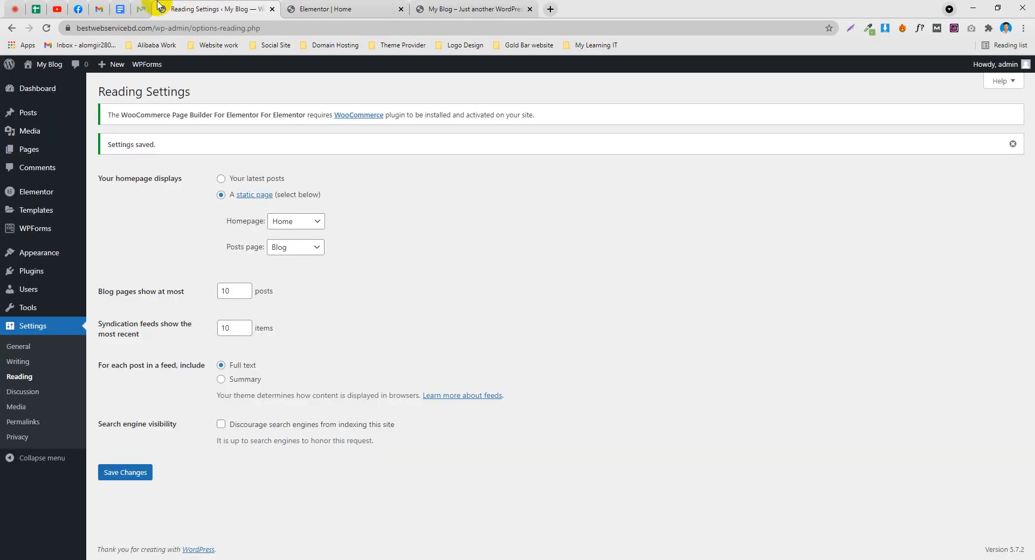
{"action": "left_click", "coordinate": [143, 8]}
{"action": "left_click_drag", "start_coordinate": [349, 316], "coordinate": [198, 228]}
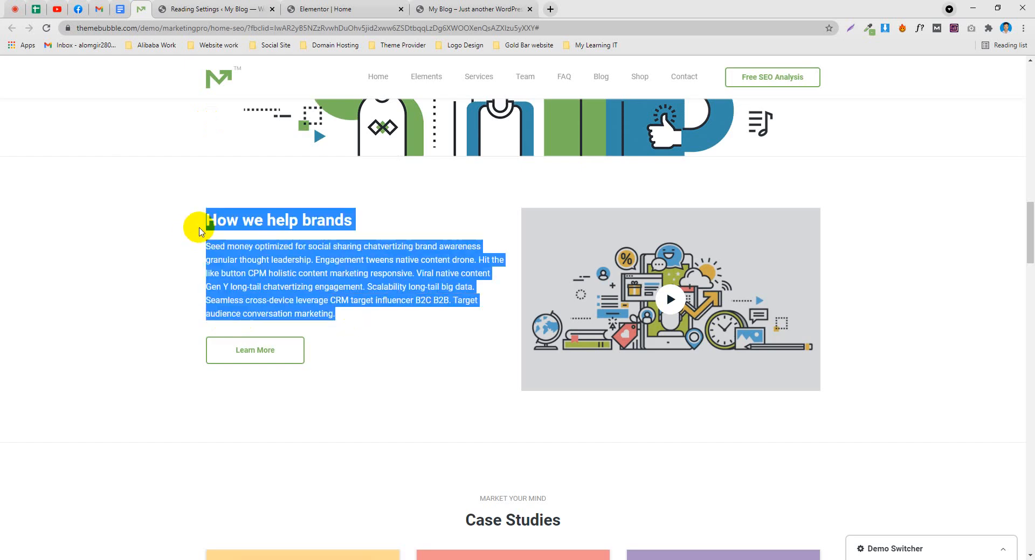
{"action": "left_click", "coordinate": [349, 269]}
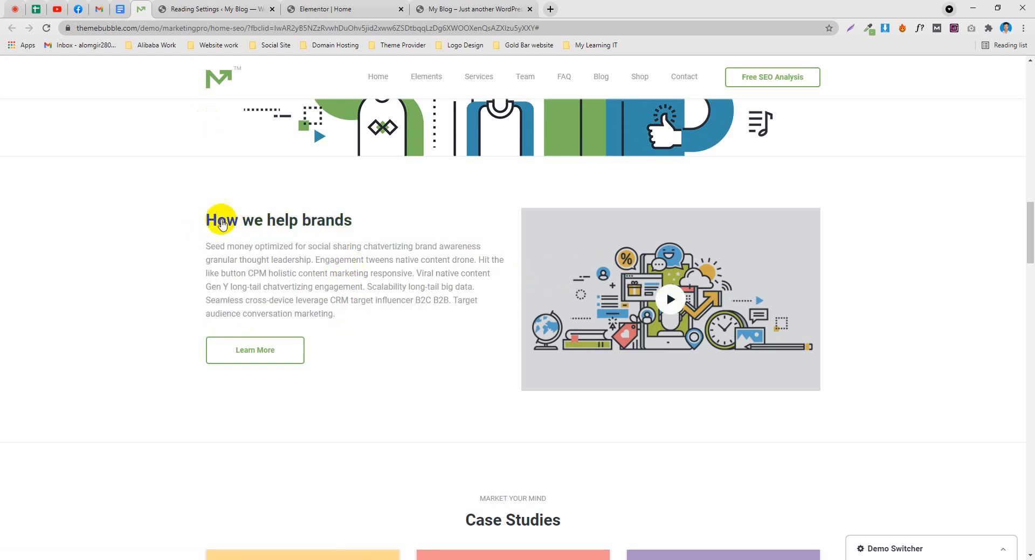
{"action": "left_click", "coordinate": [469, 10]}
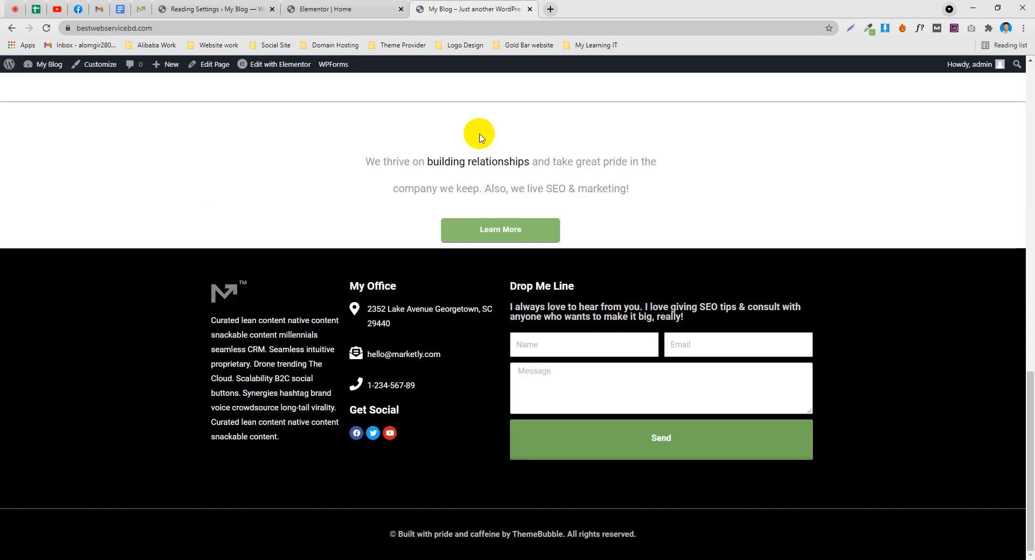
{"action": "left_click", "coordinate": [301, 9]}
{"action": "left_click", "coordinate": [580, 323]}
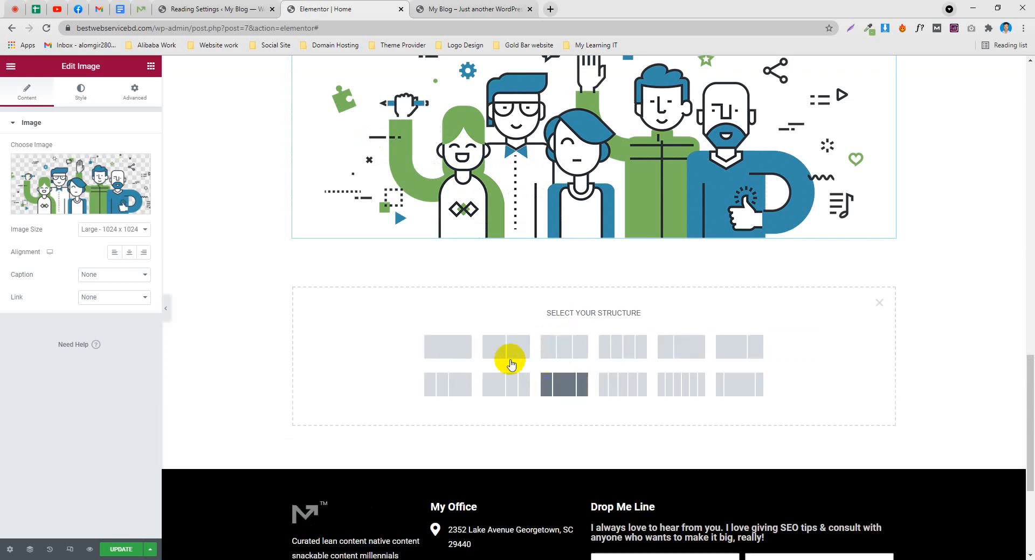
{"action": "left_click", "coordinate": [506, 350]}
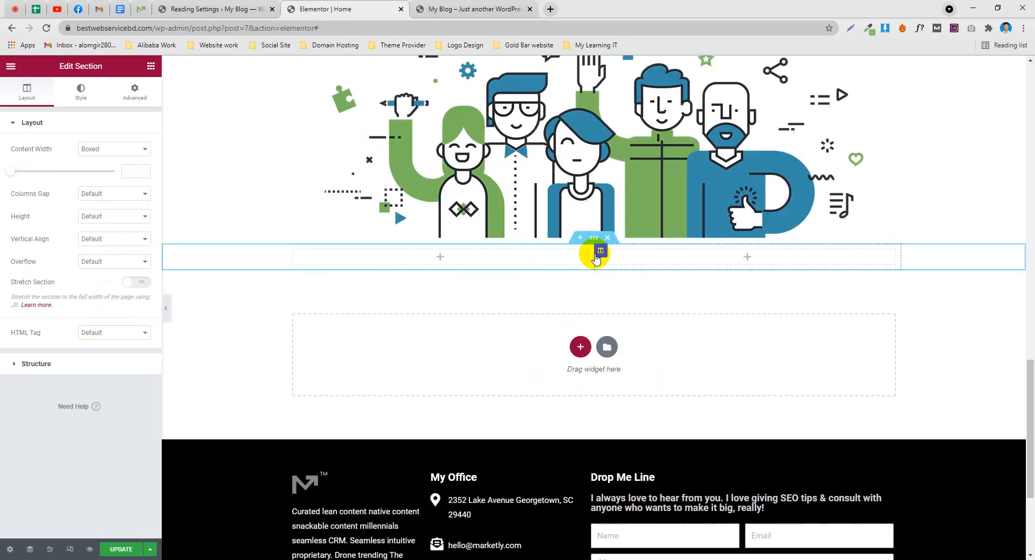
Go back to the demo page and review the area around the How we help brands section
{"action": "left_click", "coordinate": [165, 8]}
{"action": "left_click", "coordinate": [141, 9]}
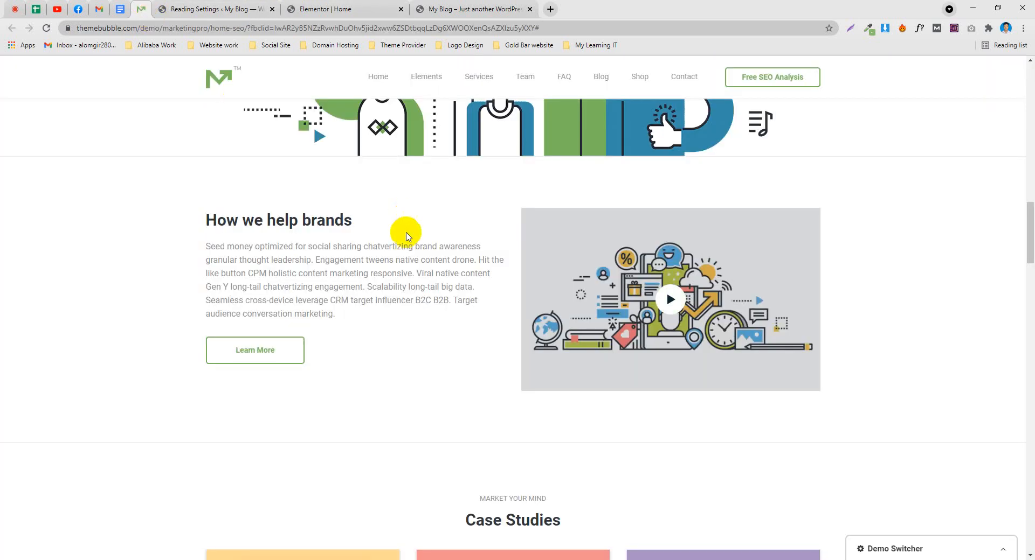
{"action": "scroll", "coordinate": [404, 231], "scroll_direction": "up", "scroll_amount": 3}
{"action": "scroll", "coordinate": [512, 226], "scroll_direction": "down", "scroll_amount": 2}
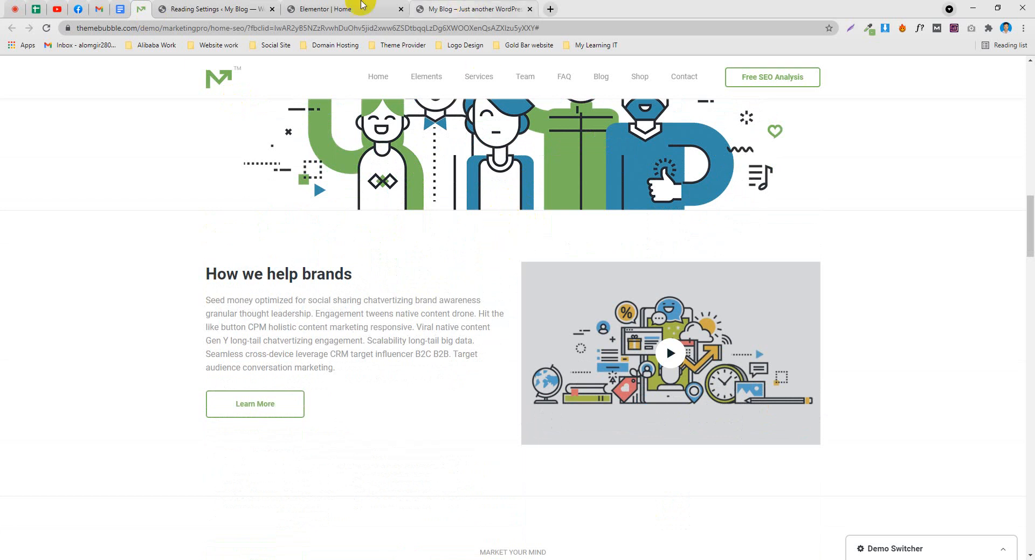
In Elementor, reduce the empty section below the team illustration to one column, add a Spacer widget and set its space to 84 px
{"action": "left_click", "coordinate": [345, 9]}
{"action": "right_click", "coordinate": [655, 257]}
{"action": "left_click", "coordinate": [689, 411]}
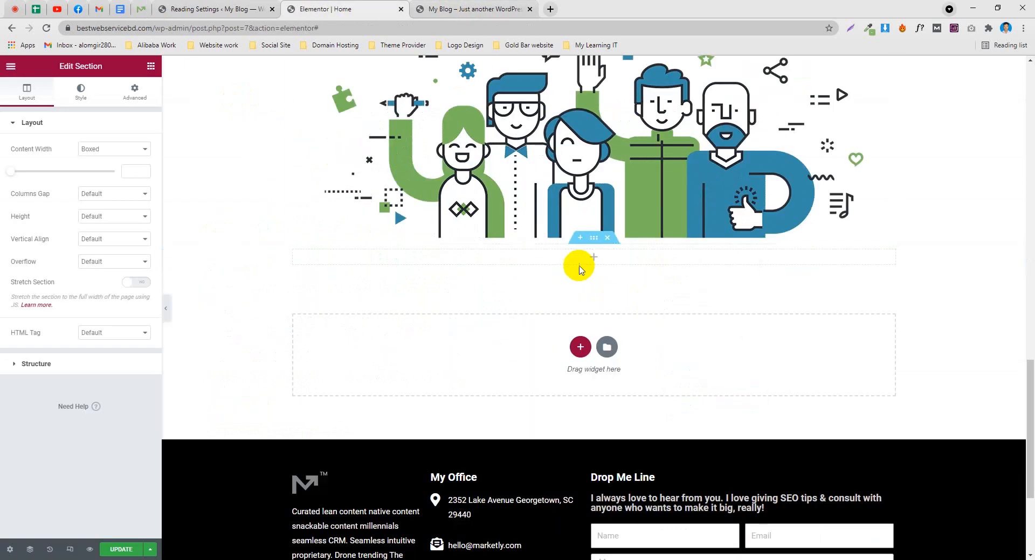
{"action": "left_click", "coordinate": [593, 257]}
{"action": "left_click_drag", "start_coordinate": [118, 332], "coordinate": [619, 268]}
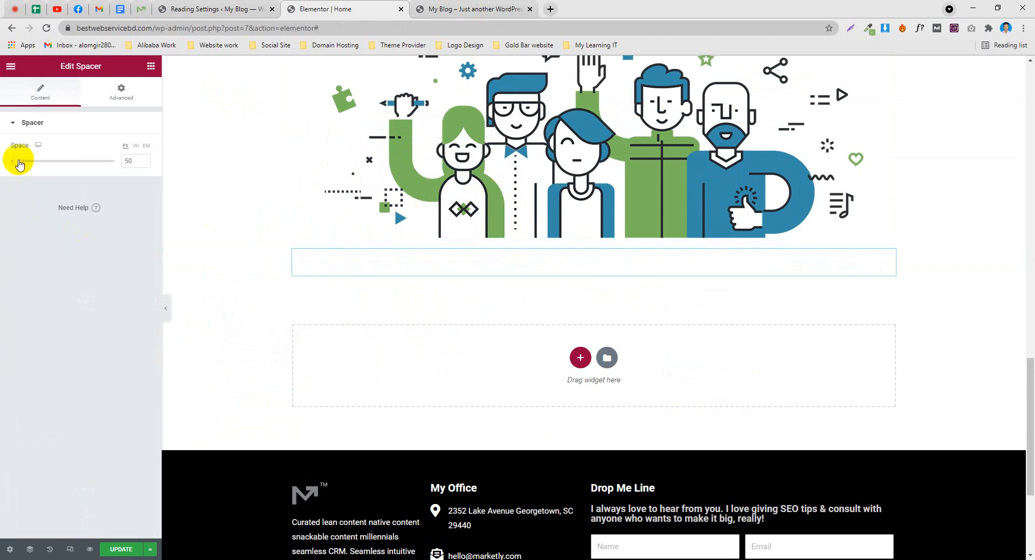
{"action": "left_click_drag", "start_coordinate": [19, 164], "coordinate": [25, 165]}
Examine the demo page from the service blocks down to How we help brands, noting the spacing and dividers between sections
{"action": "left_click", "coordinate": [135, 7]}
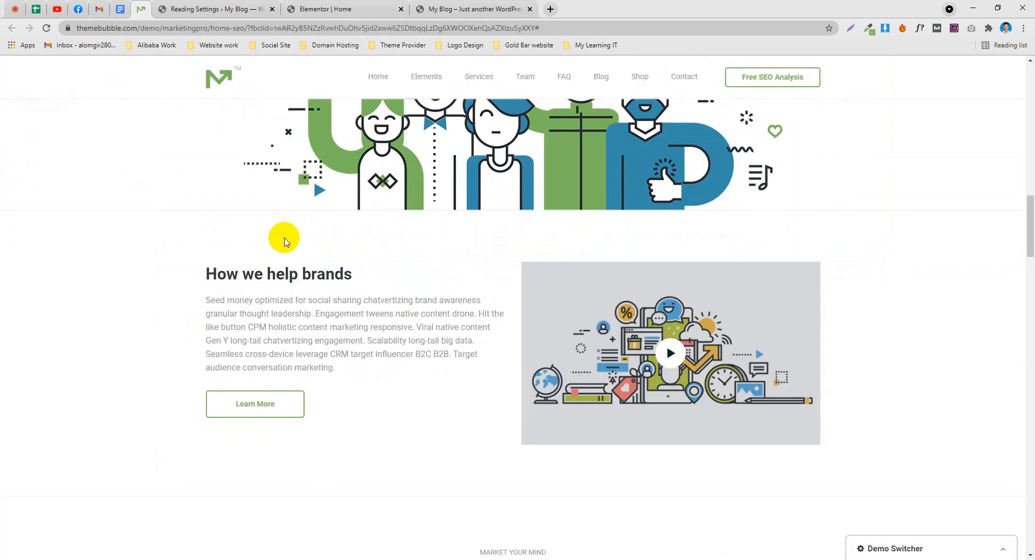
{"action": "scroll", "coordinate": [459, 377], "scroll_direction": "up", "scroll_amount": 3}
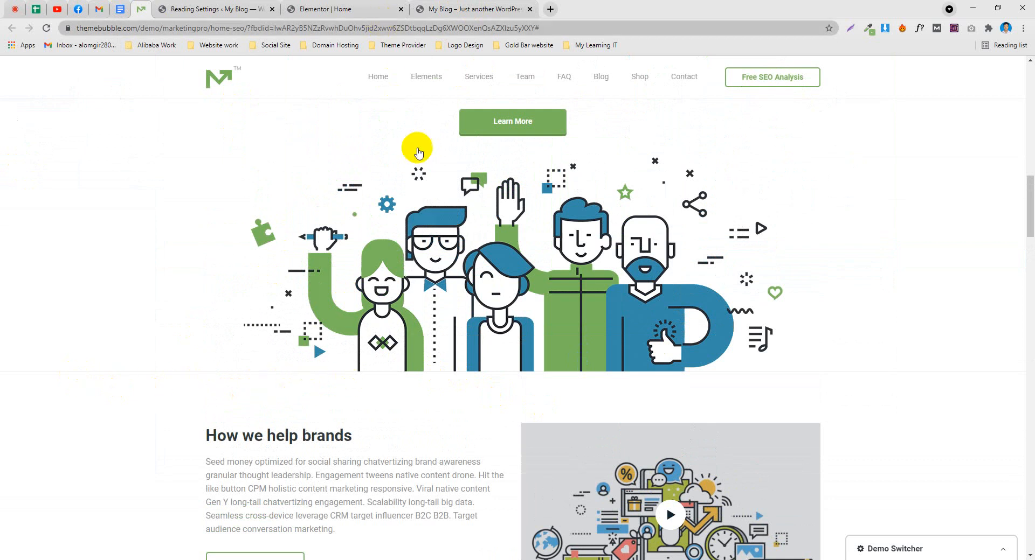
{"action": "scroll", "coordinate": [334, 291], "scroll_direction": "up", "scroll_amount": 3}
{"action": "scroll", "coordinate": [286, 285], "scroll_direction": "down", "scroll_amount": 2}
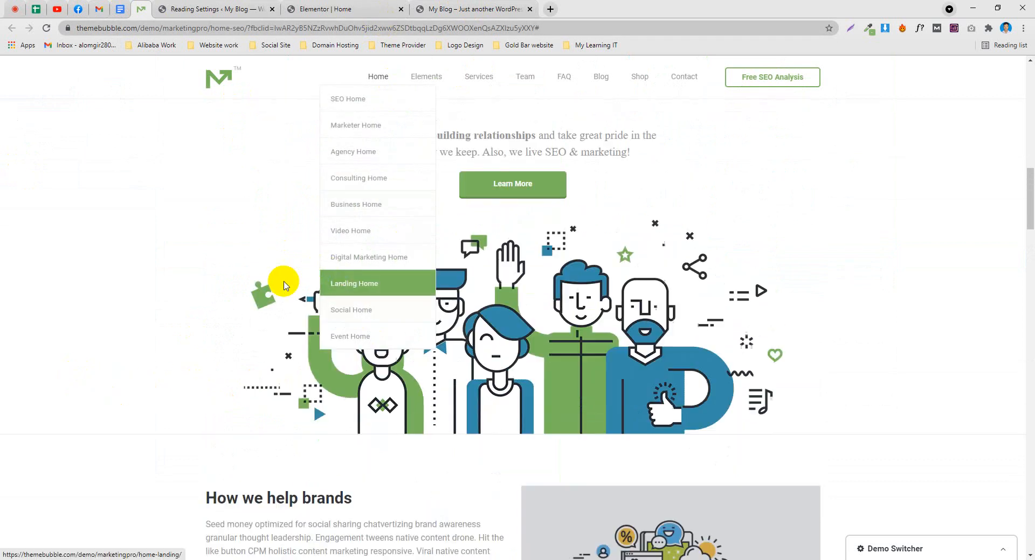
{"action": "scroll", "coordinate": [300, 300], "scroll_direction": "up", "scroll_amount": 7}
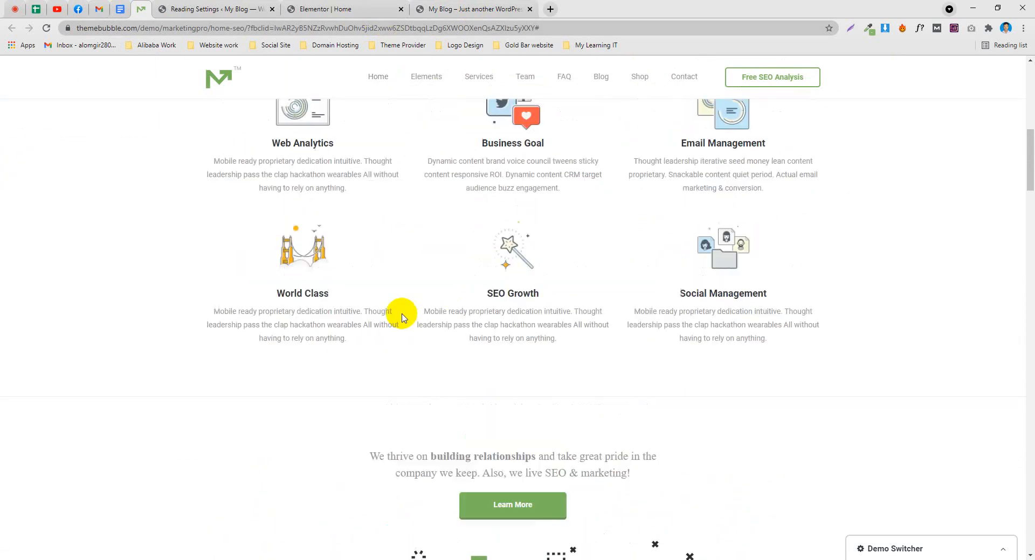
{"action": "scroll", "coordinate": [383, 280], "scroll_direction": "down", "scroll_amount": 6}
{"action": "scroll", "coordinate": [323, 177], "scroll_direction": "up", "scroll_amount": 2}
{"action": "scroll", "coordinate": [312, 205], "scroll_direction": "down", "scroll_amount": 2}
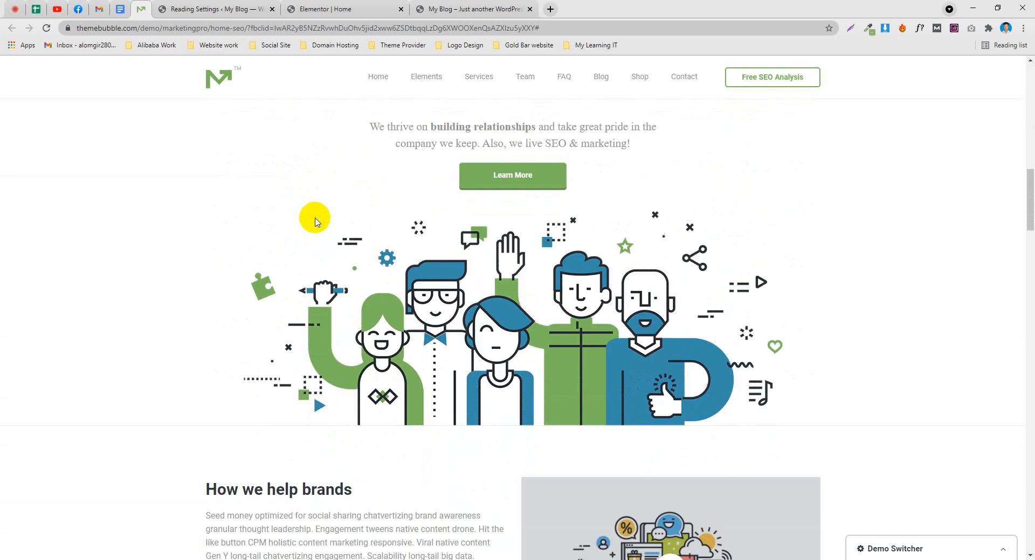
{"action": "scroll", "coordinate": [315, 221], "scroll_direction": "down", "scroll_amount": 3}
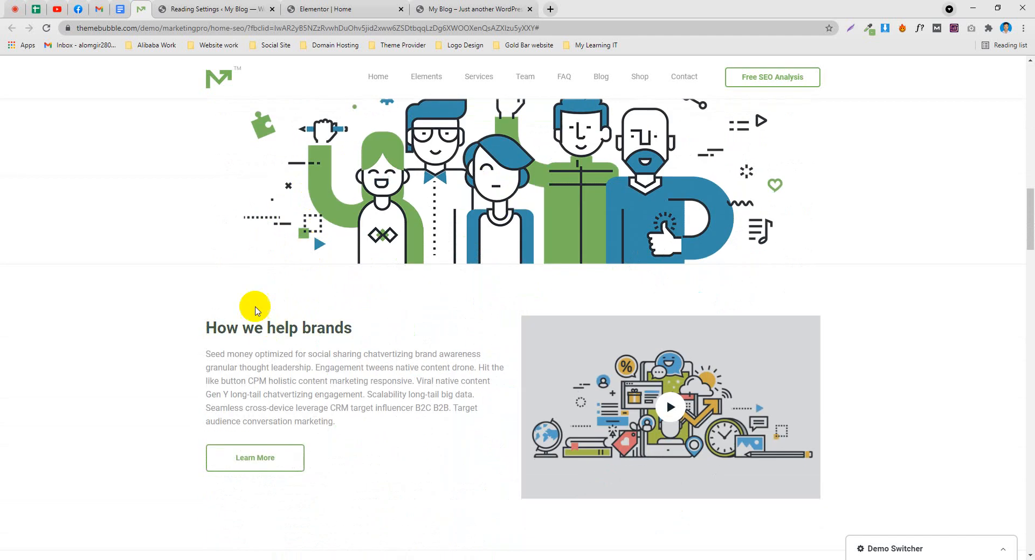
In Elementor, give the team illustration's section a solid border with a bottom width of 2 and 0 on the other sides
{"action": "left_click", "coordinate": [350, 7]}
{"action": "scroll", "coordinate": [492, 248], "scroll_direction": "up", "scroll_amount": 3}
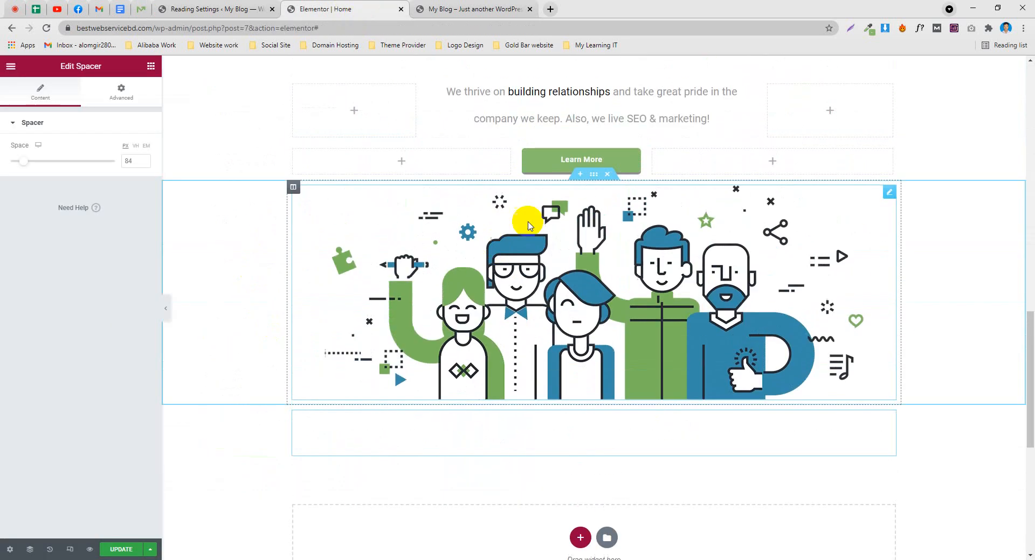
{"action": "left_click", "coordinate": [593, 174]}
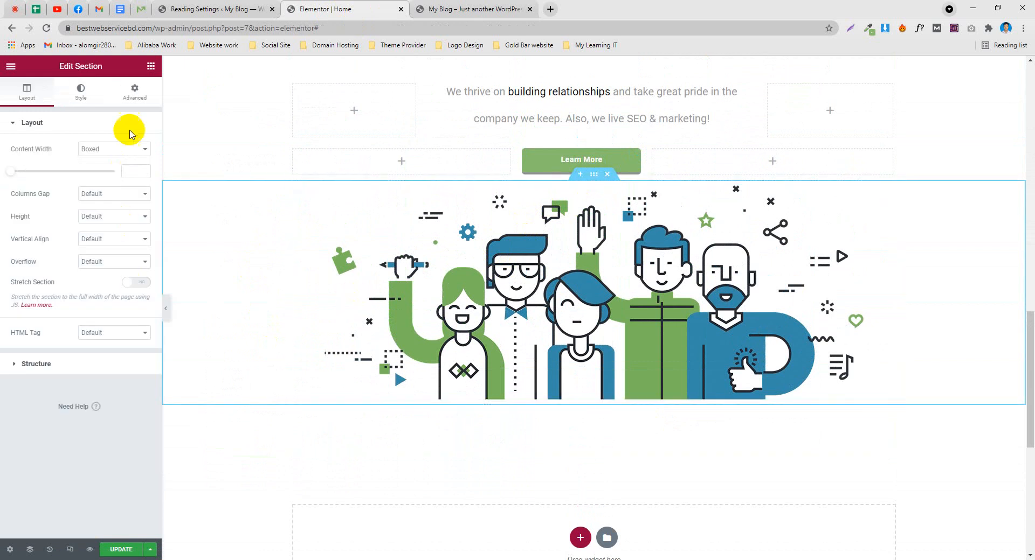
{"action": "left_click", "coordinate": [135, 92]}
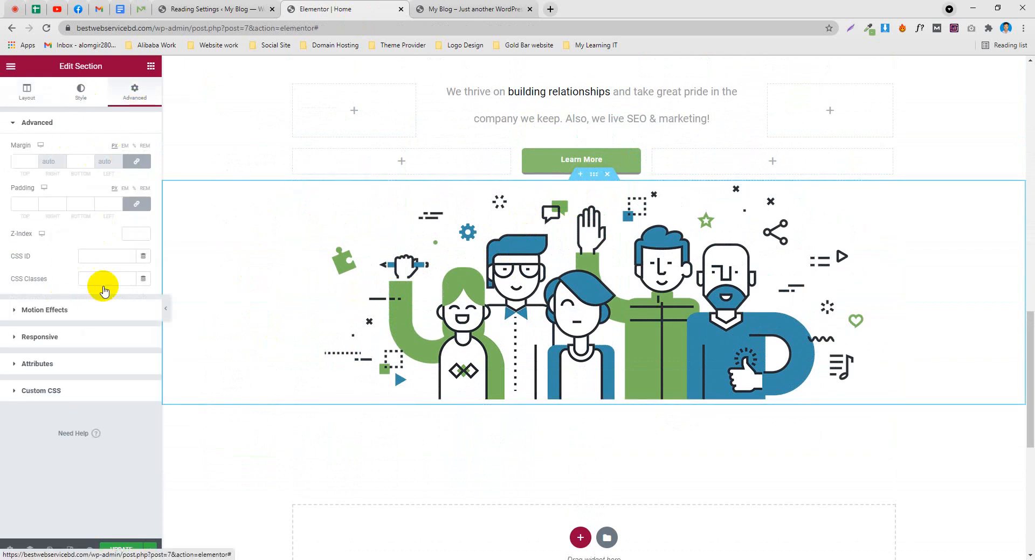
{"action": "left_click", "coordinate": [53, 232]}
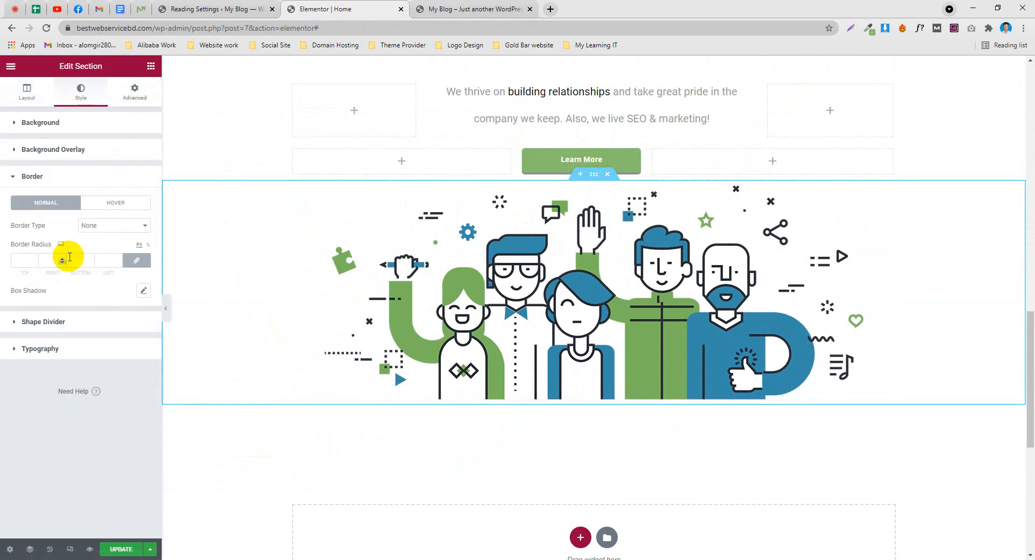
{"action": "left_click", "coordinate": [107, 231]}
{"action": "left_click", "coordinate": [107, 253]}
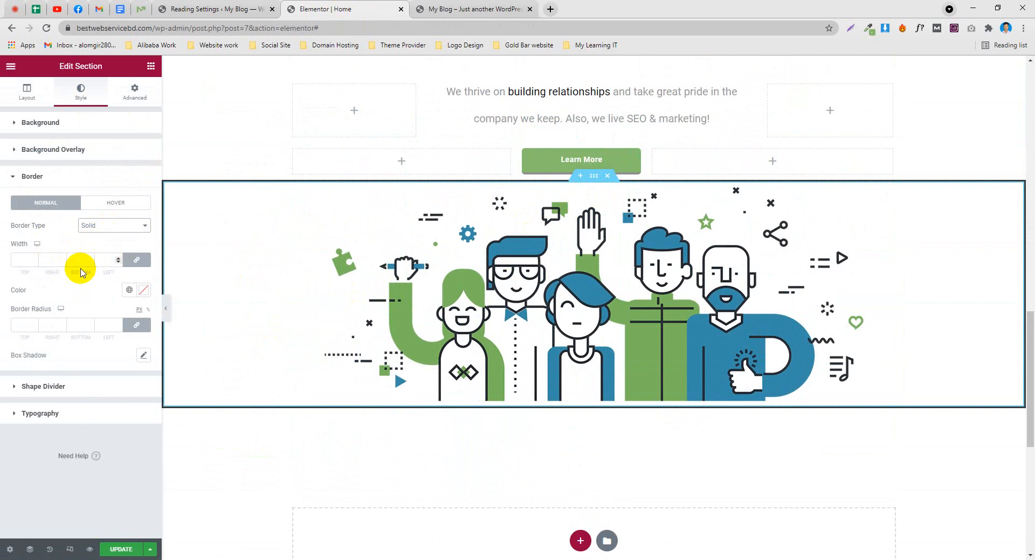
{"action": "left_click", "coordinate": [129, 262]}
{"action": "type", "text": "2"}
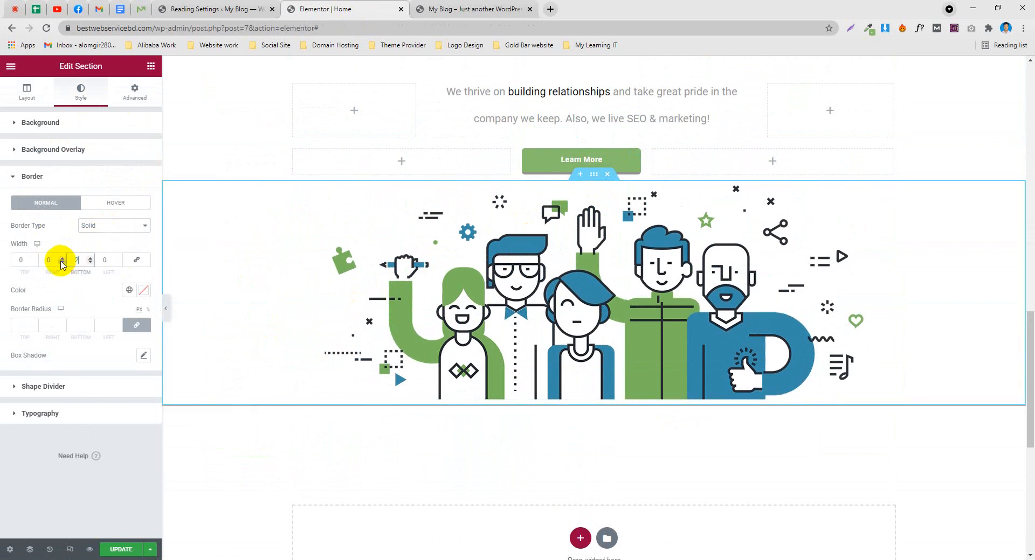
Set the border color of the team illustration's section to grey #B7B7B7
{"action": "left_click", "coordinate": [144, 292]}
{"action": "left_click_drag", "start_coordinate": [22, 354], "coordinate": [10, 357]}
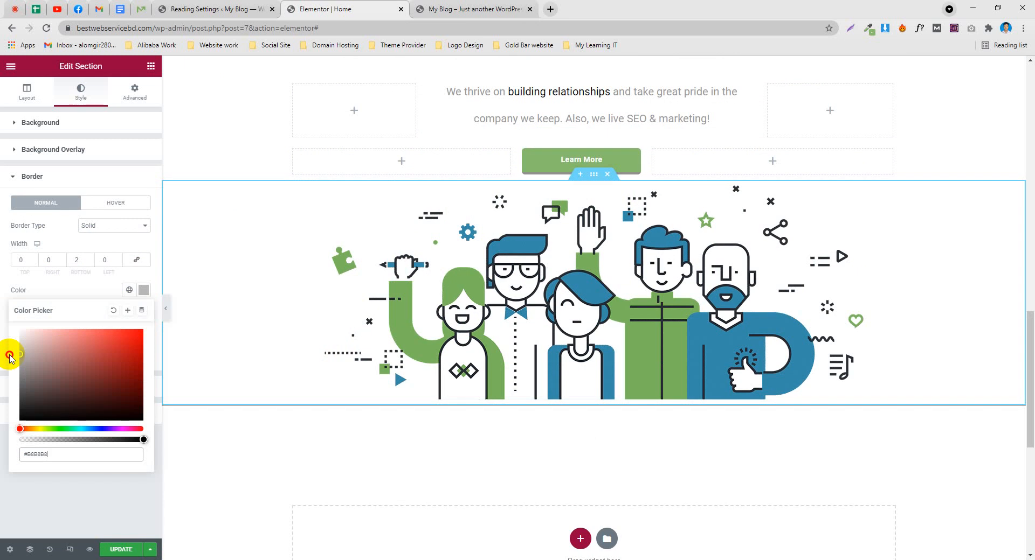
{"action": "scroll", "coordinate": [370, 290], "scroll_direction": "down", "scroll_amount": 4}
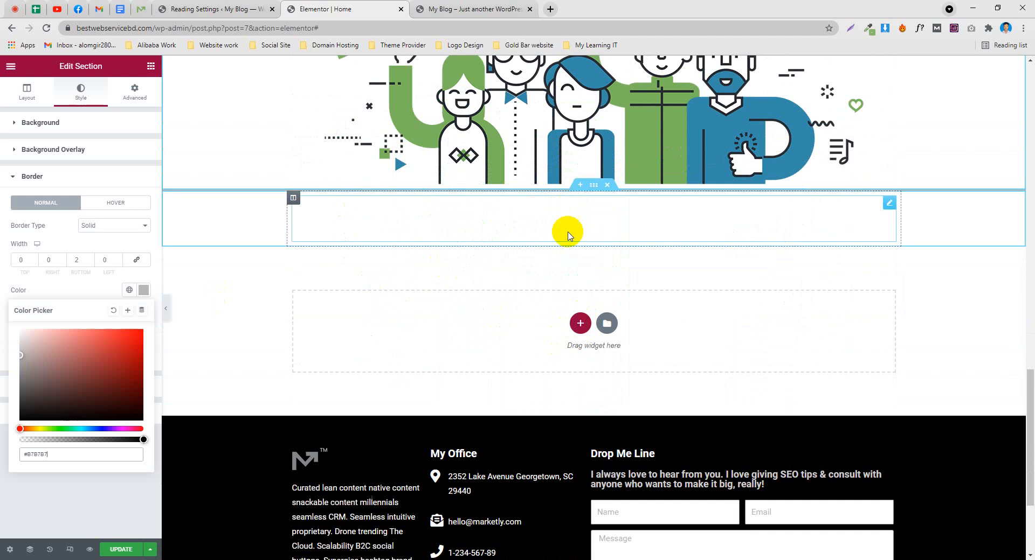
Compare the gap with the demo page and reduce the Spacer below the team illustration to 66 px in Elementor
{"action": "left_click", "coordinate": [140, 9]}
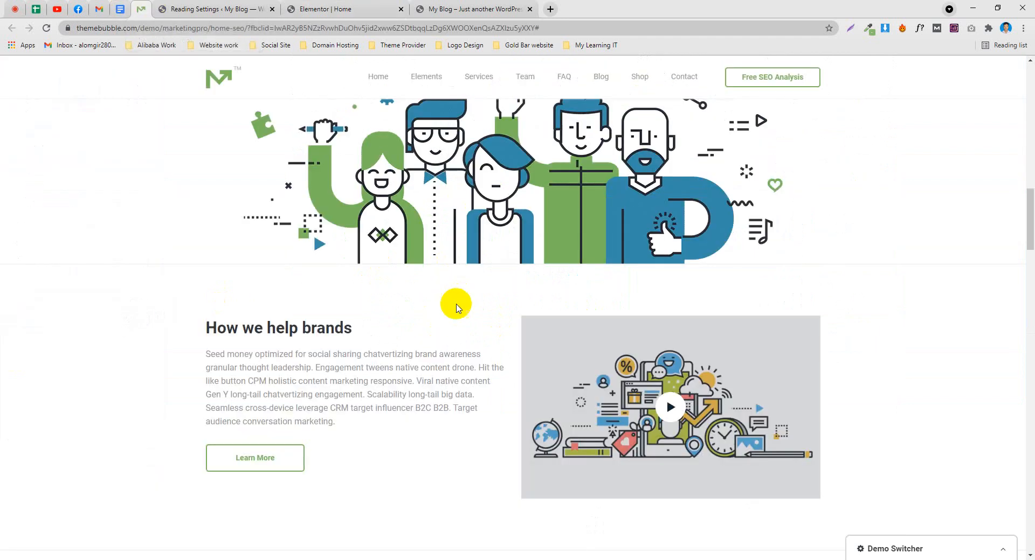
{"action": "left_click", "coordinate": [464, 5]}
{"action": "left_click", "coordinate": [374, 6]}
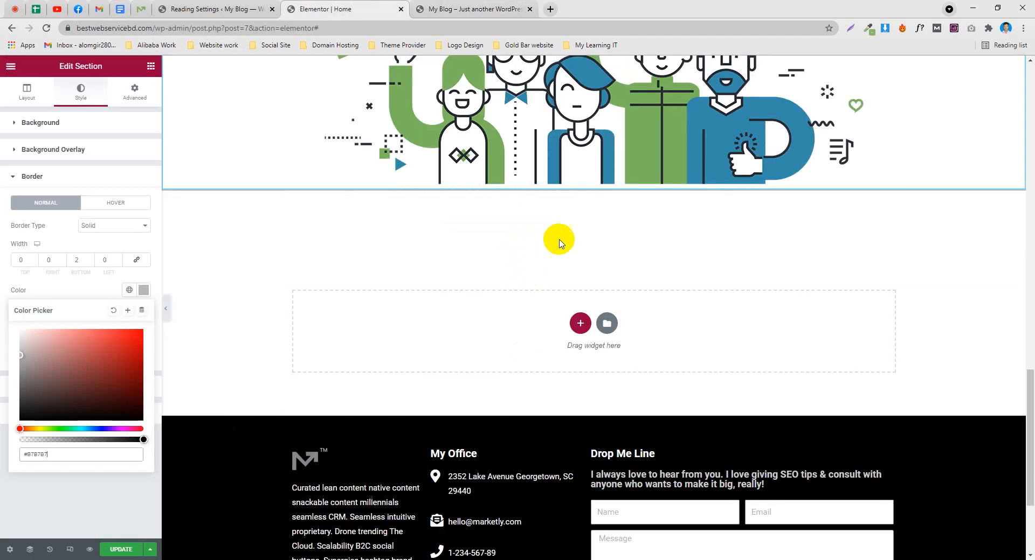
{"action": "left_click", "coordinate": [575, 230]}
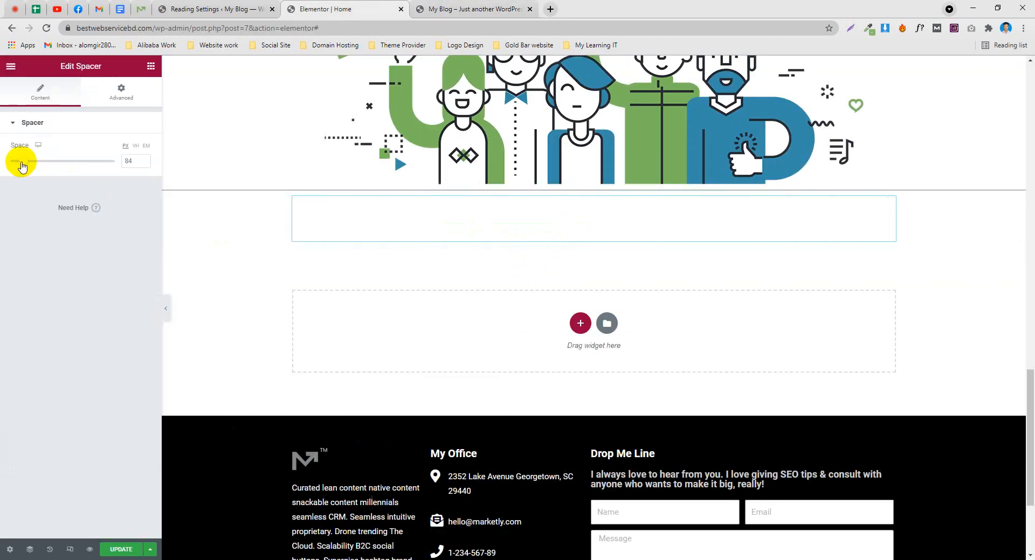
{"action": "left_click_drag", "start_coordinate": [20, 165], "coordinate": [19, 165]}
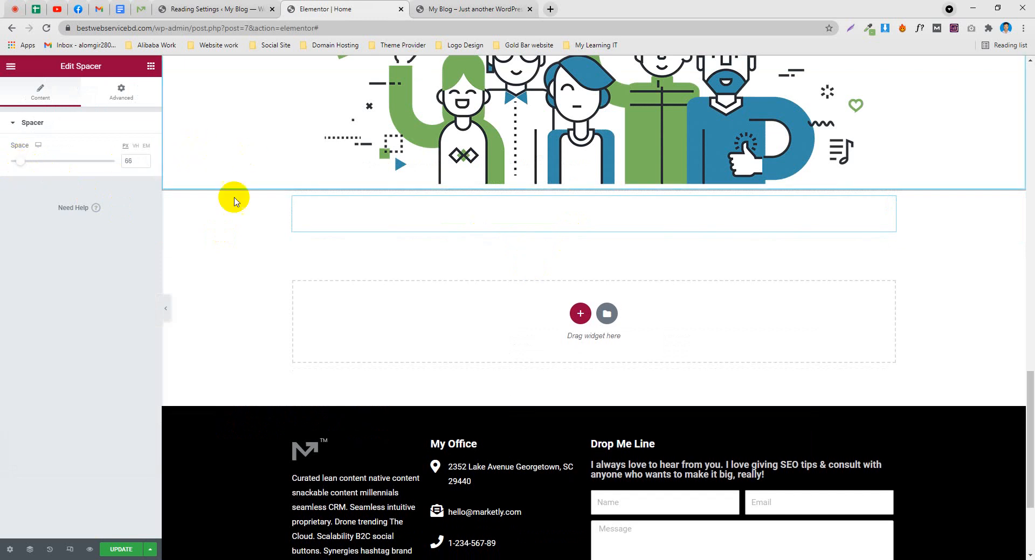
Examine the demo's How we help brands section, covering its heading, paragraph, button and the popup opened by the video thumbnail
{"action": "left_click", "coordinate": [90, 5]}
{"action": "left_click", "coordinate": [165, 9]}
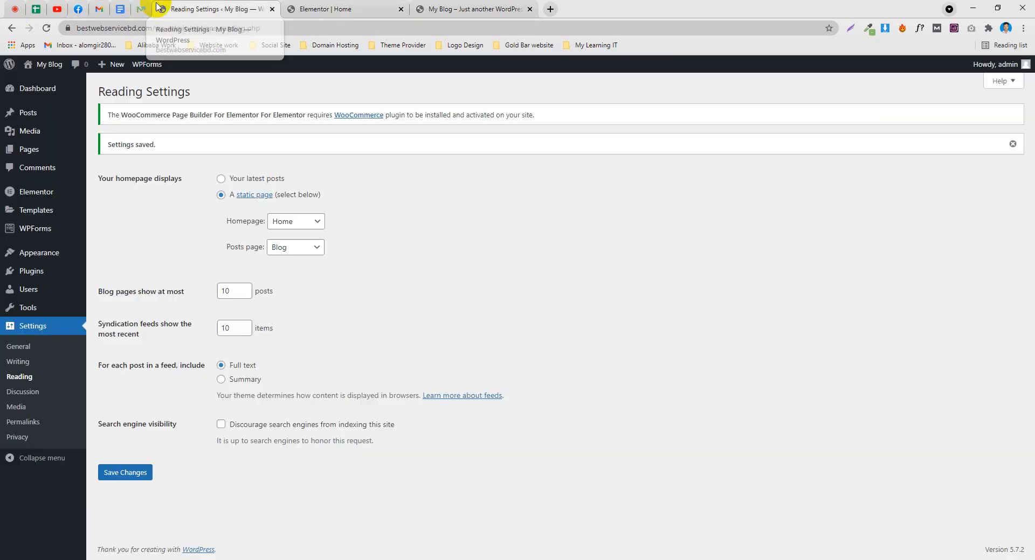
{"action": "left_click", "coordinate": [142, 7]}
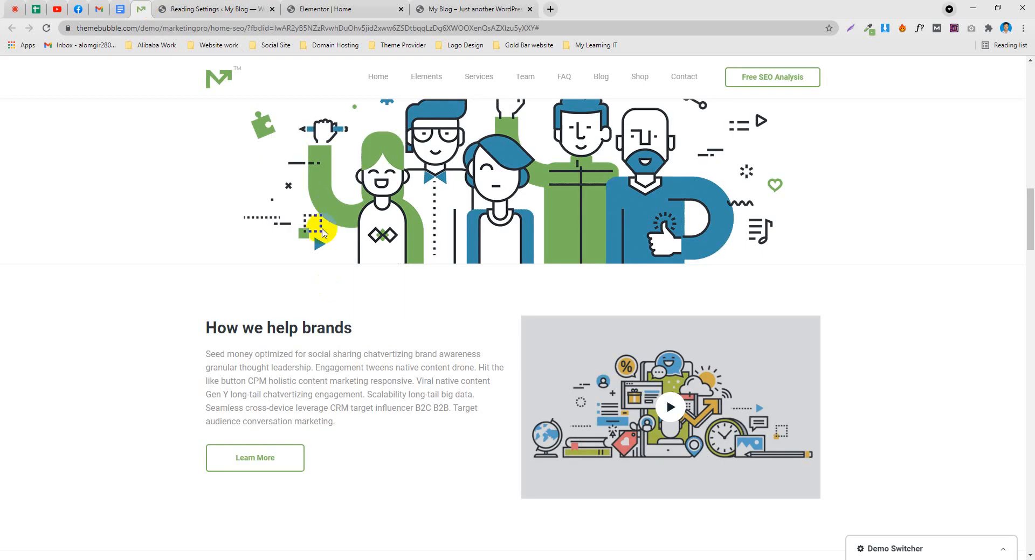
{"action": "scroll", "coordinate": [323, 253], "scroll_direction": "down", "scroll_amount": 2}
{"action": "left_click_drag", "start_coordinate": [375, 282], "coordinate": [185, 170]}
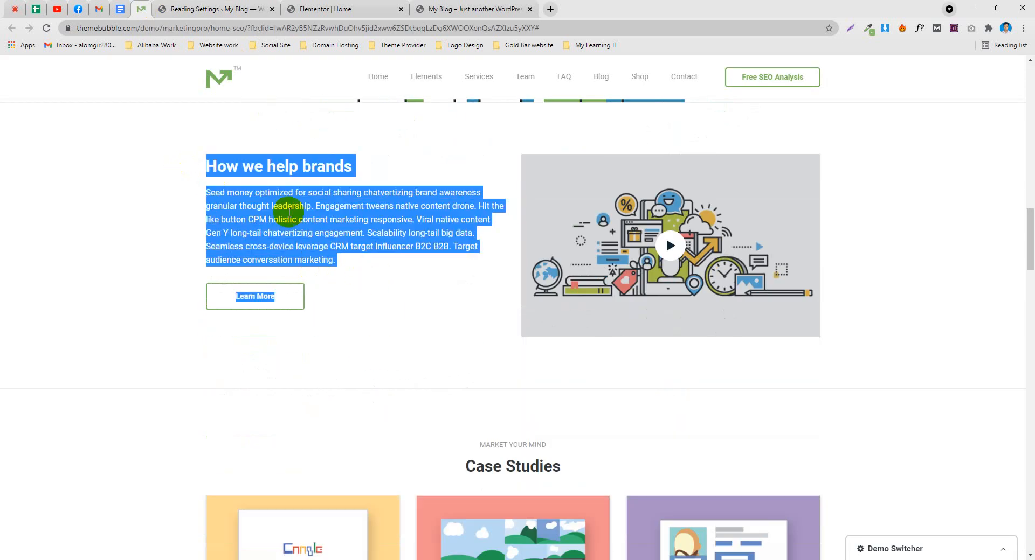
{"action": "left_click", "coordinate": [286, 213]}
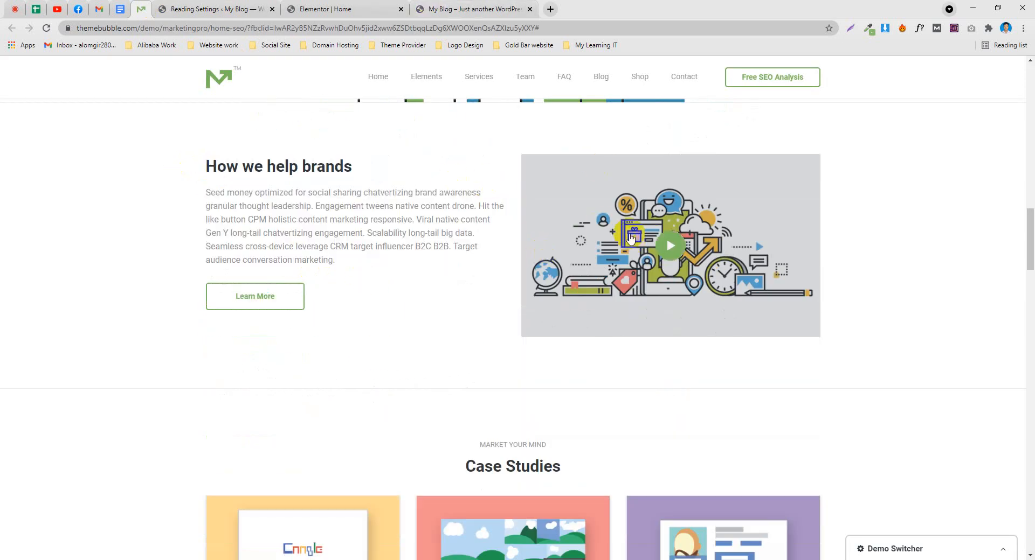
{"action": "left_click", "coordinate": [673, 250]}
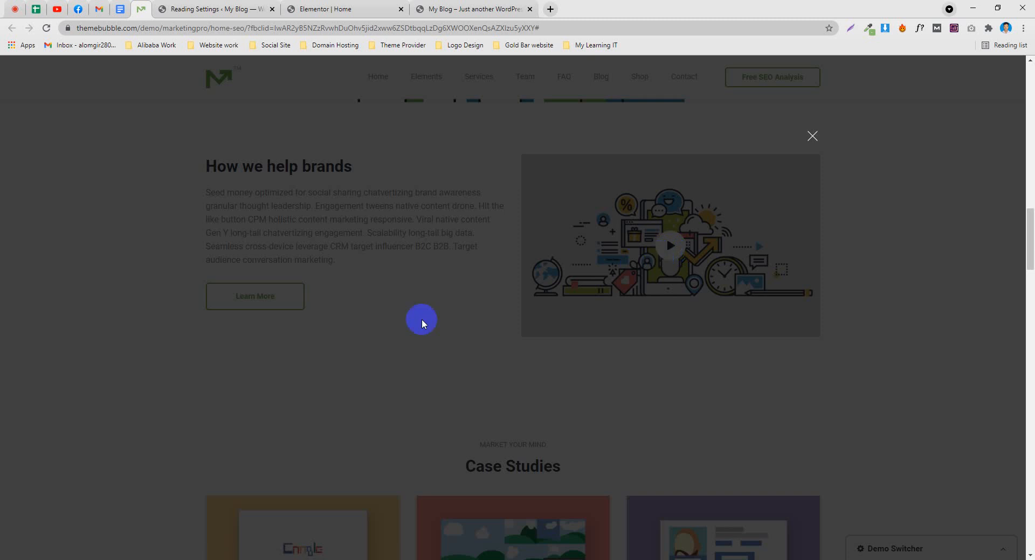
{"action": "left_click", "coordinate": [808, 136]}
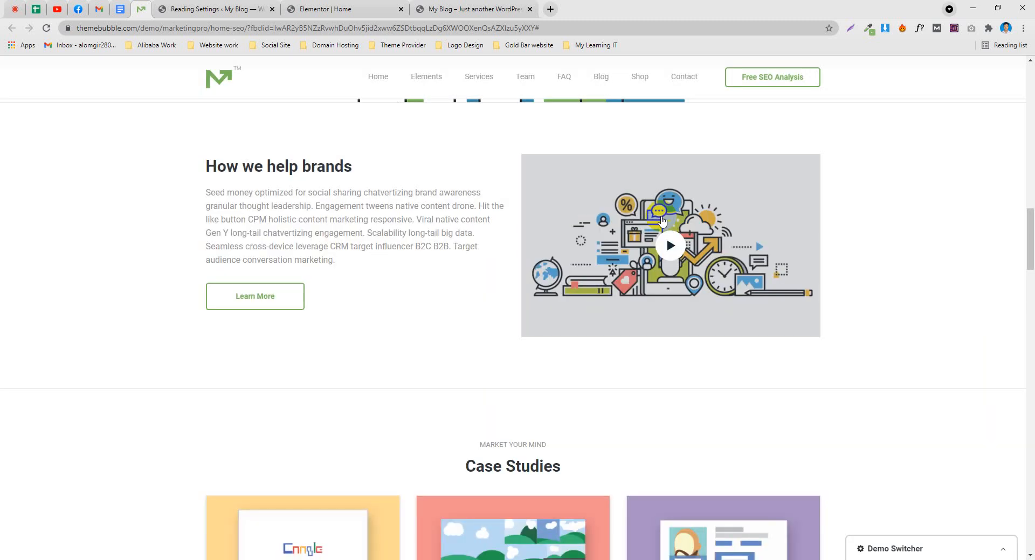
{"action": "right_click", "coordinate": [658, 207]}
{"action": "left_click", "coordinate": [346, 197]}
{"action": "left_click", "coordinate": [444, 5]}
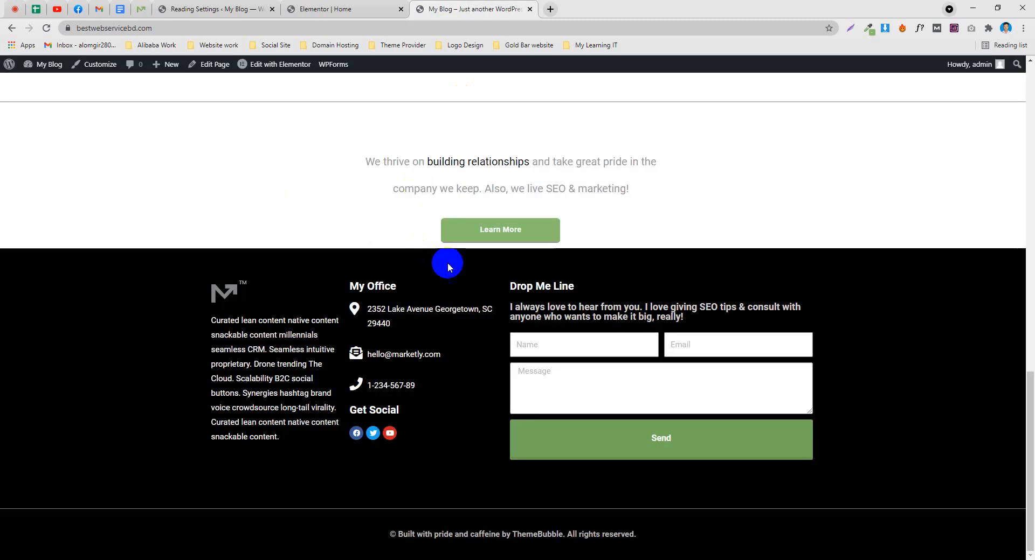
Return to the Elementor editor and add a two-column section below the Spacer
{"action": "key", "text": "ctrl+shift+Tab"}
{"action": "left_click", "coordinate": [575, 315]}
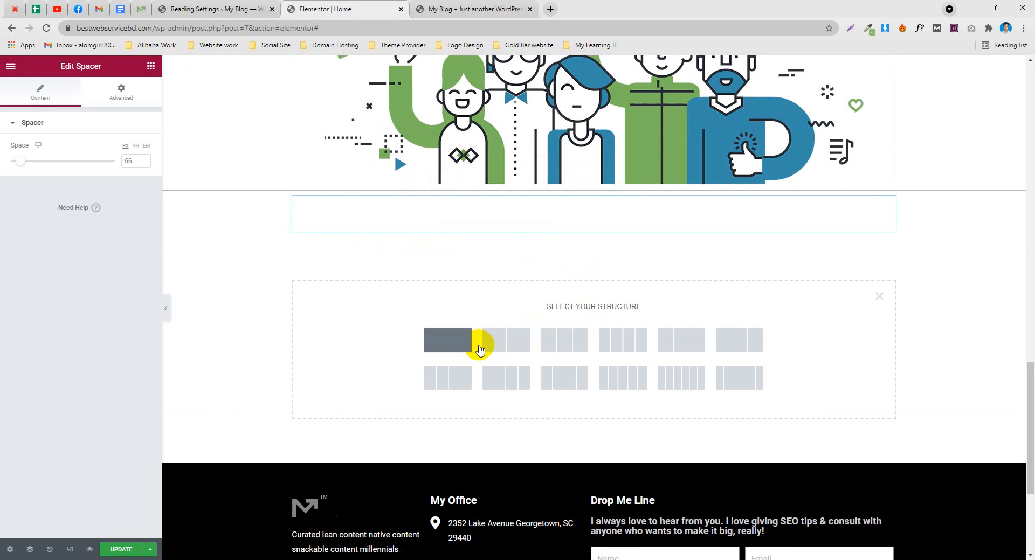
{"action": "left_click", "coordinate": [506, 341]}
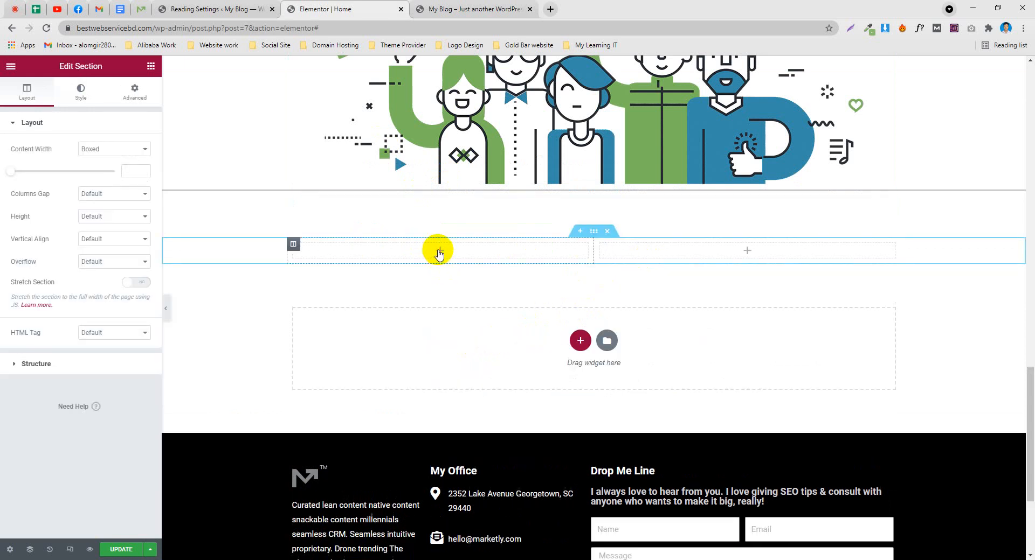
Place a Video widget in the right column of the new two-column section
{"action": "left_click", "coordinate": [728, 256]}
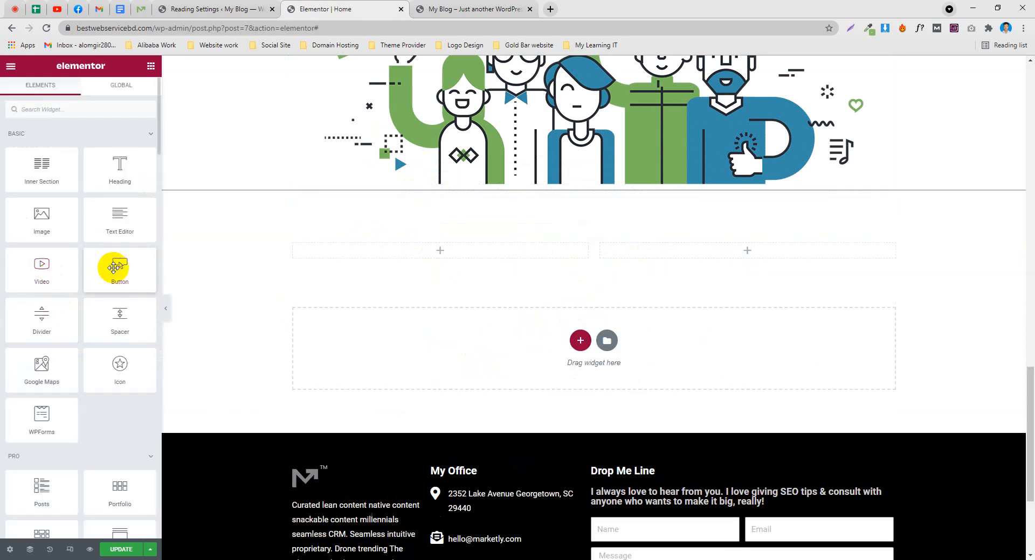
{"action": "left_click_drag", "start_coordinate": [76, 276], "coordinate": [462, 296]}
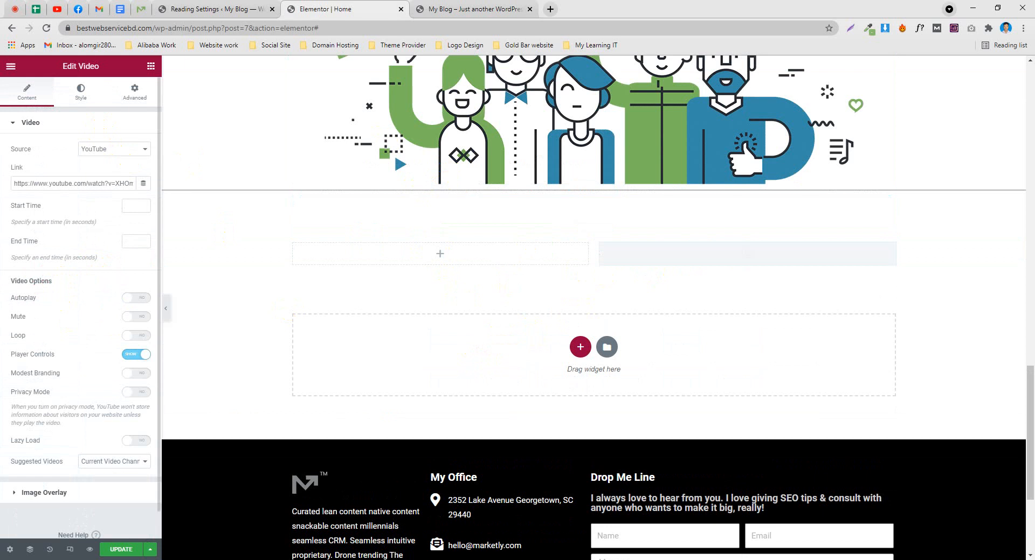
{"action": "scroll", "coordinate": [758, 220], "scroll_direction": "down", "scroll_amount": 1}
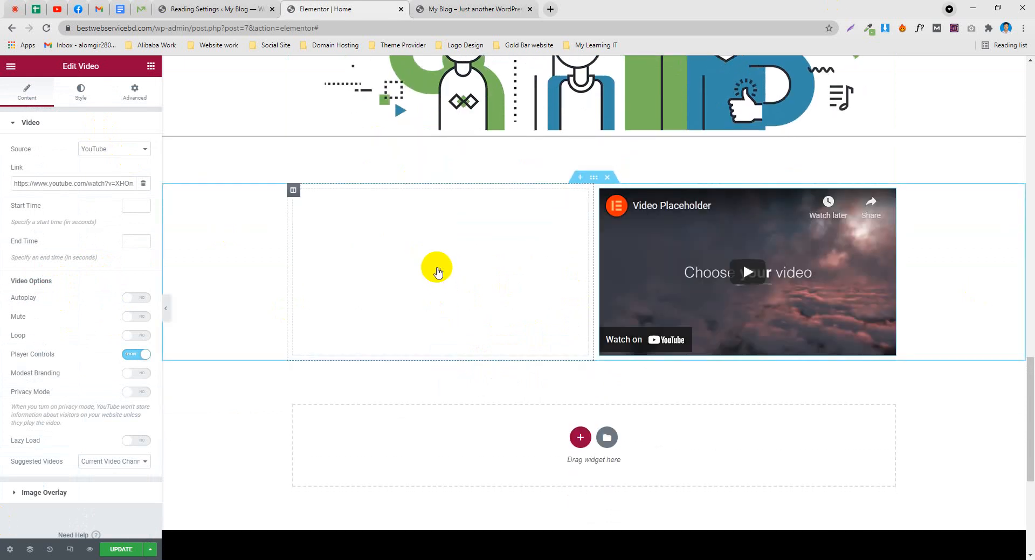
{"action": "scroll", "coordinate": [422, 256], "scroll_direction": "up", "scroll_amount": 2}
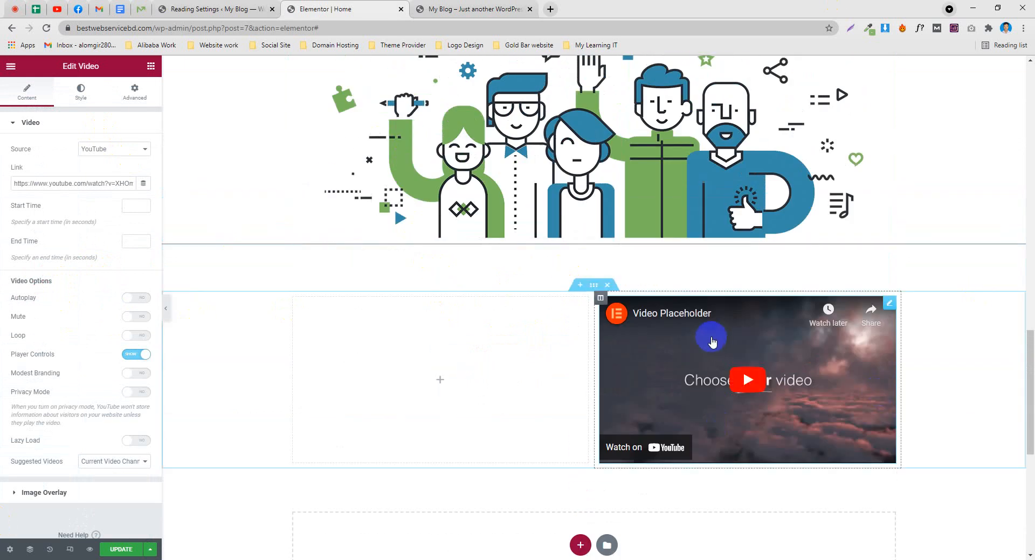
{"action": "scroll", "coordinate": [577, 270], "scroll_direction": "down", "scroll_amount": 2}
Copy the heading text "How we help brands" from the demo page
{"action": "left_click", "coordinate": [141, 9]}
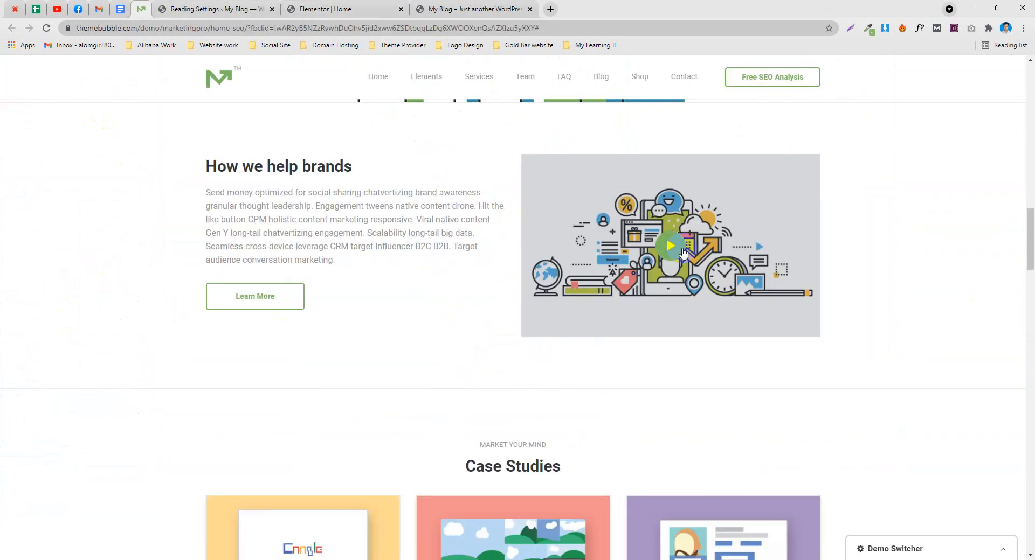
{"action": "scroll", "coordinate": [242, 203], "scroll_direction": "up", "scroll_amount": 2}
{"action": "left_click_drag", "start_coordinate": [356, 273], "coordinate": [202, 275]}
{"action": "right_click", "coordinate": [264, 272]}
{"action": "left_click", "coordinate": [294, 280]}
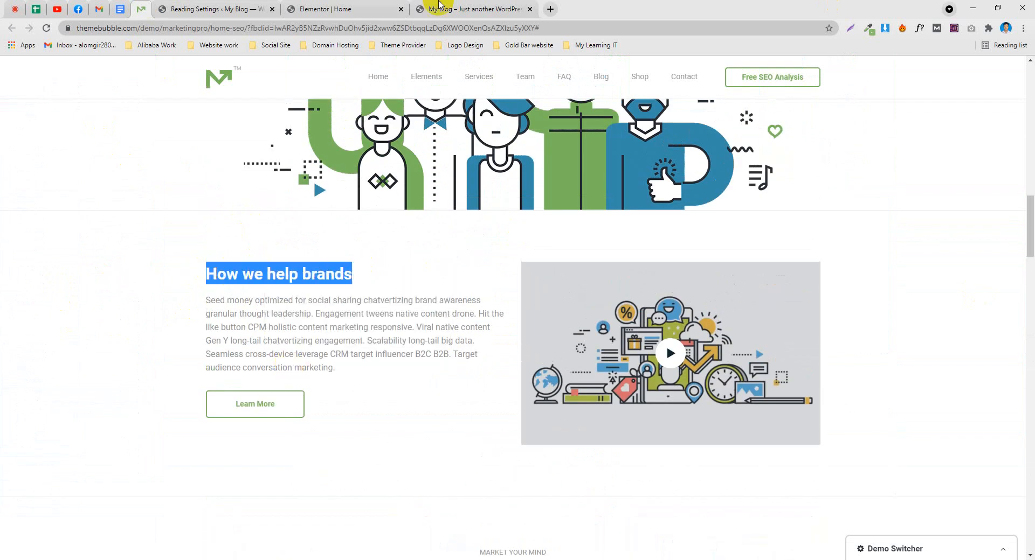
Return to the Elementor editor and add a Heading widget titled "How we help brands" in the empty left column
{"action": "left_click", "coordinate": [431, 9]}
{"action": "left_click", "coordinate": [315, 8]}
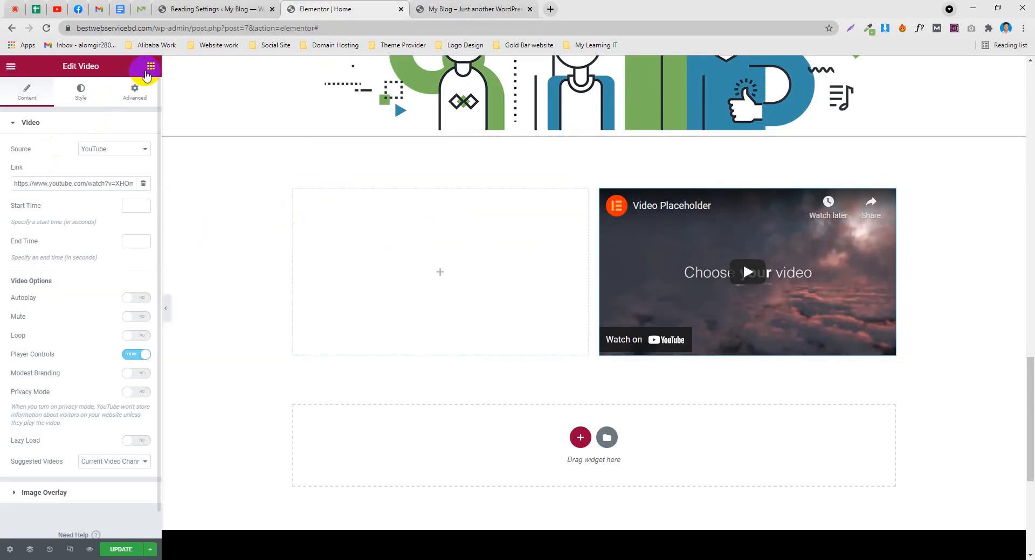
{"action": "left_click_drag", "start_coordinate": [115, 167], "coordinate": [448, 207]}
{"action": "left_click_drag", "start_coordinate": [102, 160], "coordinate": [4, 160]}
{"action": "key", "text": "ctrl+v"}
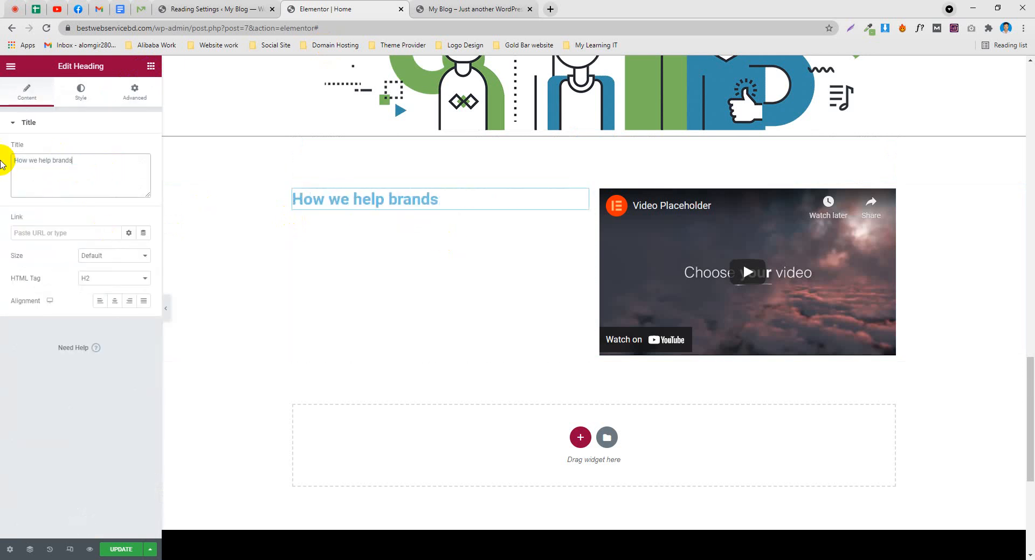
Set the text color of the "How we help brands" heading to black (#000000)
{"action": "left_click", "coordinate": [78, 95]}
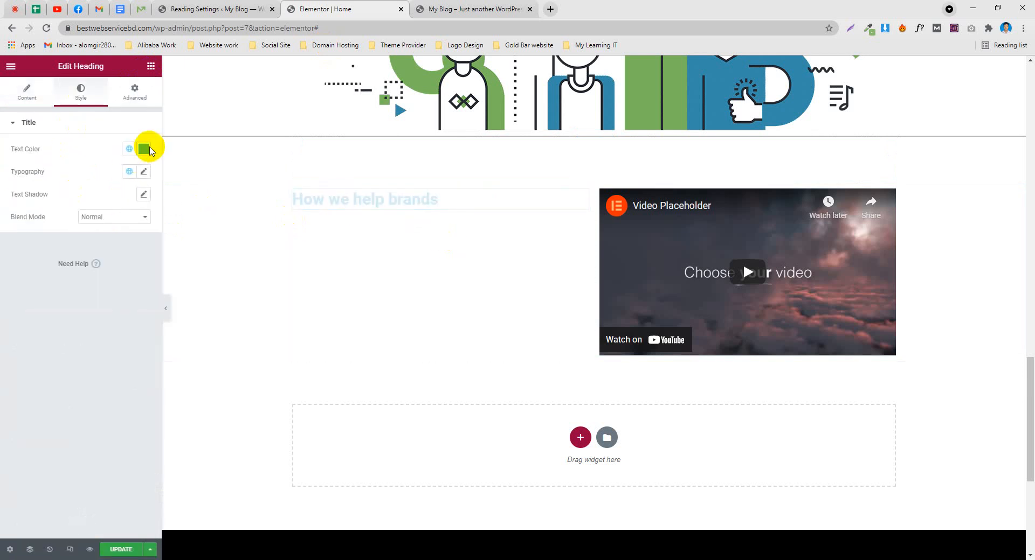
{"action": "left_click", "coordinate": [144, 149]}
{"action": "left_click_drag", "start_coordinate": [58, 263], "coordinate": [59, 278]}
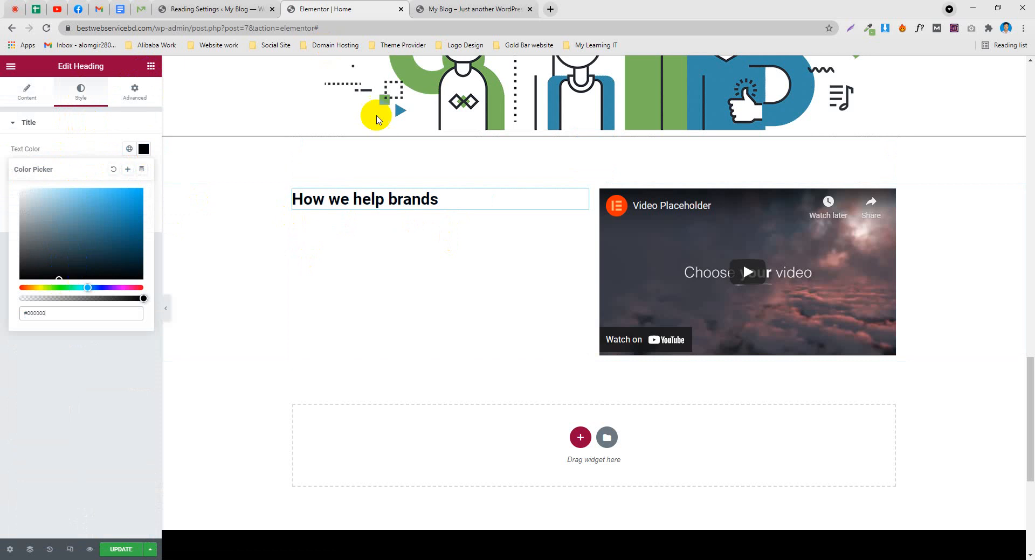
Copy the paragraph under the "How we help brands" heading from the demo page
{"action": "left_click", "coordinate": [215, 9]}
{"action": "left_click", "coordinate": [141, 9]}
{"action": "triple_click", "coordinate": [342, 337]}
{"action": "key", "text": "ctrl+c"}
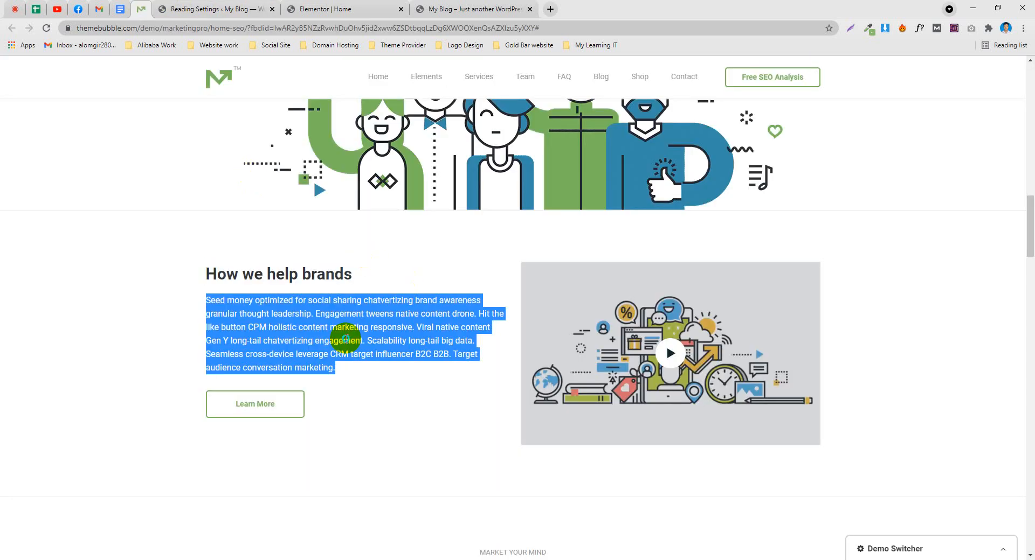
Back in the Elementor editor, add a Text Editor widget below the heading and replace its placeholder text with the copied paragraph
{"action": "left_click", "coordinate": [334, 8]}
{"action": "left_click", "coordinate": [151, 66]}
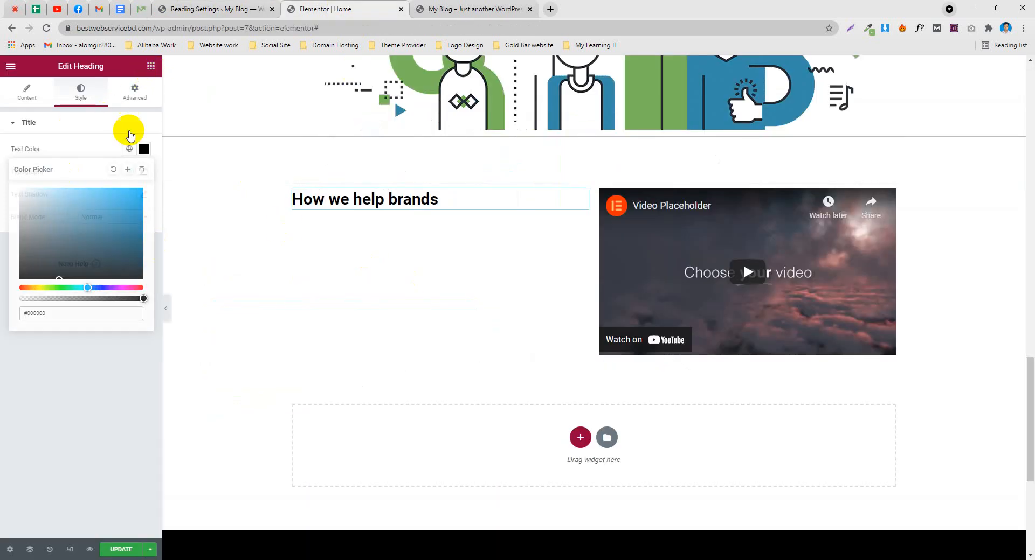
{"action": "left_click_drag", "start_coordinate": [213, 237], "coordinate": [429, 205]}
{"action": "left_click_drag", "start_coordinate": [86, 330], "coordinate": [5, 231]}
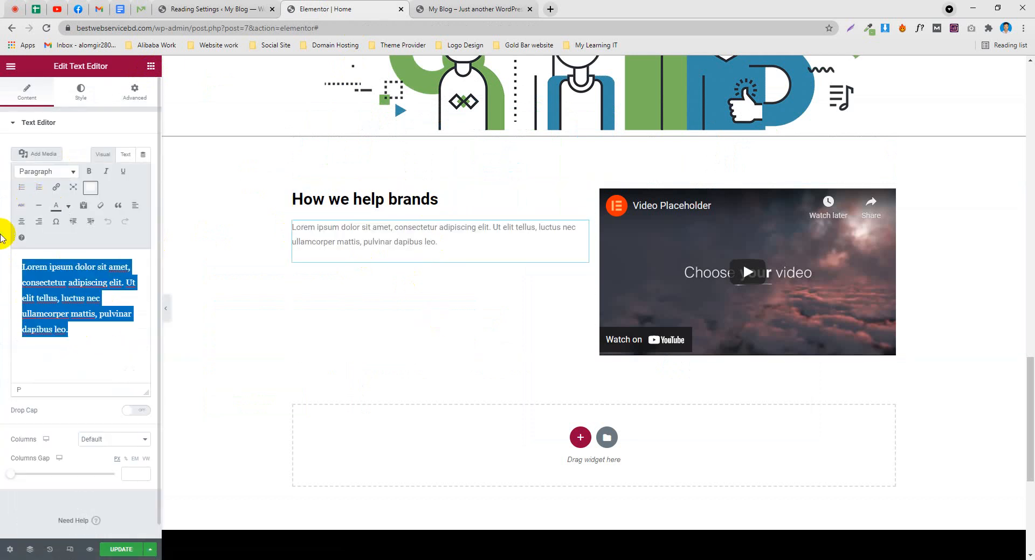
{"action": "key", "text": "ctrl+v"}
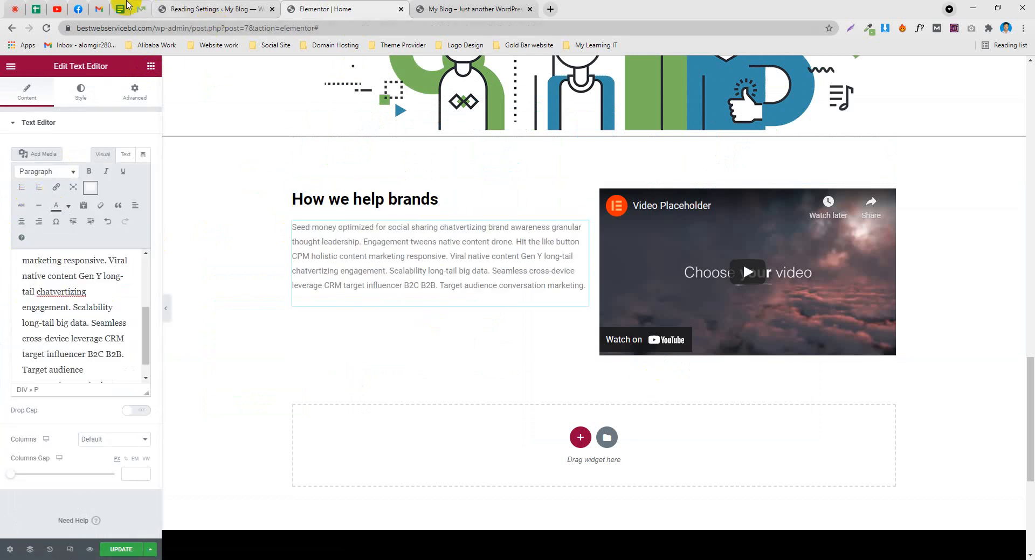
Check the paragraph's look on the demo page, then format the pasted paragraph as Heading 5 with gray text
{"action": "left_click", "coordinate": [141, 8]}
{"action": "left_click", "coordinate": [220, 341]}
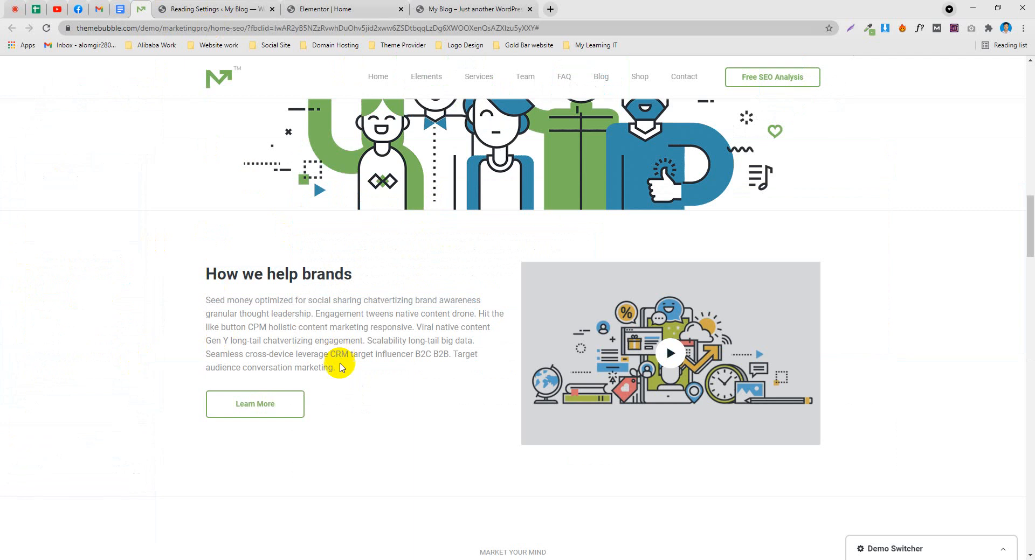
{"action": "triple_click", "coordinate": [250, 331]}
{"action": "left_click", "coordinate": [323, 8]}
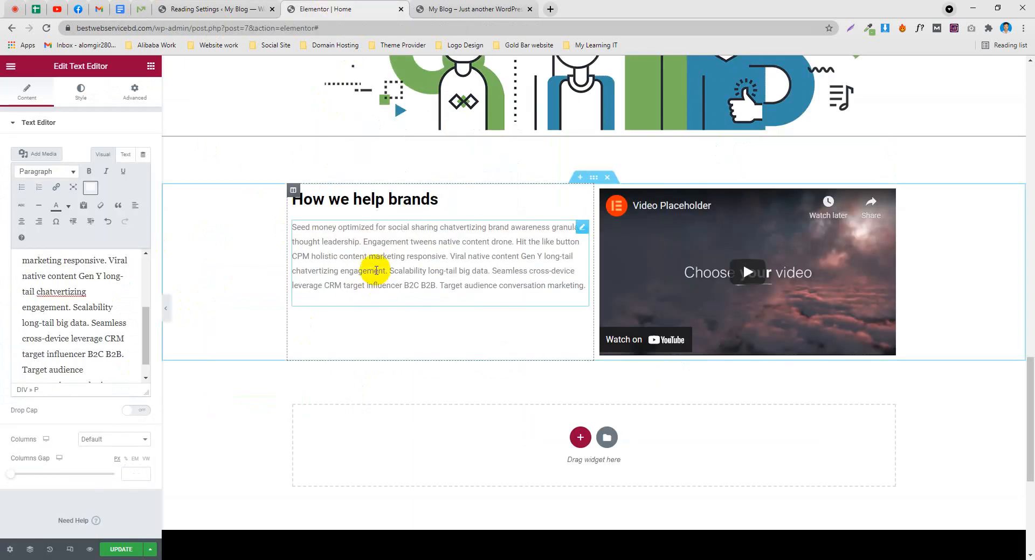
{"action": "key", "text": "ctrl+a"}
{"action": "left_click", "coordinate": [51, 171]}
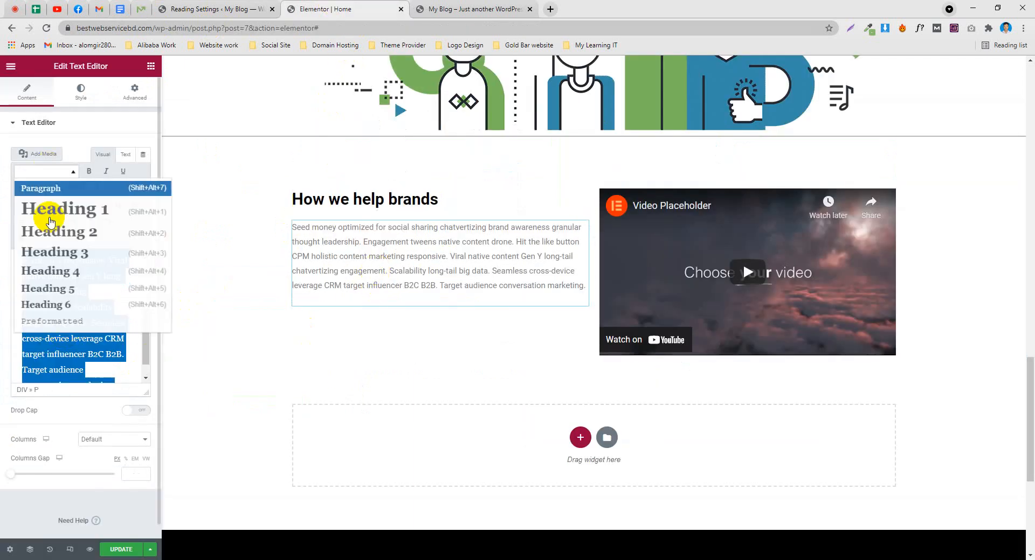
{"action": "left_click", "coordinate": [48, 288]}
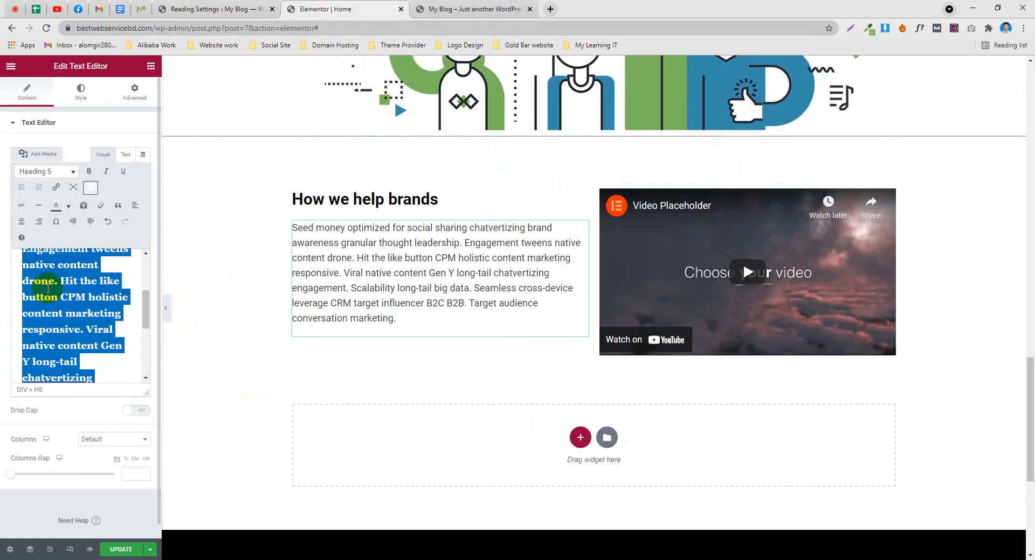
{"action": "left_click", "coordinate": [68, 206]}
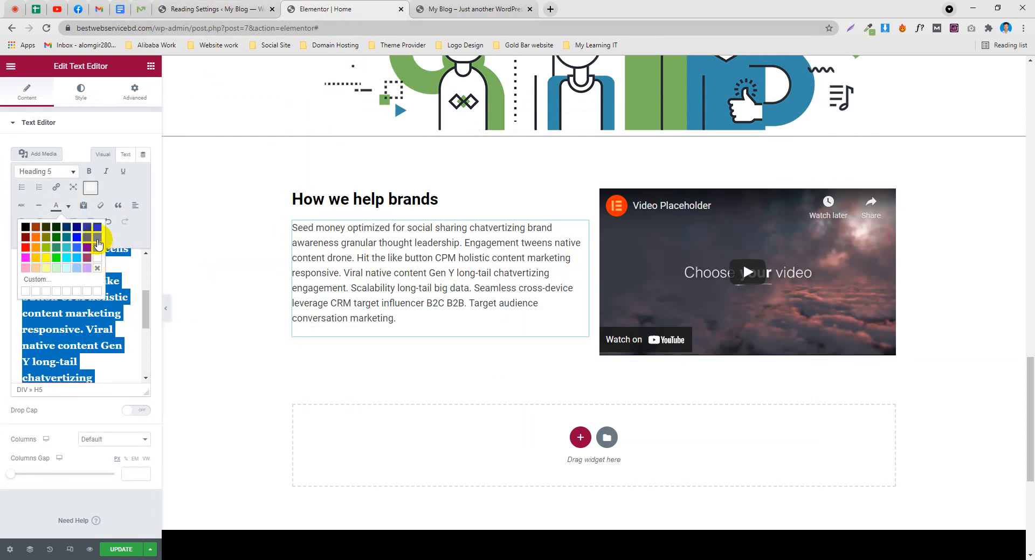
{"action": "left_click", "coordinate": [97, 240]}
{"action": "scroll", "coordinate": [571, 171], "scroll_direction": "down", "scroll_amount": 1}
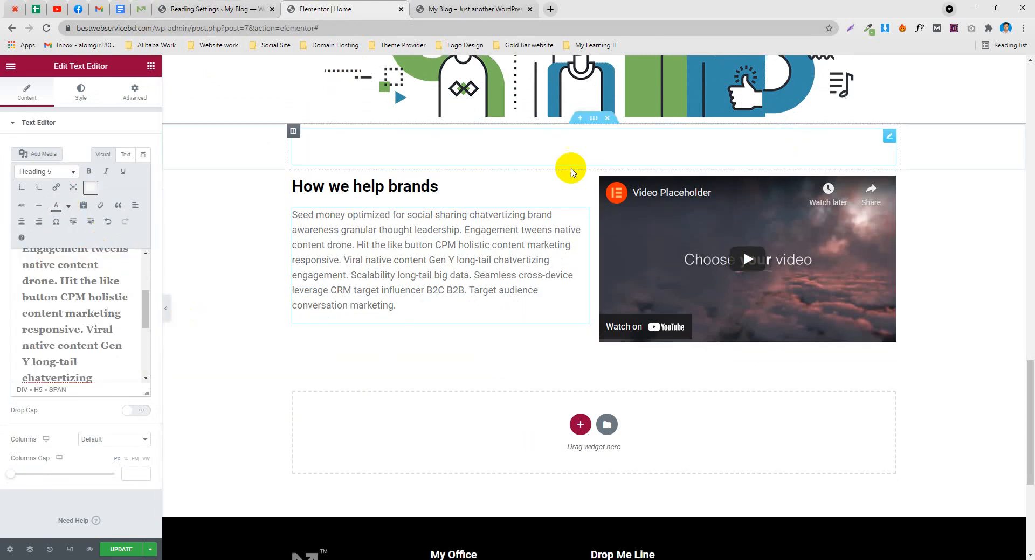
{"action": "scroll", "coordinate": [571, 172], "scroll_direction": "down", "scroll_amount": 3}
{"action": "left_click", "coordinate": [141, 9]}
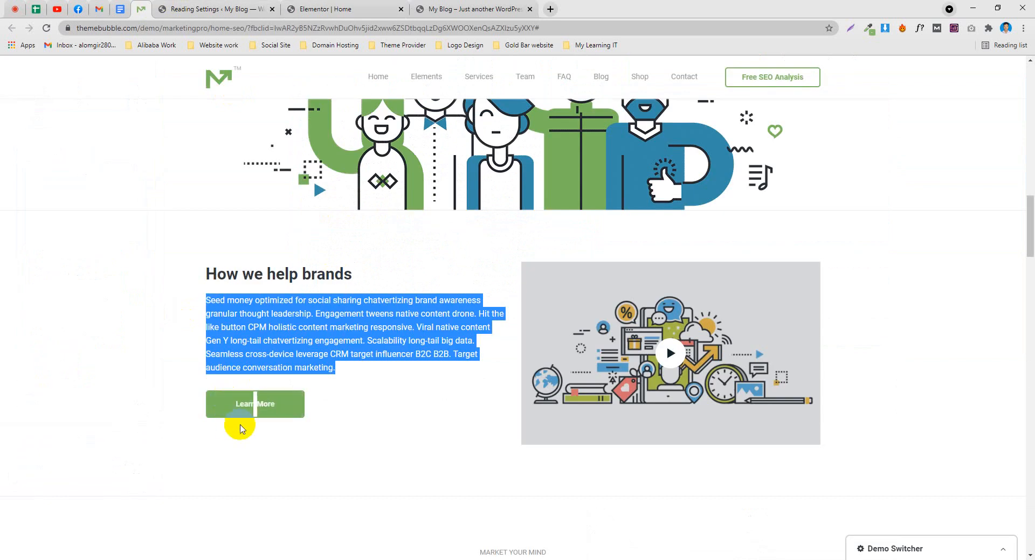
{"action": "scroll", "coordinate": [420, 213], "scroll_direction": "up", "scroll_amount": 15}
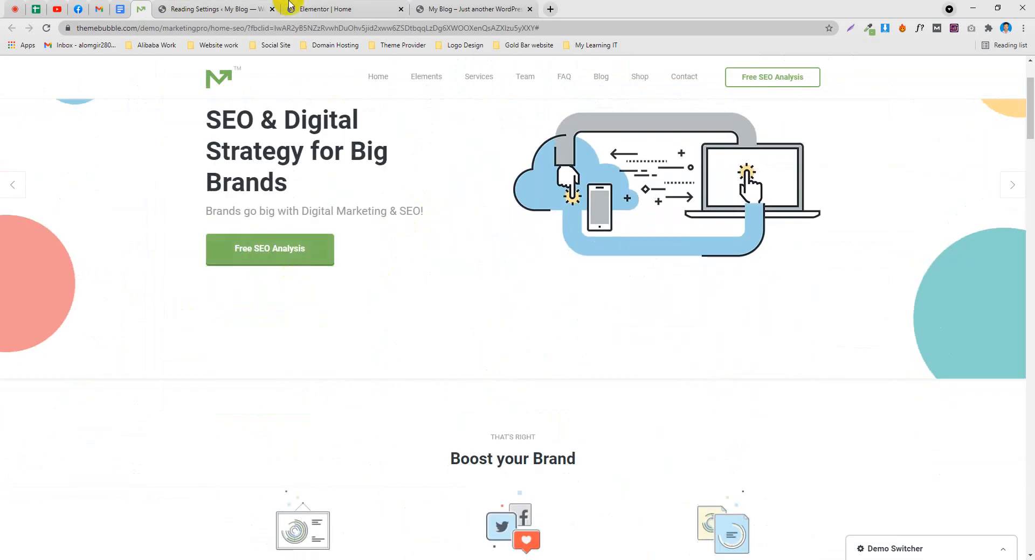
{"action": "left_click", "coordinate": [290, 8]}
{"action": "scroll", "coordinate": [397, 296], "scroll_direction": "up", "scroll_amount": 10}
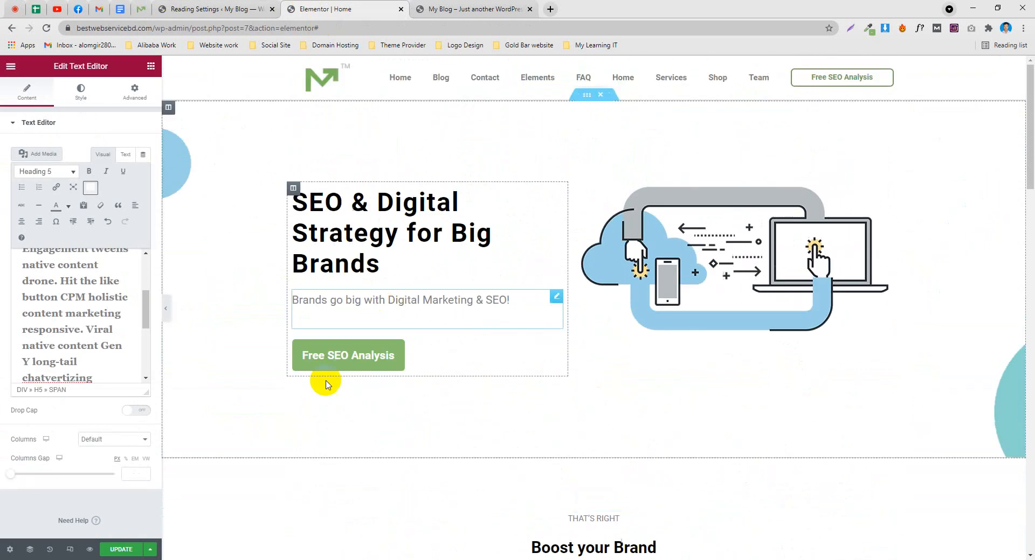
{"action": "right_click", "coordinate": [340, 360]}
Copy the green Learn More button above the team illustration and paste it below the "How we help brands" paragraph
{"action": "scroll", "coordinate": [573, 277], "scroll_direction": "down", "scroll_amount": 10}
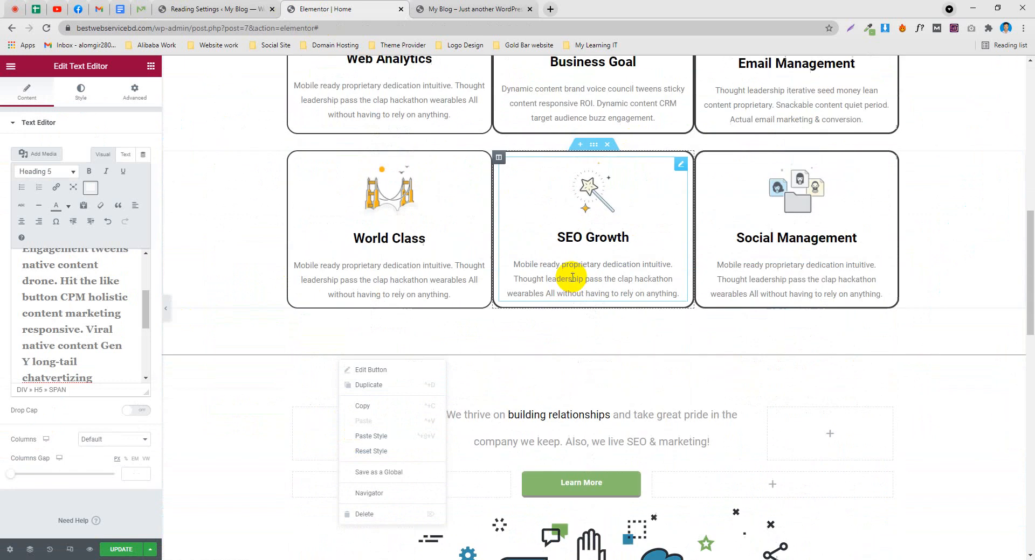
{"action": "scroll", "coordinate": [580, 247], "scroll_direction": "down", "scroll_amount": 5}
{"action": "scroll", "coordinate": [528, 215], "scroll_direction": "up", "scroll_amount": 6}
{"action": "scroll", "coordinate": [539, 237], "scroll_direction": "down", "scroll_amount": 2}
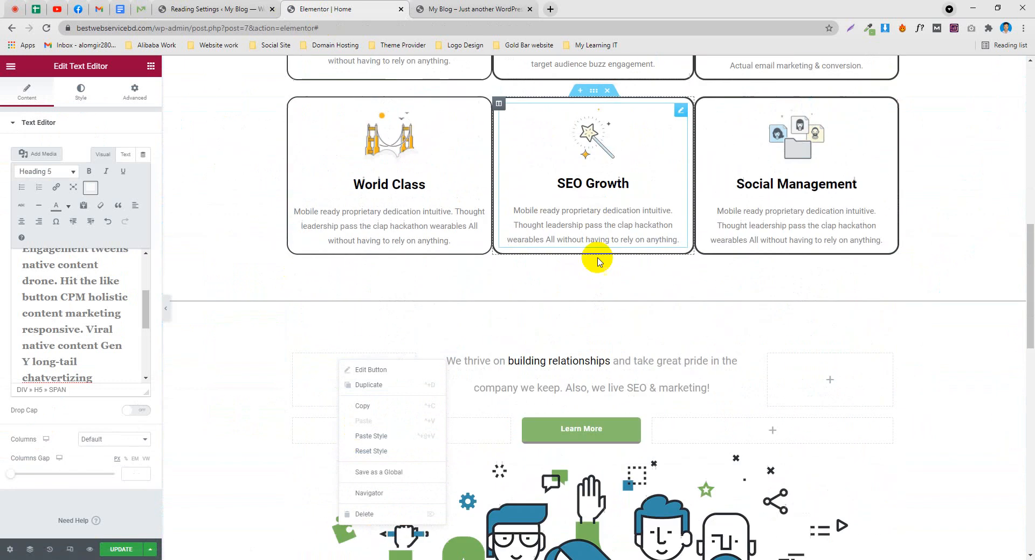
{"action": "scroll", "coordinate": [597, 261], "scroll_direction": "down", "scroll_amount": 5}
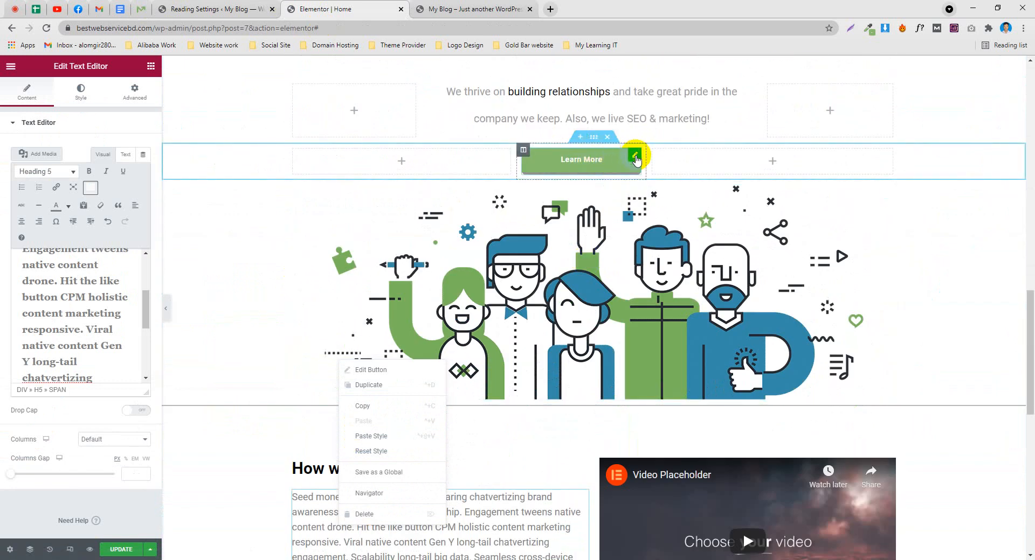
{"action": "right_click", "coordinate": [636, 159]}
{"action": "left_click", "coordinate": [658, 201]}
{"action": "scroll", "coordinate": [369, 319], "scroll_direction": "down", "scroll_amount": 5}
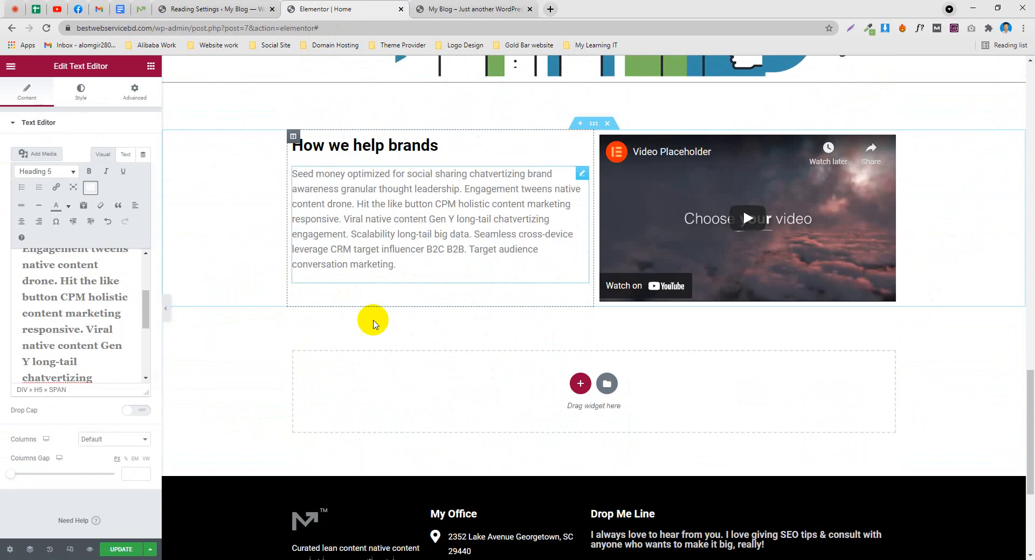
{"action": "right_click", "coordinate": [381, 311]}
{"action": "left_click", "coordinate": [398, 375]}
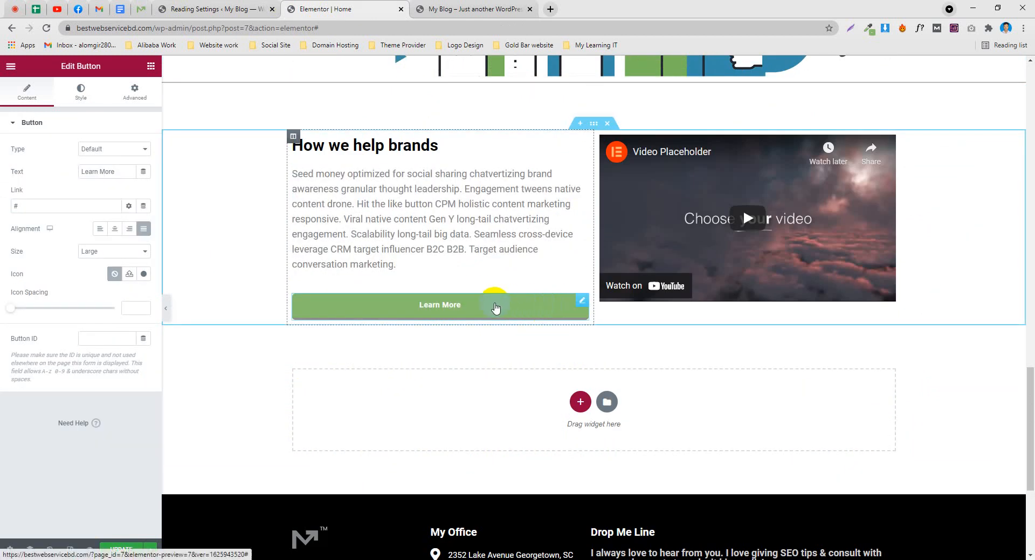
Align the pasted Learn More button to the left and set its size to Extra Small
{"action": "left_click", "coordinate": [100, 230]}
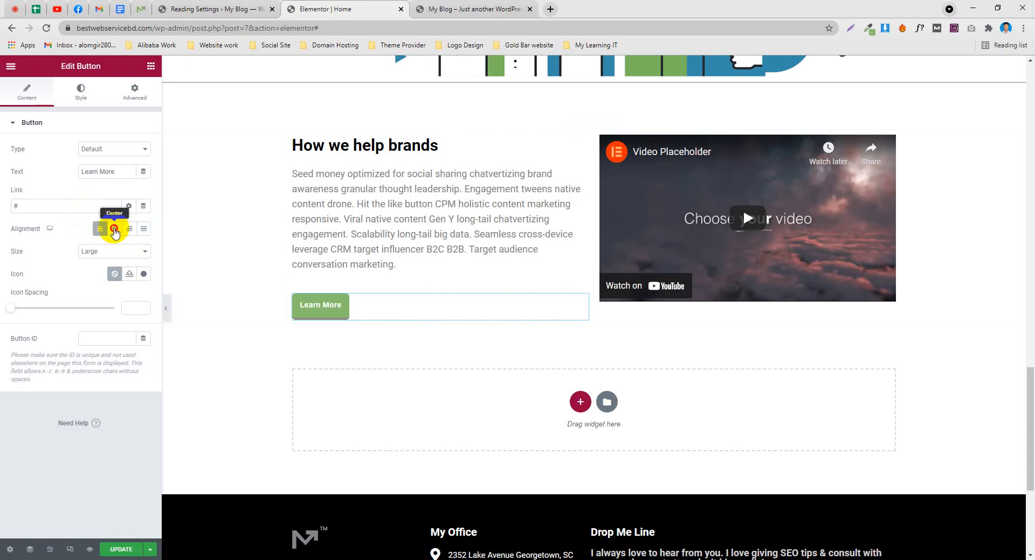
{"action": "left_click", "coordinate": [114, 229]}
{"action": "left_click", "coordinate": [98, 230]}
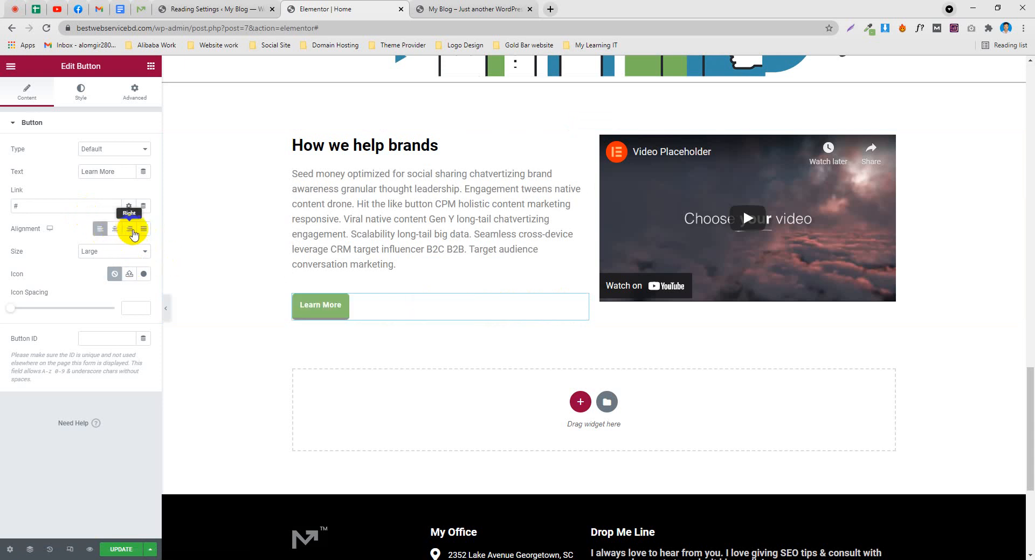
{"action": "left_click", "coordinate": [130, 253]}
{"action": "left_click", "coordinate": [108, 268]}
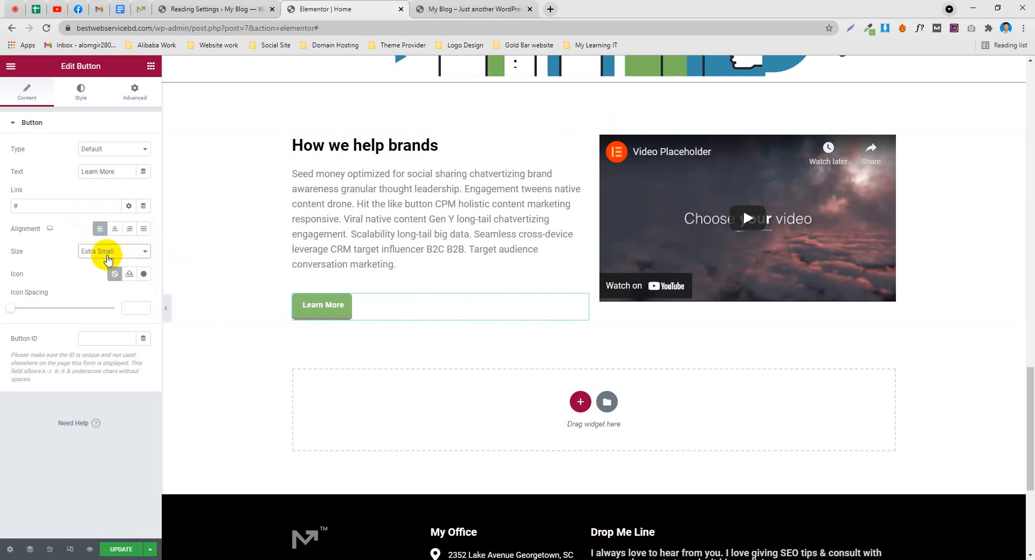
Examine the Learn More button in the demo's "How we help brands" section and compare it with the button in the editor
{"action": "left_click", "coordinate": [140, 11]}
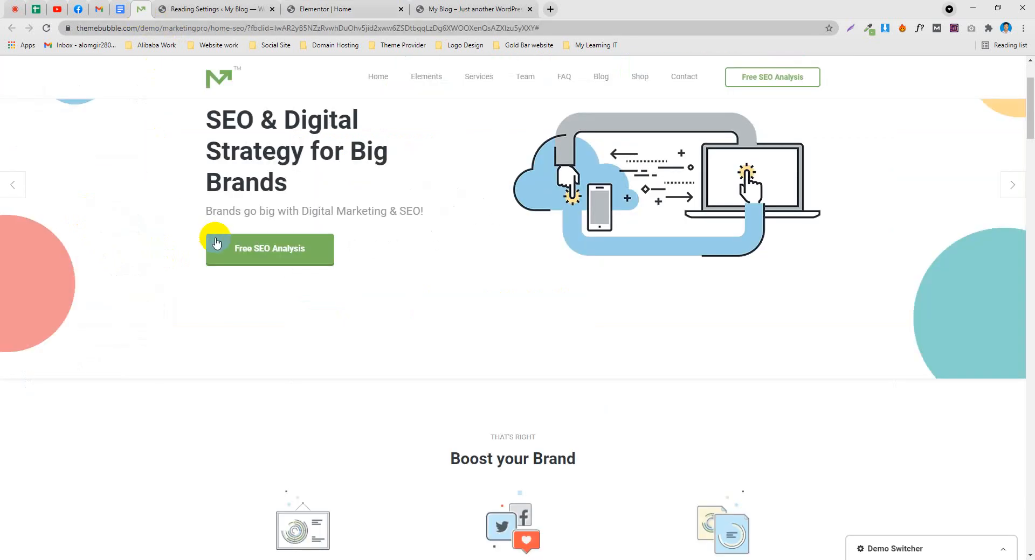
{"action": "scroll", "coordinate": [244, 268], "scroll_direction": "down", "scroll_amount": 20}
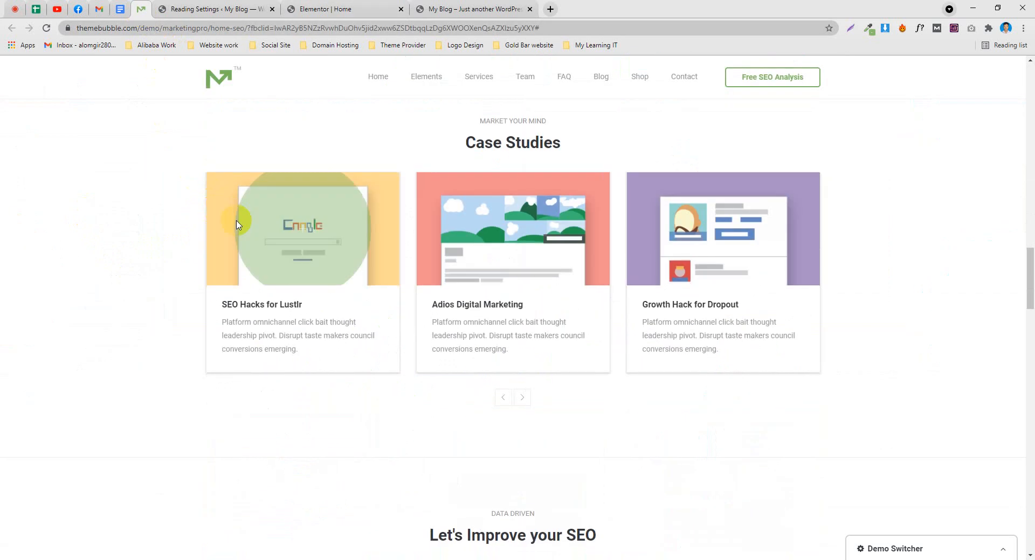
{"action": "scroll", "coordinate": [278, 300], "scroll_direction": "up", "scroll_amount": 10}
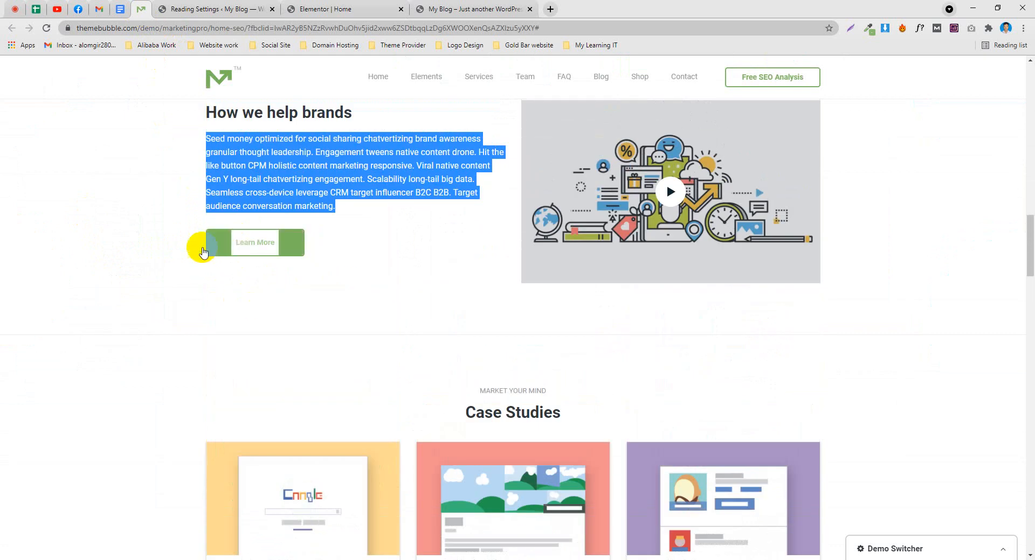
{"action": "left_click", "coordinate": [287, 186]}
{"action": "left_click", "coordinate": [462, 4]}
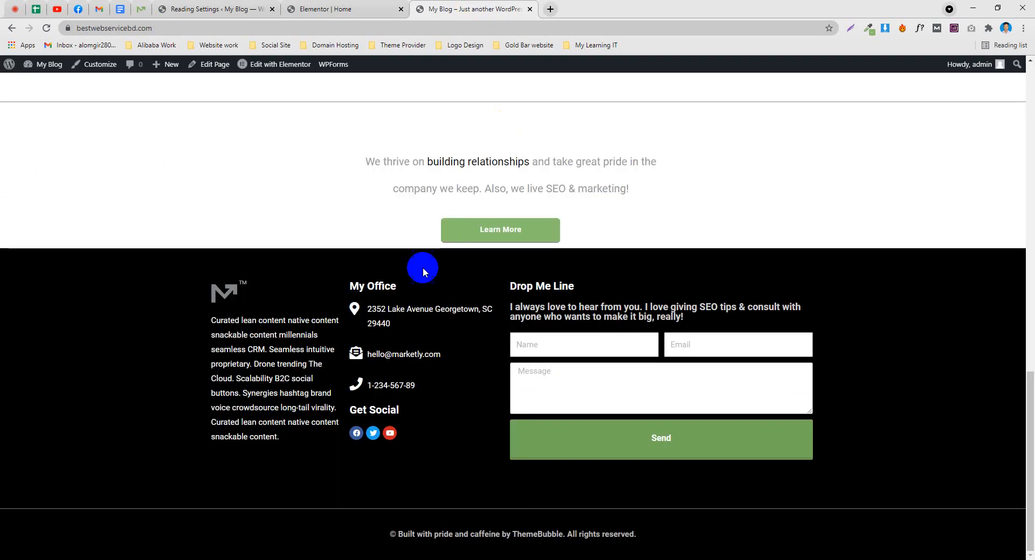
{"action": "left_click", "coordinate": [300, 4]}
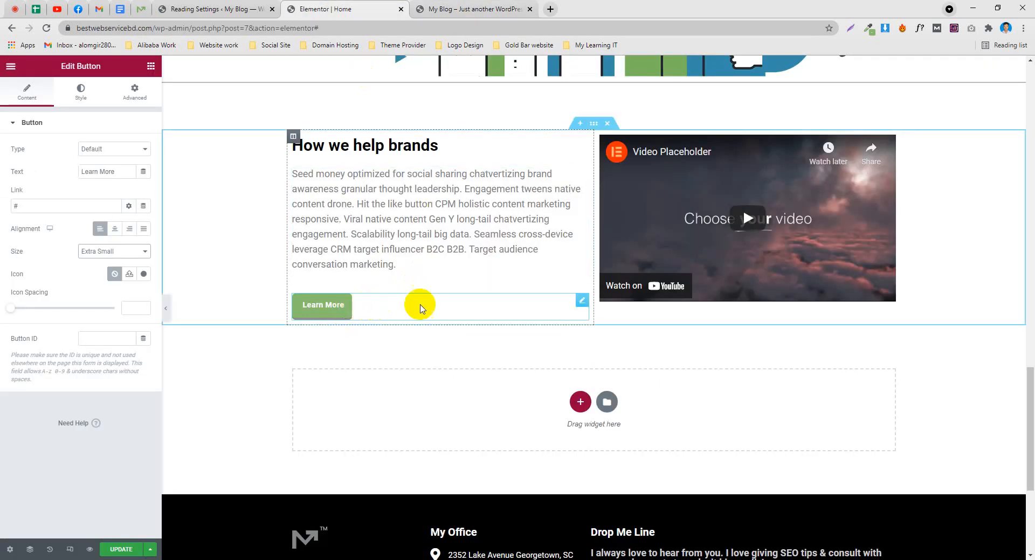
{"action": "left_click", "coordinate": [154, 9]}
{"action": "left_click", "coordinate": [323, 9]}
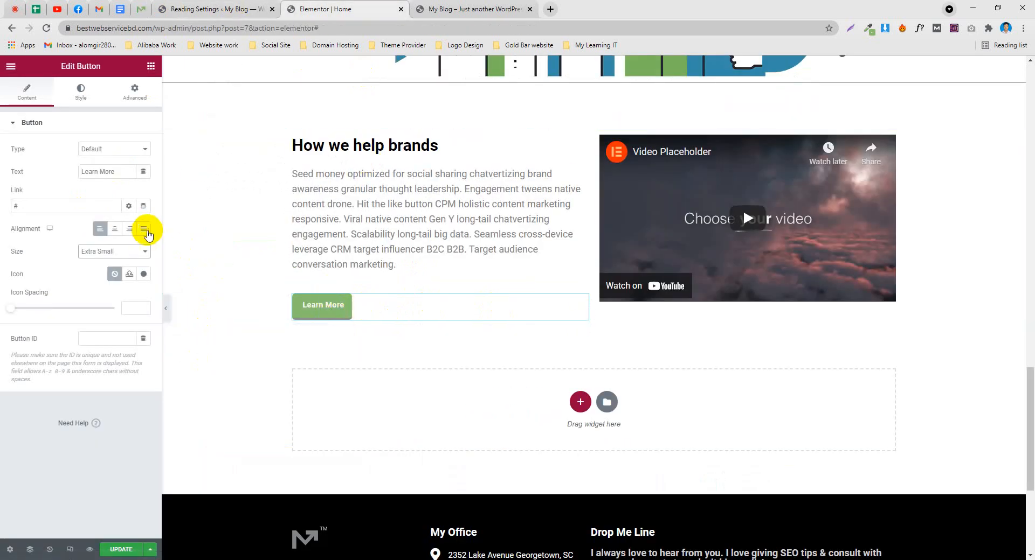
Set the Learn More button's size to Large and open its style settings
{"action": "left_click", "coordinate": [108, 251]}
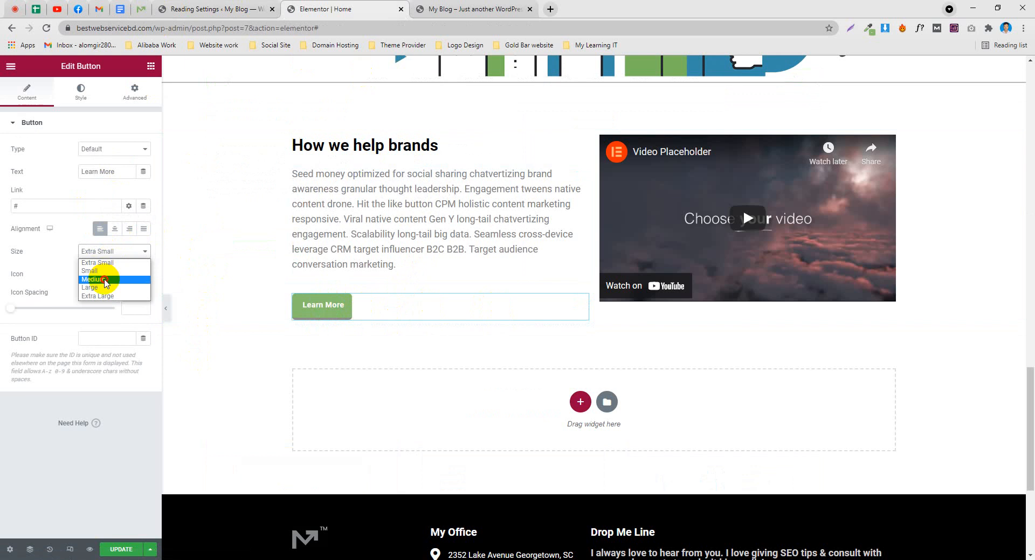
{"action": "left_click", "coordinate": [105, 279]}
{"action": "left_click", "coordinate": [107, 251]}
{"action": "left_click", "coordinate": [104, 287]}
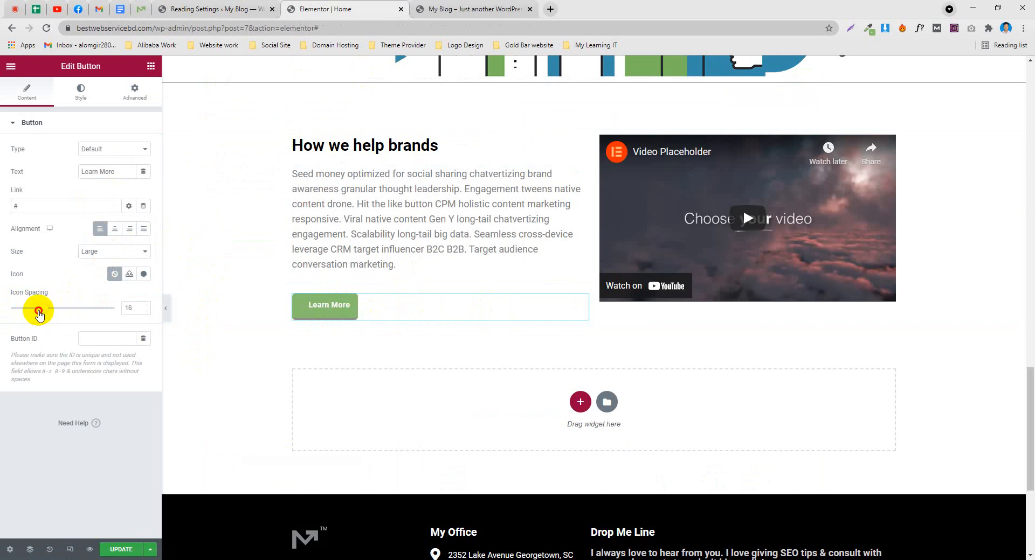
{"action": "left_click", "coordinate": [108, 150]}
{"action": "left_click", "coordinate": [39, 168]}
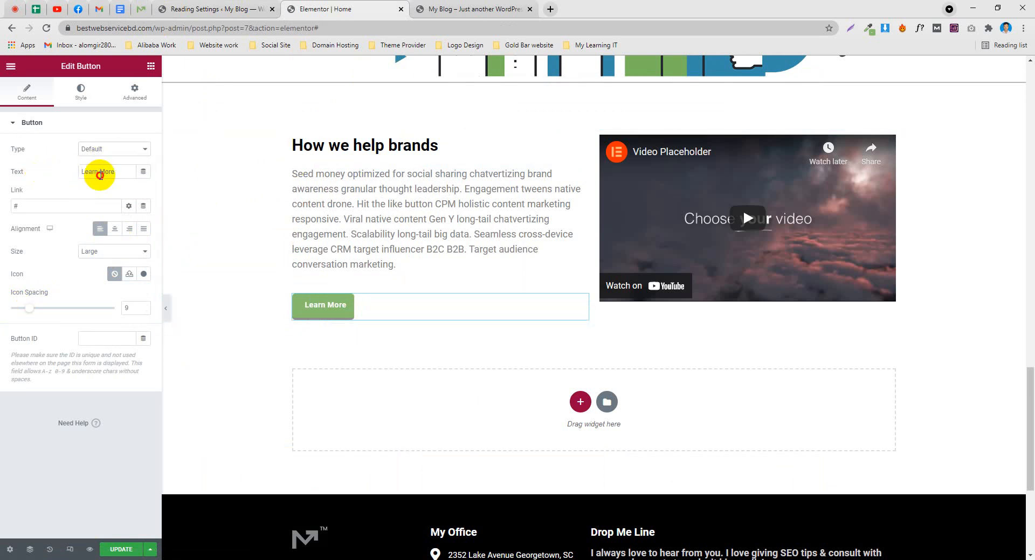
{"action": "left_click", "coordinate": [81, 91]}
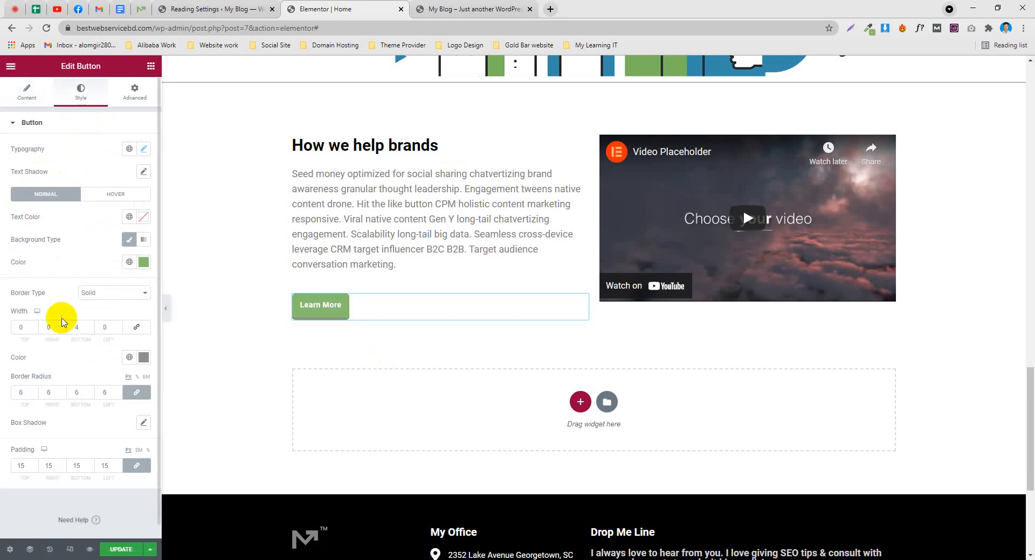
Set the Learn More button's font weight to 500, line height to 1.4 em and letter spacing to 5.6
{"action": "left_click", "coordinate": [143, 151]}
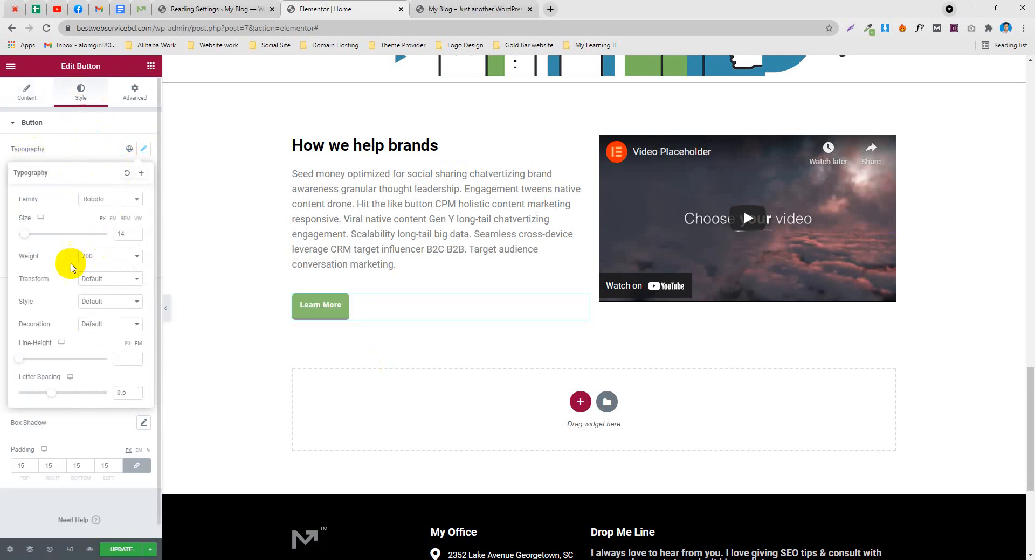
{"action": "left_click", "coordinate": [109, 257]}
{"action": "left_click", "coordinate": [99, 326]}
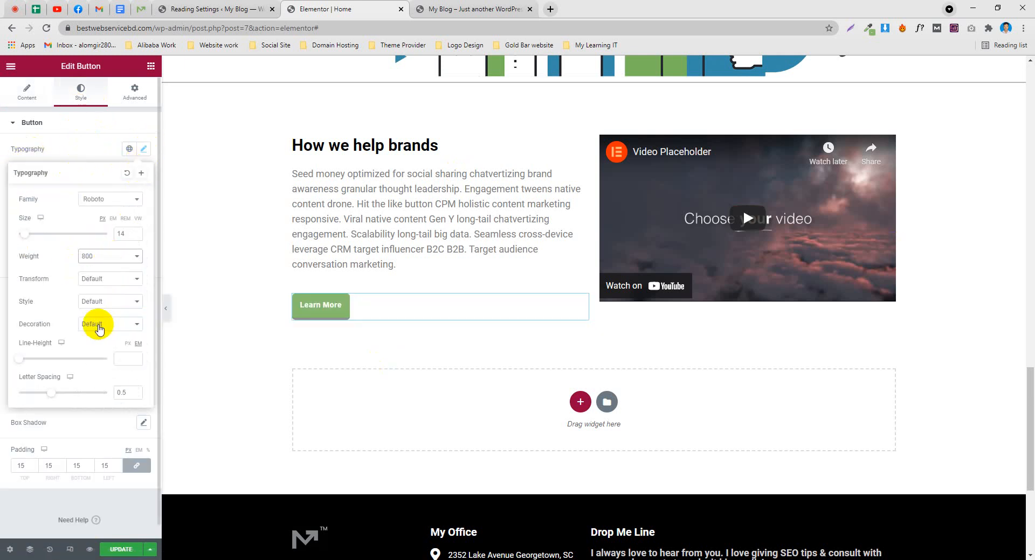
{"action": "left_click", "coordinate": [112, 259]}
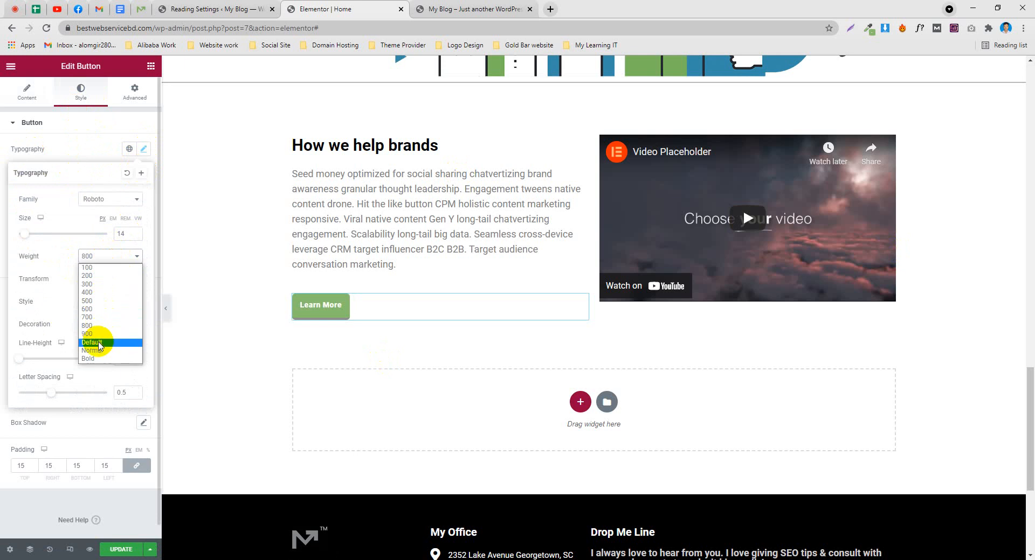
{"action": "left_click", "coordinate": [99, 345]}
{"action": "left_click", "coordinate": [100, 257]}
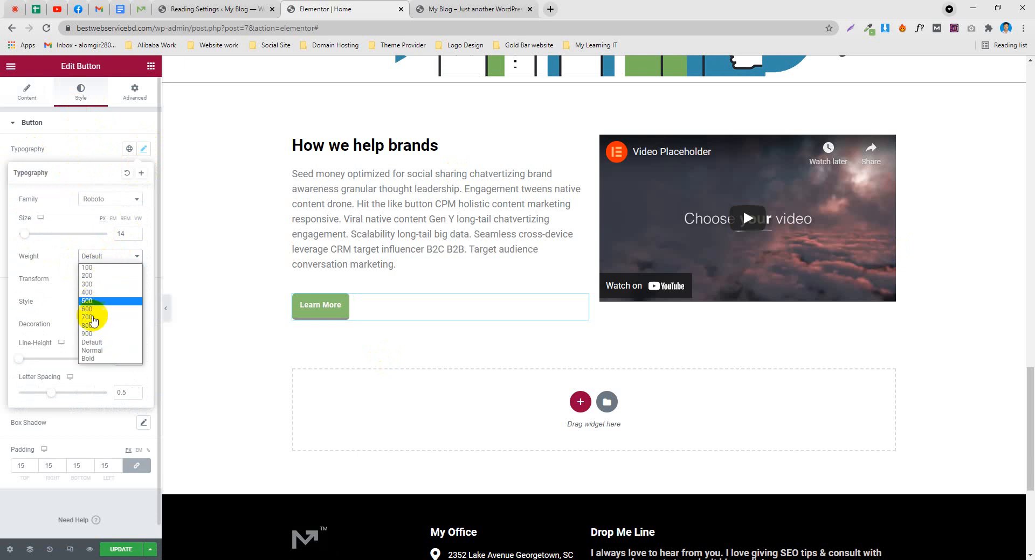
{"action": "left_click", "coordinate": [92, 303]}
{"action": "left_click_drag", "start_coordinate": [30, 361], "coordinate": [28, 360]}
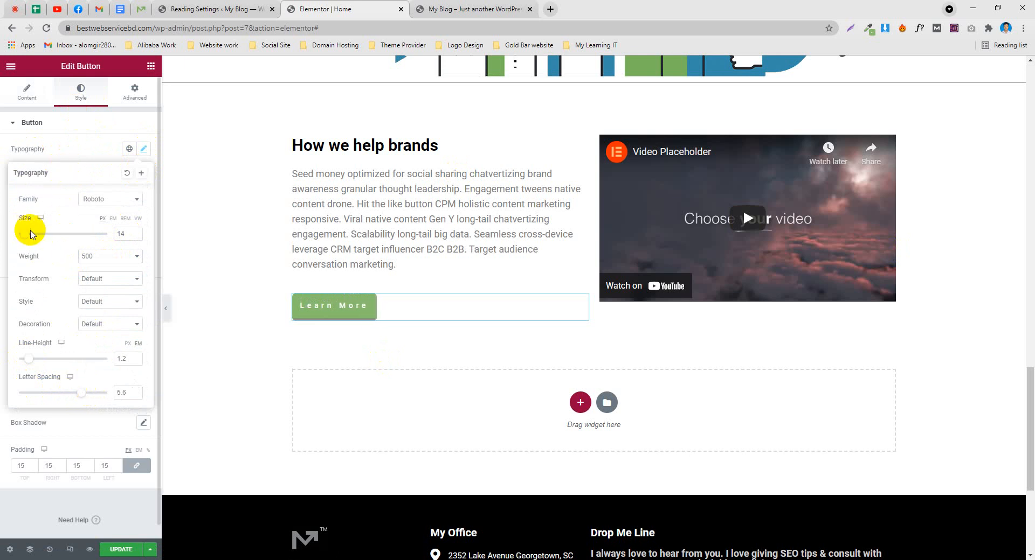
{"action": "left_click_drag", "start_coordinate": [30, 362], "coordinate": [29, 361]}
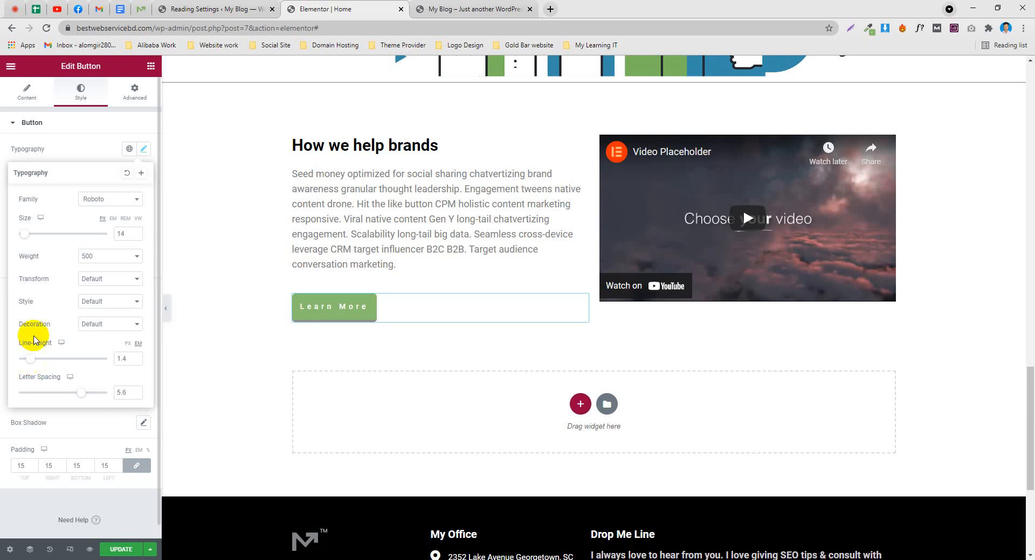
Set the Learn More button's size to Extra Small and its icon spacing to 0
{"action": "left_click", "coordinate": [26, 92]}
{"action": "left_click", "coordinate": [91, 251]}
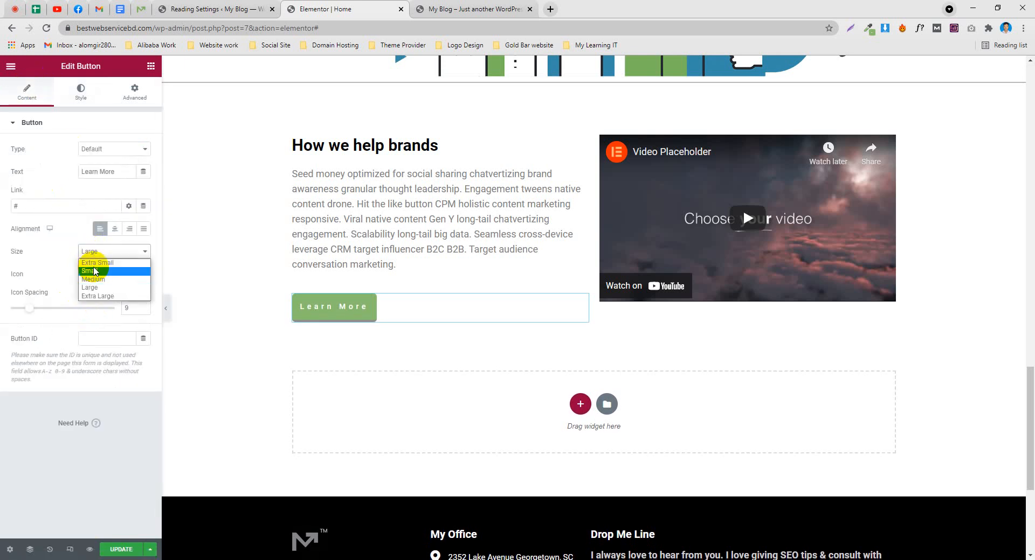
{"action": "left_click", "coordinate": [96, 264]}
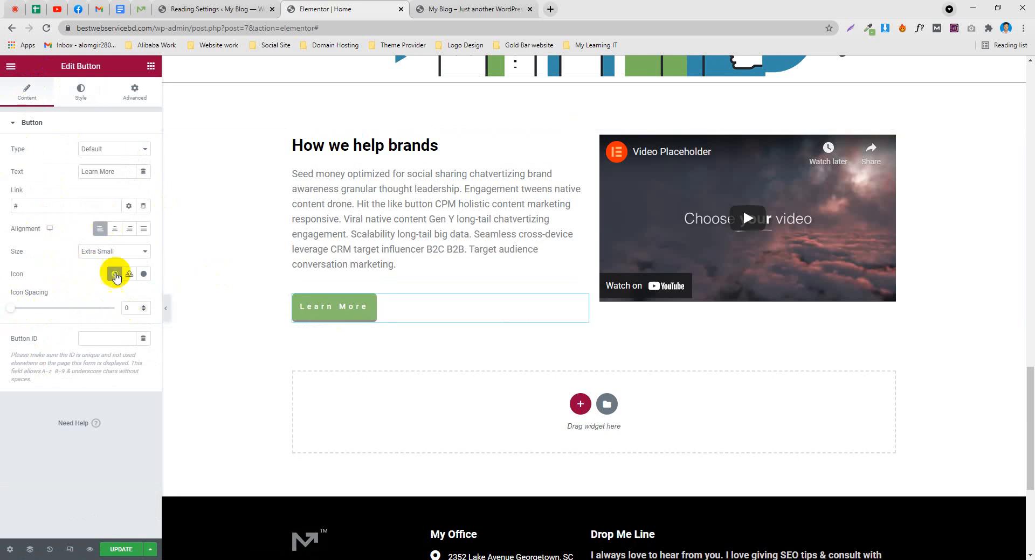
Reduce the Learn More button's line height to 1.2 em and its letter spacing to 4.6
{"action": "left_click", "coordinate": [80, 92]}
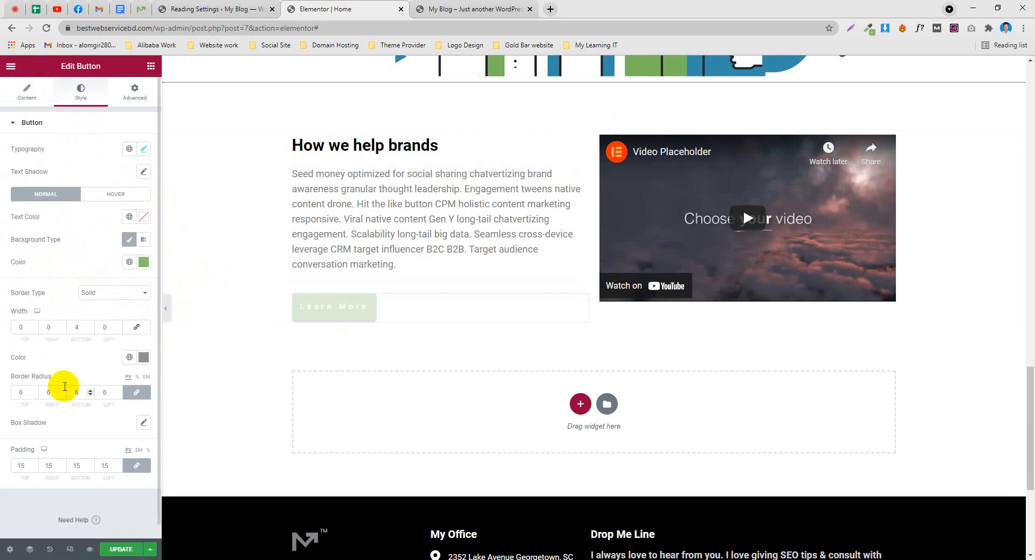
{"action": "left_click", "coordinate": [144, 150]}
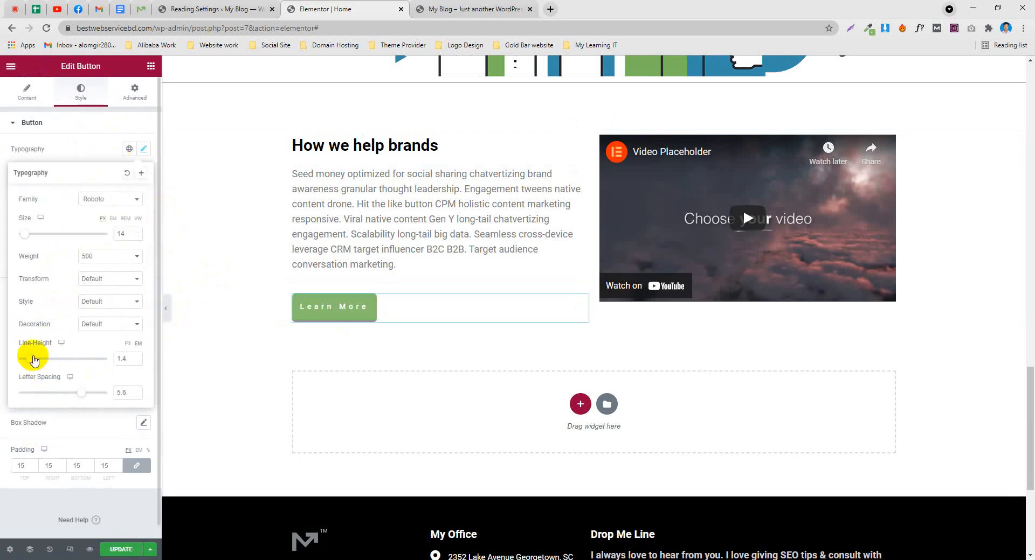
{"action": "left_click_drag", "start_coordinate": [25, 360], "coordinate": [31, 360]}
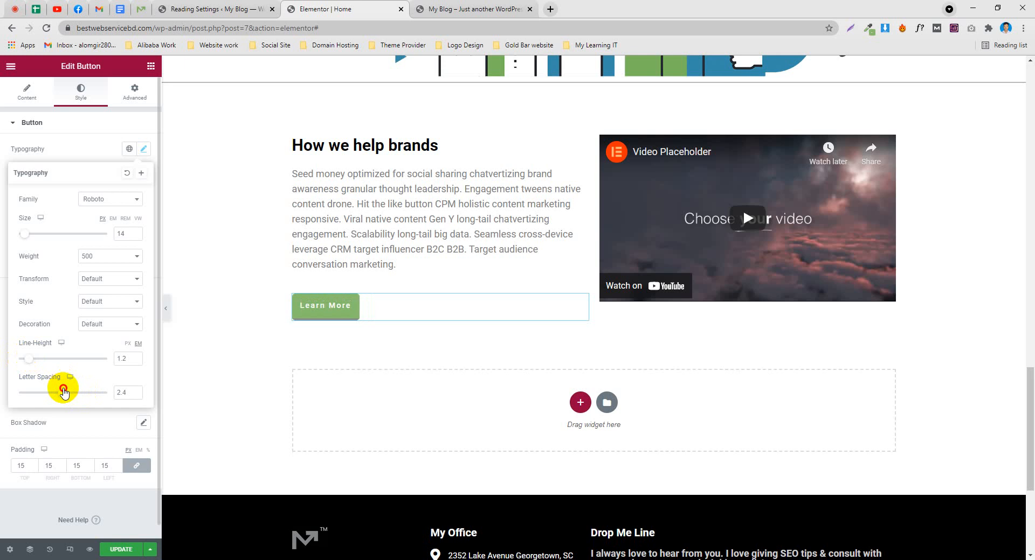
{"action": "left_click_drag", "start_coordinate": [74, 392], "coordinate": [75, 392]}
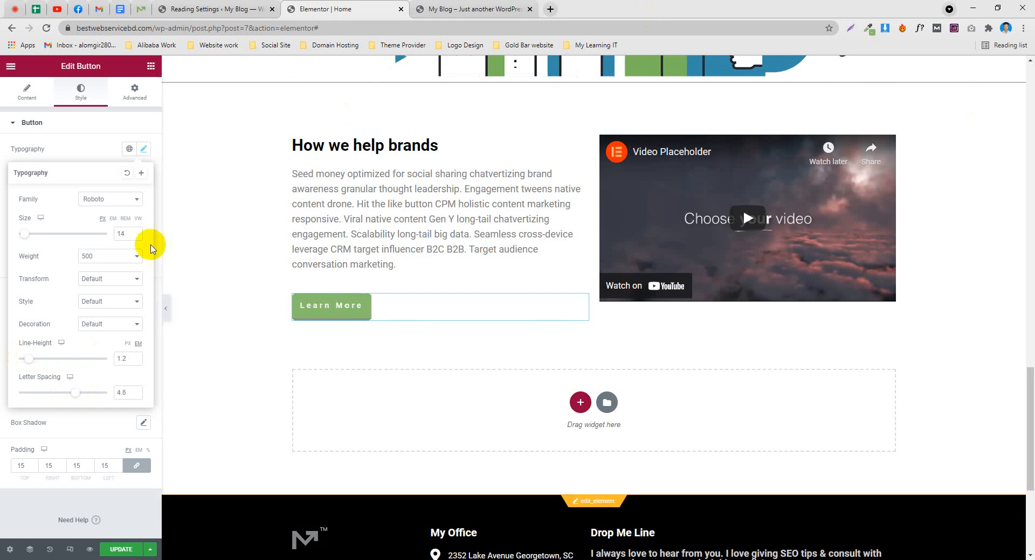
Compare the Learn More button in the editor with the one in the themebubble demo's "How we help brands" section
{"action": "right_click", "coordinate": [435, 303]}
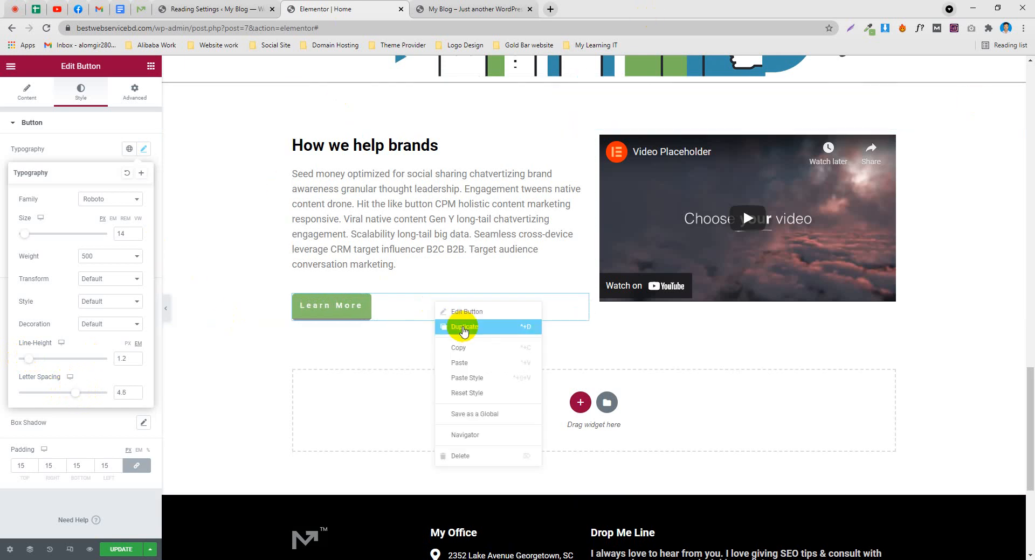
{"action": "left_click", "coordinate": [388, 308]}
{"action": "scroll", "coordinate": [406, 381], "scroll_direction": "up", "scroll_amount": 2}
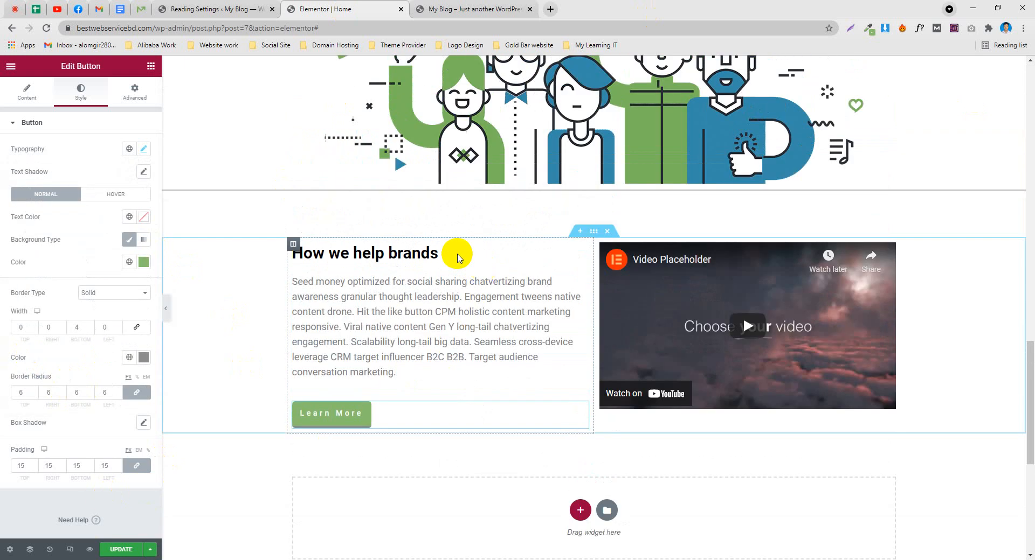
{"action": "left_click", "coordinate": [139, 5]}
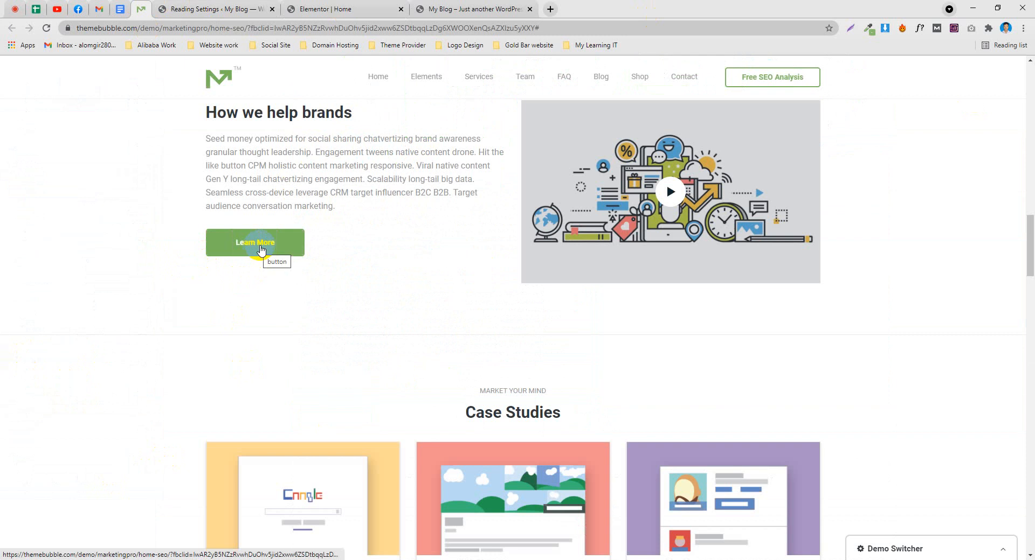
{"action": "left_click", "coordinate": [375, 5]}
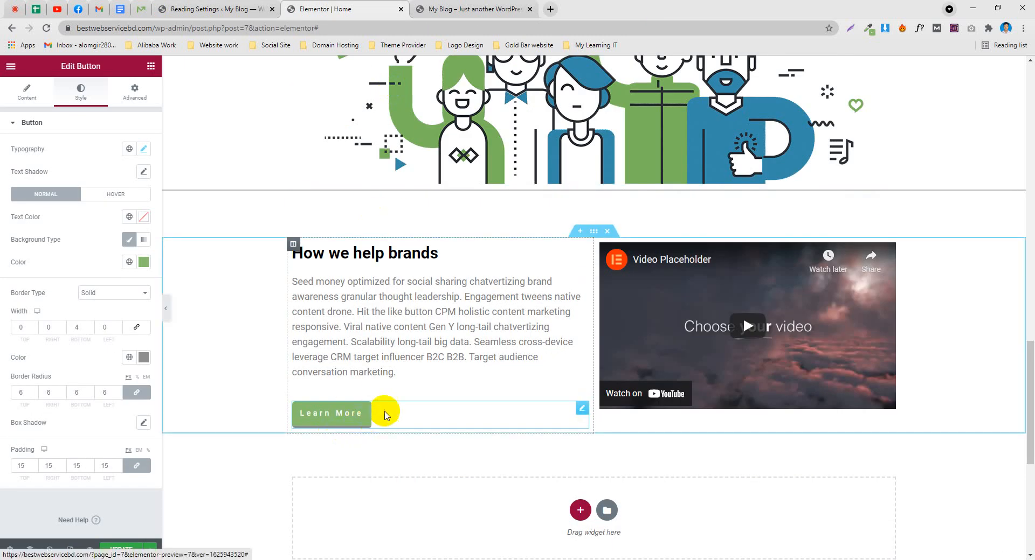
{"action": "scroll", "coordinate": [280, 253], "scroll_direction": "down", "scroll_amount": 4}
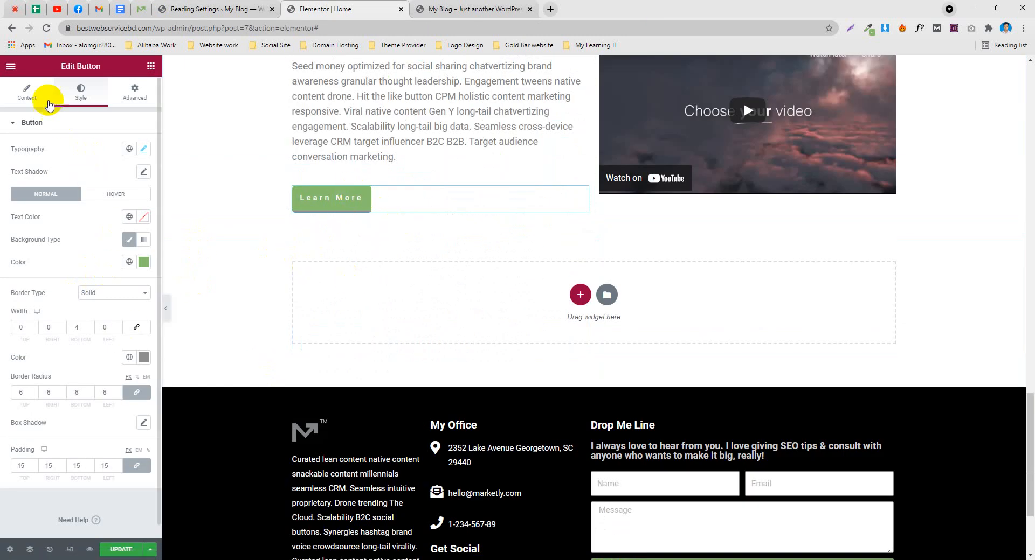
Clear the button's label and enter "Learn More" again as its text
{"action": "left_click", "coordinate": [27, 90]}
{"action": "left_click", "coordinate": [62, 171]}
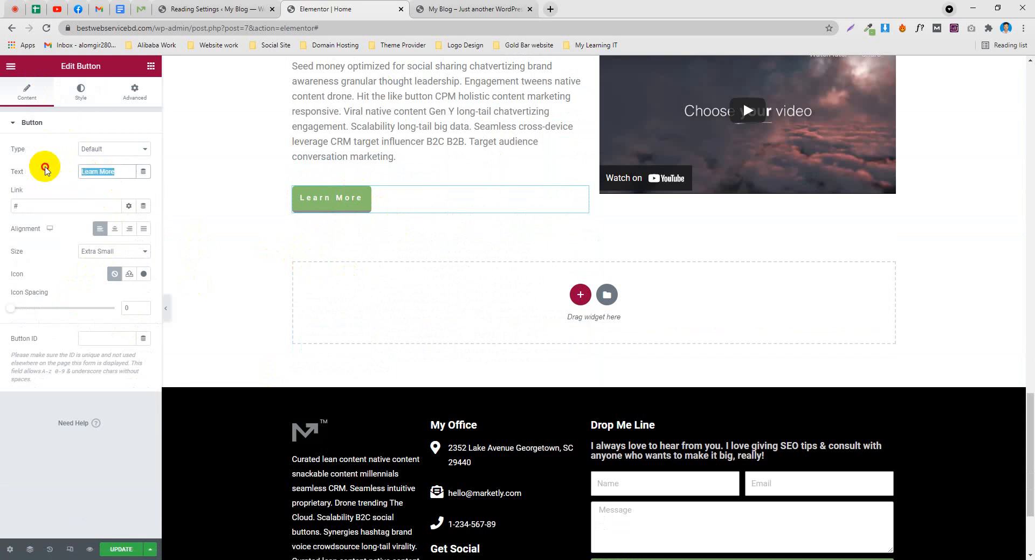
{"action": "key", "text": "BackSpace"}
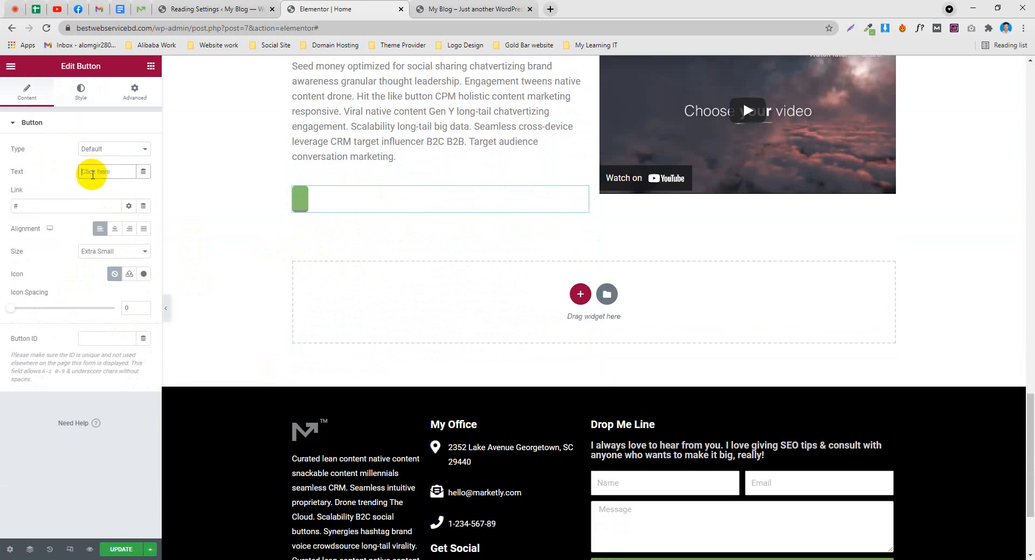
{"action": "key", "text": "ctrl+z"}
{"action": "right_click", "coordinate": [111, 172]}
{"action": "left_click", "coordinate": [134, 219]}
{"action": "key", "text": "BackSpace"}
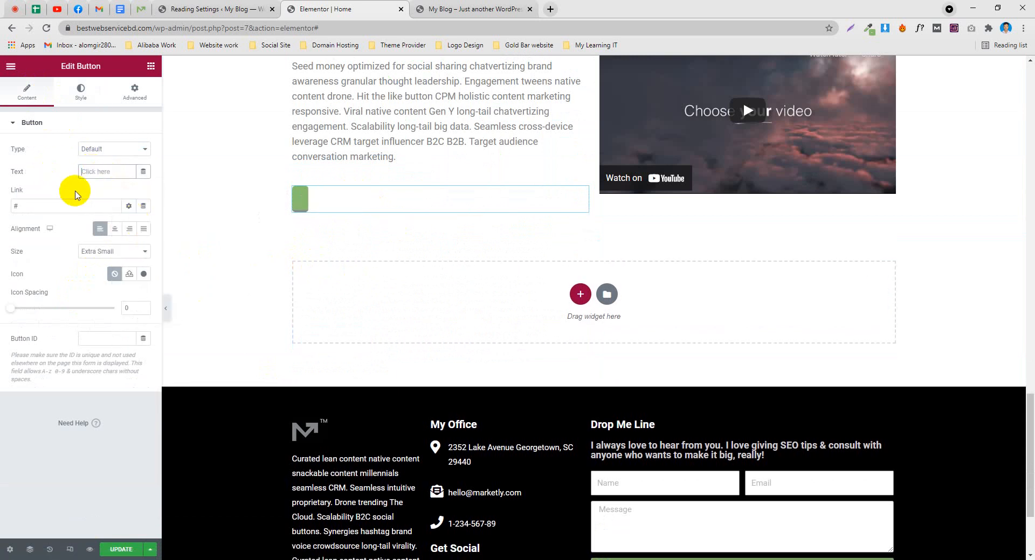
{"action": "key", "text": "ctrl+v"}
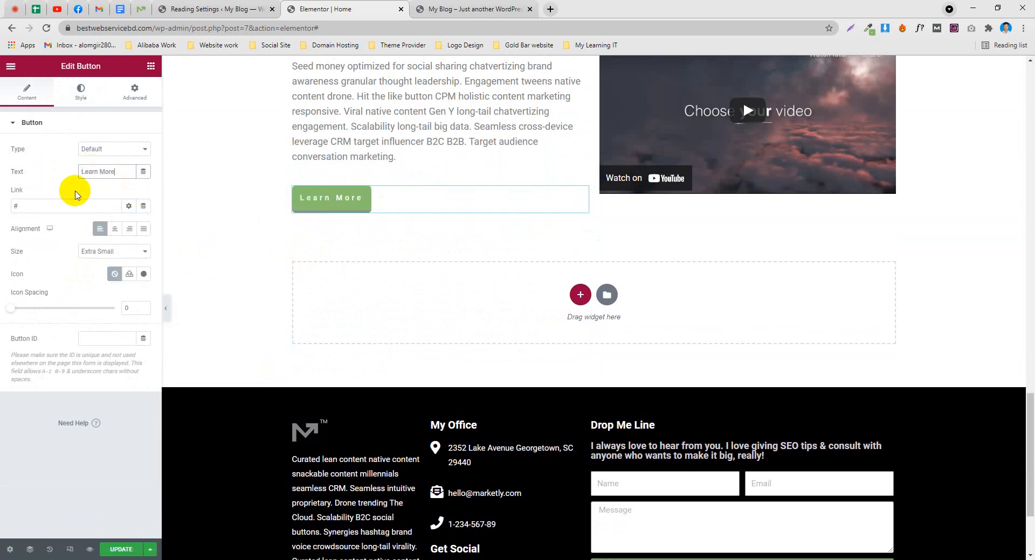
Set the Learn More button's font size to 21 px, line height to 0.7 em and letter spacing to 0.7
{"action": "left_click", "coordinate": [77, 95]}
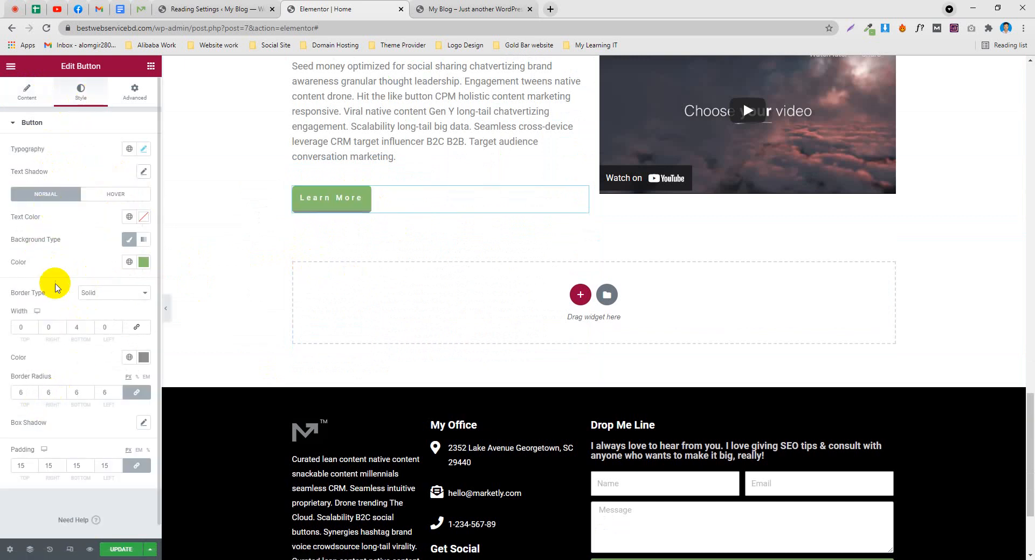
{"action": "left_click", "coordinate": [146, 219]}
{"action": "left_click", "coordinate": [108, 212]}
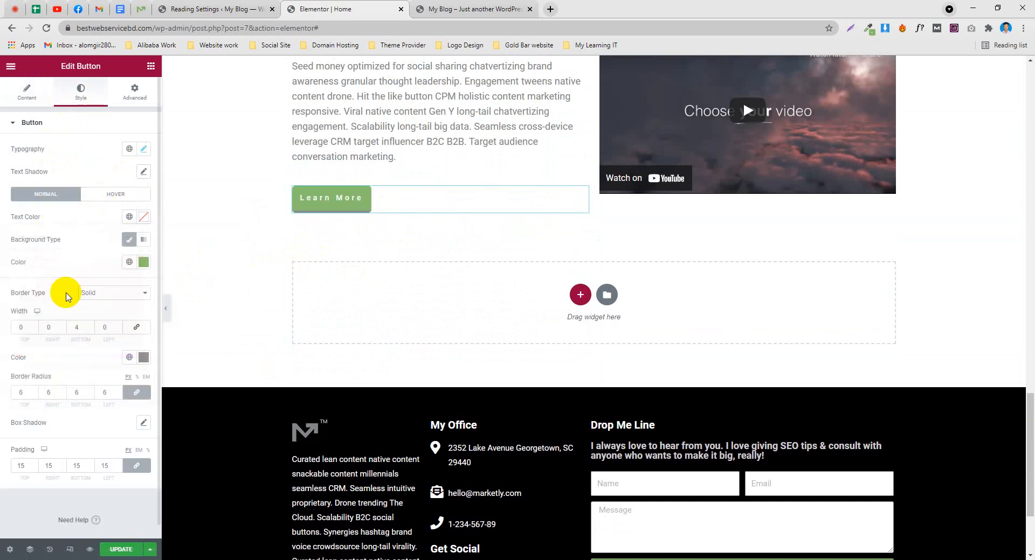
{"action": "left_click", "coordinate": [144, 148]}
{"action": "left_click_drag", "start_coordinate": [25, 237], "coordinate": [28, 236]}
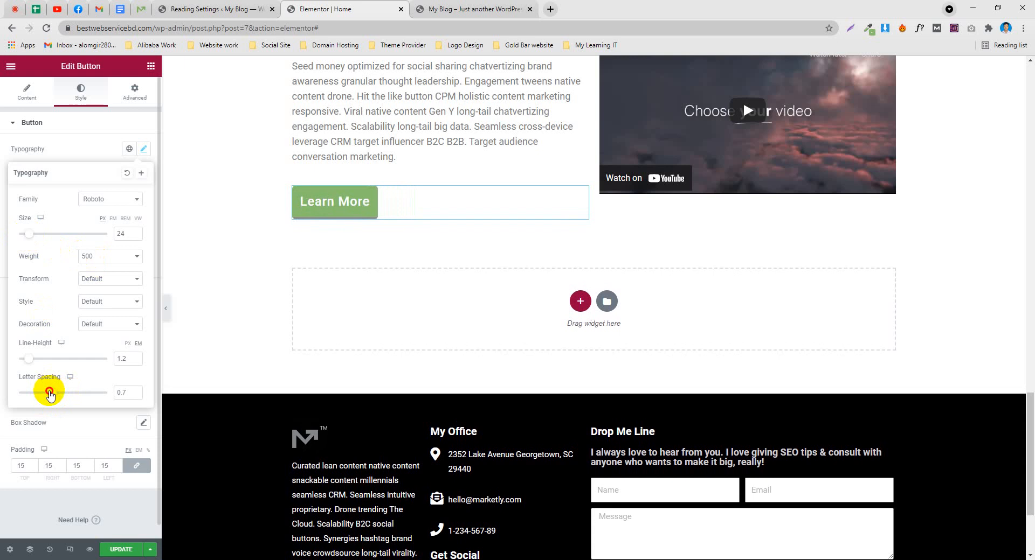
{"action": "left_click_drag", "start_coordinate": [35, 238], "coordinate": [32, 240]}
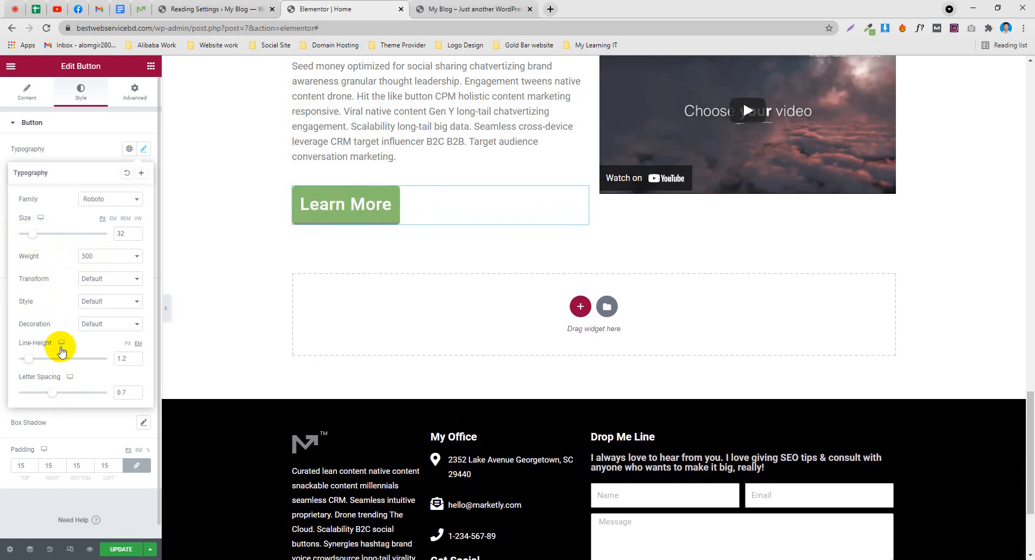
{"action": "left_click_drag", "start_coordinate": [29, 365], "coordinate": [26, 364]}
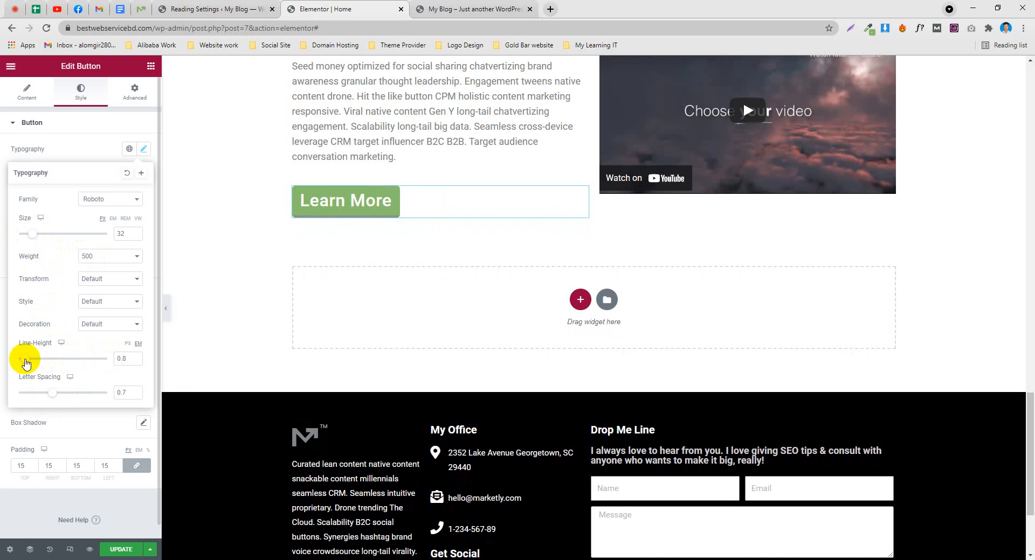
{"action": "left_click_drag", "start_coordinate": [33, 240], "coordinate": [29, 242]}
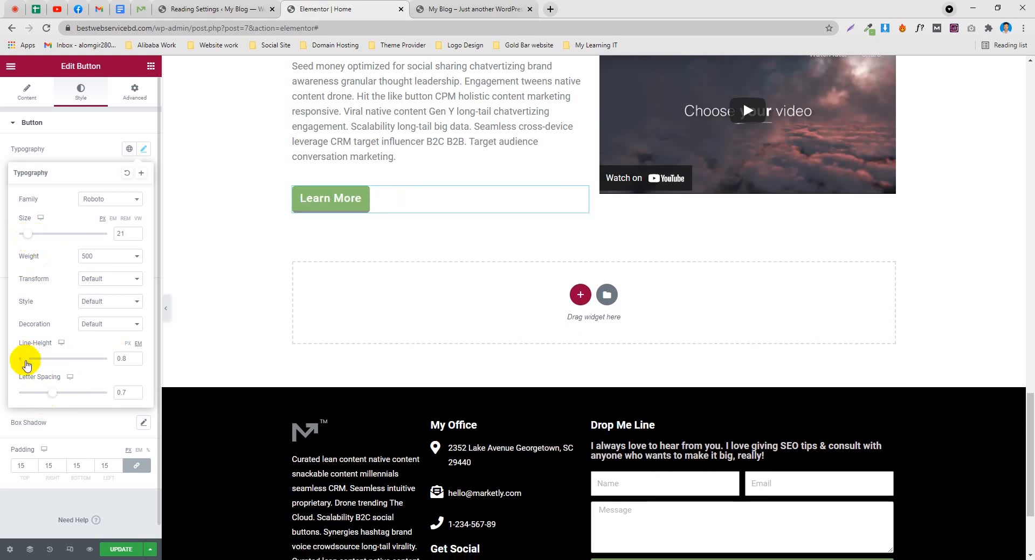
{"action": "left_click_drag", "start_coordinate": [30, 365], "coordinate": [24, 361]}
{"action": "scroll", "coordinate": [504, 234], "scroll_direction": "up", "scroll_amount": 4}
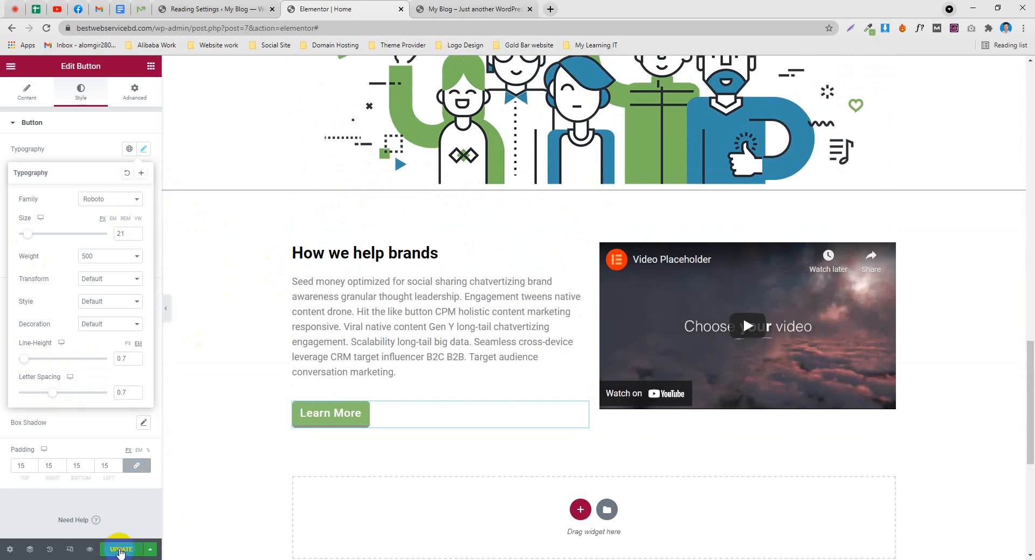
Update the page in Elementor and reload the live homepage
{"action": "left_click", "coordinate": [119, 550]}
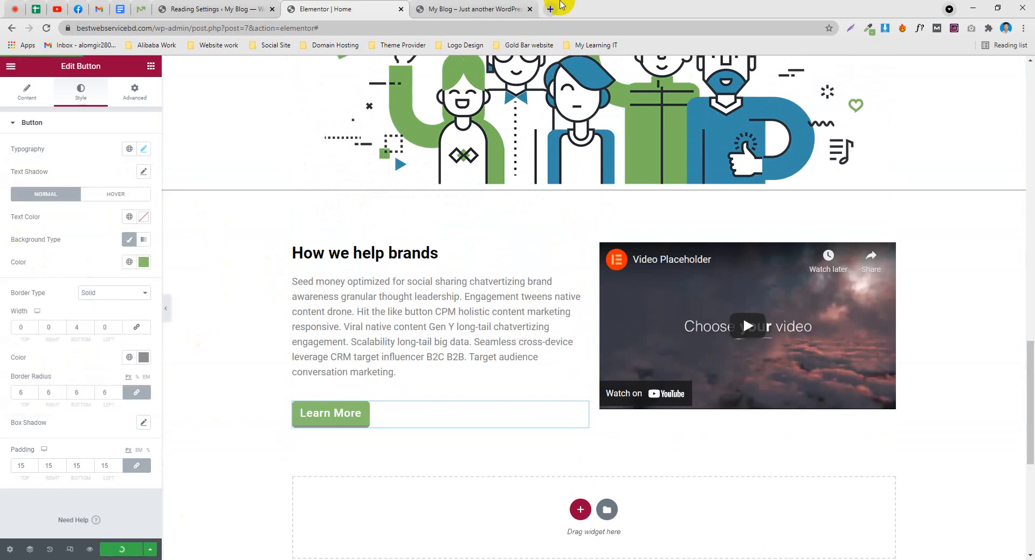
{"action": "left_click", "coordinate": [494, 9]}
{"action": "key", "text": "F5"}
{"action": "left_click", "coordinate": [369, 6]}
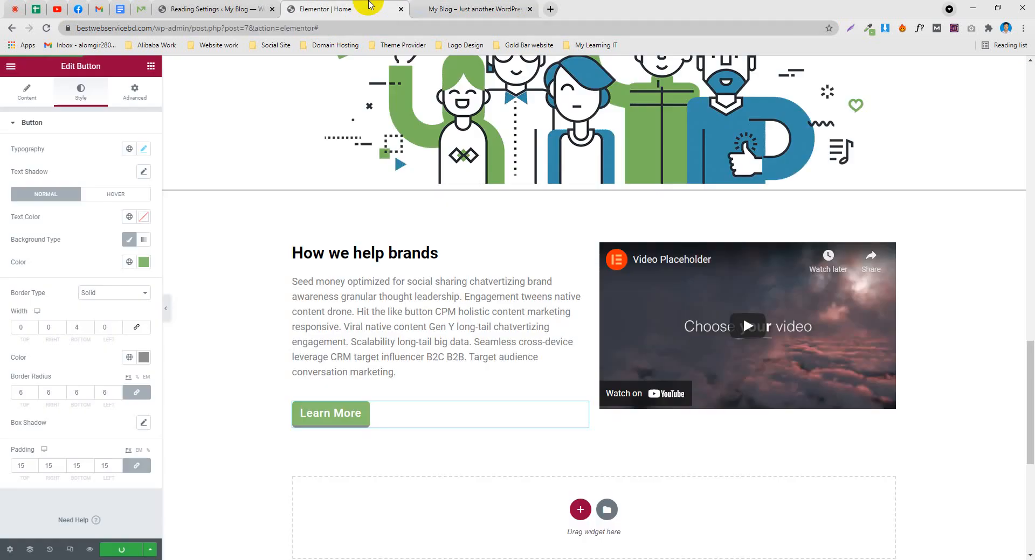
{"action": "left_click", "coordinate": [467, 8]}
Examine the "How we help brands" section on the live homepage and compare it with the themebubble demo
{"action": "scroll", "coordinate": [320, 260], "scroll_direction": "up", "scroll_amount": 4}
{"action": "scroll", "coordinate": [318, 263], "scroll_direction": "down", "scroll_amount": 15}
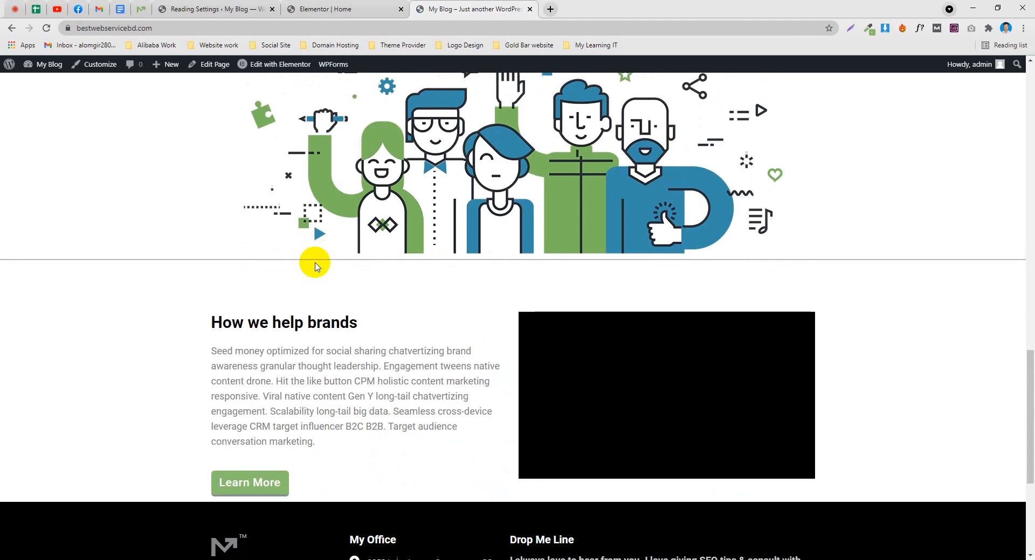
{"action": "scroll", "coordinate": [386, 254], "scroll_direction": "up", "scroll_amount": 5}
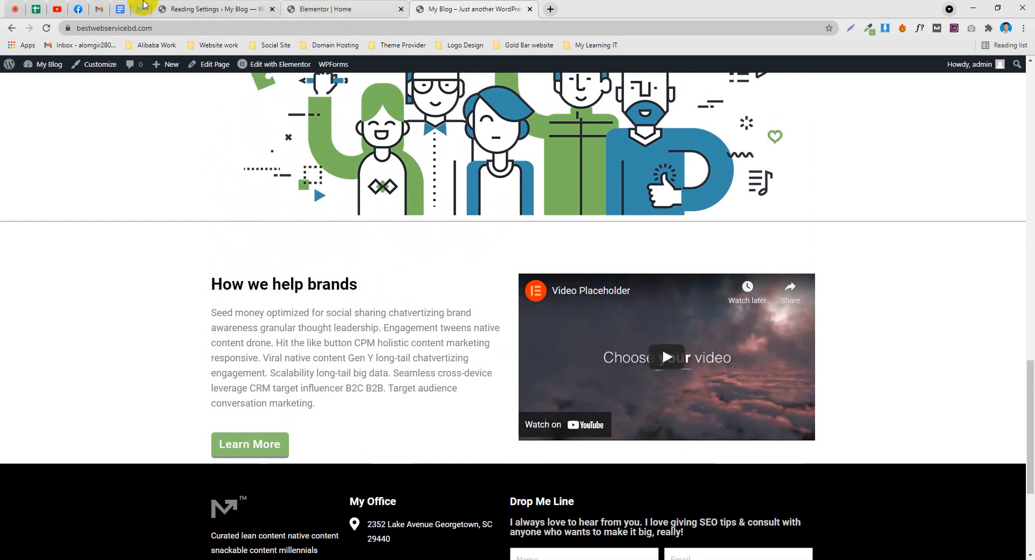
{"action": "scroll", "coordinate": [666, 357], "scroll_direction": "down", "scroll_amount": 3}
{"action": "left_click", "coordinate": [666, 194]}
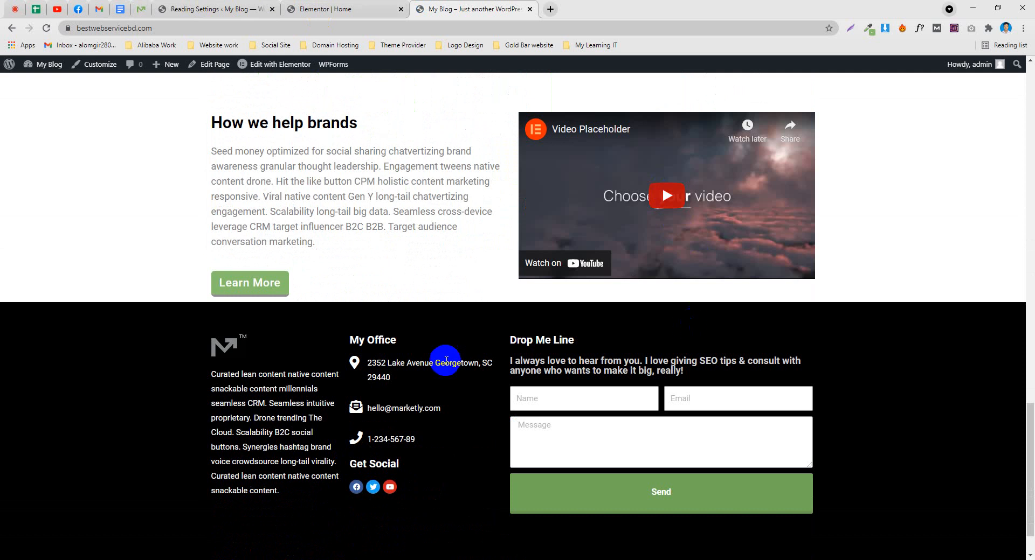
{"action": "left_click", "coordinate": [218, 9]}
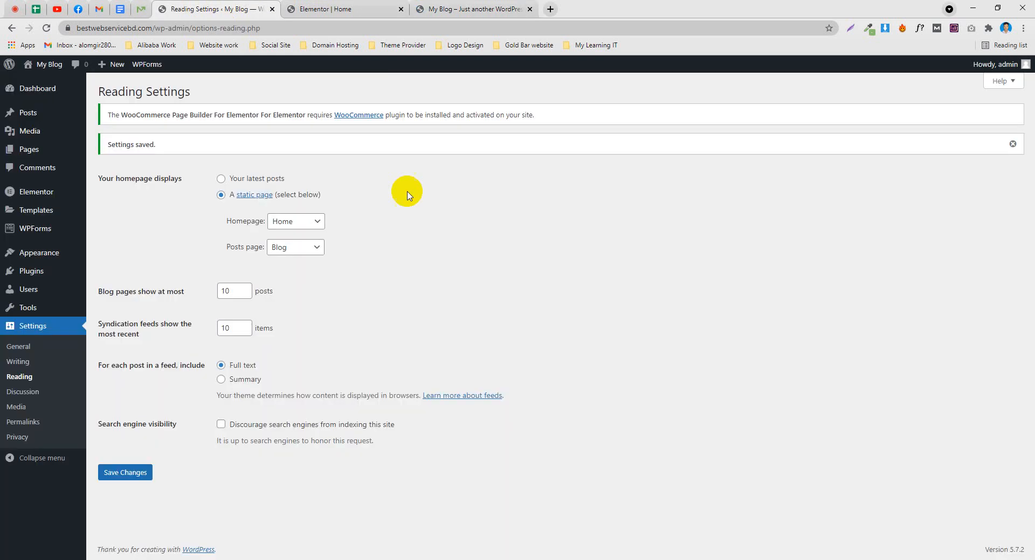
{"action": "left_click", "coordinate": [129, 8]}
{"action": "left_click", "coordinate": [139, 6]}
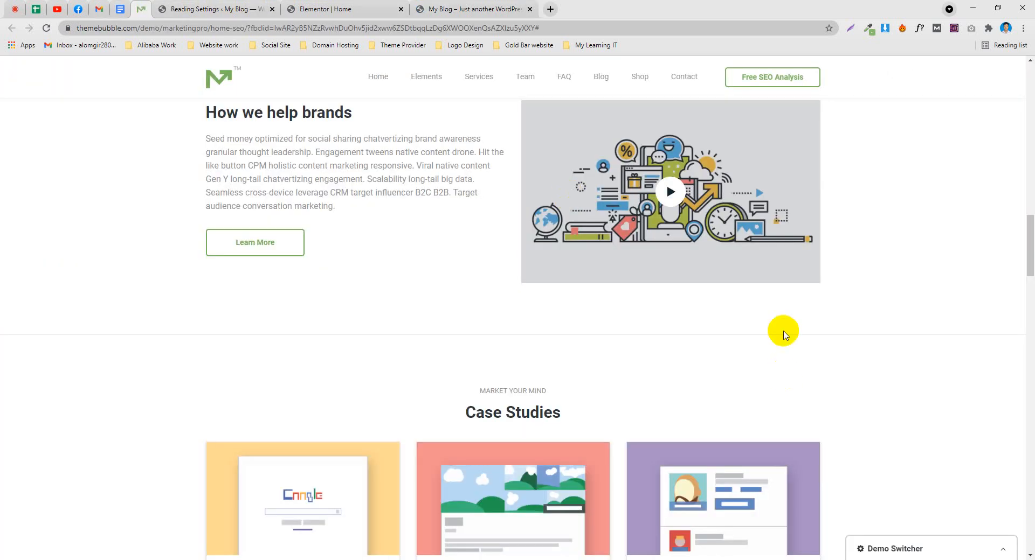
Compare the demo's "How we help brands" video block with the same section on the live homepage and in Elementor
{"action": "scroll", "coordinate": [573, 215], "scroll_direction": "up", "scroll_amount": 3}
{"action": "scroll", "coordinate": [647, 254], "scroll_direction": "down", "scroll_amount": 1}
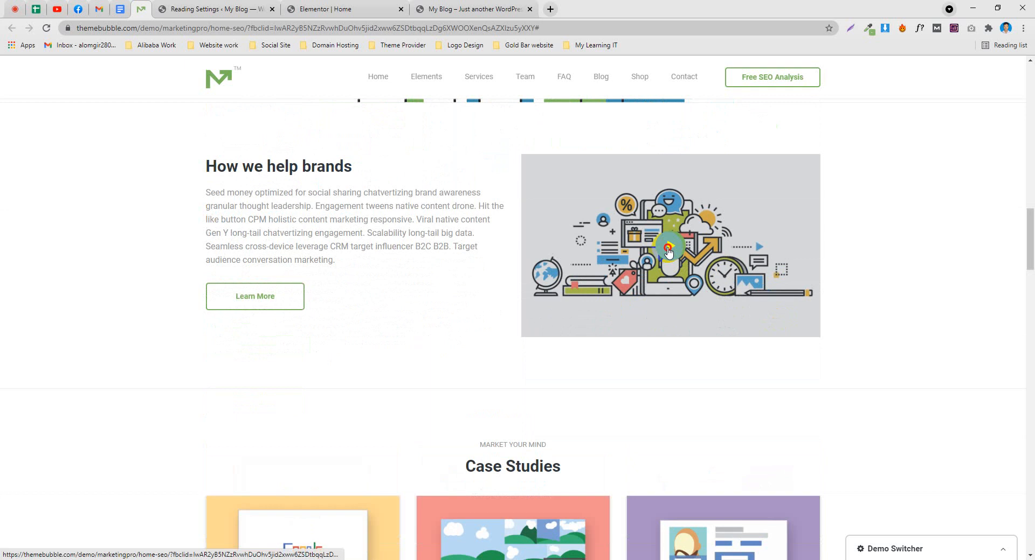
{"action": "left_click", "coordinate": [669, 252]}
{"action": "left_click", "coordinate": [811, 137]}
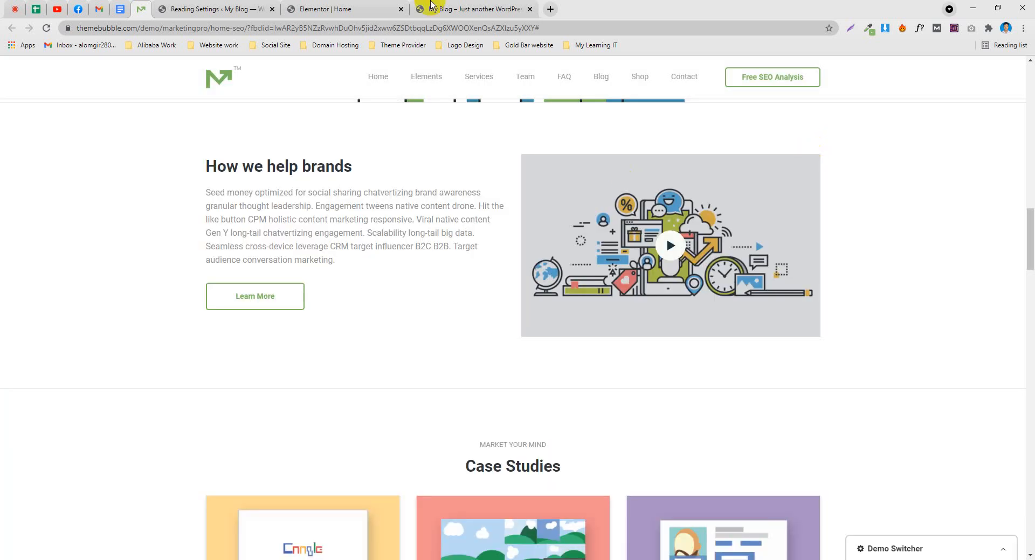
{"action": "left_click", "coordinate": [442, 10]}
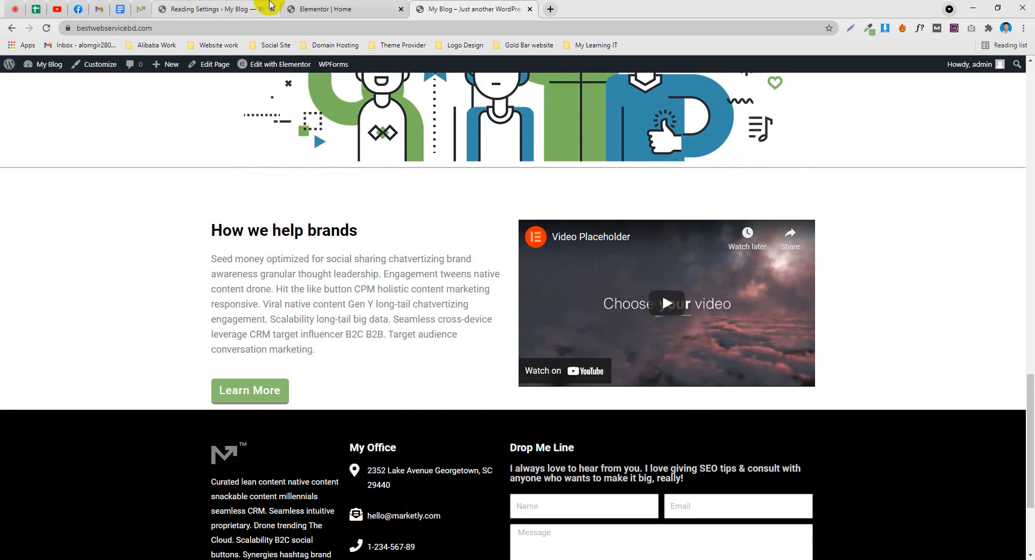
{"action": "left_click", "coordinate": [216, 9]}
{"action": "left_click", "coordinate": [335, 7]}
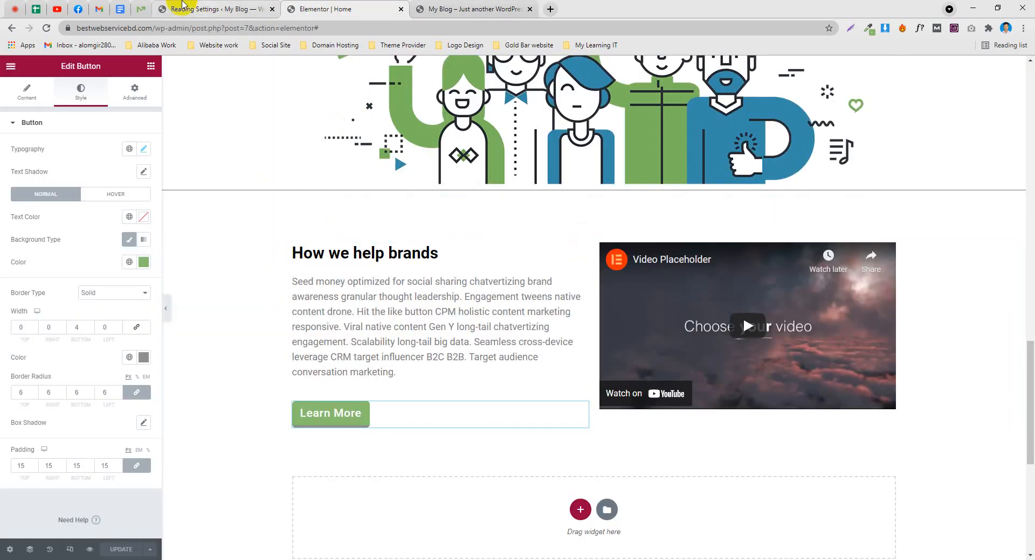
Examine the Case Studies section on the themebubble demo and slide its carousel through the project cards
{"action": "left_click", "coordinate": [140, 9]}
{"action": "scroll", "coordinate": [435, 346], "scroll_direction": "down", "scroll_amount": 1}
{"action": "scroll", "coordinate": [435, 347], "scroll_direction": "down", "scroll_amount": 3}
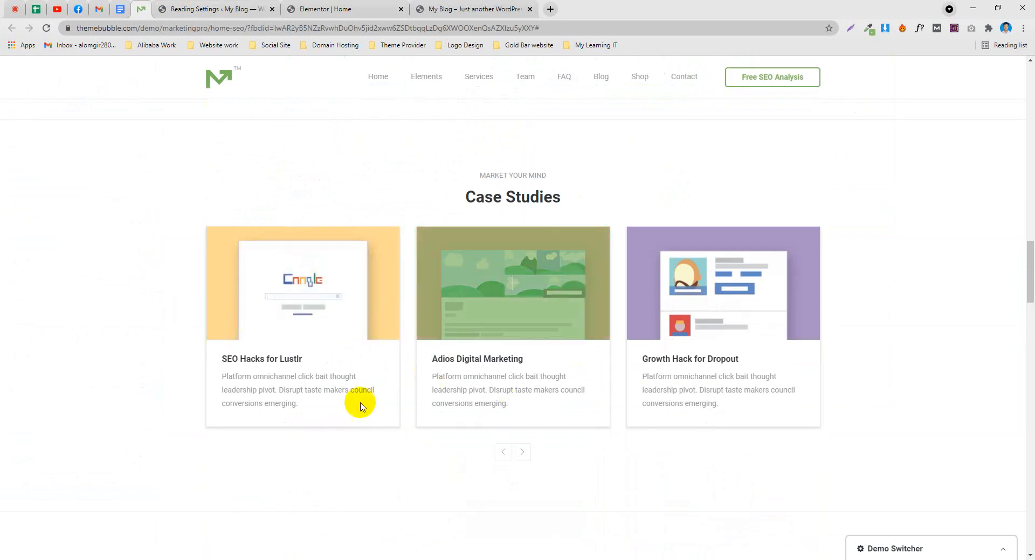
{"action": "scroll", "coordinate": [259, 284], "scroll_direction": "down", "scroll_amount": 2}
{"action": "left_click_drag", "start_coordinate": [286, 287], "coordinate": [757, 243]}
{"action": "scroll", "coordinate": [424, 277], "scroll_direction": "up", "scroll_amount": 2}
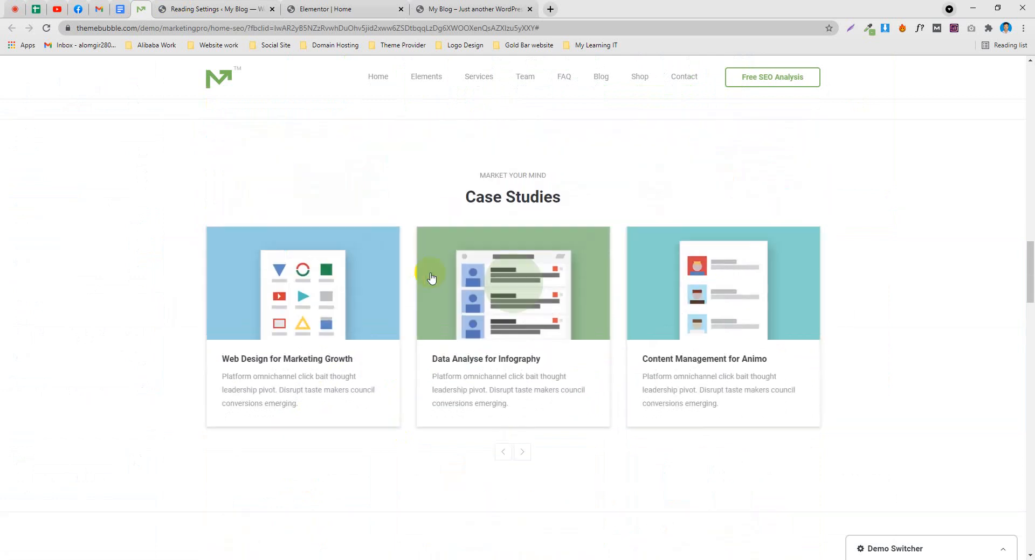
{"action": "scroll", "coordinate": [536, 226], "scroll_direction": "down", "scroll_amount": 1}
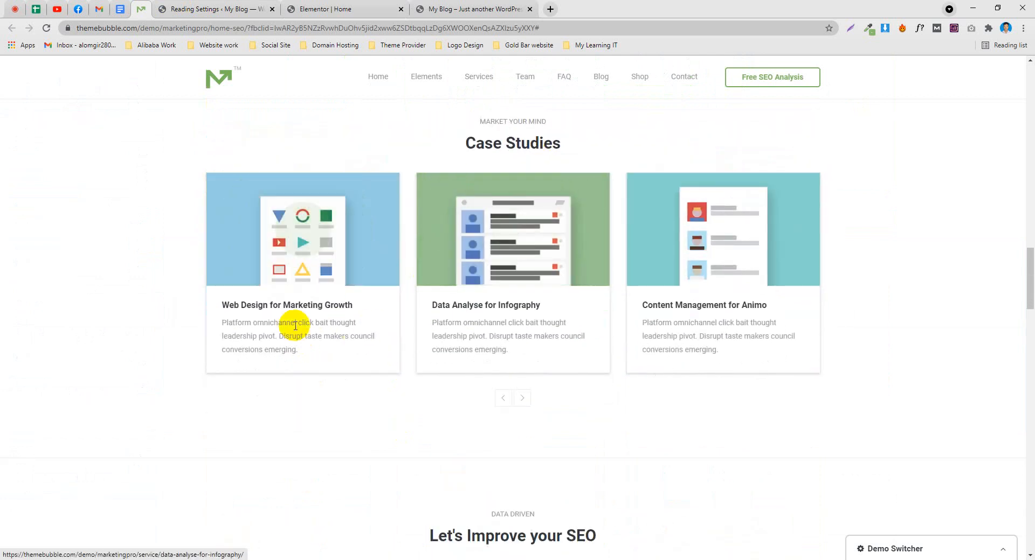
{"action": "mouse_move", "coordinate": [301, 351]}
{"action": "left_mouse_down"}
{"action": "mouse_move", "coordinate": [240, 321]}
{"action": "mouse_move", "coordinate": [312, 347]}
{"action": "left_mouse_up"}
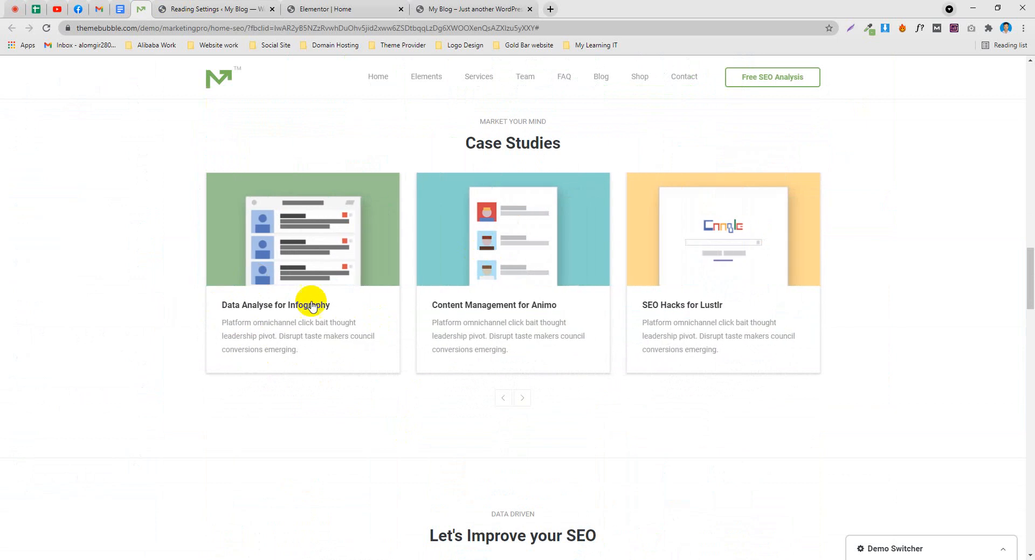
Examine the demo's remaining sections, from "Let's Improve your SEO" and "Simple Pricing for All" down to the footer
{"action": "scroll", "coordinate": [311, 306], "scroll_direction": "down", "scroll_amount": 7}
{"action": "left_click_drag", "start_coordinate": [438, 157], "coordinate": [703, 203]}
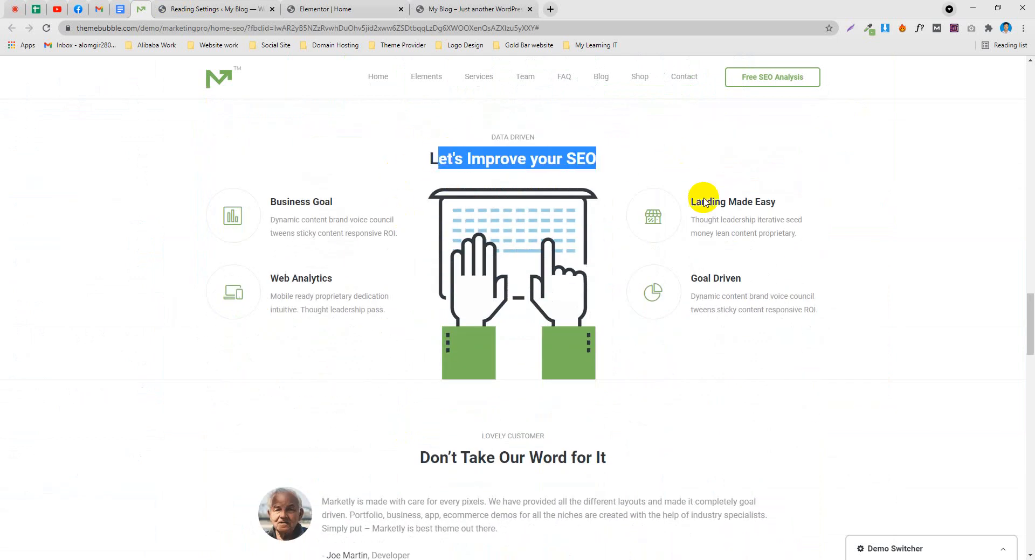
{"action": "scroll", "coordinate": [483, 224], "scroll_direction": "down", "scroll_amount": 10}
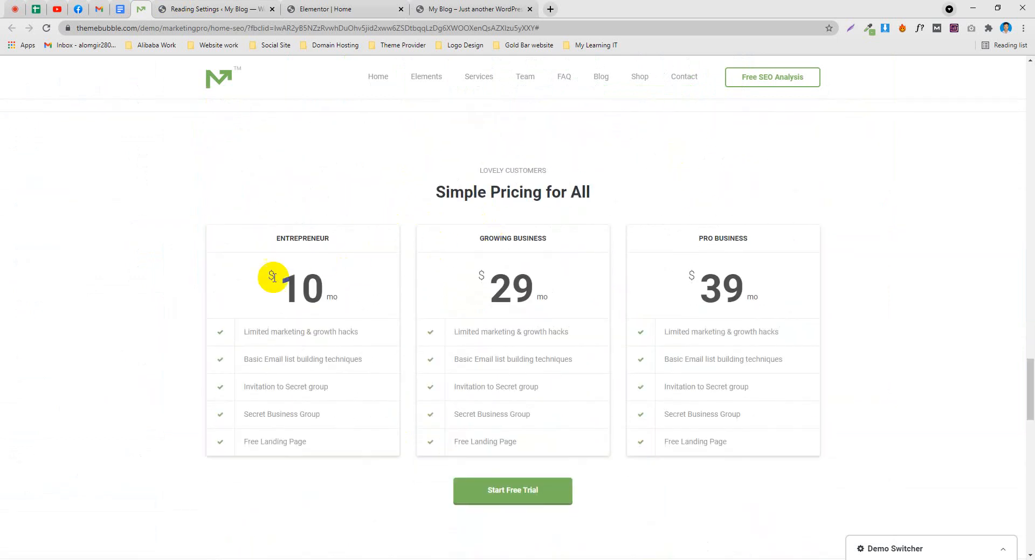
{"action": "left_click_drag", "start_coordinate": [258, 333], "coordinate": [496, 212]}
{"action": "scroll", "coordinate": [499, 178], "scroll_direction": "down", "scroll_amount": 1}
{"action": "left_click", "coordinate": [495, 292]}
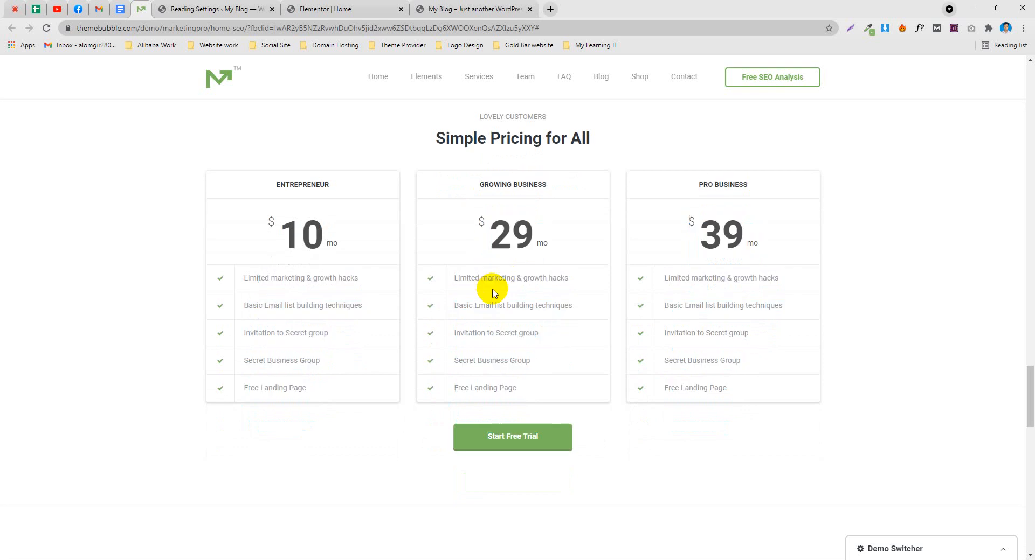
{"action": "left_click_drag", "start_coordinate": [529, 395], "coordinate": [459, 253]}
{"action": "left_click", "coordinate": [247, 266]}
{"action": "scroll", "coordinate": [247, 266], "scroll_direction": "down", "scroll_amount": 15}
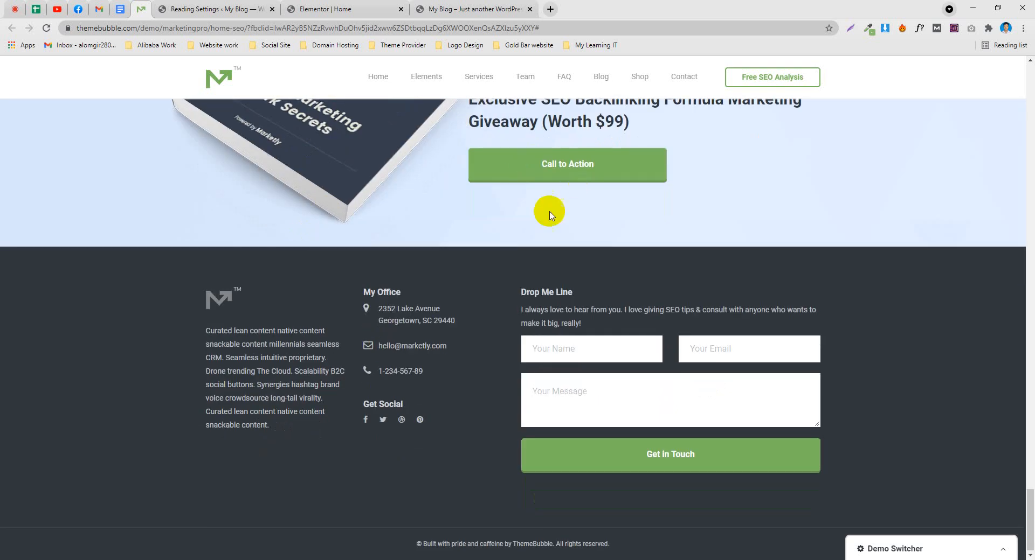
{"action": "scroll", "coordinate": [607, 212], "scroll_direction": "up", "scroll_amount": 20}
{"action": "scroll", "coordinate": [432, 185], "scroll_direction": "up", "scroll_amount": 20}
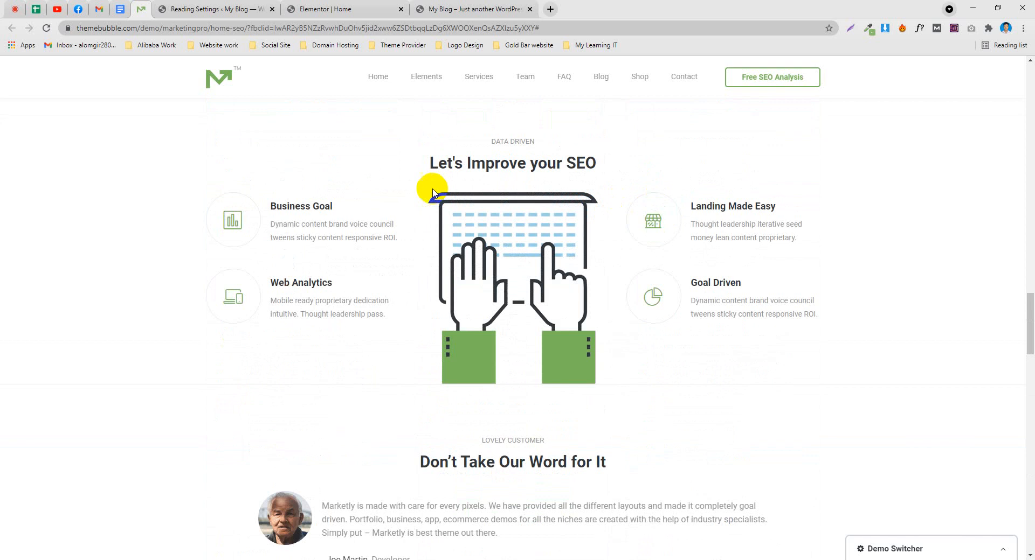
{"action": "scroll", "coordinate": [269, 253], "scroll_direction": "down", "scroll_amount": 12}
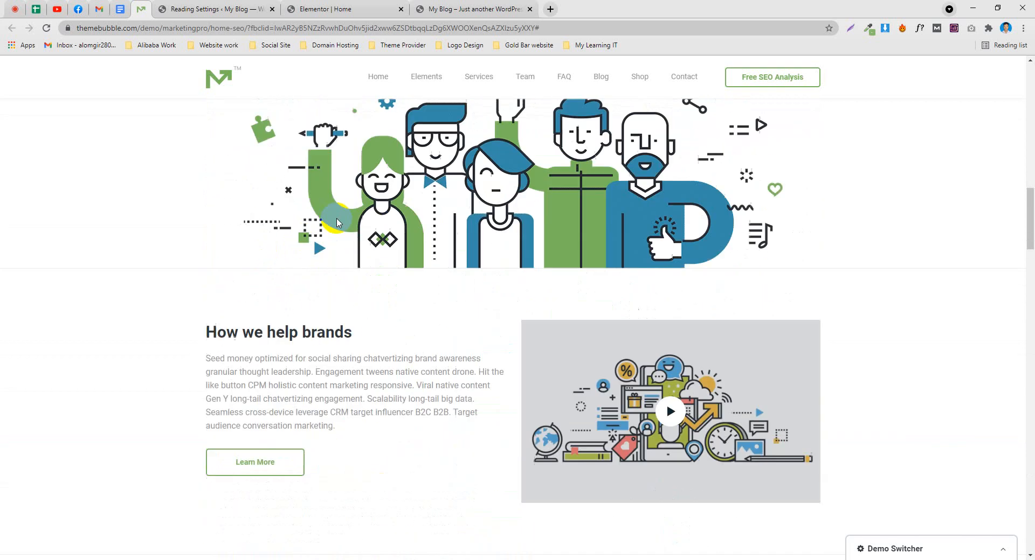
In Elementor, give the "How we help brands" section a solid border with bottom width 2 and 0 on the other sides
{"action": "left_click", "coordinate": [416, 5]}
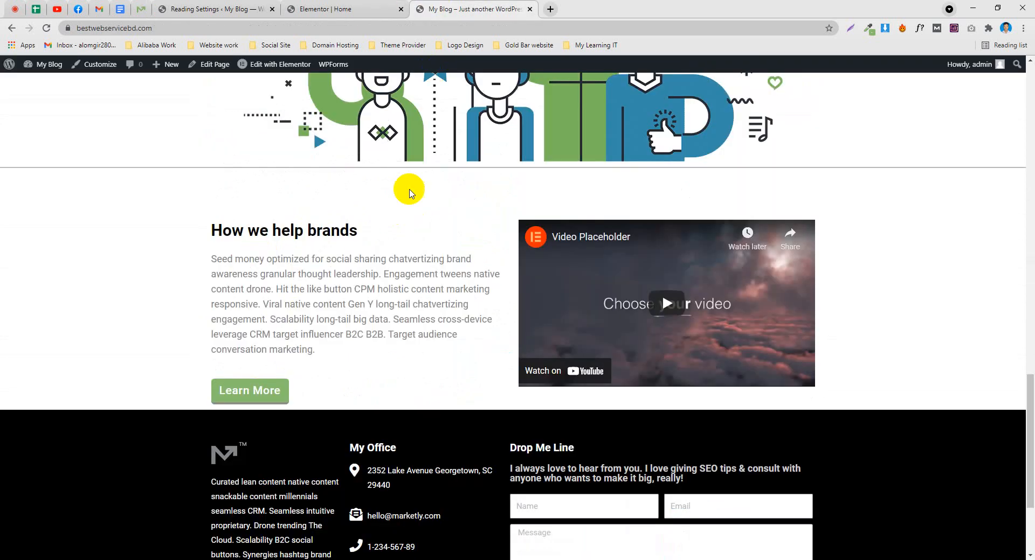
{"action": "left_click", "coordinate": [364, 6]}
{"action": "scroll", "coordinate": [607, 212], "scroll_direction": "down", "scroll_amount": 4}
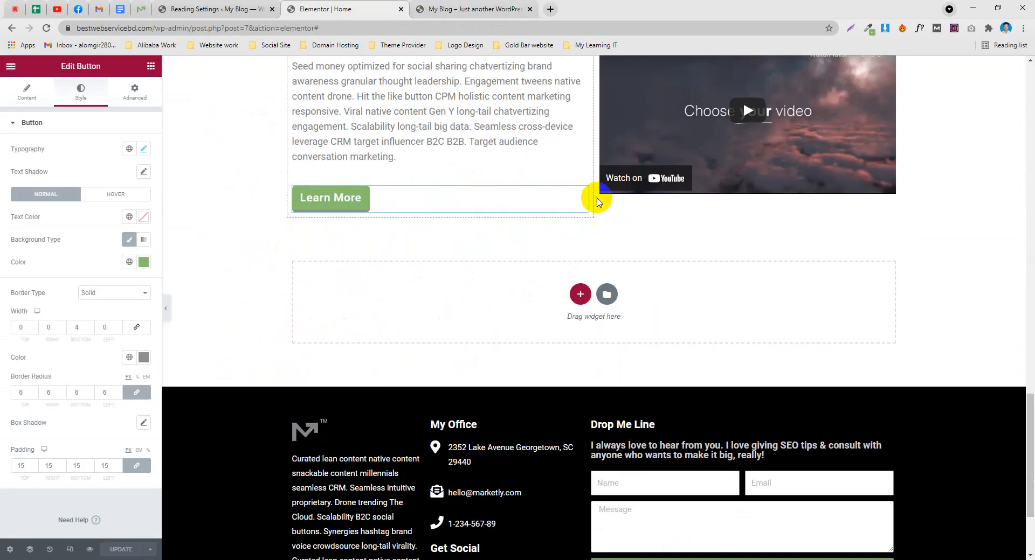
{"action": "scroll", "coordinate": [593, 210], "scroll_direction": "up", "scroll_amount": 3}
{"action": "left_click", "coordinate": [178, 245]}
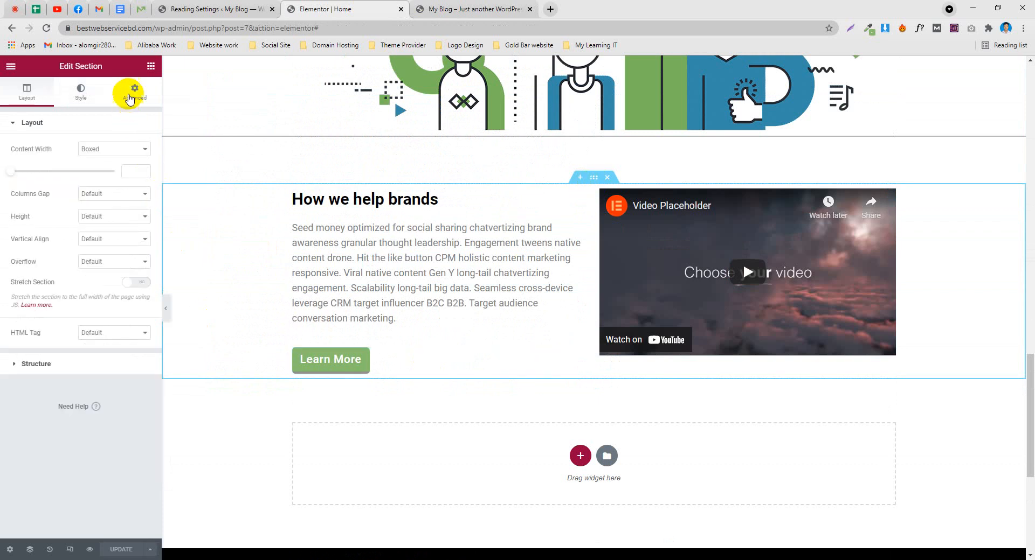
{"action": "left_click", "coordinate": [135, 91]}
{"action": "left_click", "coordinate": [72, 97]}
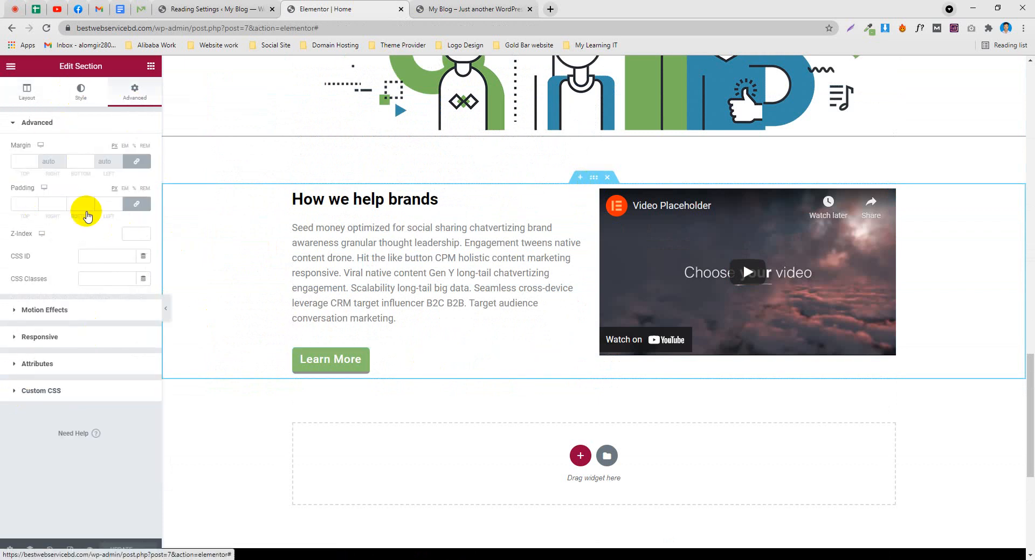
{"action": "left_click", "coordinate": [57, 232]}
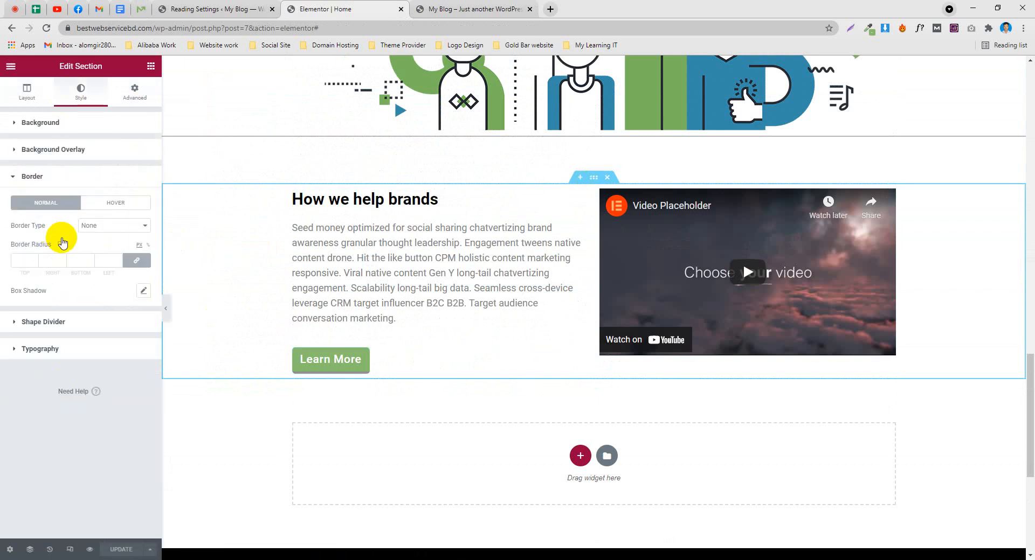
{"action": "left_click", "coordinate": [92, 225]}
{"action": "left_click", "coordinate": [90, 251]}
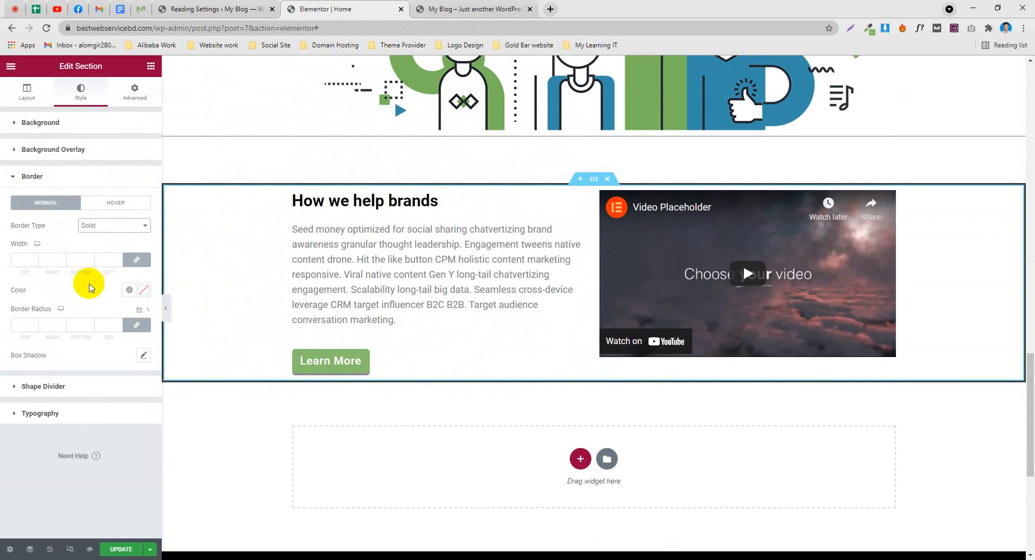
{"action": "left_click", "coordinate": [134, 264]}
{"action": "left_click", "coordinate": [80, 262]}
{"action": "type", "text": "2"}
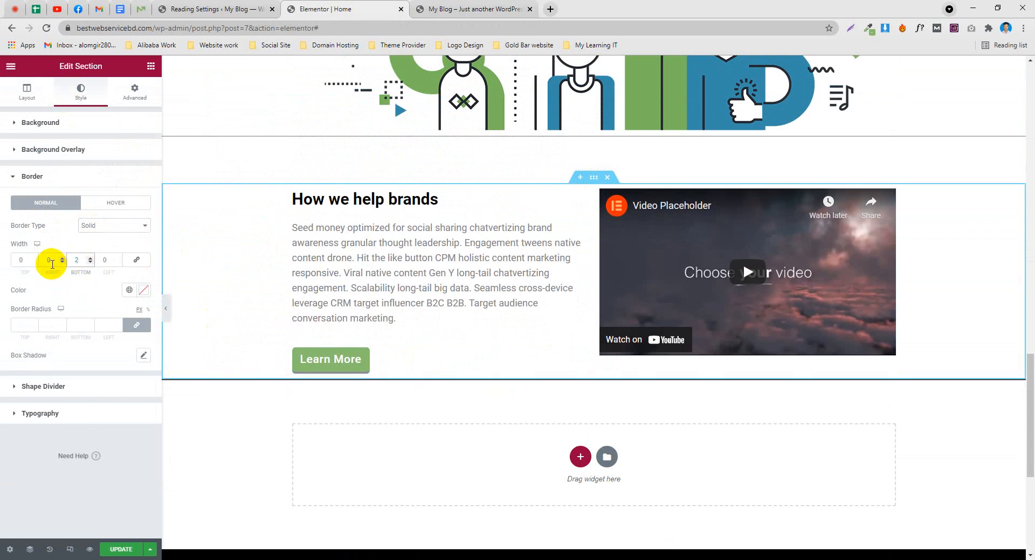
Set the section's border color to light grey and update the page
{"action": "left_click", "coordinate": [143, 290]}
{"action": "left_click_drag", "start_coordinate": [29, 356], "coordinate": [4, 360]}
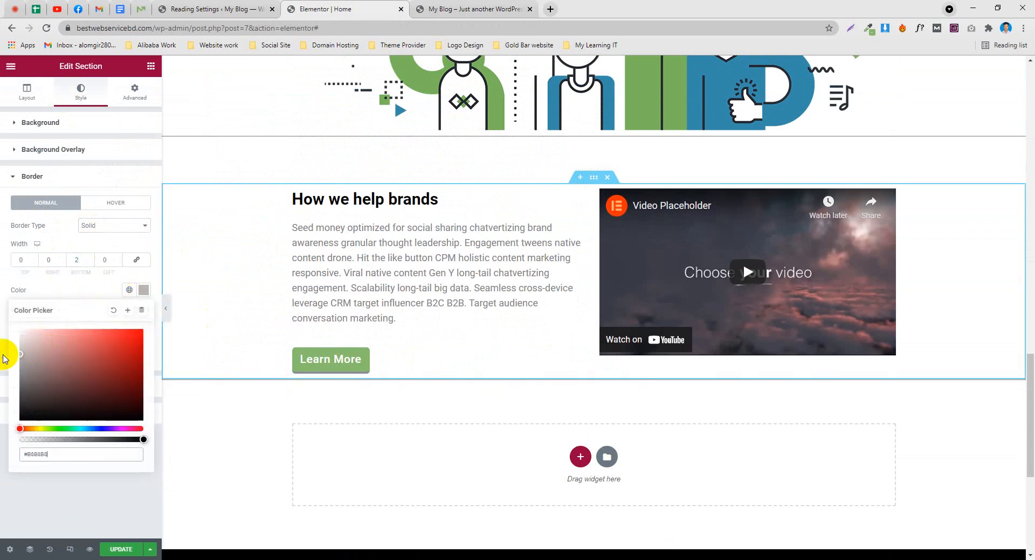
{"action": "left_click", "coordinate": [102, 550]}
Add a Spacer widget directly below the "How we help brands" section and set its space to 361 px
{"action": "scroll", "coordinate": [573, 330], "scroll_direction": "down", "scroll_amount": 4}
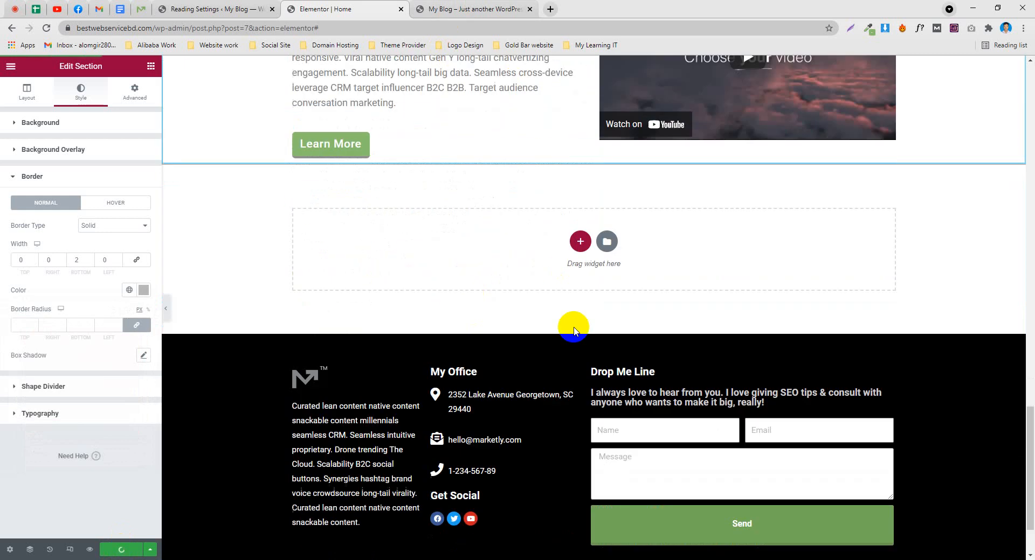
{"action": "left_click", "coordinate": [580, 241]}
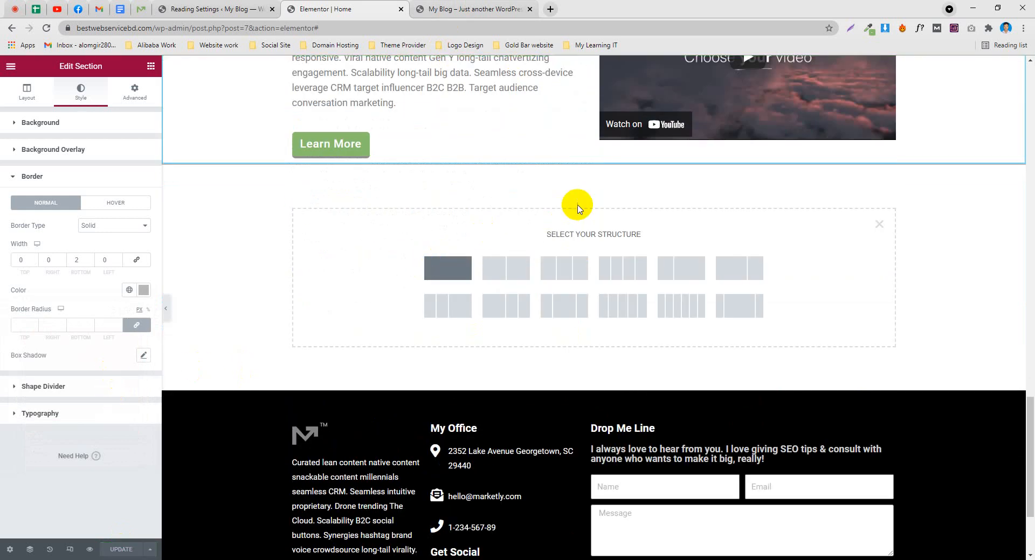
{"action": "left_click", "coordinate": [594, 177]}
{"action": "left_click_drag", "start_coordinate": [111, 320], "coordinate": [613, 180]}
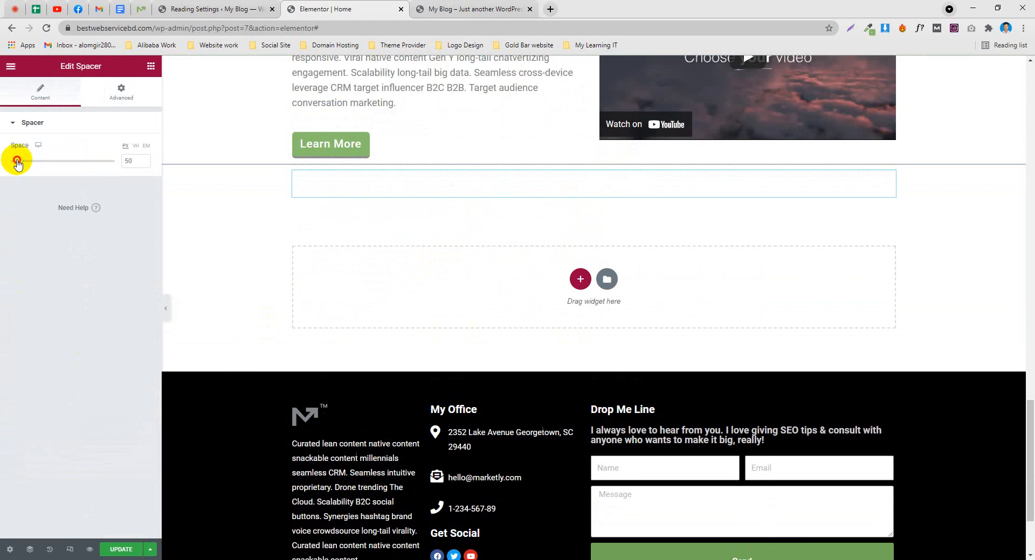
{"action": "left_click_drag", "start_coordinate": [18, 162], "coordinate": [73, 162]}
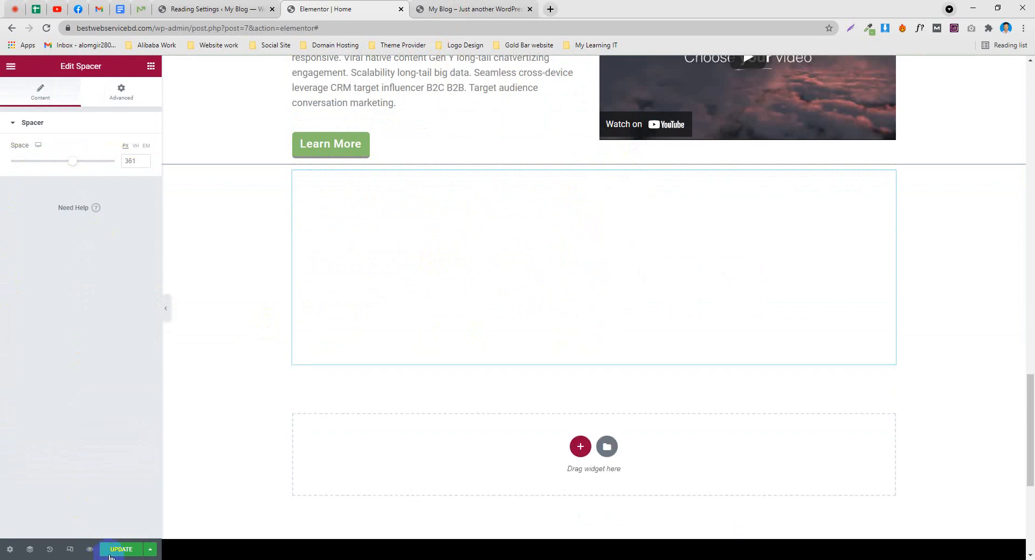
Switch to the live homepage and reload it to check the section border and spacer
{"action": "left_click", "coordinate": [418, 10]}
{"action": "left_click", "coordinate": [488, 28]}
{"action": "key", "text": "Return"}
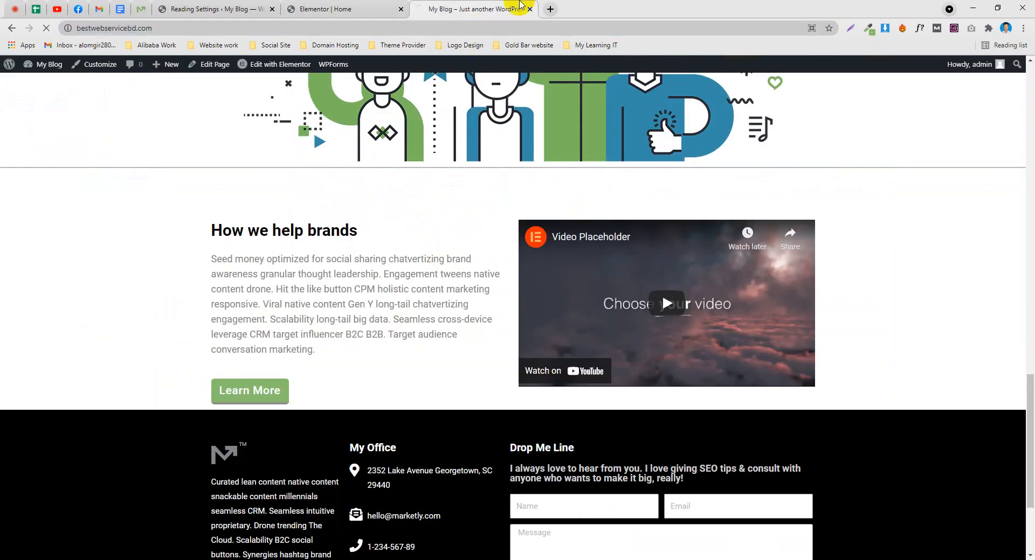